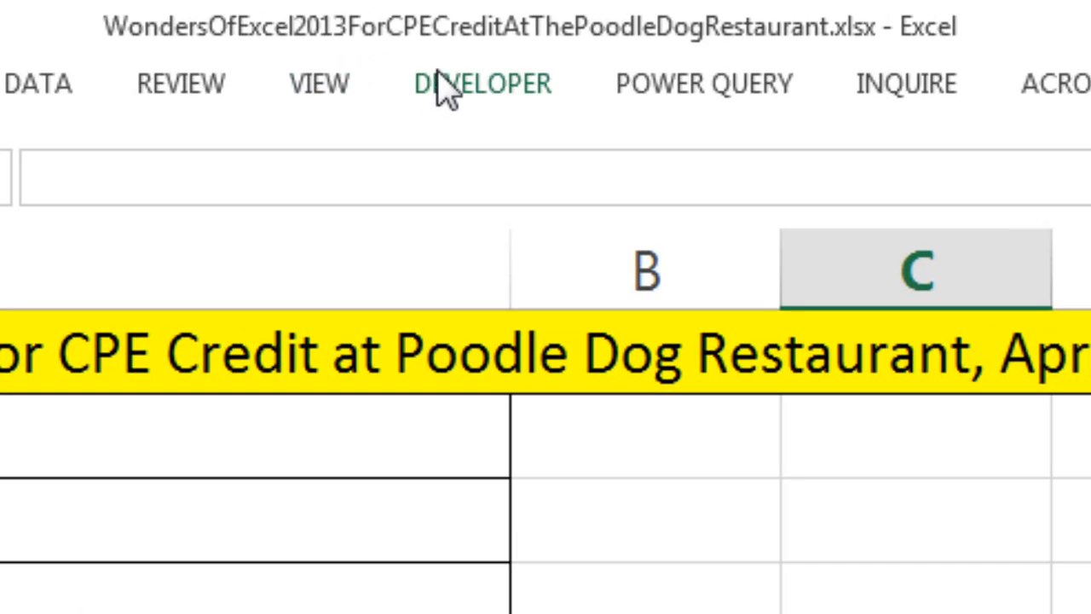
Review the Excel 2013 topics listed on the Topics sheet, from Keyboards through Charts
{"action": "left_click", "coordinate": [445, 88]}
{"action": "left_click", "coordinate": [533, 81]}
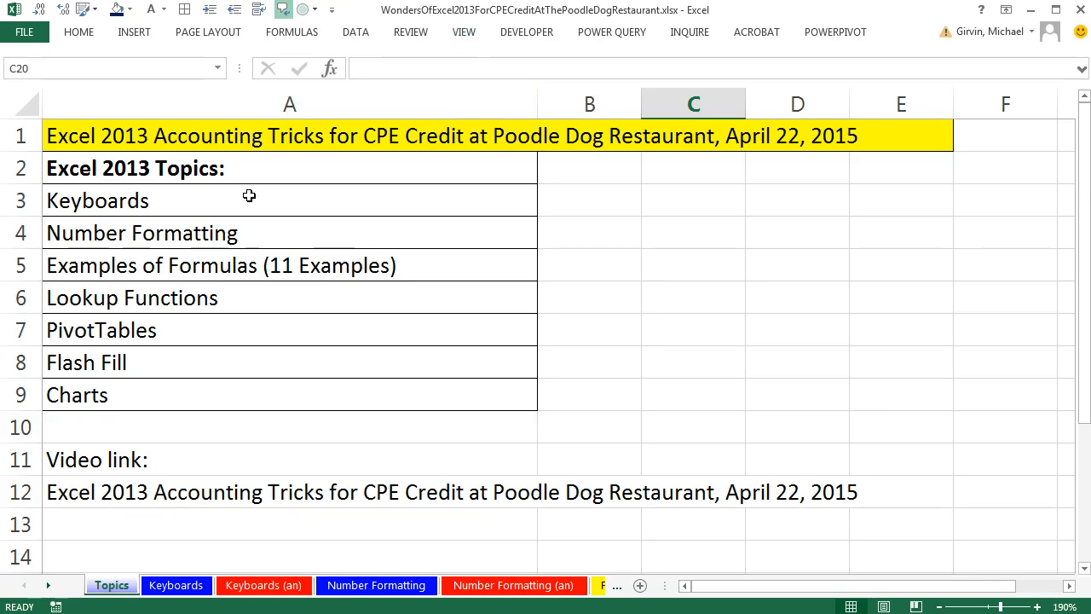
{"action": "left_click", "coordinate": [316, 198]}
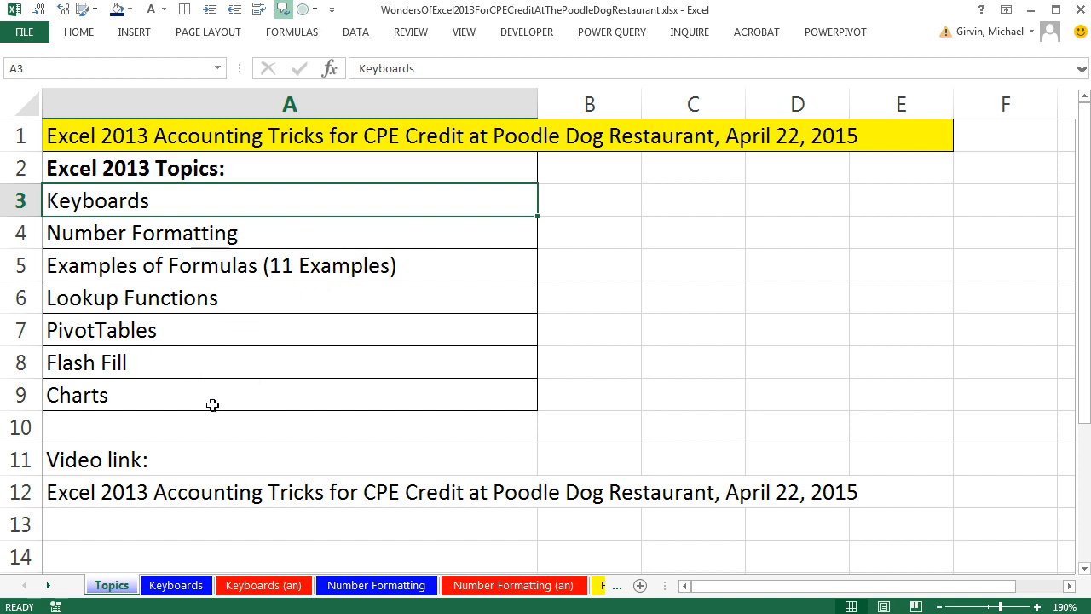
{"action": "left_click", "coordinate": [165, 395]}
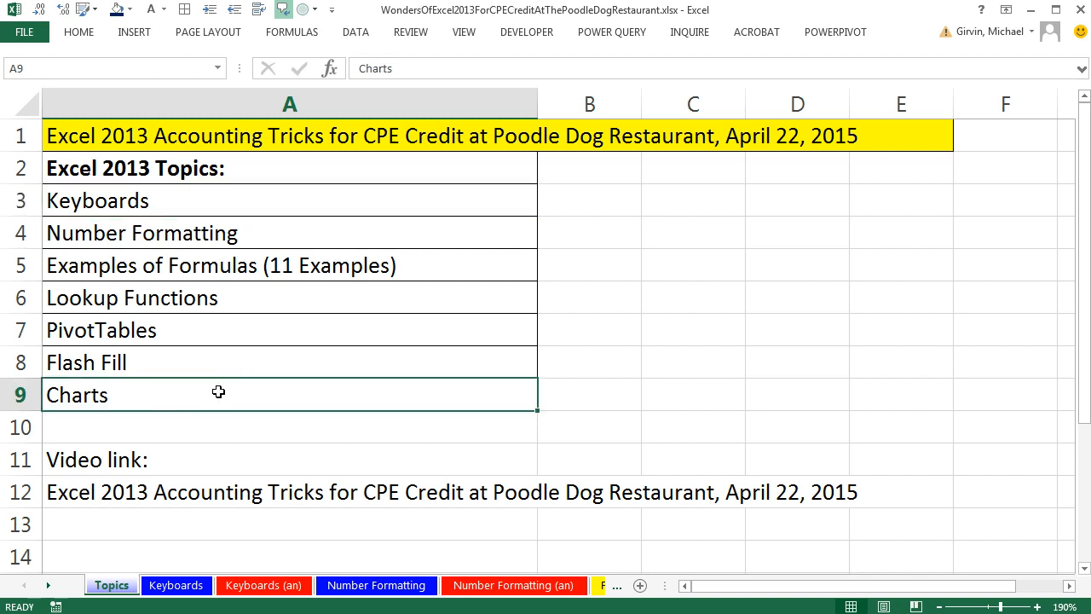
{"action": "left_click", "coordinate": [209, 365]}
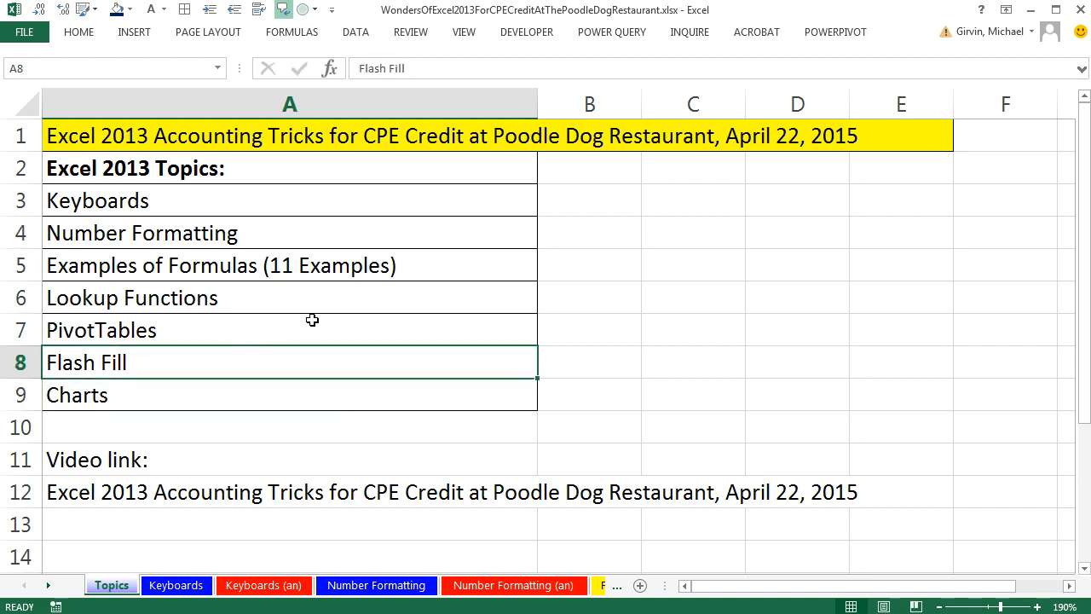
{"action": "left_click", "coordinate": [186, 332]}
{"action": "left_click", "coordinate": [279, 274]}
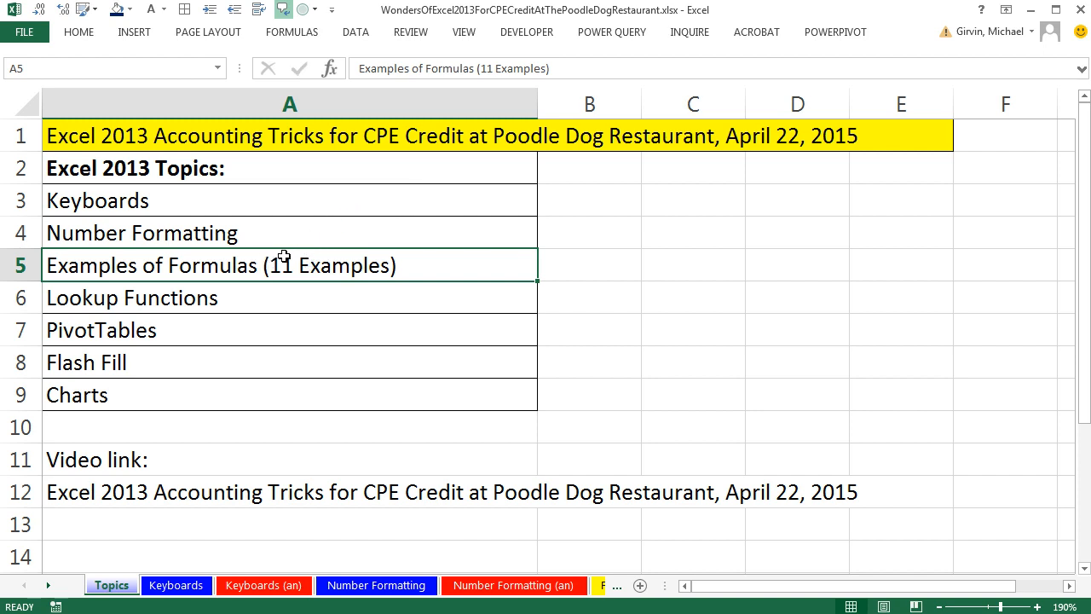
{"action": "left_click", "coordinate": [240, 397]}
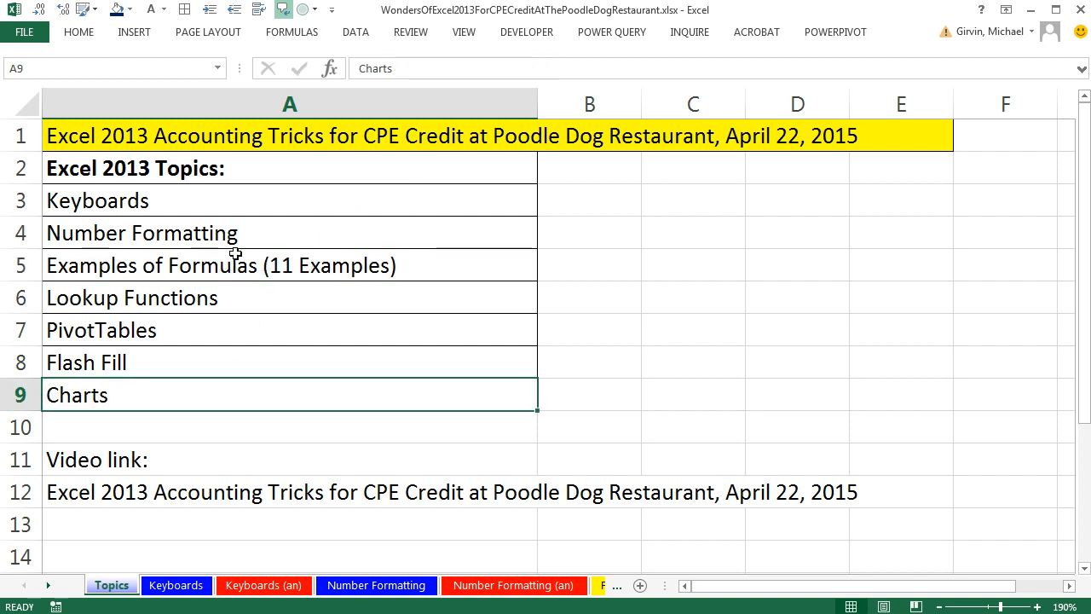
Open the Keyboards sheet and browse the records in the Sales column starting from H2
{"action": "left_click", "coordinate": [177, 586]}
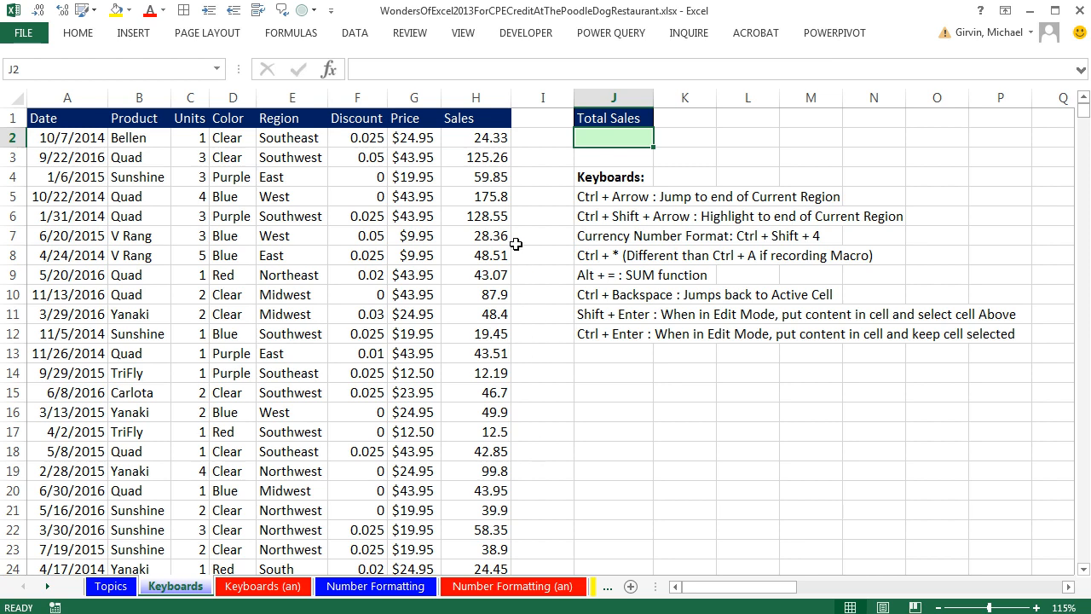
{"action": "left_click", "coordinate": [473, 139]}
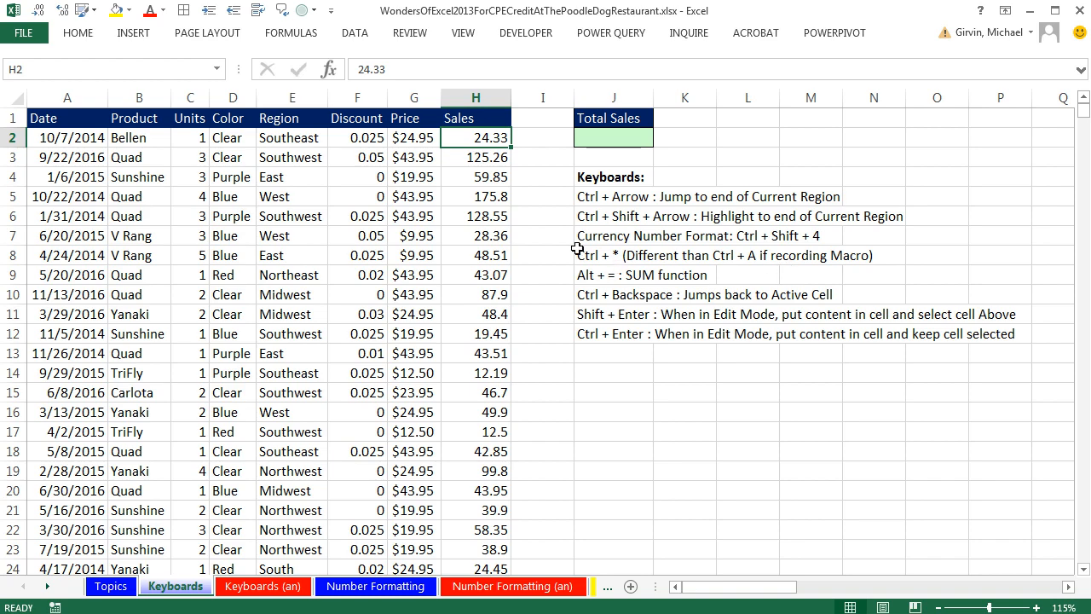
{"action": "scroll", "coordinate": [512, 264], "scroll_direction": "down", "scroll_amount": 20}
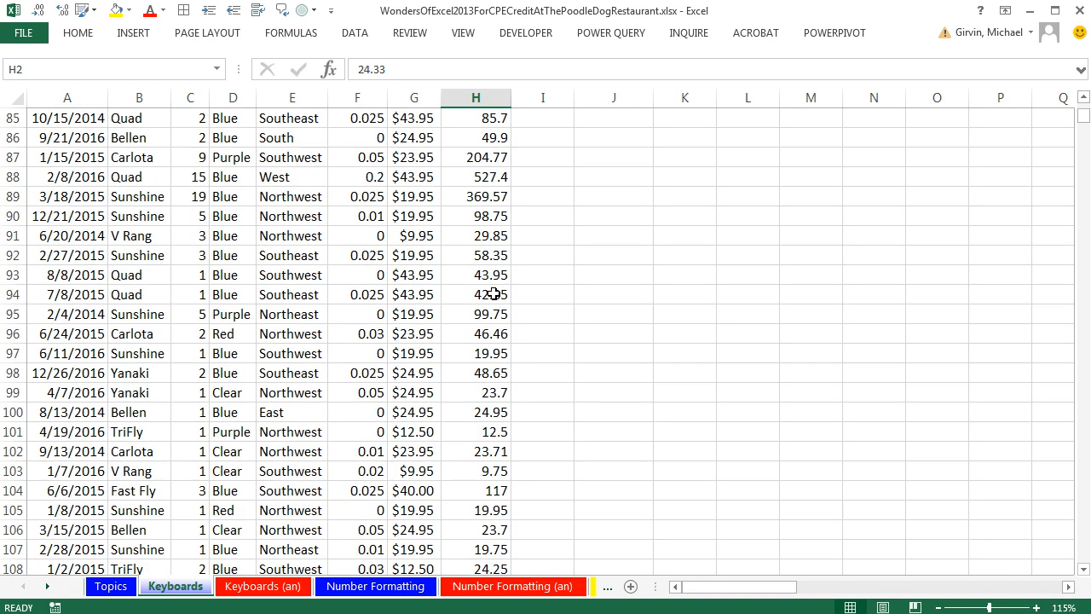
{"action": "scroll", "coordinate": [494, 294], "scroll_direction": "down", "scroll_amount": 4}
{"action": "mouse_move", "coordinate": [1079, 125]}
{"action": "left_mouse_down"}
{"action": "mouse_move", "coordinate": [1085, 295]}
{"action": "mouse_move", "coordinate": [1079, 109]}
{"action": "left_mouse_up"}
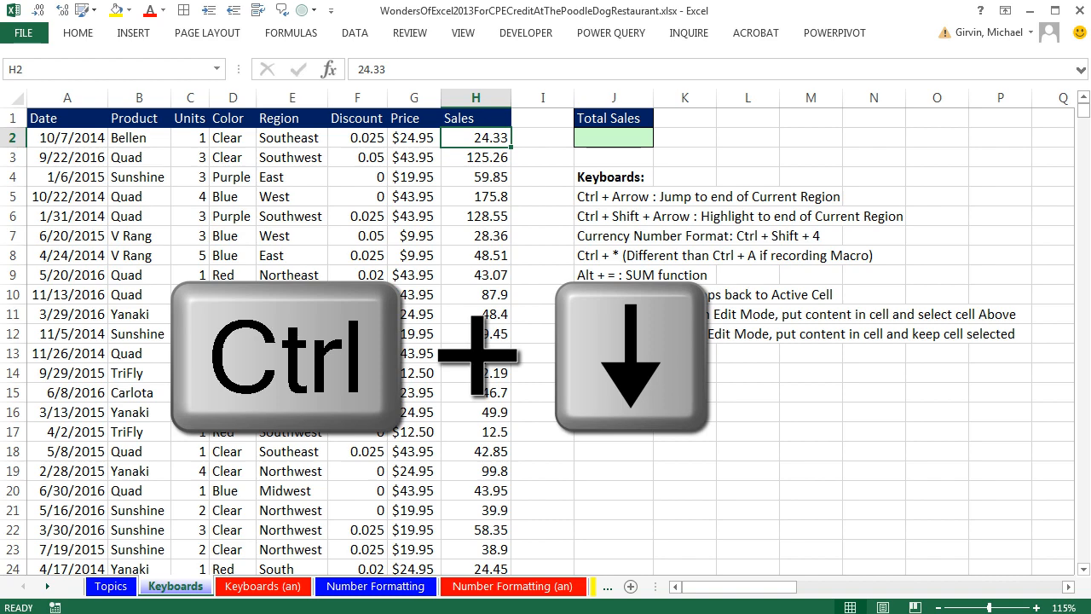
Jump to the last record in the Sales column, return to its header, and select H2
{"action": "key", "text": "ctrl+Down"}
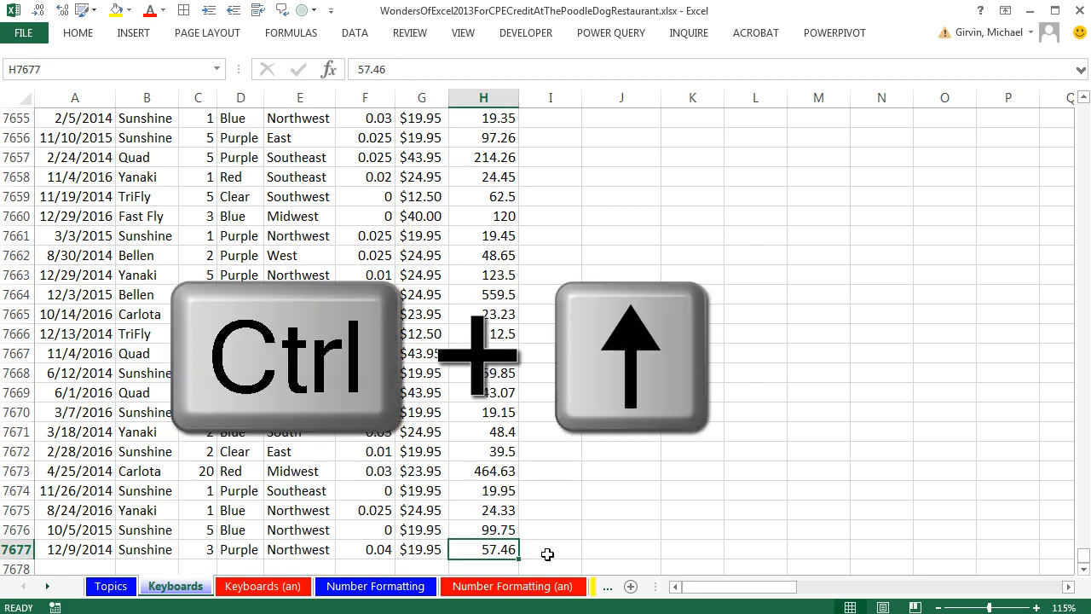
{"action": "key", "text": "ctrl+Up"}
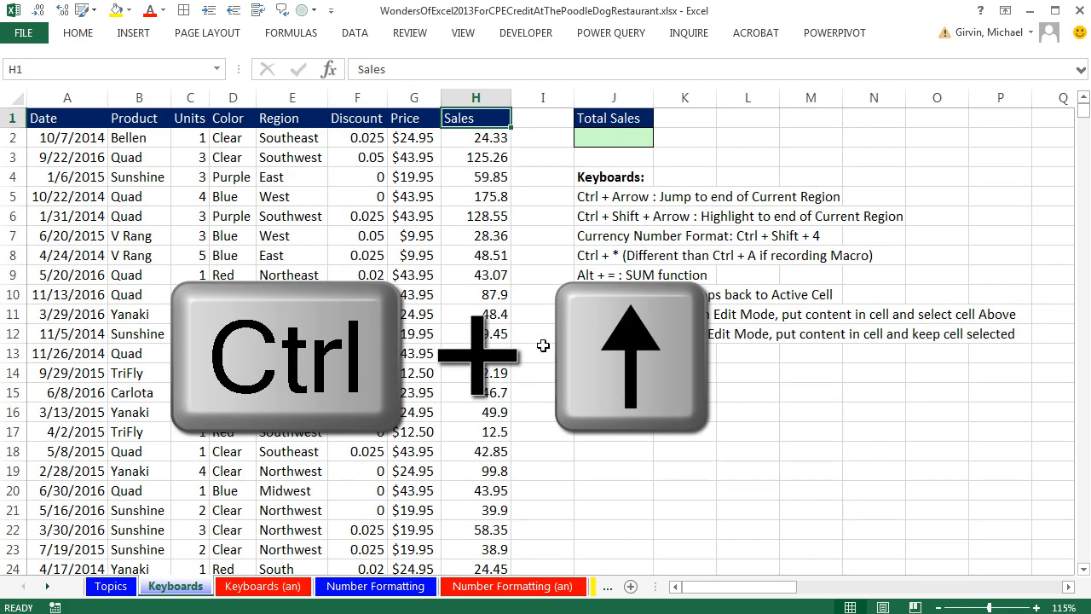
{"action": "left_click", "coordinate": [482, 139]}
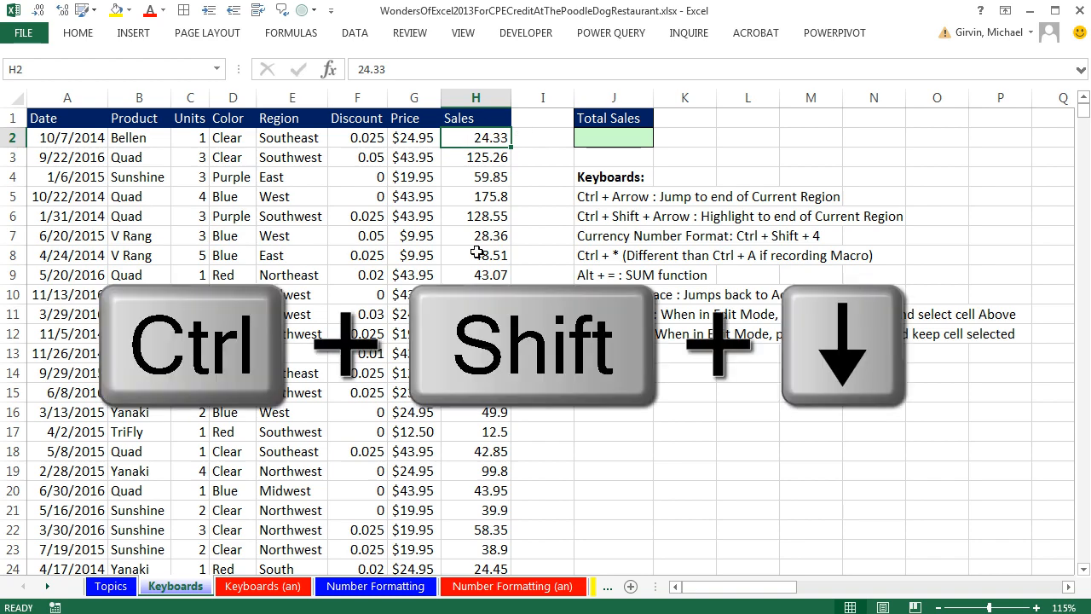
Select all Sales values from H2 down and view the number format categories in Format Cells without applying any
{"action": "key", "text": "ctrl+shift+Down"}
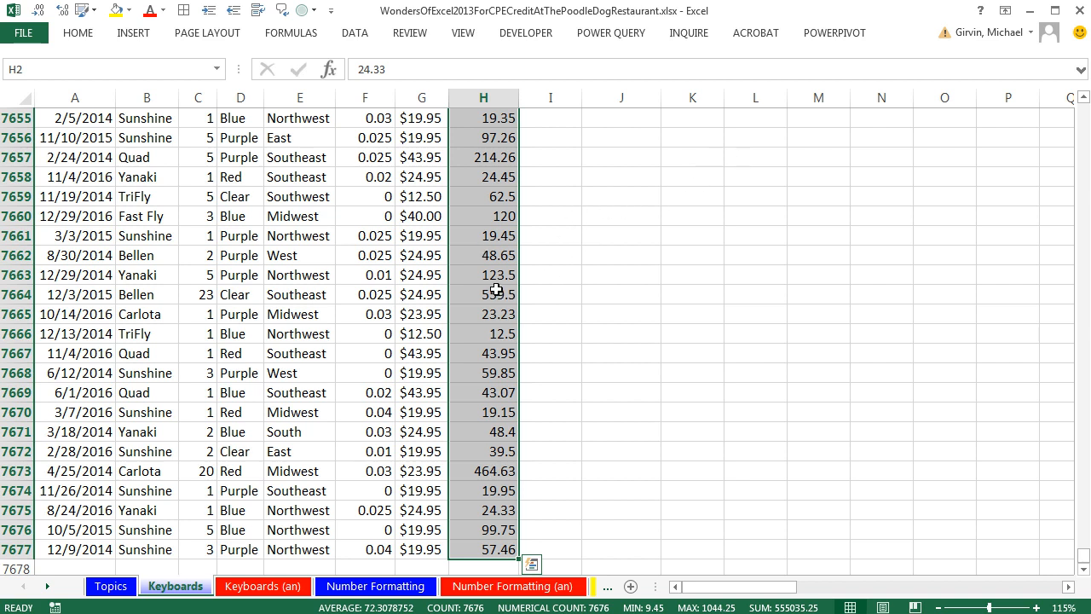
{"action": "key", "text": "ctrl+1"}
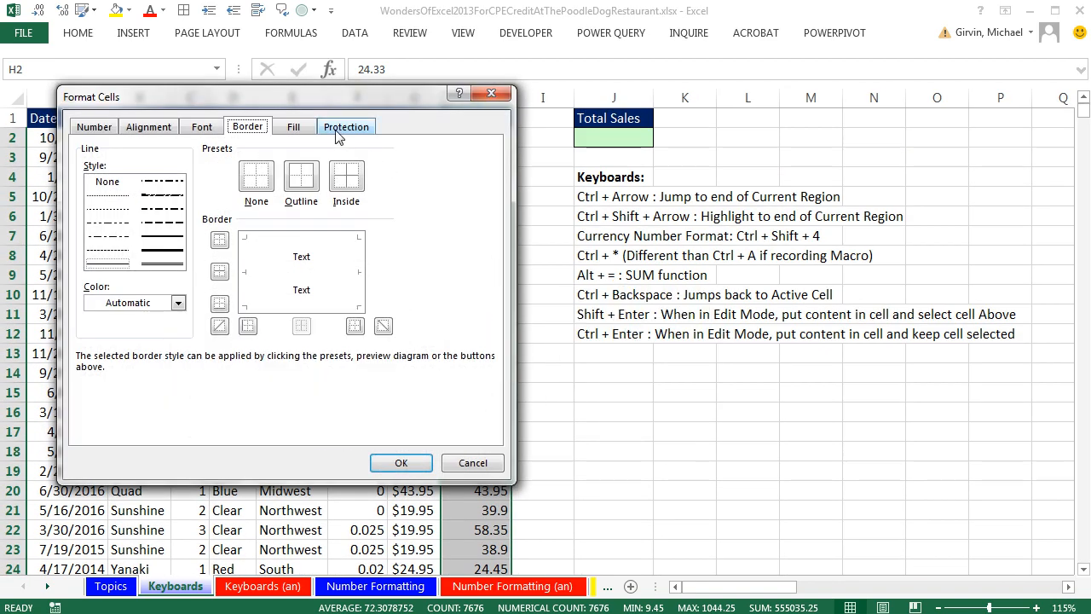
{"action": "left_click_drag", "start_coordinate": [335, 104], "coordinate": [555, 163]}
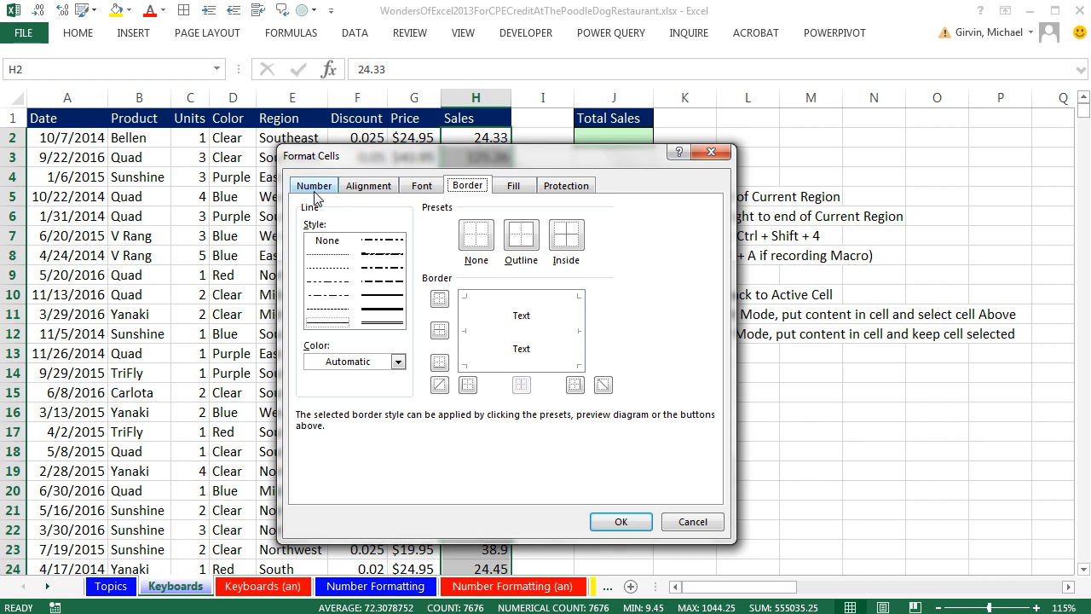
{"action": "left_click", "coordinate": [314, 192]}
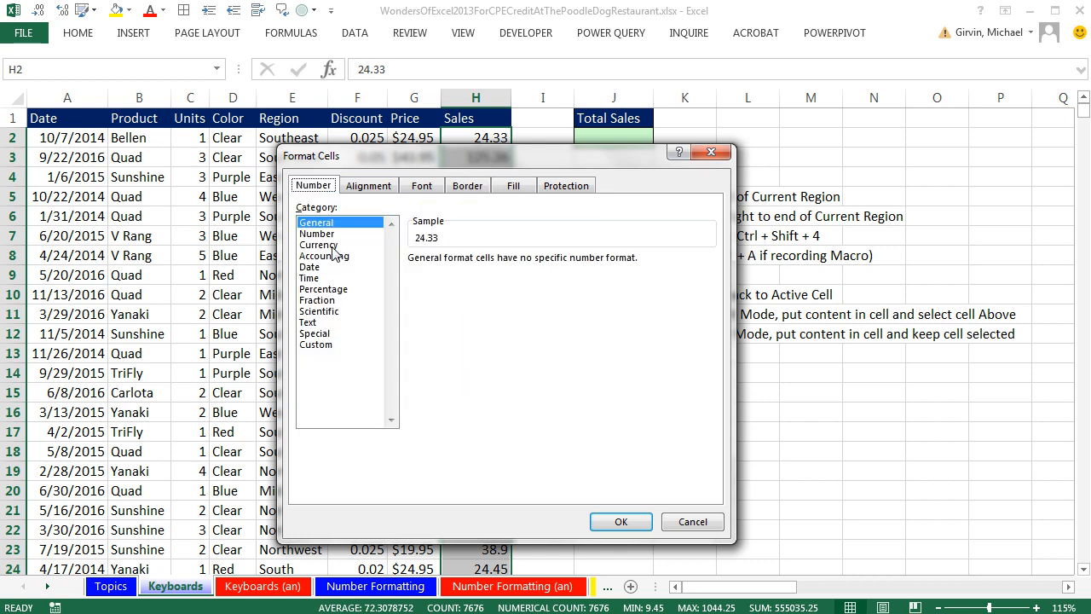
{"action": "key", "text": "Escape"}
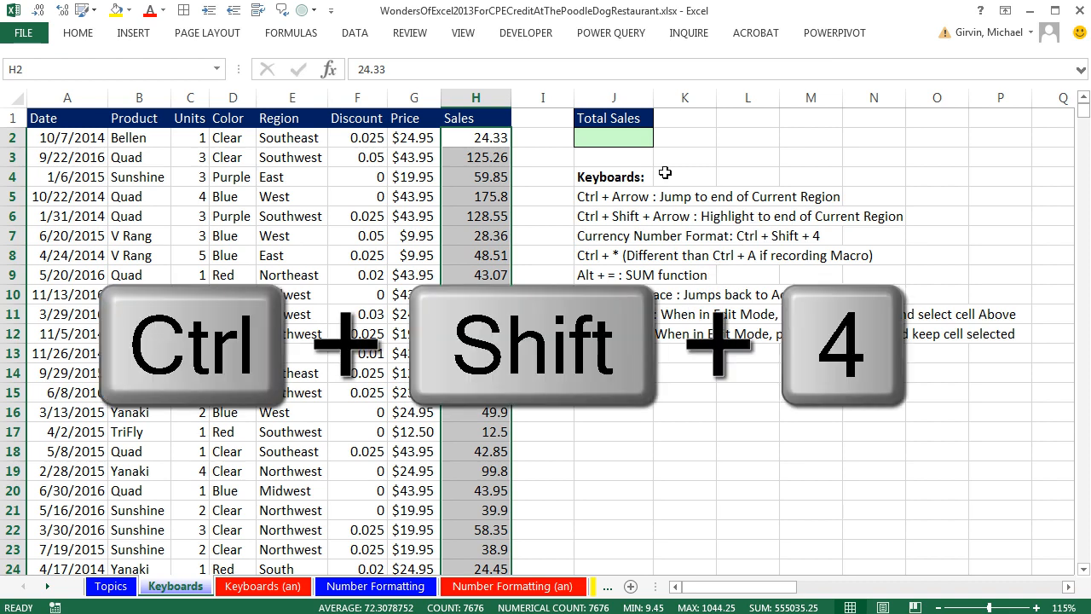
Try the Currency format on the selected Sales values and undo it
{"action": "key", "text": "ctrl+shift+4"}
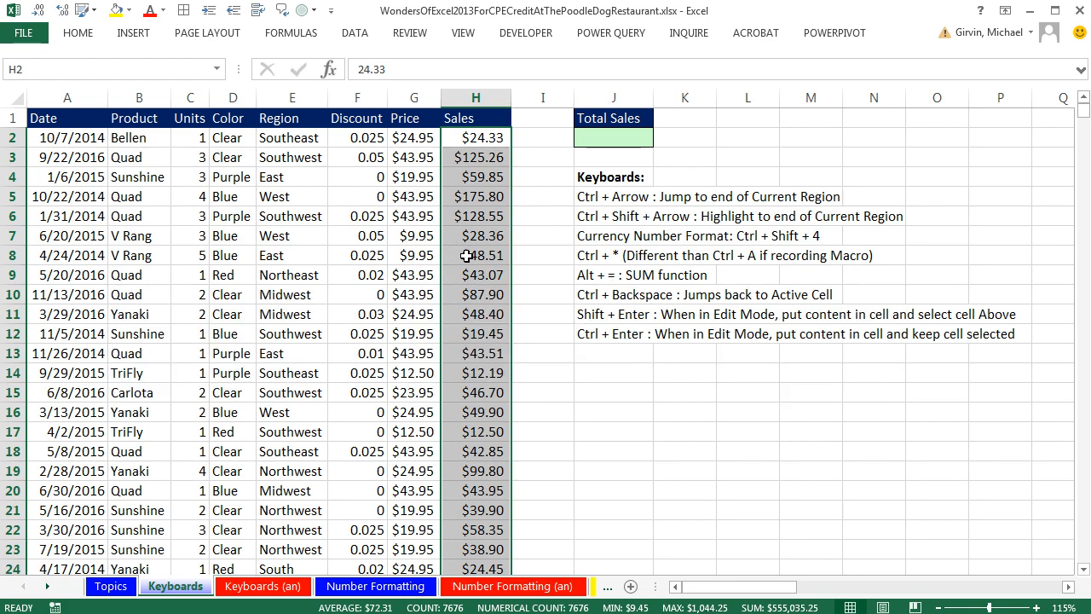
{"action": "key", "text": "ctrl+z"}
{"action": "key", "text": "ctrl+Page_Up"}
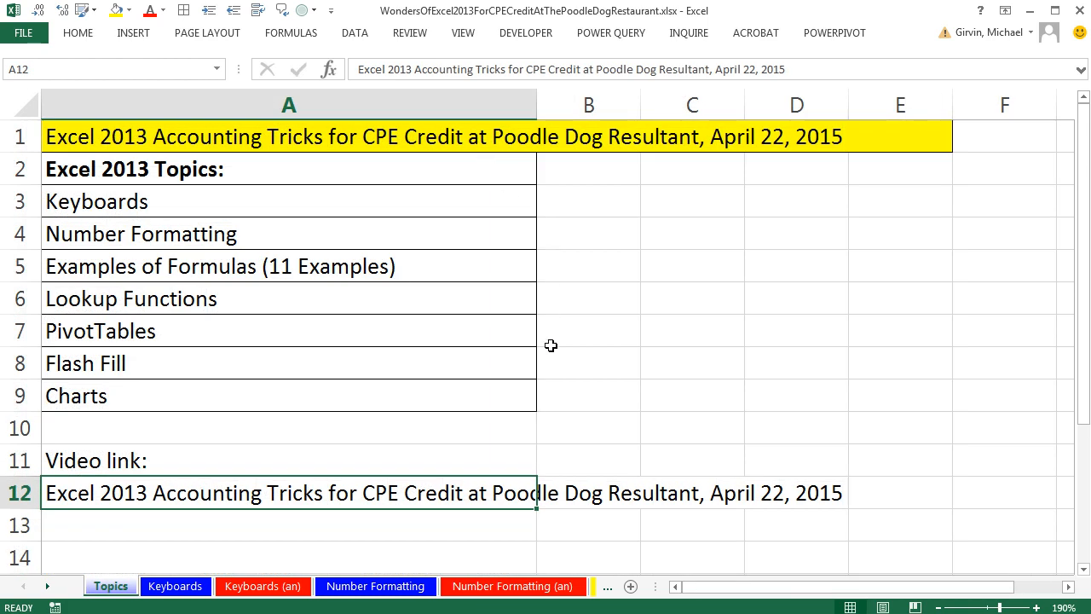
On the Keyboards sheet, apply the Currency format to all Sales values from H2 to the end of the column
{"action": "left_click", "coordinate": [203, 590]}
{"action": "left_click", "coordinate": [486, 139]}
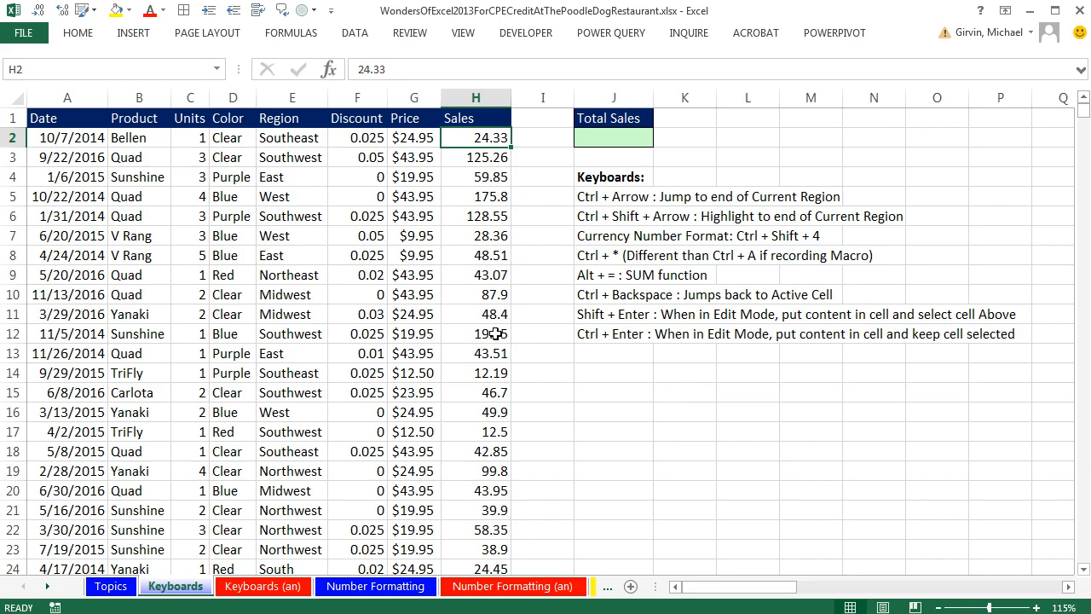
{"action": "key", "text": "ctrl+shift+Down"}
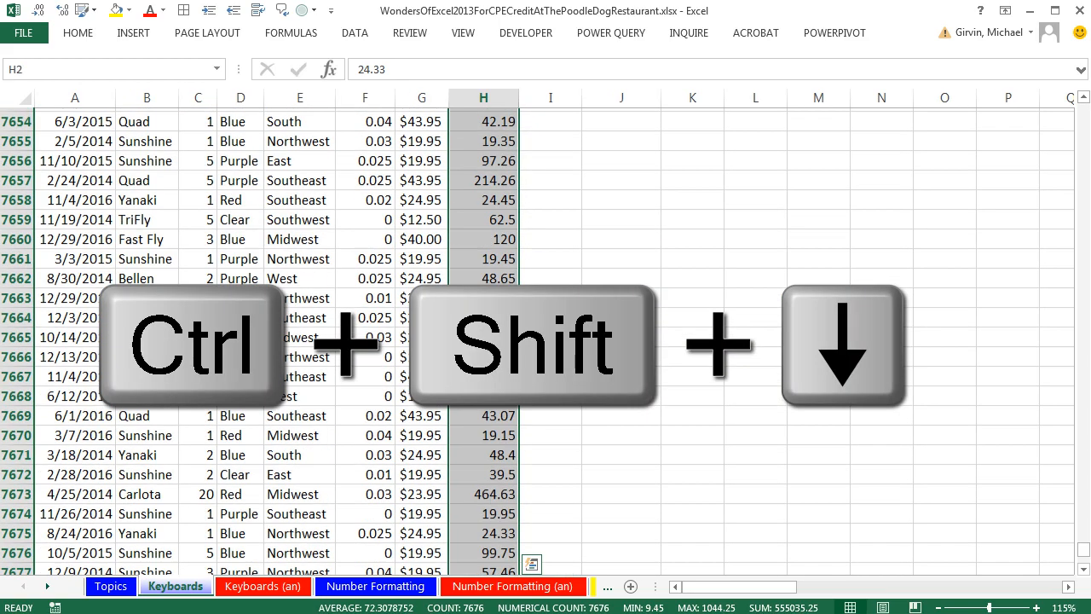
{"action": "key", "text": "ctrl+shift+4"}
{"action": "key", "text": "ctrl+BackSpace"}
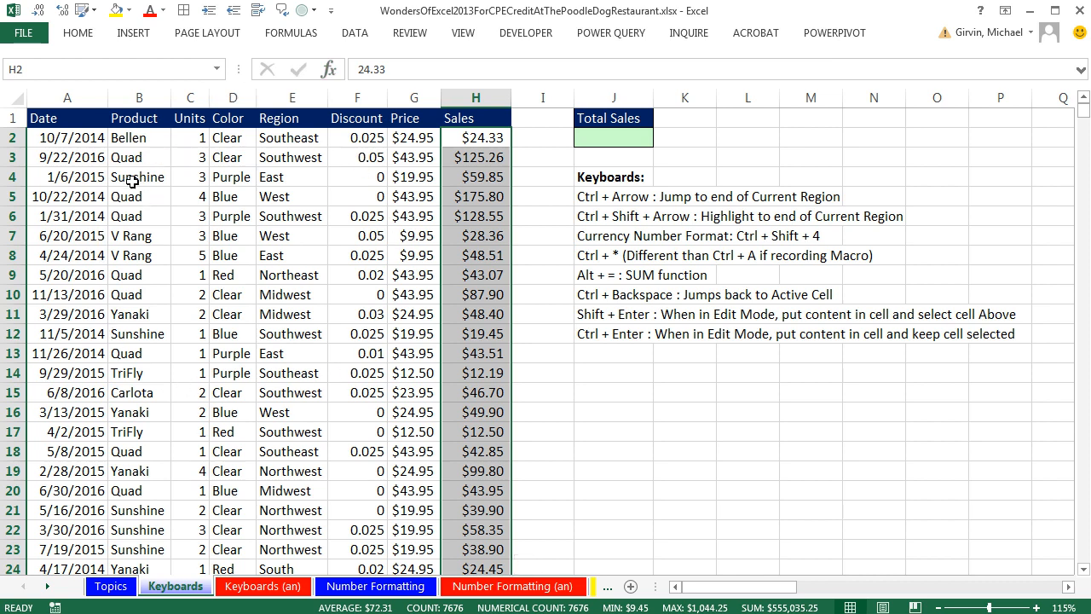
Extend the selection from A1 across all headers and down to the last record, and return to A1
{"action": "left_click", "coordinate": [62, 122]}
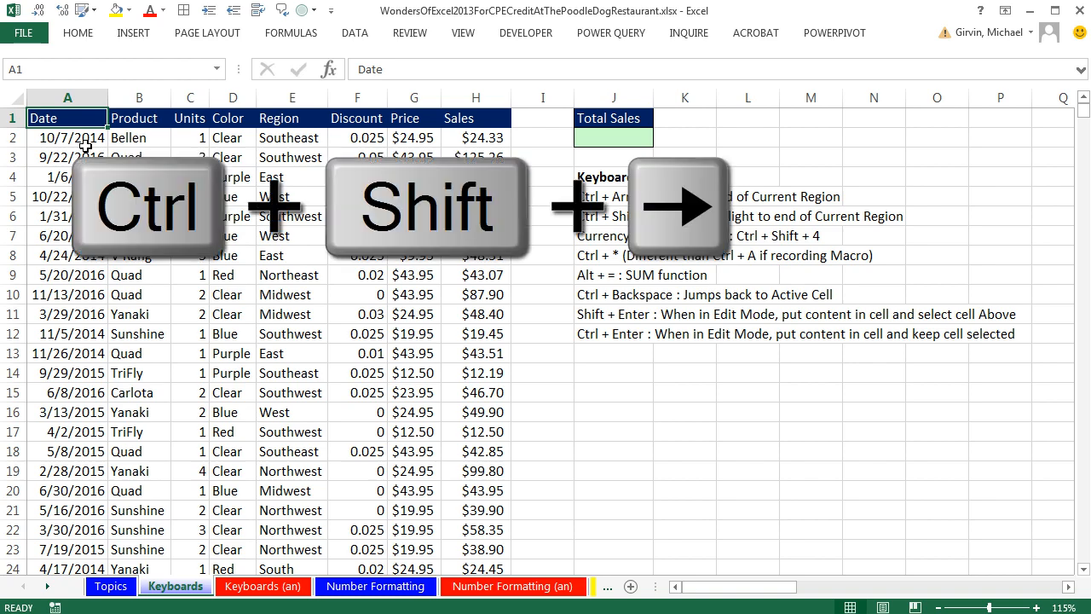
{"action": "key", "text": "ctrl+shift+Right"}
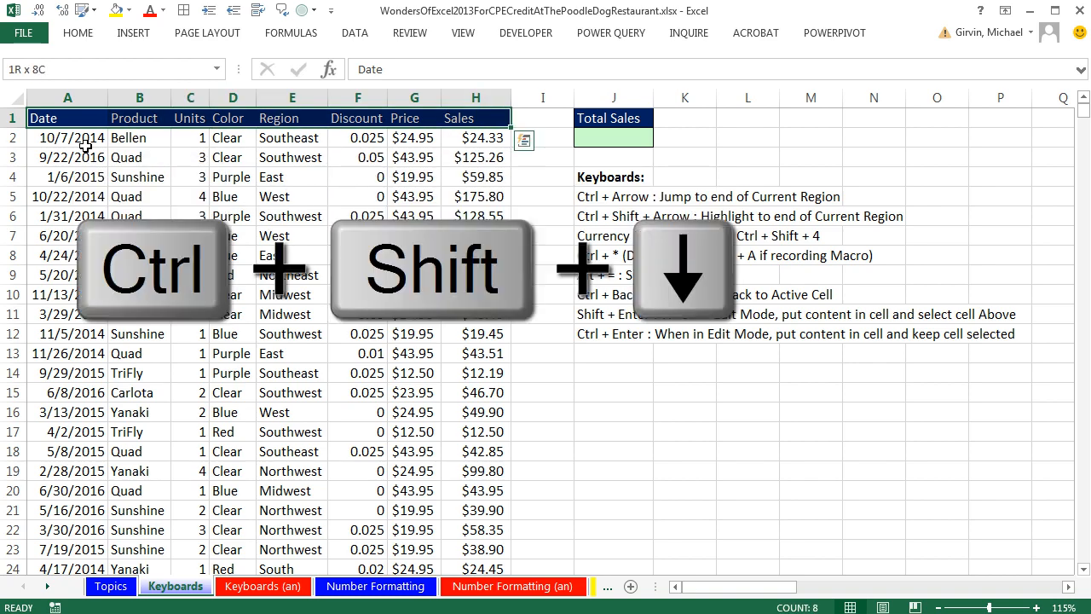
{"action": "key", "text": "ctrl+shift+Down"}
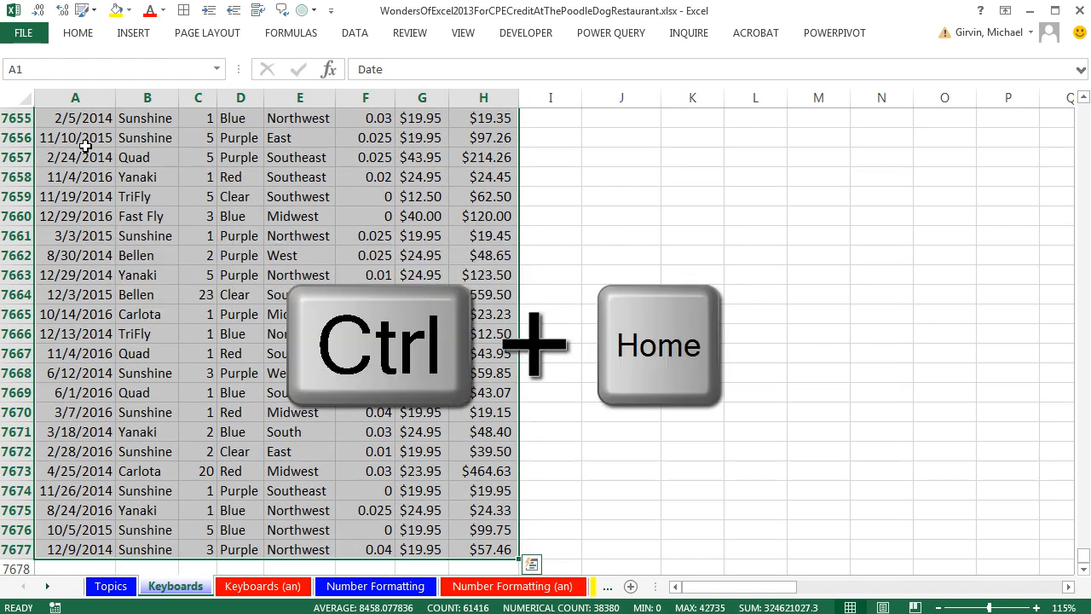
{"action": "key", "text": "ctrl+Home"}
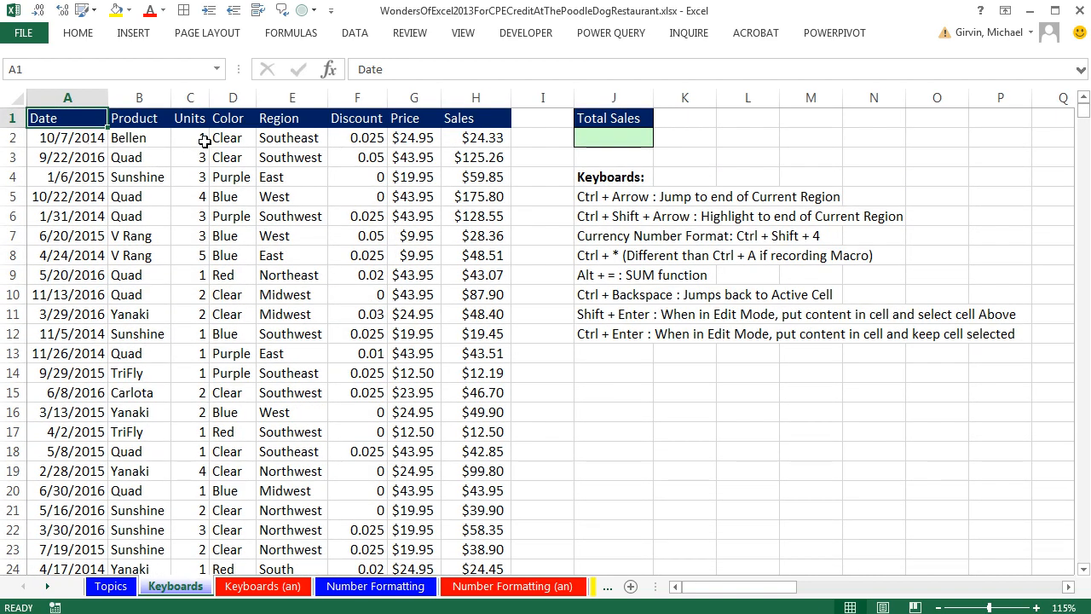
Select the entire sales data table, headers included, and add outline and inside borders to it
{"action": "left_click", "coordinate": [466, 213]}
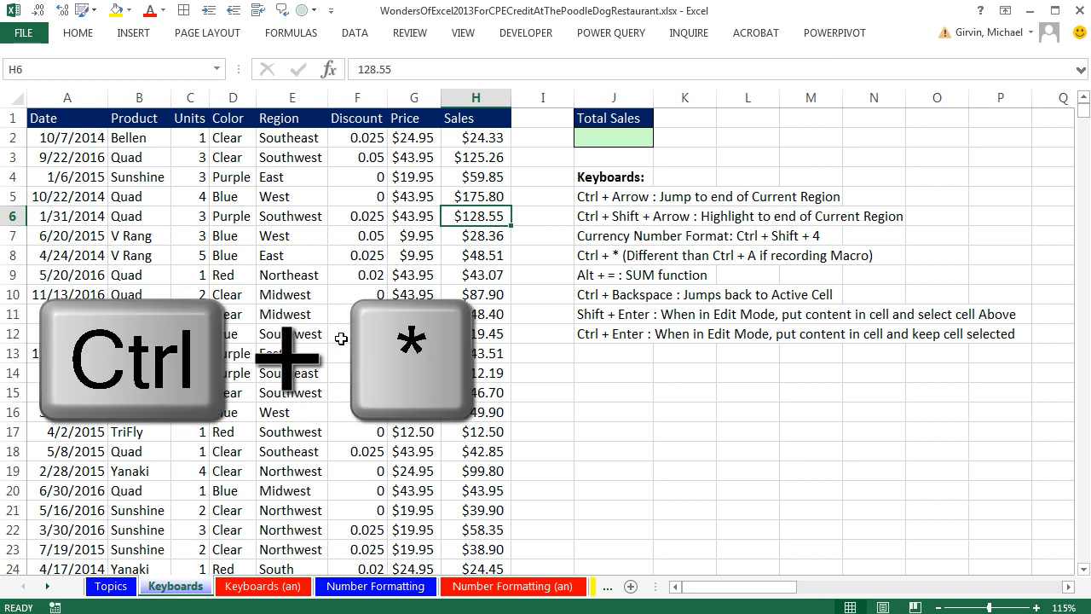
{"action": "key", "text": "ctrl+asterisk"}
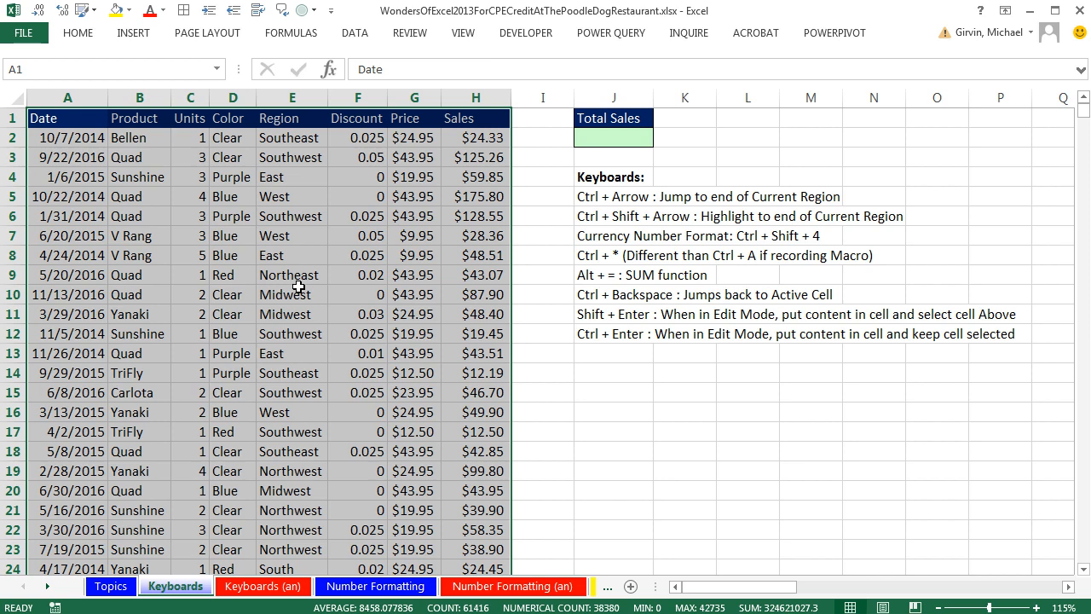
{"action": "key", "text": "ctrl+1"}
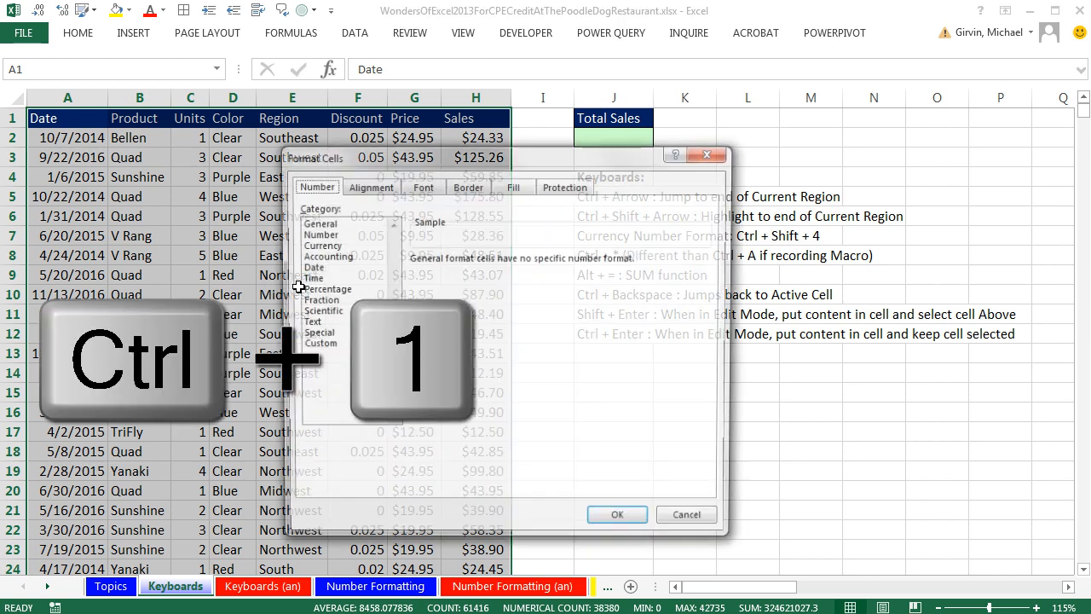
{"action": "left_click", "coordinate": [465, 189]}
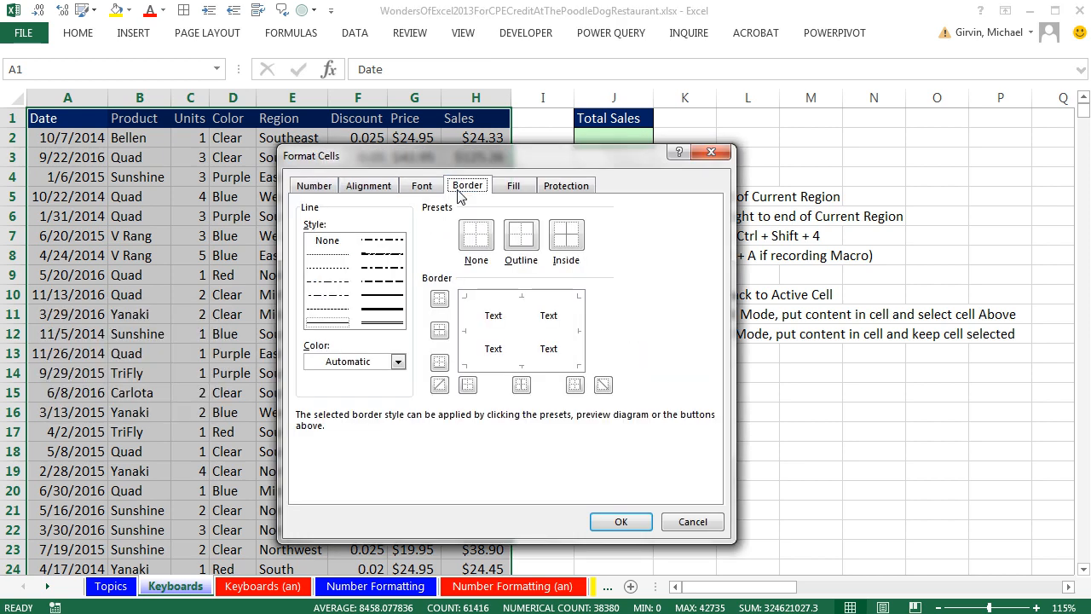
{"action": "left_click", "coordinate": [521, 237]}
{"action": "left_click", "coordinate": [561, 239]}
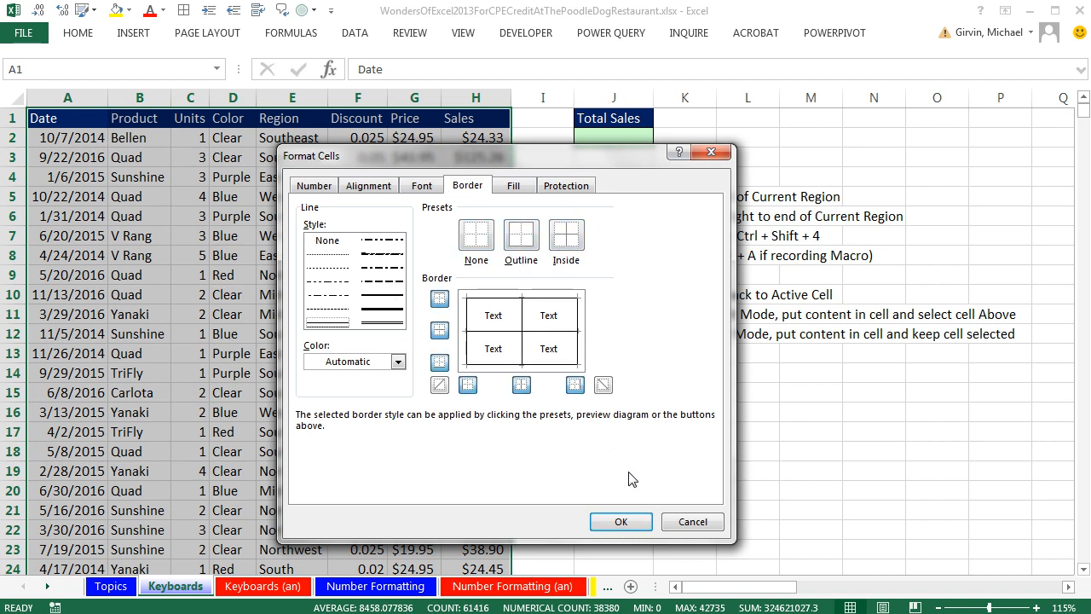
{"action": "left_click", "coordinate": [622, 523]}
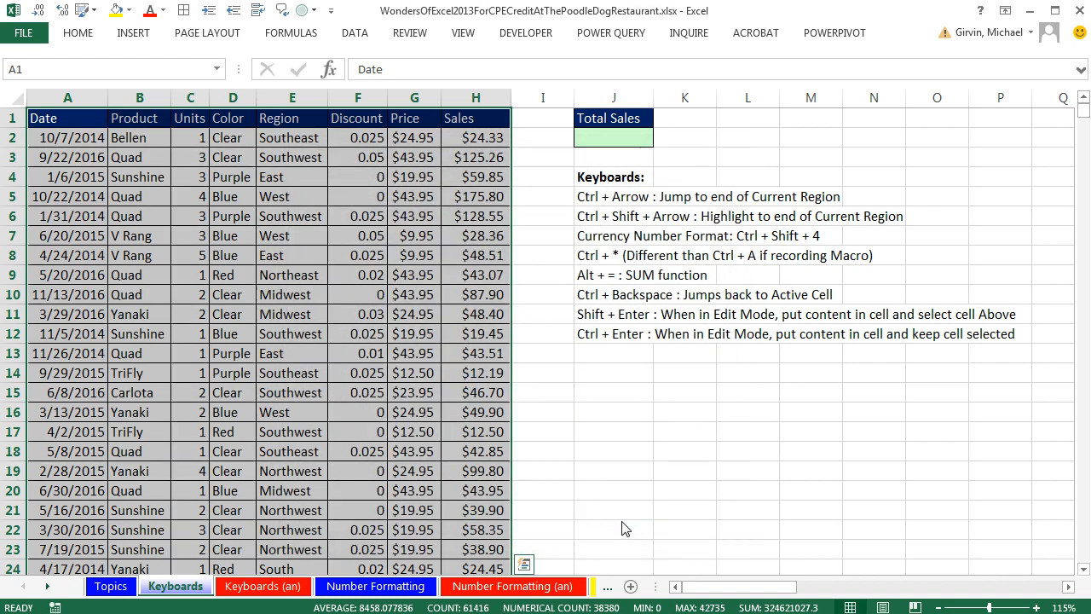
Enter a SUM of all Sales values, H2:H7677, in cell J2 under Total Sales
{"action": "left_click", "coordinate": [591, 135]}
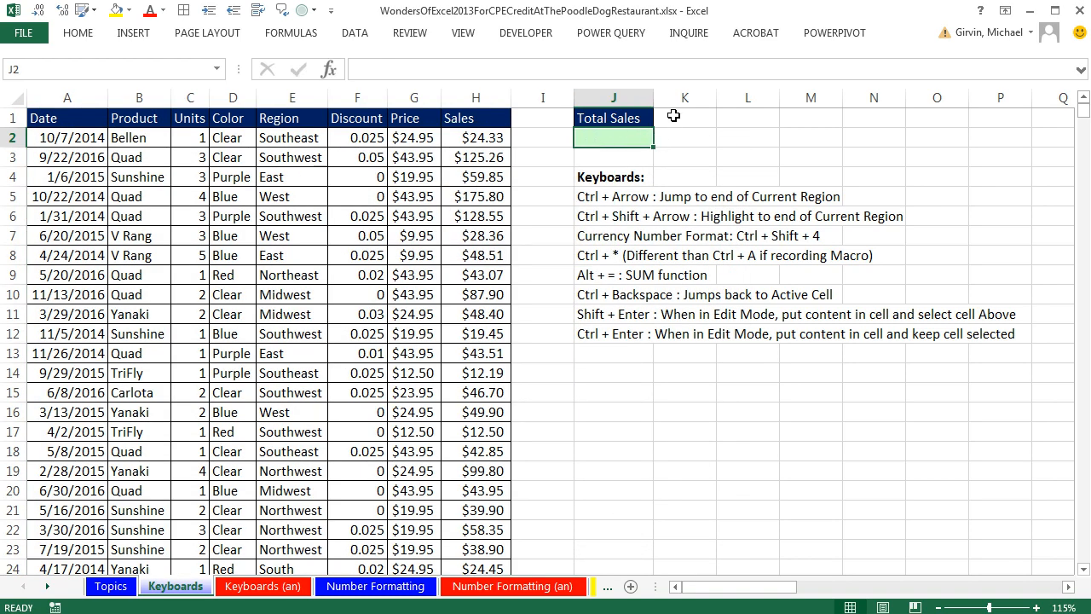
{"action": "left_click", "coordinate": [88, 38]}
{"action": "left_click", "coordinate": [799, 166]}
{"action": "left_click", "coordinate": [88, 37]}
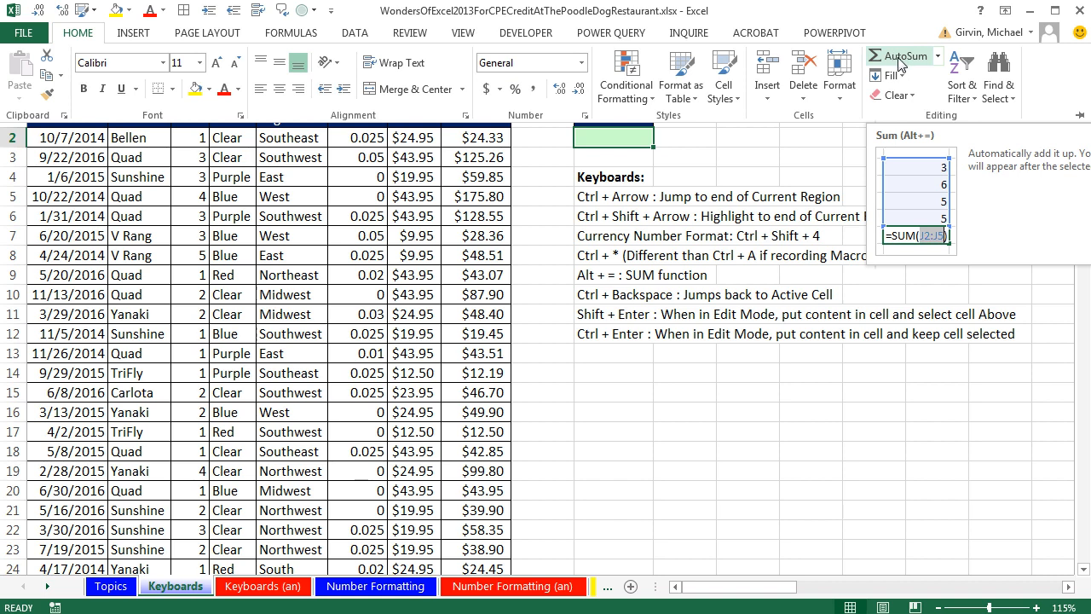
{"action": "left_click", "coordinate": [690, 196]}
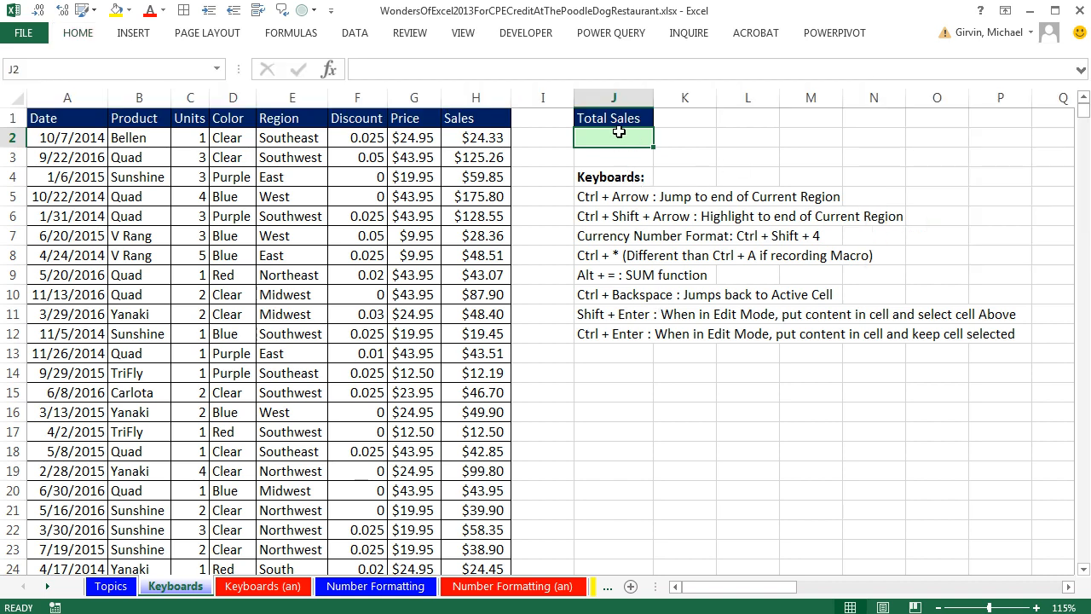
{"action": "key", "text": "alt+equal"}
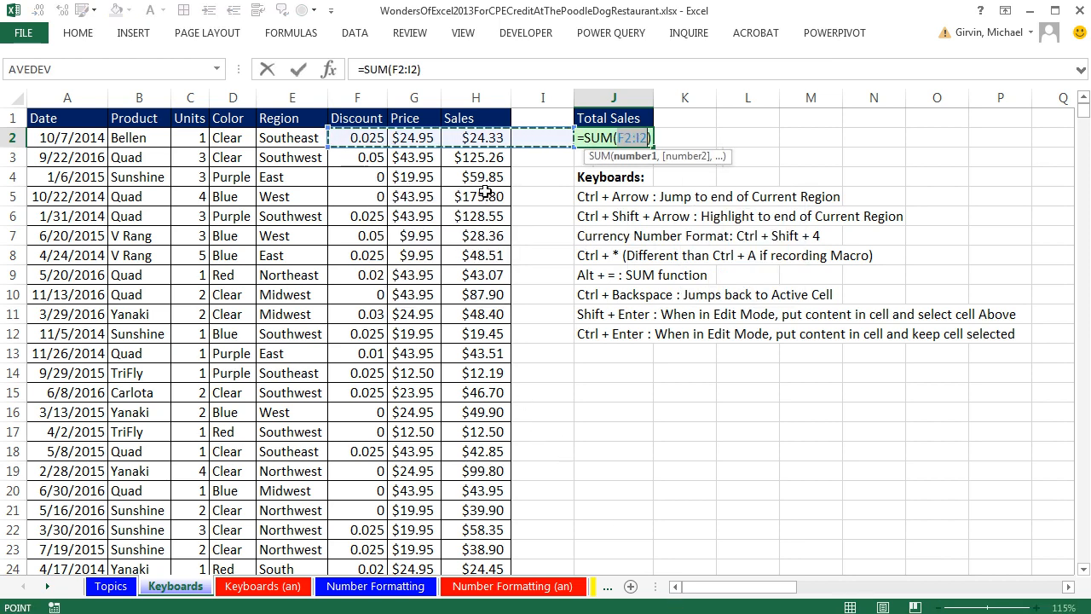
{"action": "left_click", "coordinate": [478, 138]}
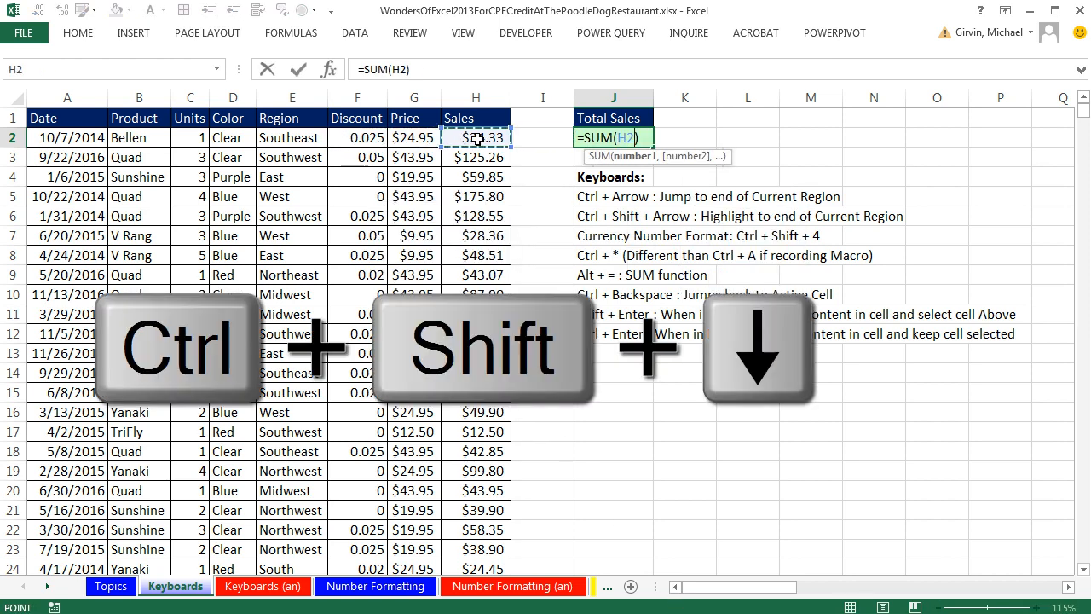
{"action": "key", "text": "ctrl+shift+Down"}
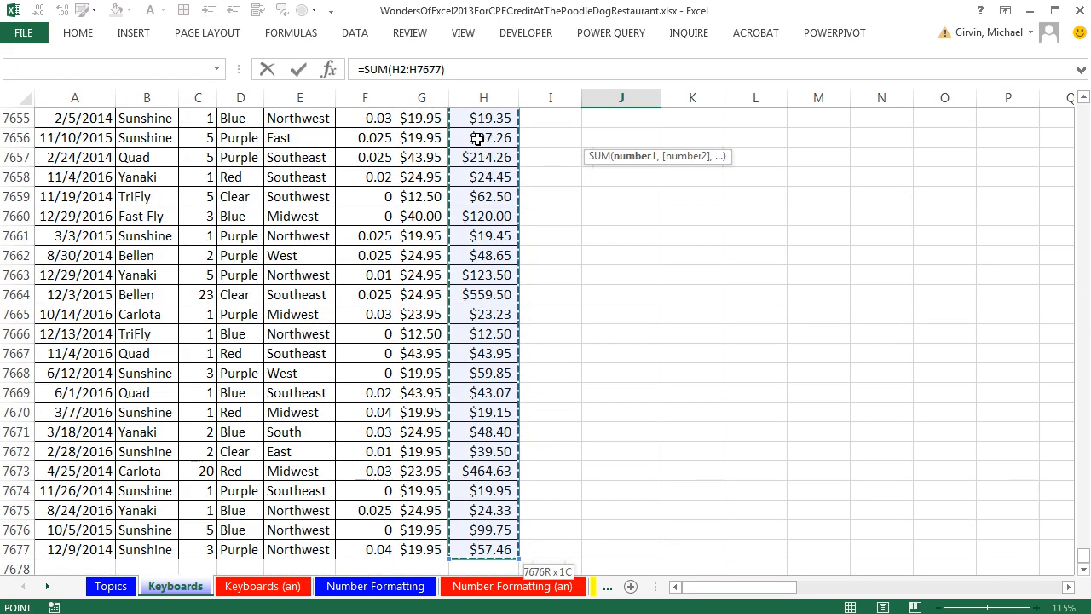
{"action": "key", "text": "Return"}
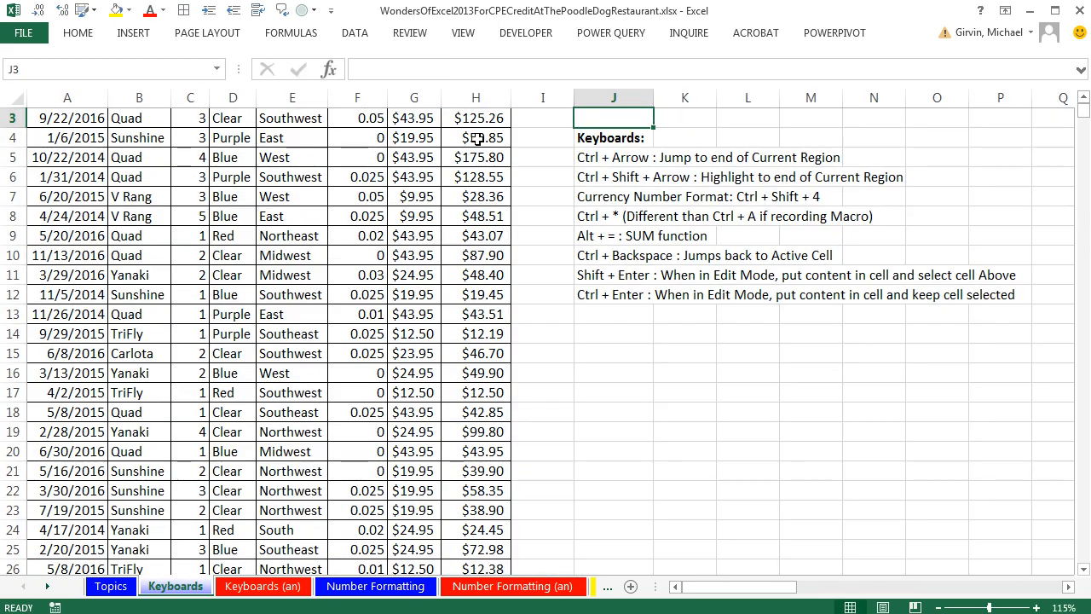
Return to the total in J2 and widen column J enough to fit the amount
{"action": "scroll", "coordinate": [627, 134], "scroll_direction": "up", "scroll_amount": 1}
{"action": "left_click", "coordinate": [631, 139]}
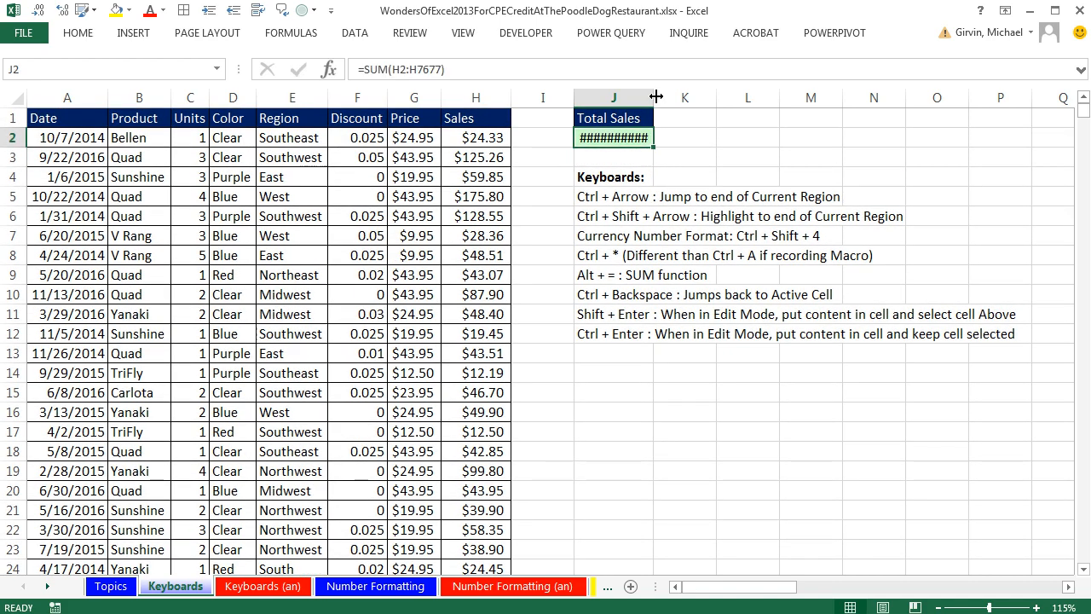
{"action": "left_click_drag", "start_coordinate": [654, 97], "coordinate": [684, 97]}
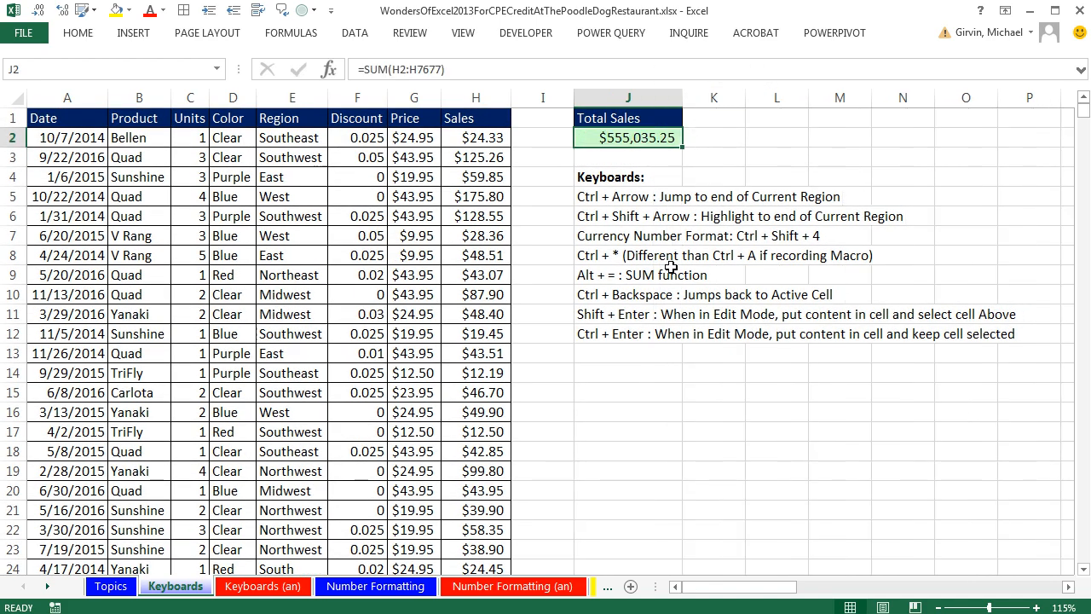
Clear the total in J2 and re-enter it as =SUM(H2:H7677), bringing the view back to J2 before committing
{"action": "key", "text": "Delete"}
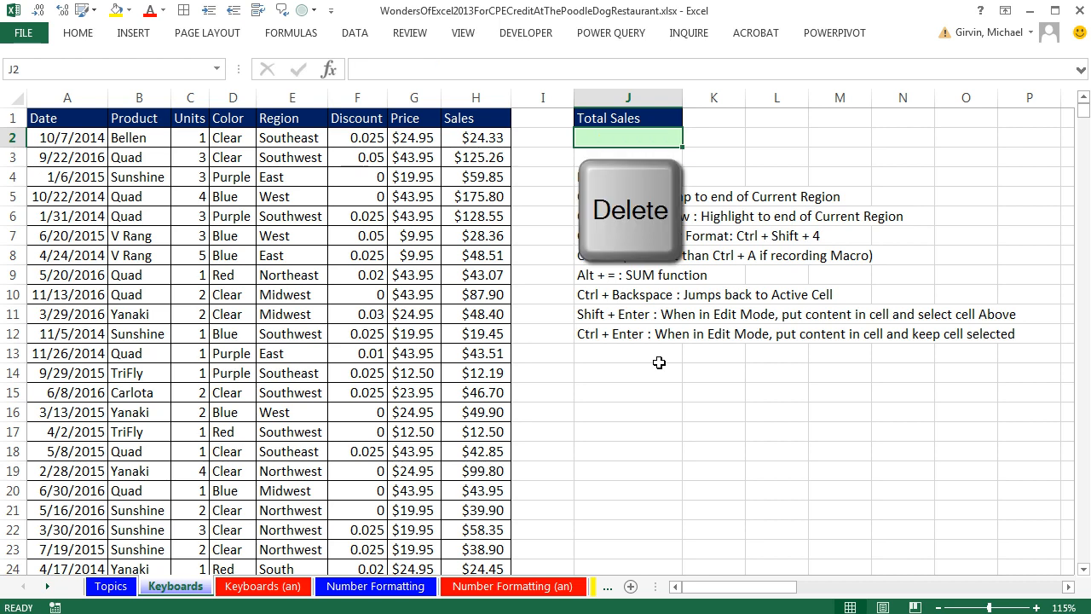
{"action": "key", "text": "alt+equal"}
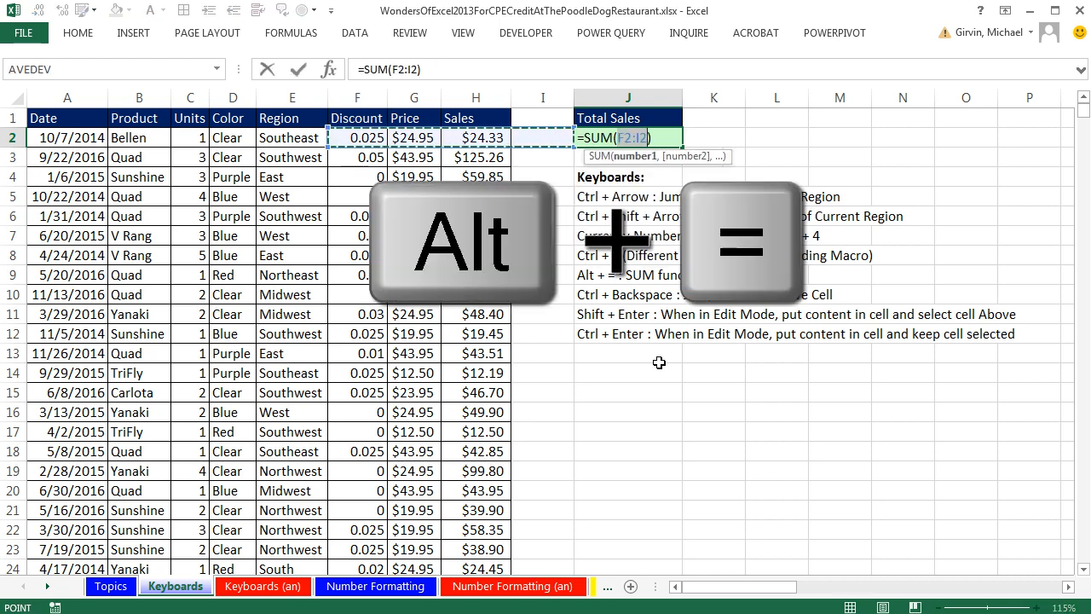
{"action": "left_click", "coordinate": [479, 137]}
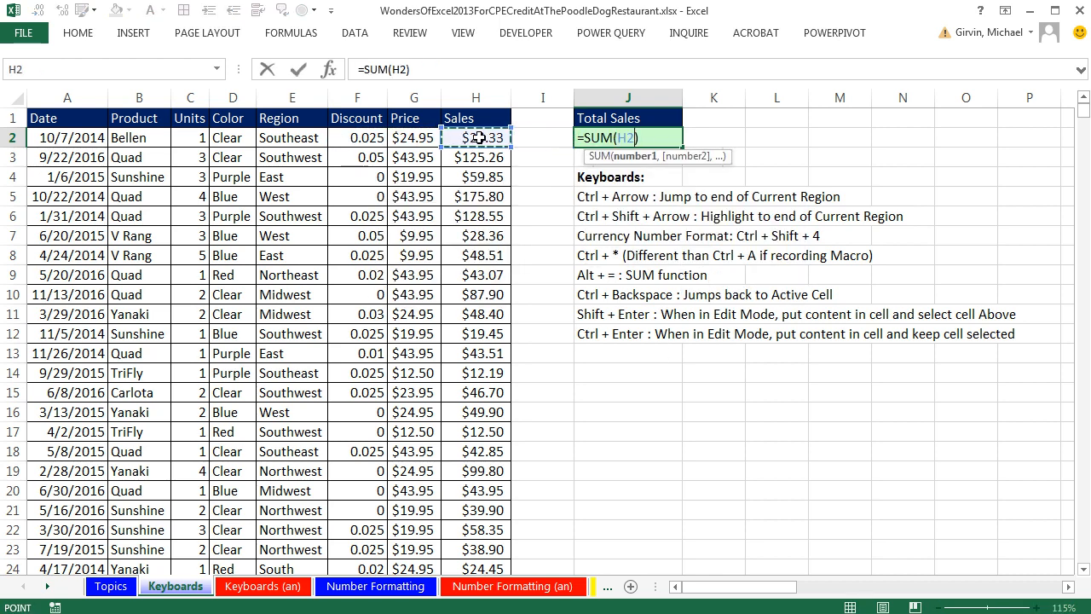
{"action": "key", "text": "ctrl+shift+Down"}
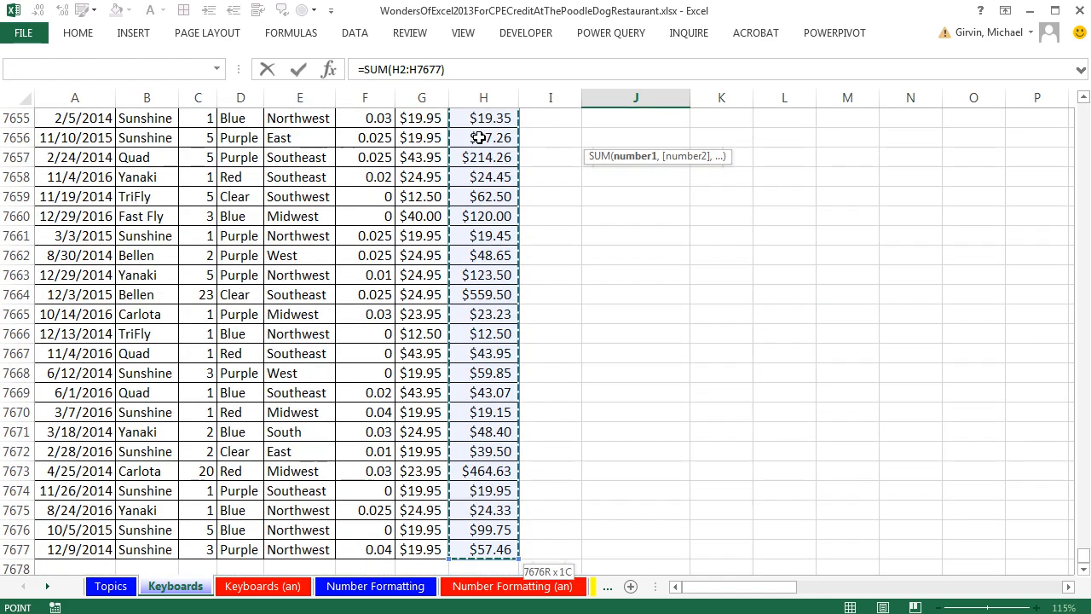
{"action": "key", "text": "ctrl+BackSpace"}
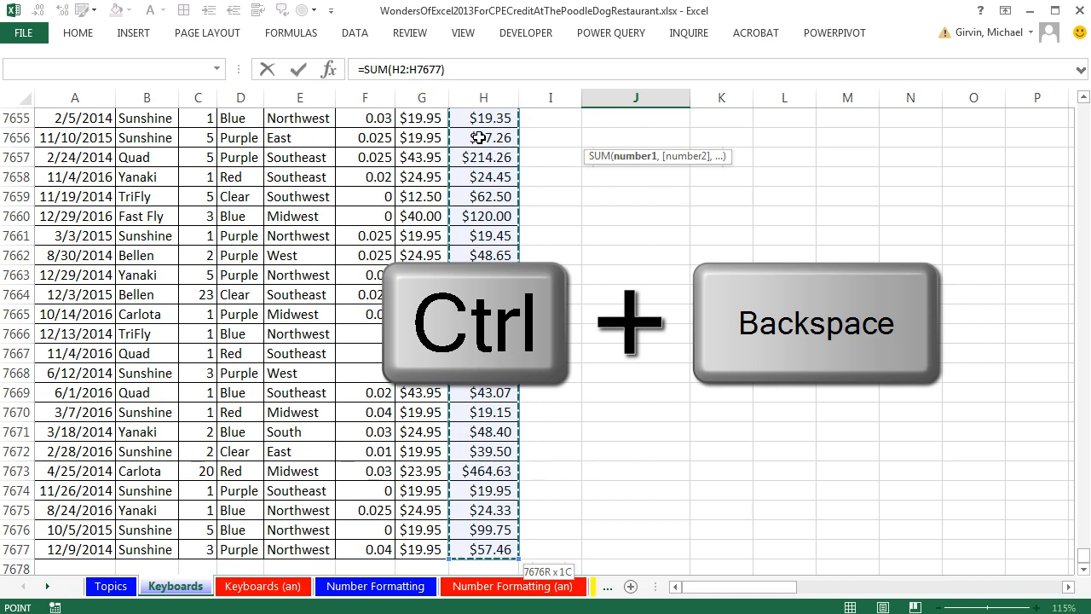
{"action": "key", "text": "ctrl+BackSpace"}
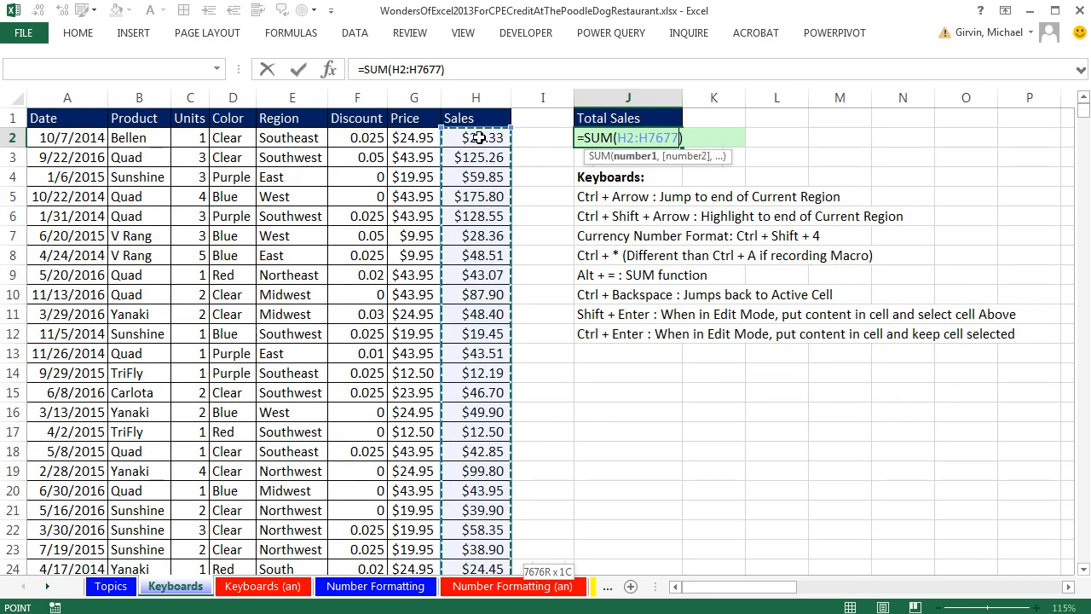
{"action": "key", "text": "Return"}
{"action": "left_click", "coordinate": [594, 140]}
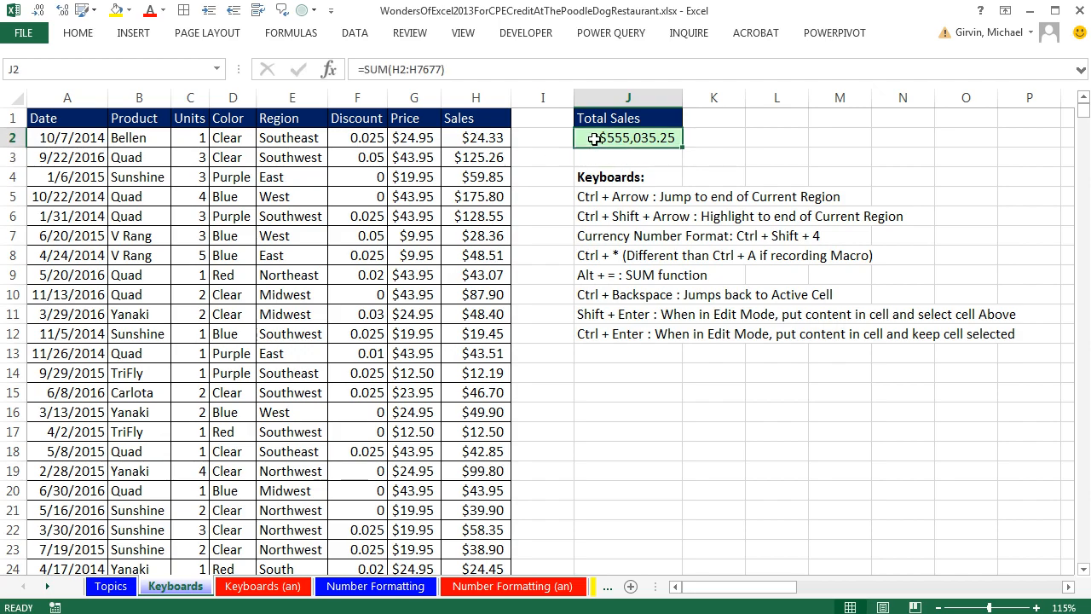
Look down through the sales records and jump back to the active cell J2
{"action": "scroll", "coordinate": [568, 187], "scroll_direction": "down", "scroll_amount": 20}
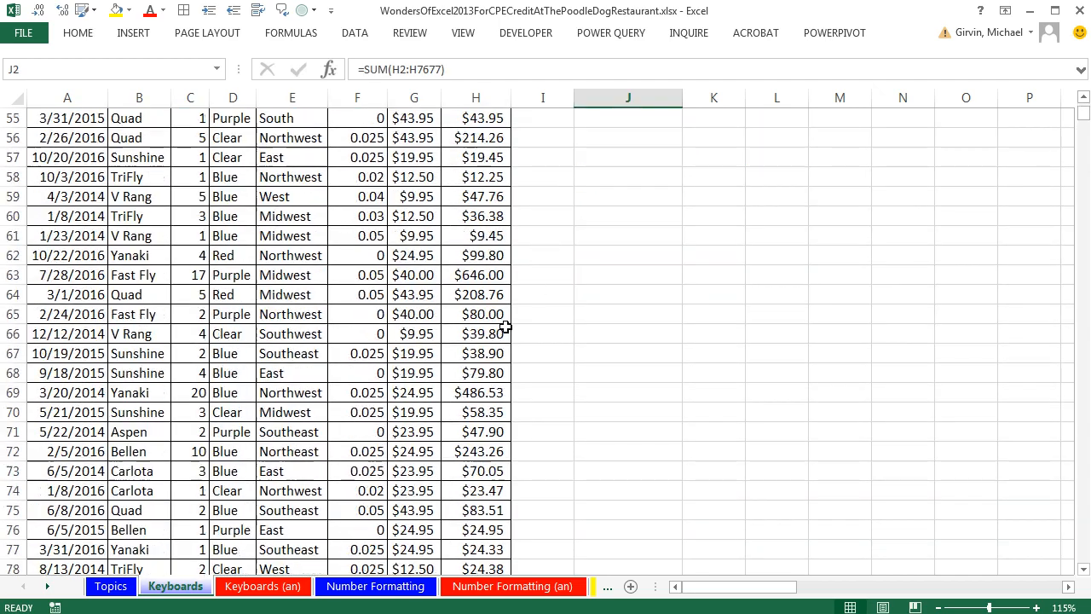
{"action": "scroll", "coordinate": [466, 353], "scroll_direction": "down", "scroll_amount": 17}
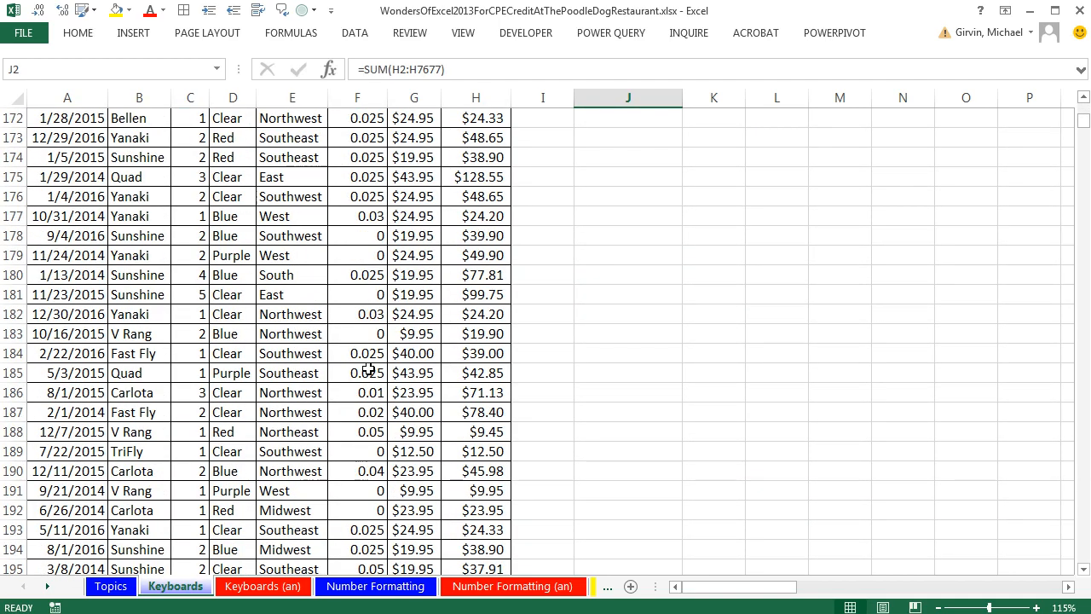
{"action": "key", "text": "ctrl+BackSpace"}
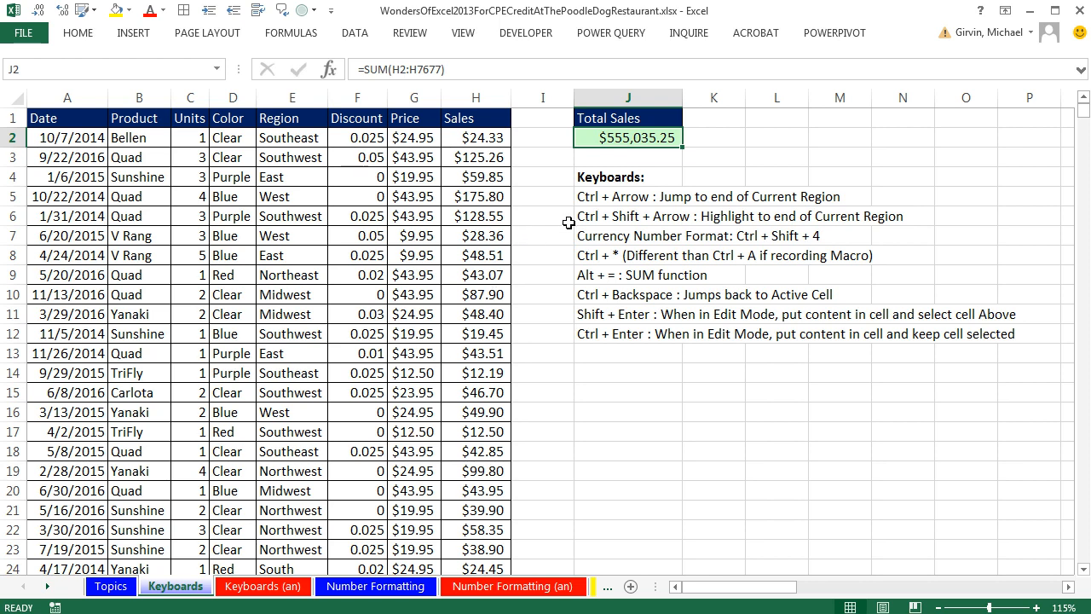
Re-enter =SUM(H2:H7677) in J2 and finish with the cell above, J1, selected
{"action": "key", "text": "alt+equal"}
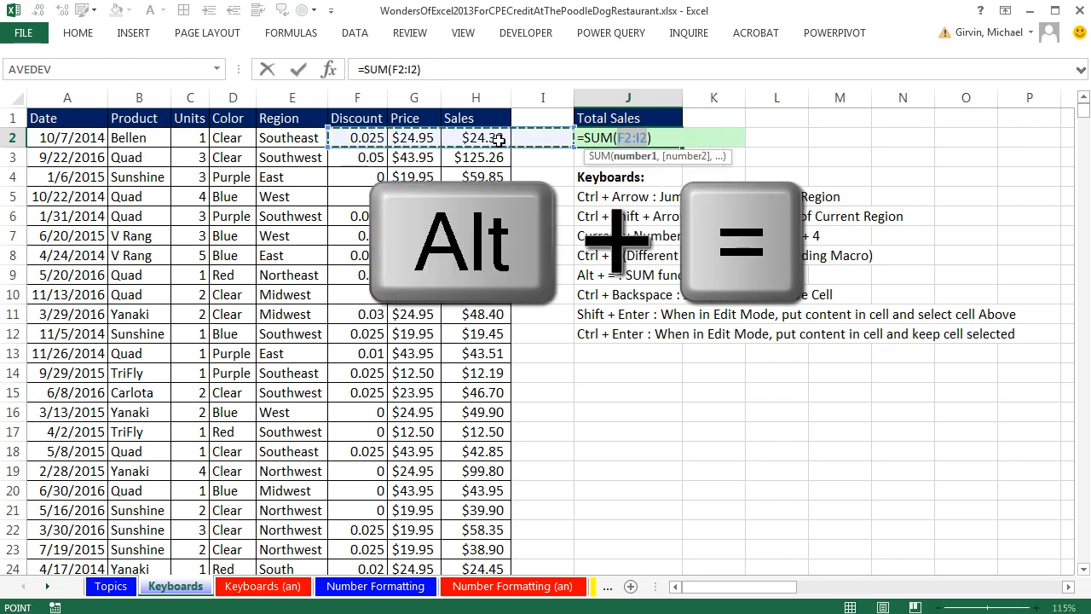
{"action": "left_click", "coordinate": [496, 139]}
{"action": "key", "text": "ctrl+shift+Down"}
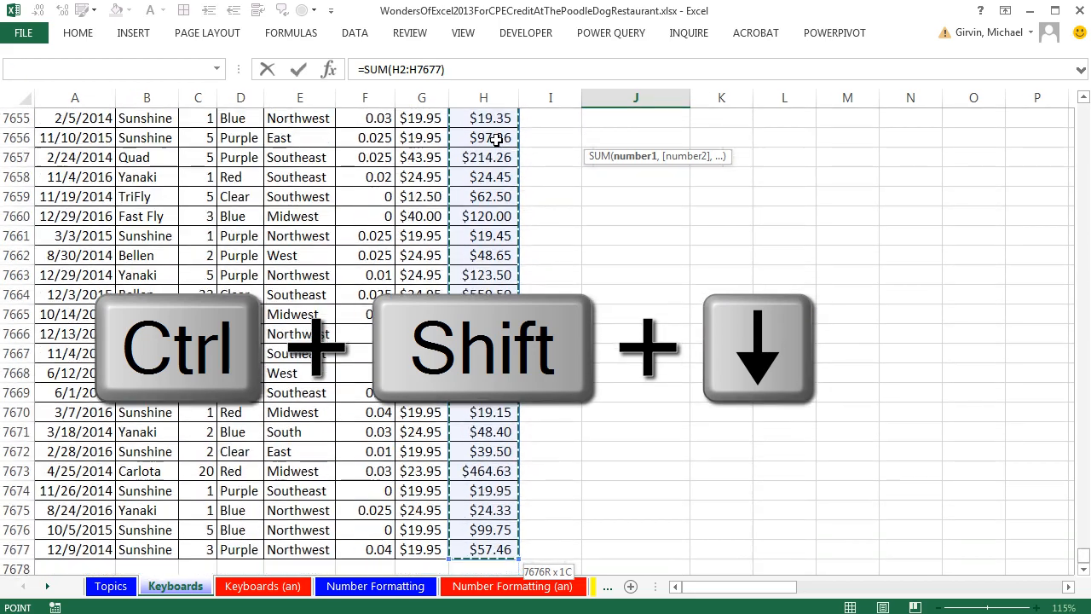
{"action": "key", "text": "shift+Return"}
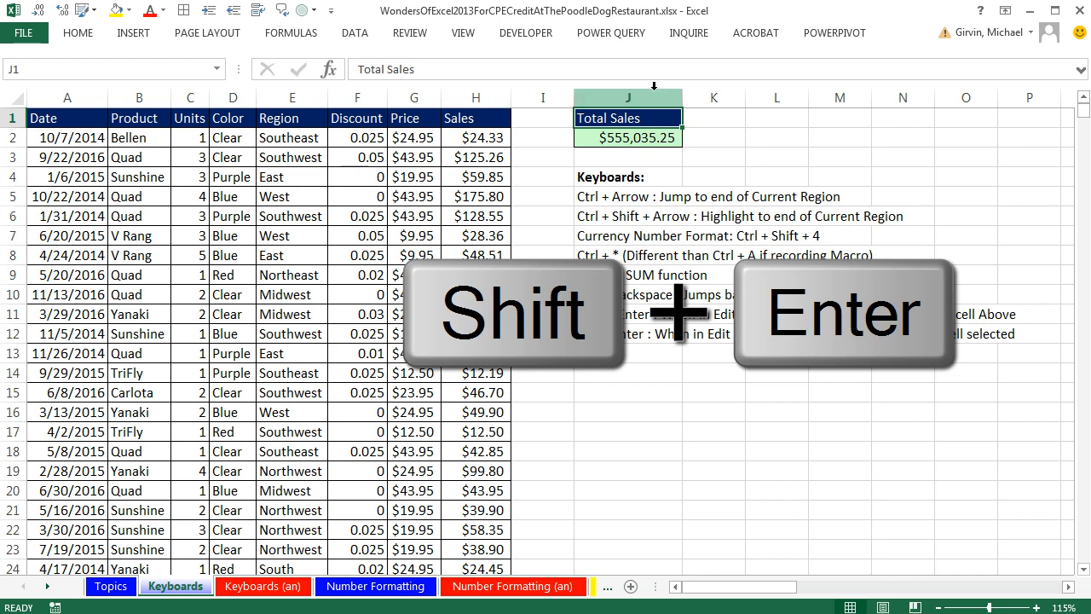
Replace the total in J2 with a fresh =SUM(H2:H7677), finishing in J1, and reselect J2
{"action": "left_click", "coordinate": [655, 142]}
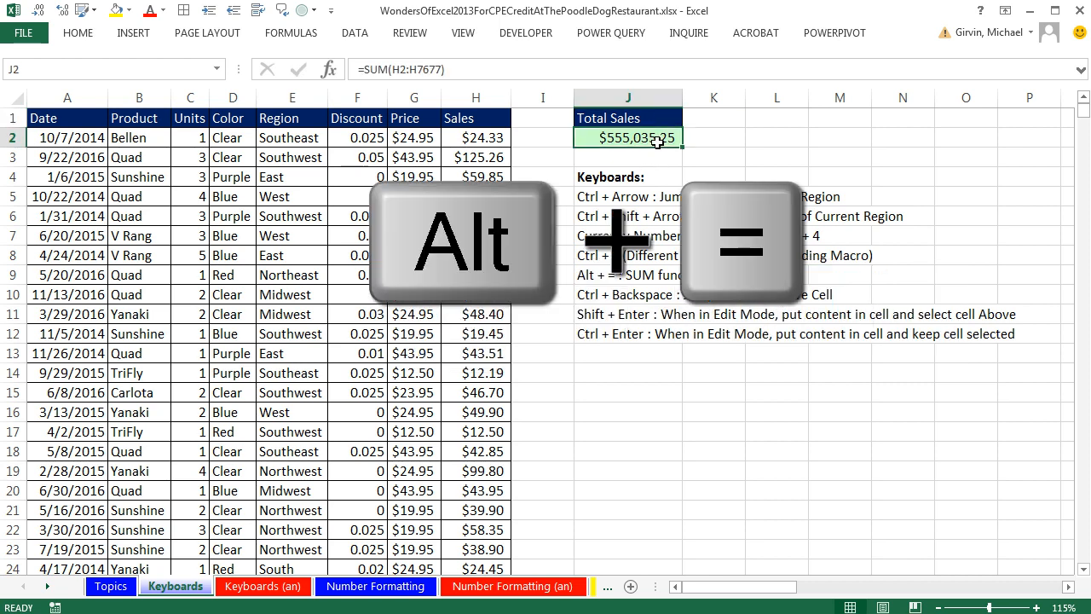
{"action": "key", "text": "alt+equal"}
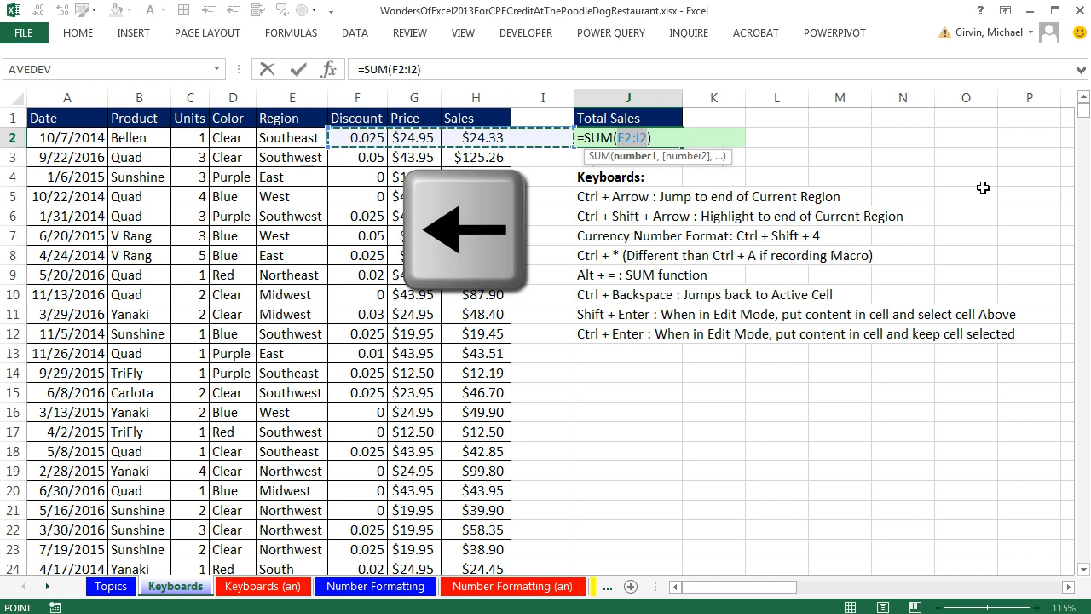
{"action": "key", "text": "Left"}
{"action": "key", "text": "Right"}
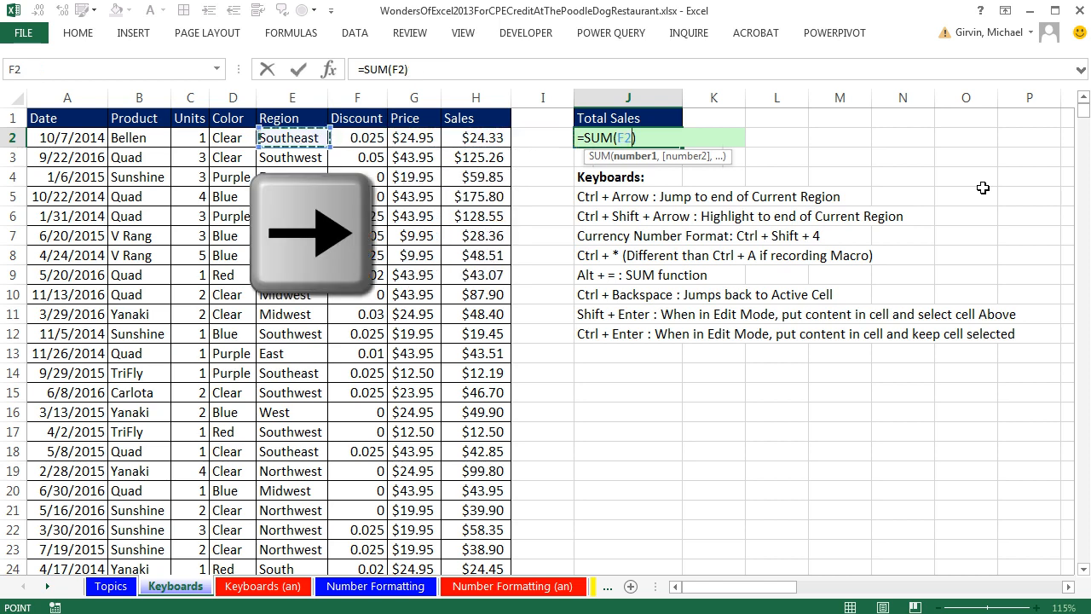
{"action": "key", "text": "Right"}
{"action": "key", "text": "Right"}
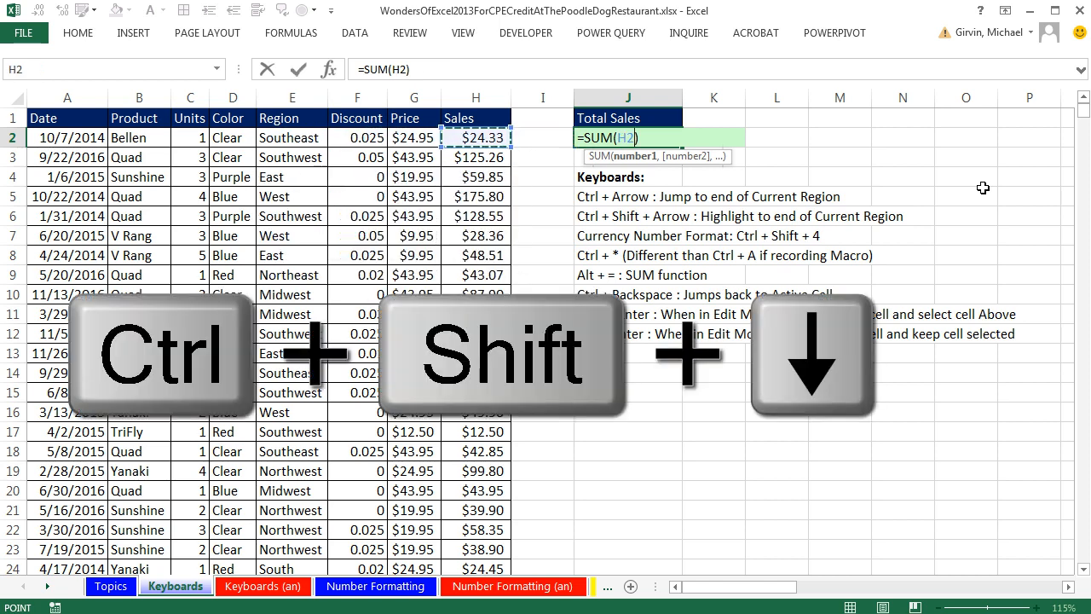
{"action": "key", "text": "ctrl+shift+Down"}
{"action": "key", "text": "shift+Return"}
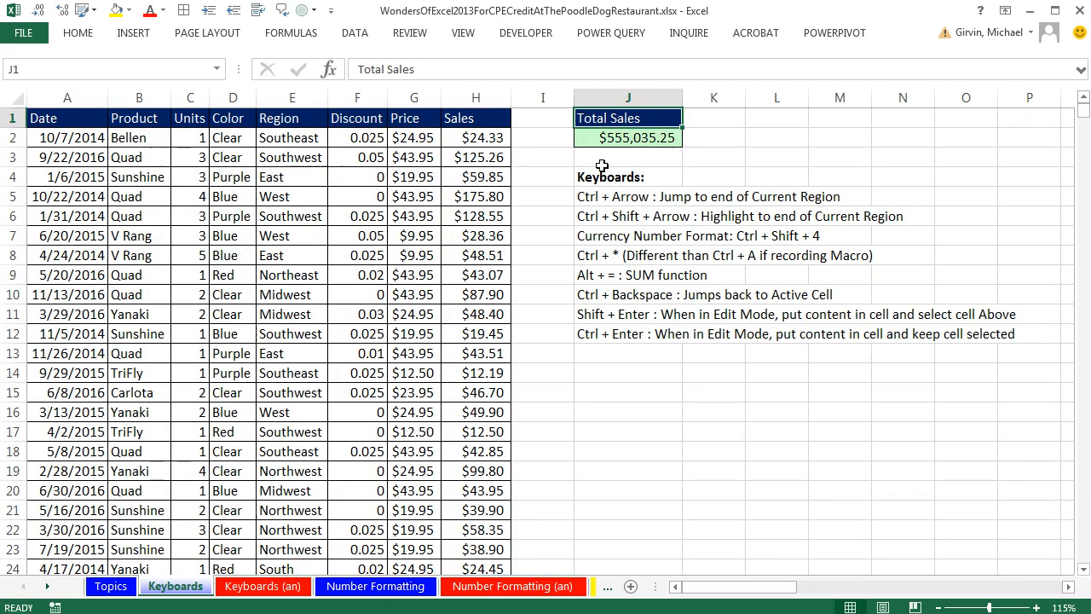
{"action": "left_click", "coordinate": [595, 138]}
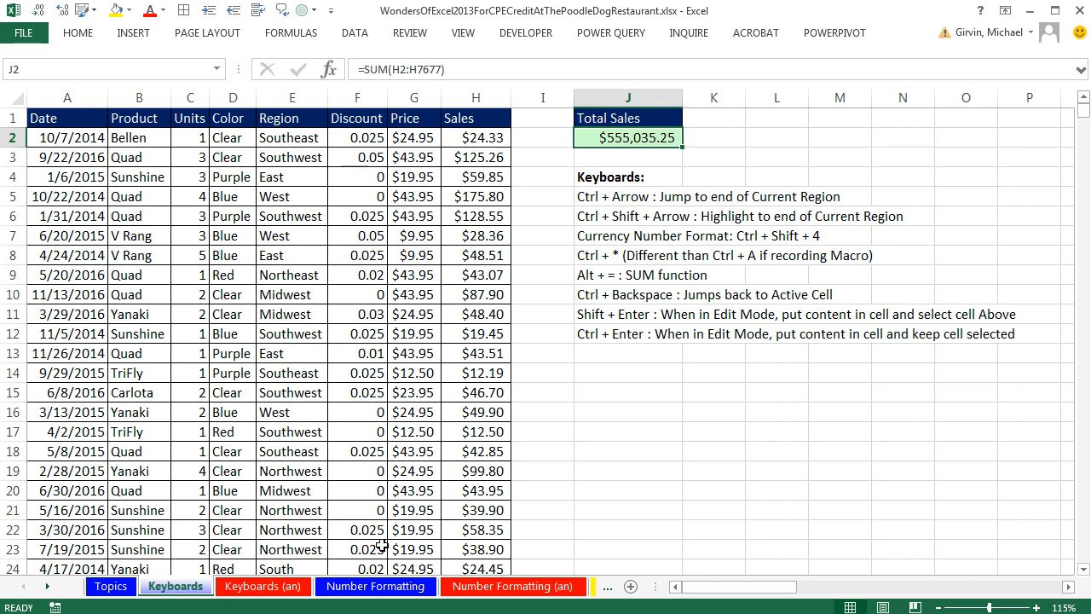
On the Number Formatting sheet, examine the SUM formulas in A5 and C5 without changing them
{"action": "left_click", "coordinate": [376, 597]}
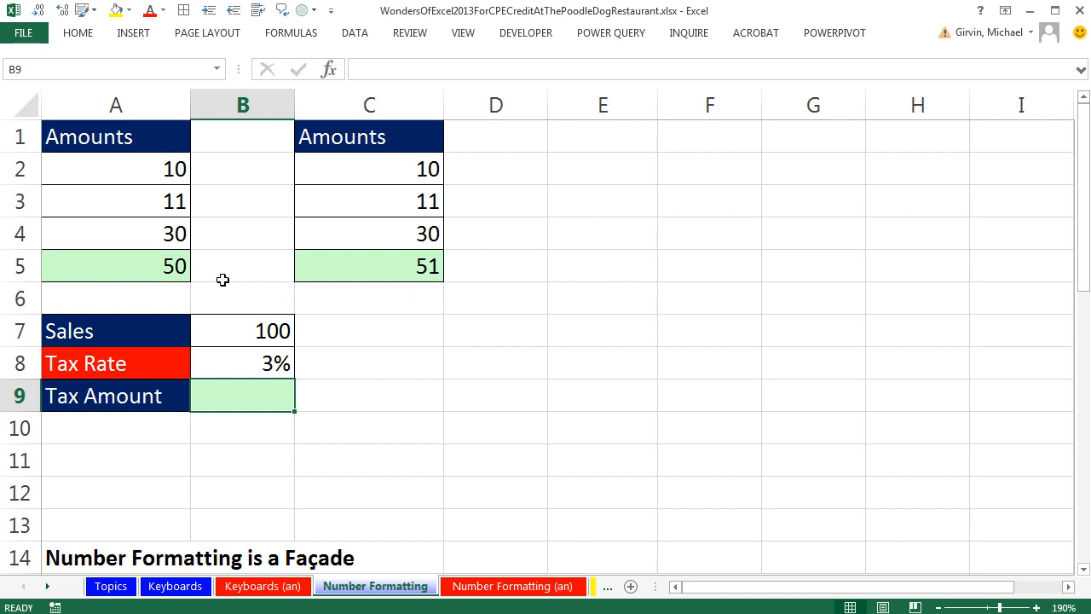
{"action": "double_click", "coordinate": [170, 266]}
{"action": "key", "text": "Escape"}
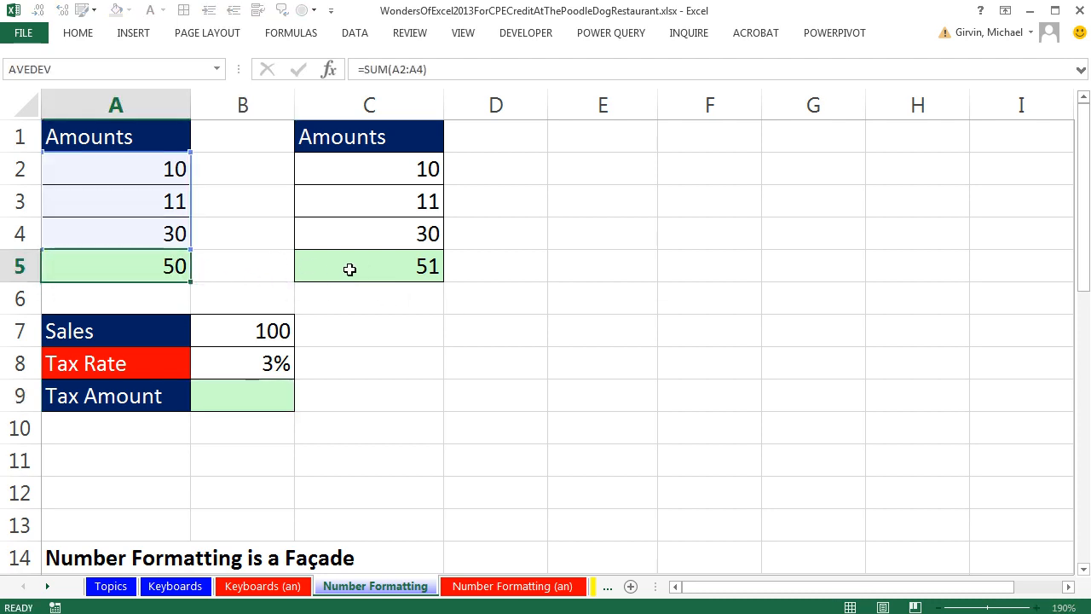
{"action": "double_click", "coordinate": [358, 266]}
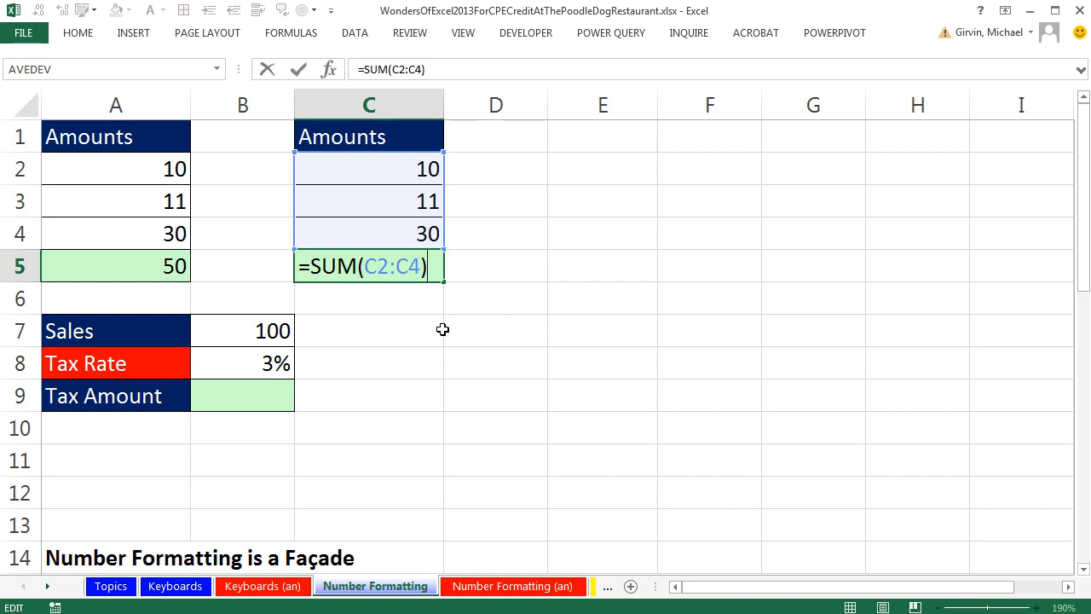
{"action": "key", "text": "Escape"}
Calculate the Tax Amount in B9 as Sales times Tax Rate with the formula =B7*B8
{"action": "left_click", "coordinate": [282, 391]}
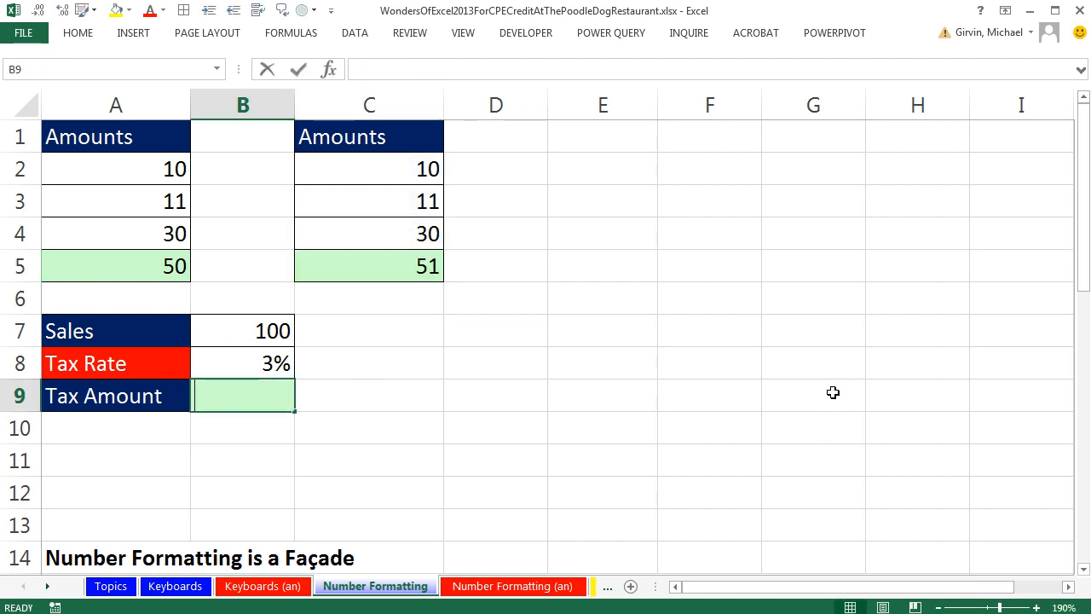
{"action": "type", "text": "="}
{"action": "key", "text": "Up"}
{"action": "key", "text": "Up"}
{"action": "type", "text": "*"}
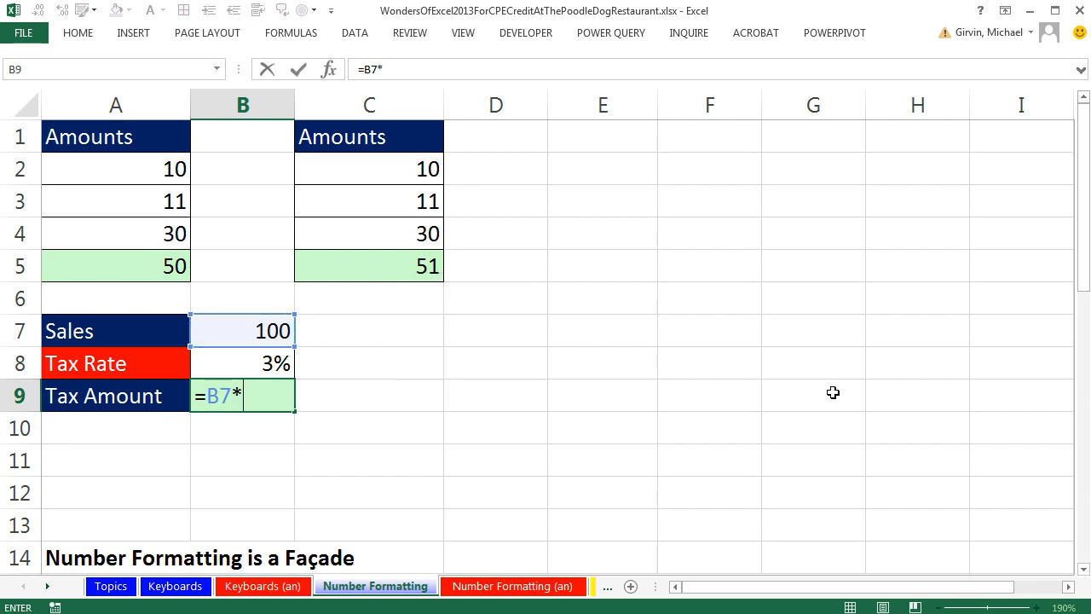
{"action": "key", "text": "Up"}
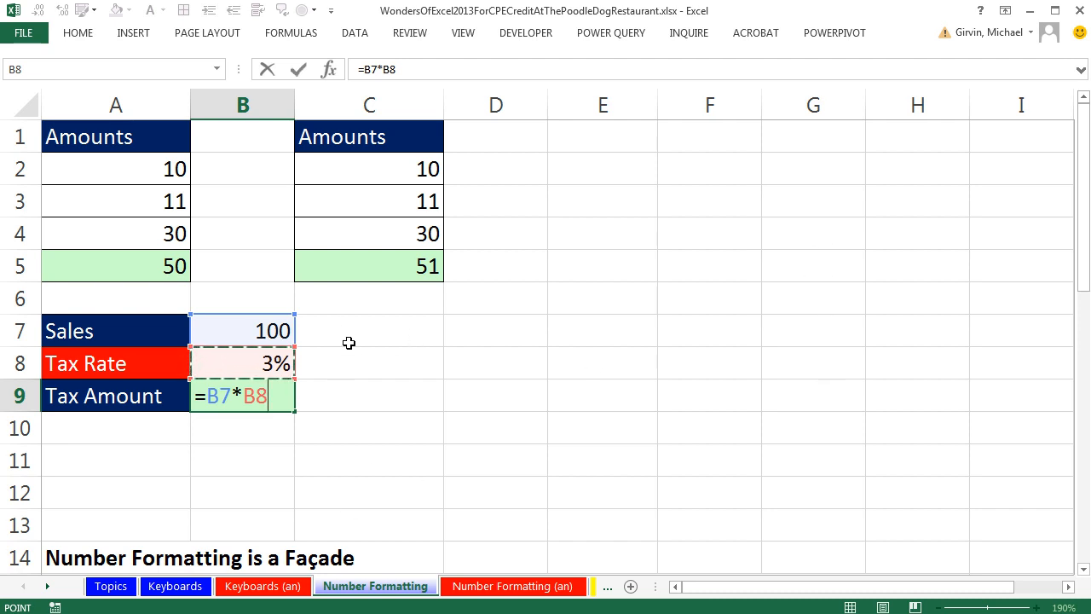
{"action": "key", "text": "Return"}
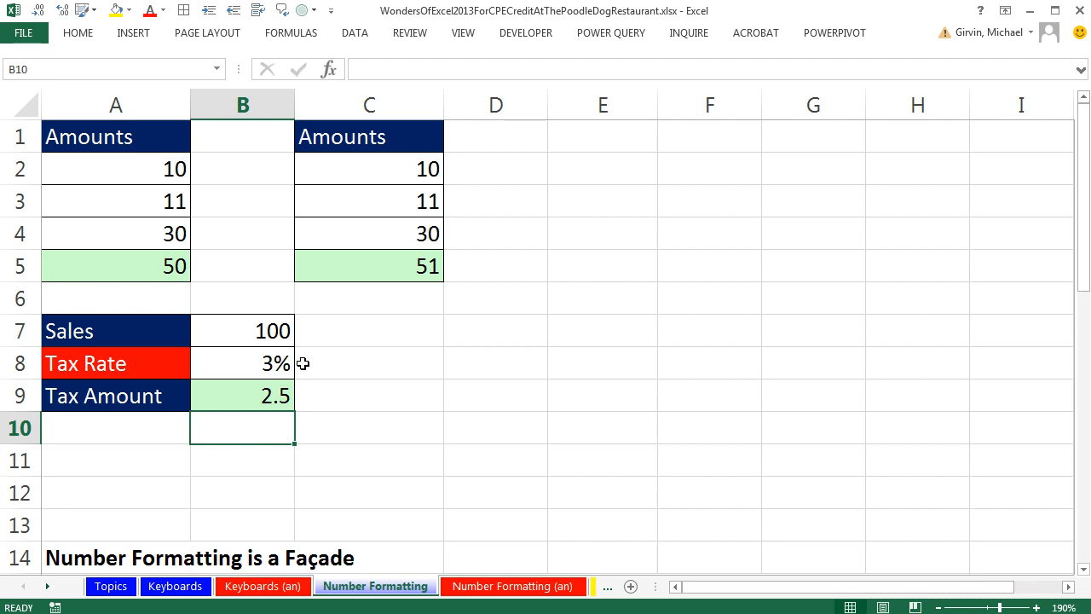
Display the Tax Rate in B8 with one decimal place
{"action": "left_click", "coordinate": [244, 363]}
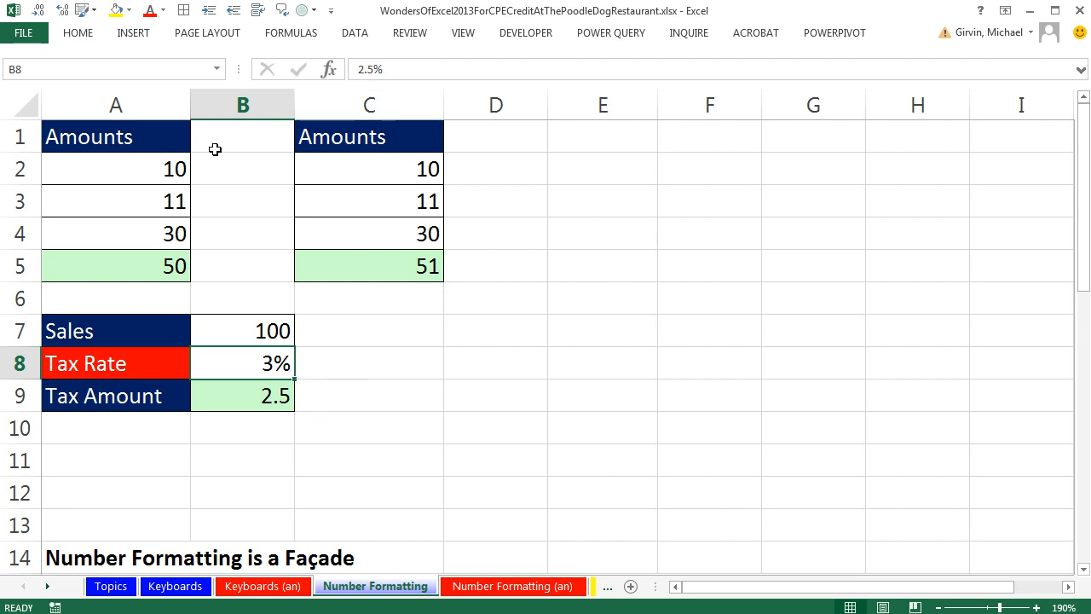
{"action": "left_click", "coordinate": [62, 14]}
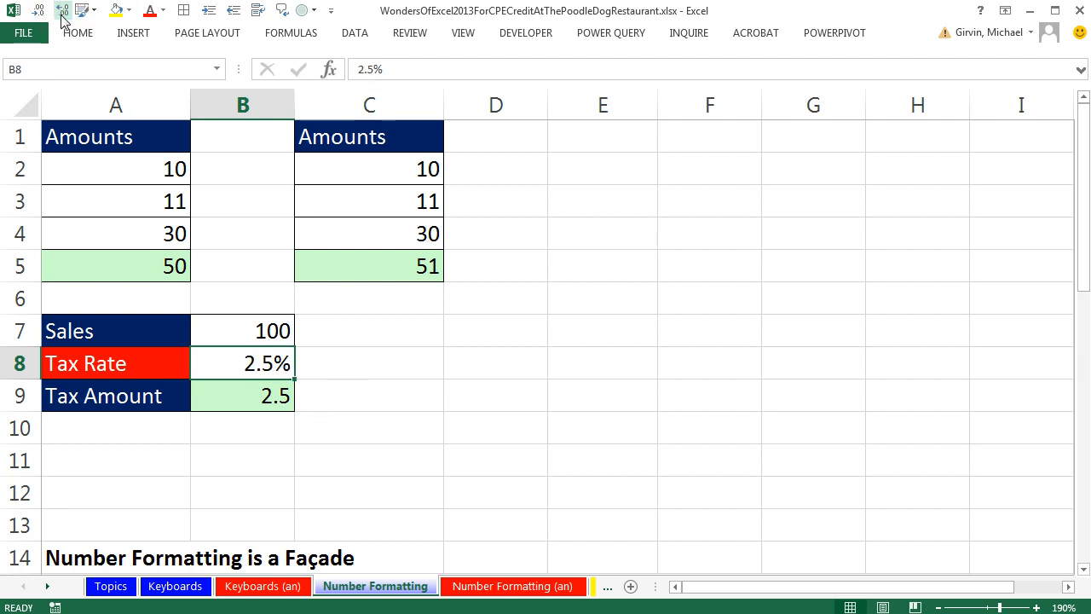
Format the amounts in A2:C5 to display two decimal places
{"action": "left_click", "coordinate": [128, 170]}
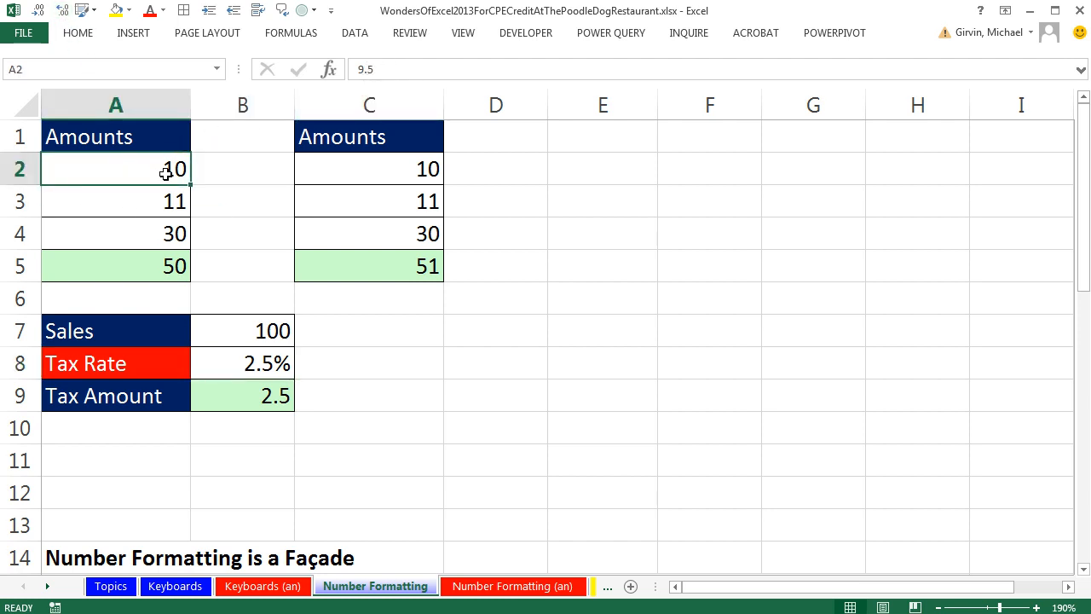
{"action": "left_click_drag", "start_coordinate": [163, 171], "coordinate": [352, 273]}
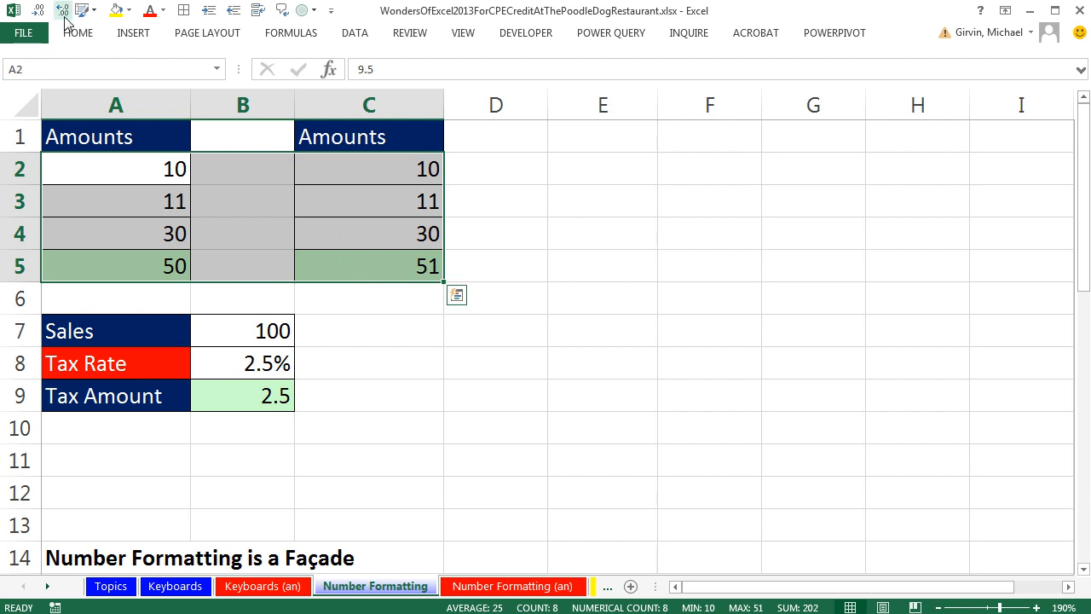
{"action": "left_click", "coordinate": [82, 39]}
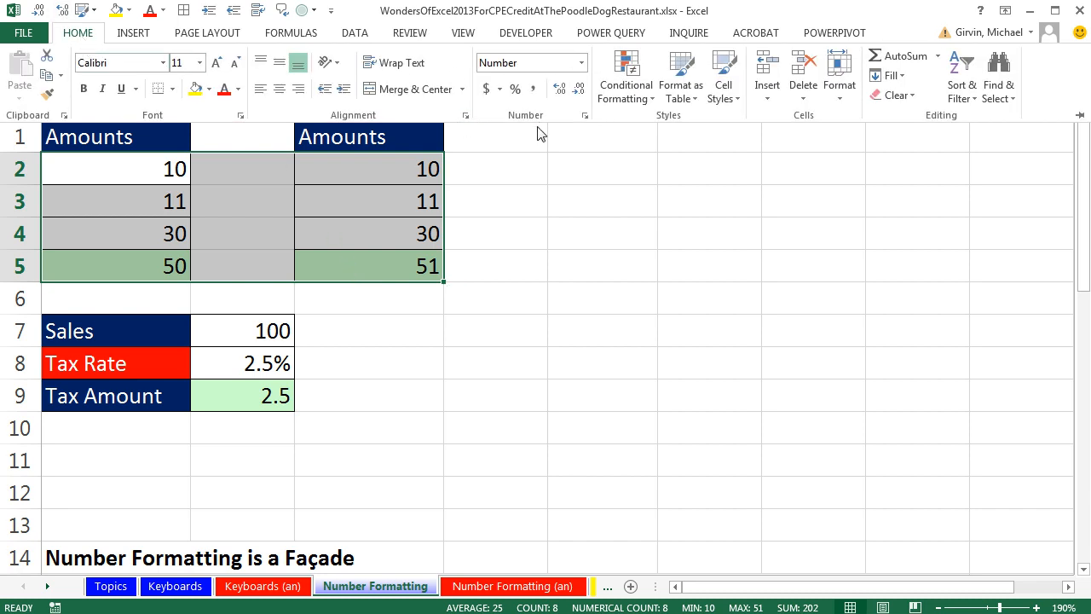
{"action": "left_click", "coordinate": [560, 89]}
{"action": "left_click", "coordinate": [560, 88]}
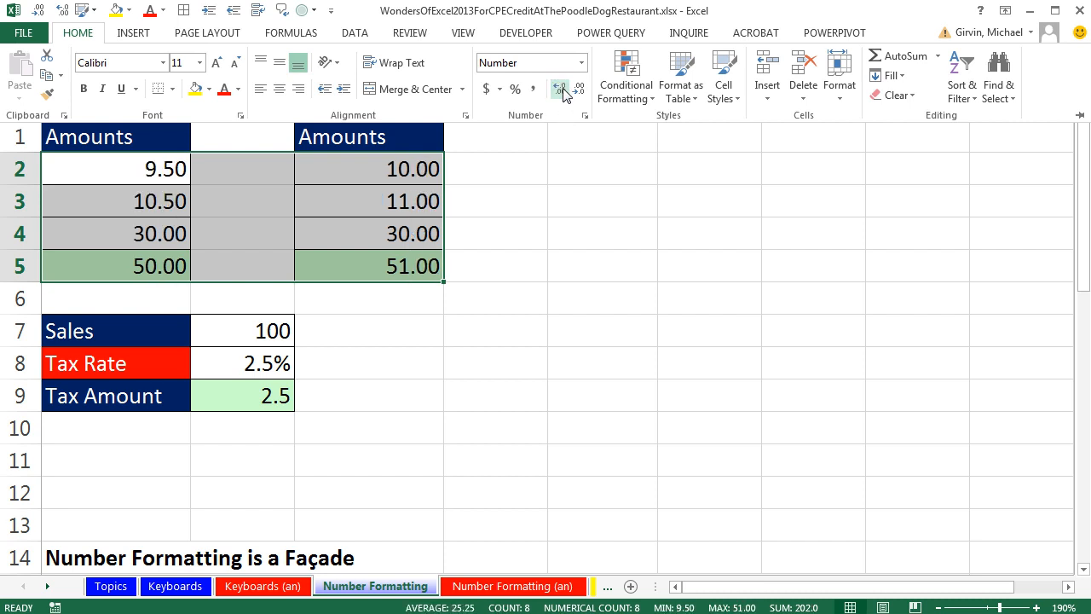
{"action": "left_click", "coordinate": [510, 395]}
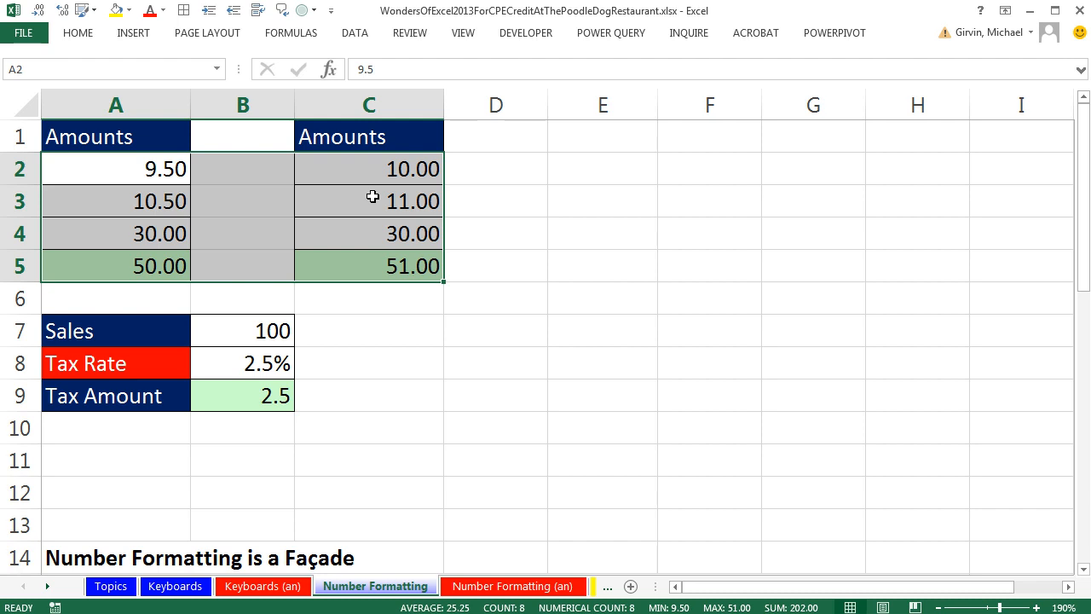
Undo the added decimal places in A2:C5
{"action": "key", "text": "ctrl+z"}
{"action": "key", "text": "ctrl+z"}
{"action": "key", "text": "ctrl+z"}
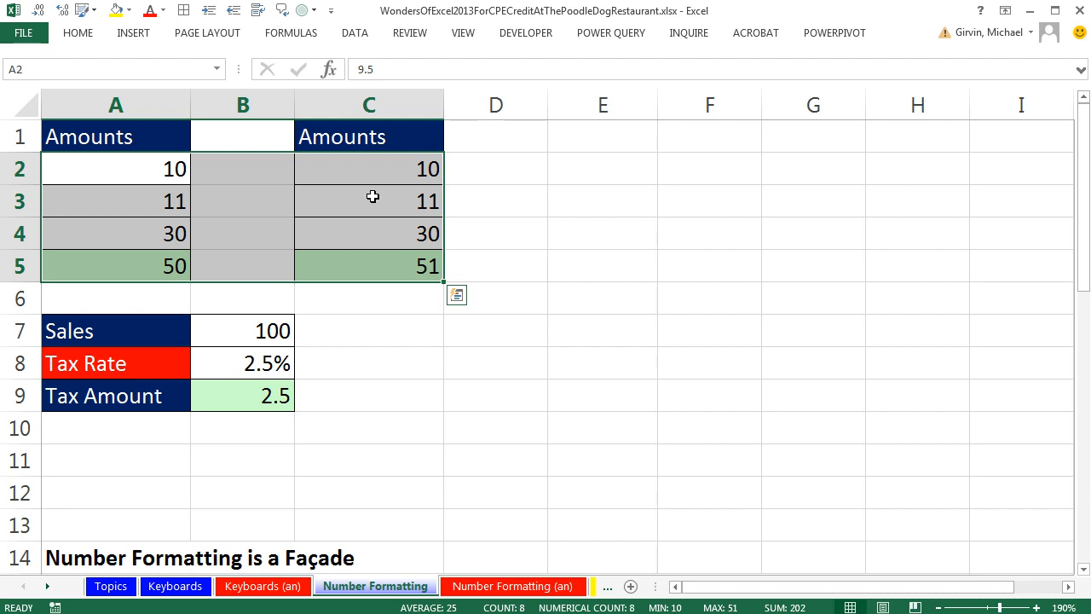
Apply the General number format to A2:C5 from the list of number formats and undo it
{"action": "left_click", "coordinate": [81, 36]}
{"action": "left_click", "coordinate": [581, 62]}
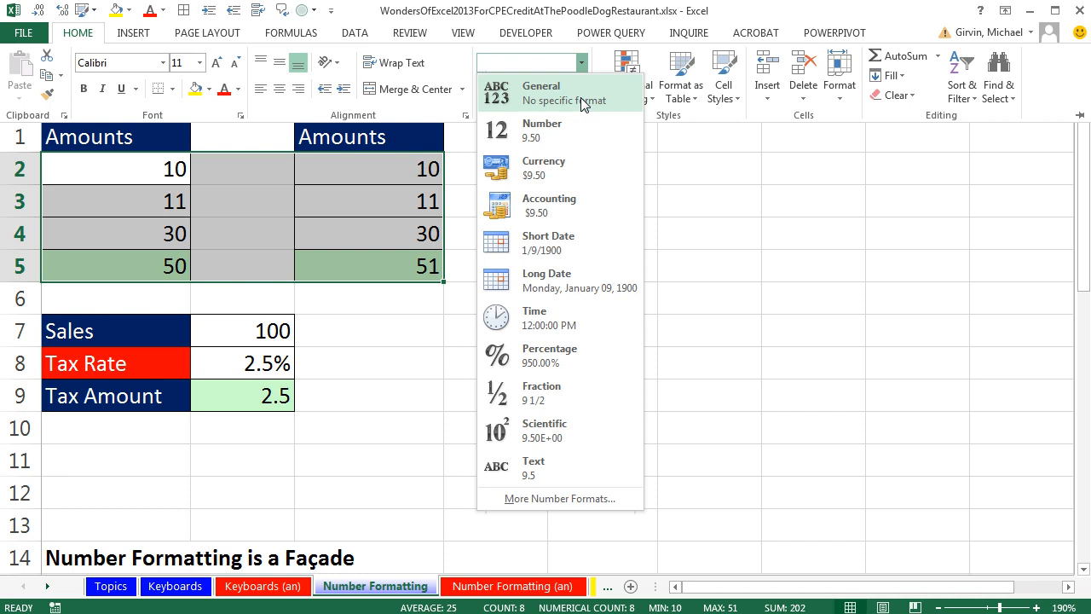
{"action": "left_click", "coordinate": [584, 102]}
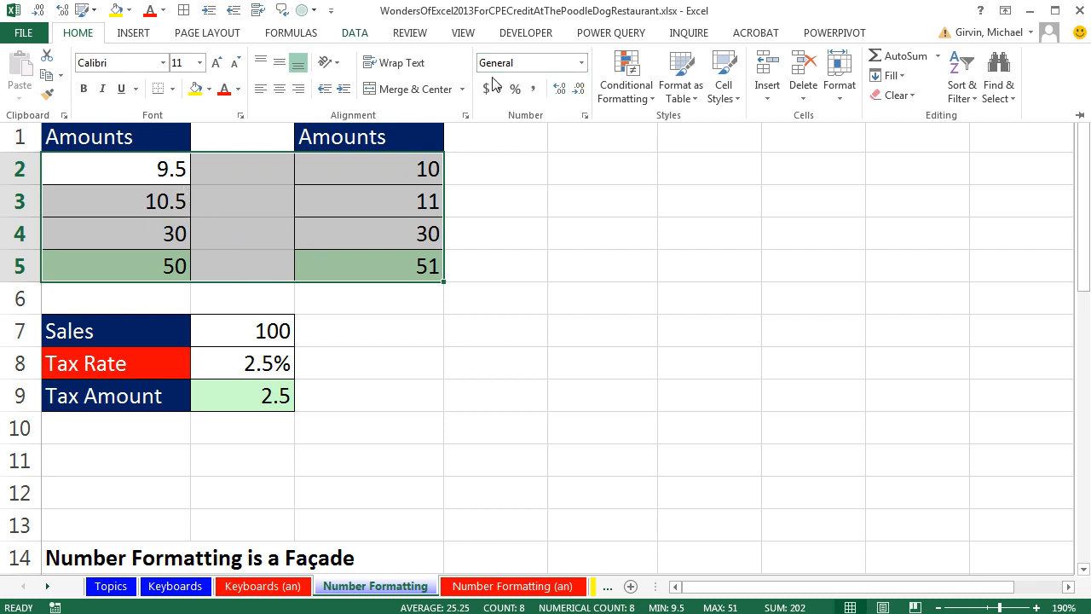
{"action": "left_click", "coordinate": [563, 163]}
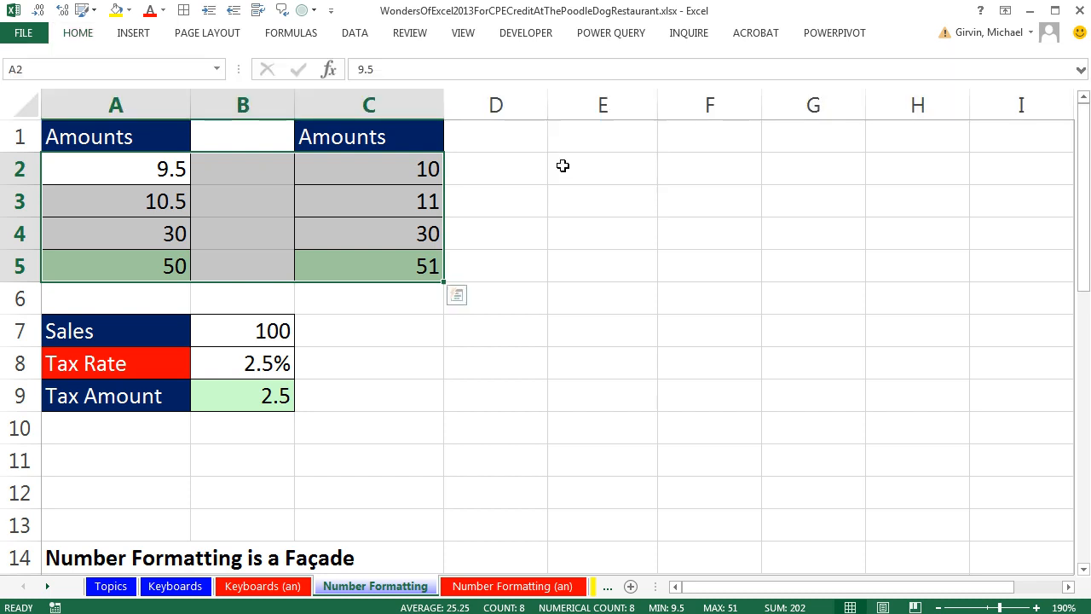
{"action": "key", "text": "ctrl+z"}
{"action": "key", "text": "ctrl+z"}
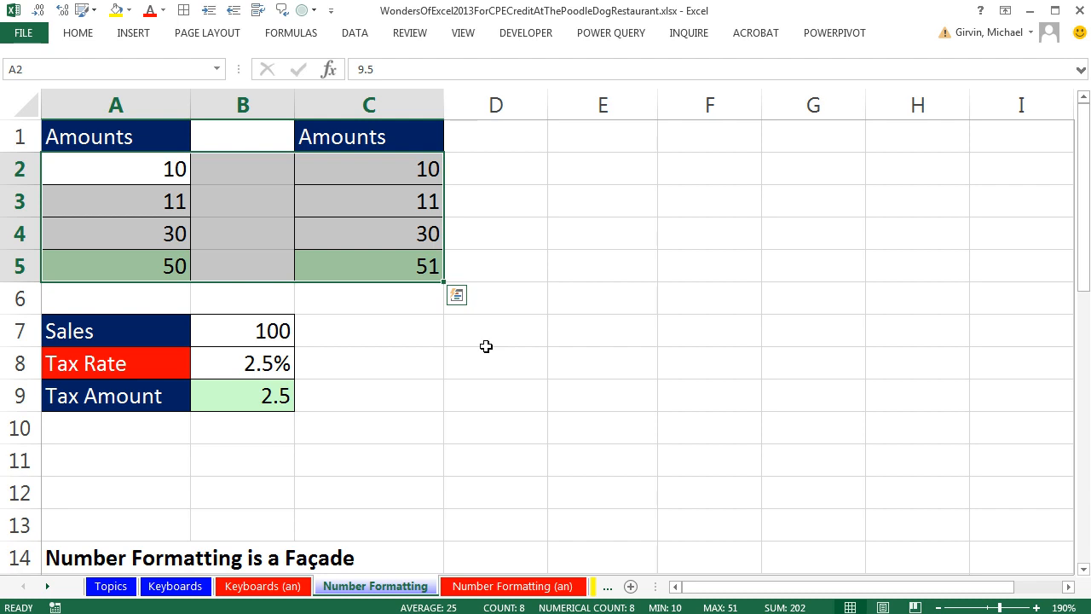
Apply the General number format to A2:C5 and deselect the range by selecting D9
{"action": "key", "text": "ctrl+shift+grave"}
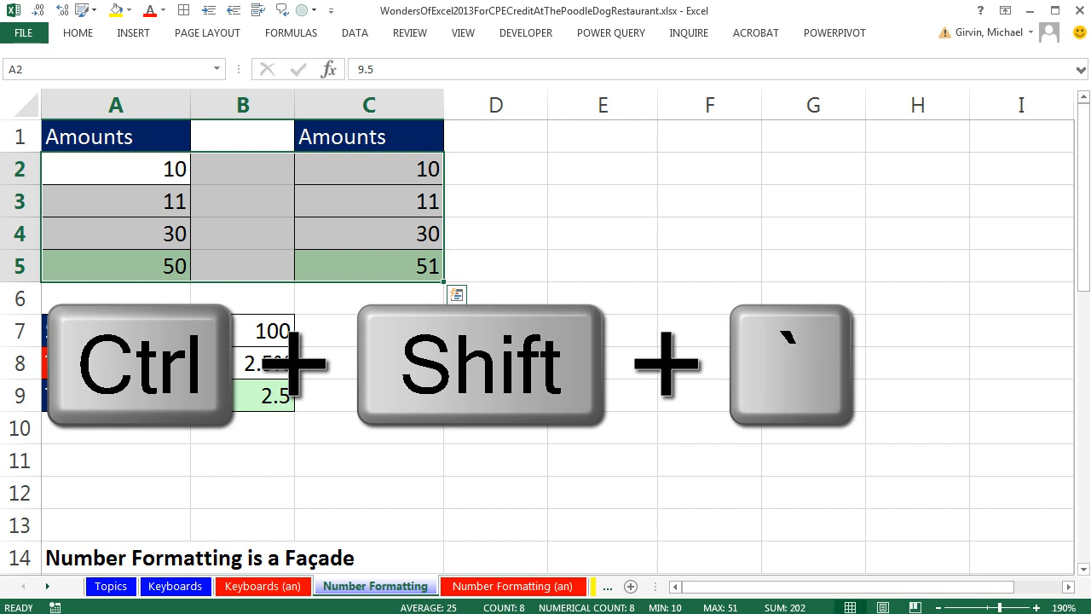
{"action": "key", "text": "ctrl+shift+grave"}
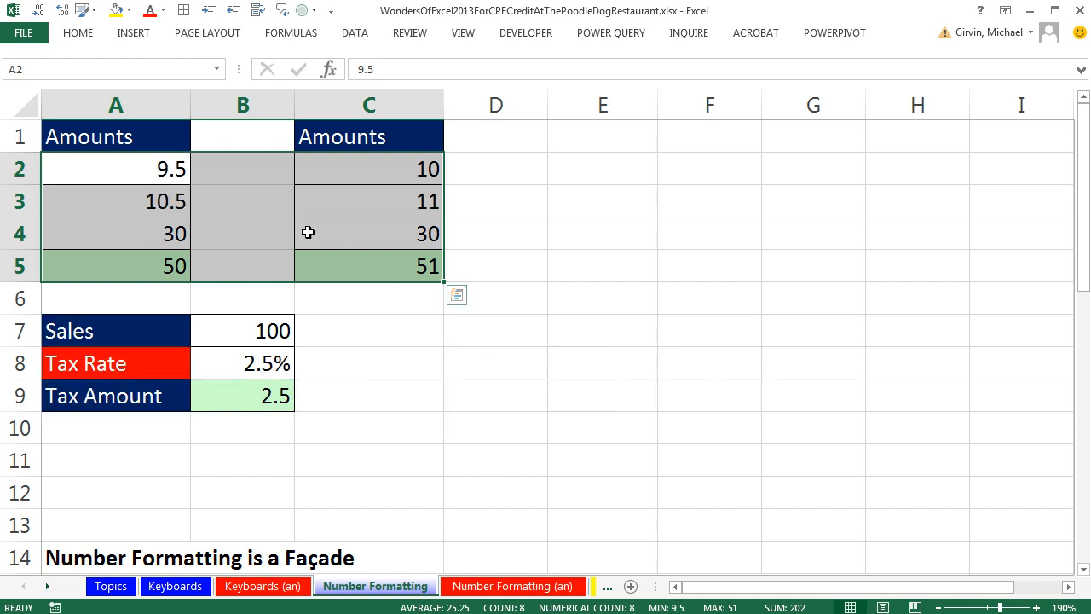
{"action": "left_click", "coordinate": [465, 399]}
Display the Tax Rate in B8 without decimals and examine the Tax Amount formula in B9
{"action": "scroll", "coordinate": [469, 400], "scroll_direction": "down", "scroll_amount": 4}
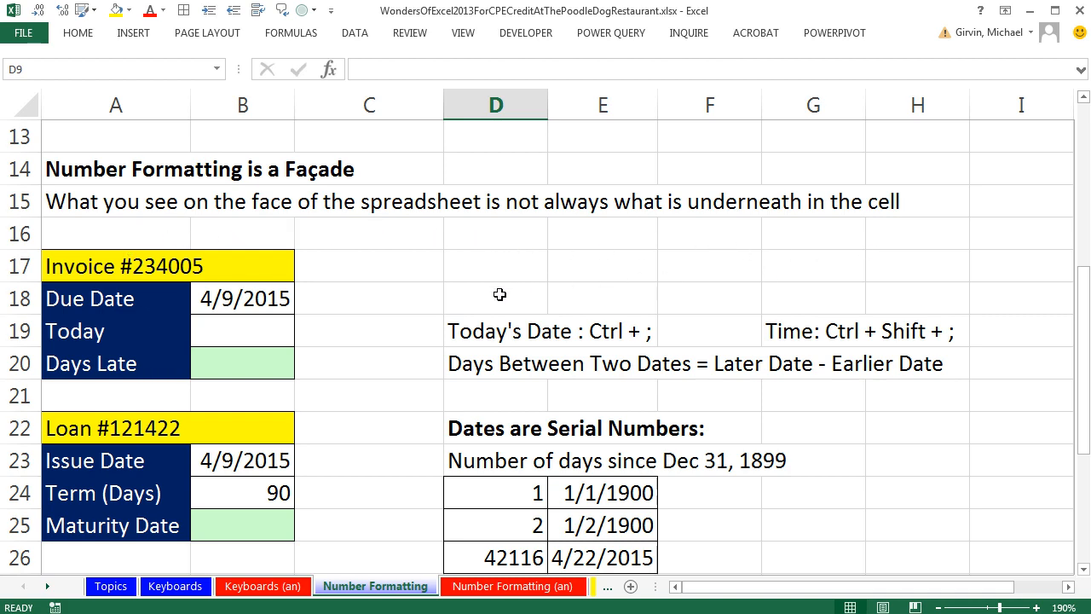
{"action": "scroll", "coordinate": [497, 297], "scroll_direction": "up", "scroll_amount": 3}
{"action": "left_click", "coordinate": [236, 262]}
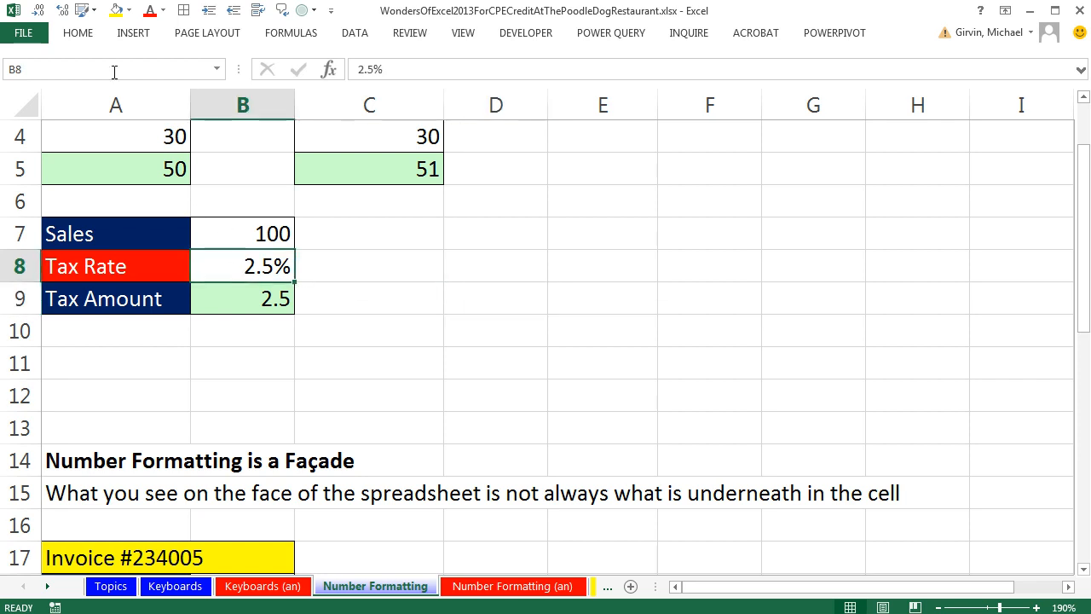
{"action": "left_click", "coordinate": [38, 11]}
{"action": "double_click", "coordinate": [261, 295]}
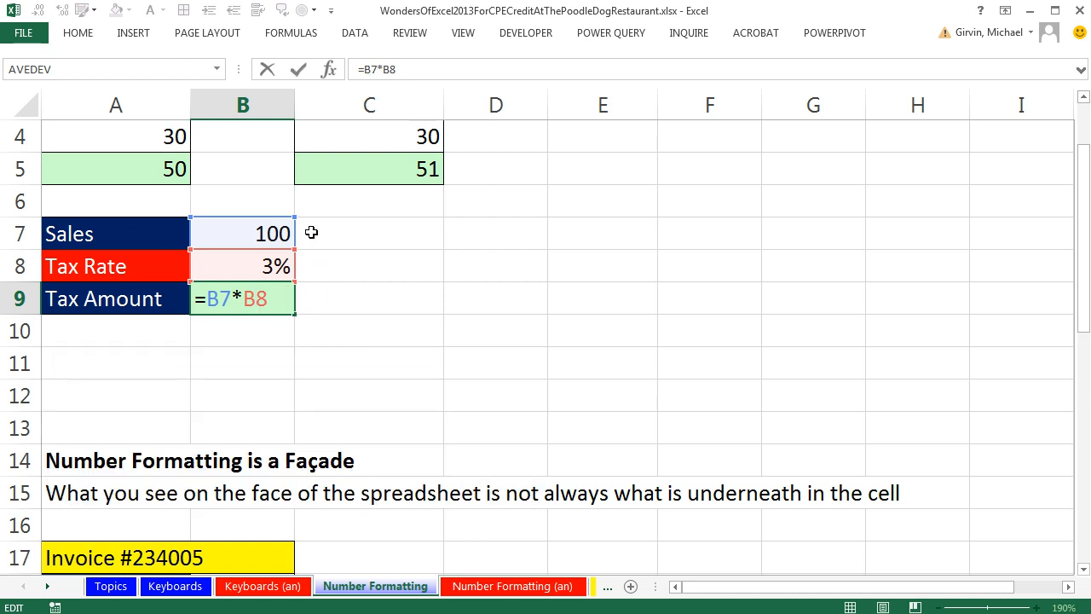
Leave the B9 formula unchanged and restore one decimal place to the Tax Rate in B8
{"action": "left_click", "coordinate": [273, 266]}
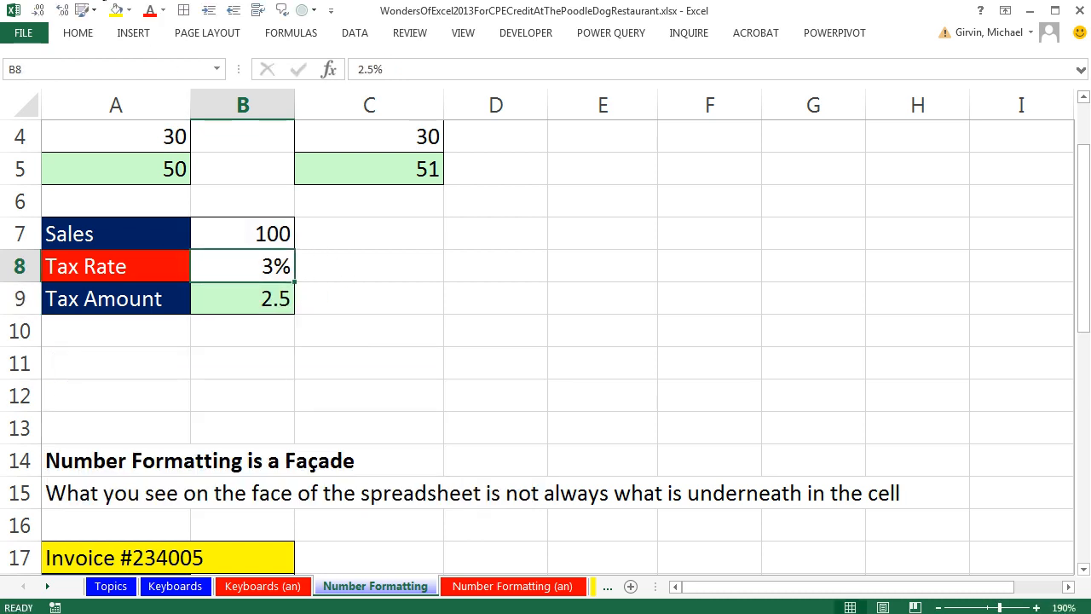
{"action": "left_click", "coordinate": [62, 12]}
Apply the General number format to the invoice's Due Date in B18 to reveal its serial number, and undo it
{"action": "scroll", "coordinate": [621, 409], "scroll_direction": "down", "scroll_amount": 3}
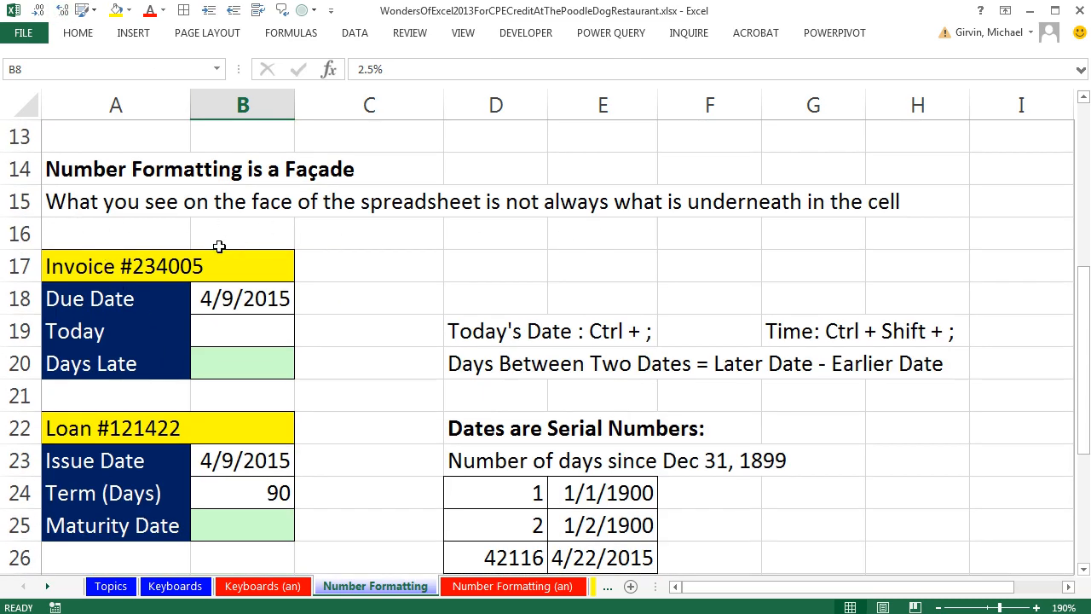
{"action": "left_click", "coordinate": [118, 225]}
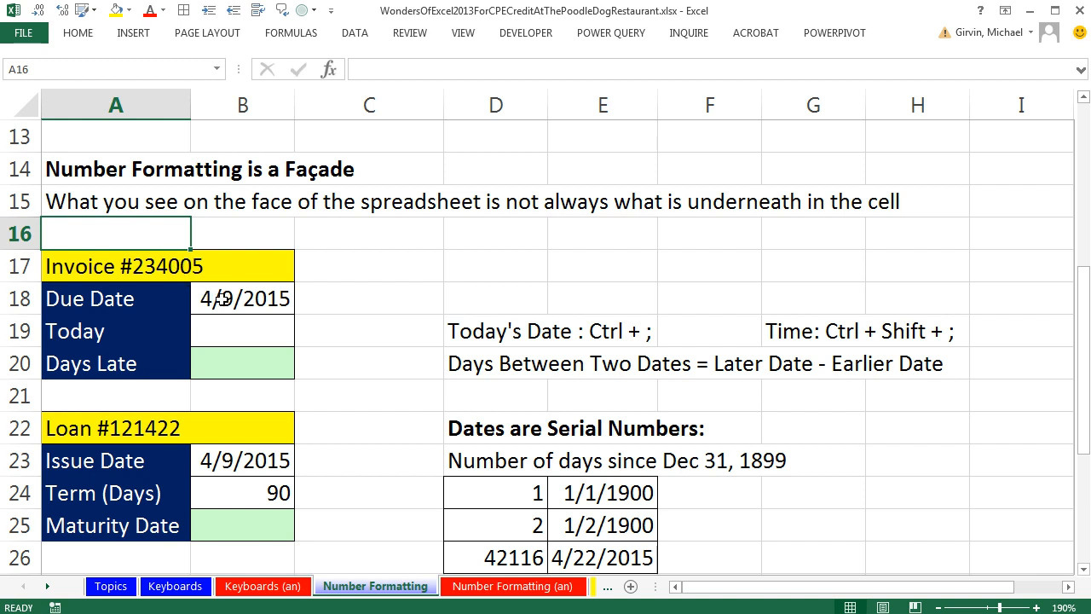
{"action": "left_click", "coordinate": [221, 299]}
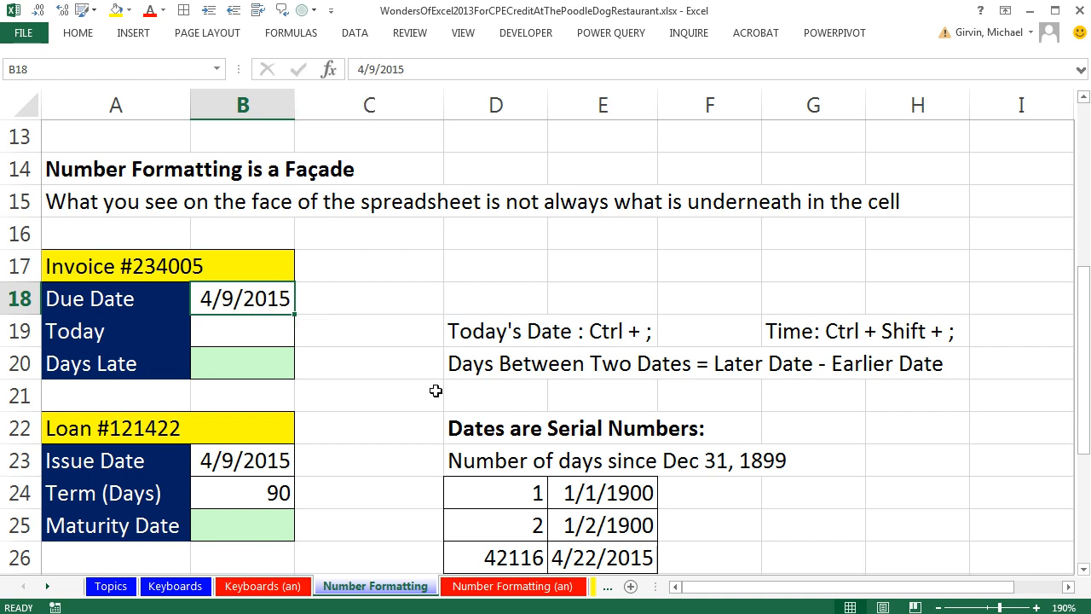
{"action": "key", "text": "ctrl+shift+grave"}
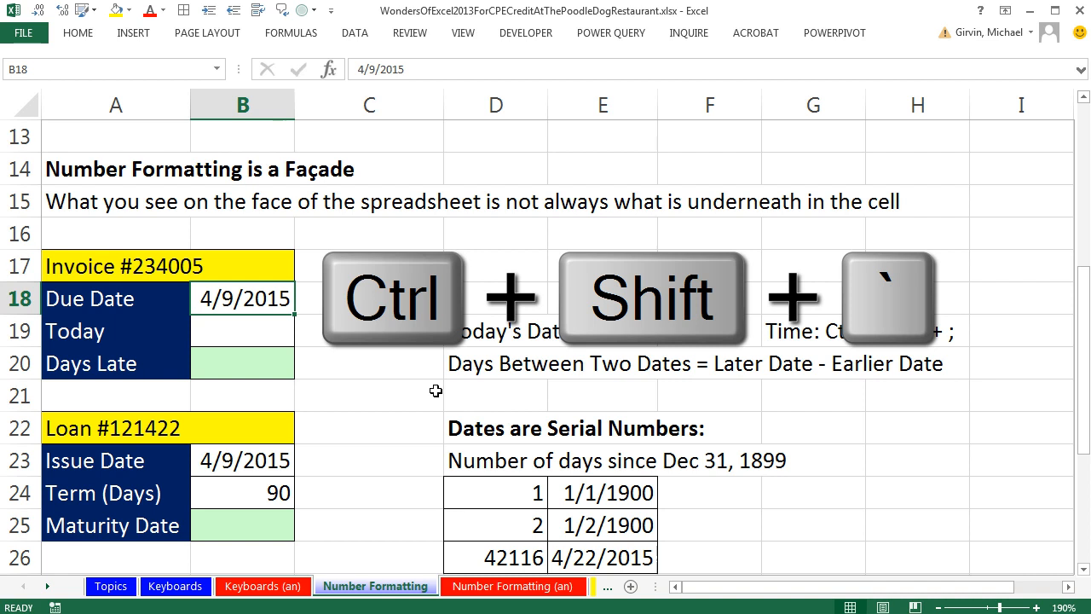
{"action": "key", "text": "ctrl+shift+grave"}
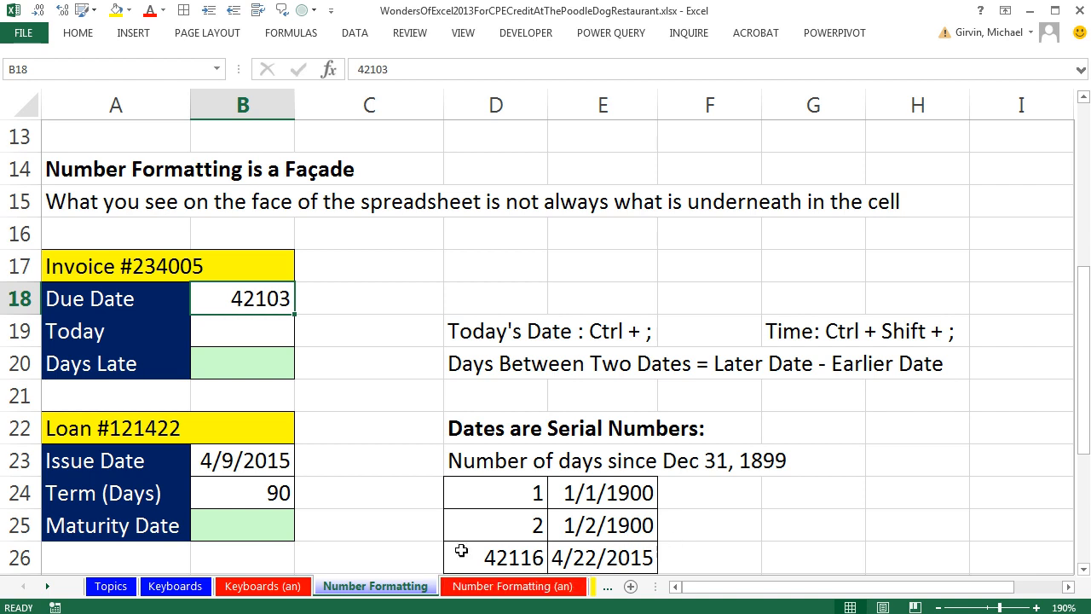
{"action": "key", "text": "ctrl+z"}
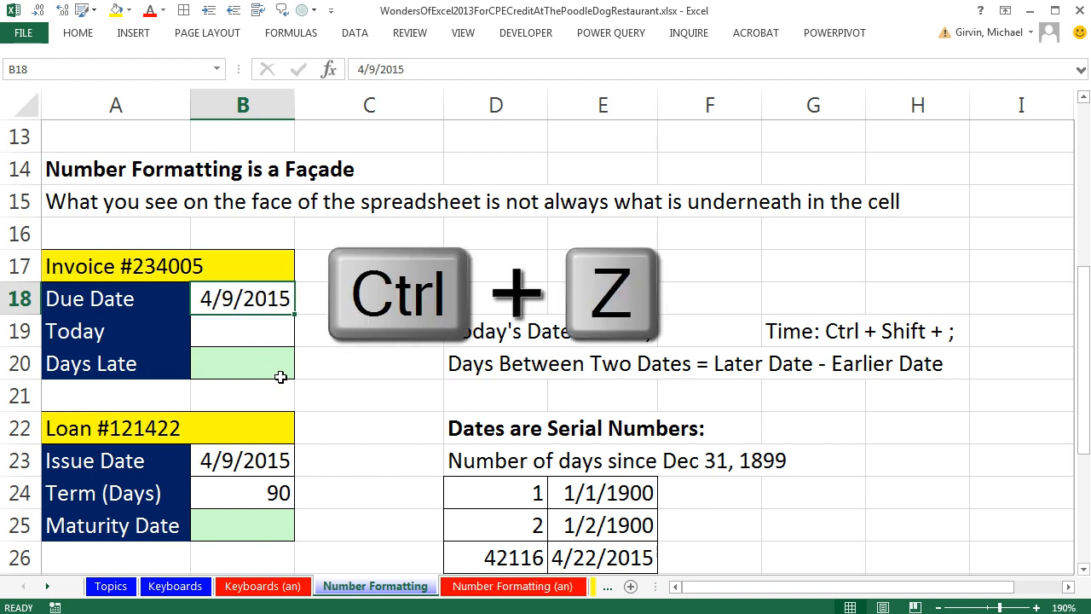
Enter the date 4/22/2015 in the invoice's Today cell, B19
{"action": "left_click", "coordinate": [246, 327]}
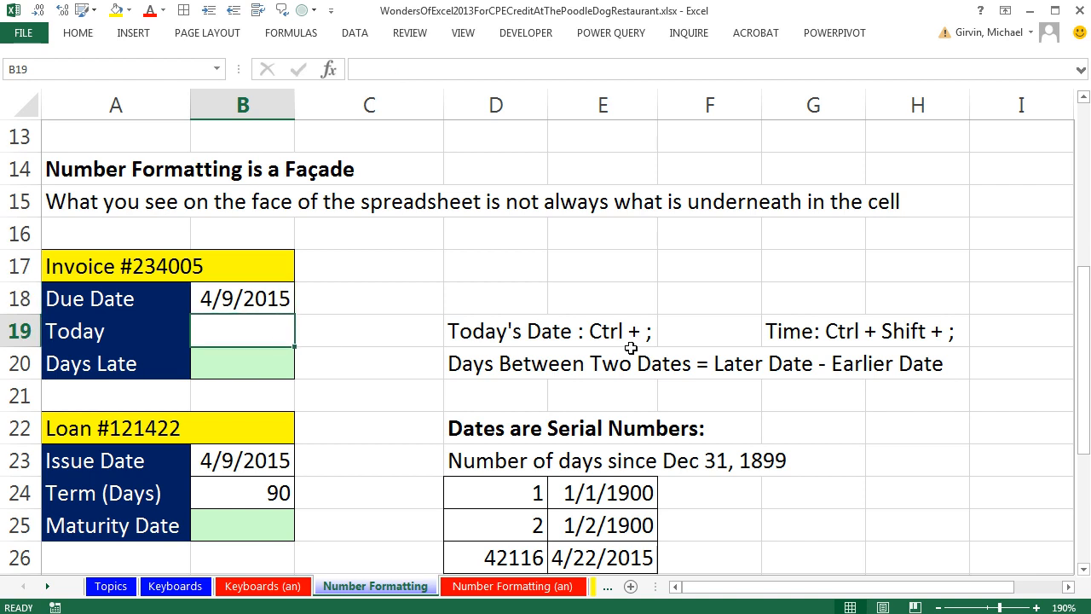
{"action": "type", "text": "4"}
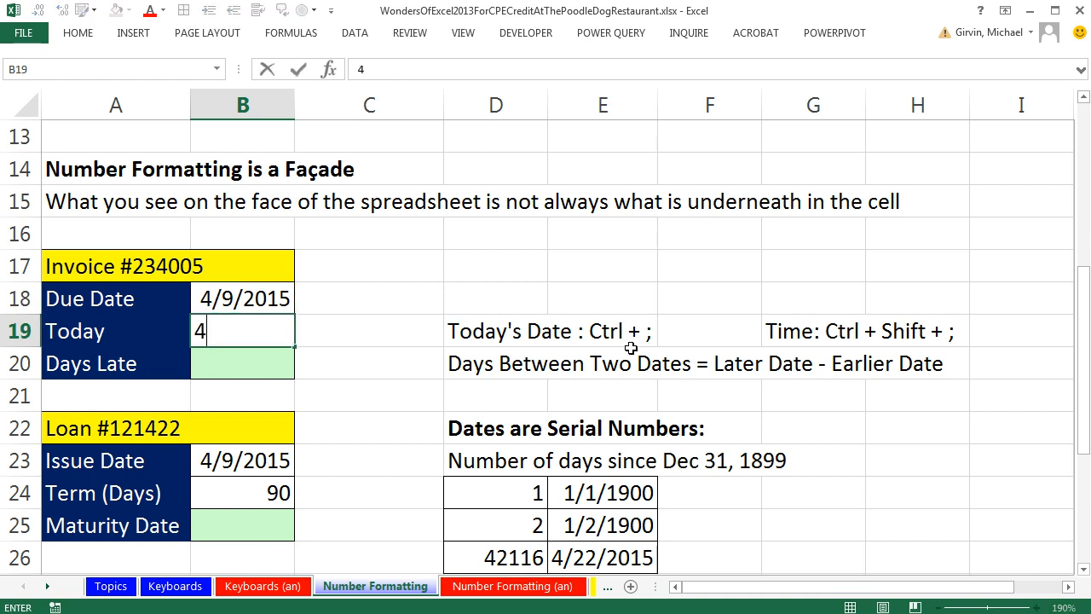
{"action": "type", "text": "/22/2015"}
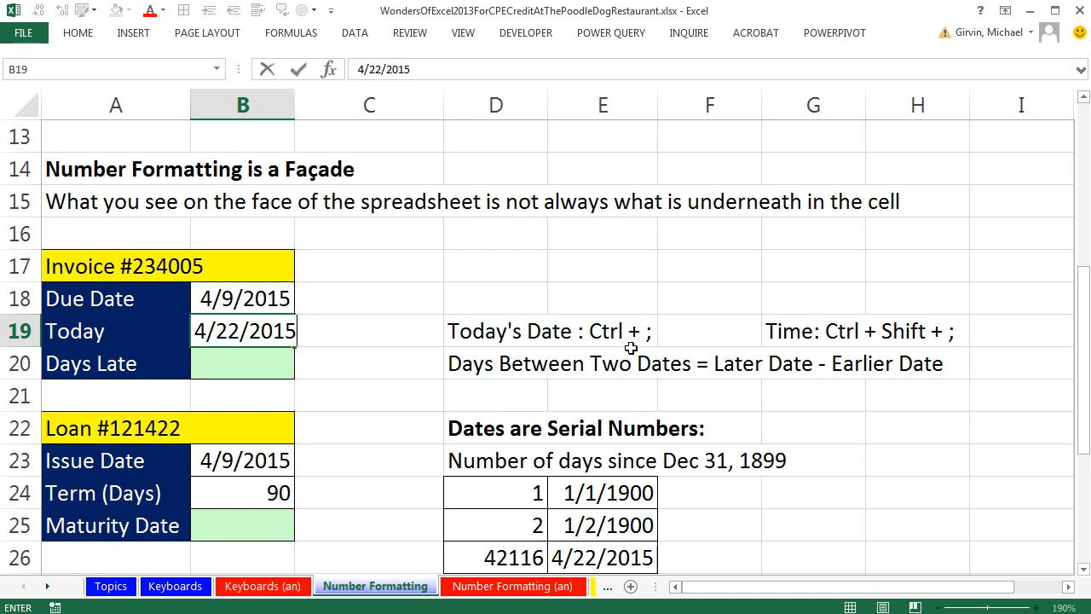
{"action": "key", "text": "Return"}
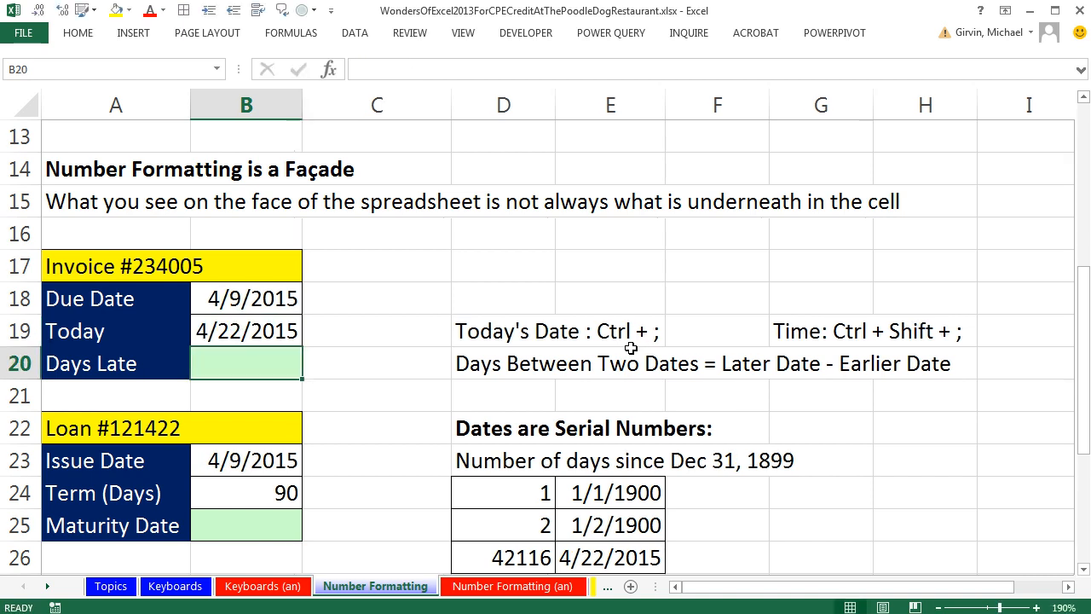
Calculate Days Late in B20 as Today minus Due Date with =B19-B18, and reselect B20
{"action": "type", "text": "="}
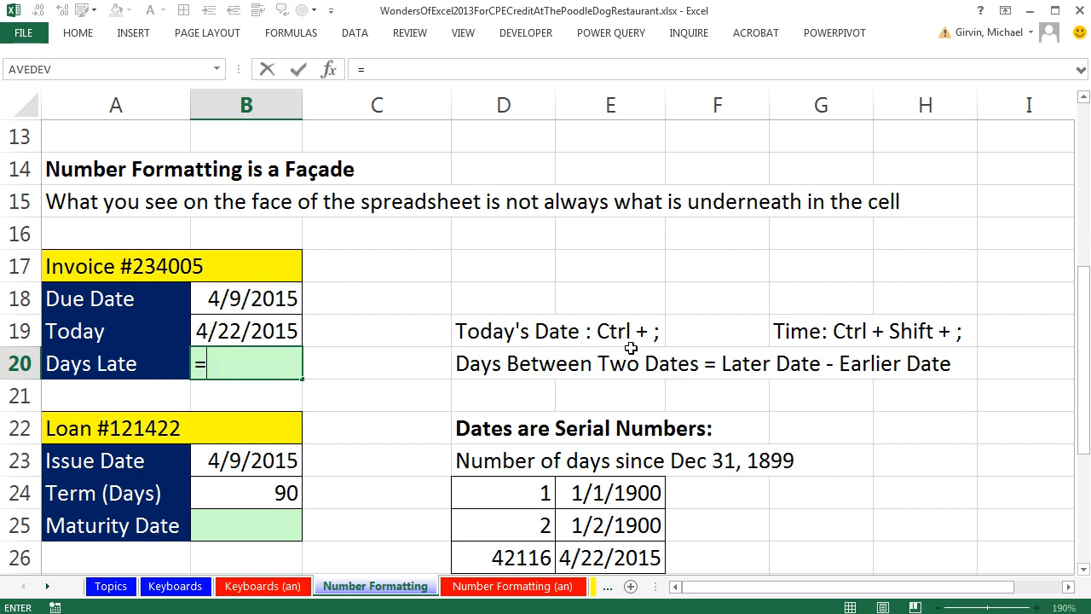
{"action": "key", "text": "Up"}
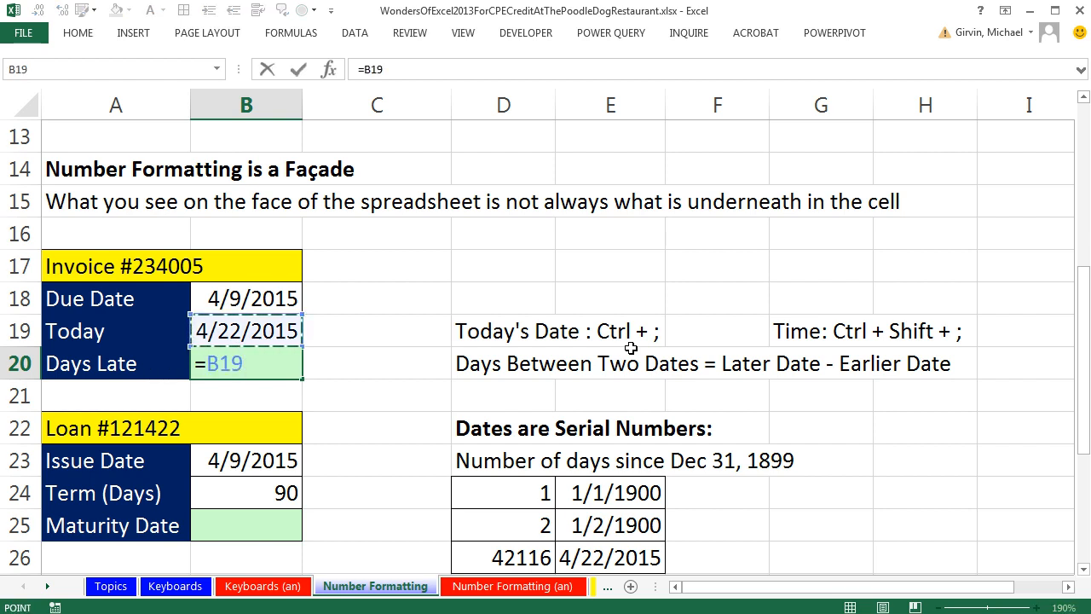
{"action": "type", "text": "-"}
{"action": "key", "text": "Up"}
{"action": "key", "text": "Up"}
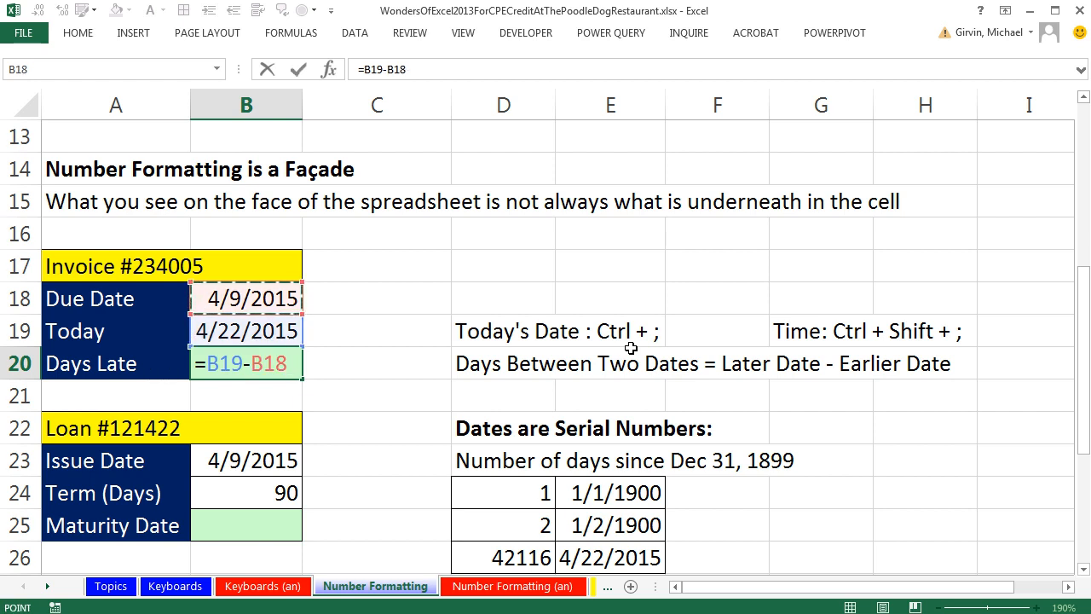
{"action": "key", "text": "ctrl+Return"}
{"action": "key", "text": "Return"}
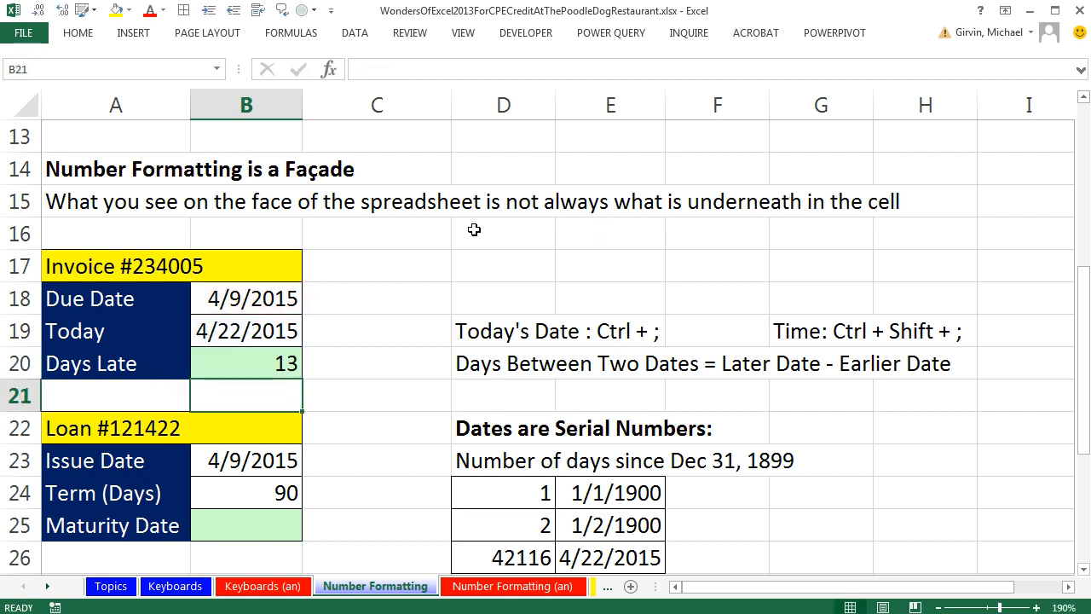
{"action": "left_click", "coordinate": [302, 362]}
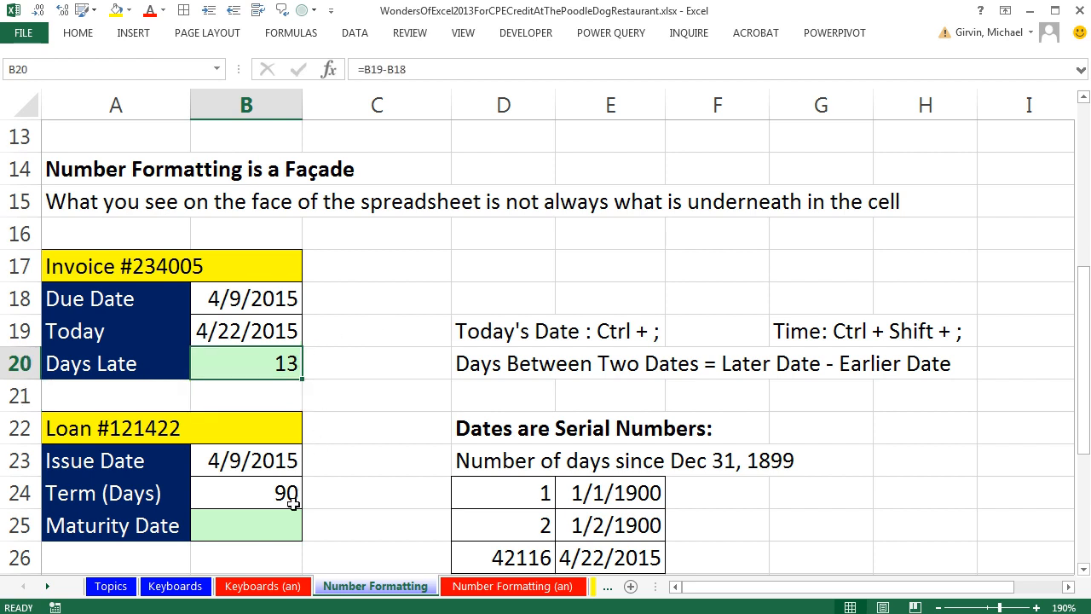
Calculate the loan's Maturity Date in B25 as Issue Date plus Term with =B23+B24
{"action": "left_click", "coordinate": [253, 533]}
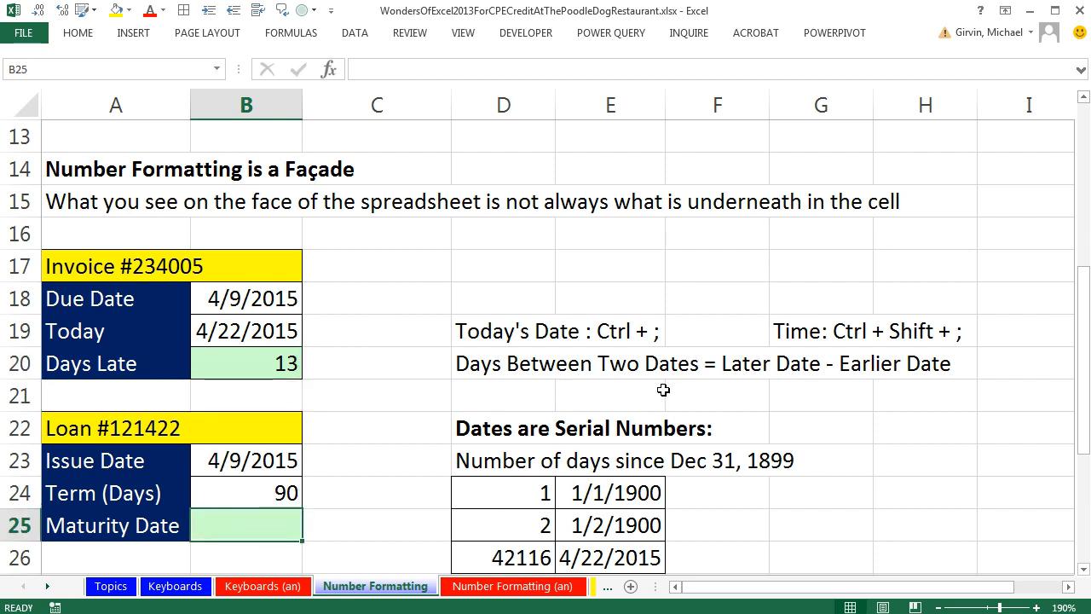
{"action": "type", "text": "="}
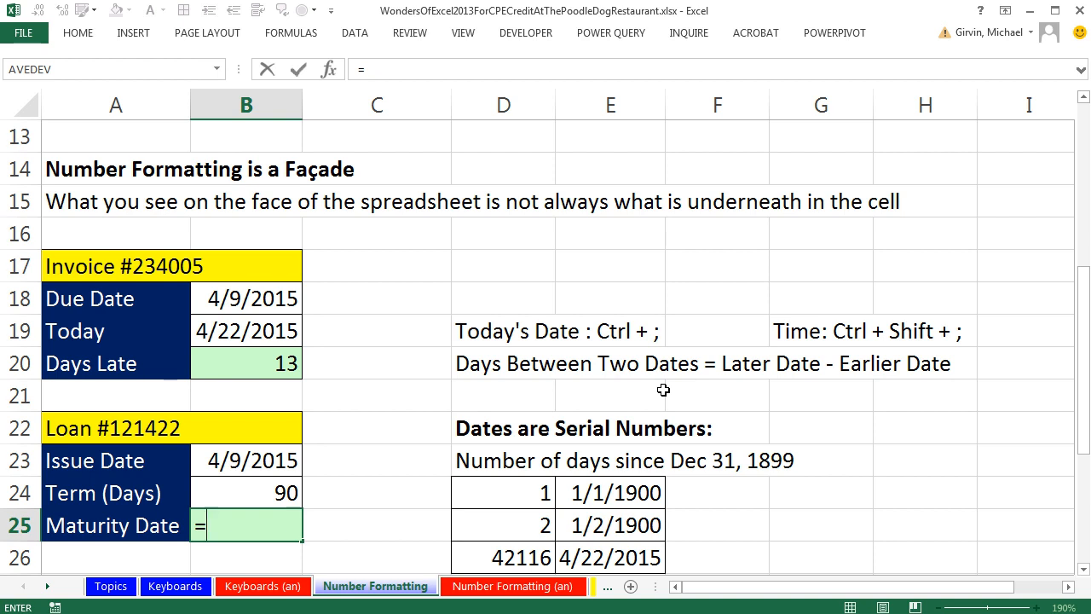
{"action": "key", "text": "Up"}
{"action": "key", "text": "Up"}
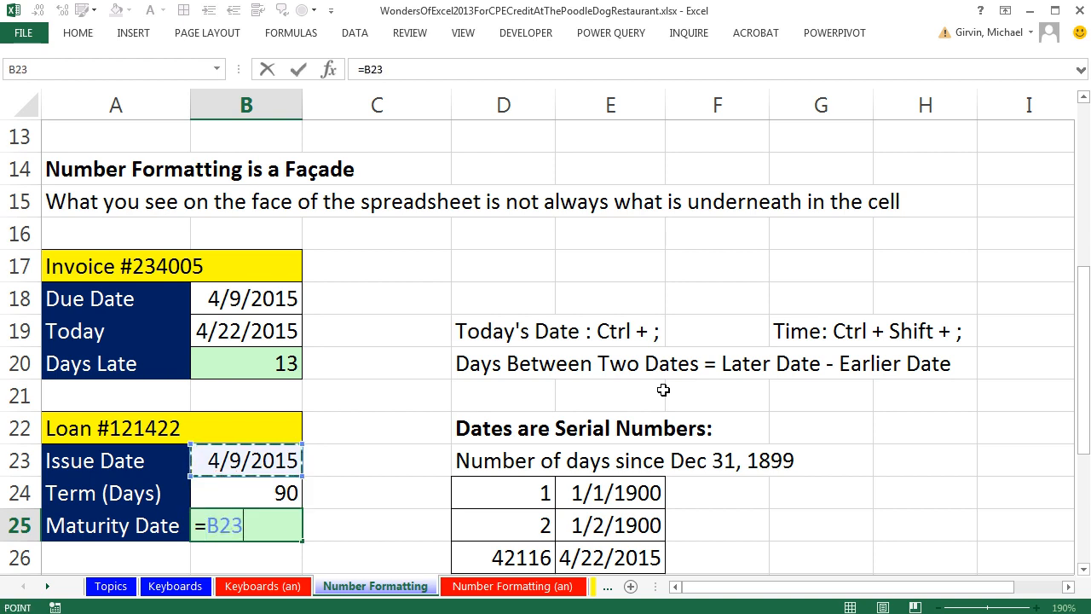
{"action": "type", "text": "+"}
{"action": "key", "text": "Up"}
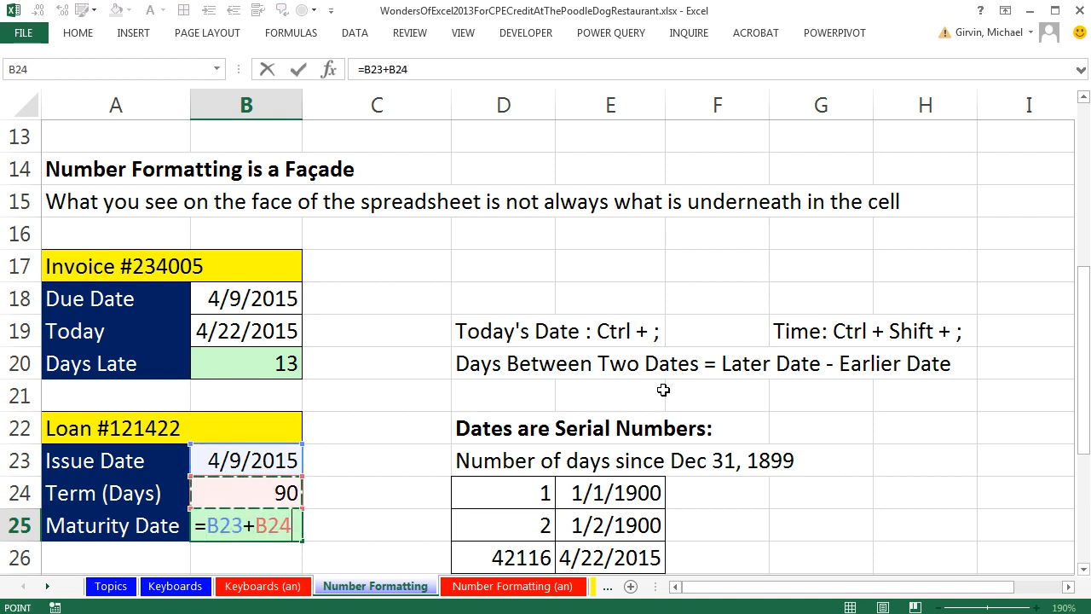
{"action": "key", "text": "Return"}
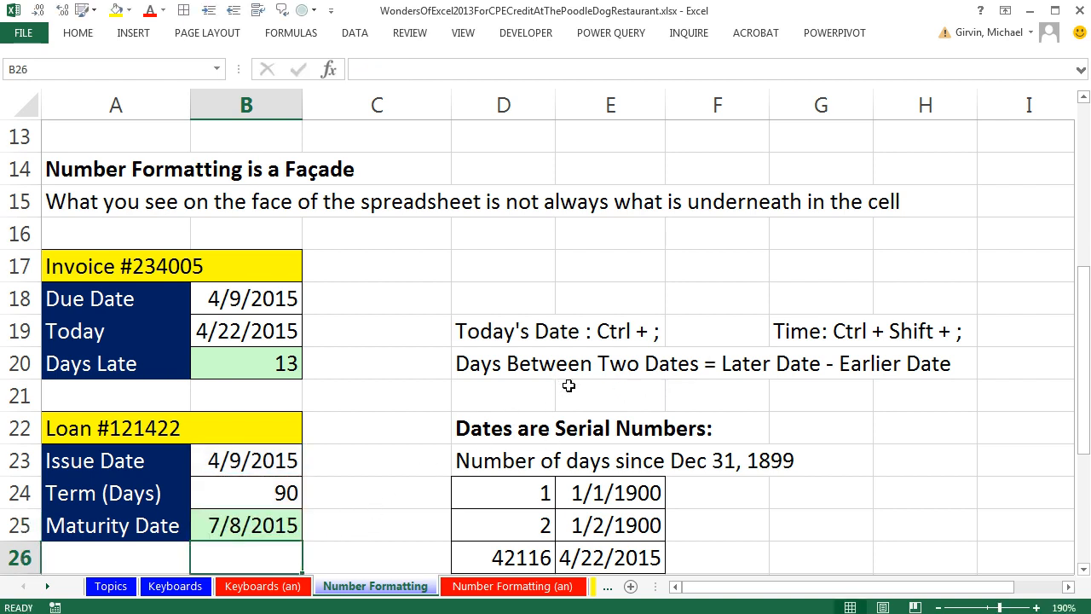
Enter the time 8:00AM without a space in D35, below the time notes, and correct it to 8:00 AM
{"action": "scroll", "coordinate": [568, 388], "scroll_direction": "down", "scroll_amount": 4}
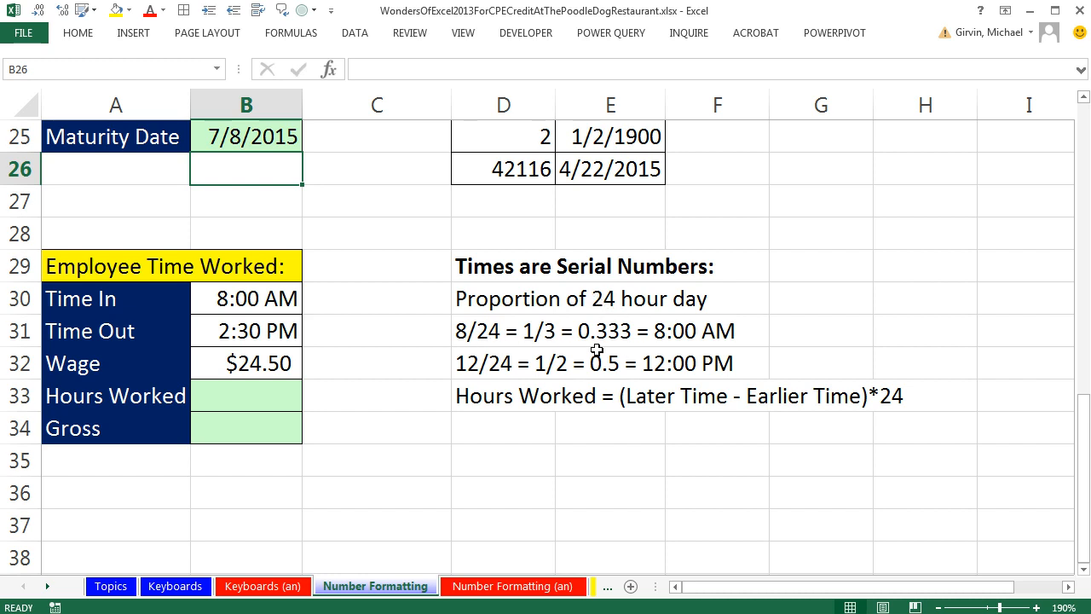
{"action": "left_click", "coordinate": [531, 461]}
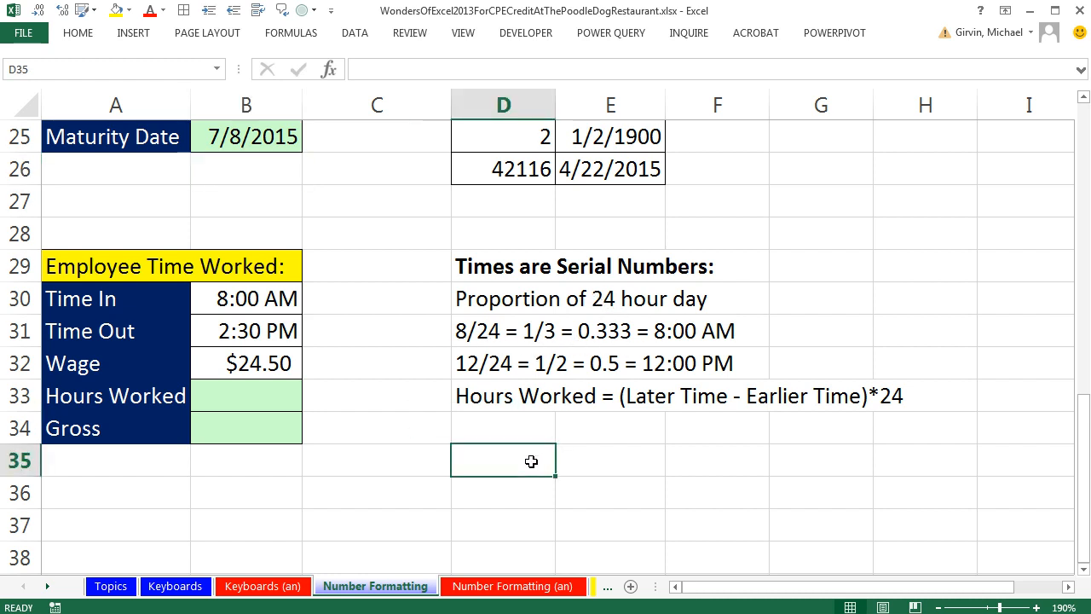
{"action": "type", "text": "8:"}
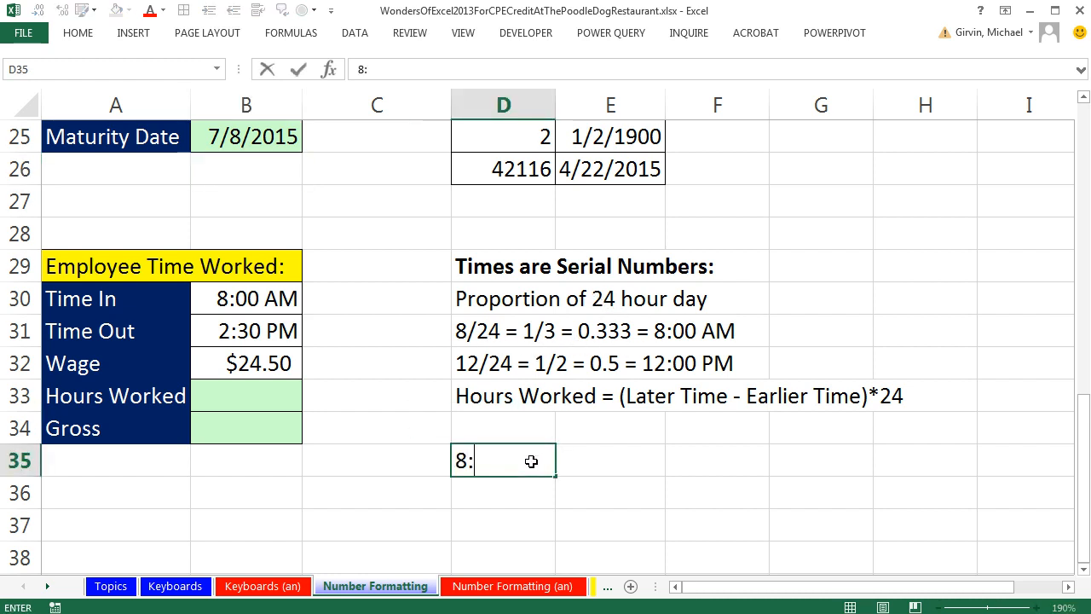
{"action": "type", "text": "00 AM"}
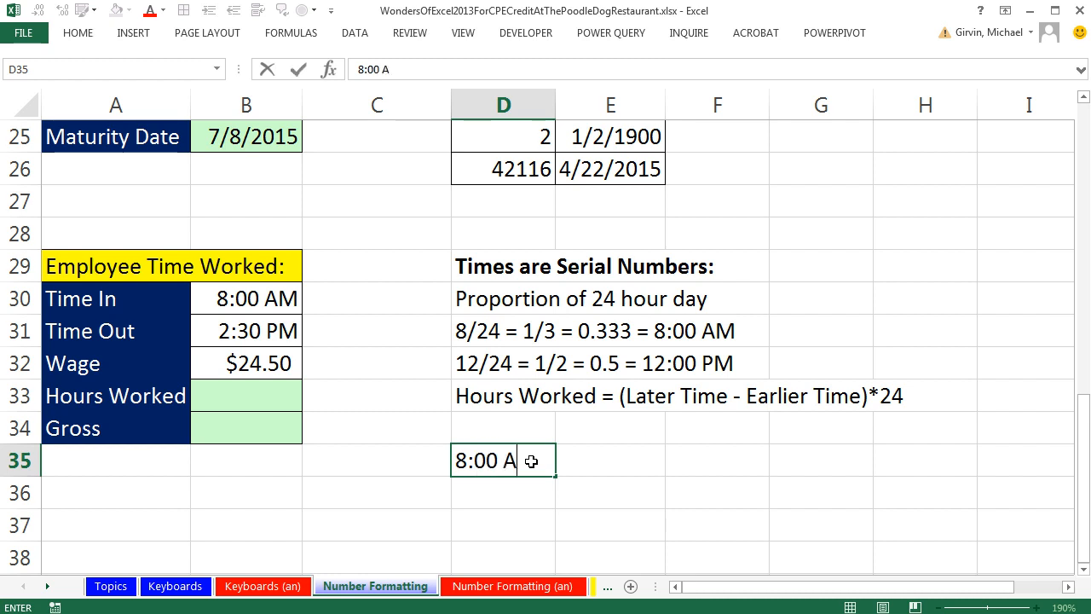
{"action": "key", "text": "BackSpace"}
{"action": "key", "text": "BackSpace"}
{"action": "type", "text": "AM"}
{"action": "key", "text": "Return"}
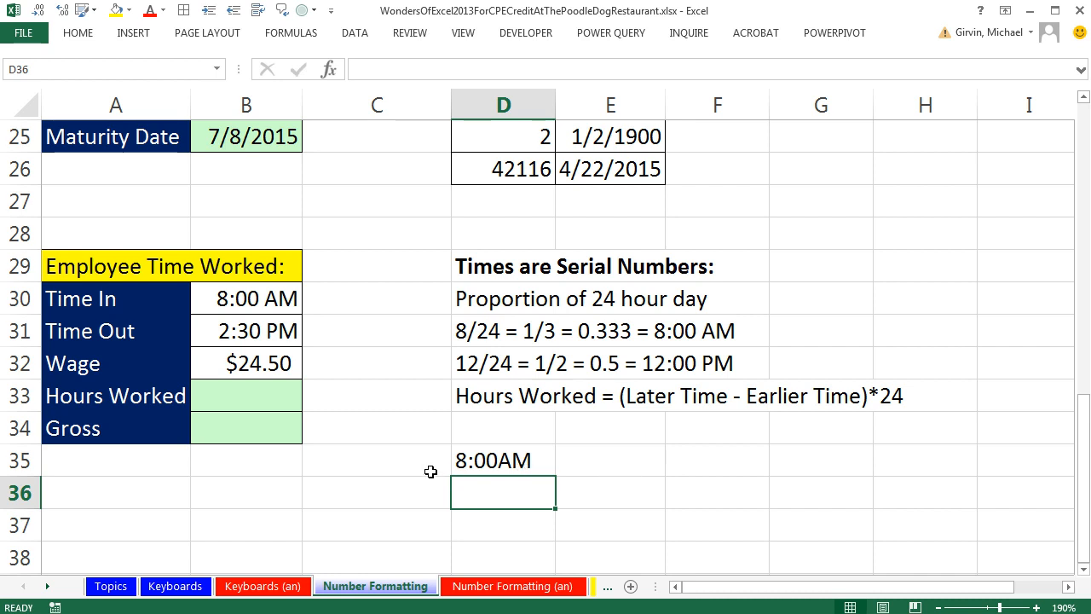
{"action": "double_click", "coordinate": [499, 460]}
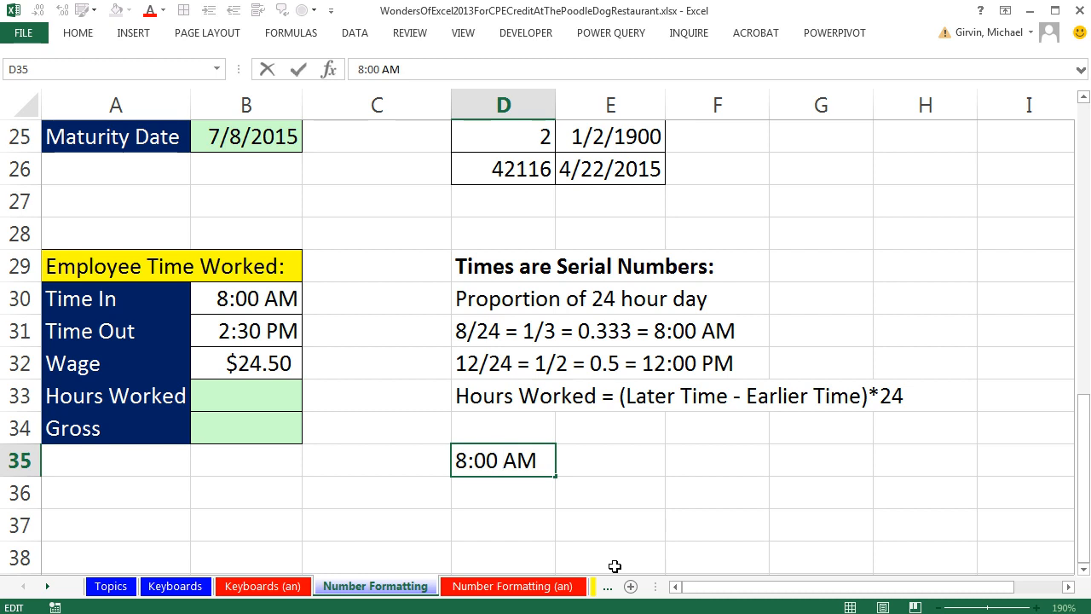
{"action": "key", "text": "Return"}
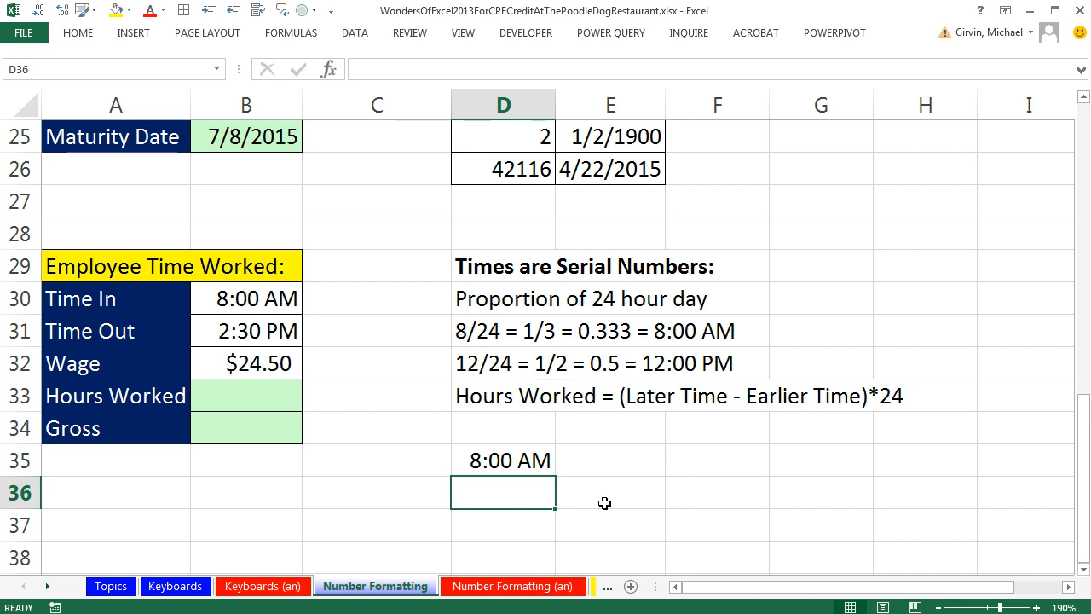
Apply the General number format to the time in D35 to reveal its serial number, and undo it
{"action": "left_click", "coordinate": [528, 460]}
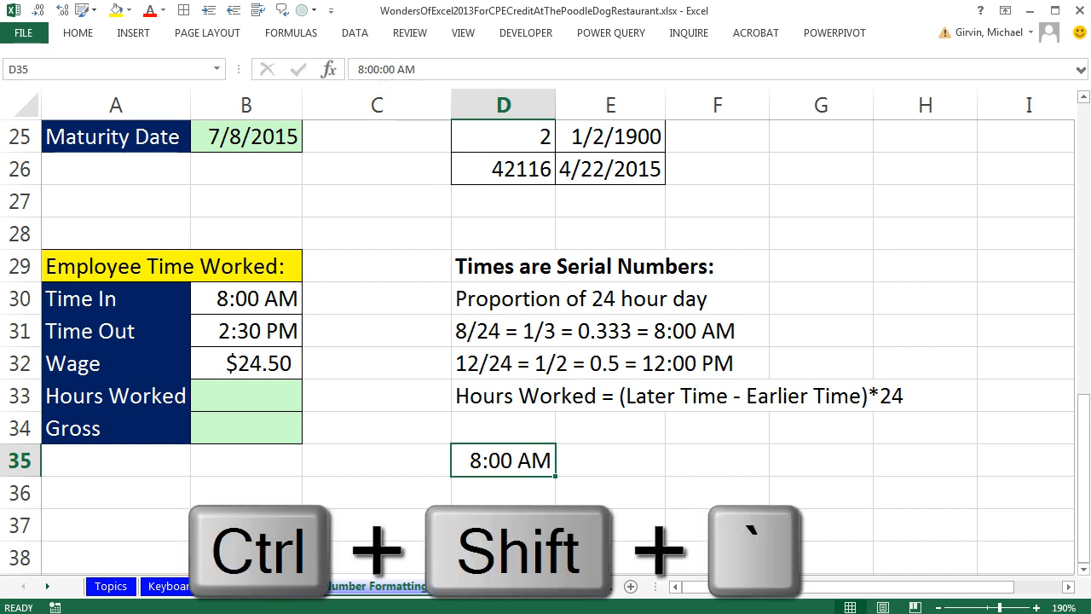
{"action": "key", "text": "ctrl+shift+grave"}
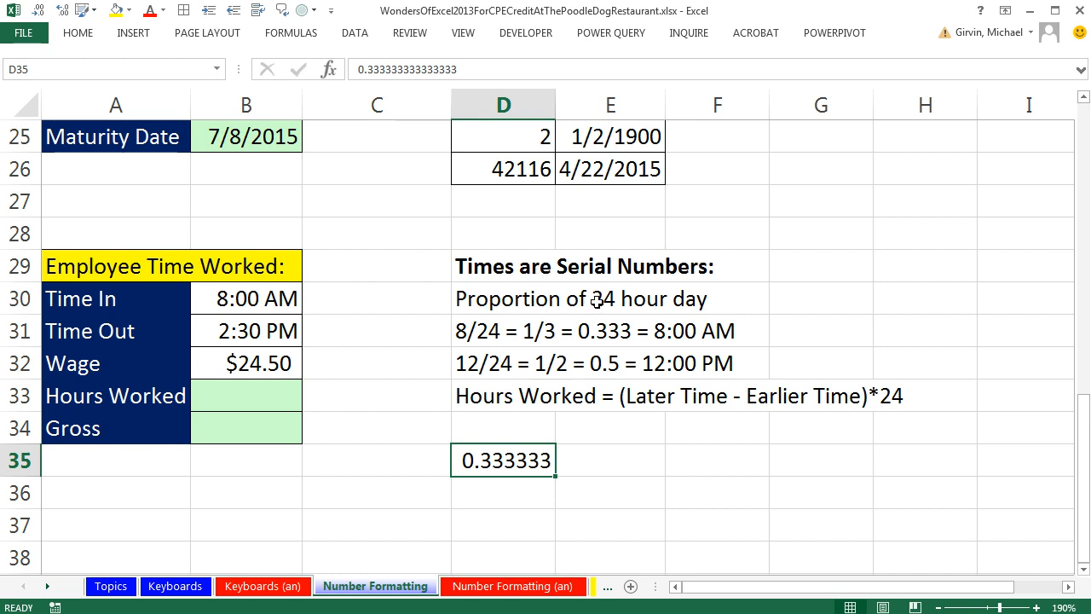
{"action": "key", "text": "ctrl+z"}
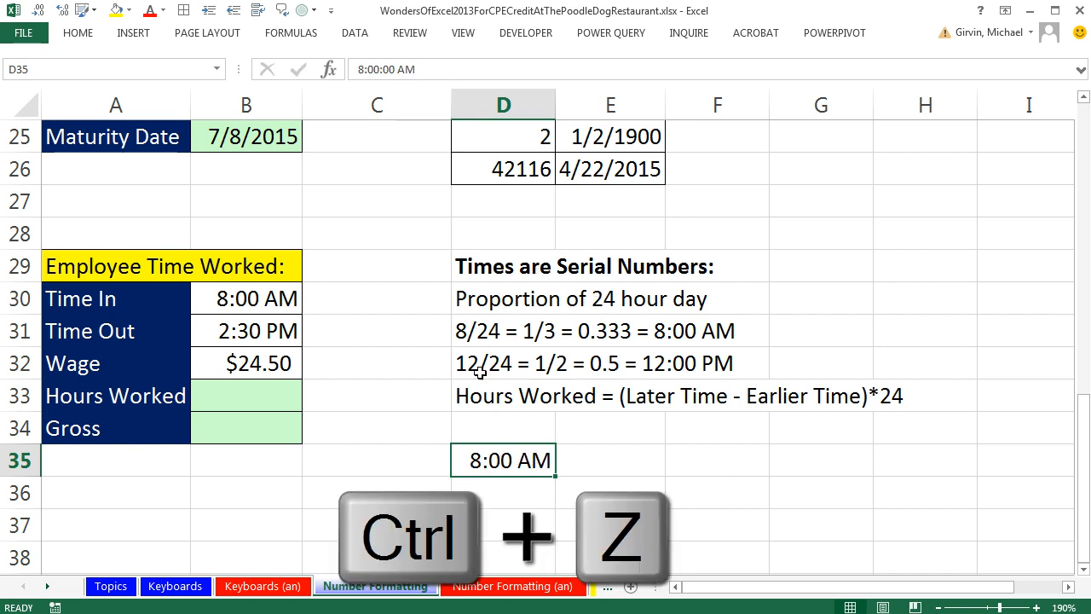
Calculate Hours Worked in B33 as Time Out minus Time In with =B31-B30
{"action": "left_click", "coordinate": [258, 399]}
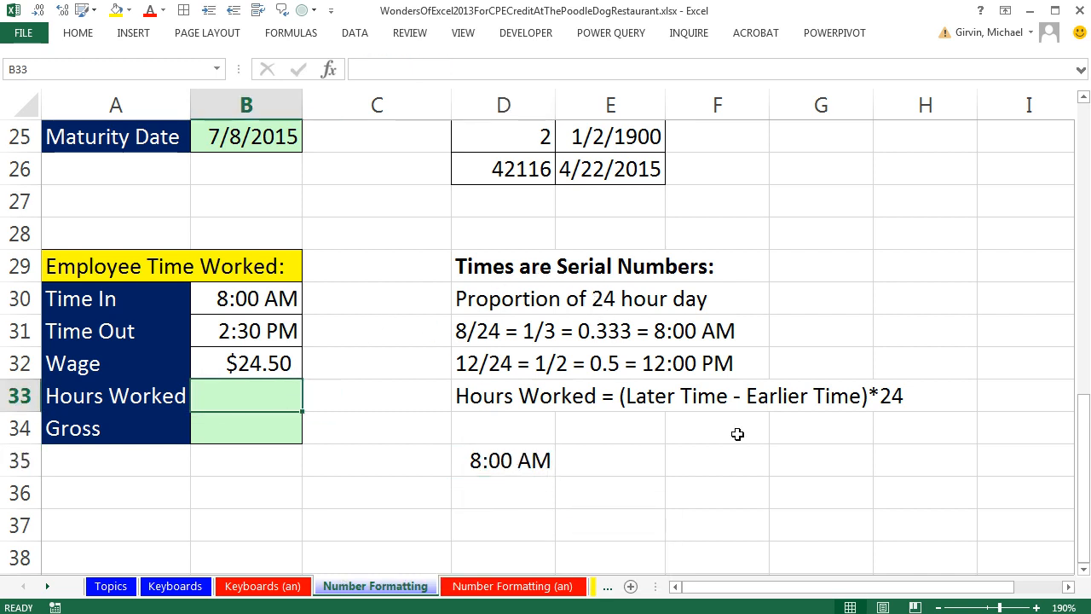
{"action": "type", "text": "="}
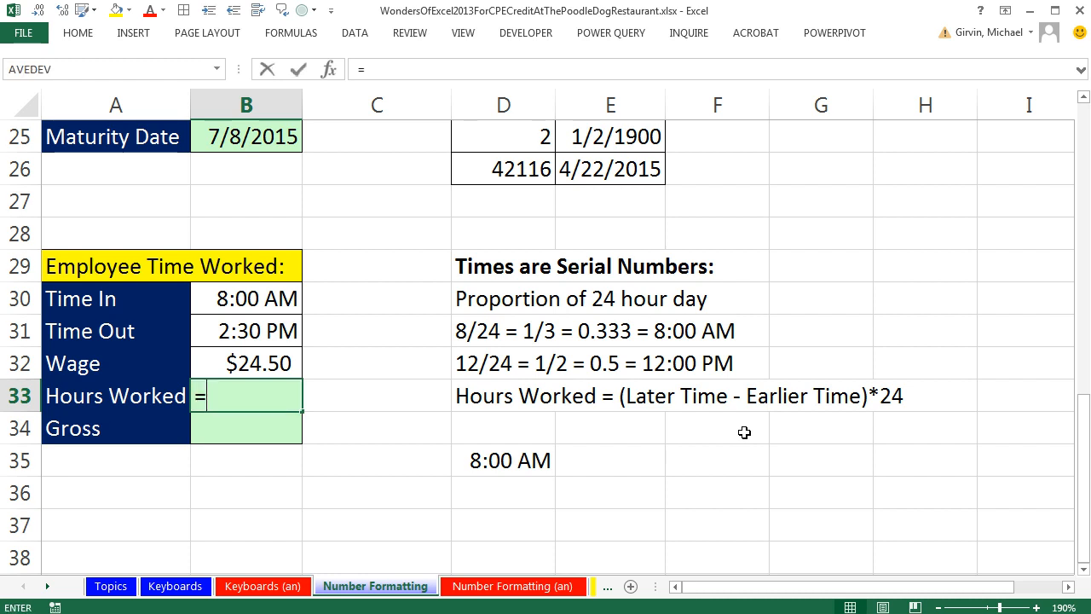
{"action": "key", "text": "Up"}
{"action": "key", "text": "Up"}
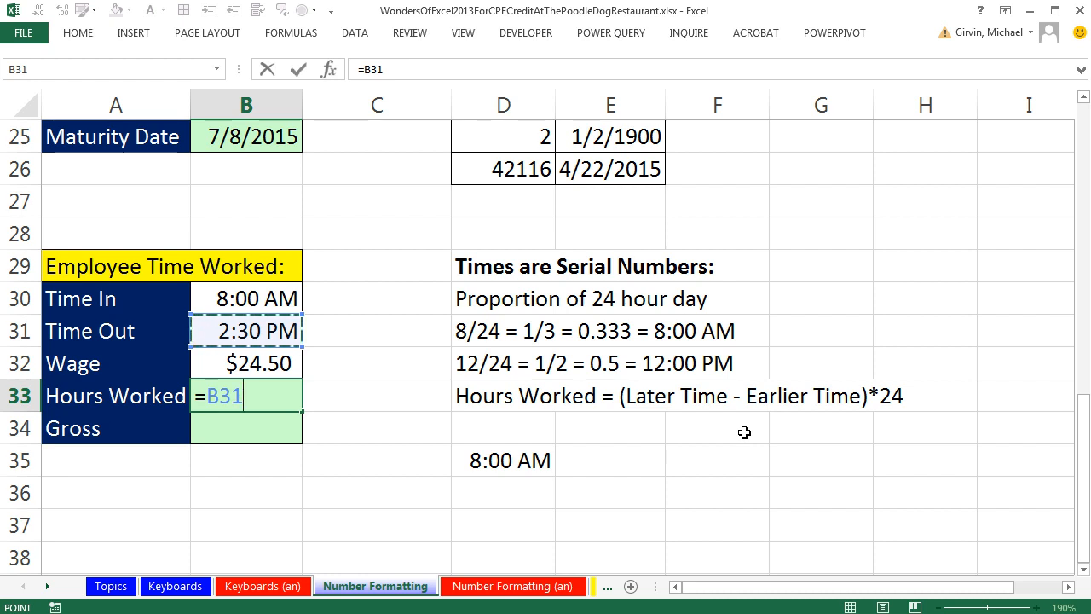
{"action": "type", "text": "-"}
{"action": "key", "text": "Up"}
{"action": "key", "text": "Up"}
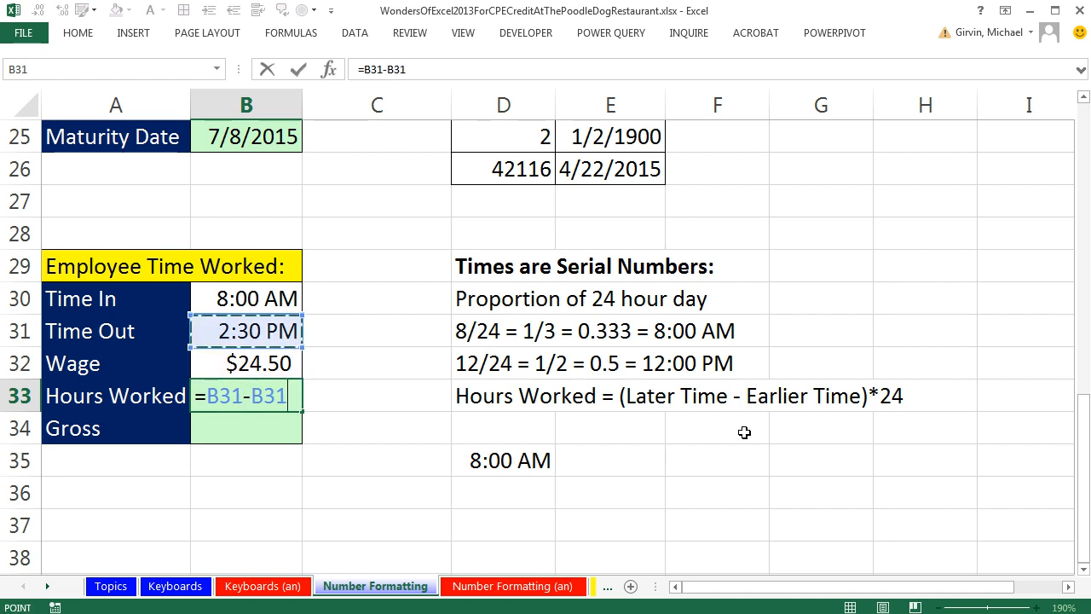
{"action": "key", "text": "Up"}
{"action": "key", "text": "Return"}
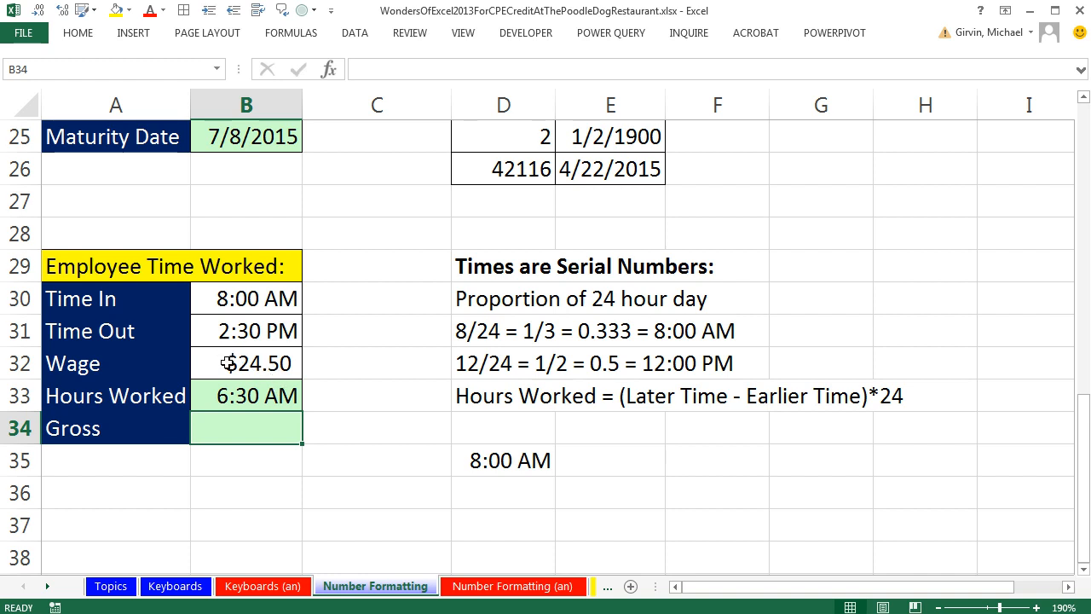
Calculate Gross pay in B34 as Wage times Hours Worked with =B32*B33
{"action": "type", "text": "="}
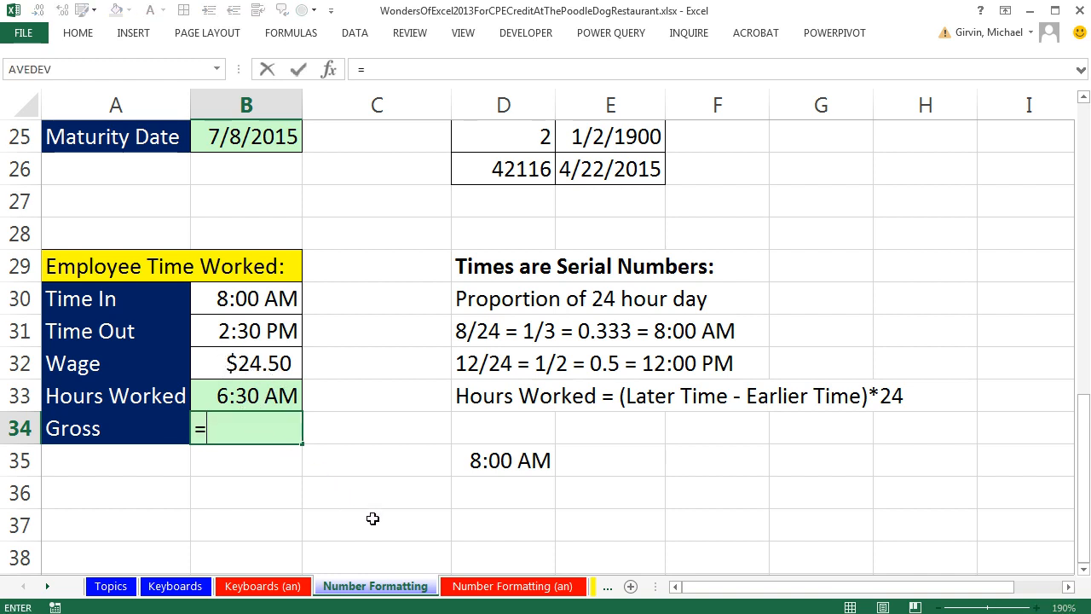
{"action": "key", "text": "Up"}
{"action": "key", "text": "Up"}
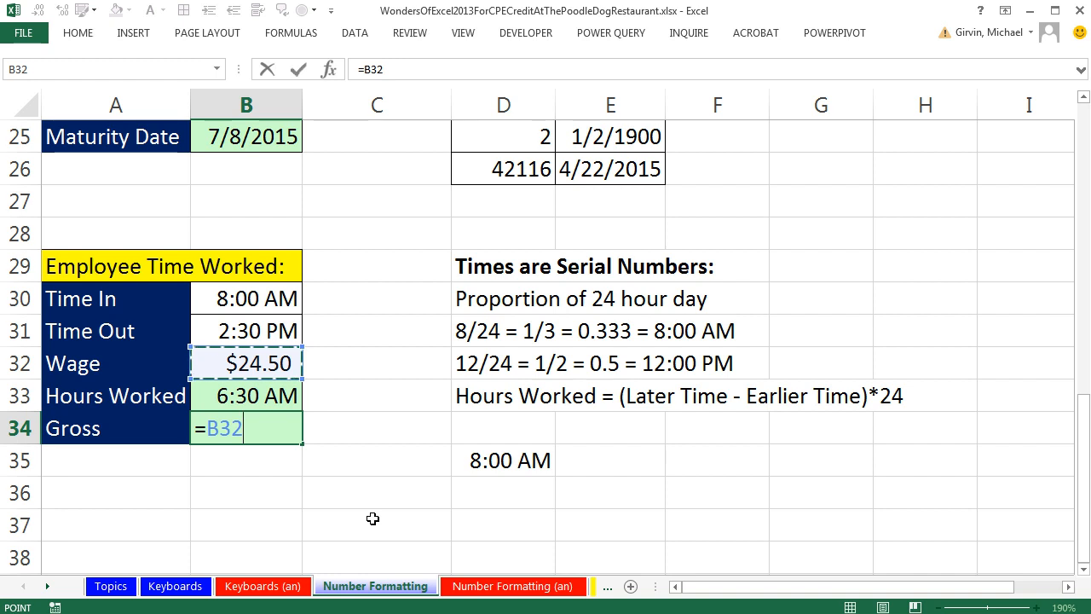
{"action": "type", "text": "*"}
{"action": "key", "text": "Up"}
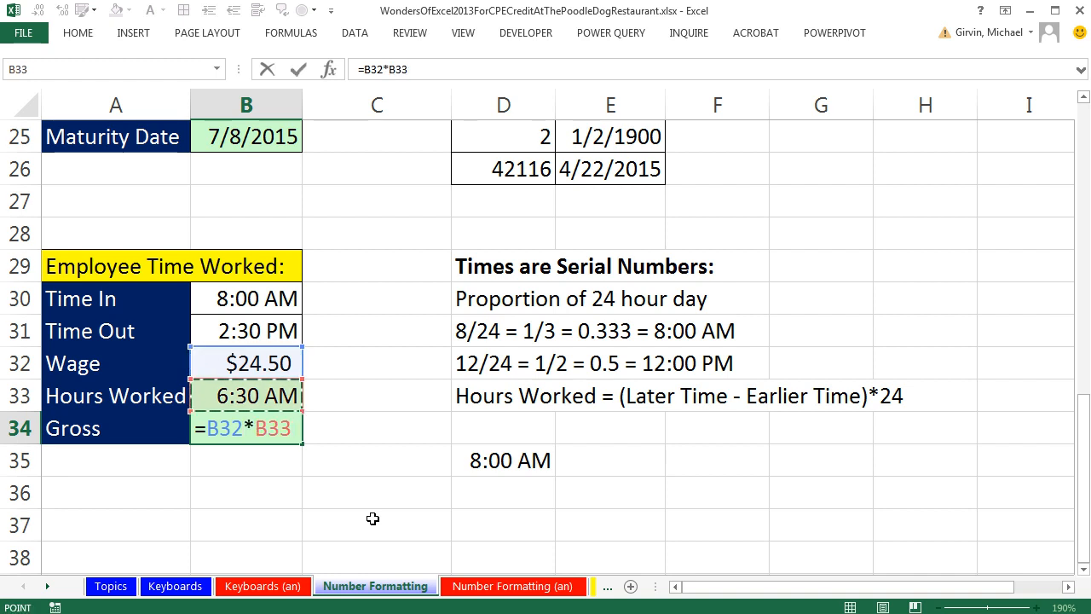
{"action": "key", "text": "Return"}
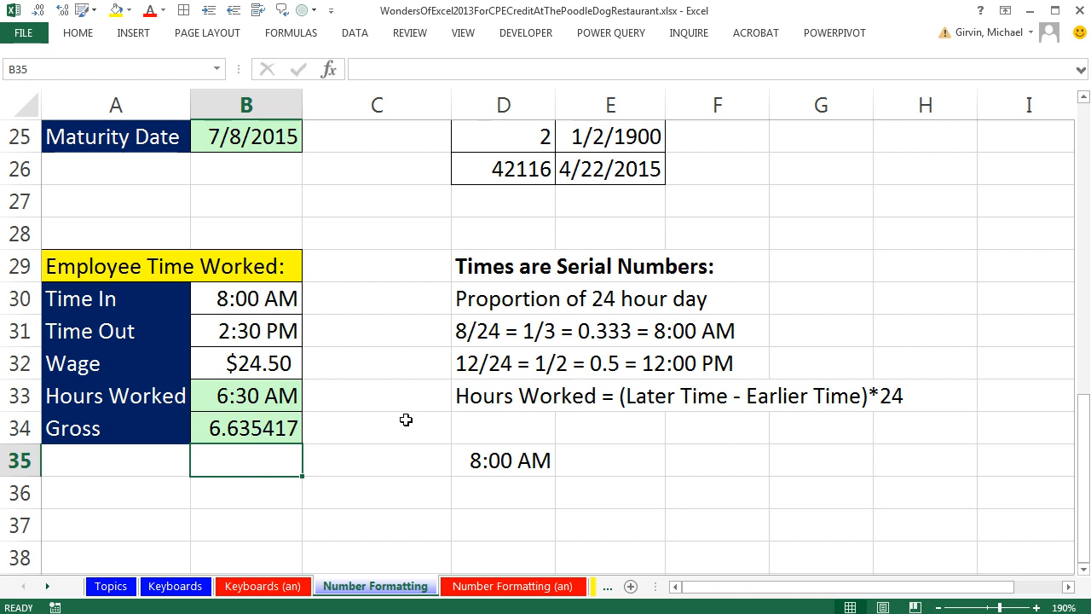
Apply the General number format to Hours Worked in B33 and change its formula to =(B31-B30)*24
{"action": "left_click", "coordinate": [265, 401]}
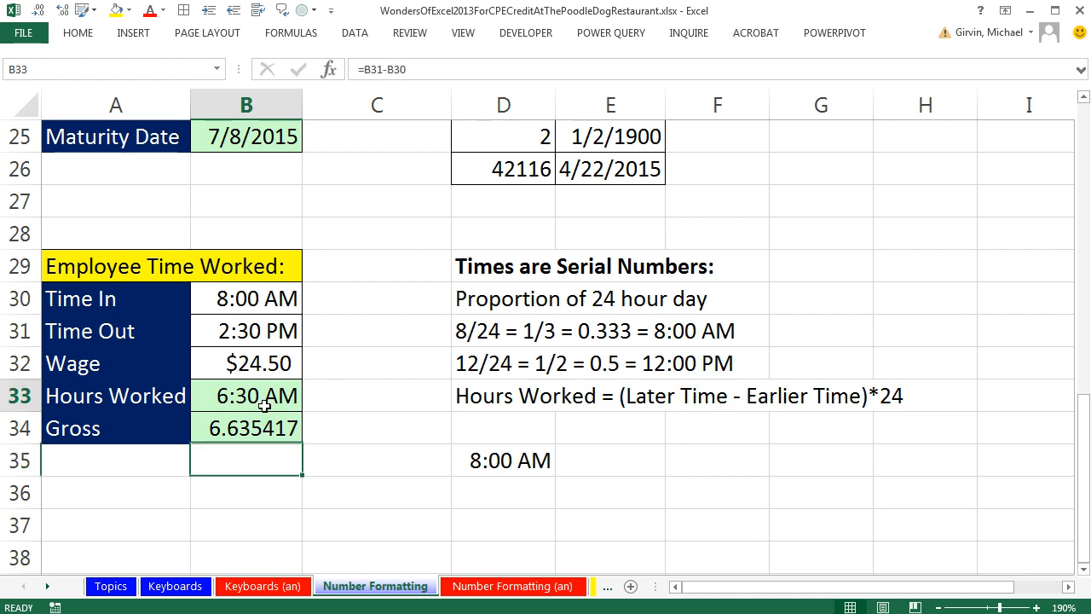
{"action": "key", "text": "ctrl+shift+grave"}
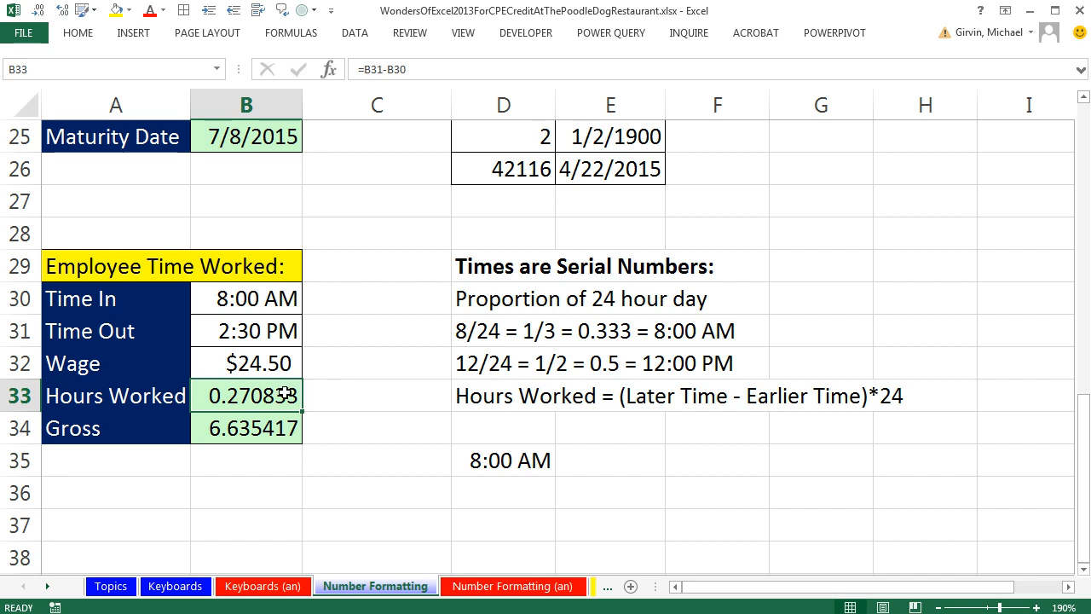
{"action": "key", "text": "F2"}
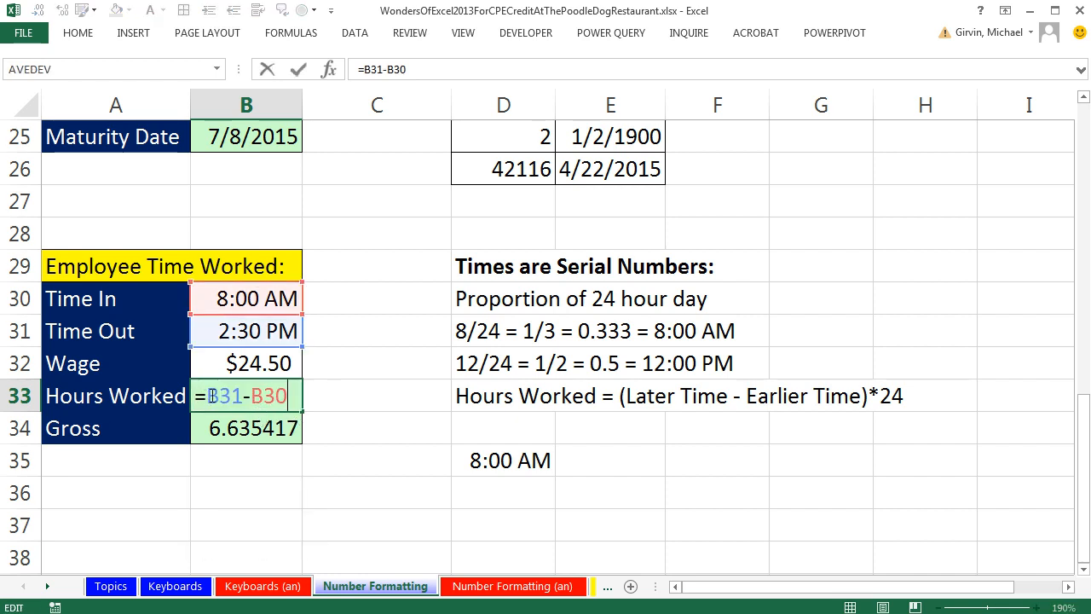
{"action": "type", "text": "("}
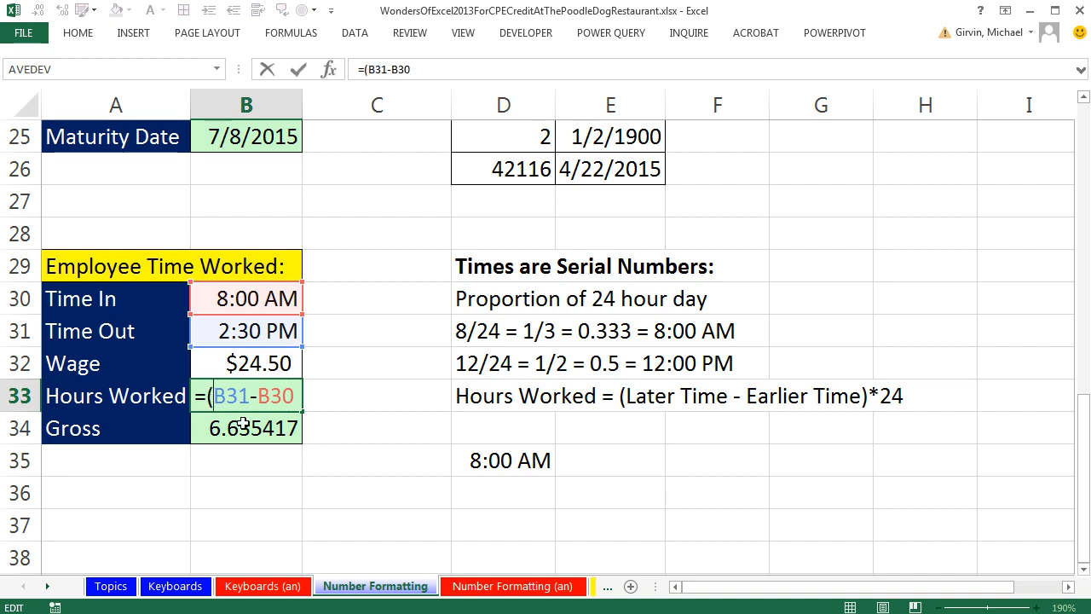
{"action": "key", "text": "End"}
{"action": "type", "text": ")"}
{"action": "type", "text": "*24"}
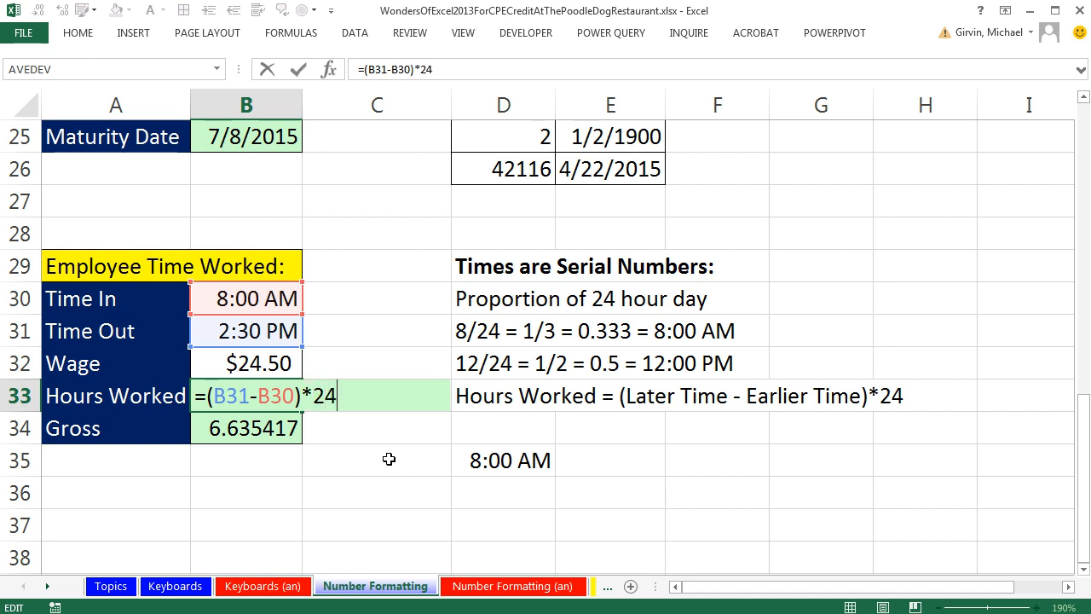
{"action": "key", "text": "ctrl+Return"}
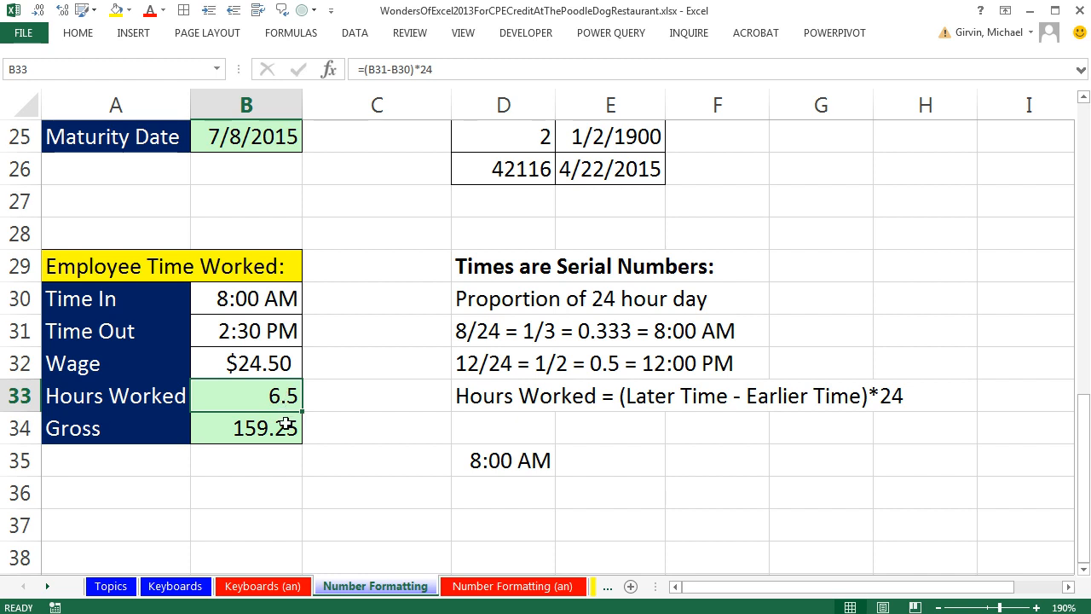
Check the Gross formula in B34 without changing it and apply the Currency number format to the cell
{"action": "double_click", "coordinate": [284, 429]}
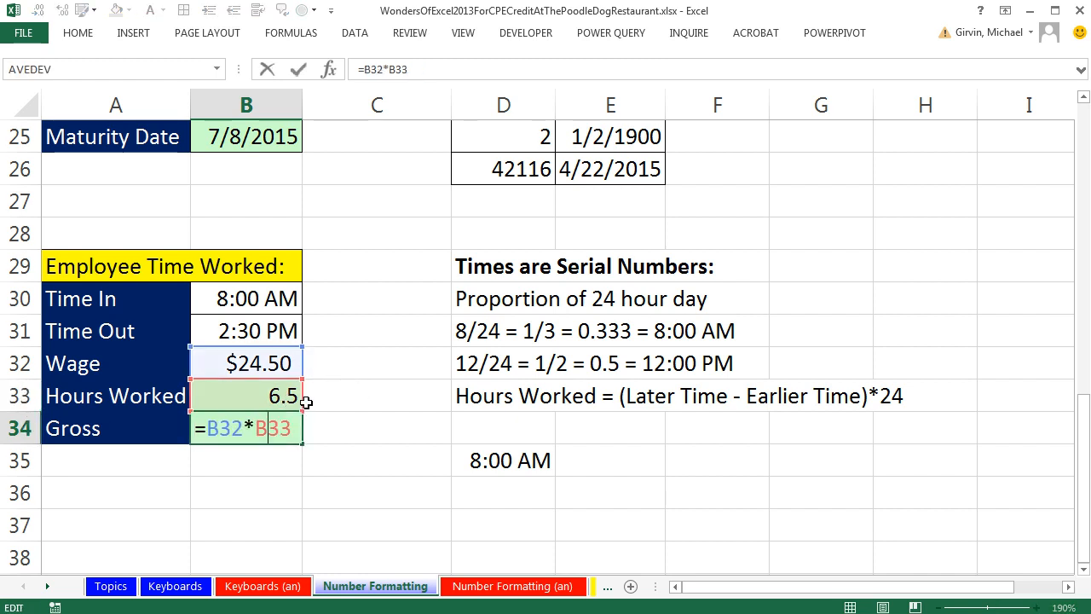
{"action": "key", "text": "Escape"}
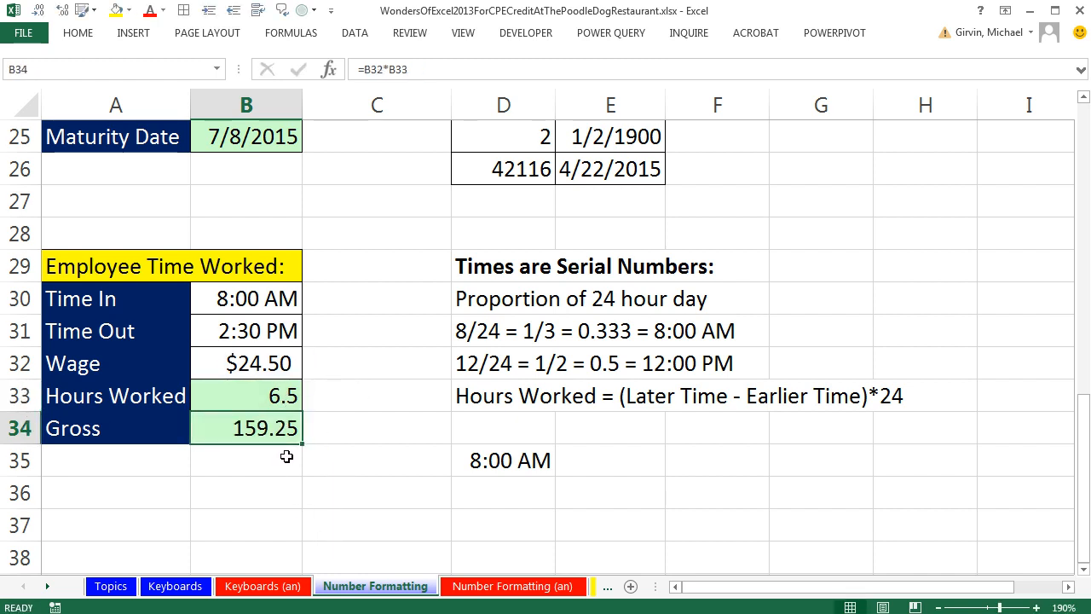
{"action": "key", "text": "ctrl+shift+4"}
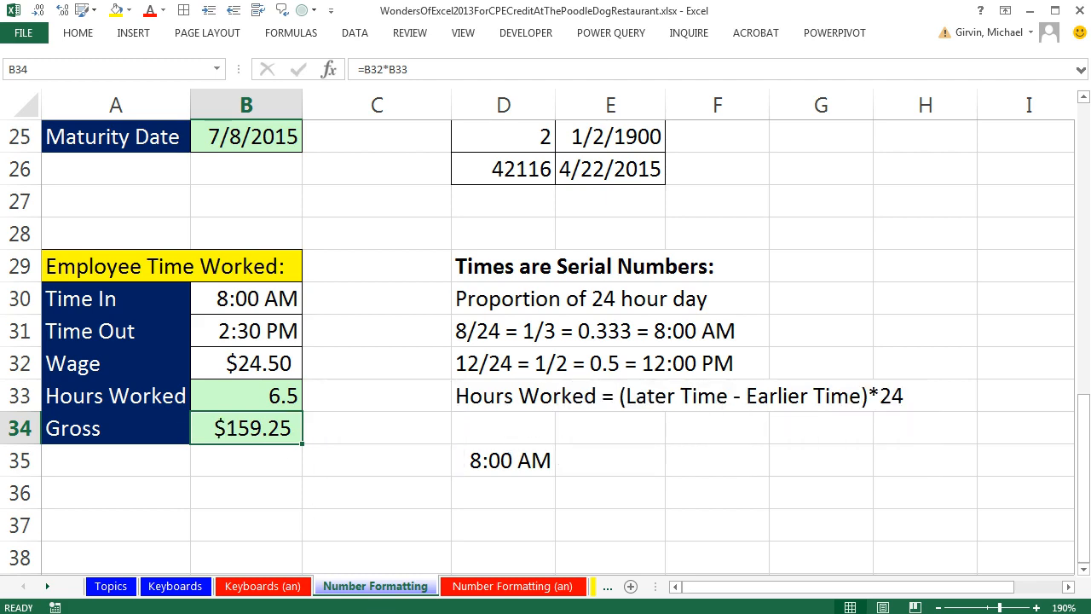
{"action": "scroll", "coordinate": [378, 523], "scroll_direction": "up", "scroll_amount": 5}
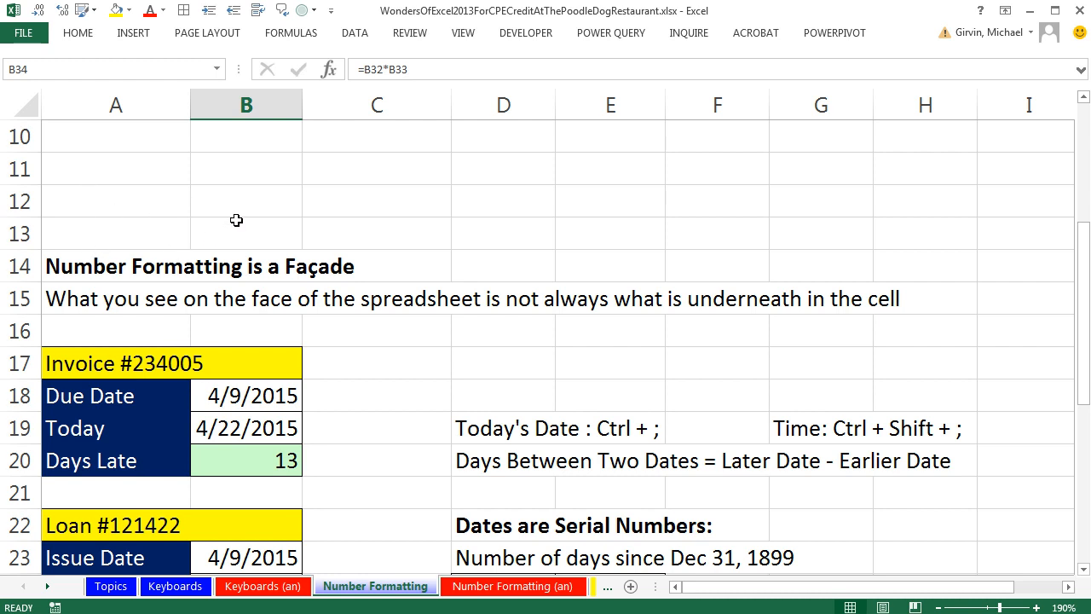
{"action": "scroll", "coordinate": [353, 462], "scroll_direction": "up", "scroll_amount": 3}
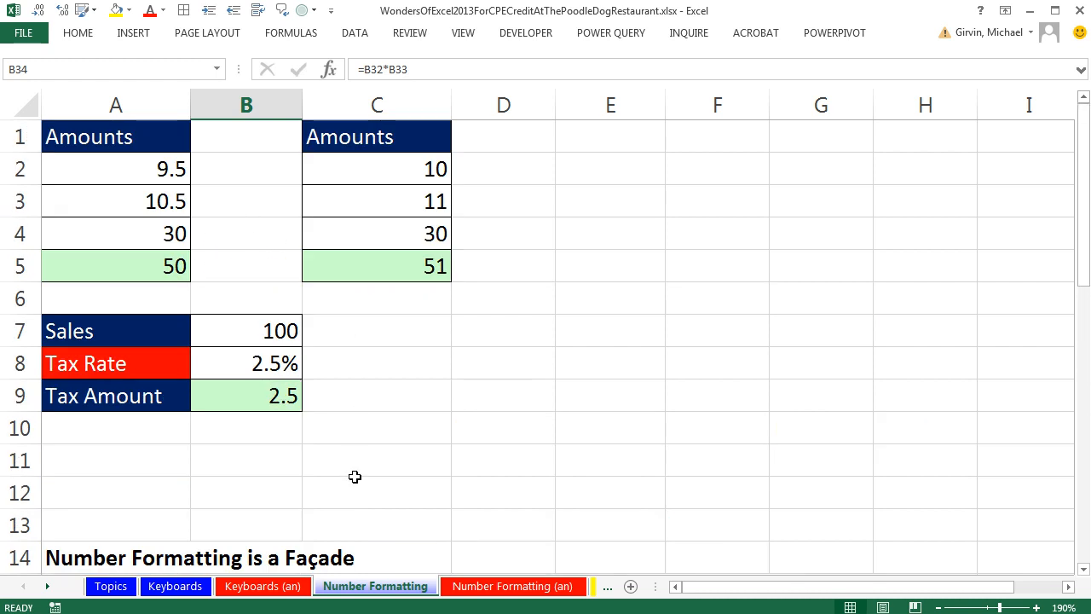
{"action": "left_click", "coordinate": [144, 270]}
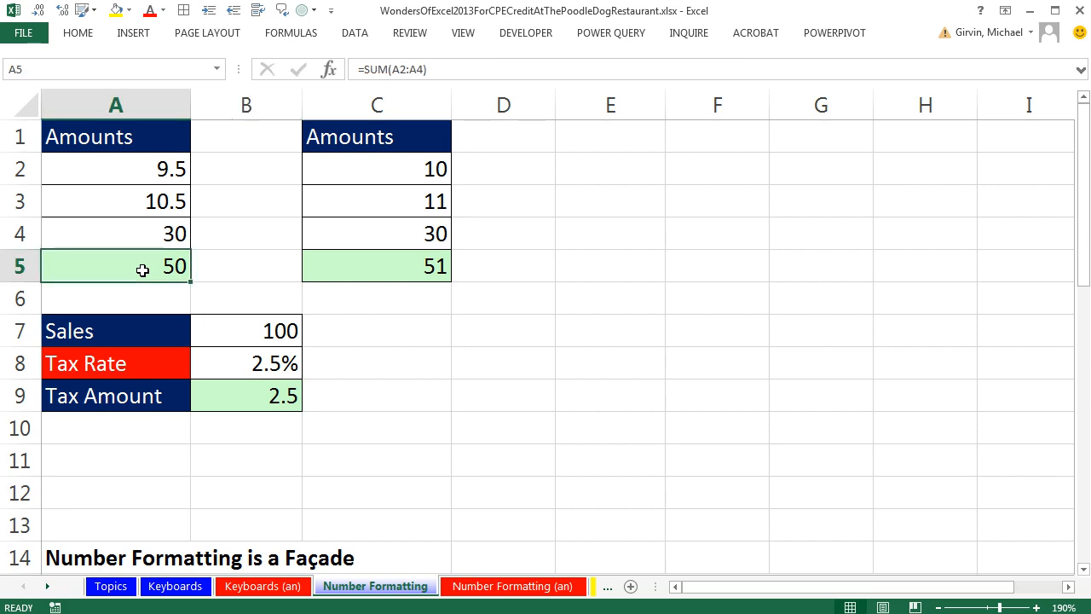
{"action": "scroll", "coordinate": [210, 324], "scroll_direction": "down", "scroll_amount": 5}
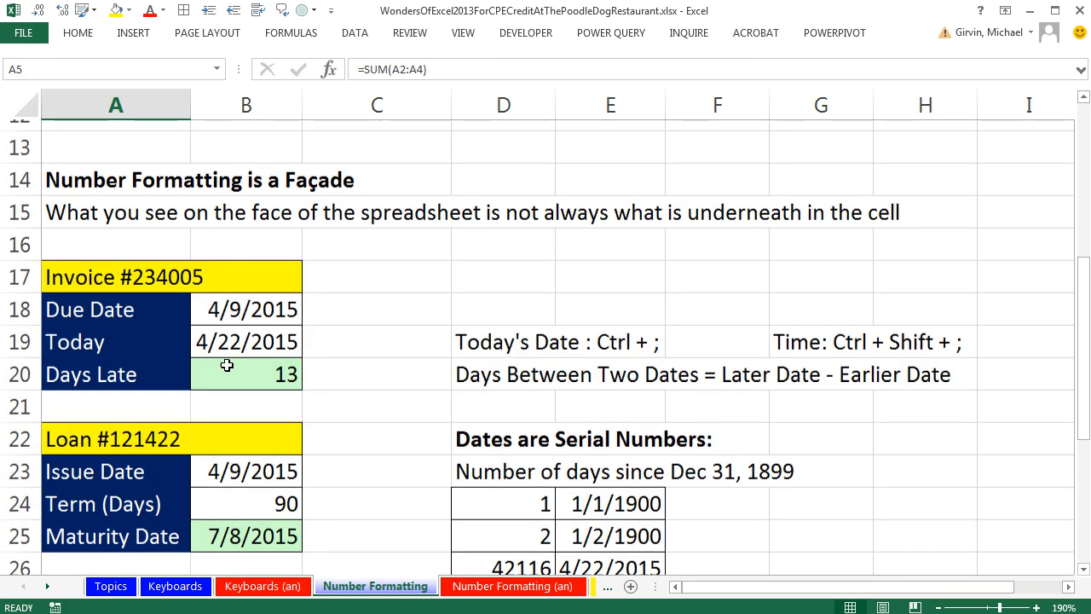
{"action": "scroll", "coordinate": [238, 409], "scroll_direction": "up", "scroll_amount": 5}
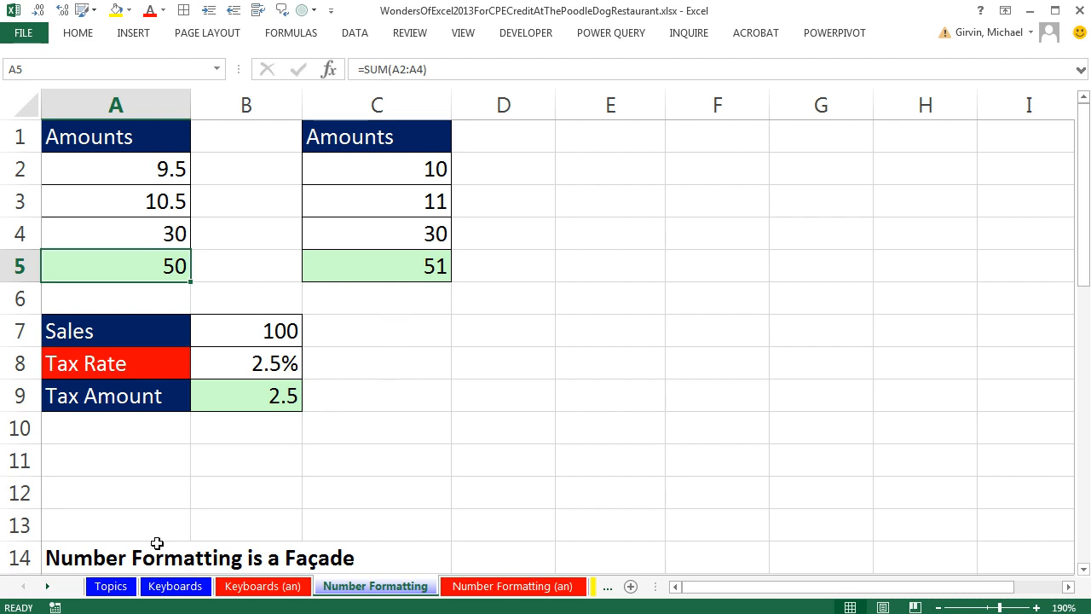
Open the Formula Notes sheet, look through all three pages of its print preview, and return to the sheet without printing
{"action": "left_click", "coordinate": [47, 587]}
{"action": "left_click", "coordinate": [47, 587]}
{"action": "left_click", "coordinate": [47, 587]}
{"action": "left_click", "coordinate": [47, 586]}
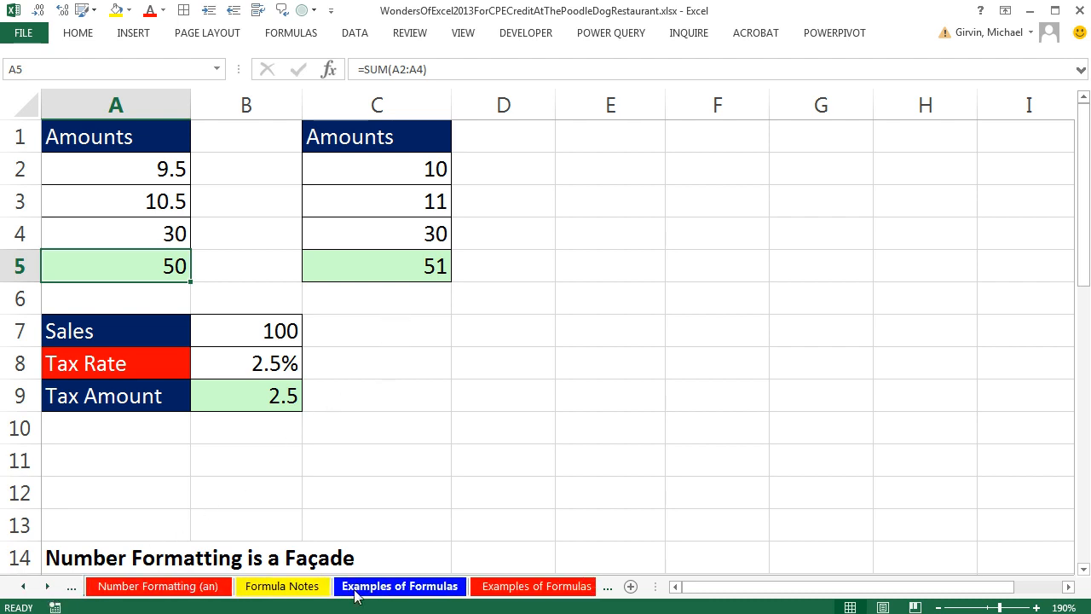
{"action": "left_click", "coordinate": [277, 592]}
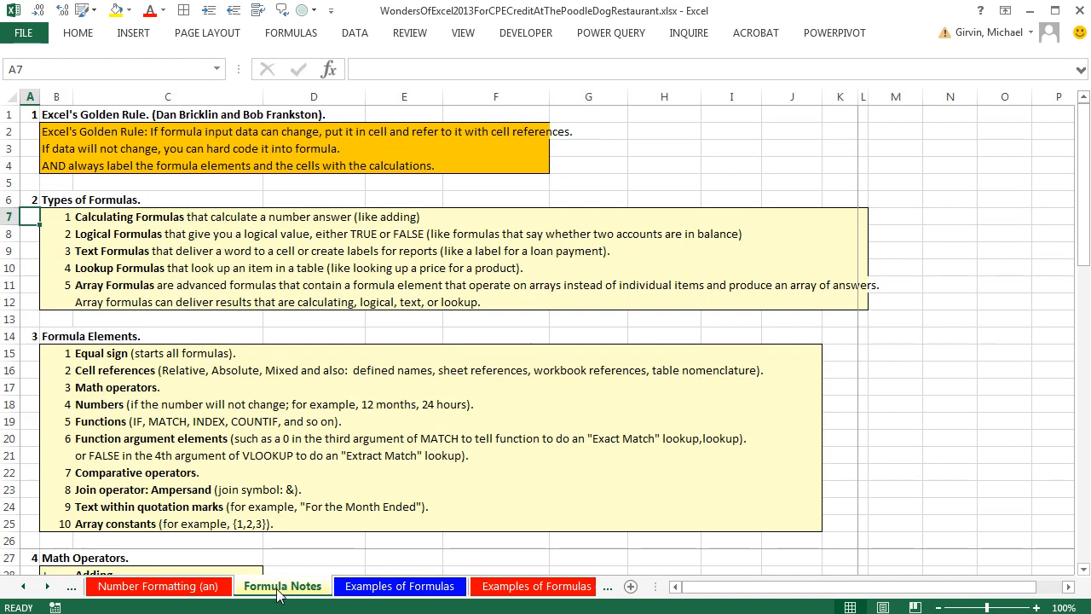
{"action": "key", "text": "ctrl+p"}
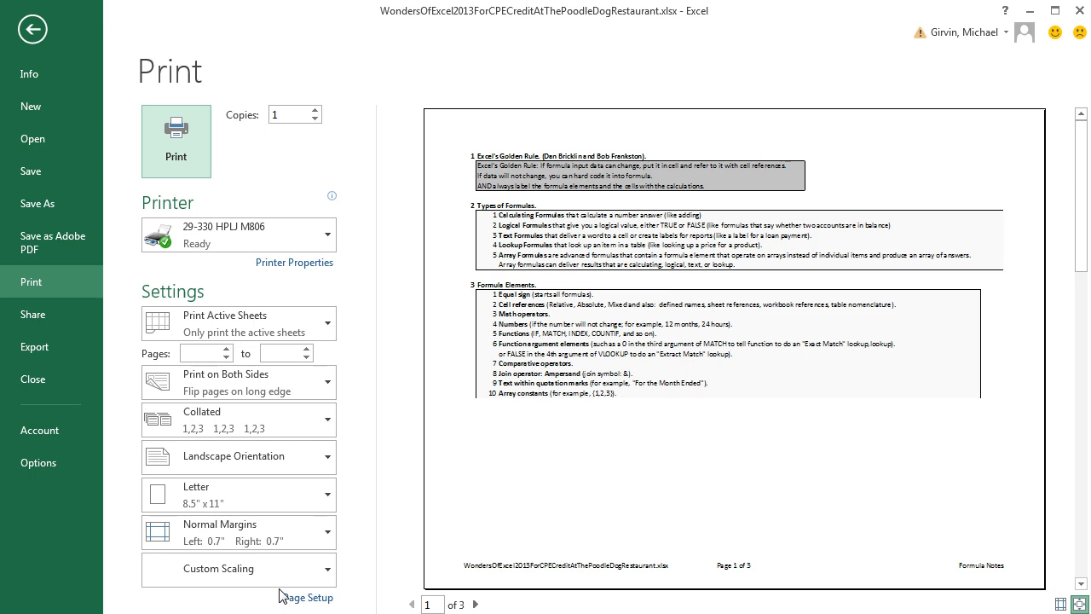
{"action": "left_click", "coordinate": [475, 605]}
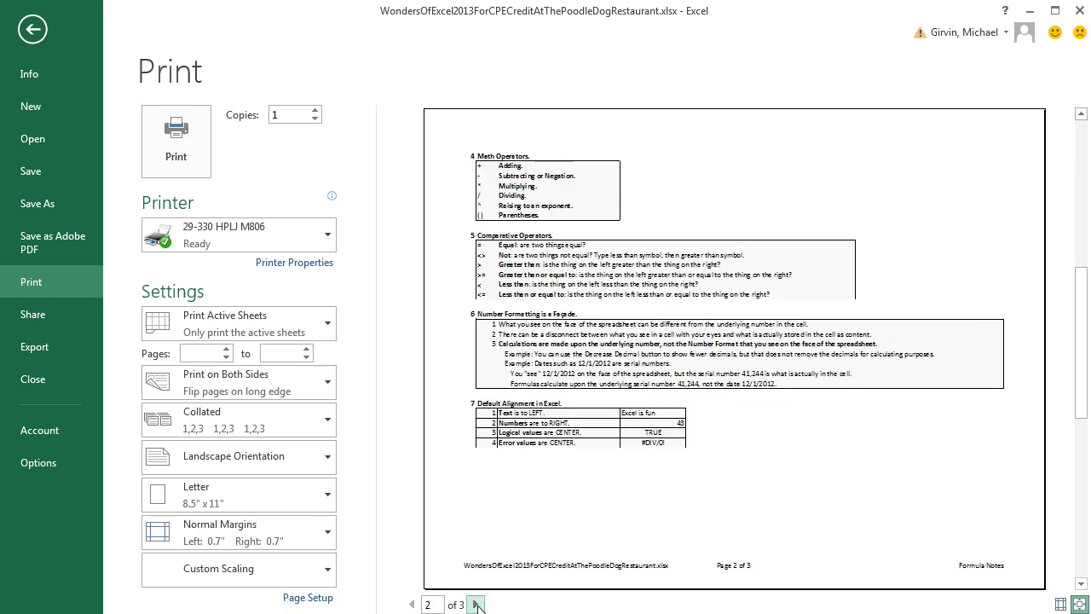
{"action": "left_click", "coordinate": [477, 604]}
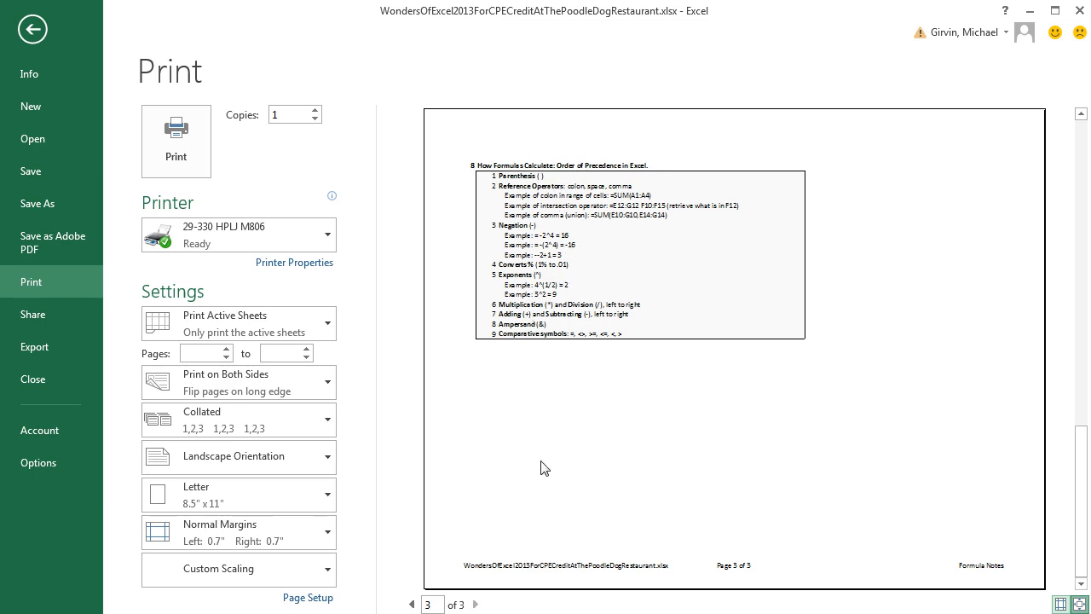
{"action": "key", "text": "Escape"}
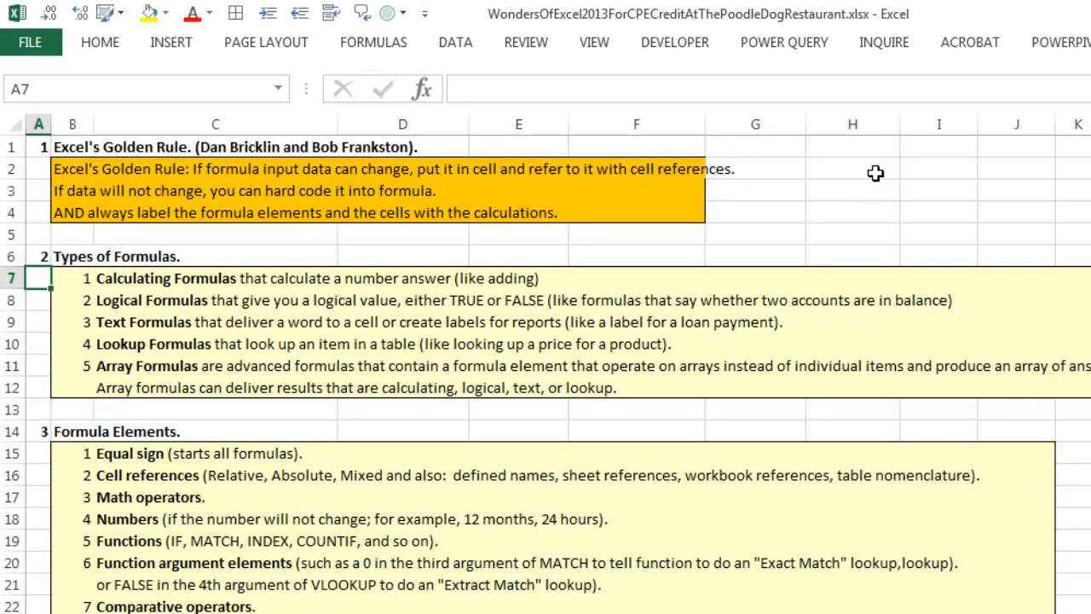
{"action": "left_click", "coordinate": [873, 169]}
{"action": "left_click", "coordinate": [869, 194]}
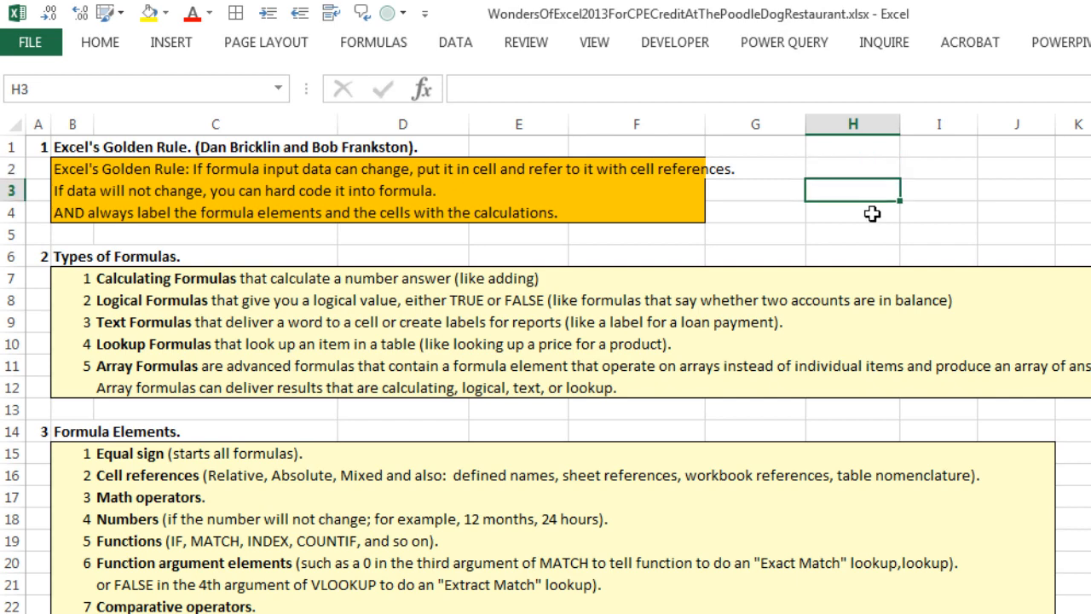
{"action": "left_click", "coordinate": [872, 214]}
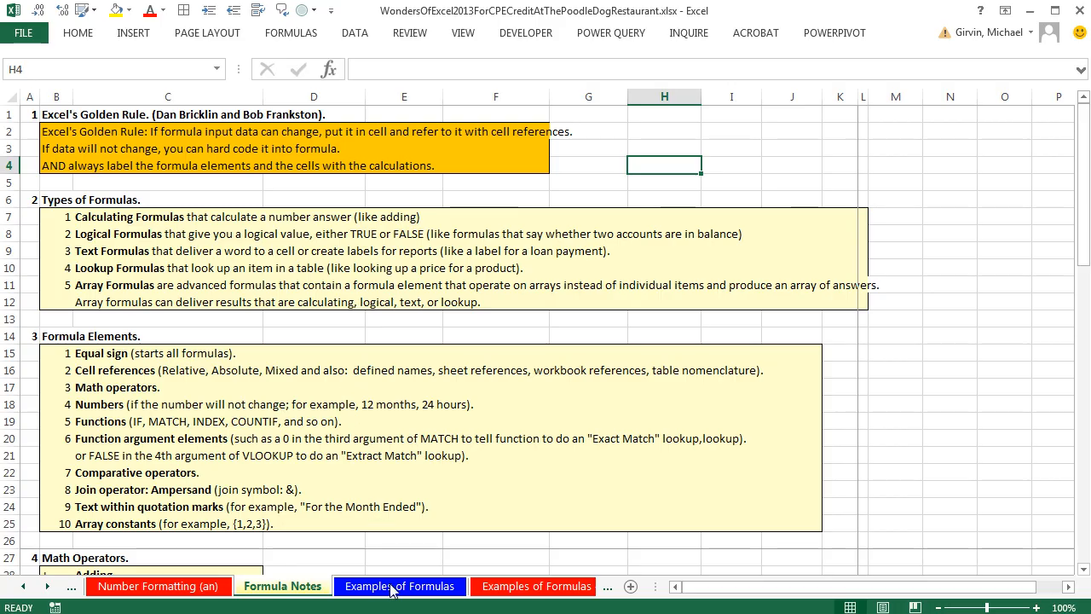
On the Examples of Formulas sheet, calculate Monthly Allocation in C6 from Annual Insurance with =C5/12
{"action": "left_click", "coordinate": [405, 594]}
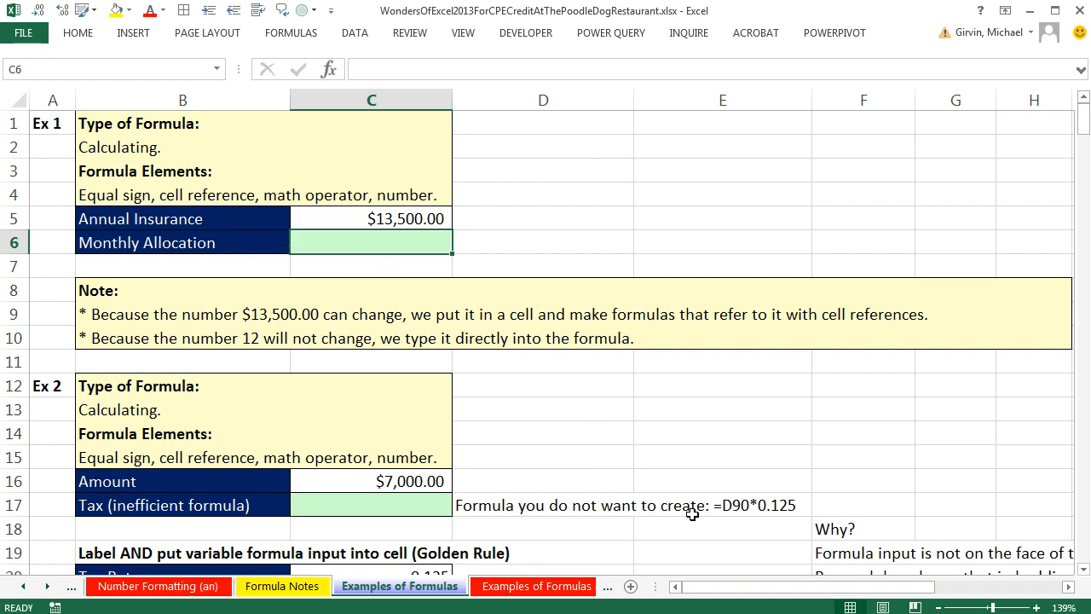
{"action": "type", "text": "="}
{"action": "key", "text": "Up"}
{"action": "type", "text": "/"}
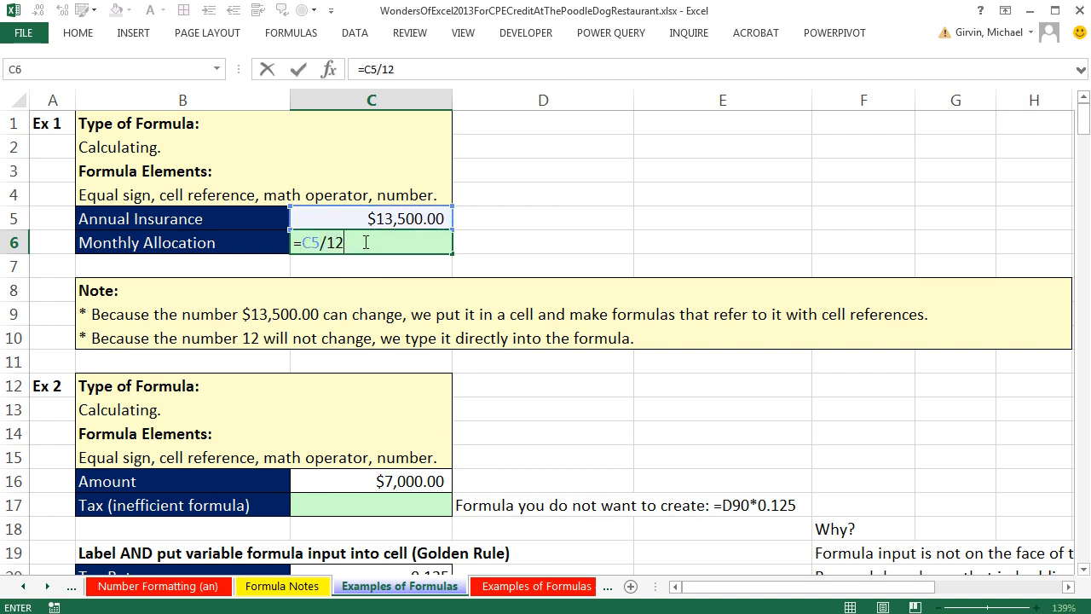
{"action": "double_click", "coordinate": [337, 242]}
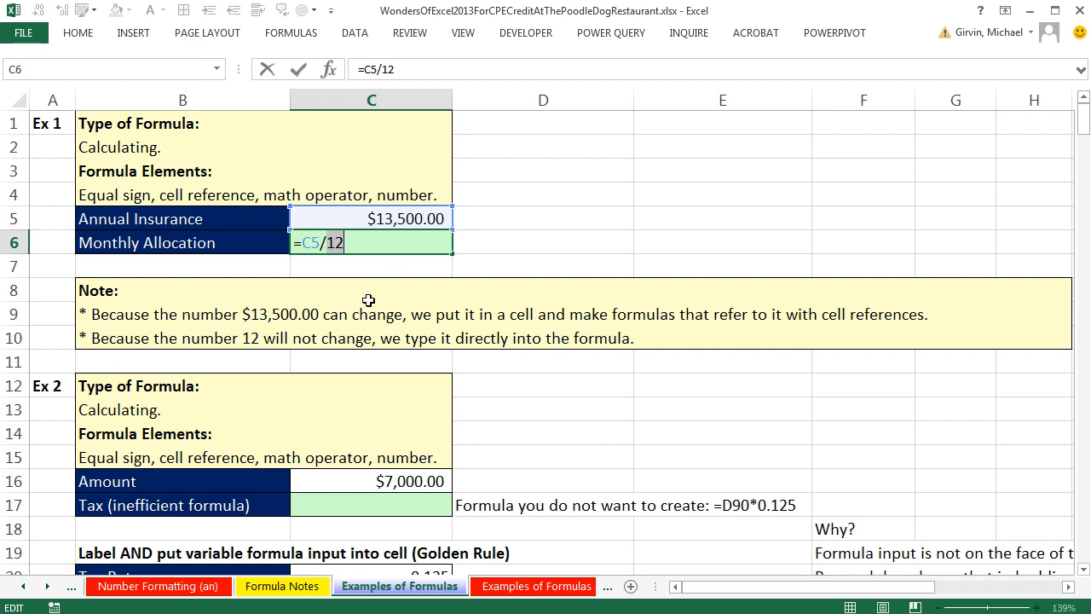
{"action": "key", "text": "Return"}
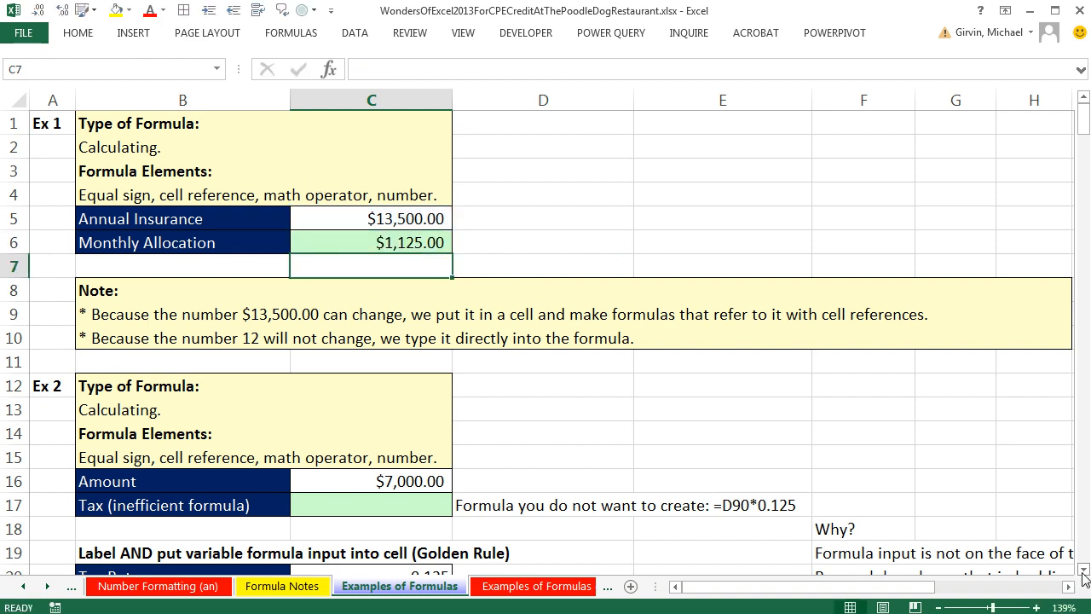
Calculate the inefficient Tax in C17 with the hard-coded formula =C16*.125 and reopen the cell to check the formula
{"action": "left_click_drag", "start_coordinate": [1083, 570], "coordinate": [1084, 570]}
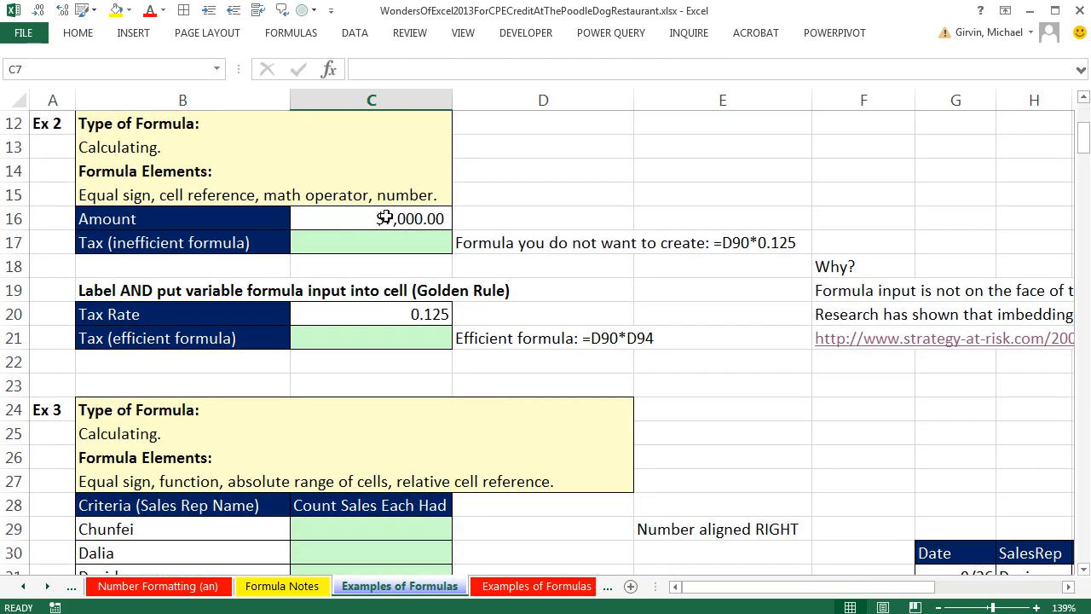
{"action": "left_click", "coordinate": [373, 240]}
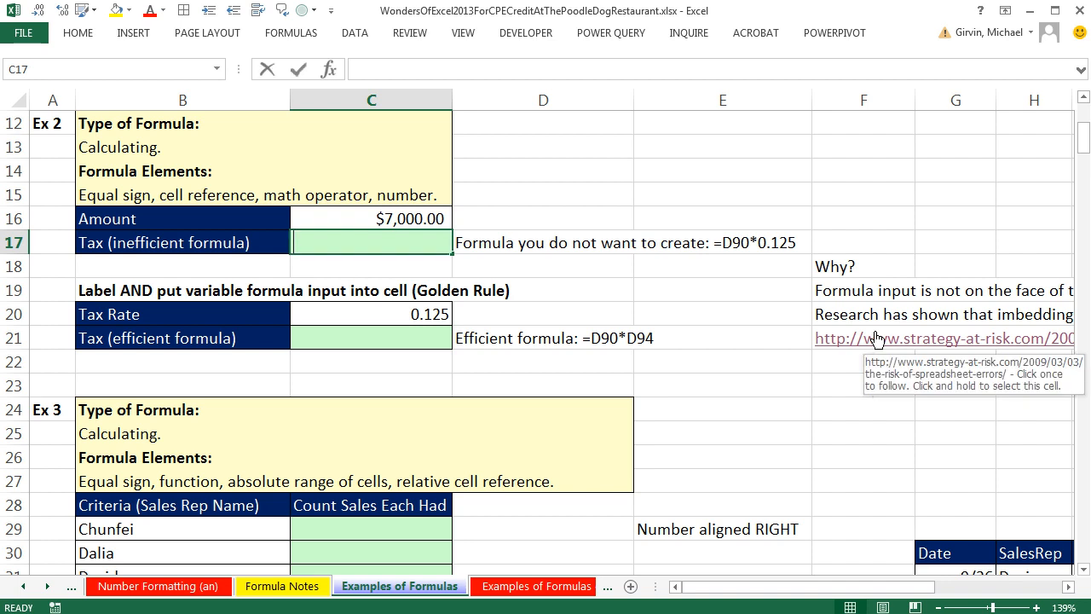
{"action": "type", "text": "="}
{"action": "key", "text": "Up"}
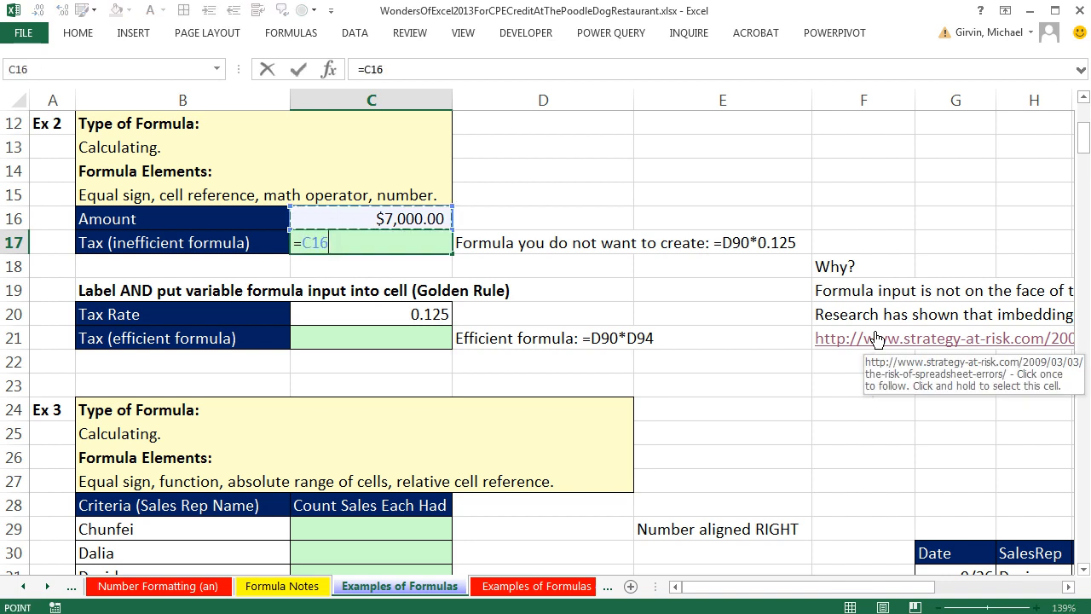
{"action": "type", "text": "*"}
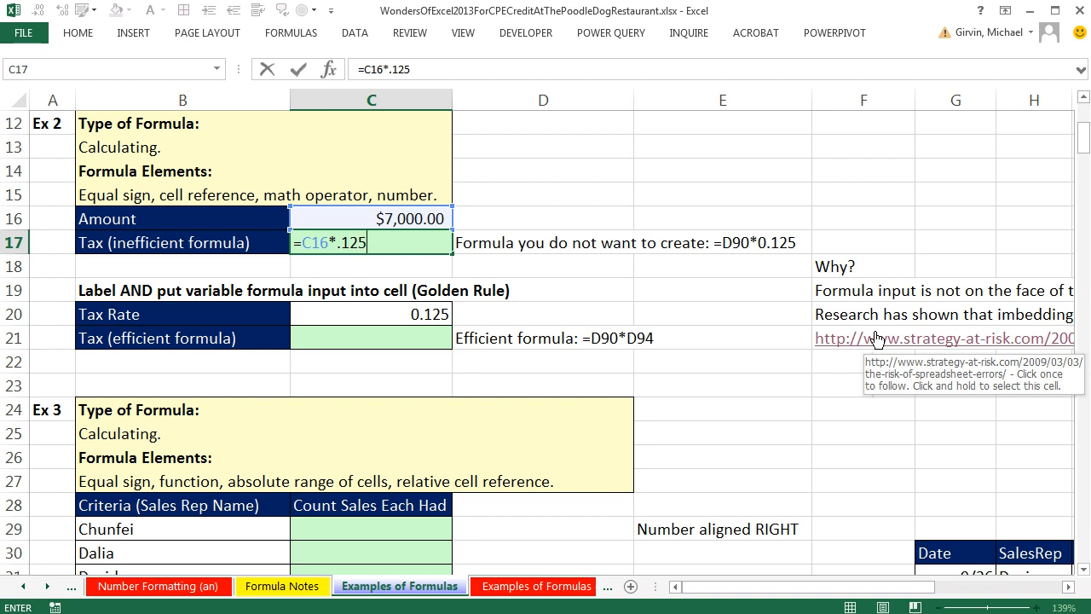
{"action": "type", "text": ".125"}
{"action": "key", "text": "Return"}
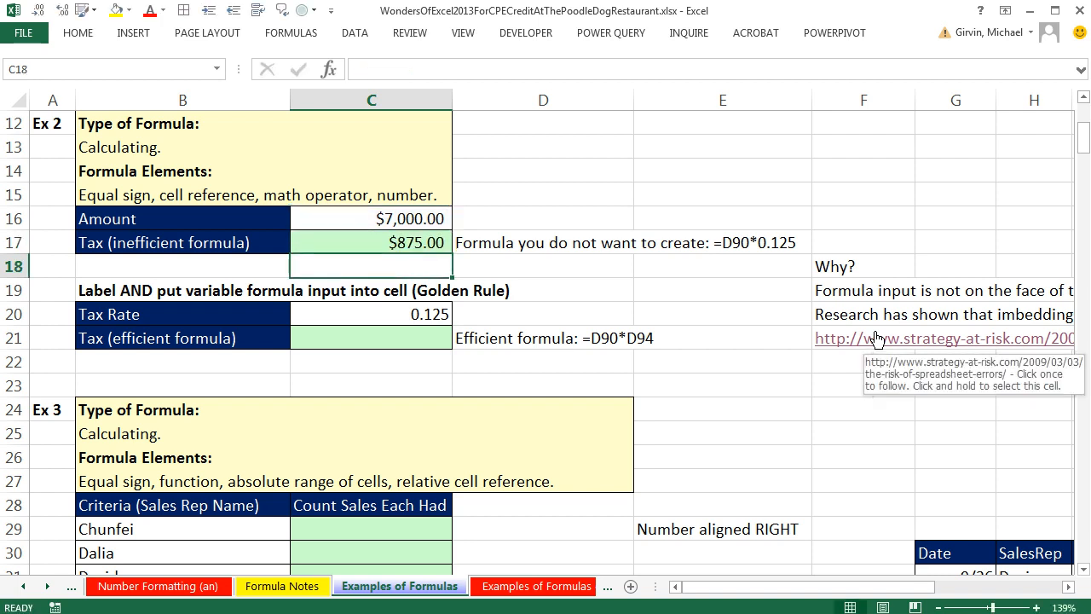
{"action": "left_click", "coordinate": [442, 243]}
{"action": "key", "text": "F2"}
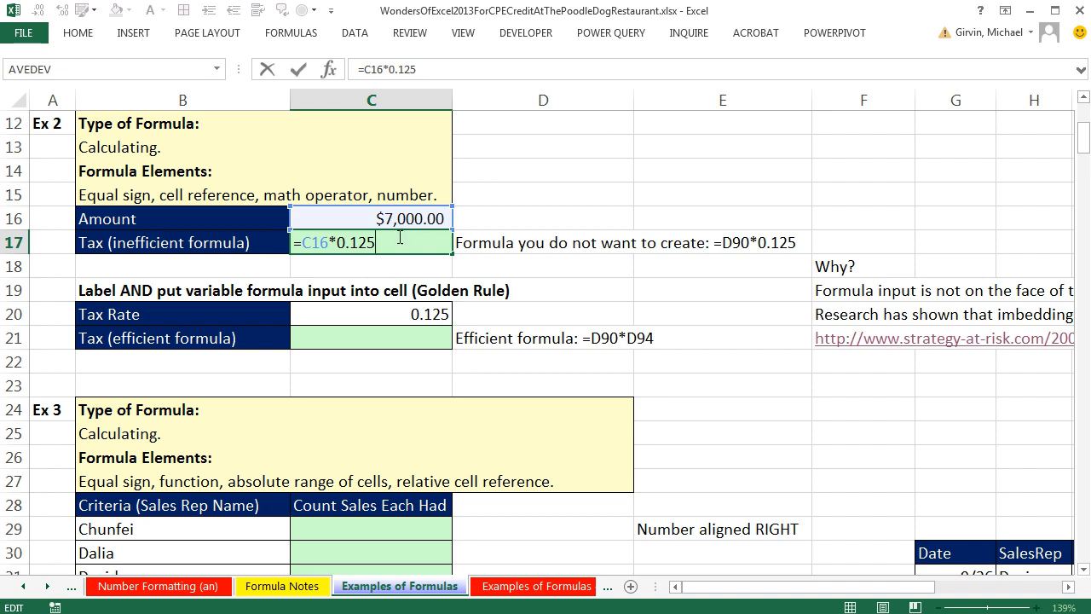
Calculate the efficient Tax in C21 as Amount times Tax Rate with =C16*C20
{"action": "left_click", "coordinate": [416, 343]}
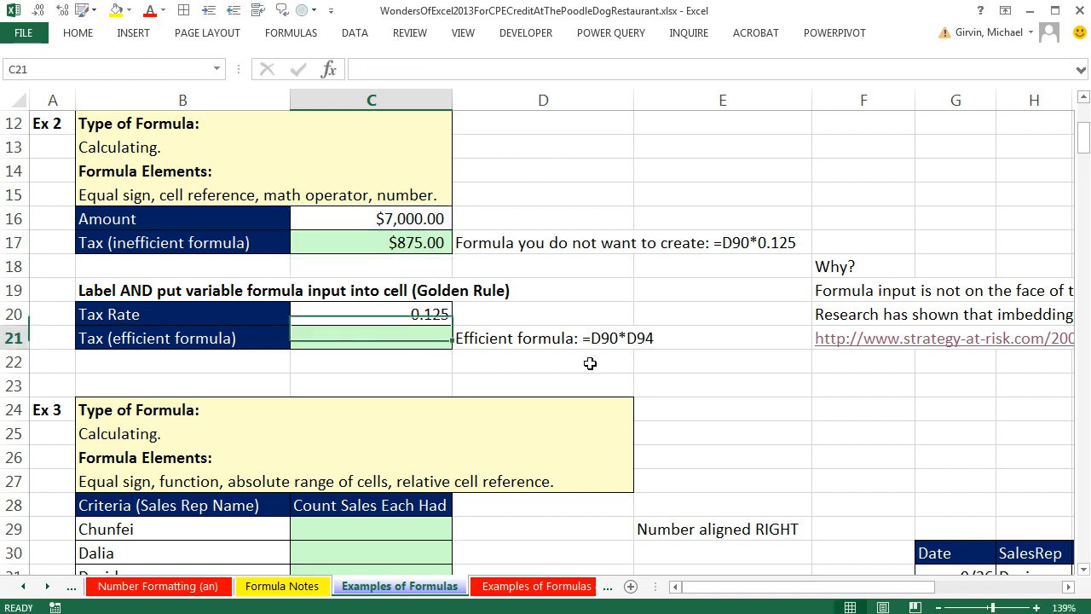
{"action": "type", "text": "="}
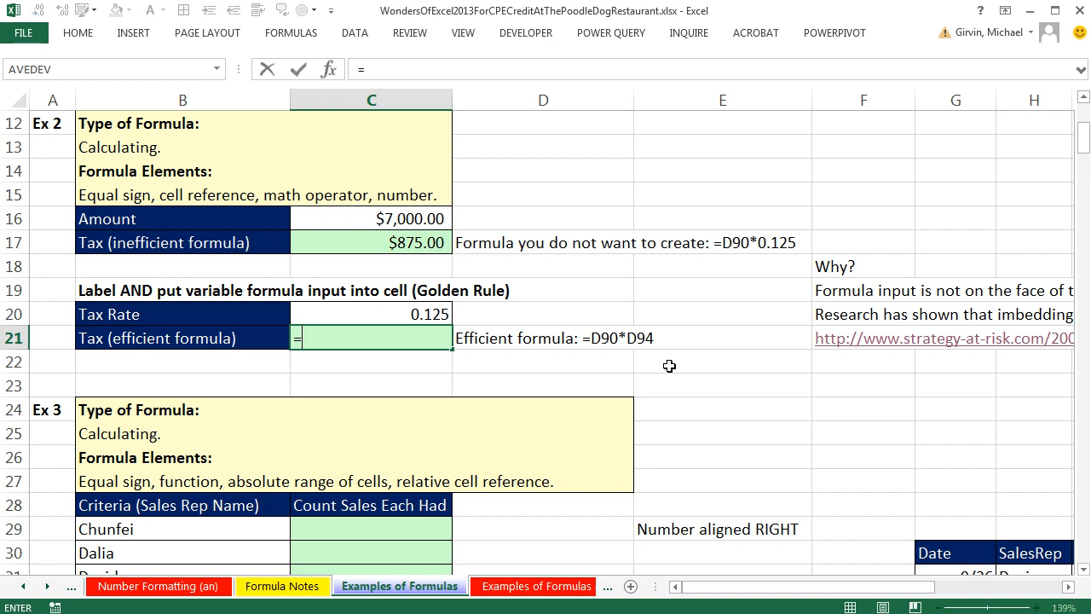
{"action": "key", "text": "Up"}
{"action": "key", "text": "Up"}
{"action": "key", "text": "Up"}
{"action": "key", "text": "Up"}
{"action": "key", "text": "Up"}
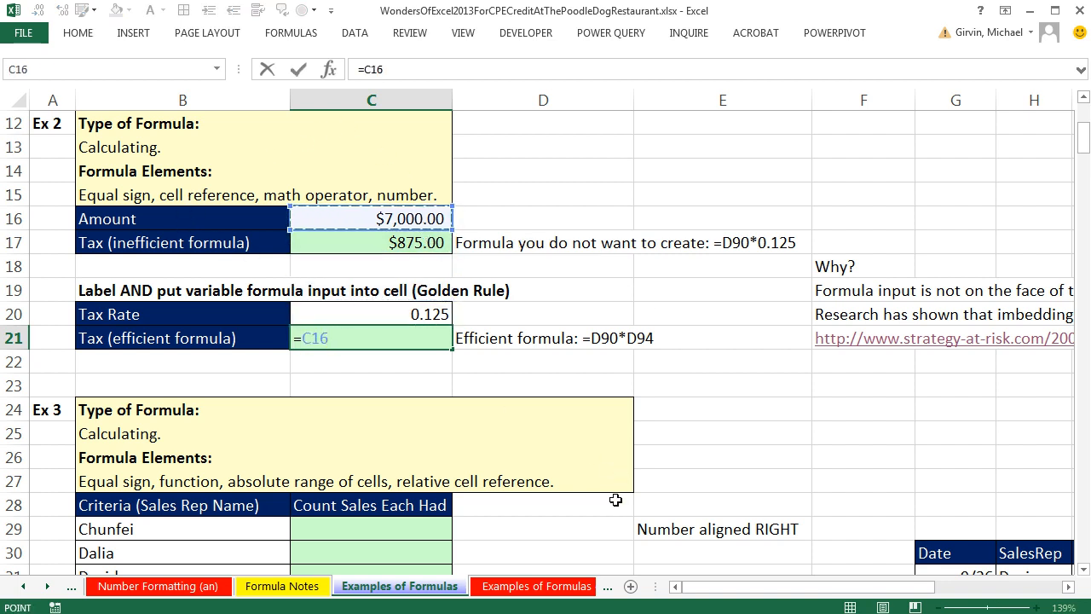
{"action": "type", "text": "*"}
{"action": "key", "text": "Up"}
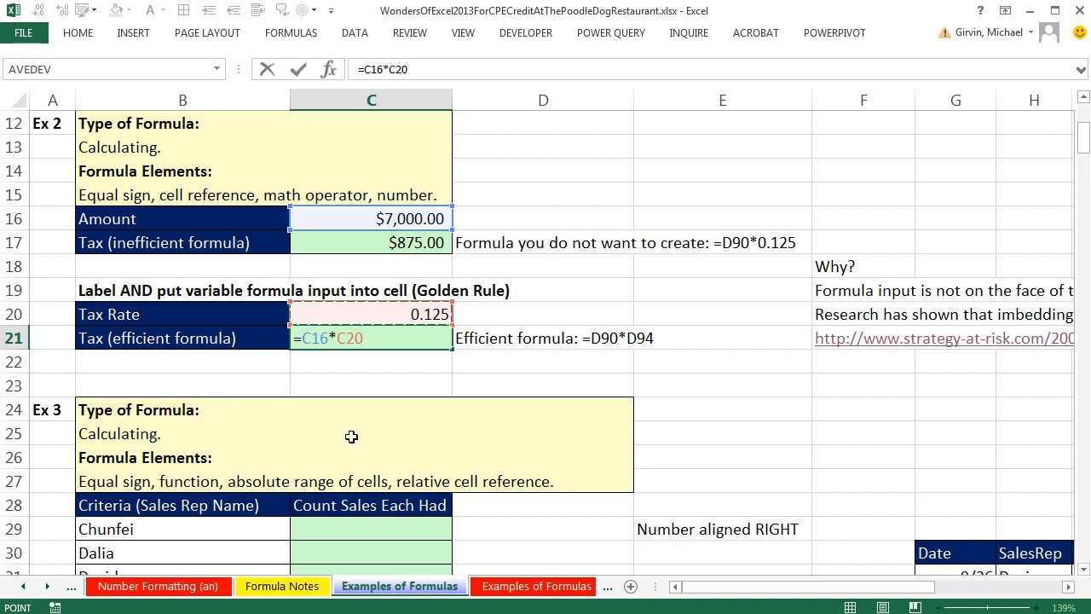
{"action": "key", "text": "Return"}
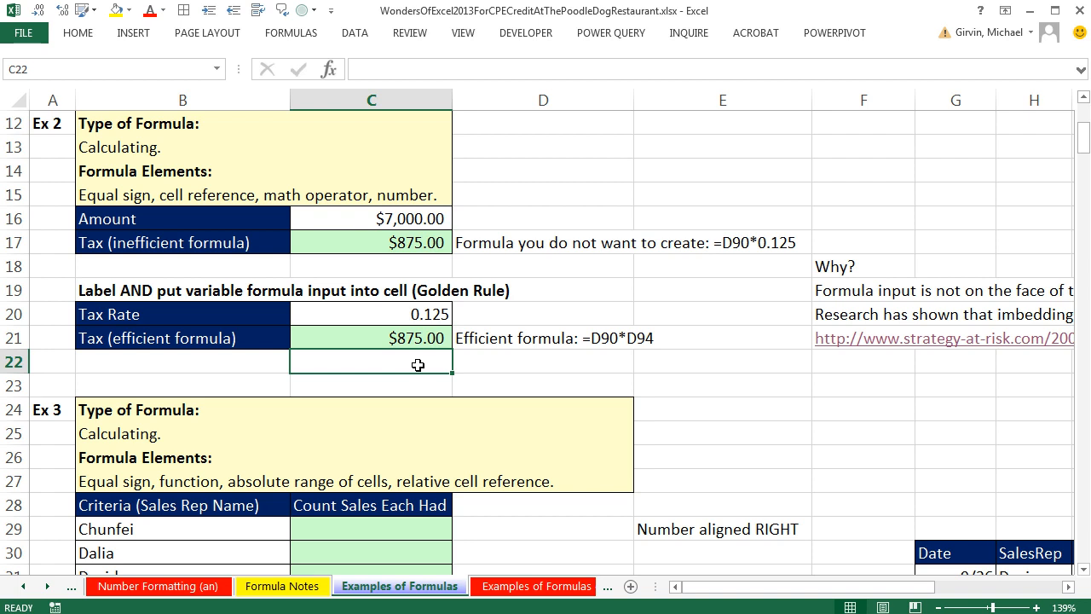
Try a Tax Rate of .14 in C20 and undo the change
{"action": "left_click", "coordinate": [433, 314]}
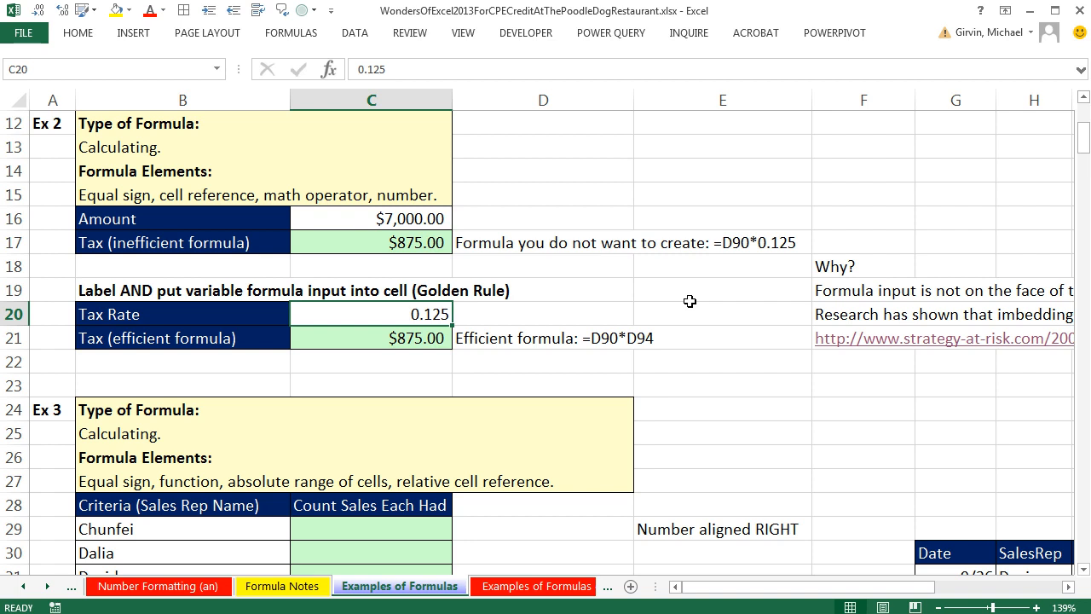
{"action": "type", "text": ".14"}
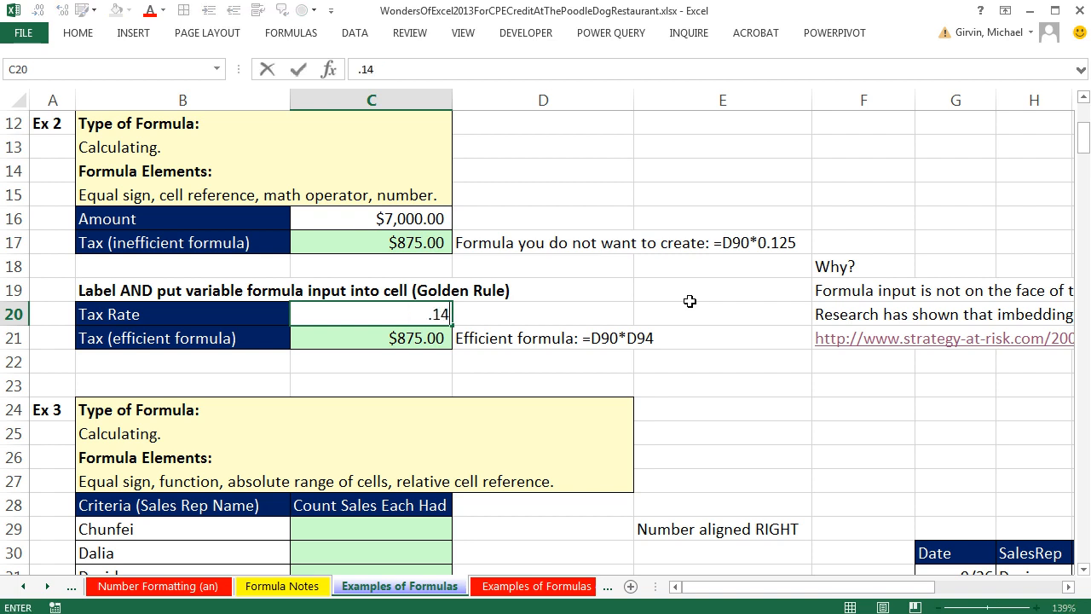
{"action": "key", "text": "Return"}
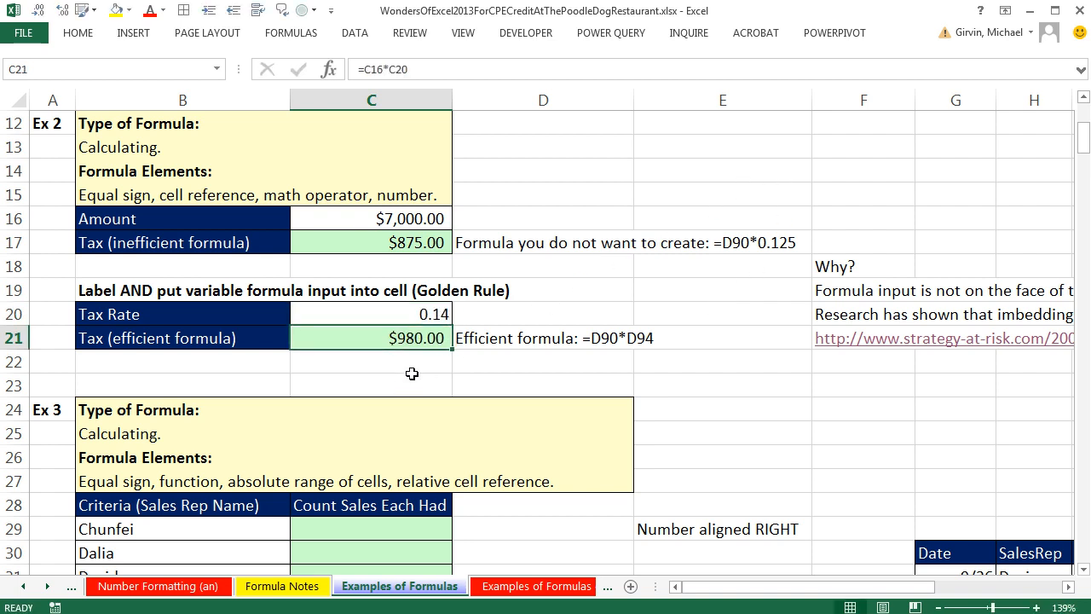
{"action": "key", "text": "ctrl+z"}
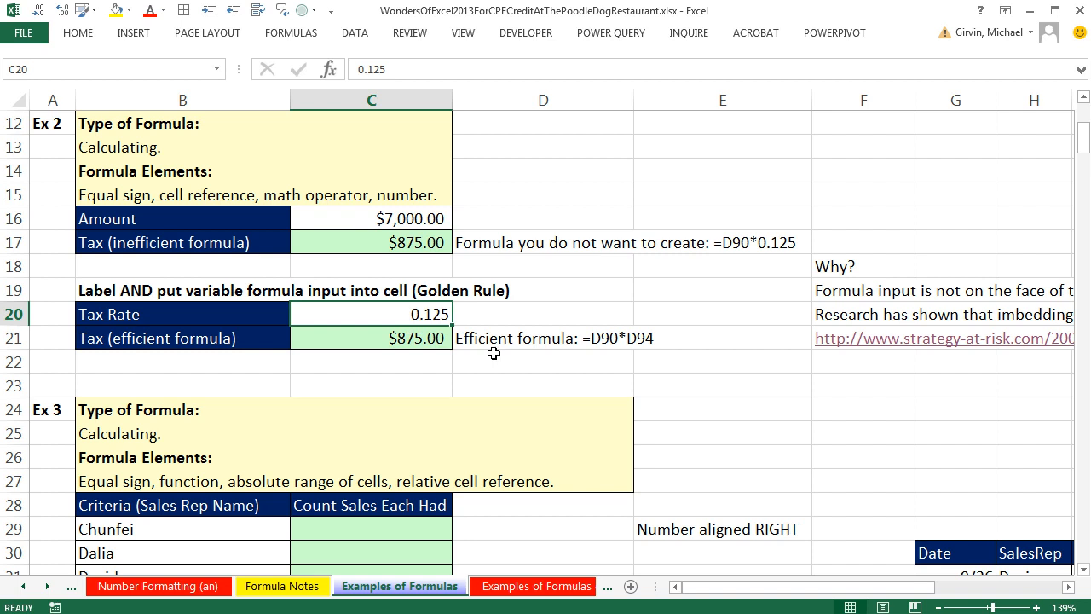
Review the hard-coded rate in the C17 tax formula without changing it
{"action": "left_click", "coordinate": [433, 244]}
{"action": "key", "text": "F2"}
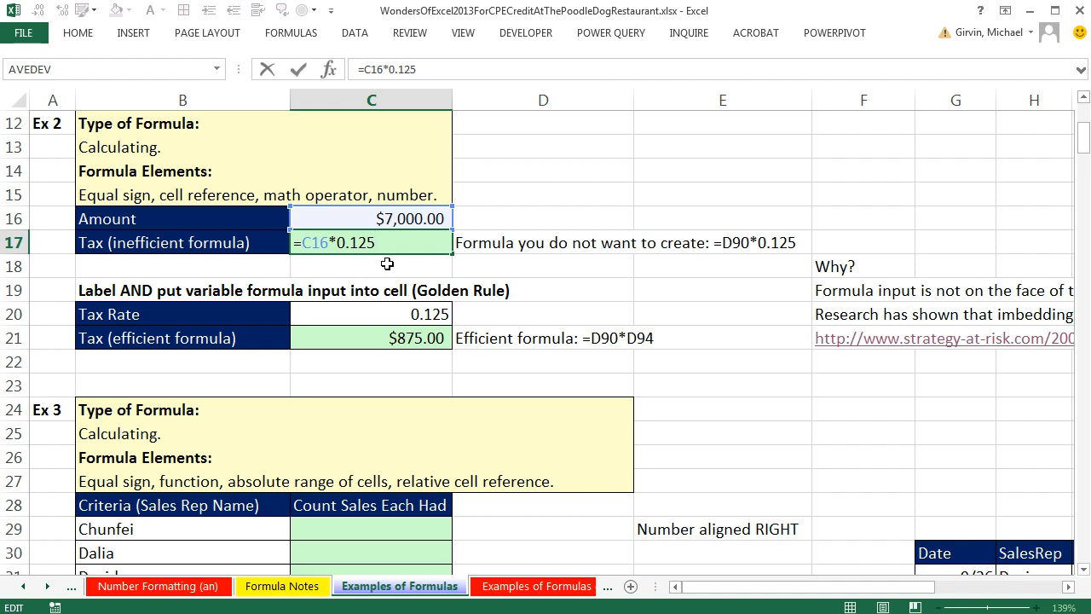
{"action": "key", "text": "ctrl+Return"}
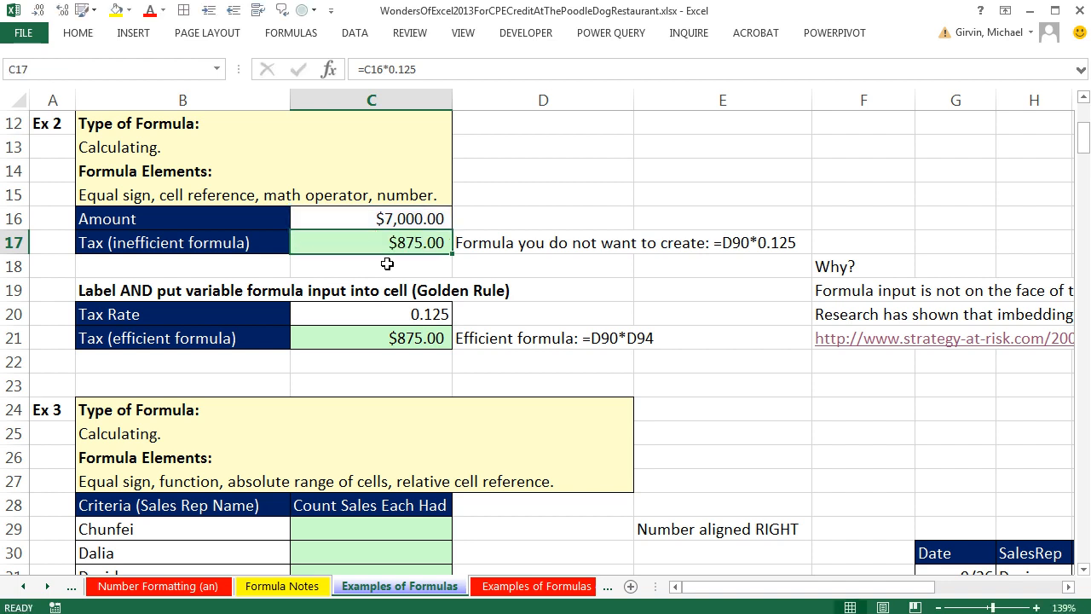
Open the strategy-at-risk.com link in F21 to view the article The Risk of Spreadsheet Errors in the web browser
{"action": "left_click", "coordinate": [1069, 587]}
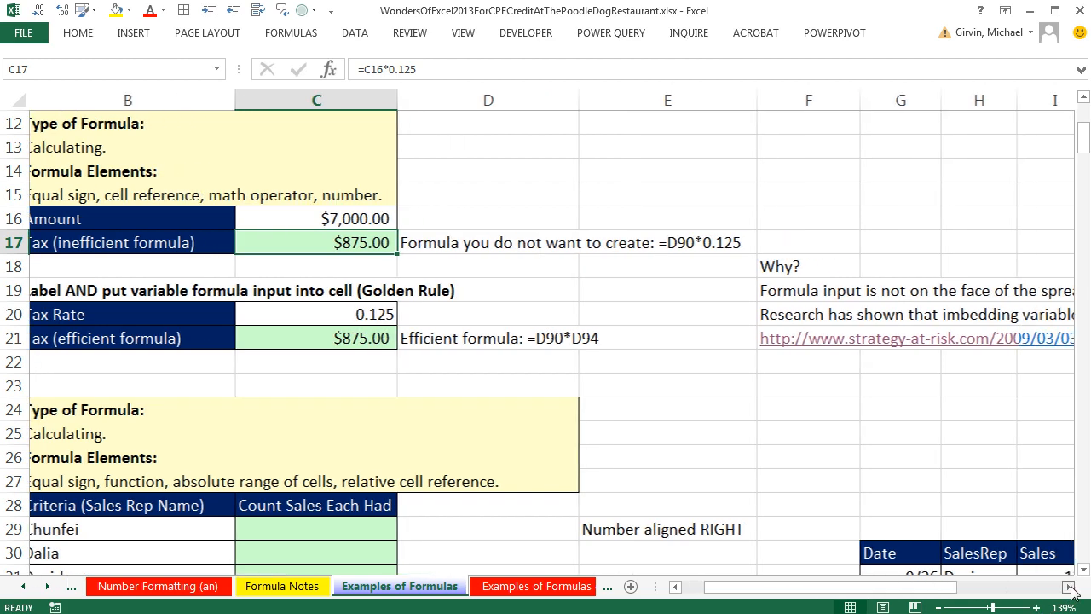
{"action": "left_click", "coordinate": [1071, 588]}
{"action": "left_click", "coordinate": [1071, 588]}
{"action": "left_click", "coordinate": [1071, 587]}
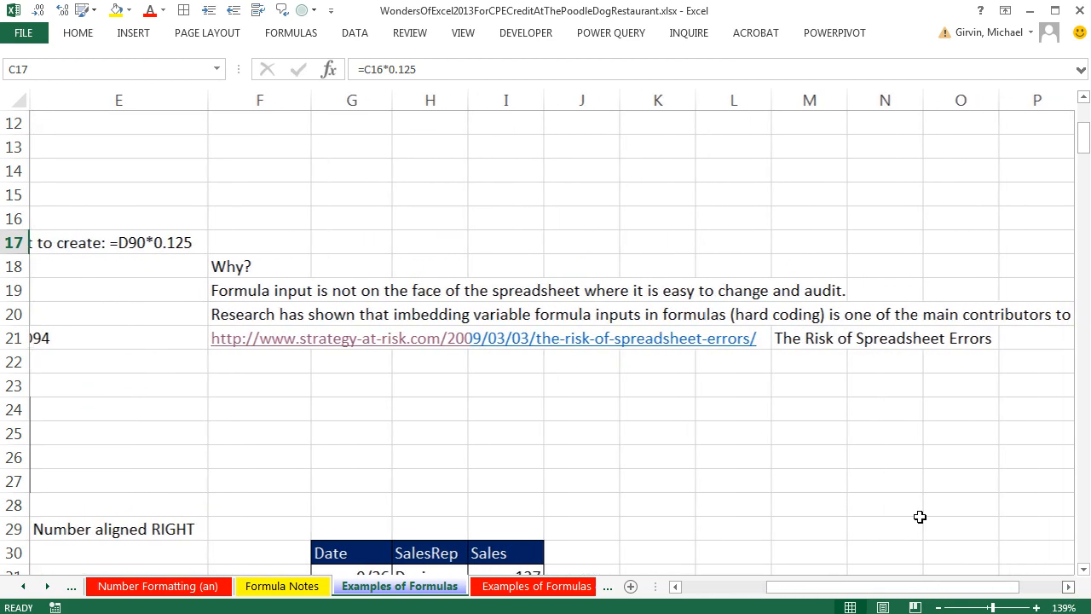
{"action": "left_click", "coordinate": [251, 343]}
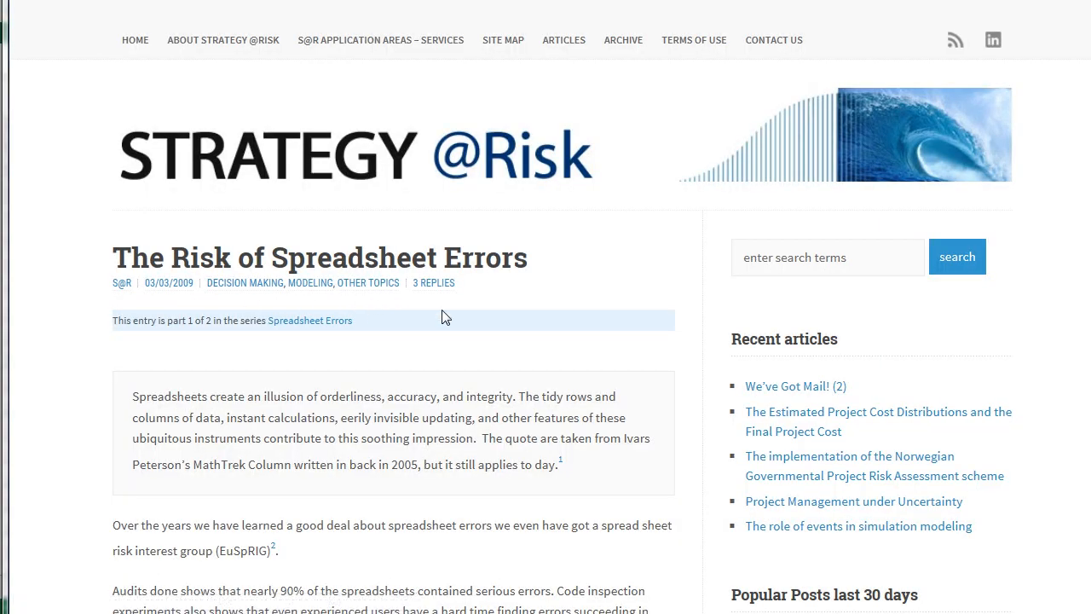
Read the article down to the six error types and the Instances table, return to the Excel workbook and select C17
{"action": "scroll", "coordinate": [541, 379], "scroll_direction": "down", "scroll_amount": 13}
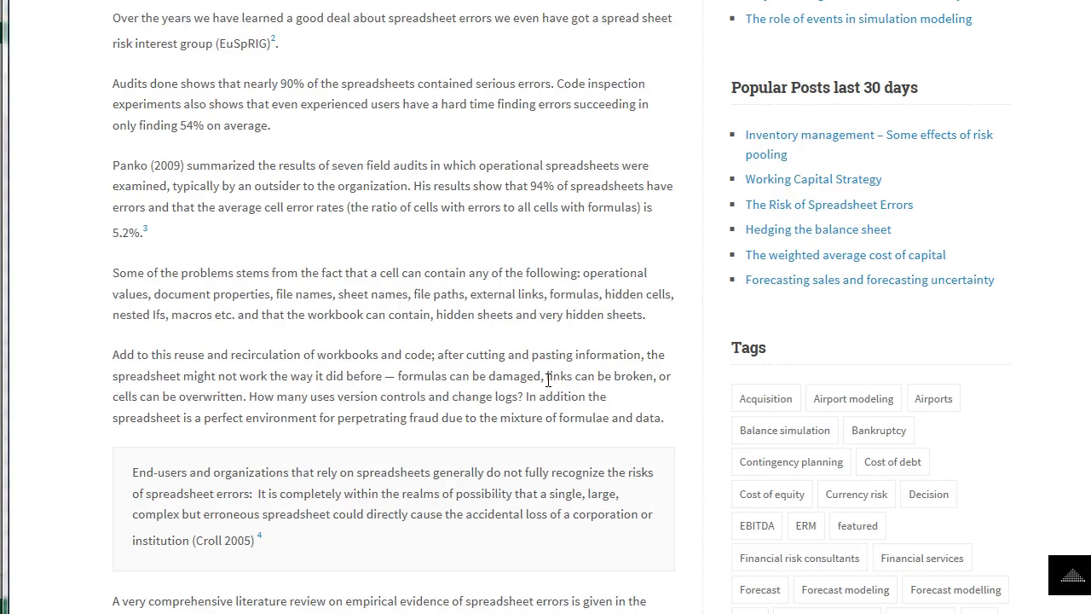
{"action": "scroll", "coordinate": [546, 381], "scroll_direction": "down", "scroll_amount": 3}
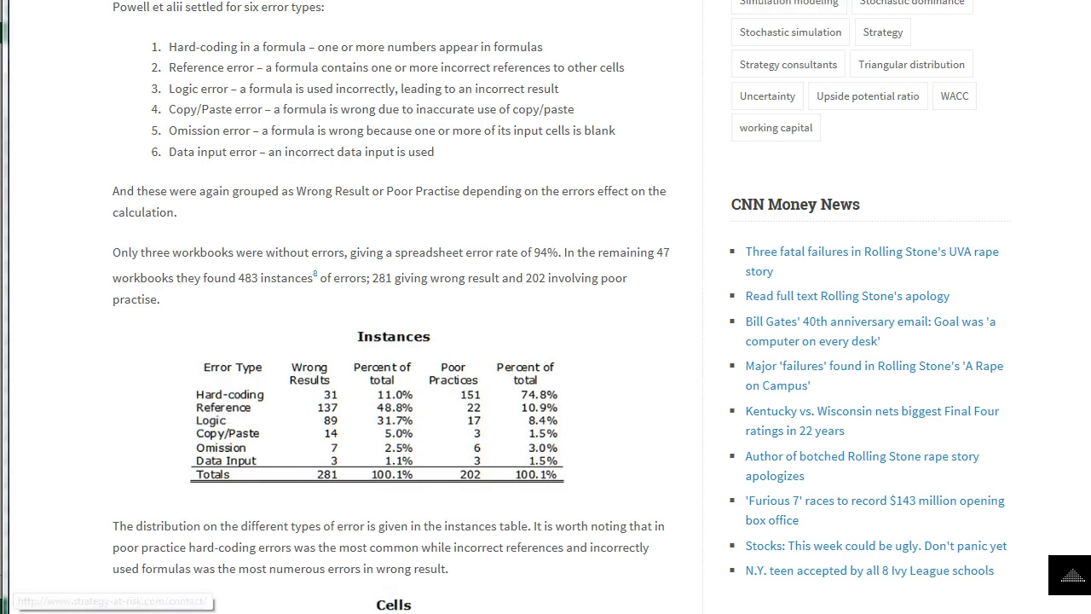
{"action": "key", "text": "alt+Tab"}
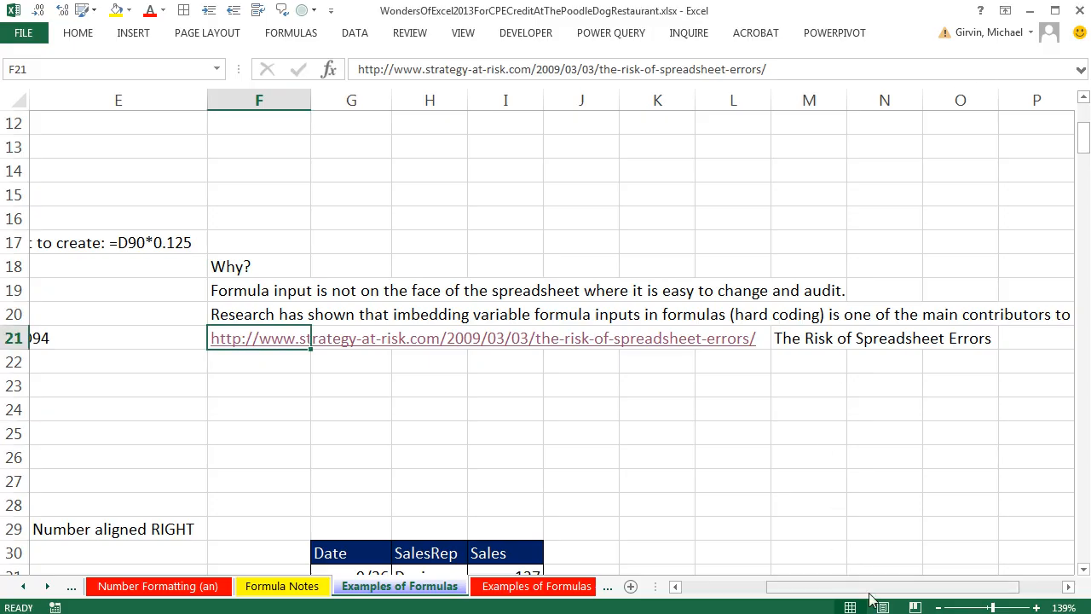
{"action": "left_click_drag", "start_coordinate": [865, 597], "coordinate": [776, 597]}
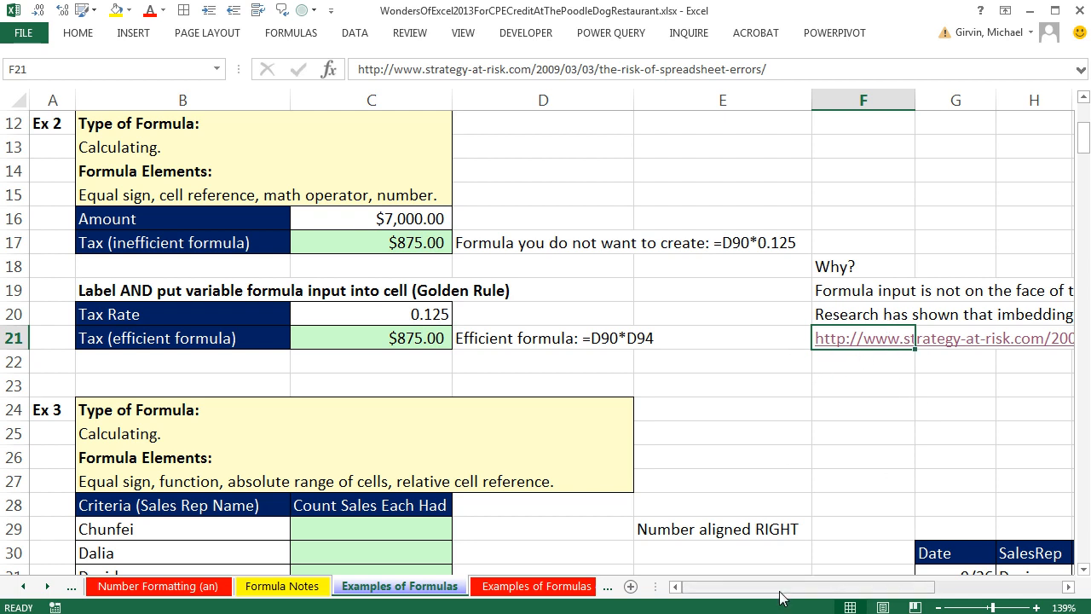
{"action": "left_click_drag", "start_coordinate": [793, 597], "coordinate": [816, 586]}
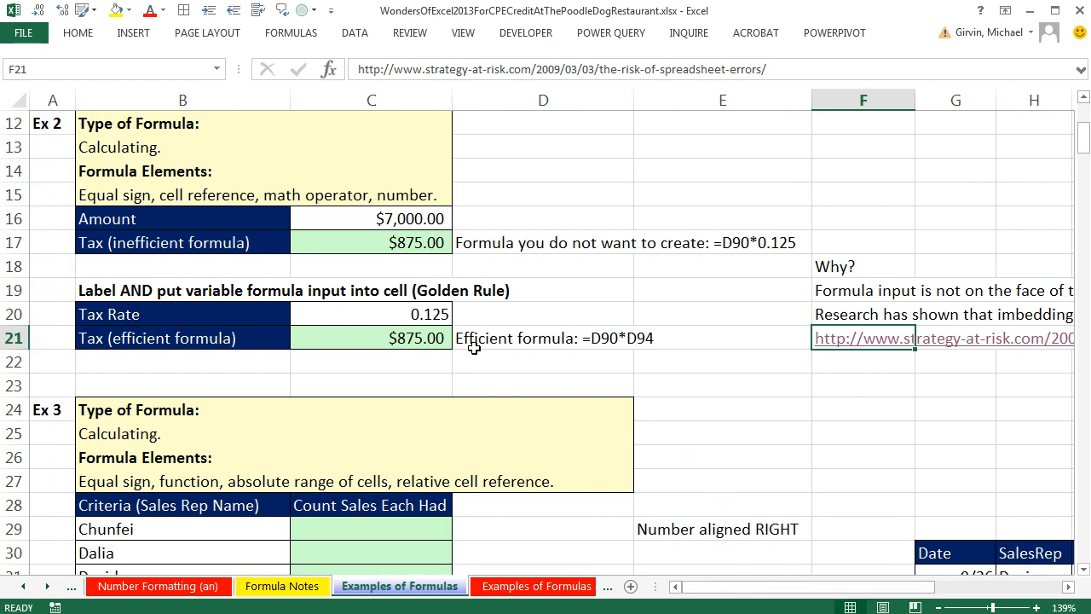
{"action": "left_click", "coordinate": [400, 243]}
Examine the Ex 3 sales rep criteria and the SalesRep column of the sales table from its first to its last record
{"action": "left_click_drag", "start_coordinate": [1084, 570], "coordinate": [1084, 573]}
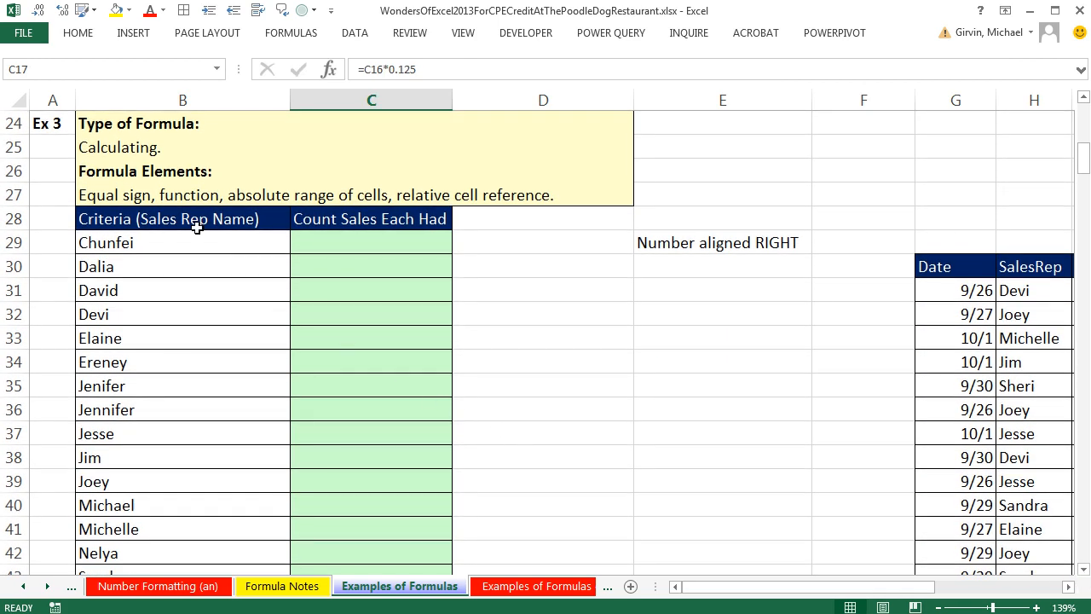
{"action": "left_click", "coordinate": [1069, 590]}
{"action": "left_click", "coordinate": [1069, 590]}
{"action": "left_click", "coordinate": [759, 292]}
{"action": "key", "text": "ctrl+Down"}
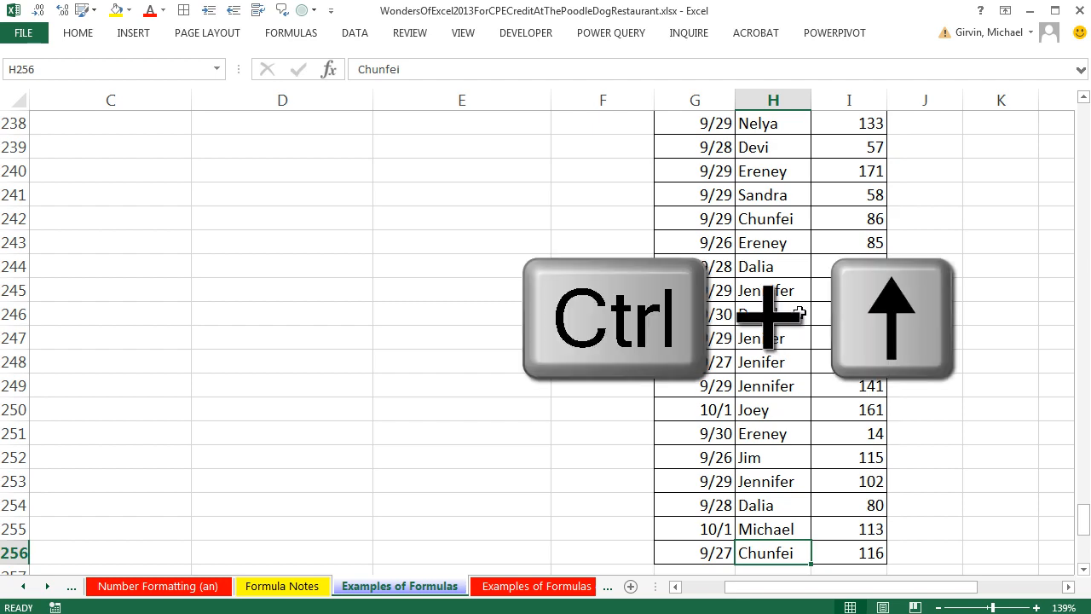
{"action": "key", "text": "ctrl+Up"}
{"action": "left_click_drag", "start_coordinate": [902, 587], "coordinate": [818, 588]}
{"action": "scroll", "coordinate": [336, 236], "scroll_direction": "up", "scroll_amount": 3}
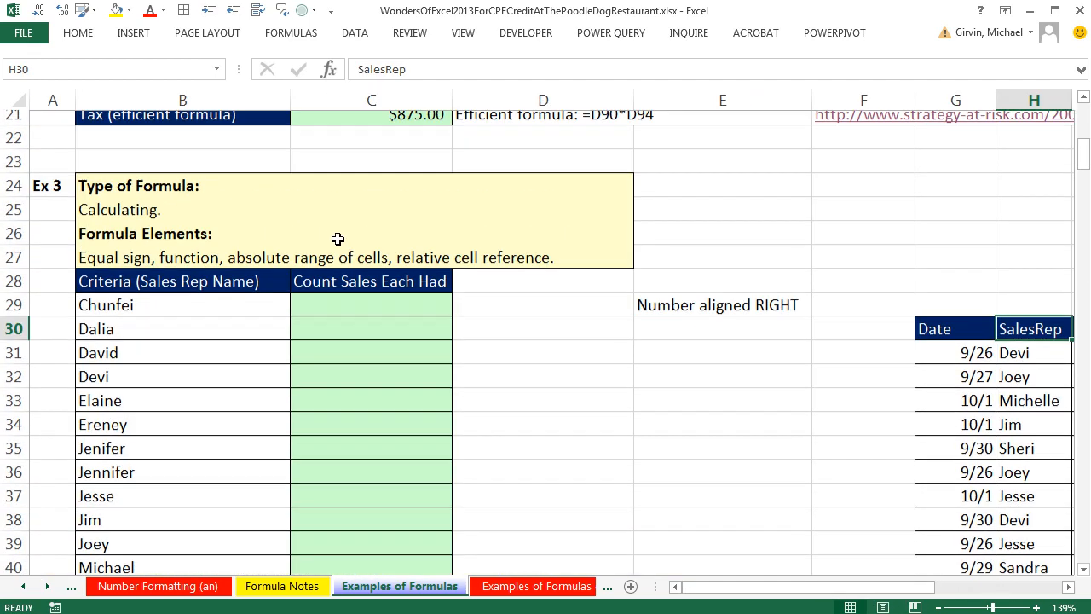
Count the first sales rep's sales in C29 with =COUNTIFS($H$31:$H$256,B29)
{"action": "left_click", "coordinate": [350, 312]}
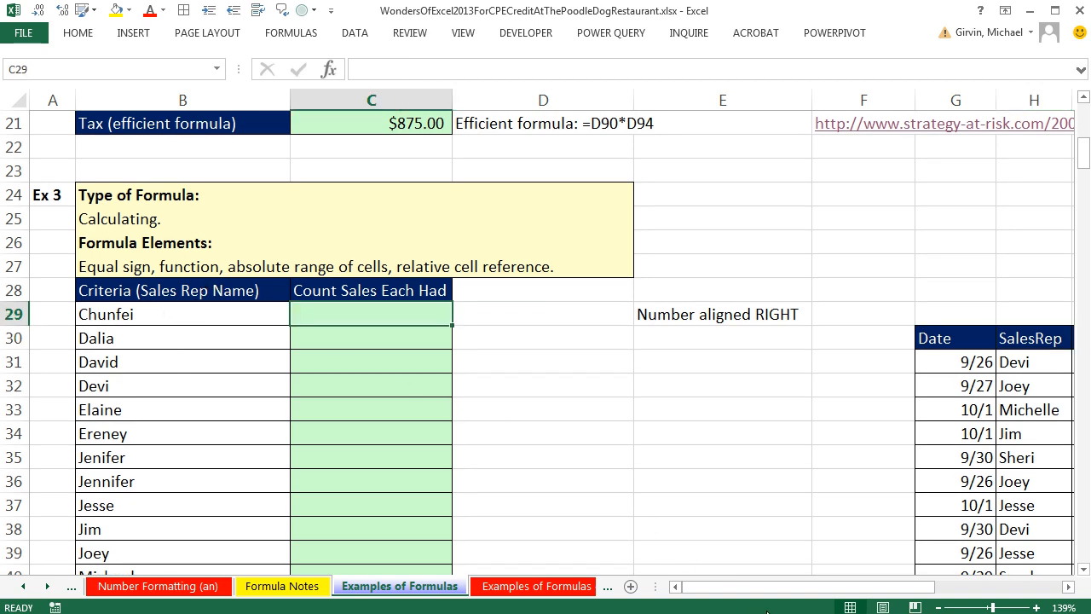
{"action": "type", "text": "=co"}
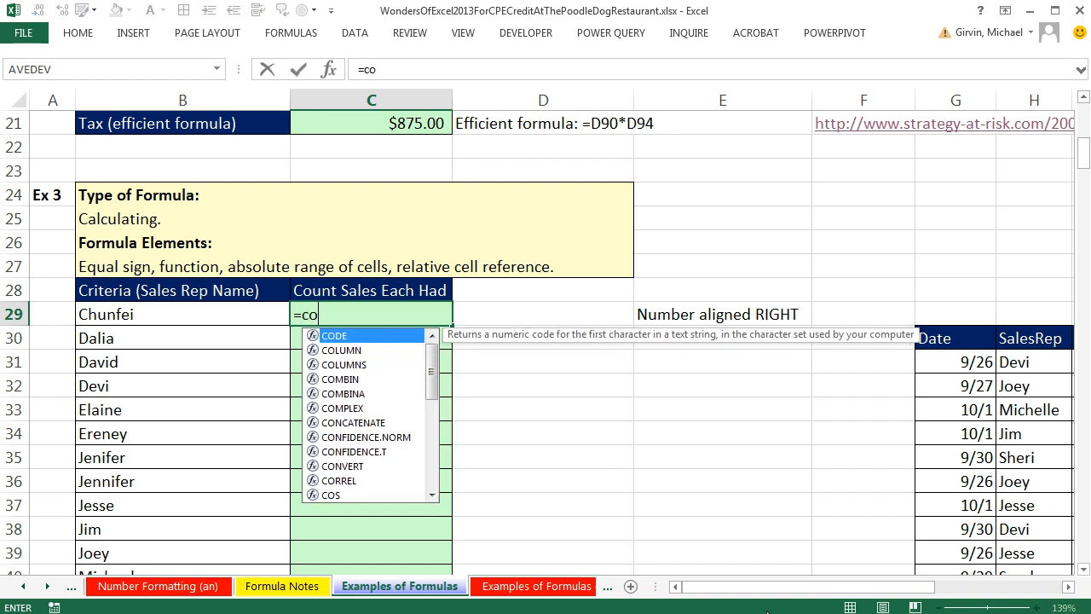
{"action": "type", "text": "untif"}
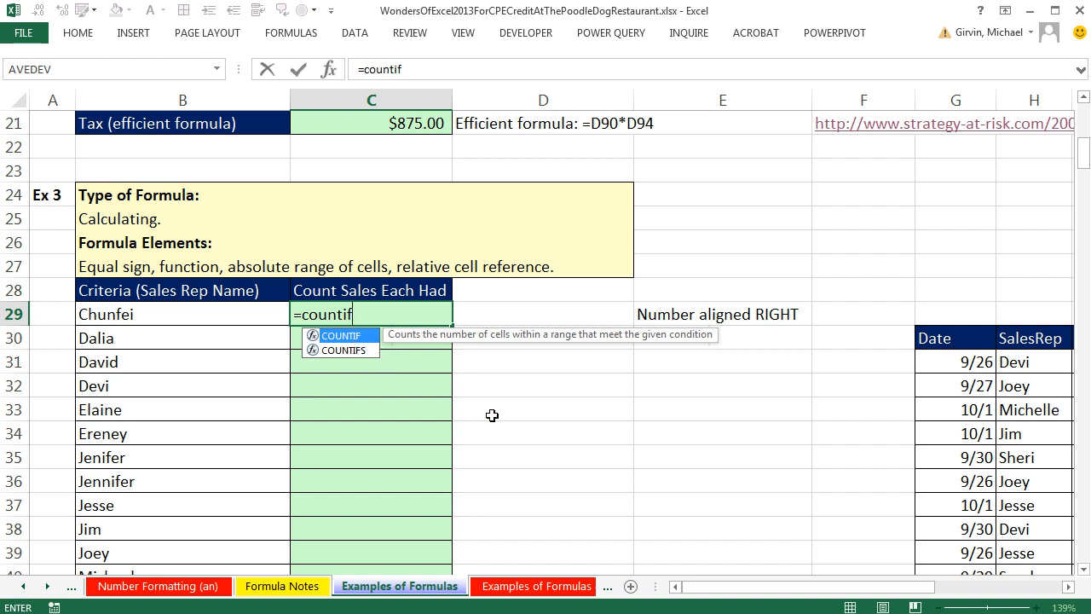
{"action": "key", "text": "Down"}
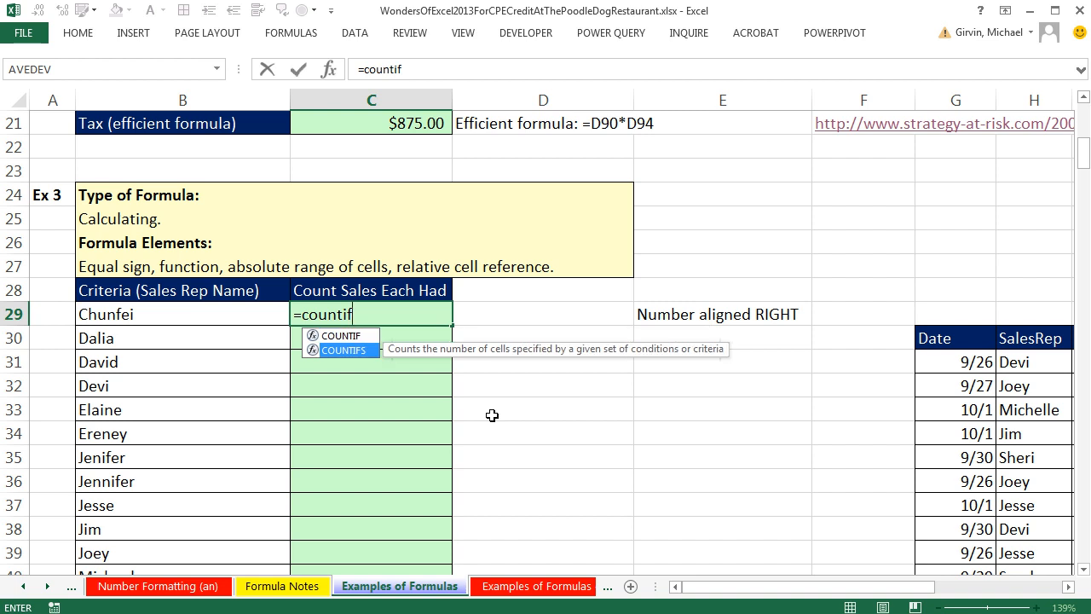
{"action": "key", "text": "Tab"}
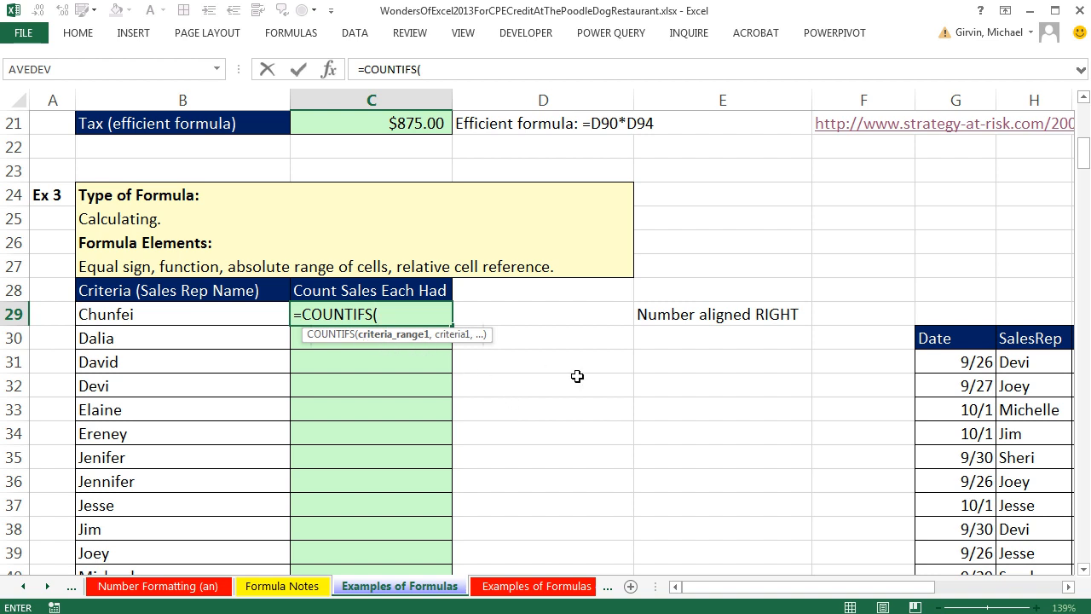
{"action": "left_click", "coordinate": [1015, 365]}
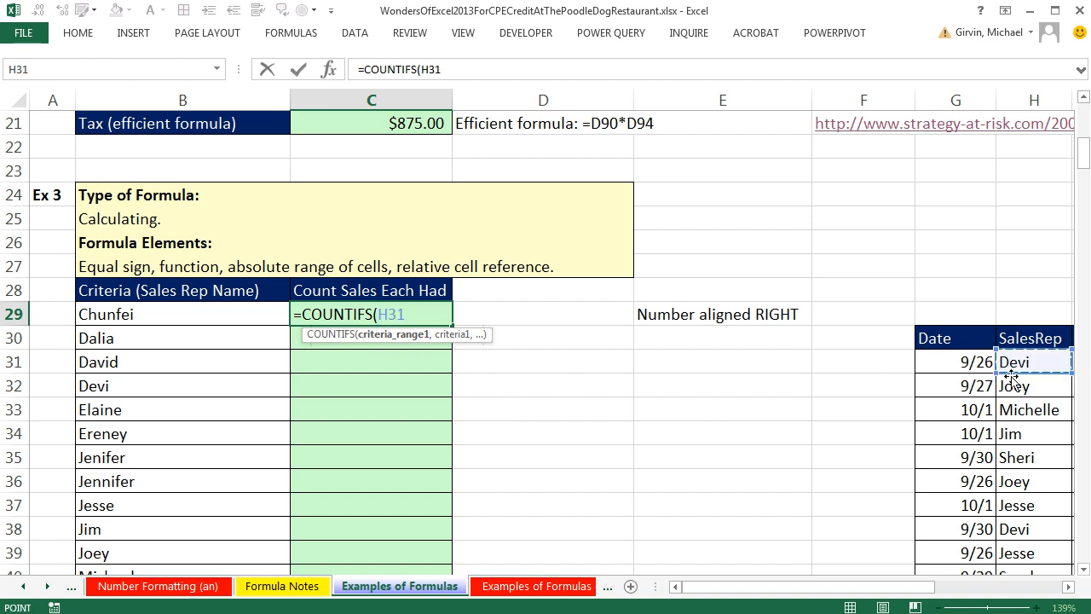
{"action": "key", "text": "ctrl+shift+Down"}
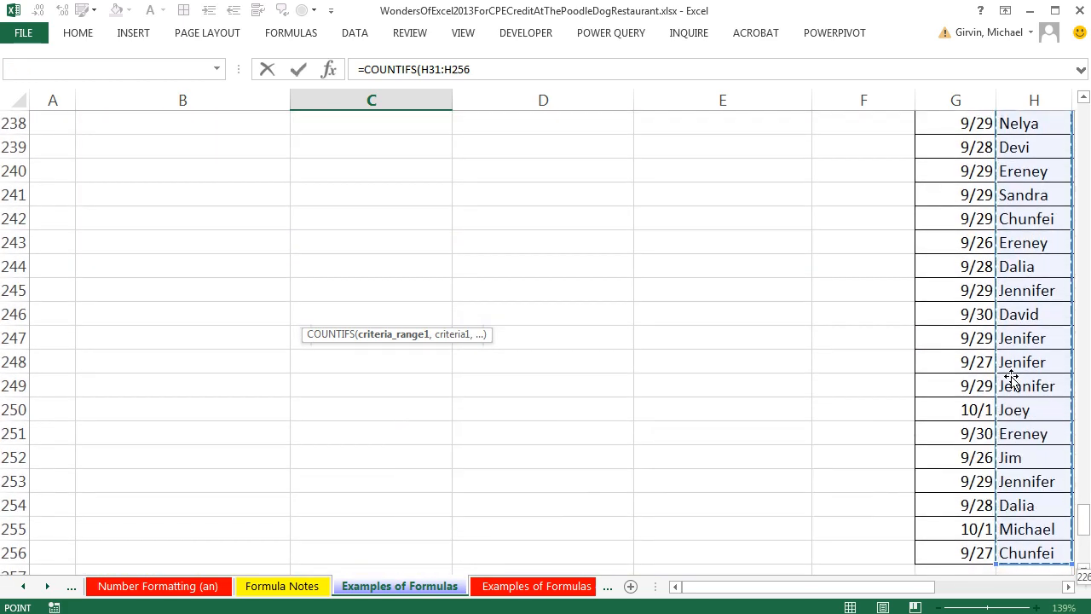
{"action": "key", "text": "F4"}
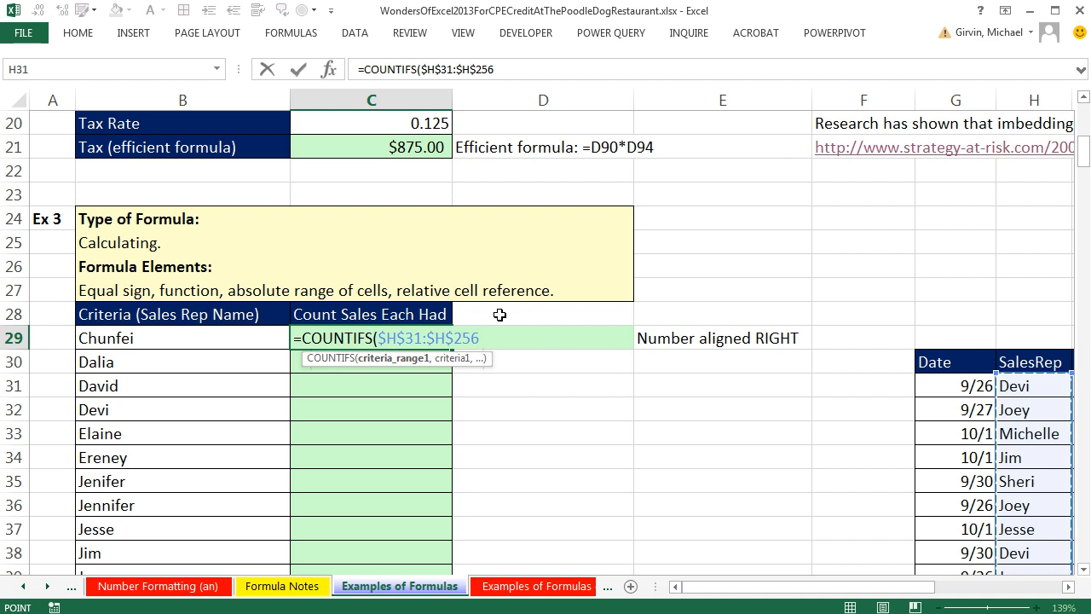
{"action": "type", "text": ","}
{"action": "key", "text": "Left"}
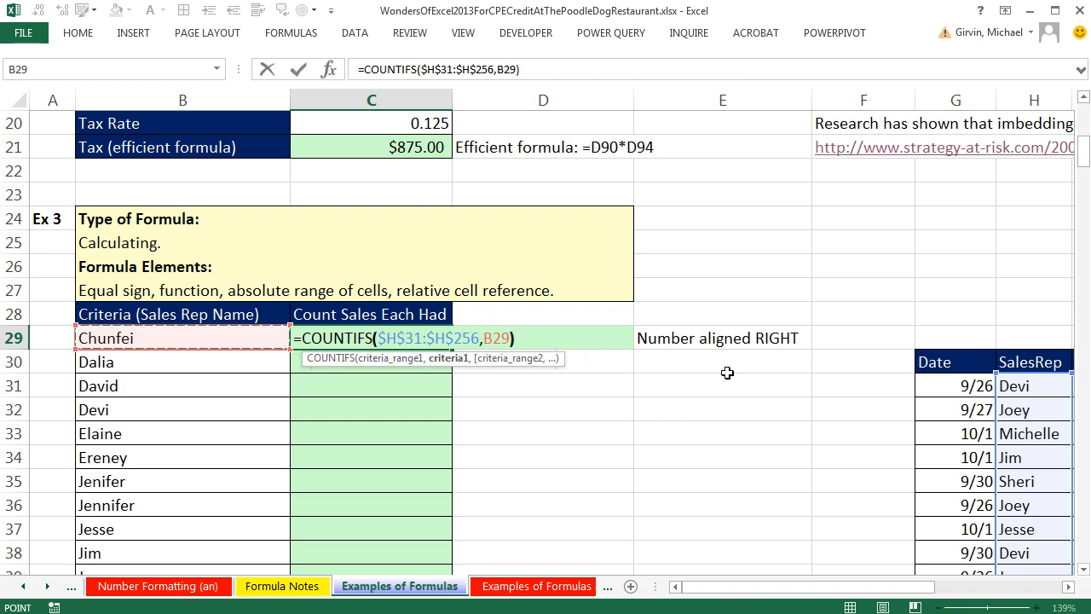
{"action": "key", "text": "ctrl+Return"}
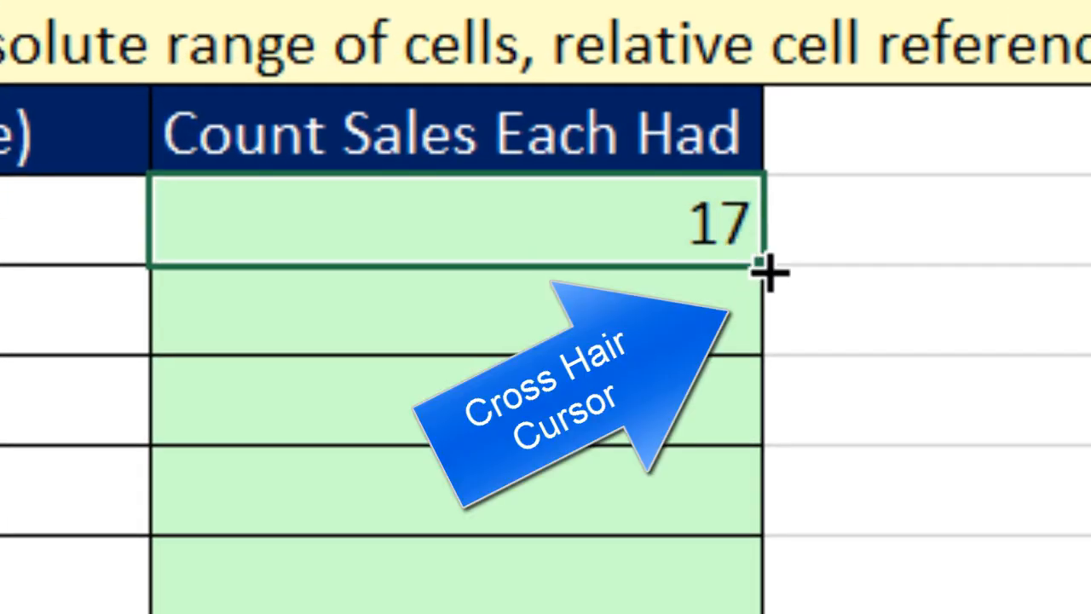
Copy the COUNTIFS formula down through C44 and check the cell references in the last cell
{"action": "double_click", "coordinate": [764, 269]}
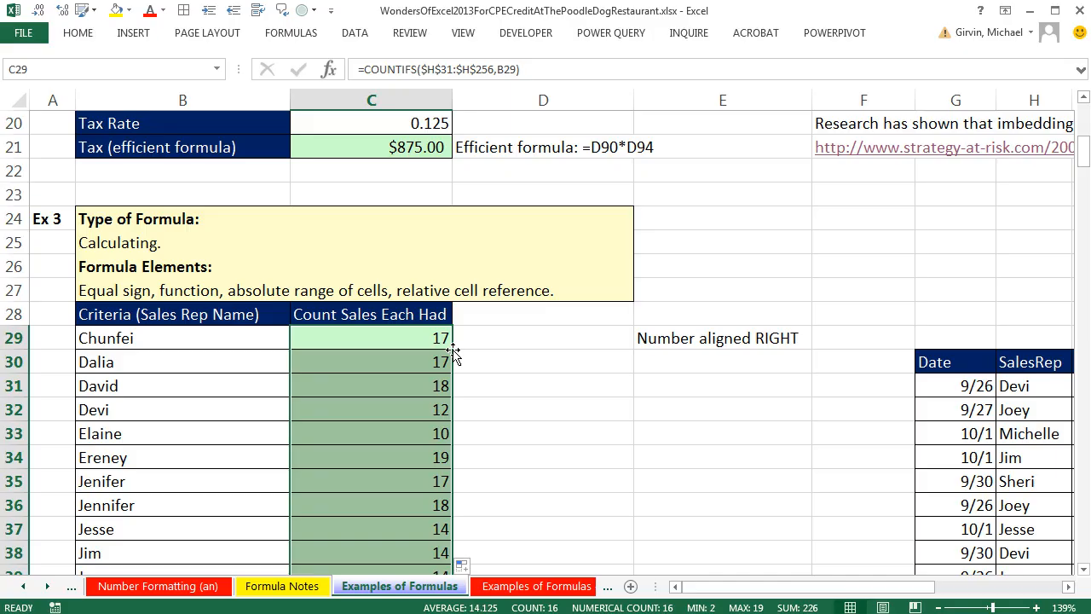
{"action": "scroll", "coordinate": [453, 354], "scroll_direction": "down", "scroll_amount": 3}
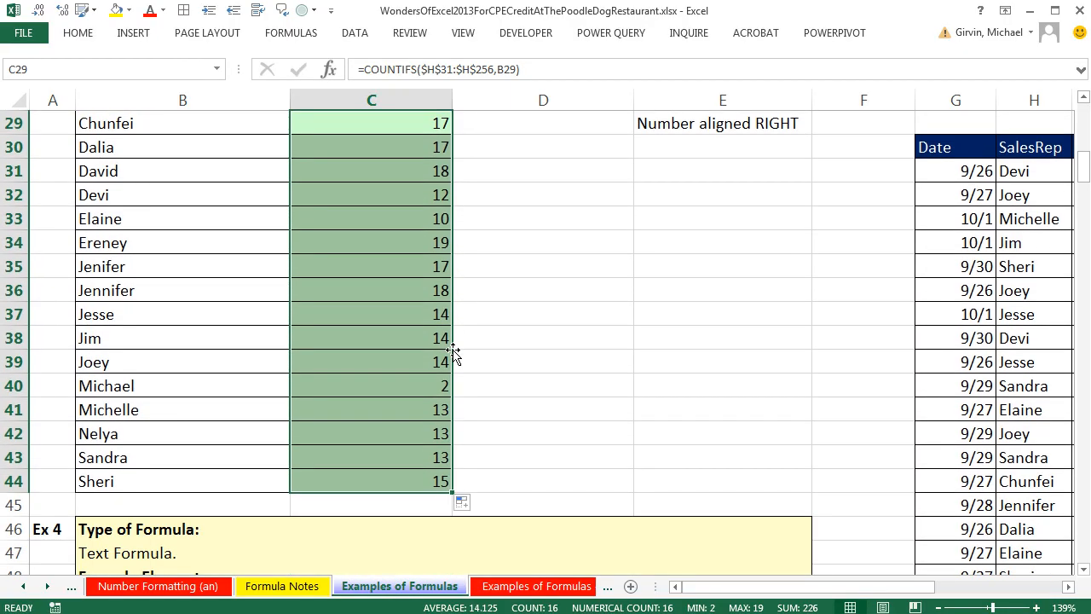
{"action": "left_click", "coordinate": [390, 482]}
{"action": "key", "text": "F2"}
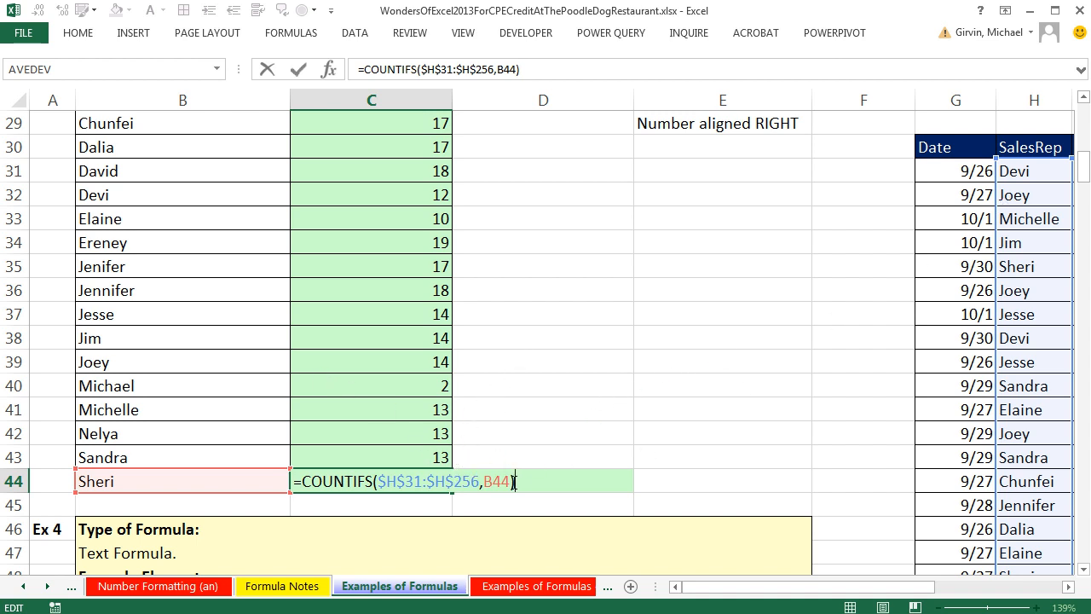
{"action": "key", "text": "ctrl+Return"}
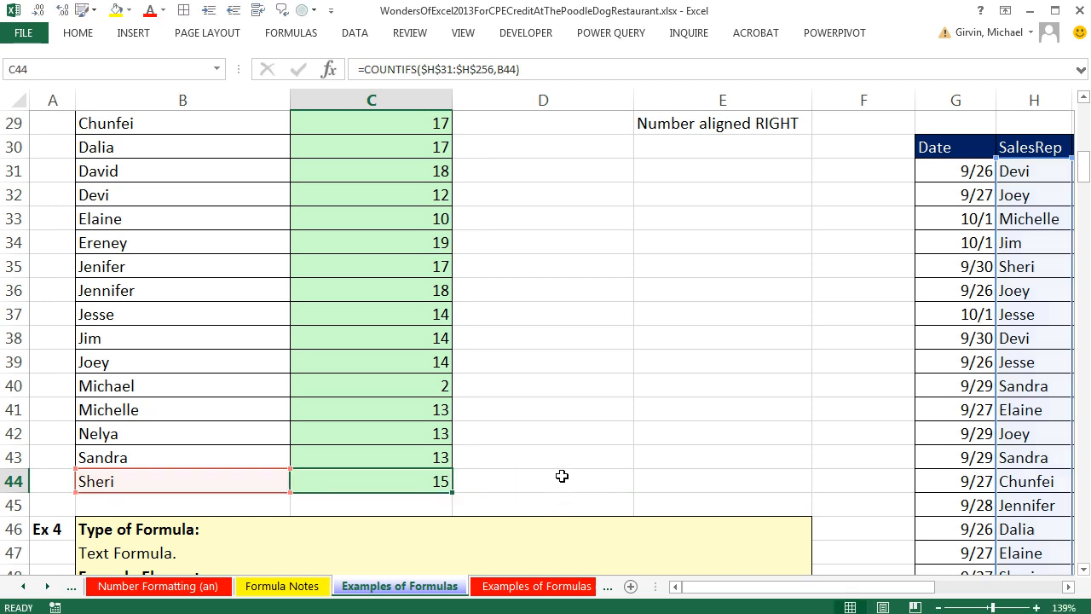
Inspect the absolute range and relative criteria reference in the C29 COUNTIFS formula without changing it
{"action": "scroll", "coordinate": [477, 341], "scroll_direction": "up", "scroll_amount": 2}
{"action": "double_click", "coordinate": [396, 265]}
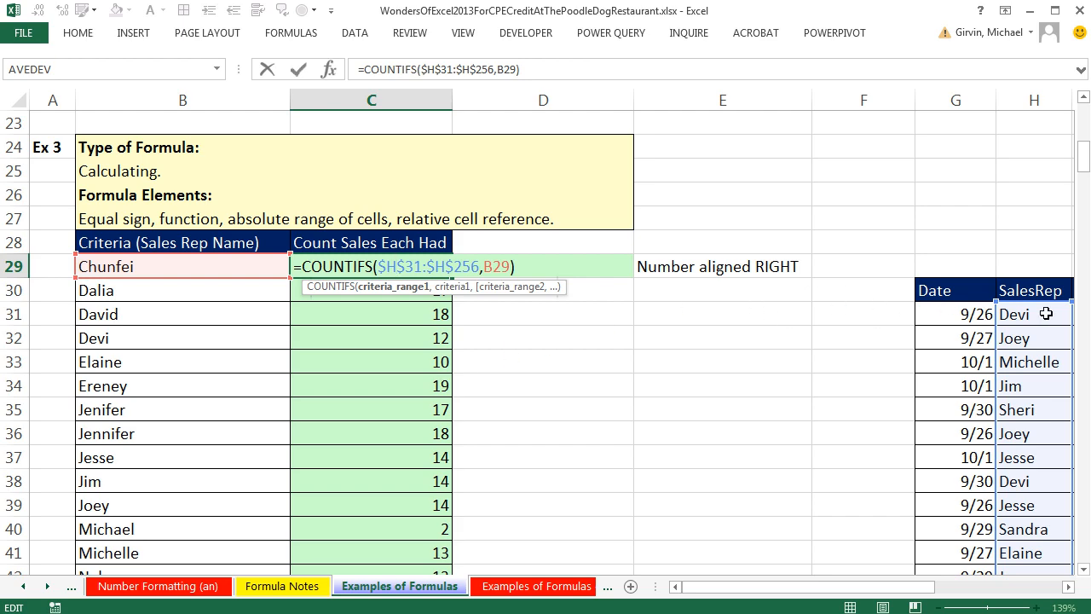
{"action": "key", "text": "Escape"}
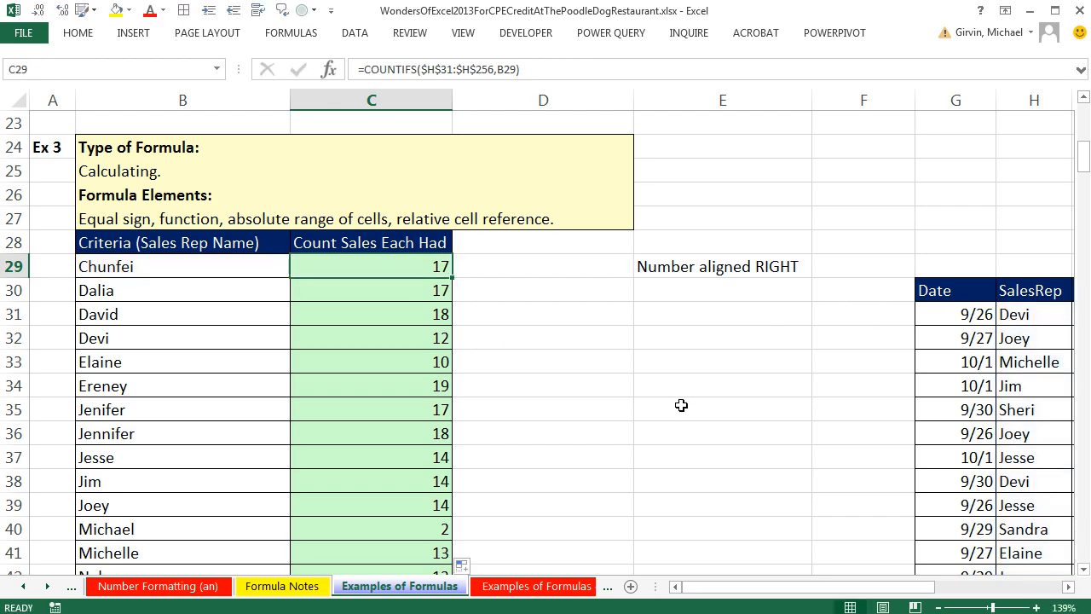
Look over the formula types and formula element notes of the examples from the start of the sheet to Ex 5
{"action": "scroll", "coordinate": [680, 405], "scroll_direction": "down", "scroll_amount": 6}
{"action": "scroll", "coordinate": [680, 405], "scroll_direction": "down", "scroll_amount": 1}
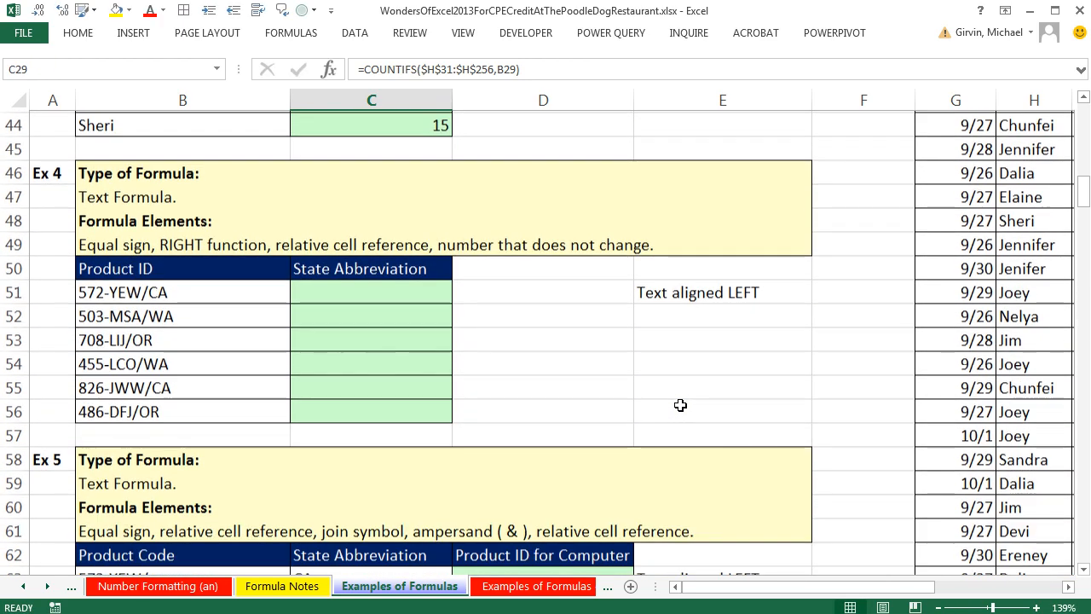
{"action": "scroll", "coordinate": [680, 405], "scroll_direction": "up", "scroll_amount": 7}
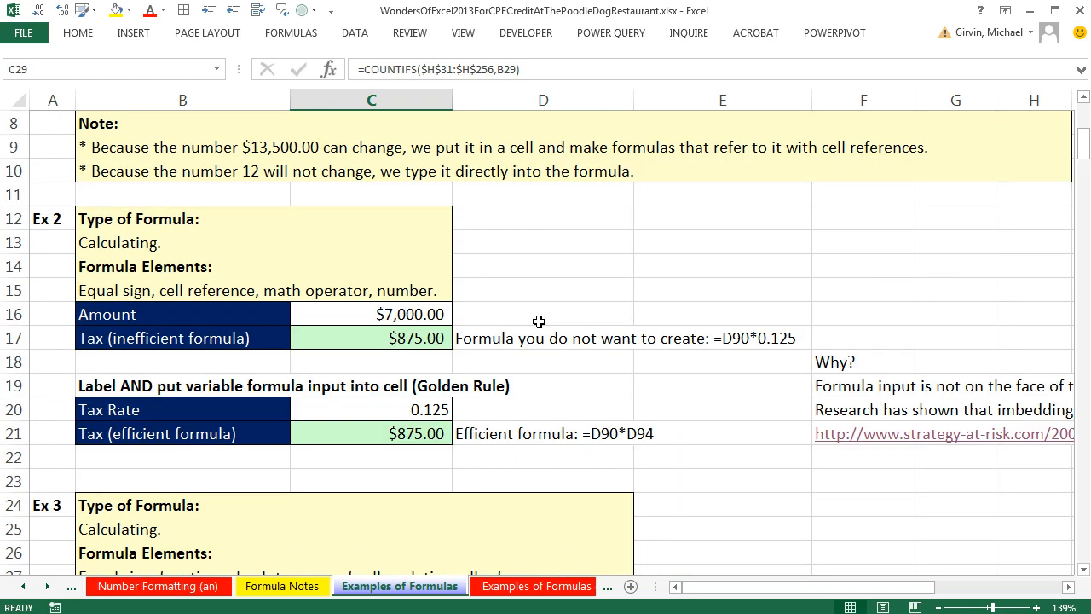
{"action": "scroll", "coordinate": [537, 319], "scroll_direction": "up", "scroll_amount": 6}
{"action": "scroll", "coordinate": [547, 346], "scroll_direction": "down", "scroll_amount": 12}
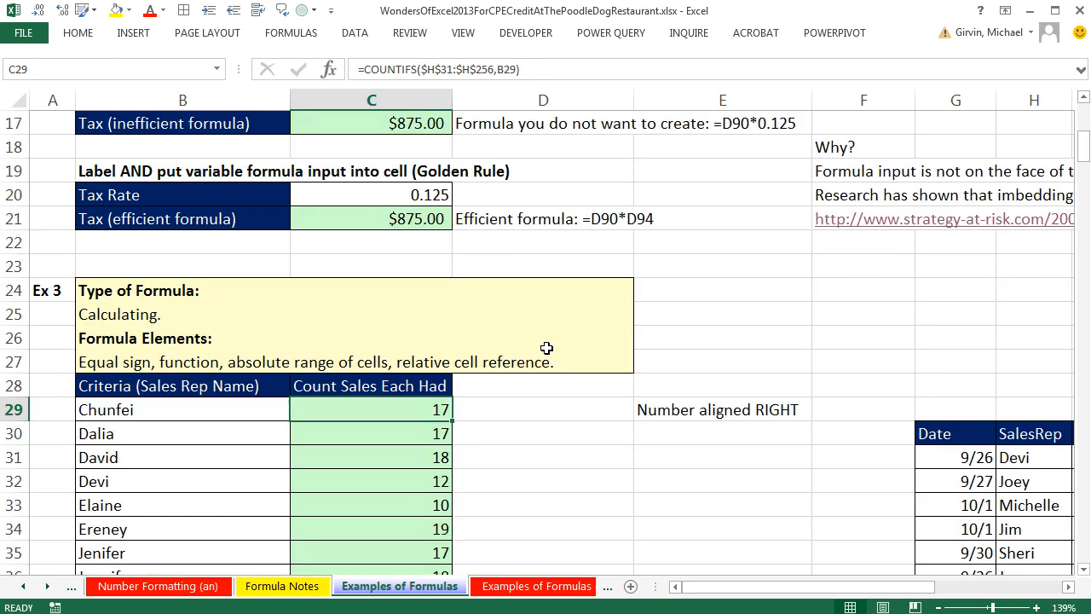
{"action": "scroll", "coordinate": [547, 348], "scroll_direction": "down", "scroll_amount": 2}
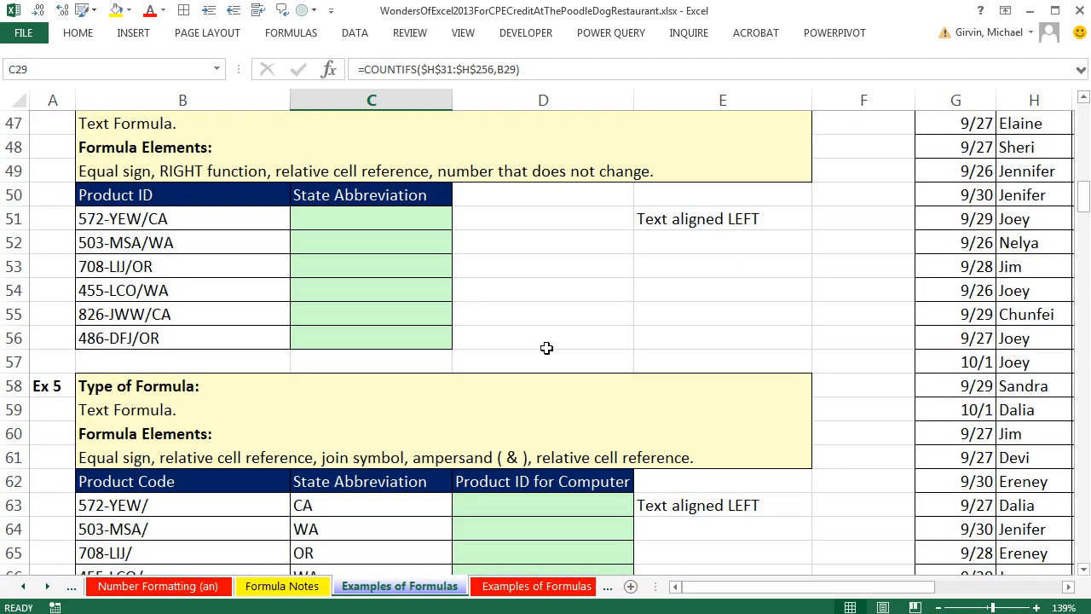
Extract the state abbreviation from the first product ID in C51 with =RIGHT(B51,2)
{"action": "left_click", "coordinate": [1083, 97]}
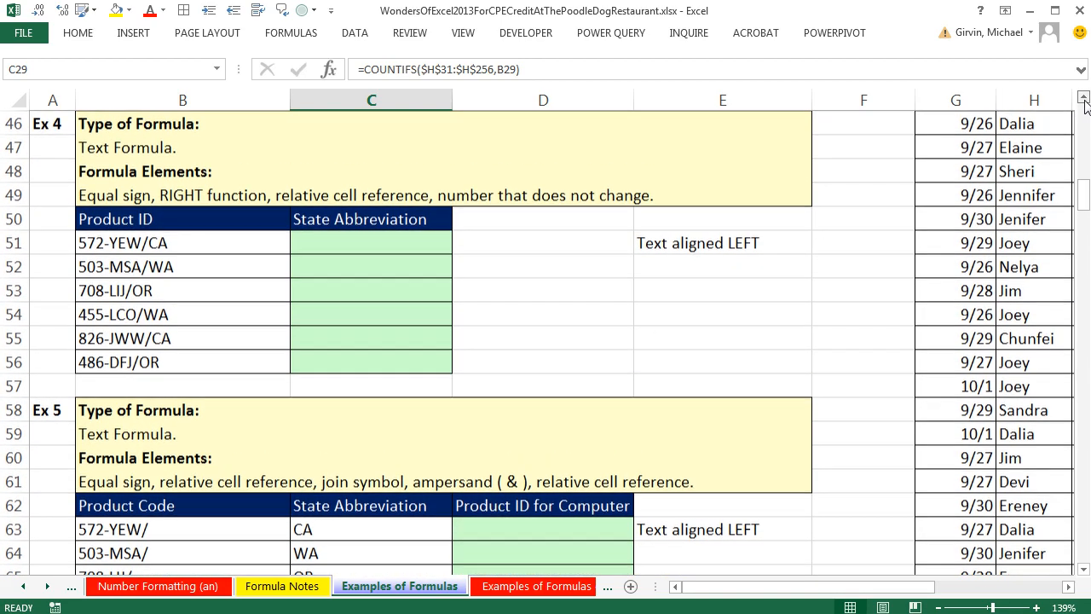
{"action": "left_click", "coordinate": [1084, 97]}
{"action": "left_click", "coordinate": [360, 270]}
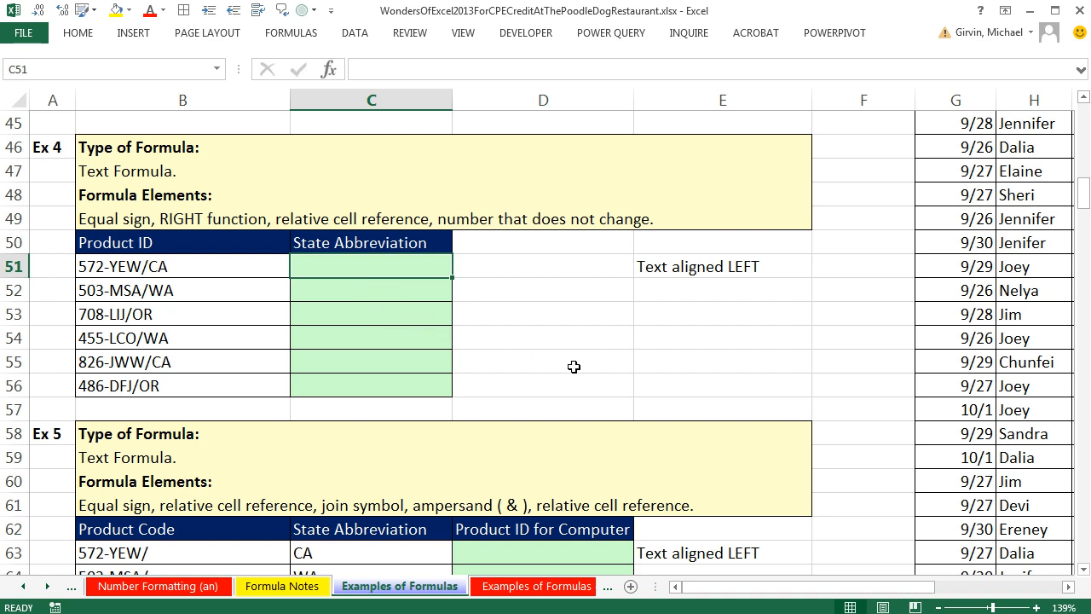
{"action": "type", "text": "=right"}
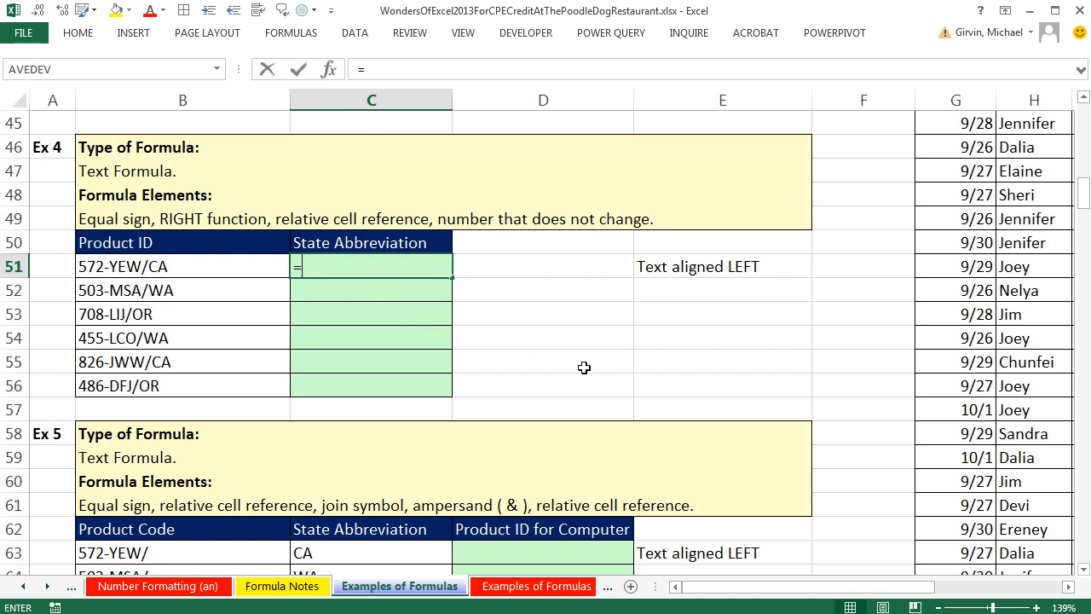
{"action": "key", "text": "Tab"}
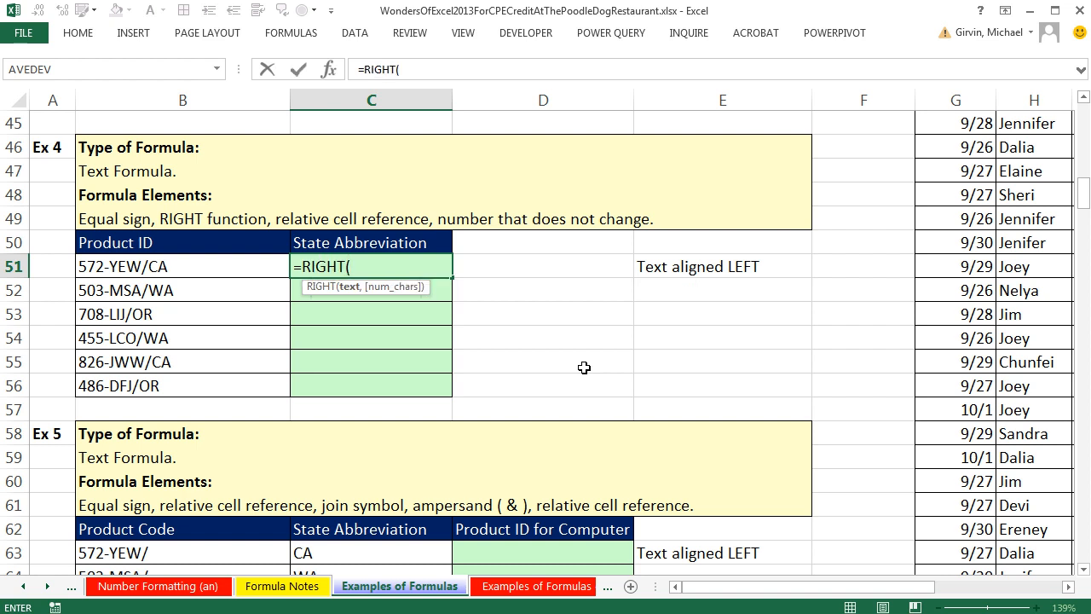
{"action": "left_click", "coordinate": [207, 269]}
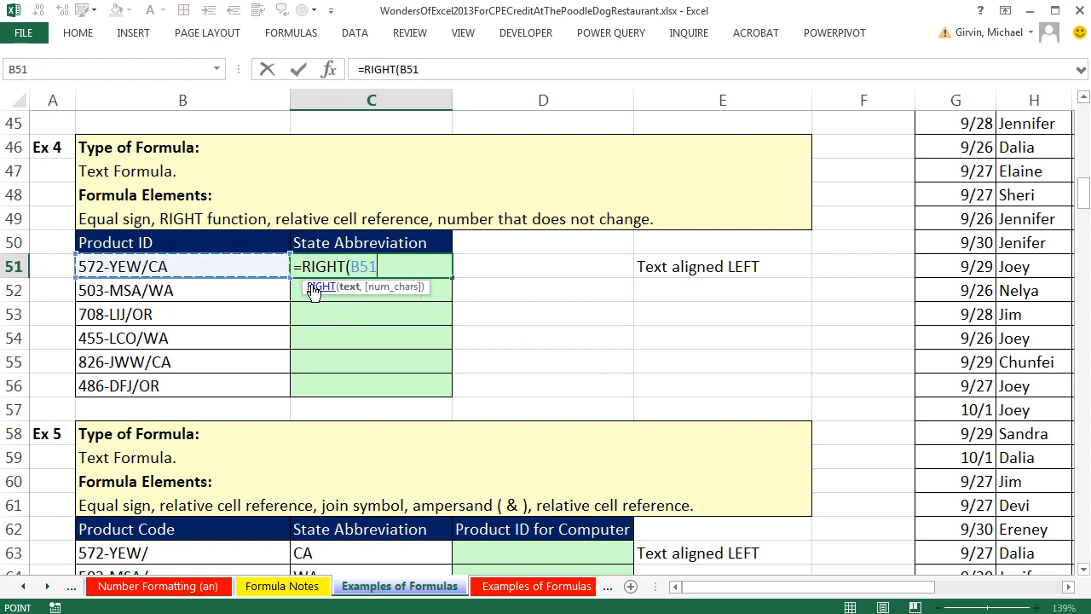
{"action": "type", "text": ","}
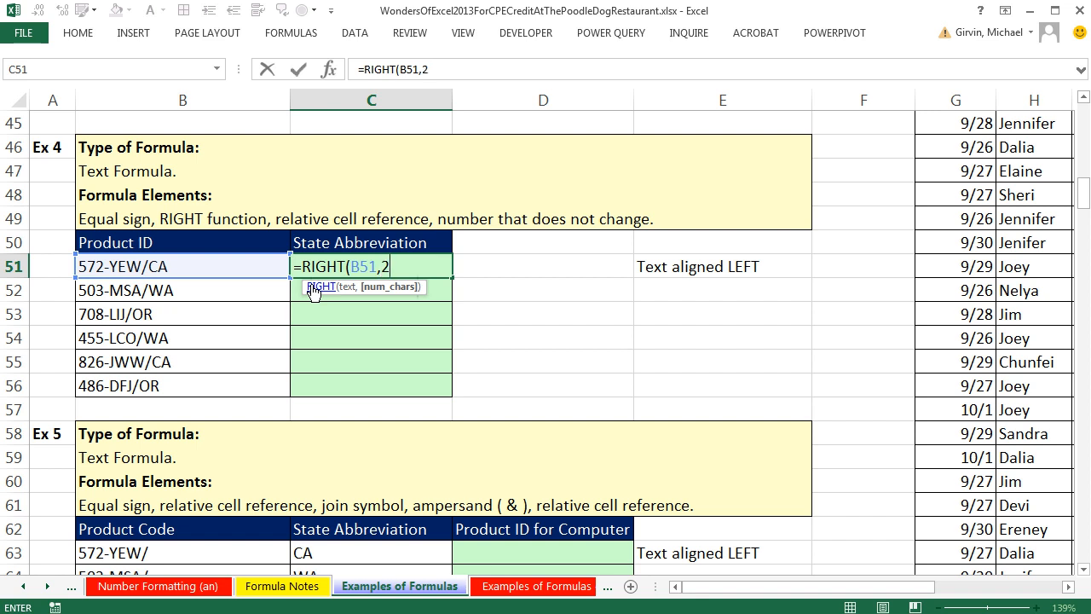
{"action": "type", "text": "2)"}
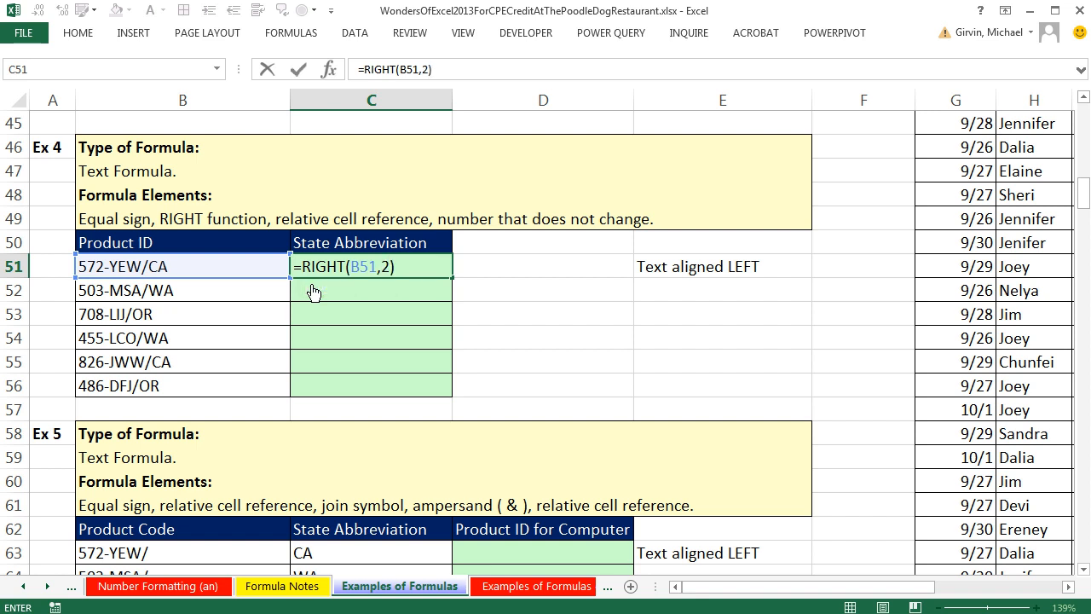
{"action": "key", "text": "ctrl+Return"}
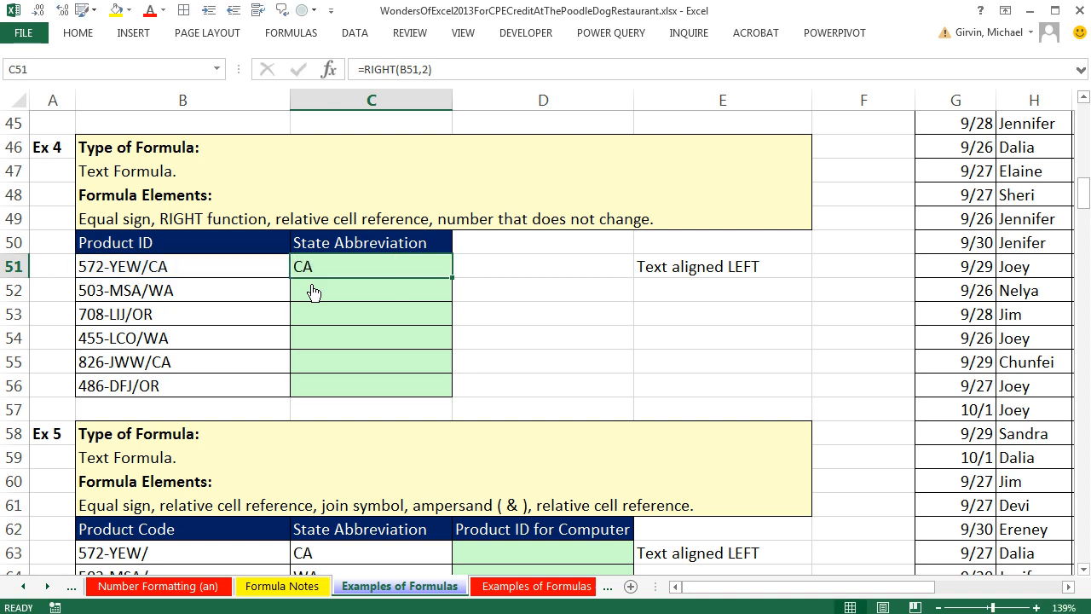
Copy the RIGHT formula down through C56 and check the cell reference in the last cell
{"action": "double_click", "coordinate": [451, 277]}
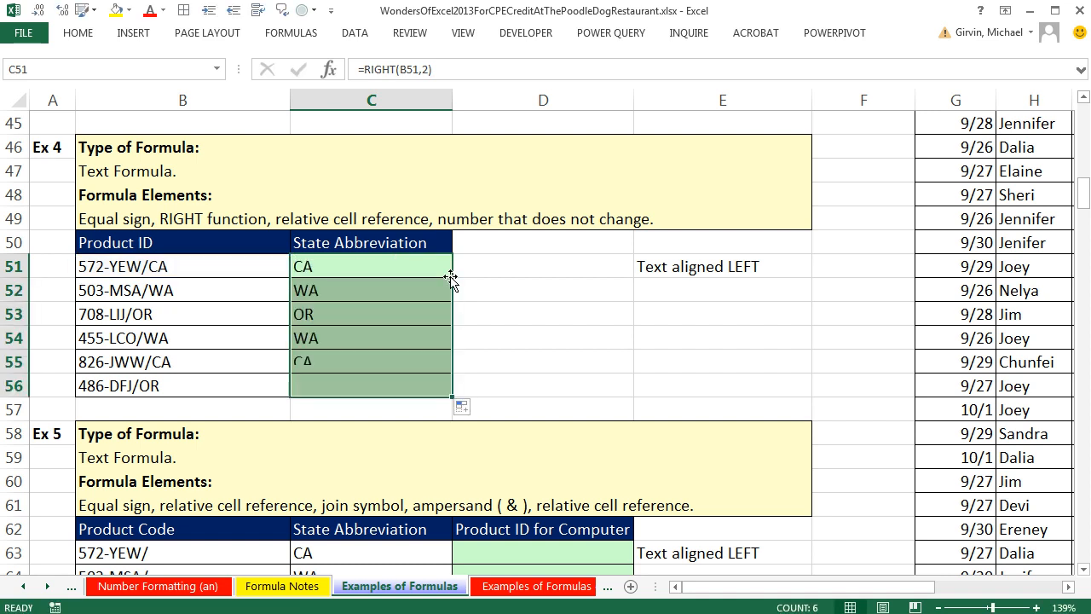
{"action": "left_click", "coordinate": [345, 385]}
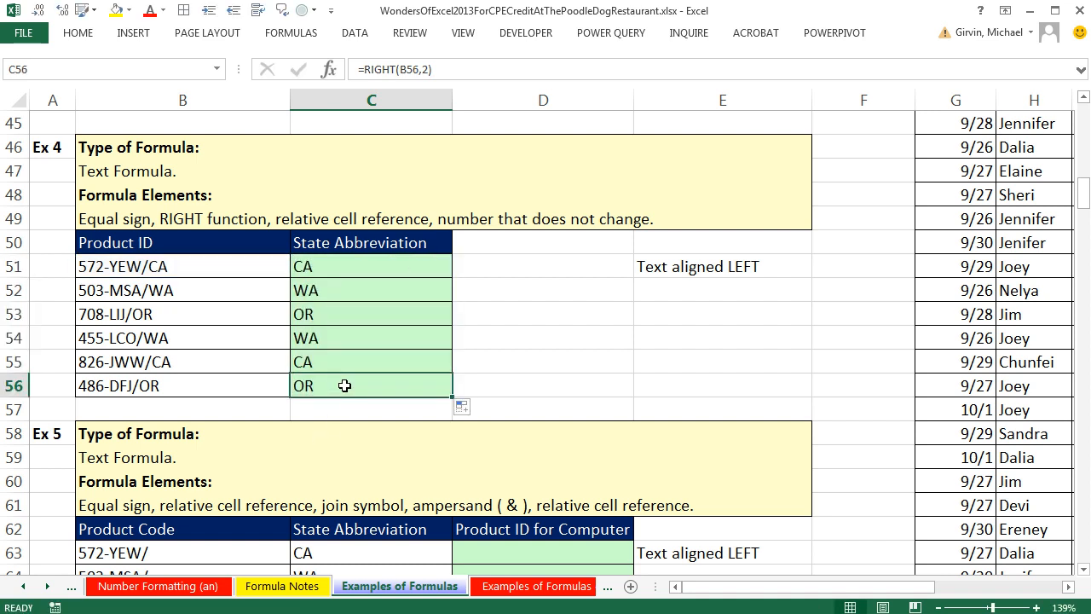
{"action": "key", "text": "F2"}
{"action": "key", "text": "Escape"}
Join the first product code and state abbreviation in D63 of Ex 5 with =B63&C63
{"action": "scroll", "coordinate": [492, 406], "scroll_direction": "down", "scroll_amount": 4}
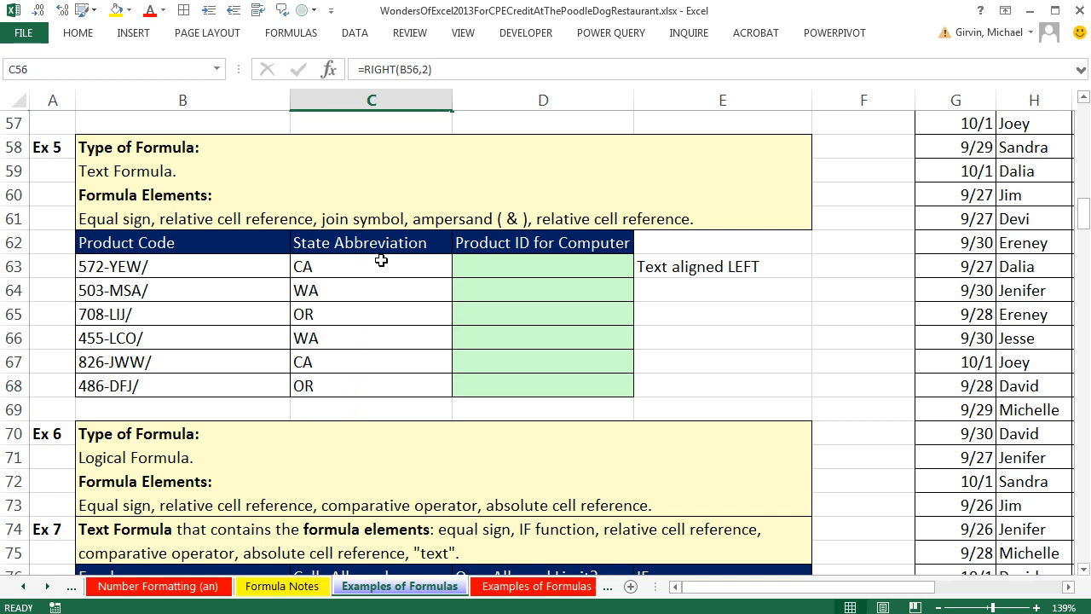
{"action": "left_click", "coordinate": [516, 269]}
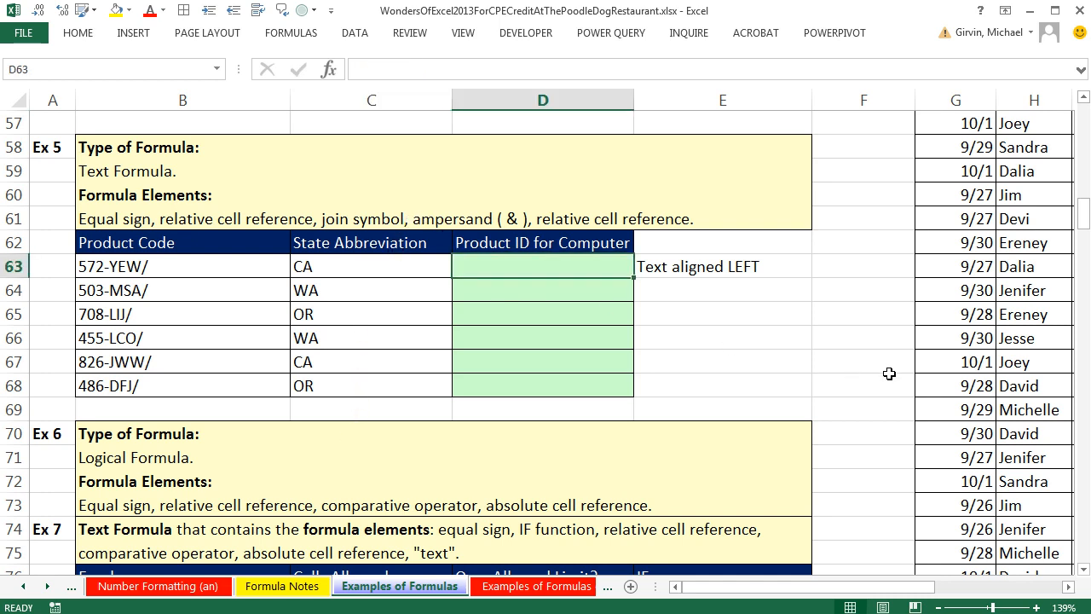
{"action": "type", "text": "="}
{"action": "key", "text": "Left"}
{"action": "key", "text": "Left"}
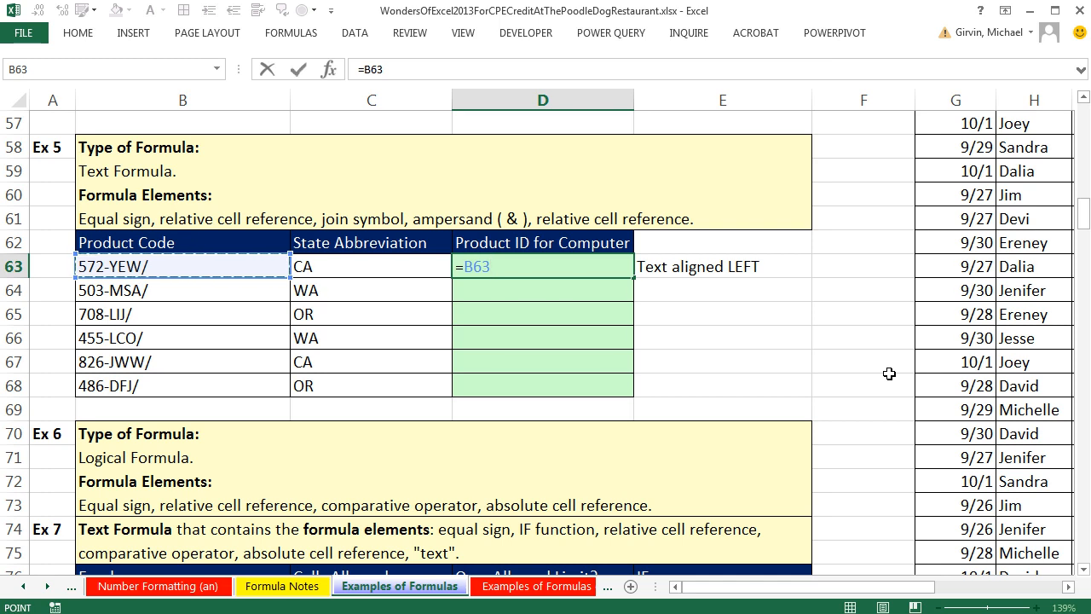
{"action": "type", "text": "&"}
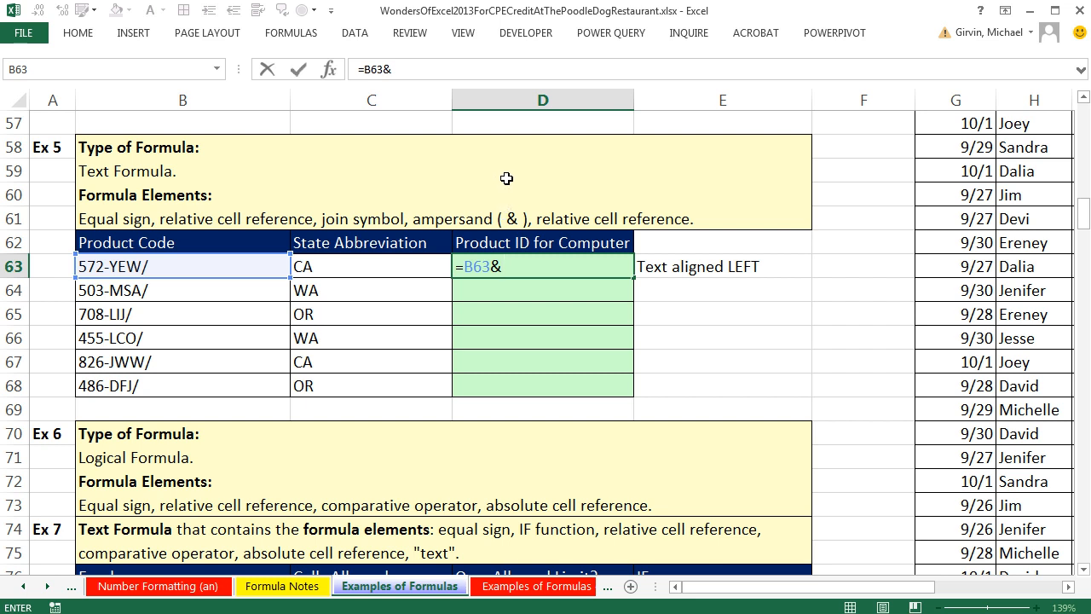
{"action": "left_click", "coordinate": [347, 266]}
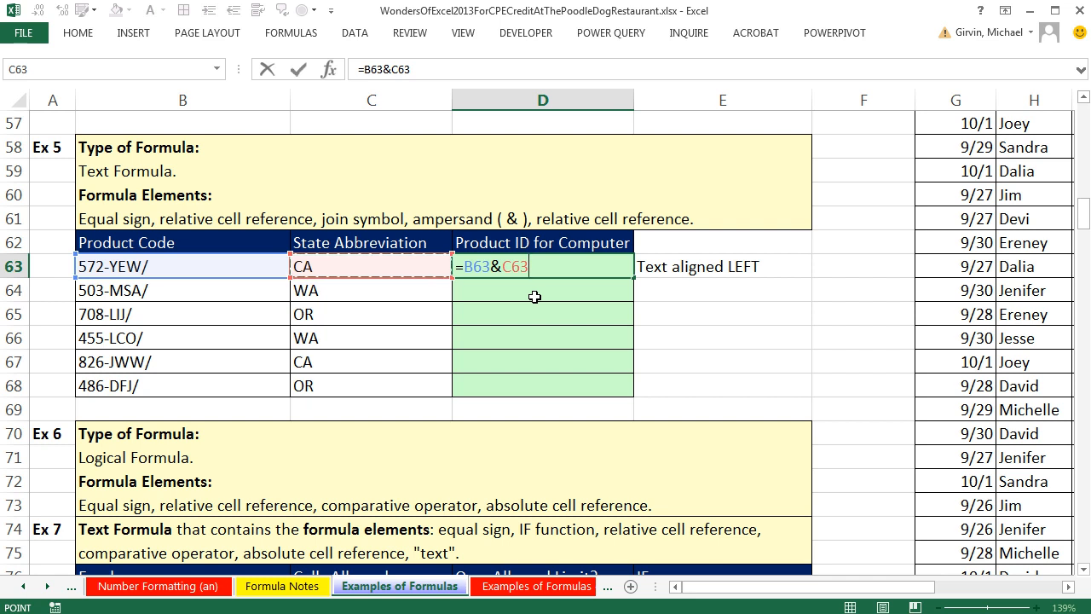
{"action": "key", "text": "ctrl+Return"}
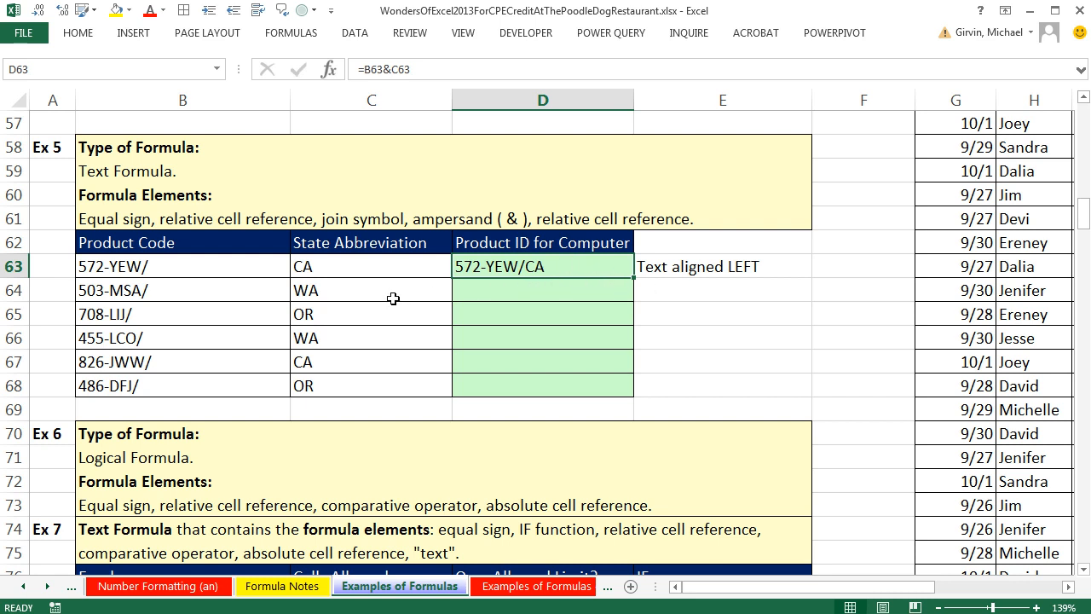
Copy the joining formula down through D68 and check the cell references in the last cell
{"action": "double_click", "coordinate": [634, 278]}
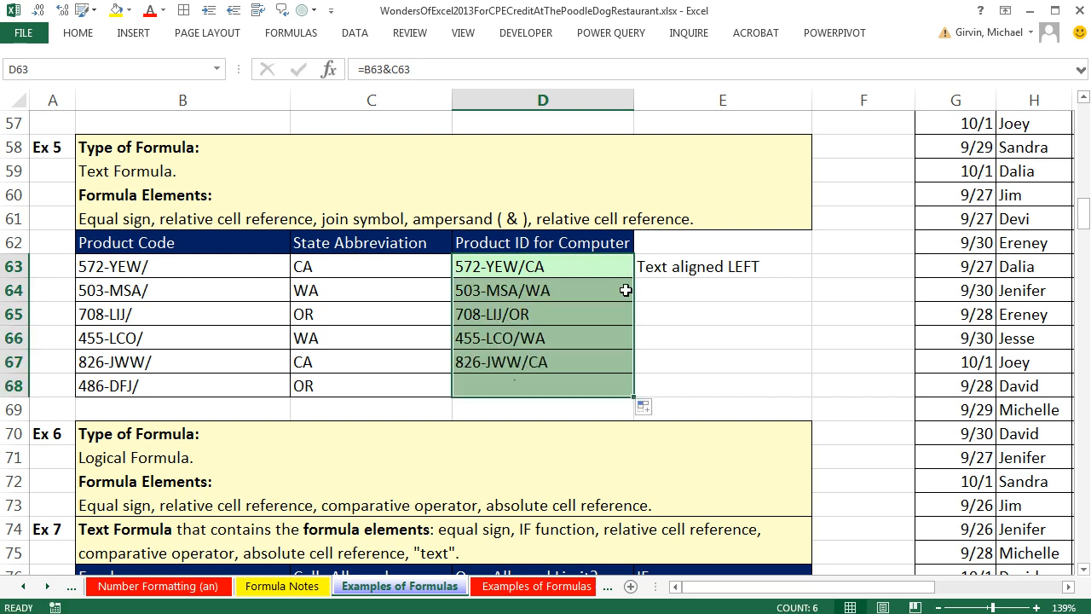
{"action": "left_click", "coordinate": [532, 385]}
{"action": "key", "text": "F2"}
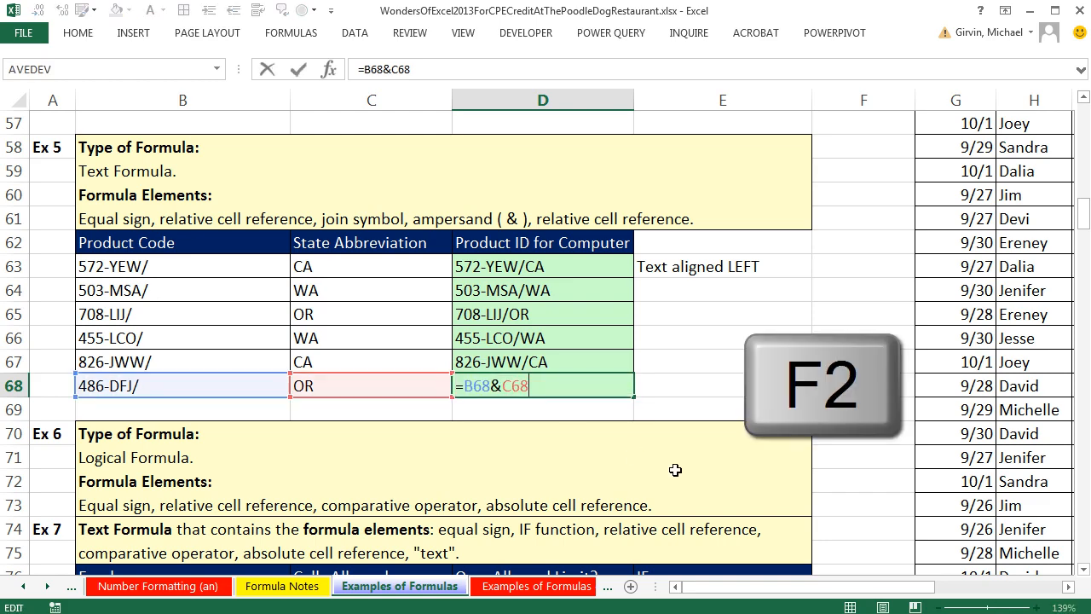
{"action": "key", "text": "Escape"}
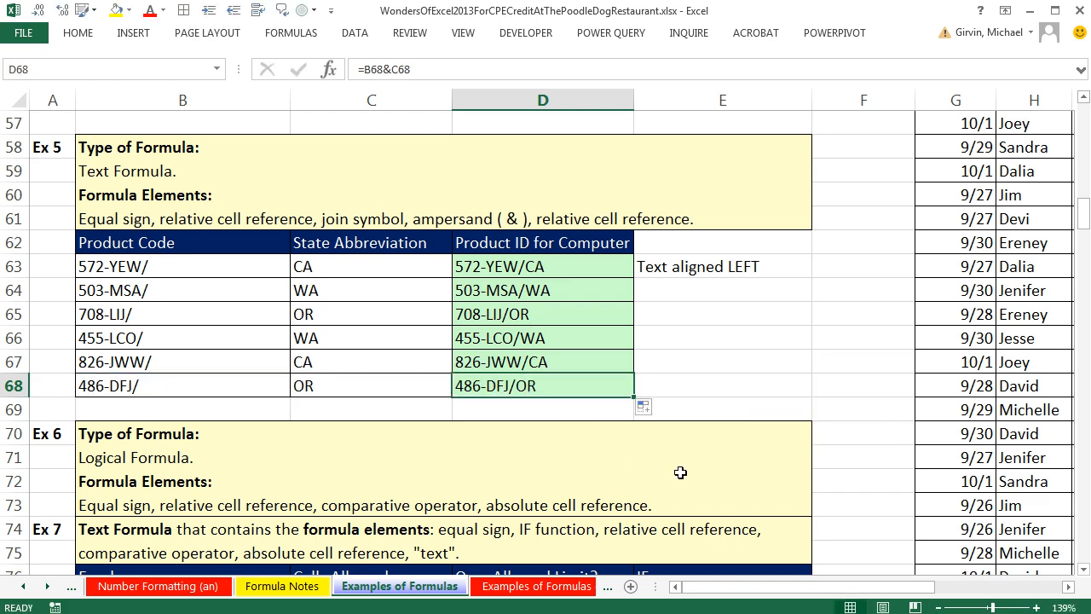
Test in D77 whether the first employee's calls exceed the maximum calls allowed with =C77>$C$86
{"action": "scroll", "coordinate": [693, 466], "scroll_direction": "down", "scroll_amount": 4}
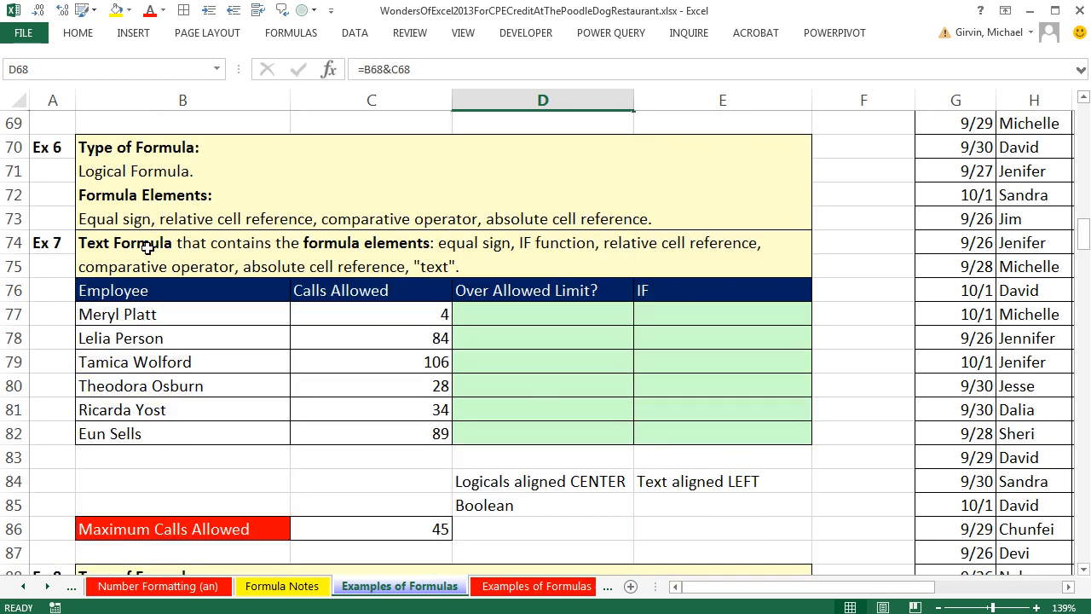
{"action": "left_click", "coordinate": [479, 320]}
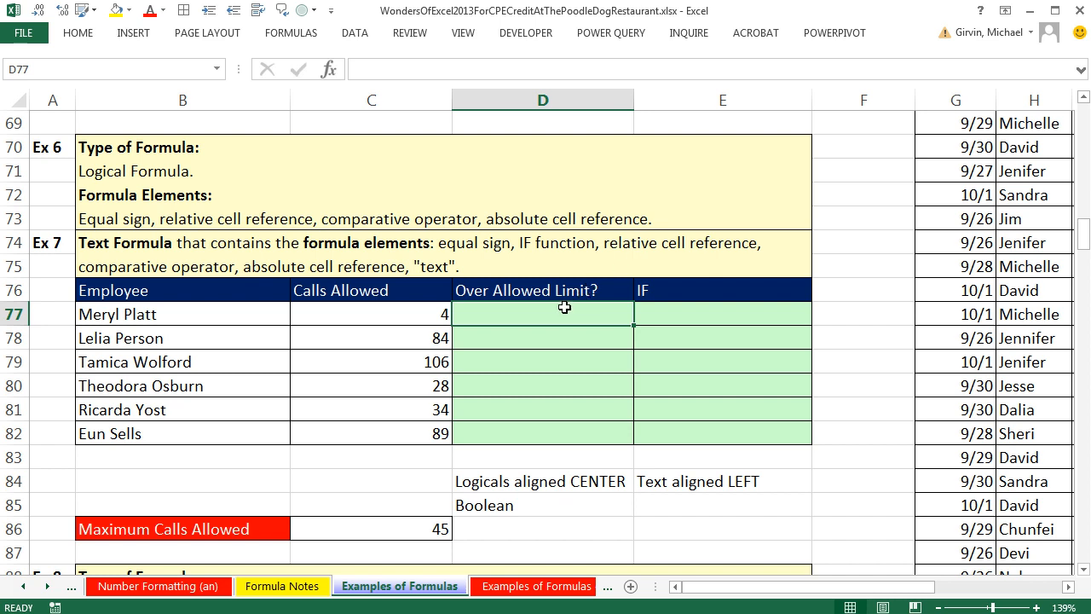
{"action": "type", "text": "="}
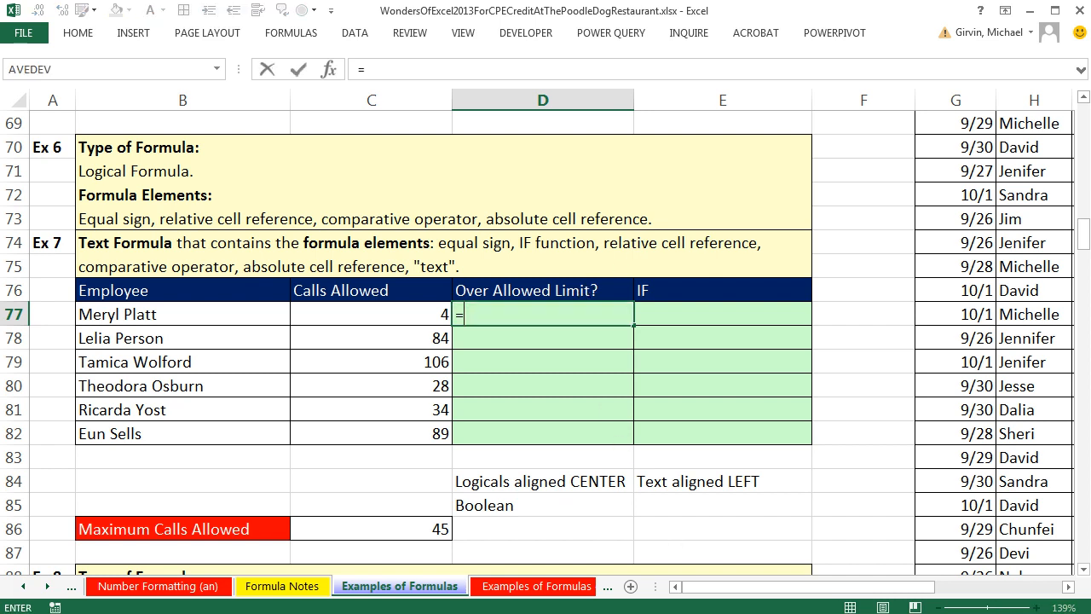
{"action": "key", "text": "Left"}
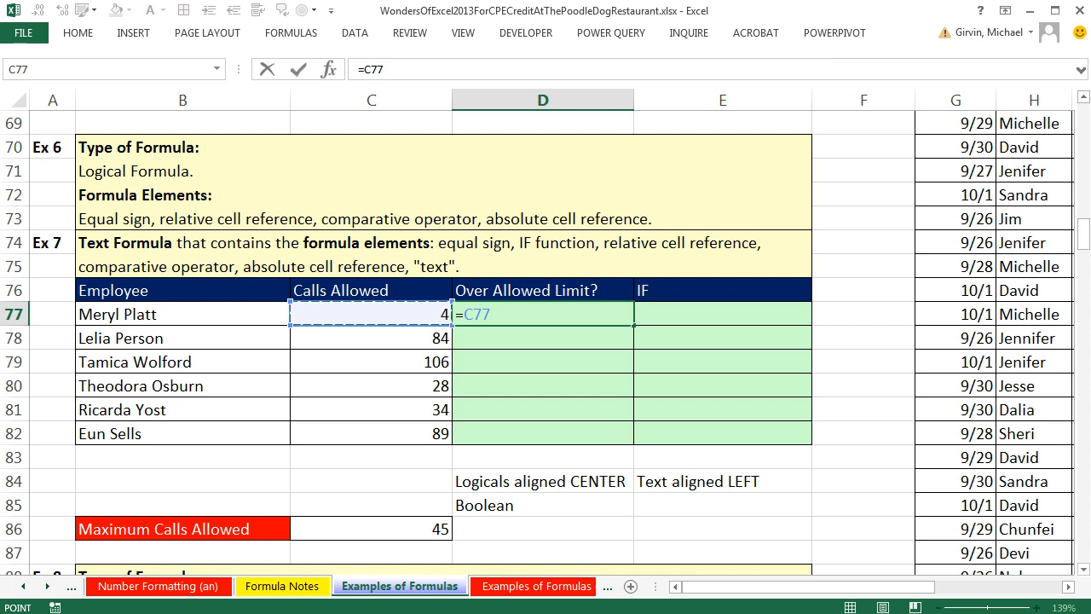
{"action": "type", "text": ">"}
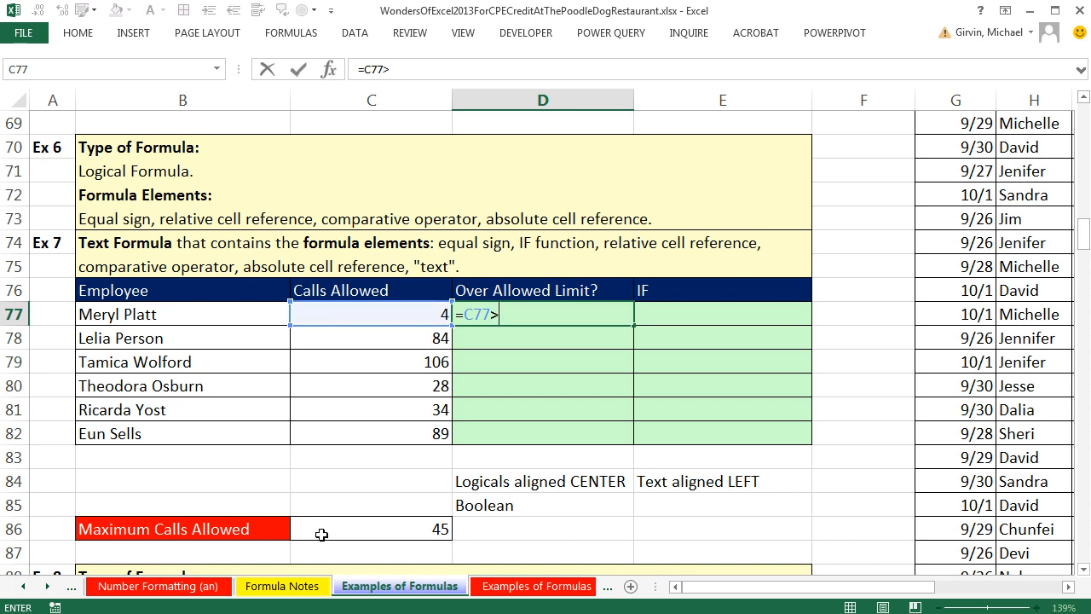
{"action": "left_click", "coordinate": [349, 526]}
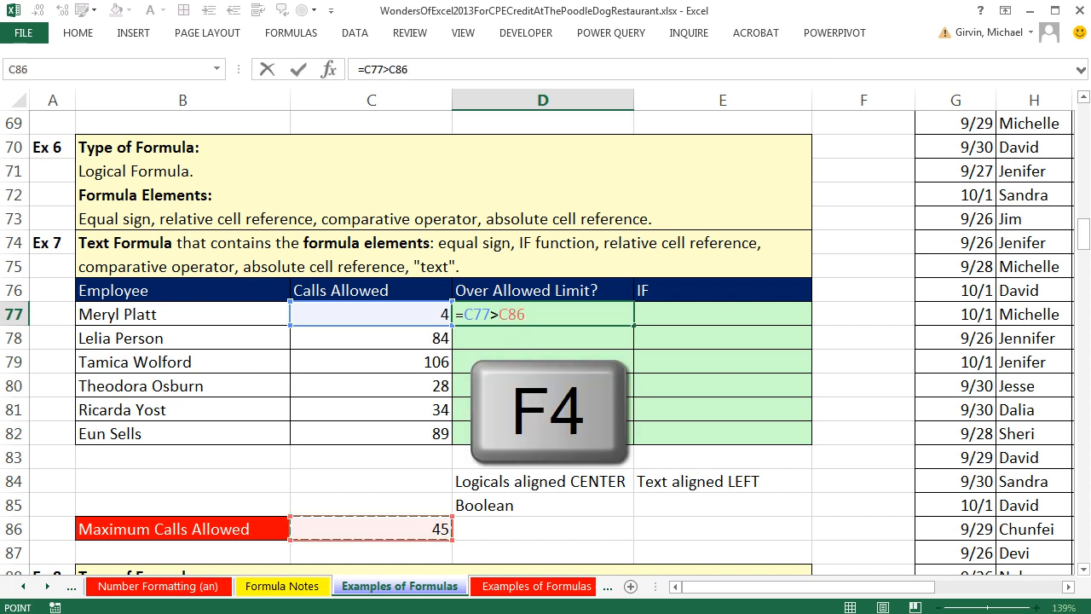
{"action": "key", "text": "F4"}
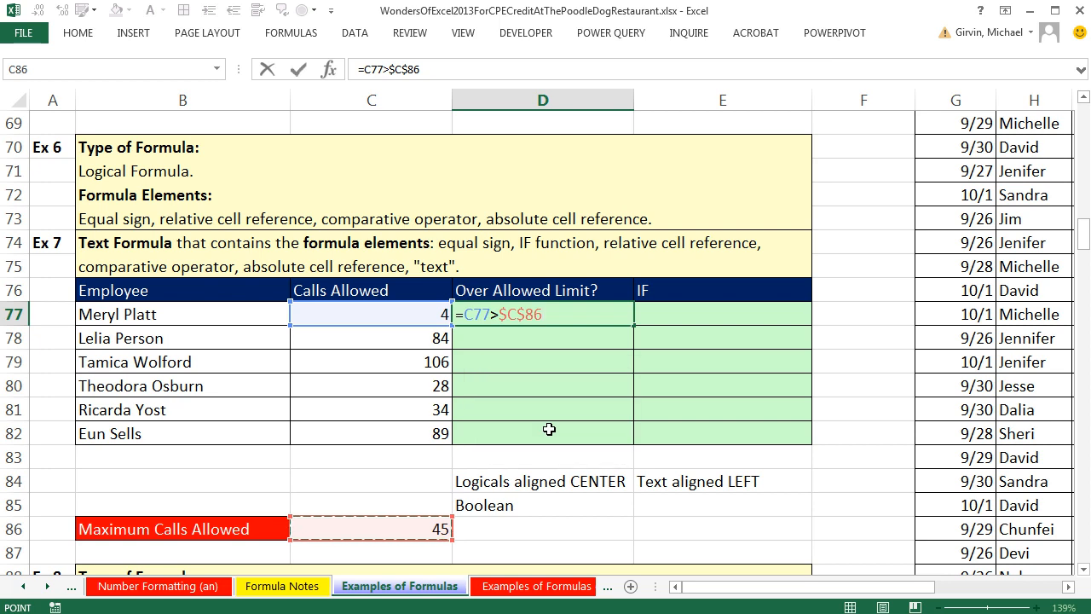
{"action": "left_click", "coordinate": [501, 315]}
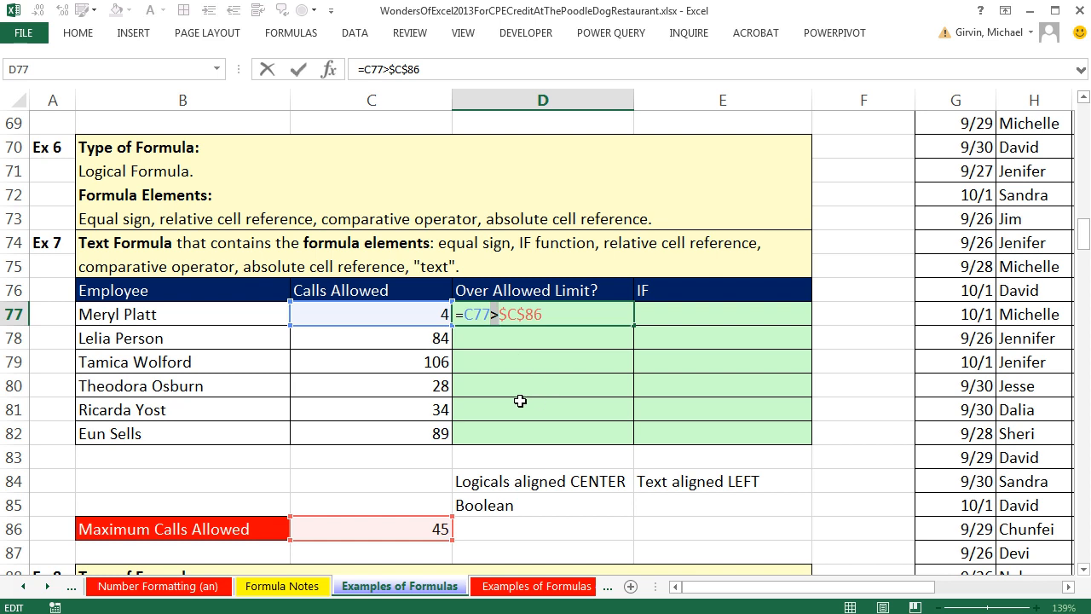
{"action": "key", "text": "ctrl+Return"}
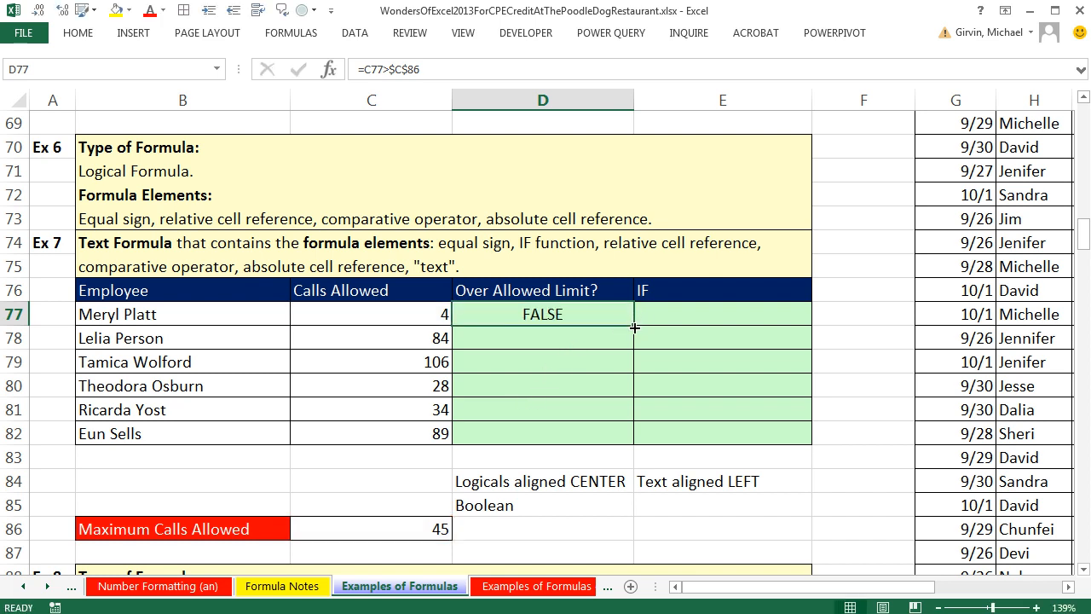
Copy the logical formula down through D82 and check the relative and absolute references in the last cell
{"action": "left_click_drag", "start_coordinate": [634, 327], "coordinate": [597, 433]}
{"action": "left_click", "coordinate": [594, 436]}
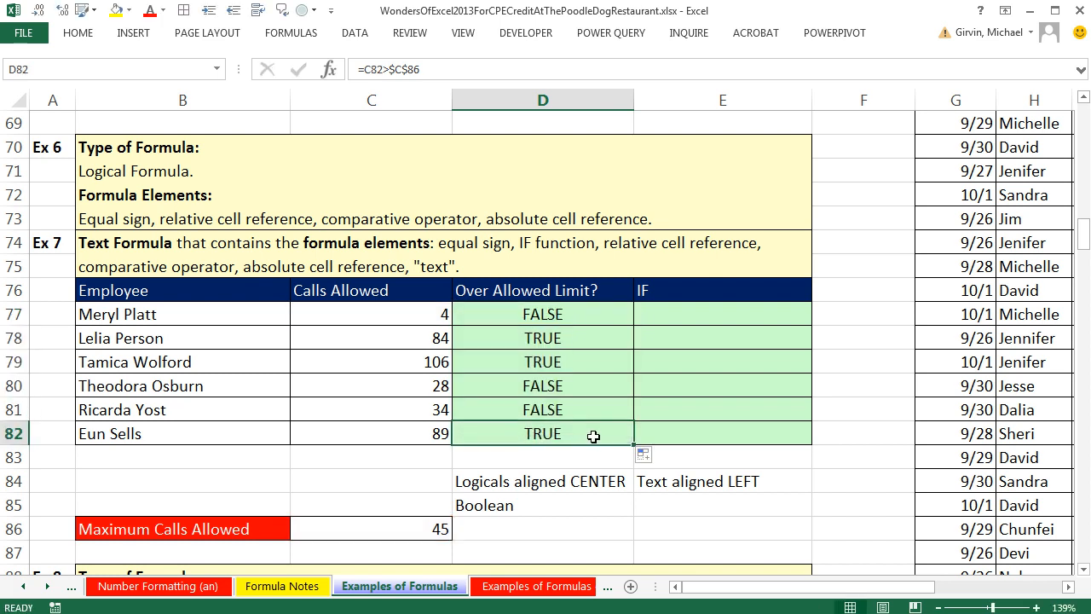
{"action": "key", "text": "F2"}
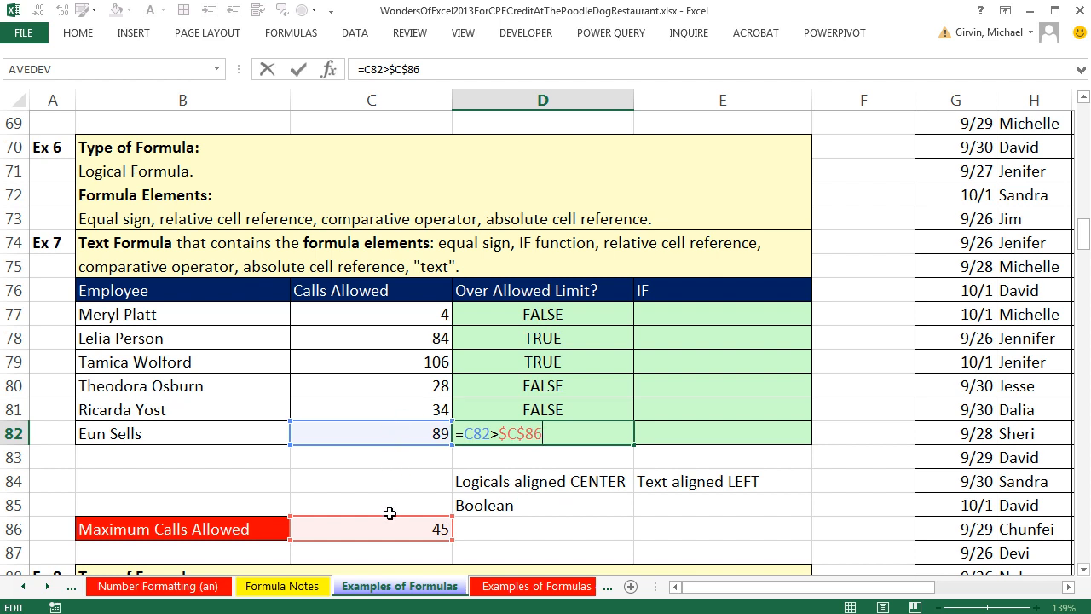
{"action": "key", "text": "ctrl+Return"}
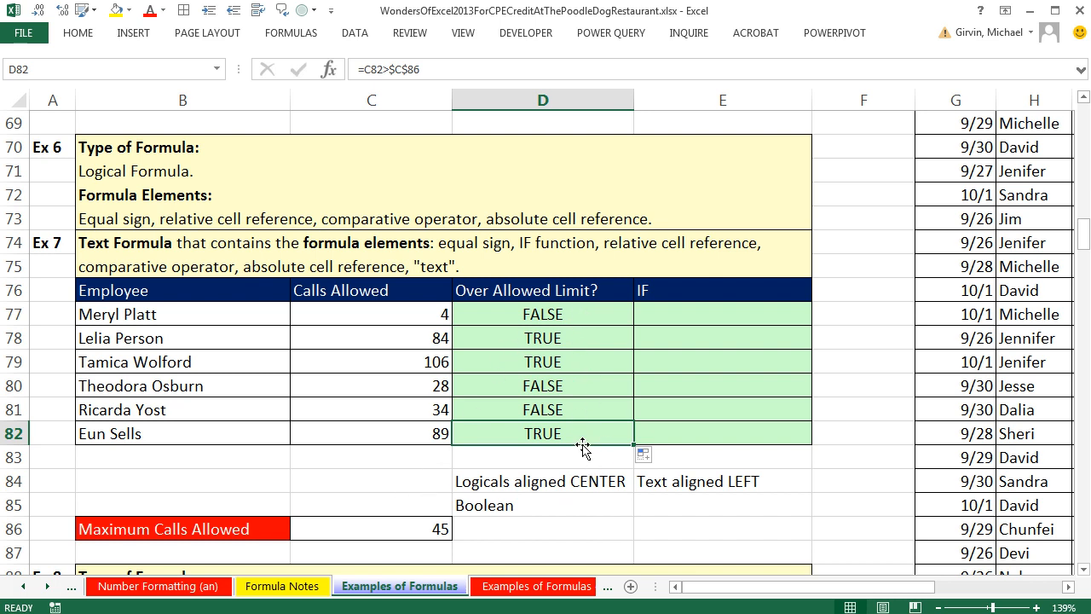
Start an IF function in E77, the first cell of the IF column in Ex 7
{"action": "left_click", "coordinate": [677, 317]}
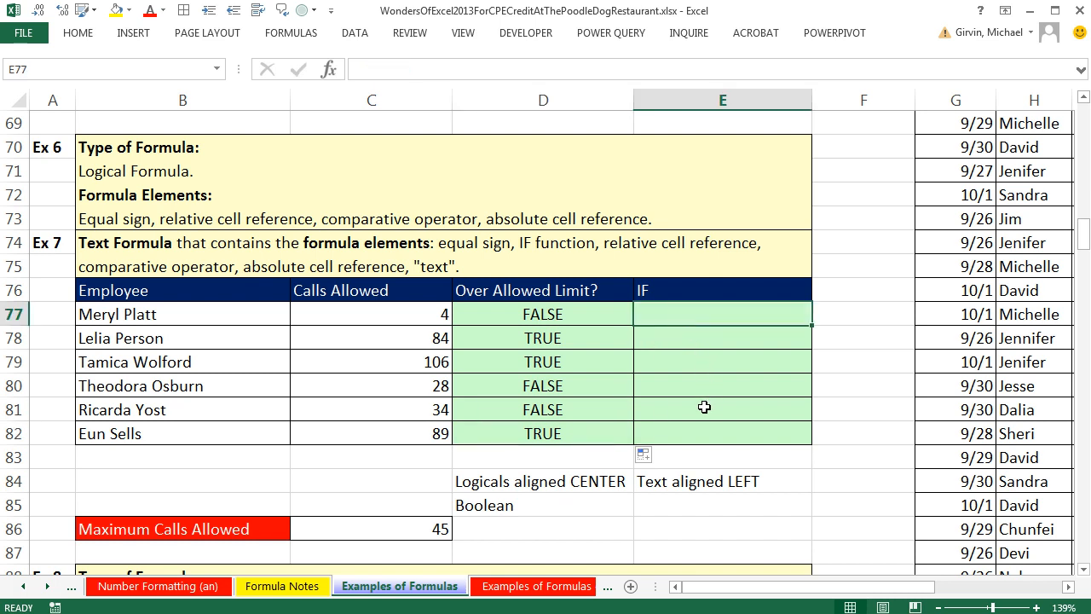
{"action": "type", "text": "=IF("}
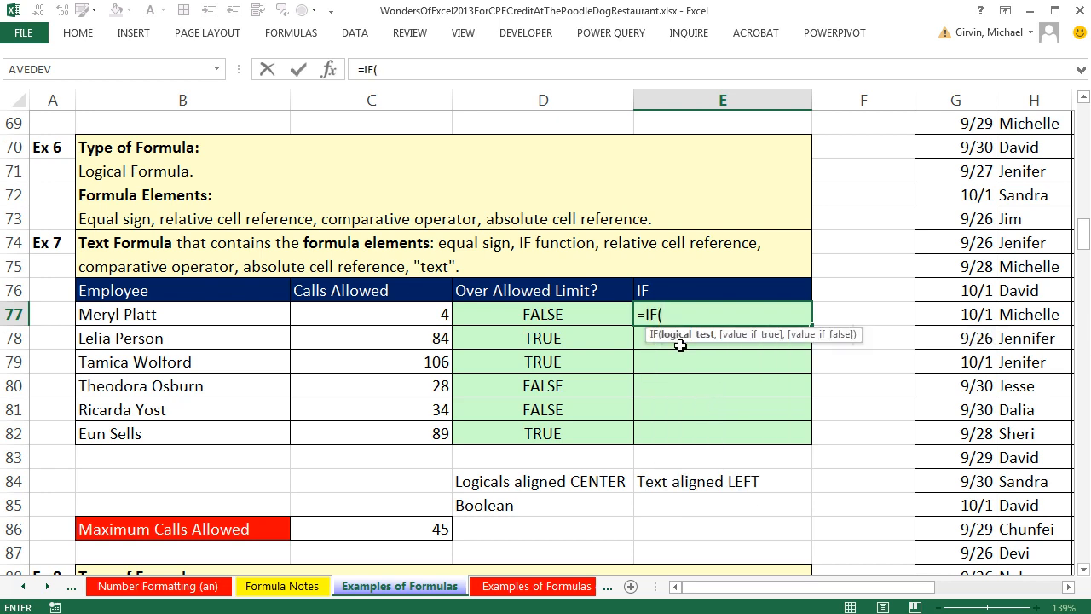
{"action": "left_click", "coordinate": [574, 313]}
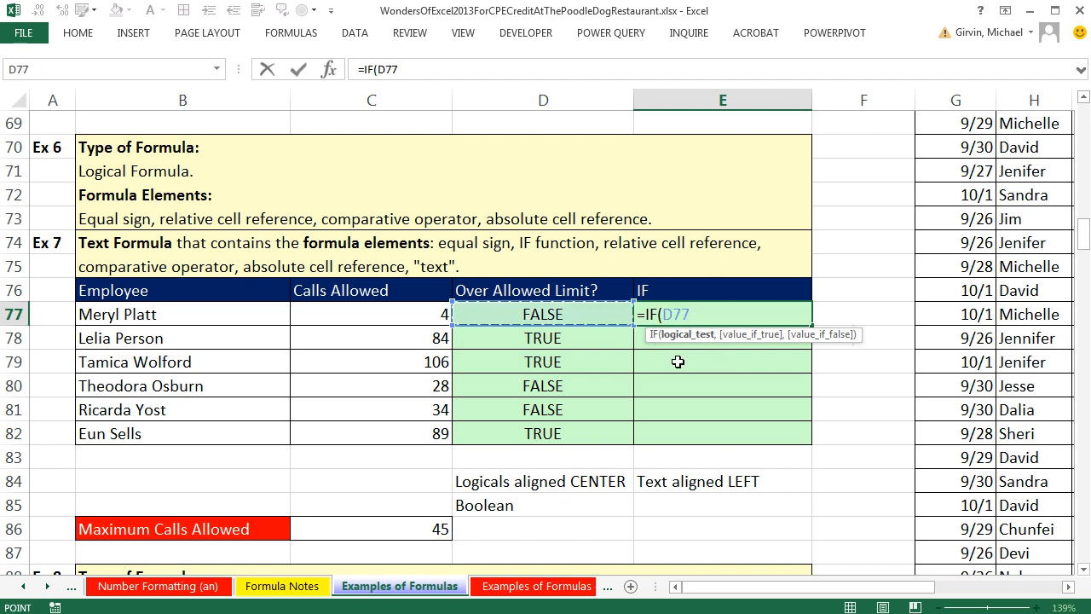
{"action": "key", "text": "BackSpace"}
{"action": "key", "text": "BackSpace"}
{"action": "key", "text": "BackSpace"}
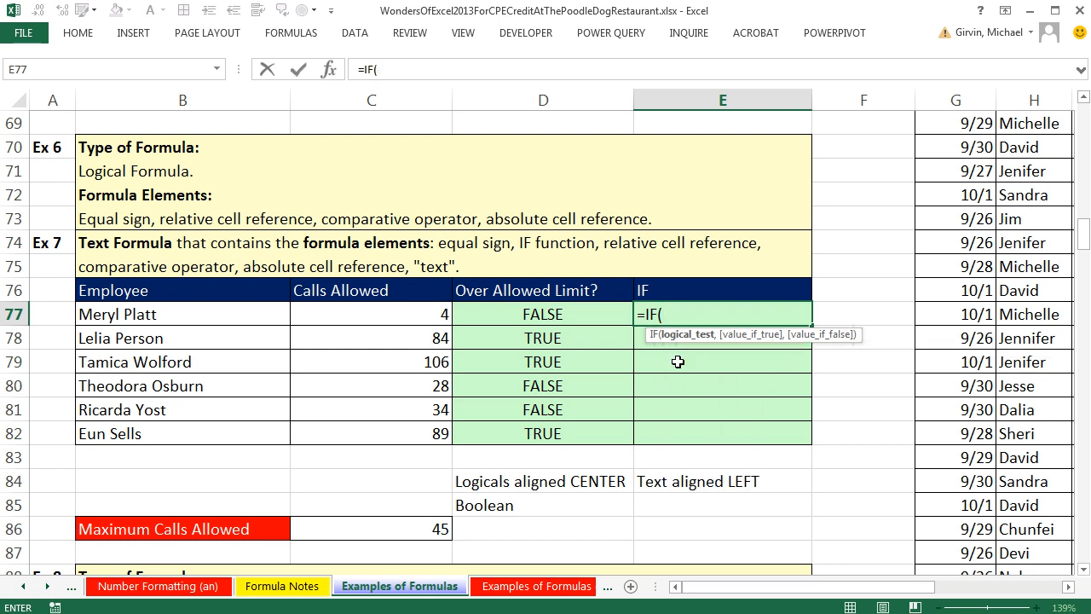
Enter C77>$C$86 as the IF function's logical test, check the argument's extent, and move on to the value-if-true argument
{"action": "left_click", "coordinate": [393, 322]}
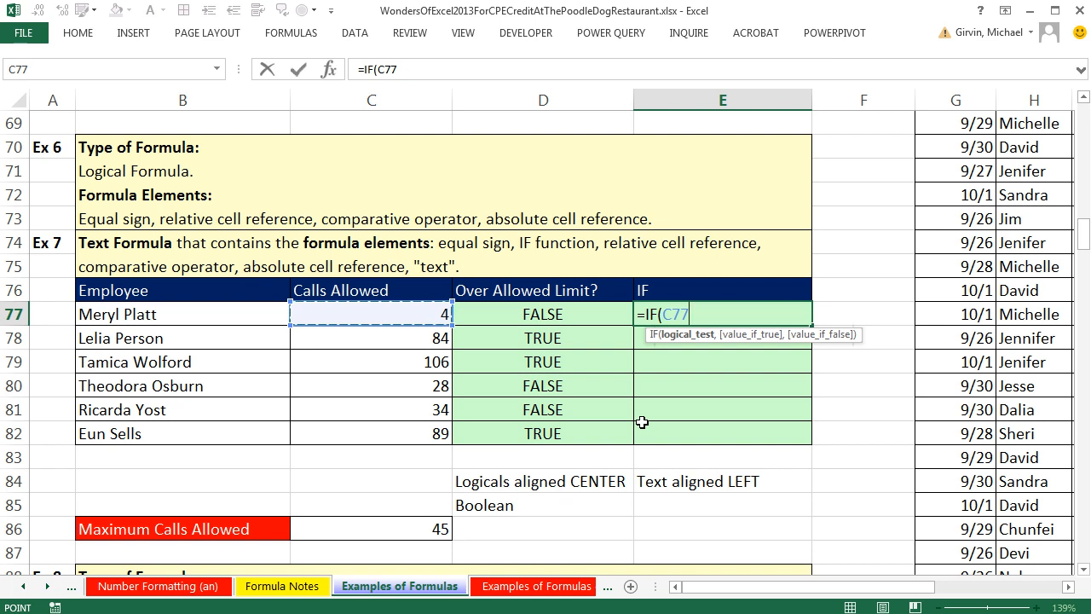
{"action": "type", "text": ">"}
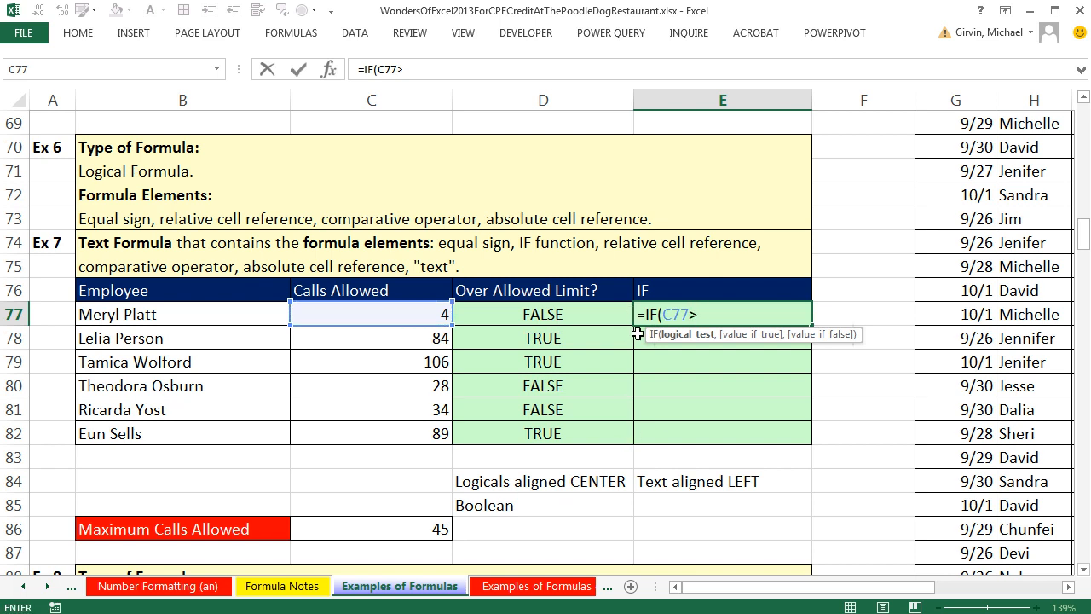
{"action": "left_click", "coordinate": [435, 530]}
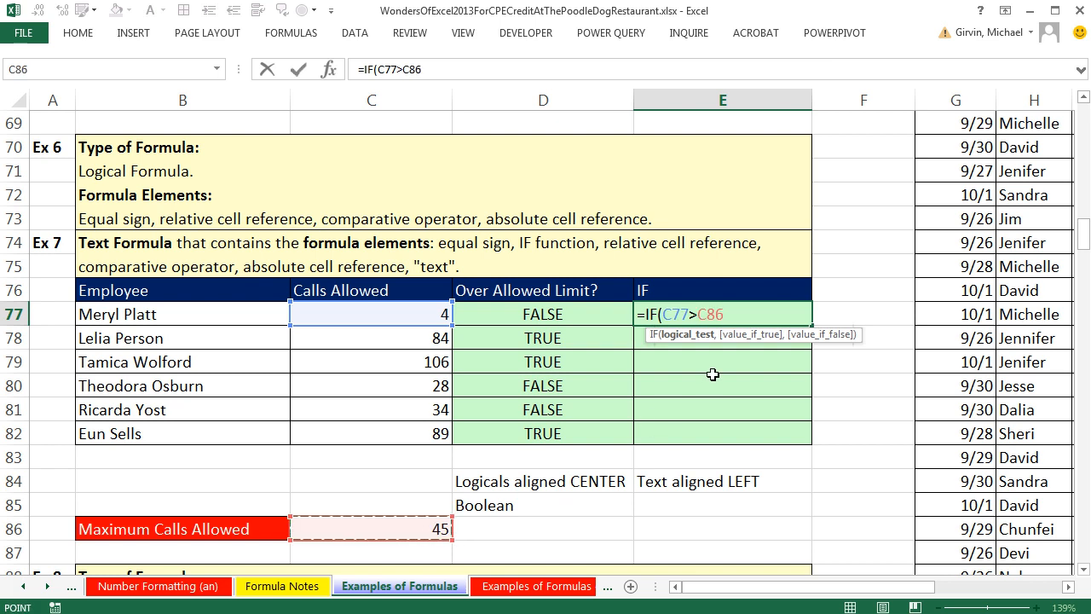
{"action": "key", "text": "F4"}
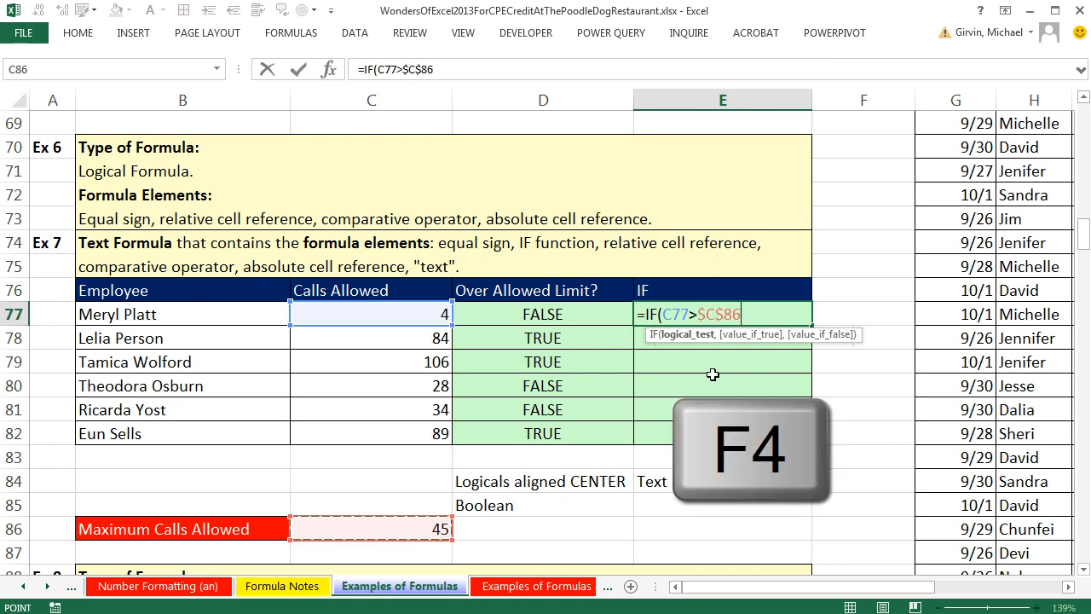
{"action": "left_click", "coordinate": [671, 334]}
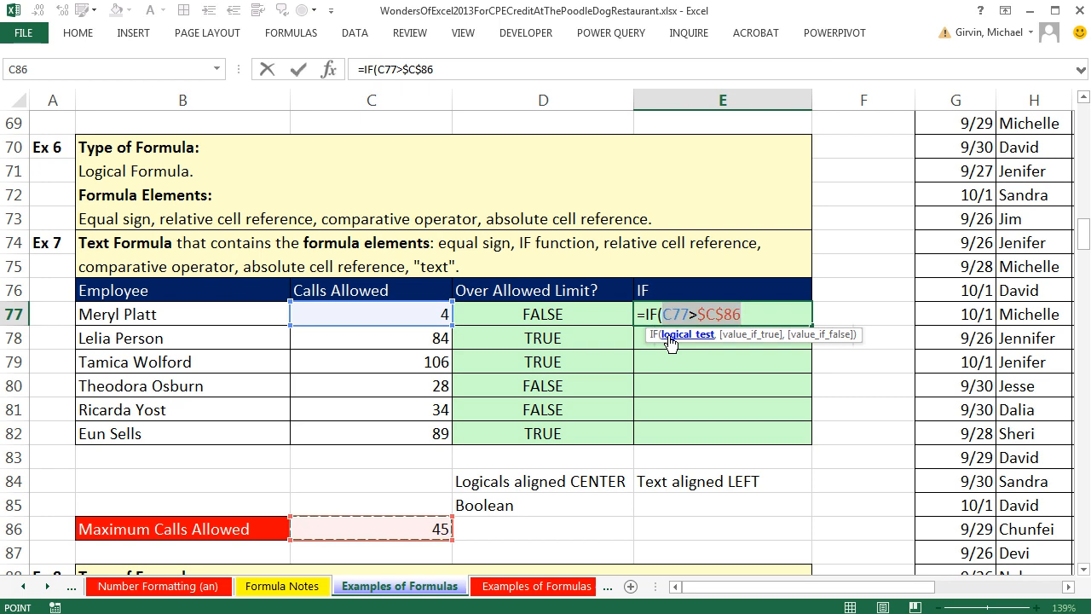
{"action": "left_click", "coordinate": [745, 315]}
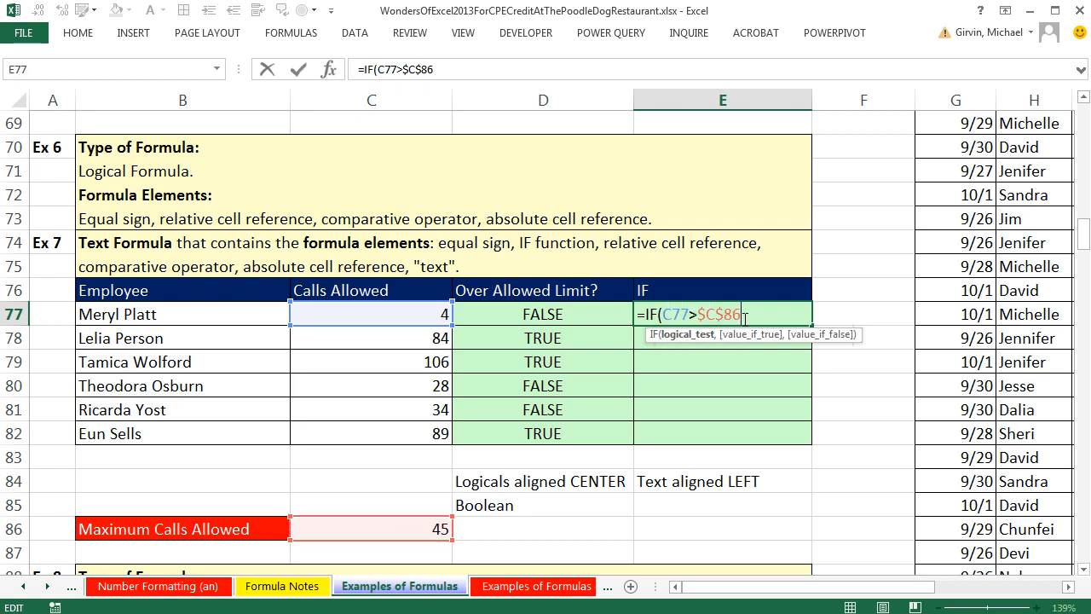
{"action": "left_click", "coordinate": [692, 335]}
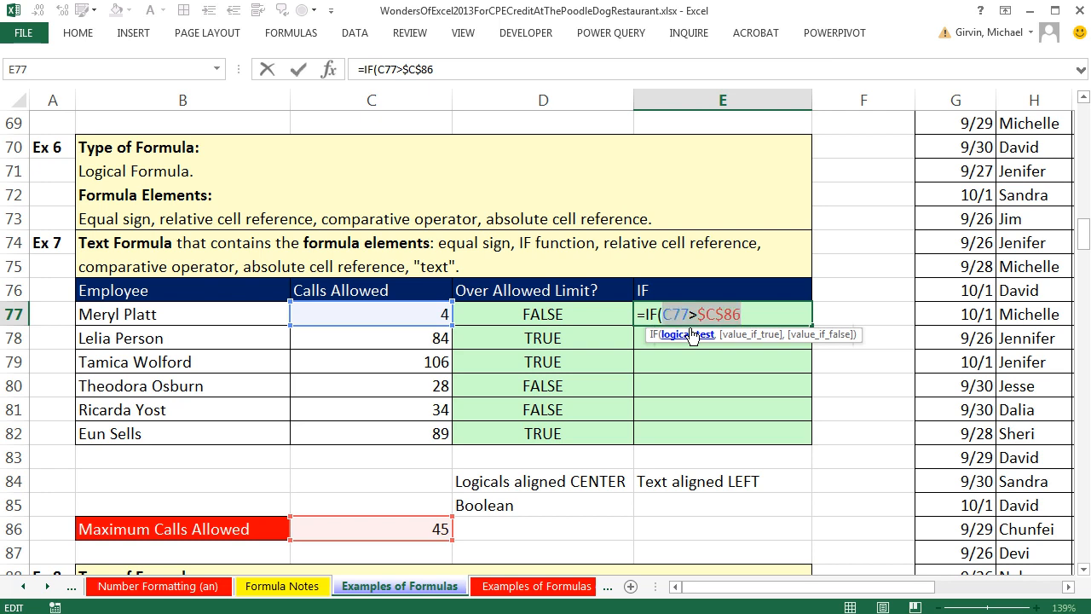
{"action": "left_click", "coordinate": [754, 317]}
{"action": "type", "text": ","}
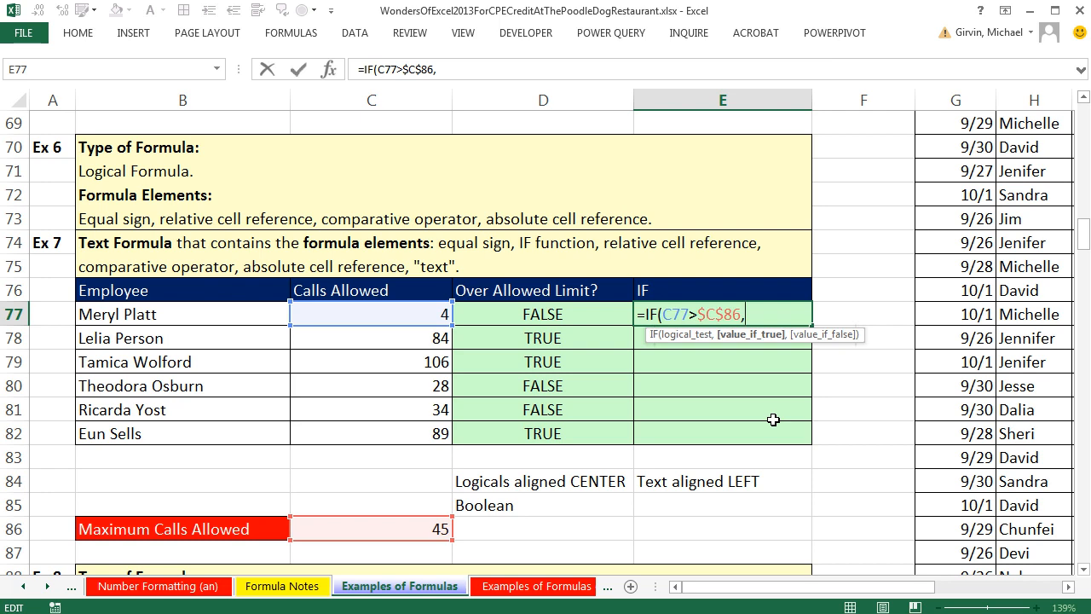
Set the IF function's value if true to the quoted text "Over"
{"action": "type", "text": "Over"}
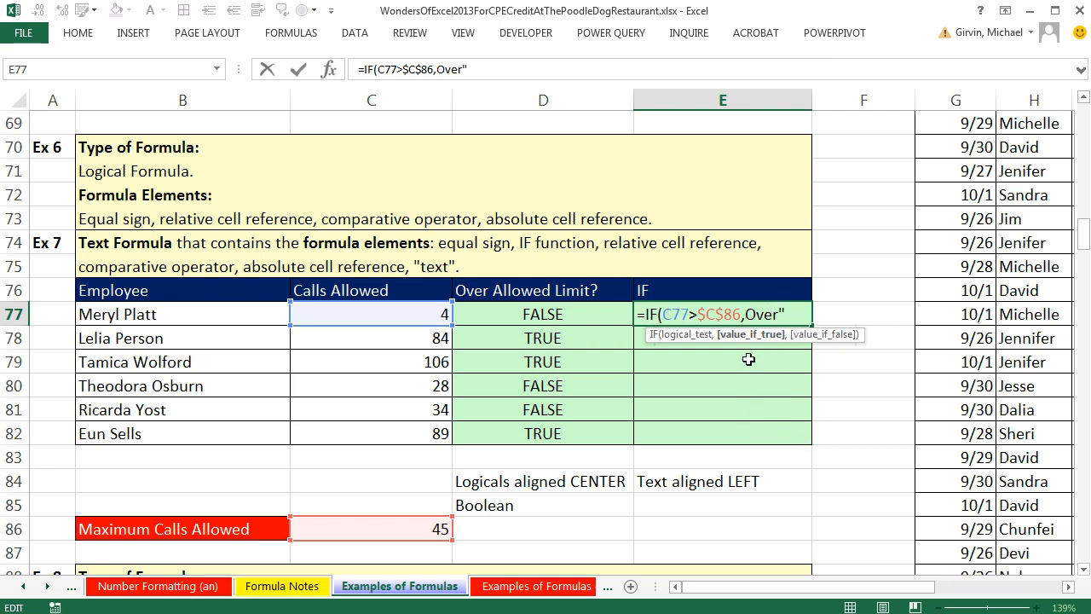
{"action": "key", "text": "Left"}
{"action": "key", "text": "Left"}
{"action": "key", "text": "Left"}
{"action": "key", "text": "Left"}
{"action": "key", "text": "Left"}
{"action": "type", "text": "\""}
{"action": "key", "text": "End"}
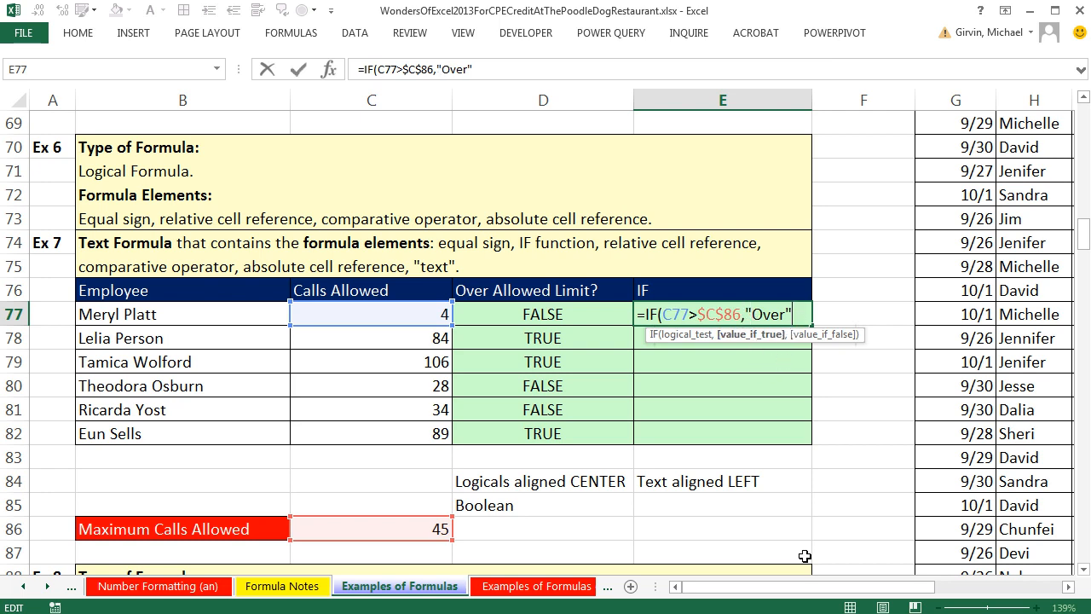
Set the value if false to "Under" and complete the formula =IF(C77>$C$86,"Over","Under") in E77
{"action": "type", "text": ","}
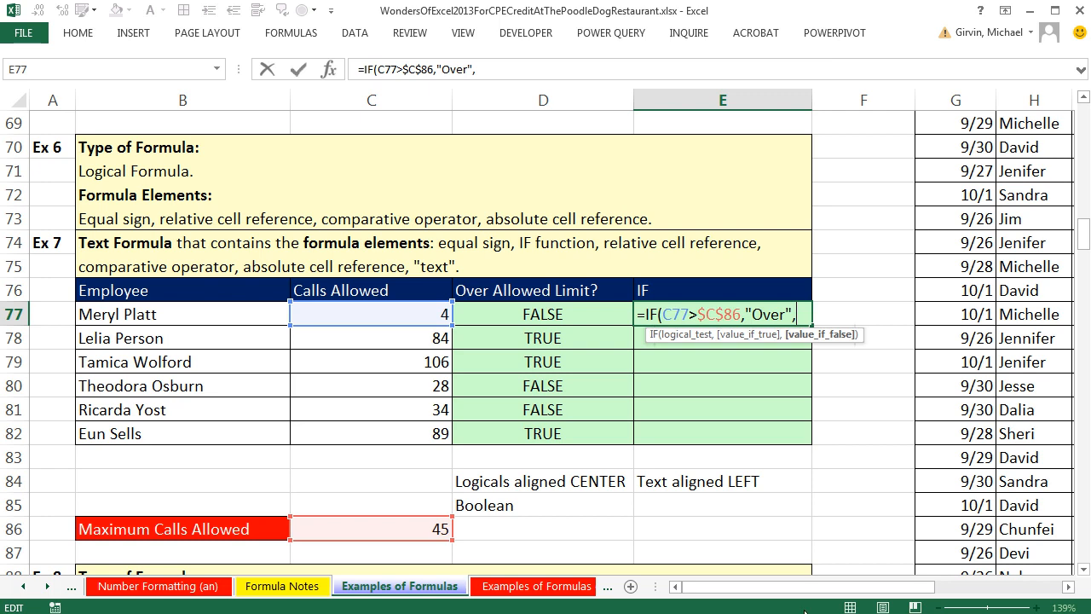
{"action": "type", "text": "\"Under\""}
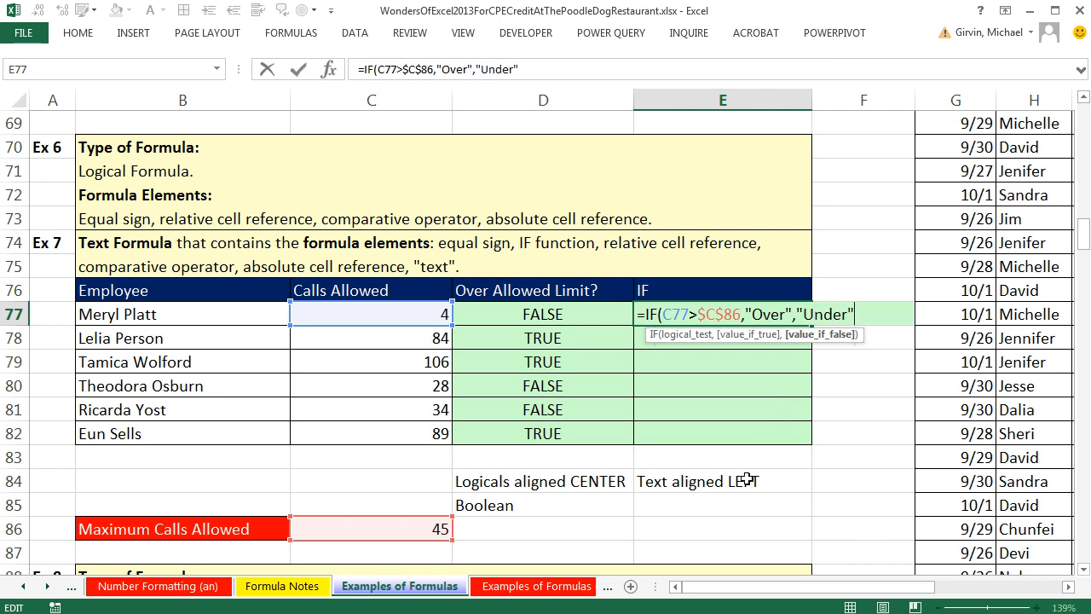
{"action": "type", "text": ")"}
{"action": "key", "text": "ctrl+Return"}
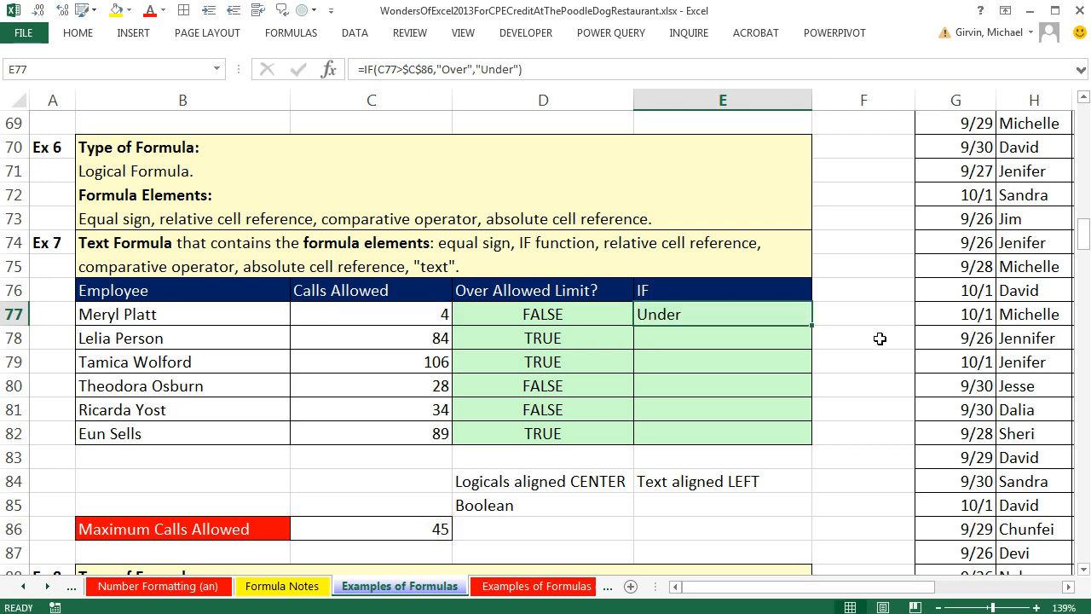
Copy the IF formula down through E82 and check the relative and absolute references in the last cell
{"action": "double_click", "coordinate": [814, 324]}
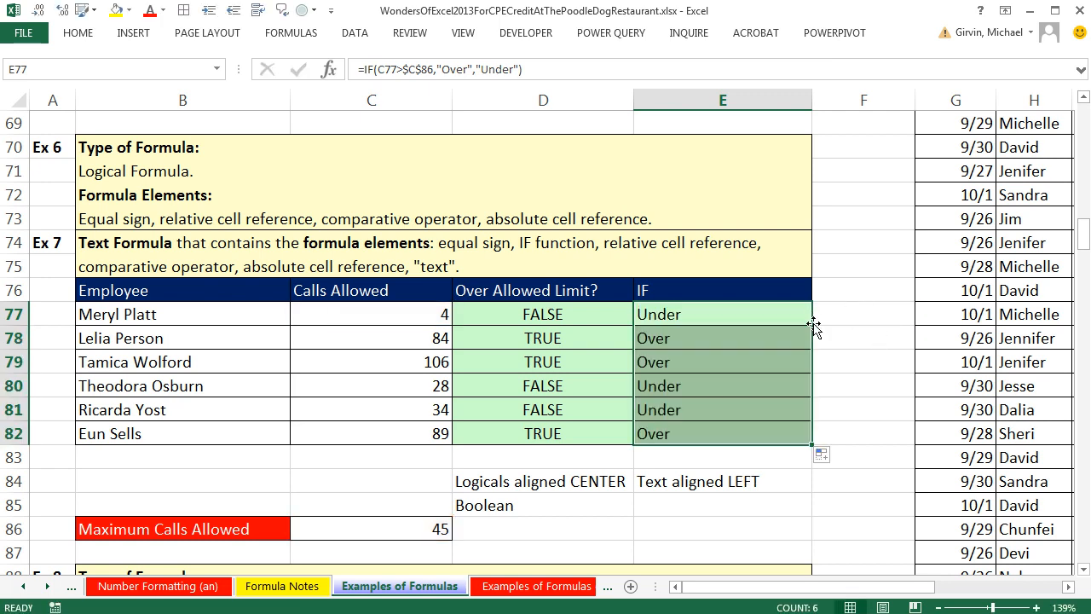
{"action": "left_click", "coordinate": [684, 438]}
{"action": "key", "text": "F2"}
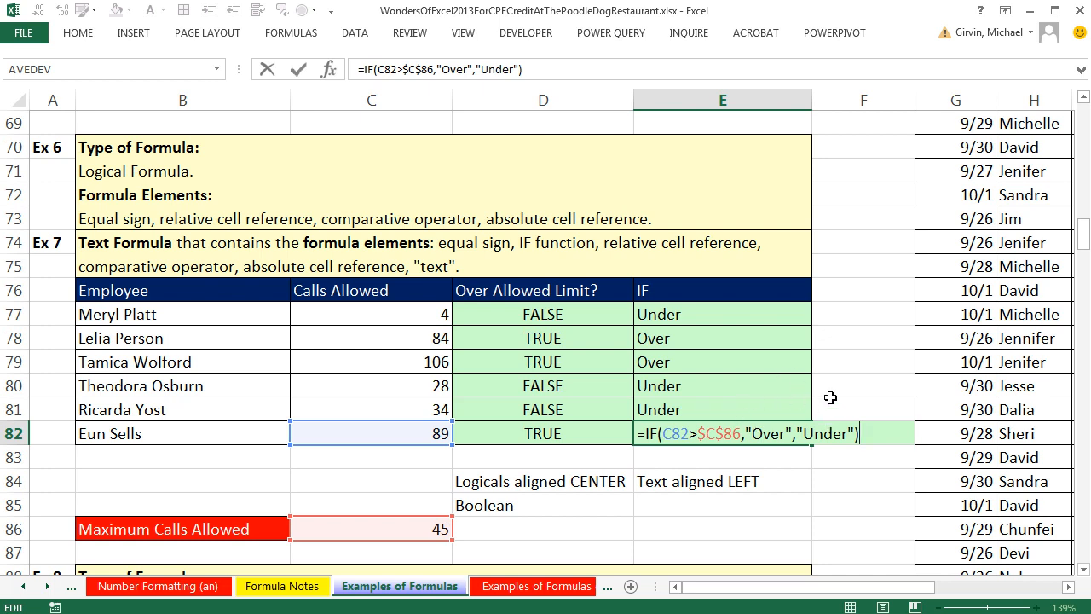
{"action": "key", "text": "ctrl+Return"}
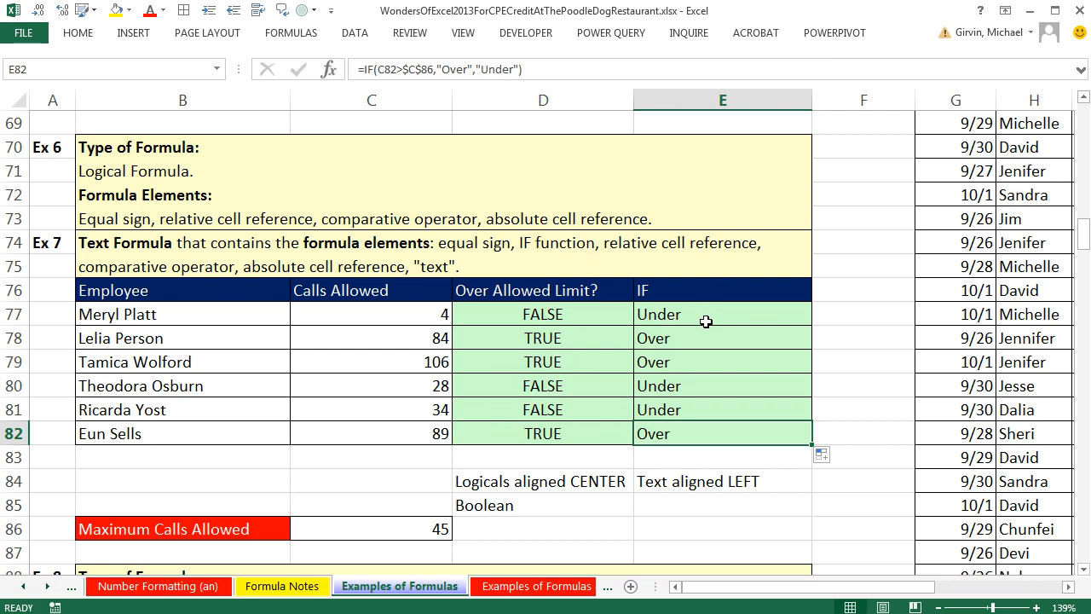
Examine the Ex 8 lookup area, comparing the name in B96 with its matching record in row 104
{"action": "left_click", "coordinate": [1084, 569]}
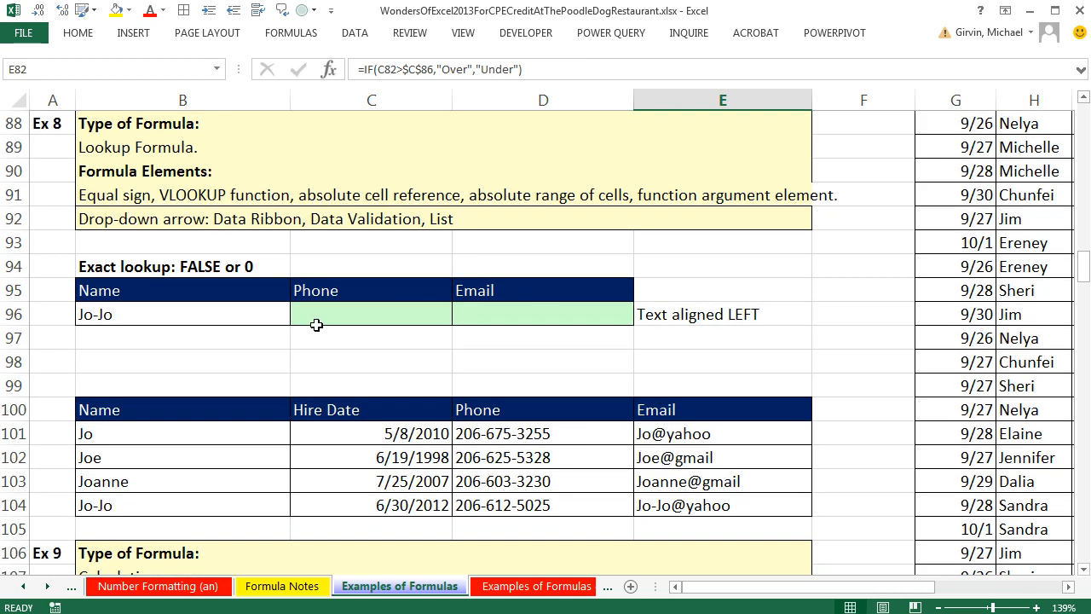
{"action": "left_click", "coordinate": [371, 311]}
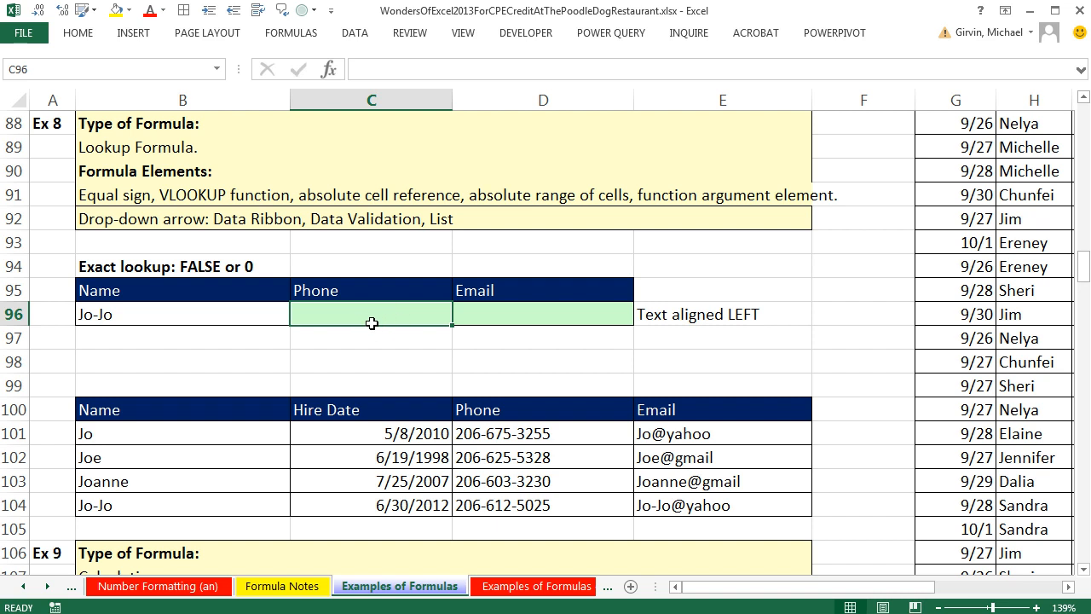
{"action": "left_click", "coordinate": [209, 316]}
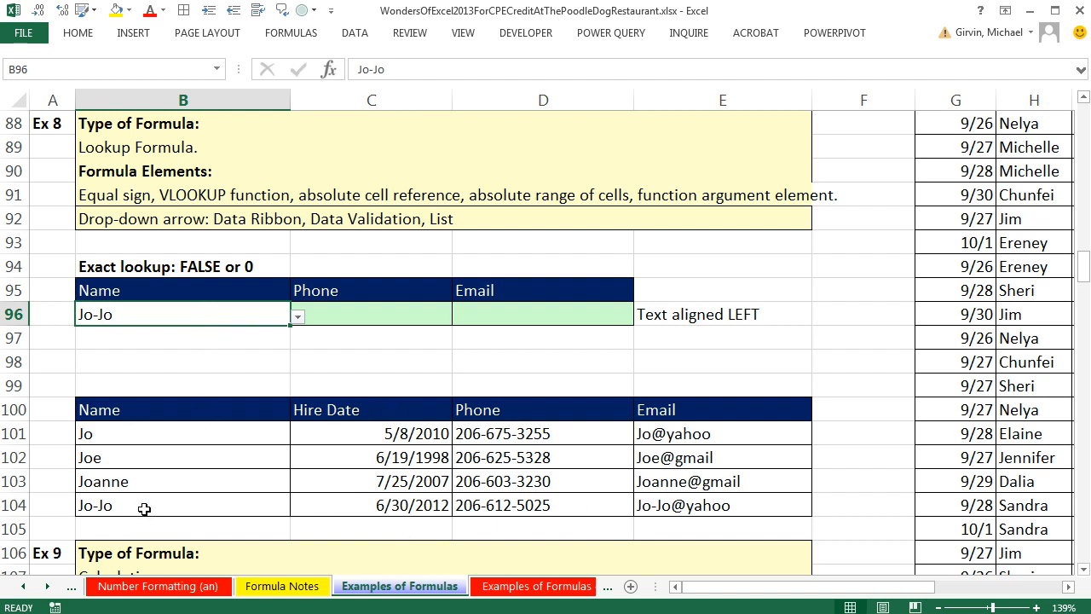
{"action": "left_click_drag", "start_coordinate": [110, 506], "coordinate": [710, 511]}
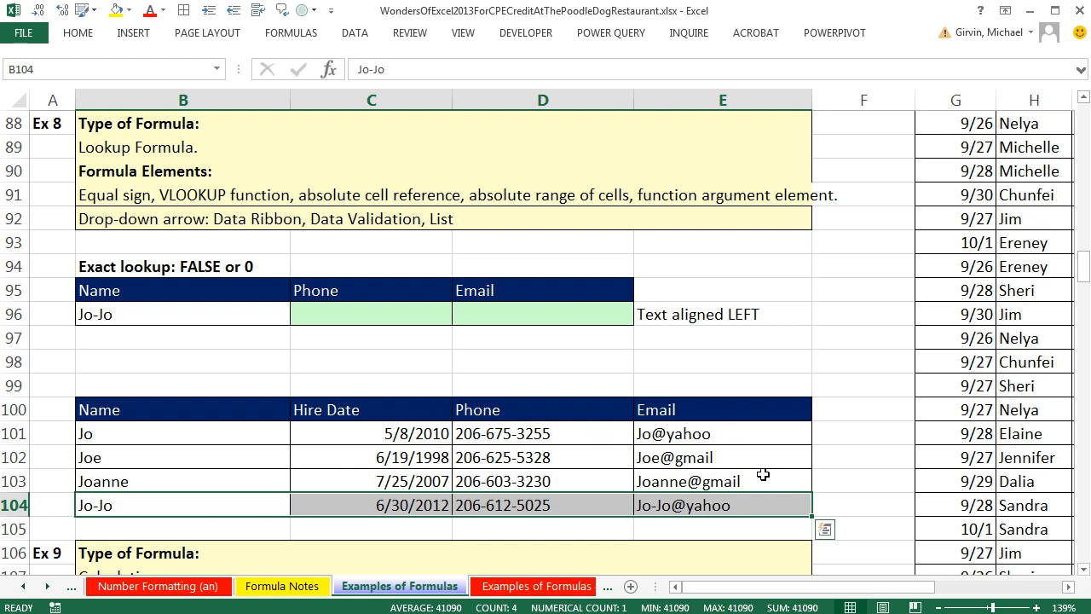
Try filling the Phone cell C96 manually with a copy of the phone number in D104, and undo the paste
{"action": "left_click", "coordinate": [510, 505]}
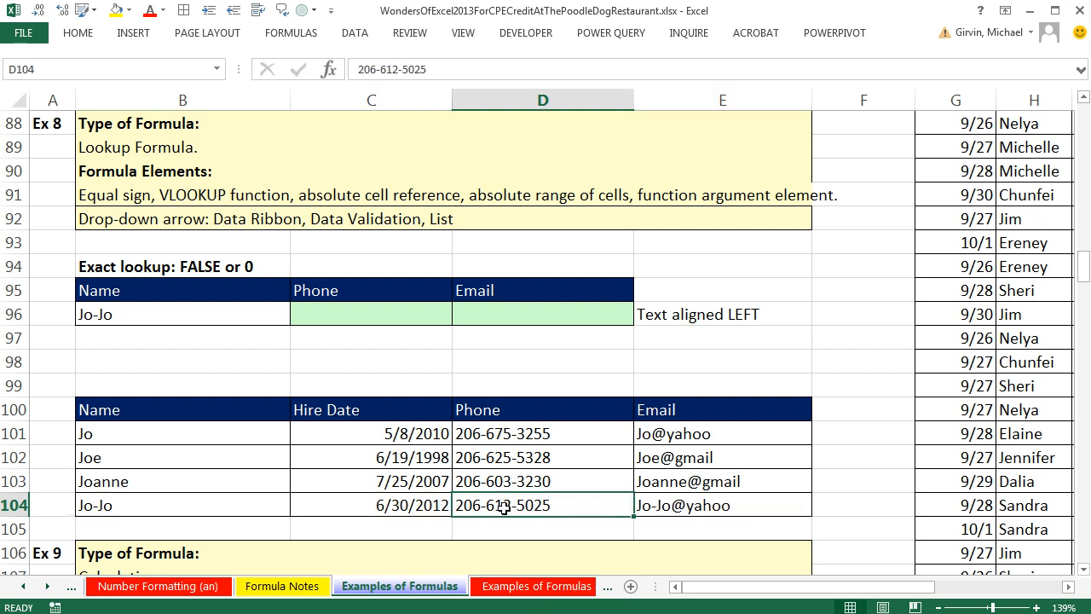
{"action": "key", "text": "ctrl+c"}
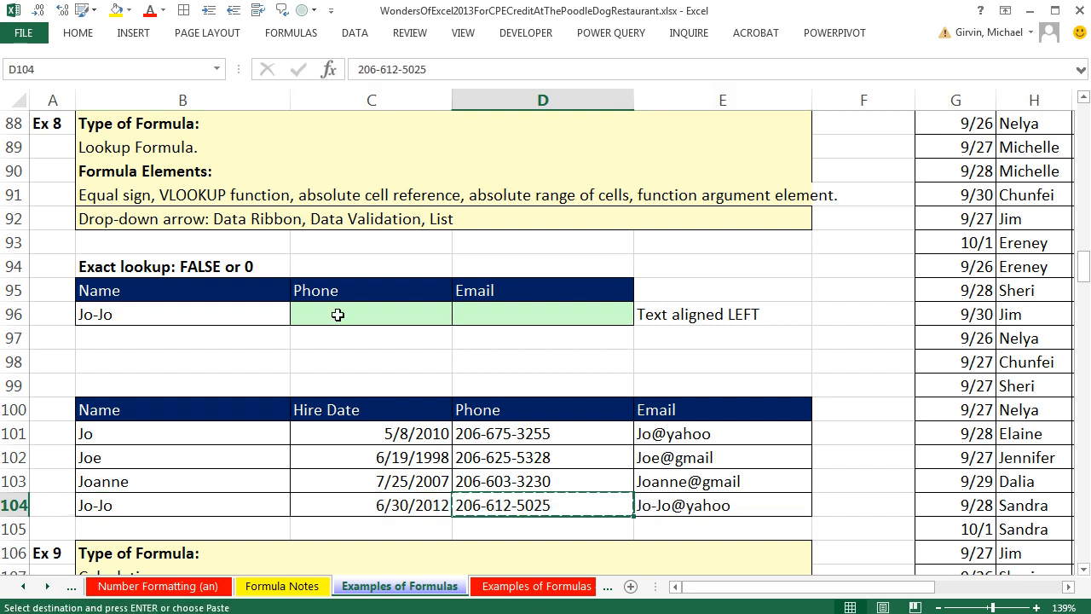
{"action": "left_click", "coordinate": [338, 314]}
{"action": "key", "text": "ctrl+v"}
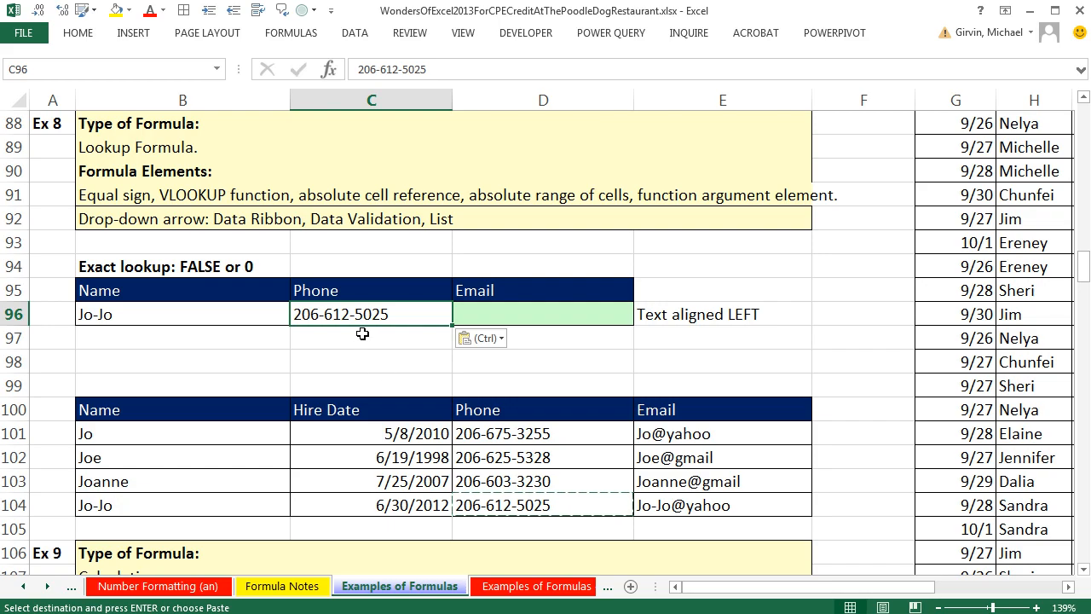
{"action": "key", "text": "ctrl+z"}
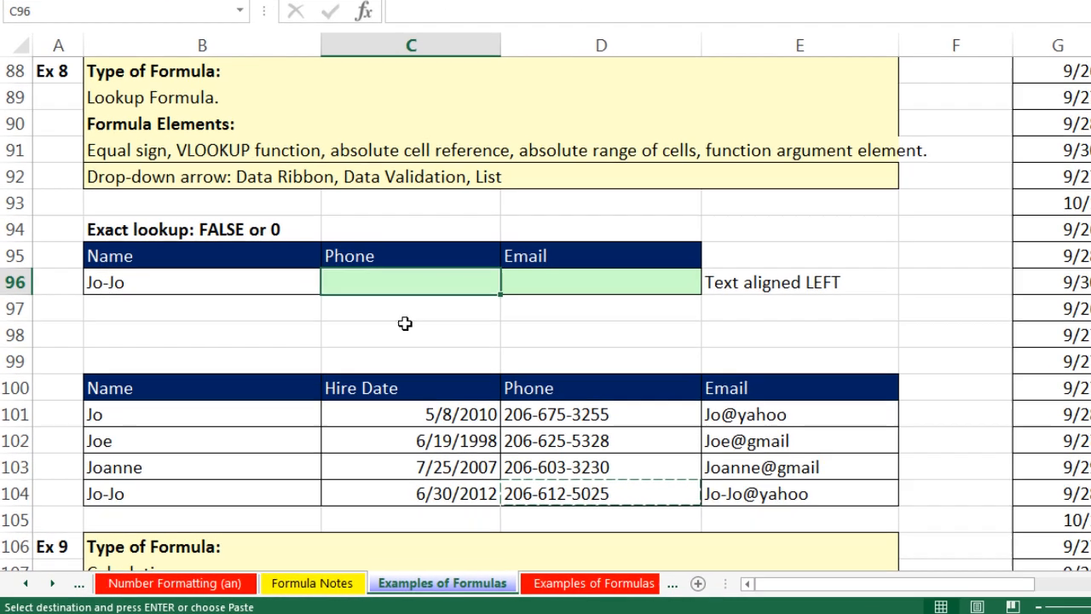
Start a VLOOKUP formula in C96 with the name cell B96 as the lookup value
{"action": "type", "text": "=vl"}
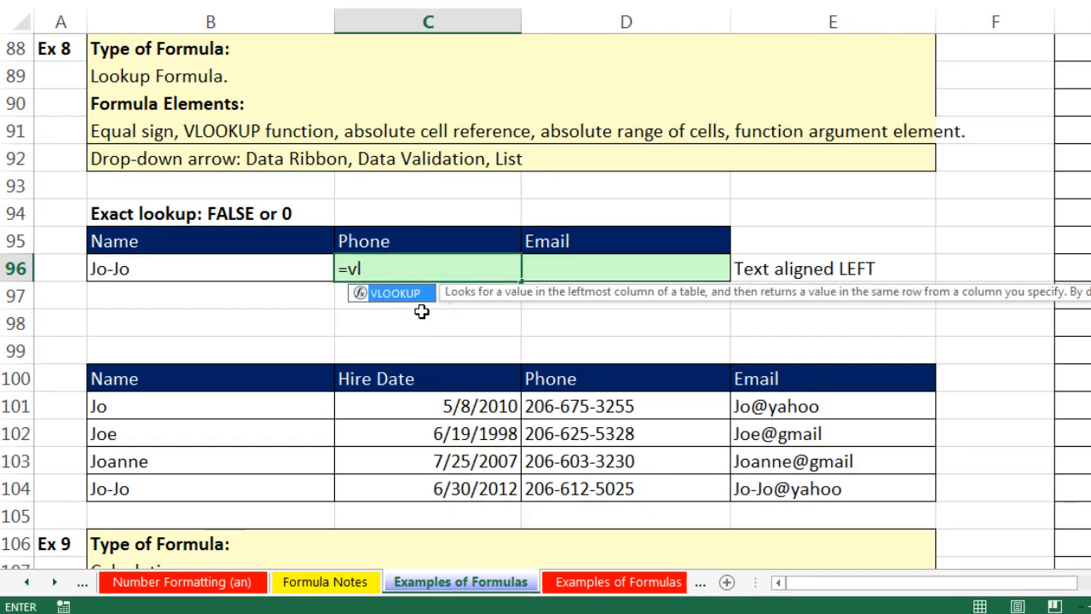
{"action": "key", "text": "Tab"}
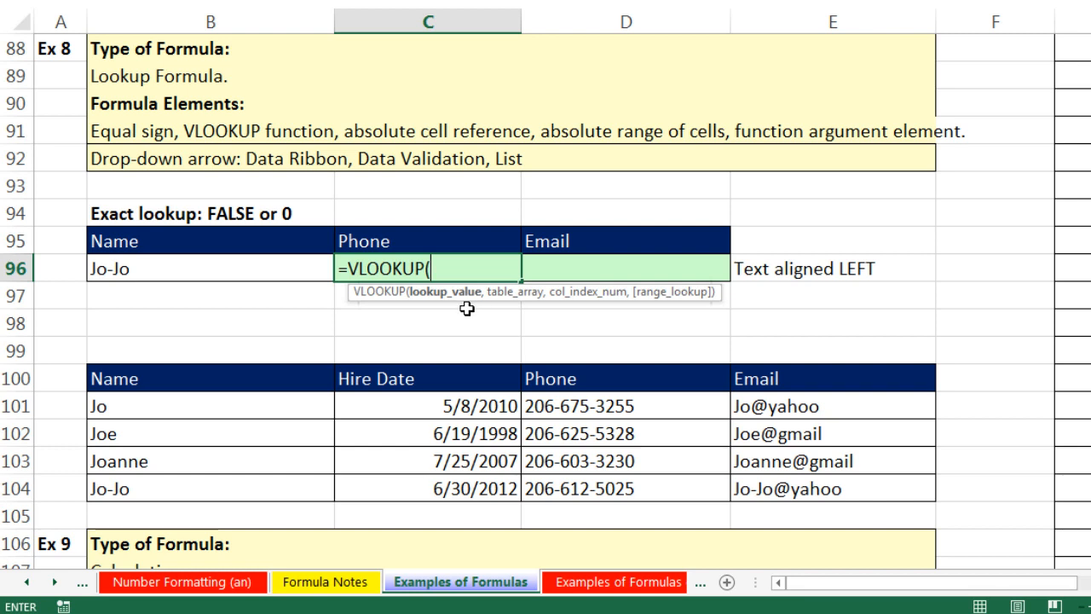
{"action": "left_click", "coordinate": [128, 271]}
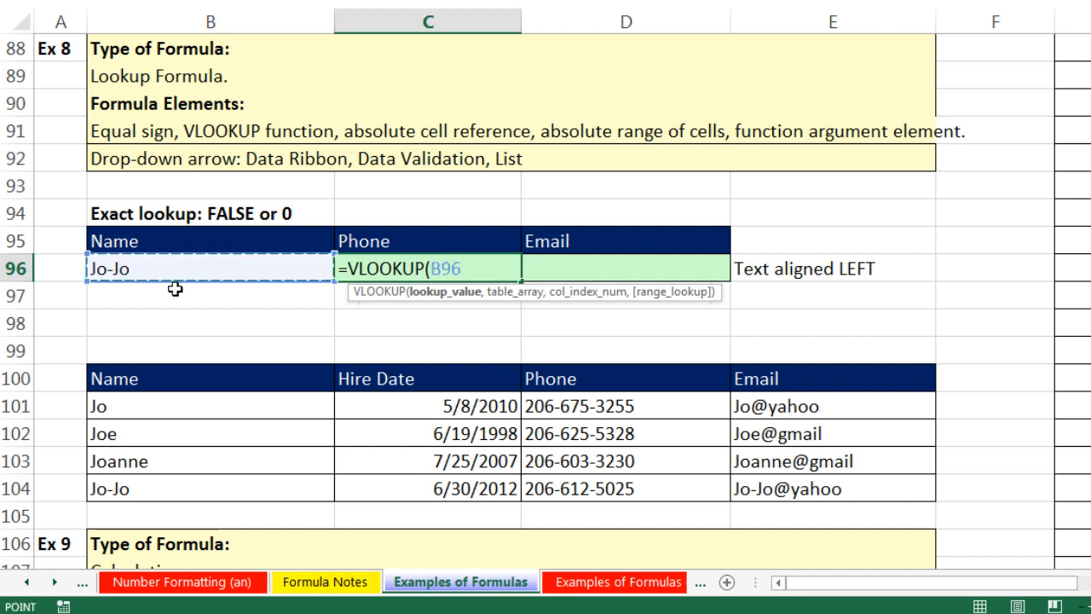
{"action": "type", "text": ","}
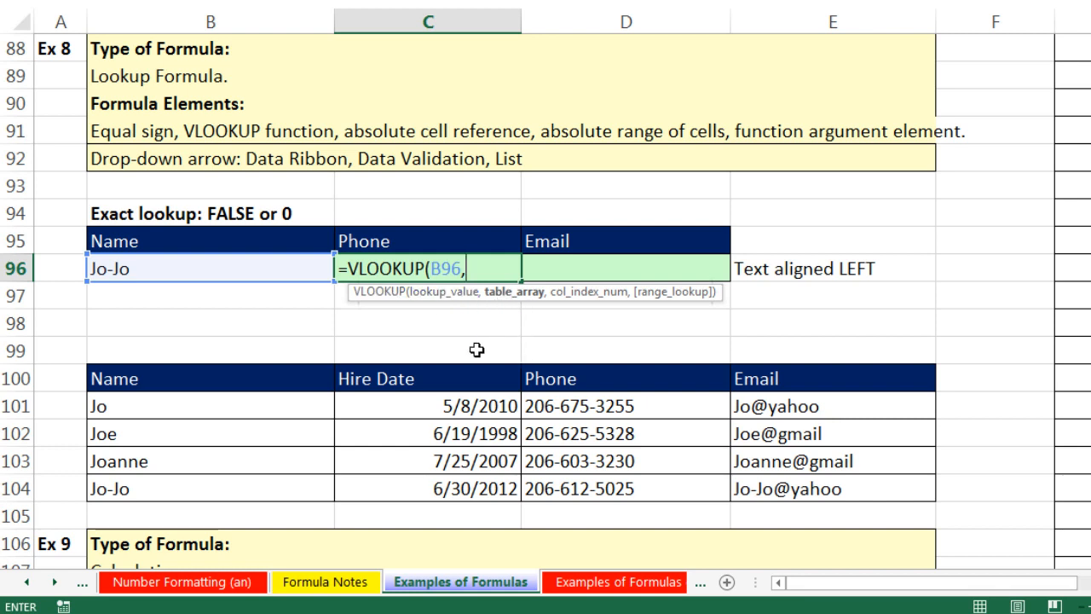
Set the VLOOKUP table array to $B$101:$E$104 and make the lookup value reference B96 absolute
{"action": "left_click_drag", "start_coordinate": [168, 409], "coordinate": [814, 487]}
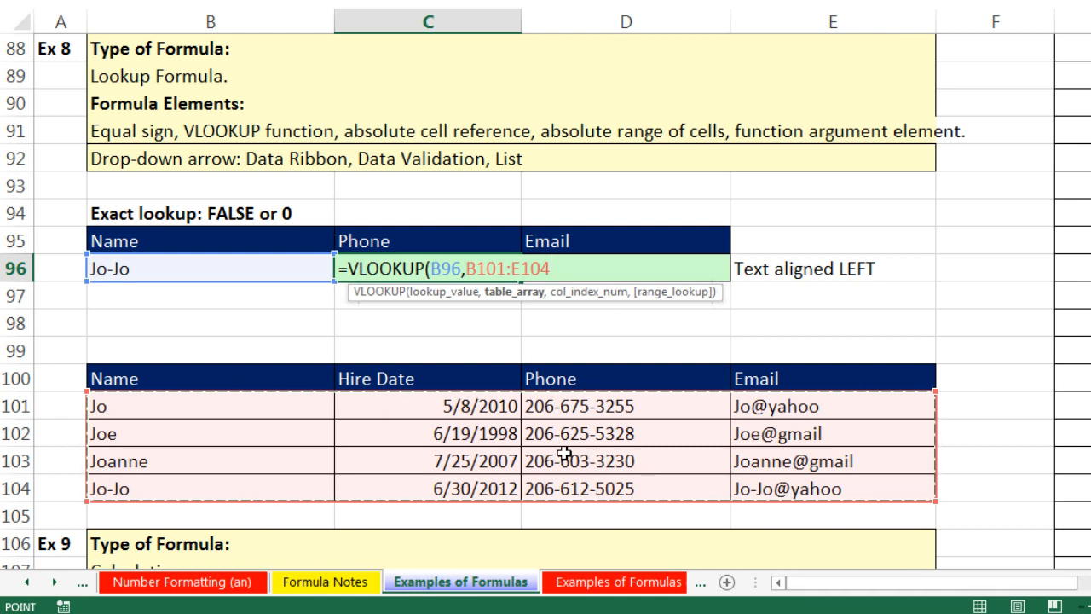
{"action": "key", "text": "F4"}
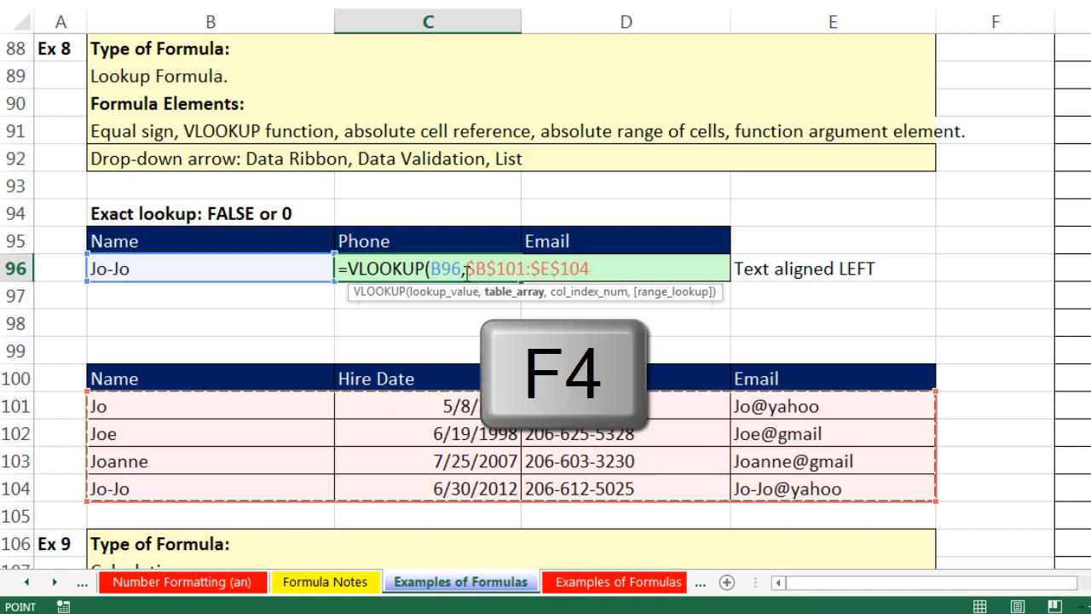
{"action": "left_click", "coordinate": [442, 270]}
{"action": "key", "text": "F4"}
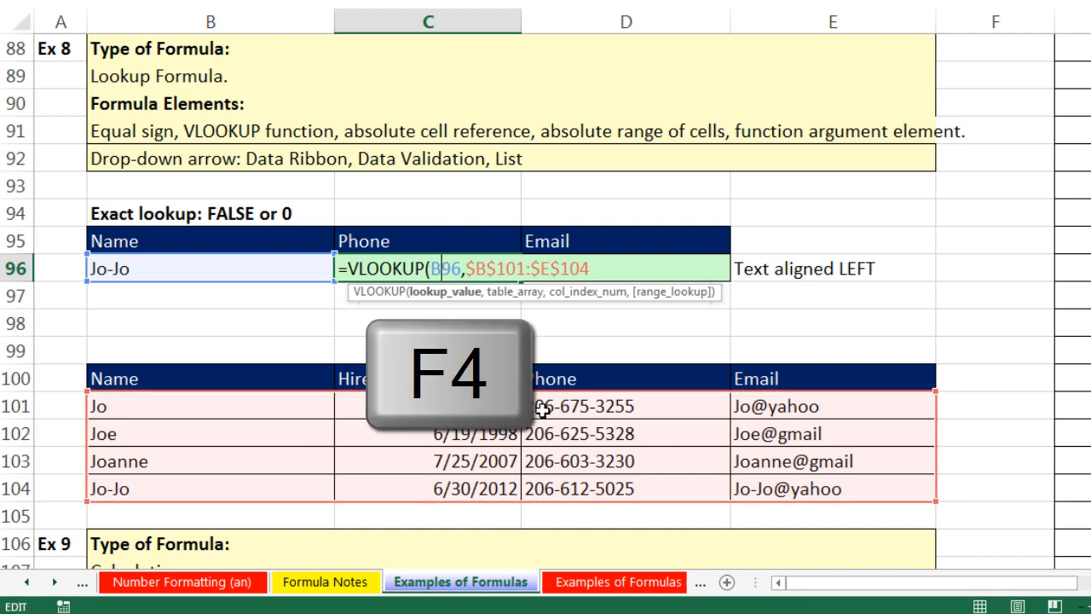
Make the VLOOKUP lookup value reference $B$96 absolute and set the column index number to 3
{"action": "key", "text": "F4"}
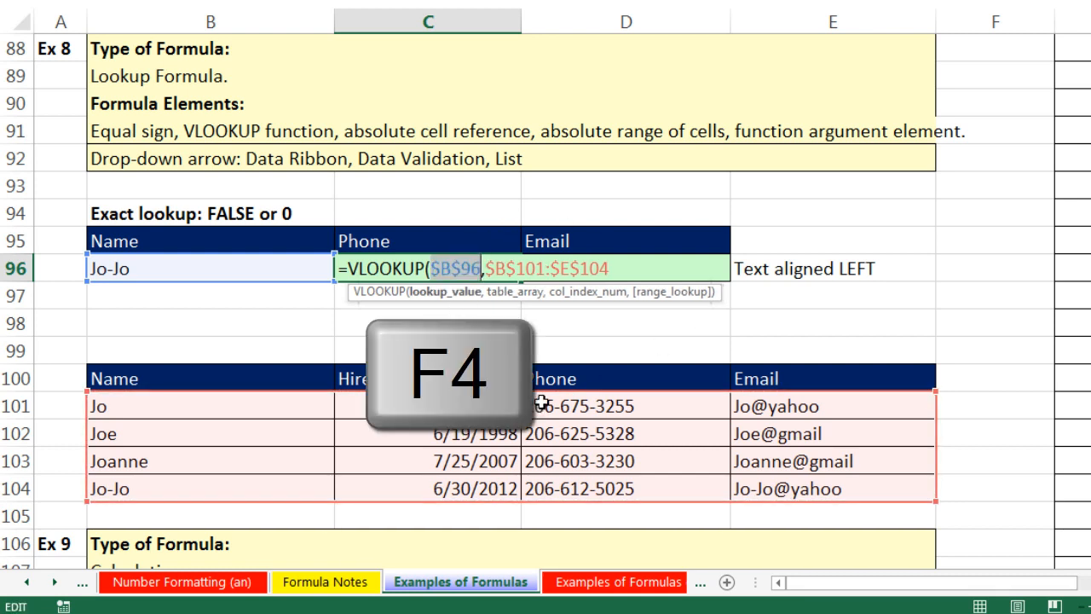
{"action": "left_click", "coordinate": [616, 269]}
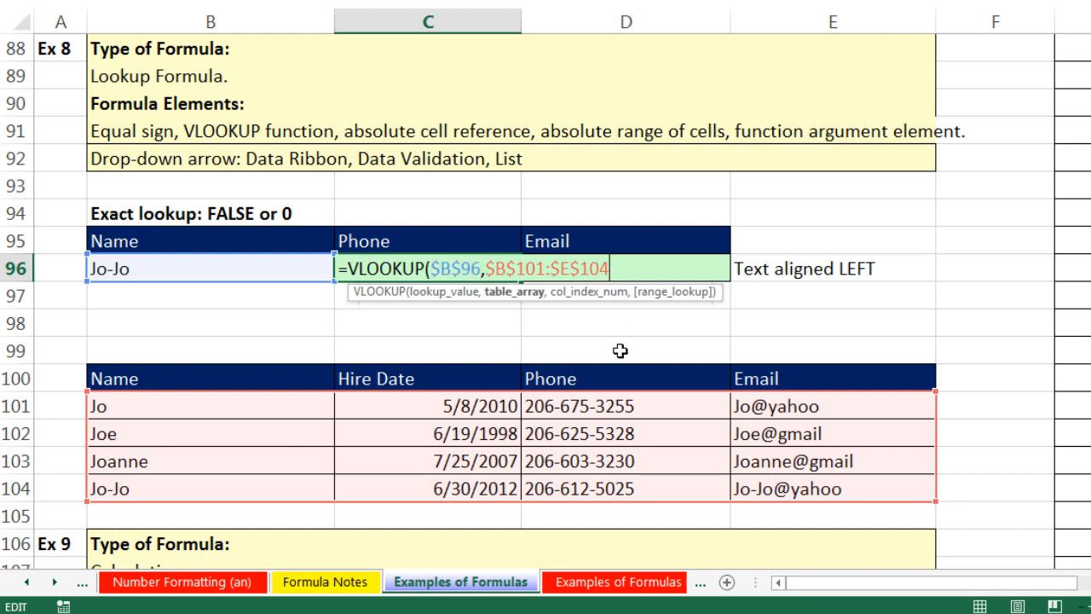
{"action": "type", "text": ","}
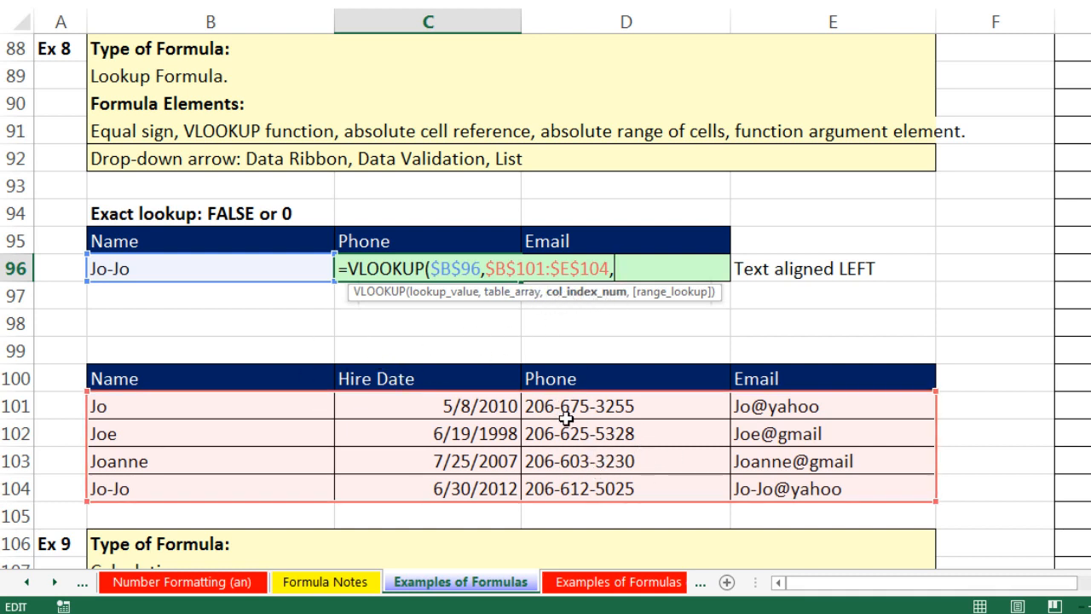
{"action": "type", "text": "3,"}
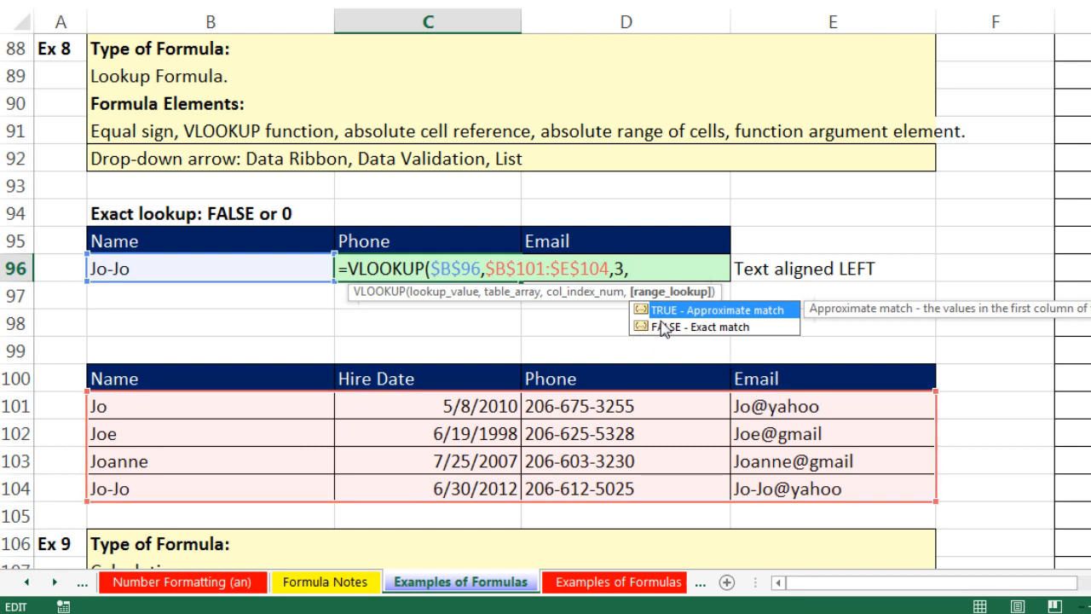
Insert FALSE (Exact match) as the VLOOKUP range lookup argument in C96, and delete it again
{"action": "left_click", "coordinate": [692, 333]}
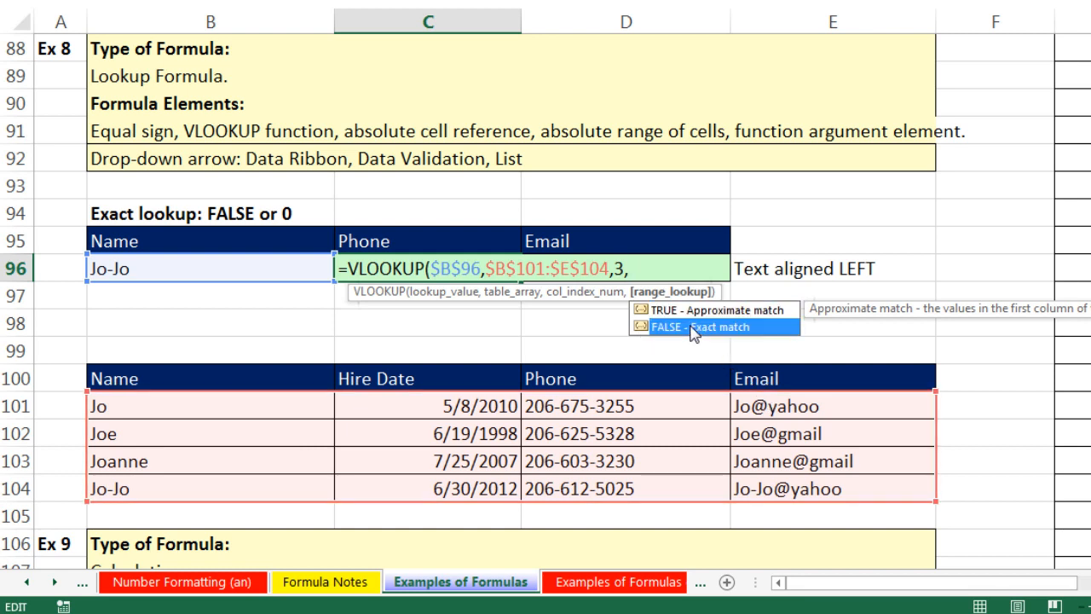
{"action": "double_click", "coordinate": [692, 328]}
{"action": "key", "text": "BackSpace"}
{"action": "key", "text": "BackSpace"}
{"action": "key", "text": "BackSpace"}
{"action": "key", "text": "BackSpace"}
{"action": "key", "text": "BackSpace"}
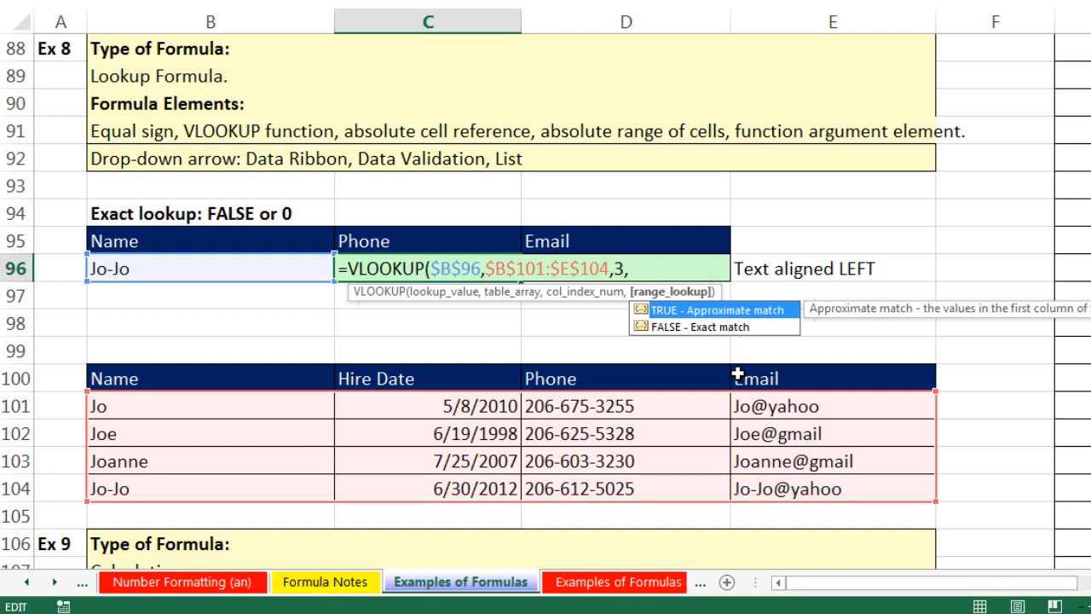
Complete the VLOOKUP in C96 with 0 as the exact-match range lookup argument and enter the formula
{"action": "type", "text": "0)"}
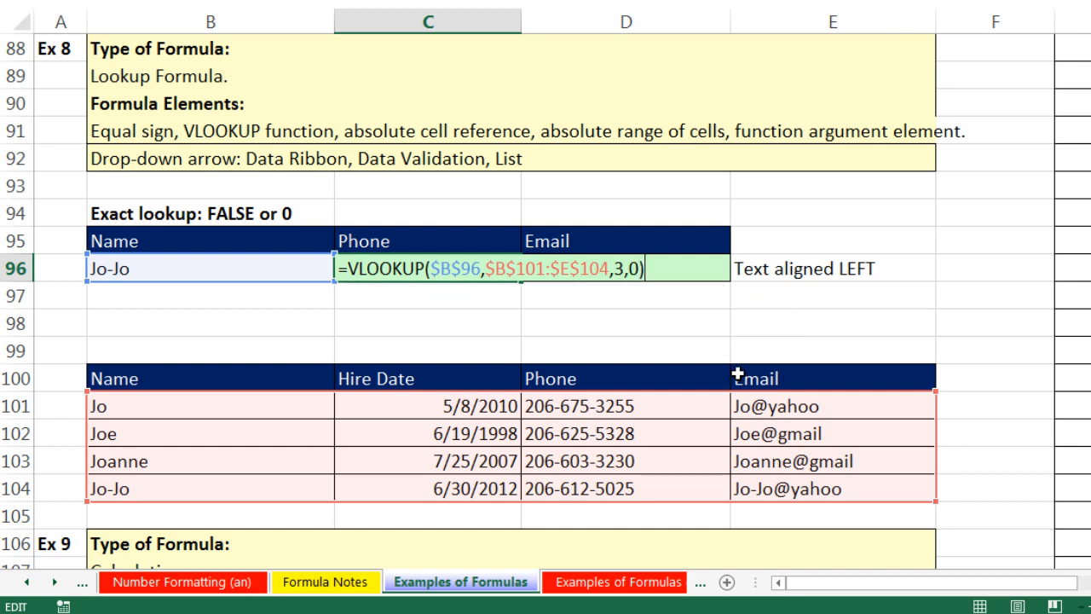
{"action": "key", "text": "ctrl+Return"}
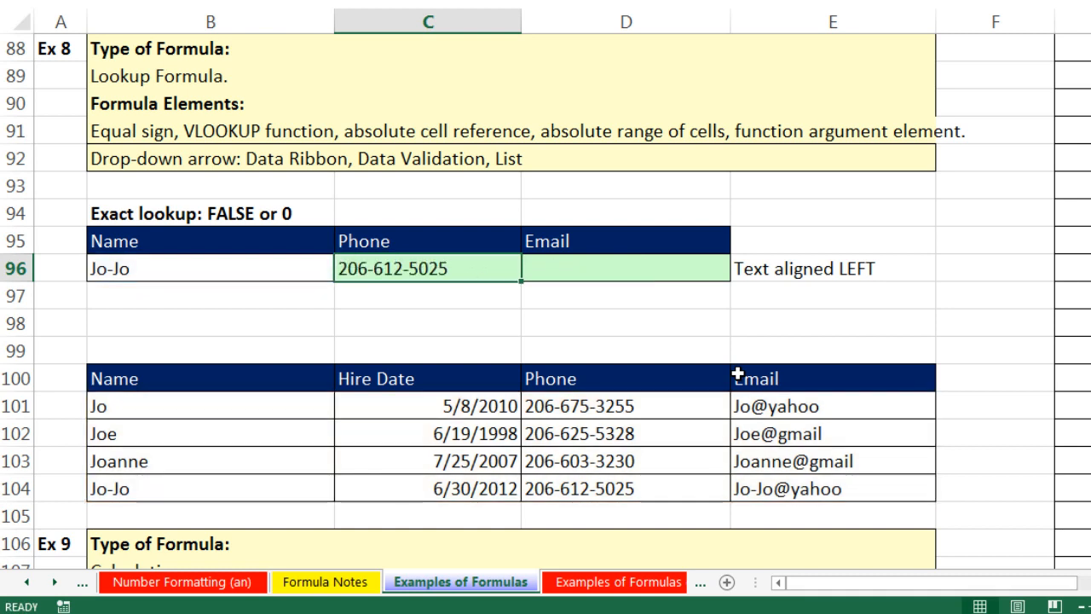
Choose the second name from the drop-down list in B96 to test the phone lookup
{"action": "left_click", "coordinate": [287, 271]}
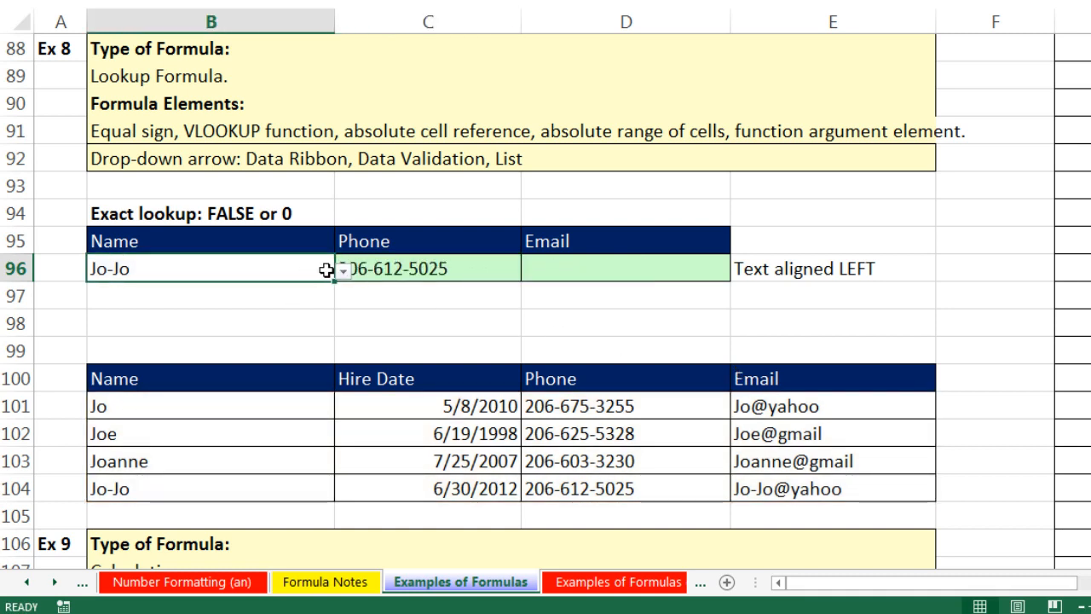
{"action": "left_click", "coordinate": [343, 270]}
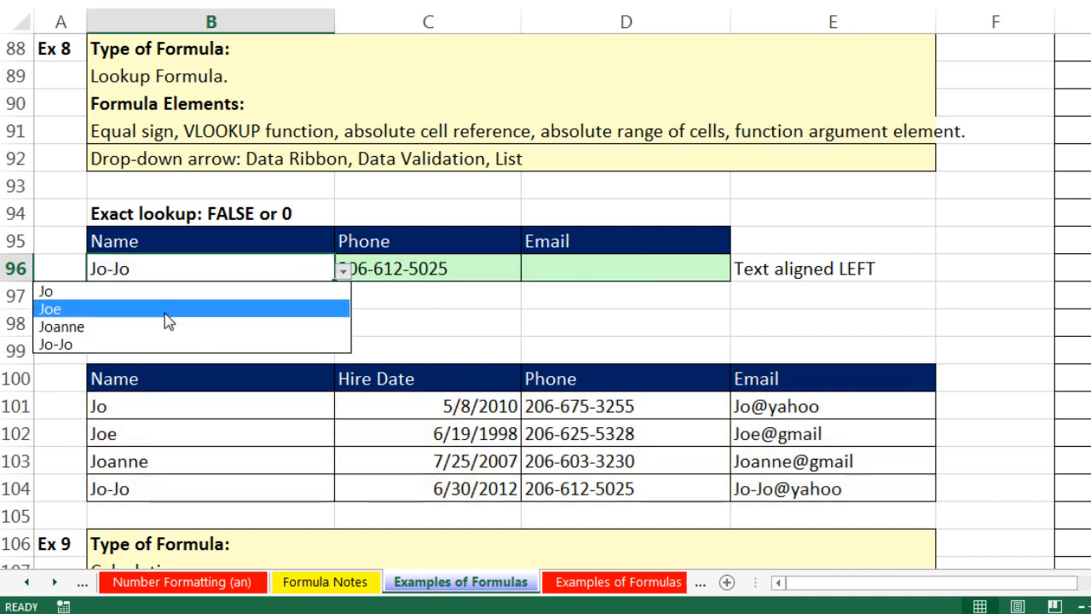
{"action": "left_click", "coordinate": [167, 310]}
{"action": "left_click", "coordinate": [427, 294]}
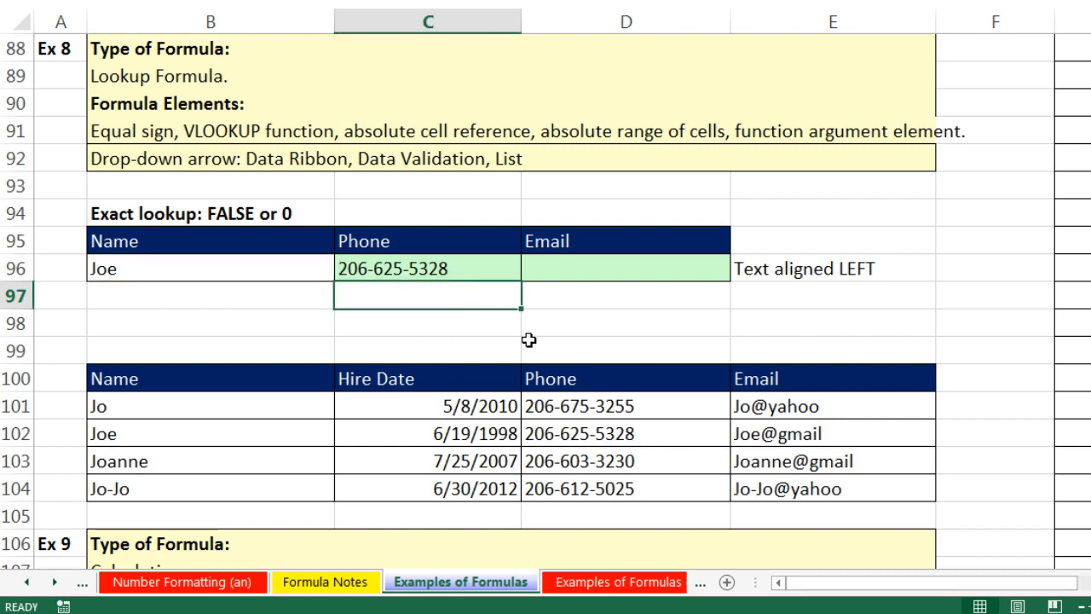
Copy the VLOOKUP formula from C96 to the Email cell D96 and set its column index number to 4
{"action": "left_click", "coordinate": [431, 267]}
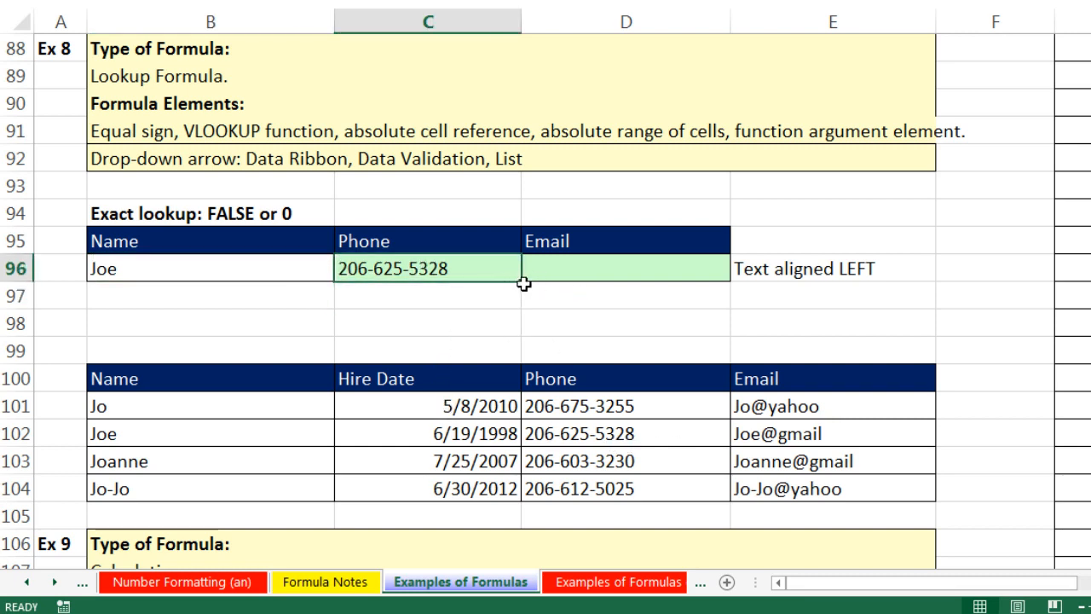
{"action": "left_click_drag", "start_coordinate": [522, 283], "coordinate": [658, 266]}
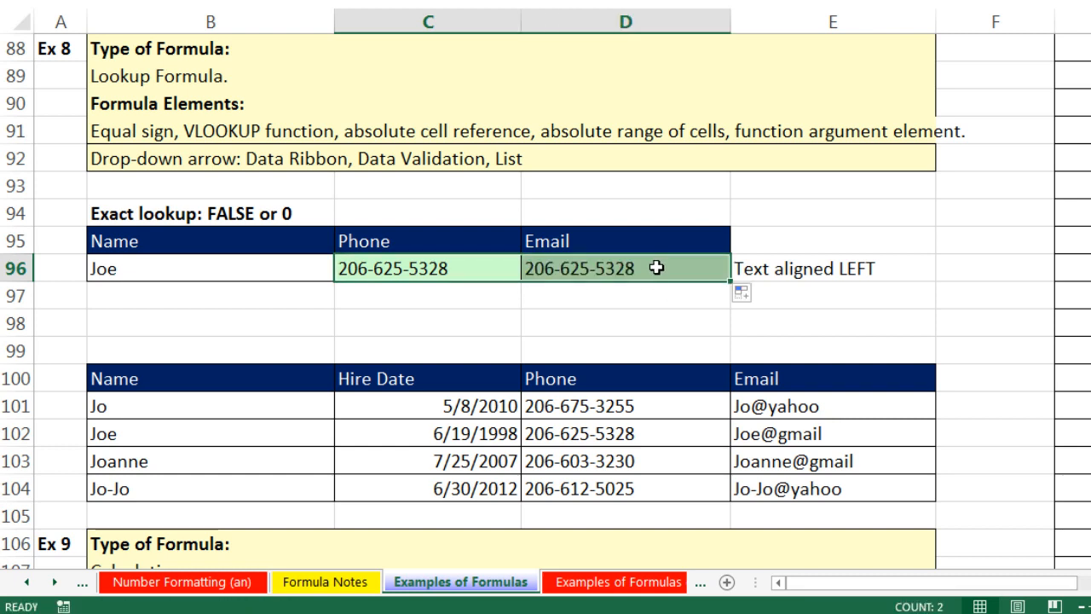
{"action": "key", "text": "F2"}
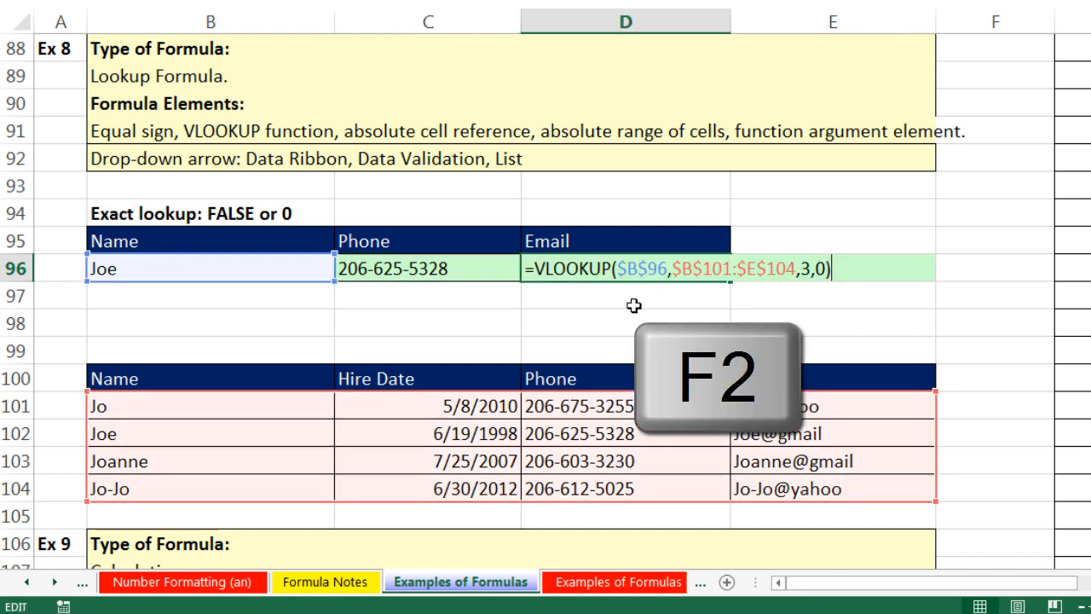
{"action": "double_click", "coordinate": [806, 268]}
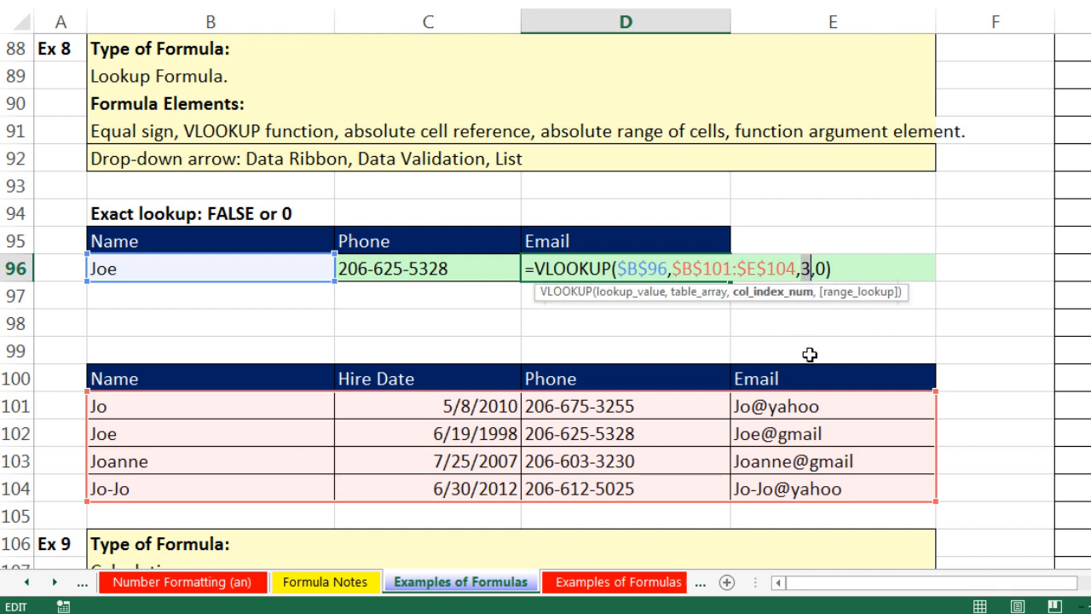
{"action": "type", "text": "4"}
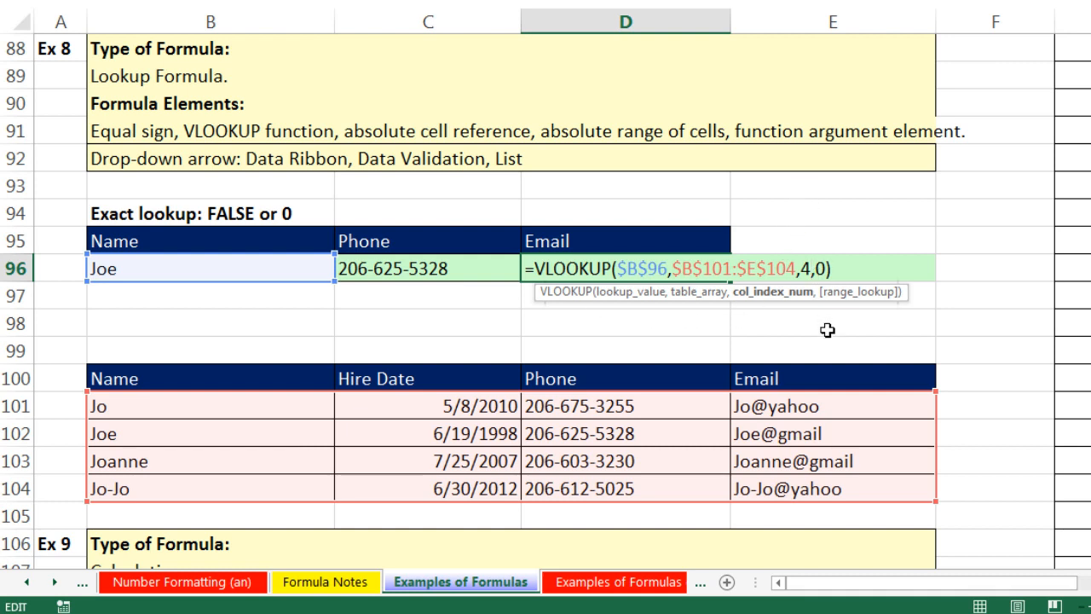
{"action": "key", "text": "Return"}
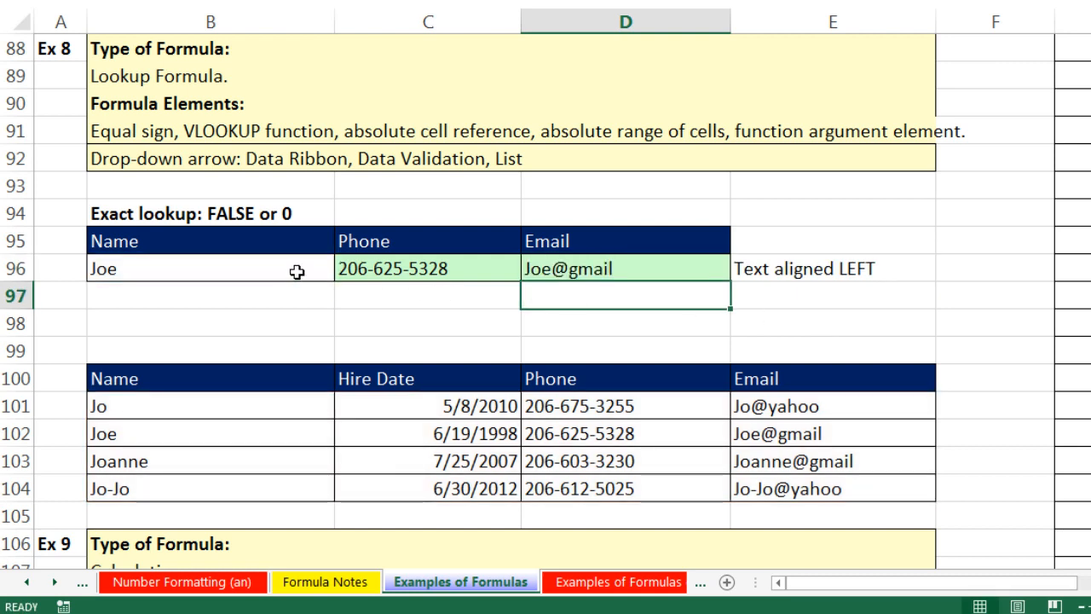
Choose the last name from the drop-down list in B96 to test both the phone and email lookups
{"action": "left_click", "coordinate": [331, 272]}
{"action": "left_click", "coordinate": [342, 271]}
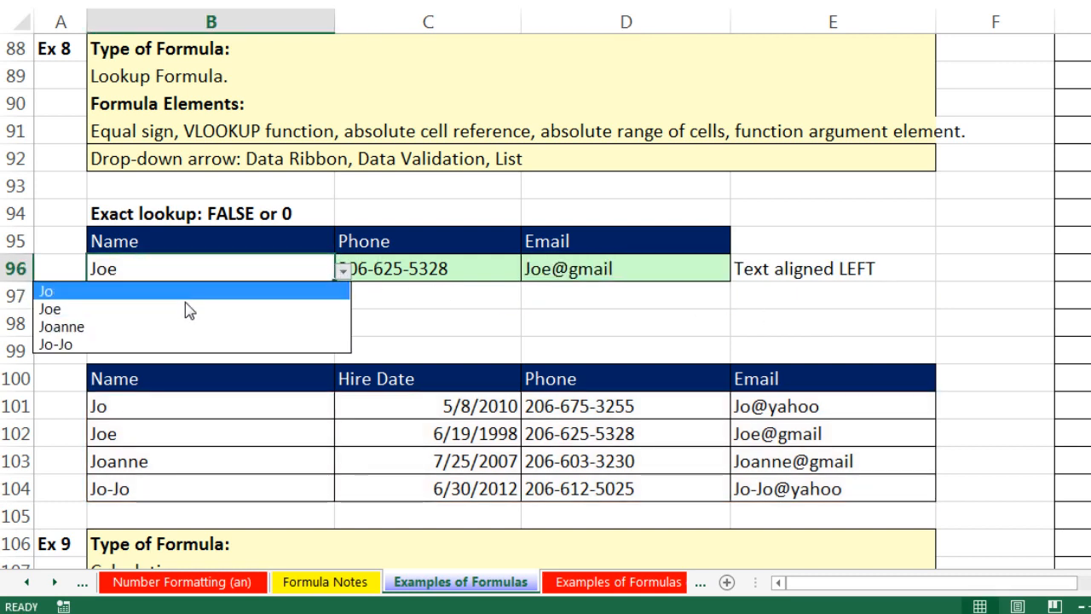
{"action": "left_click", "coordinate": [160, 345]}
{"action": "left_click", "coordinate": [389, 341]}
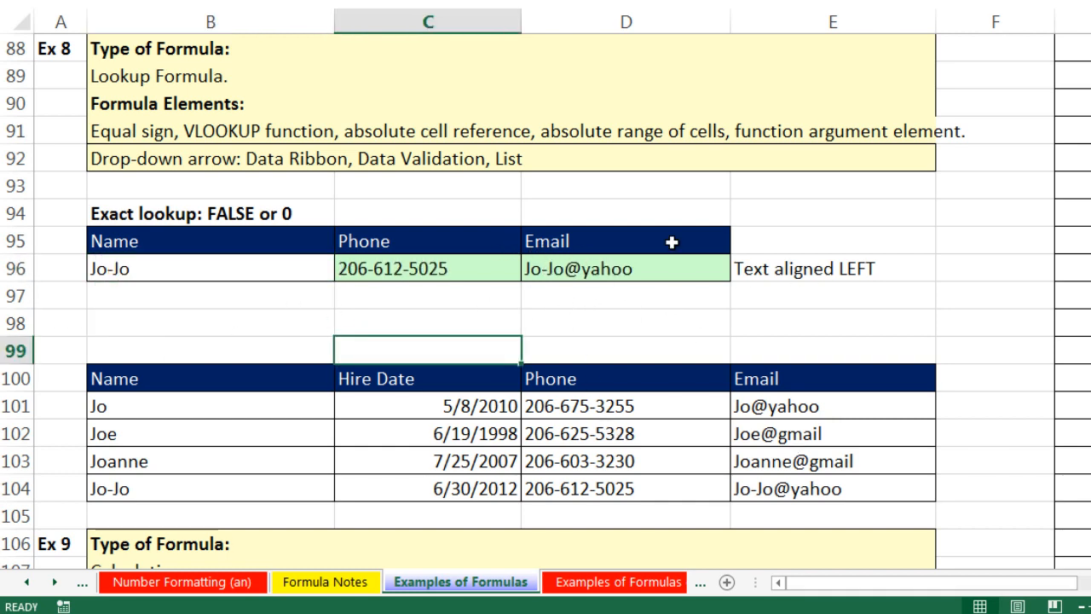
Select the empty Net Income cell C114 in the Ex 9 section
{"action": "scroll", "coordinate": [625, 275], "scroll_direction": "down", "scroll_amount": 5}
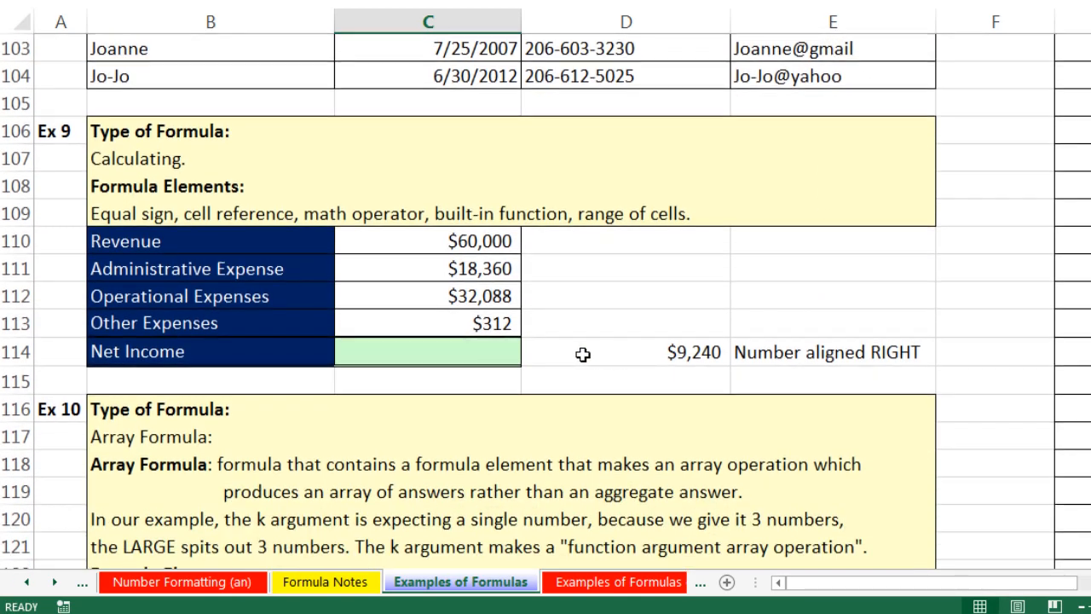
{"action": "left_click", "coordinate": [465, 353]}
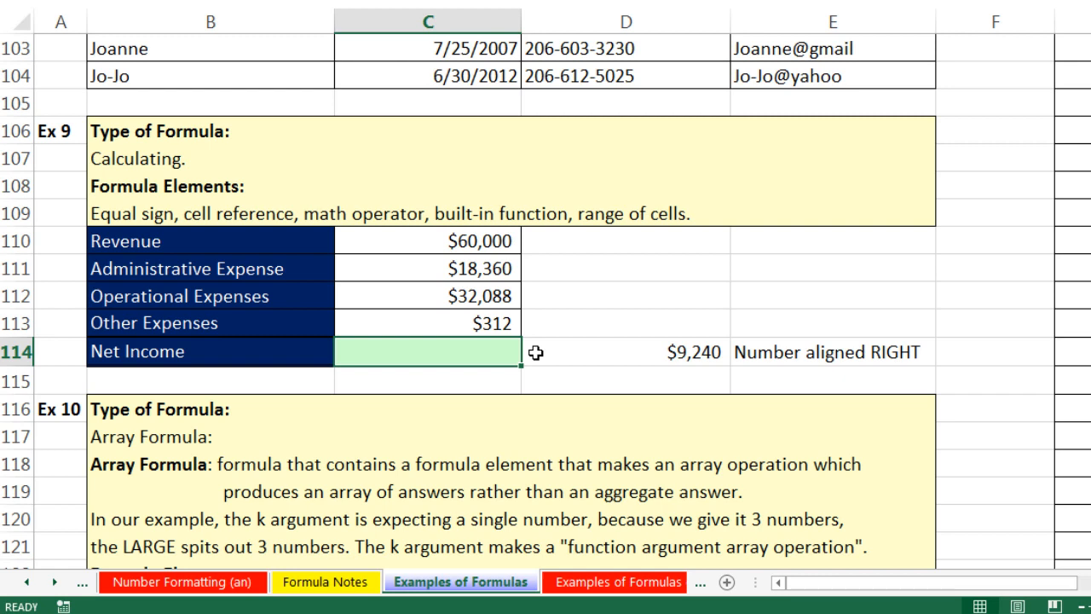
{"action": "type", "text": "=sum"}
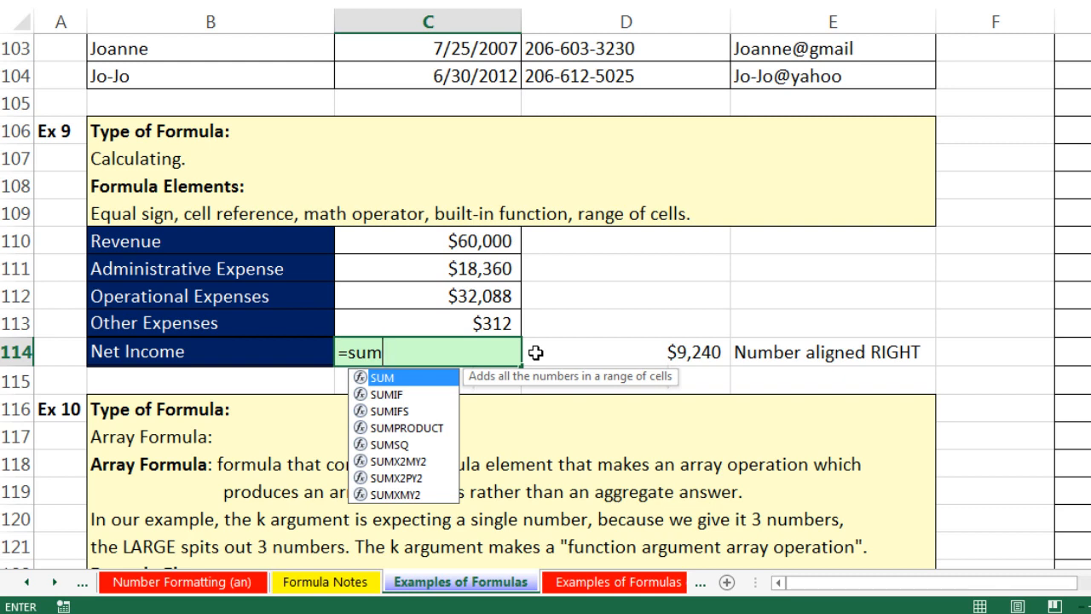
{"action": "key", "text": "Escape"}
{"action": "key", "text": "Escape"}
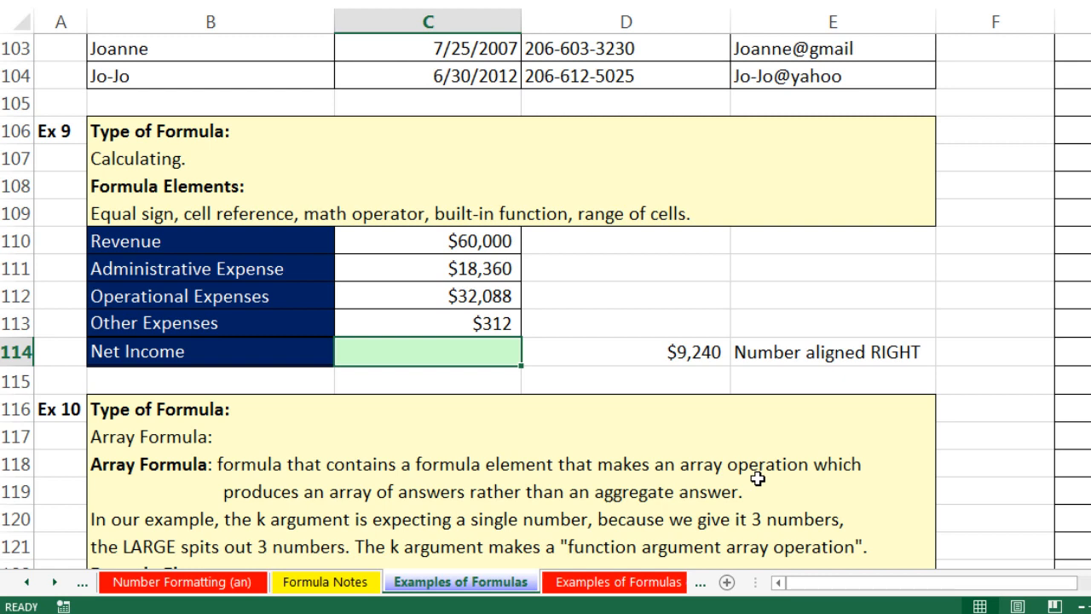
Start the Net Income formula in C114 with revenue cell C110 minus the SUM function
{"action": "type", "text": "="}
{"action": "key", "text": "Up"}
{"action": "key", "text": "Up"}
{"action": "key", "text": "Up"}
{"action": "key", "text": "Up"}
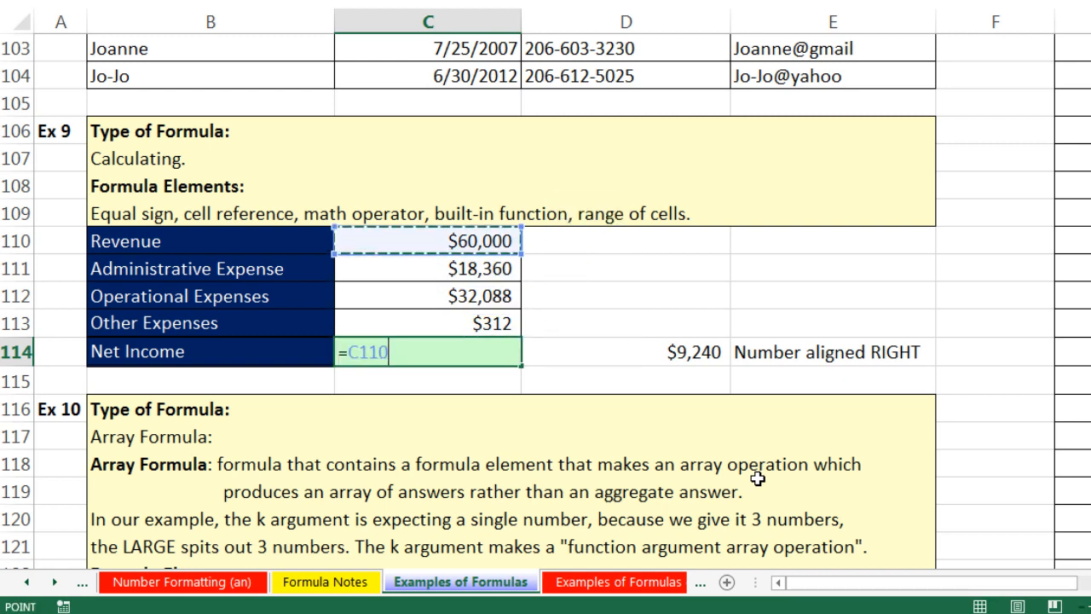
{"action": "type", "text": "-sum"}
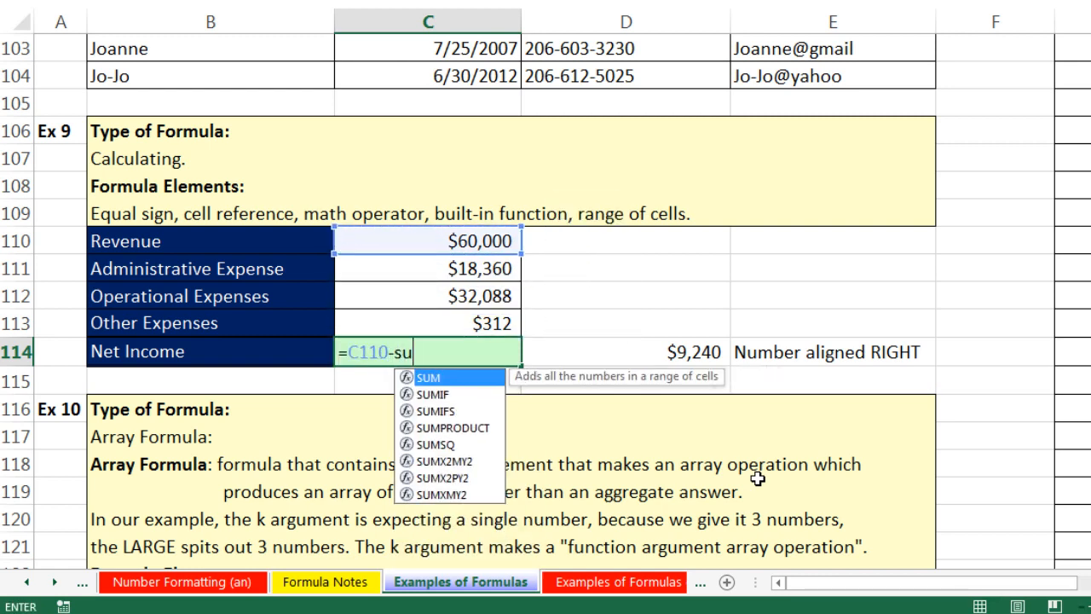
{"action": "key", "text": "Tab"}
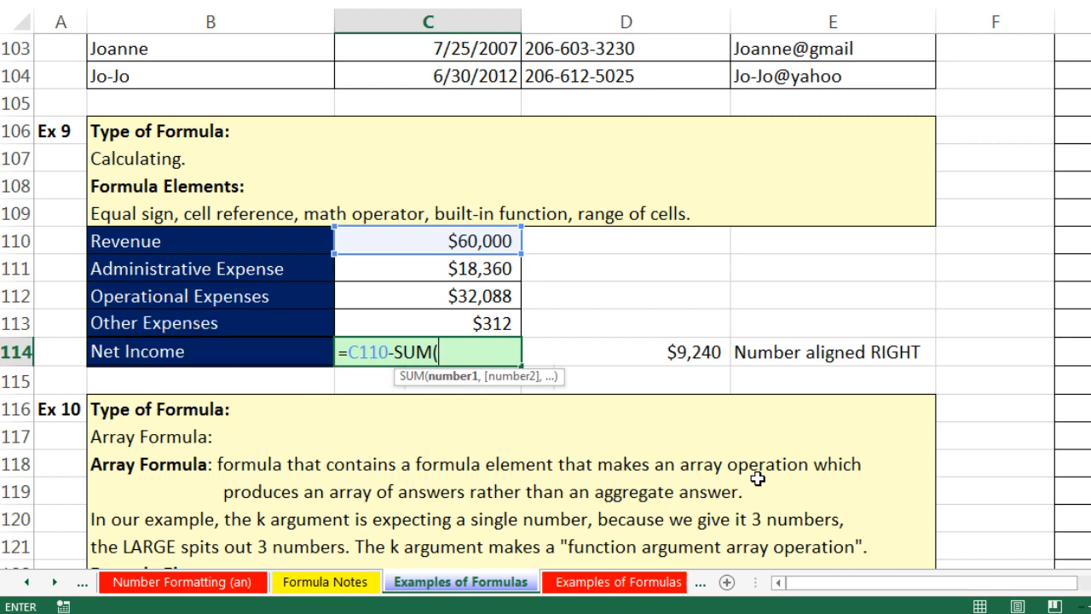
Set the SUM range to the expense cells C111:C113 and enter the formula =C110-SUM(C111:C113)
{"action": "key", "text": "Up"}
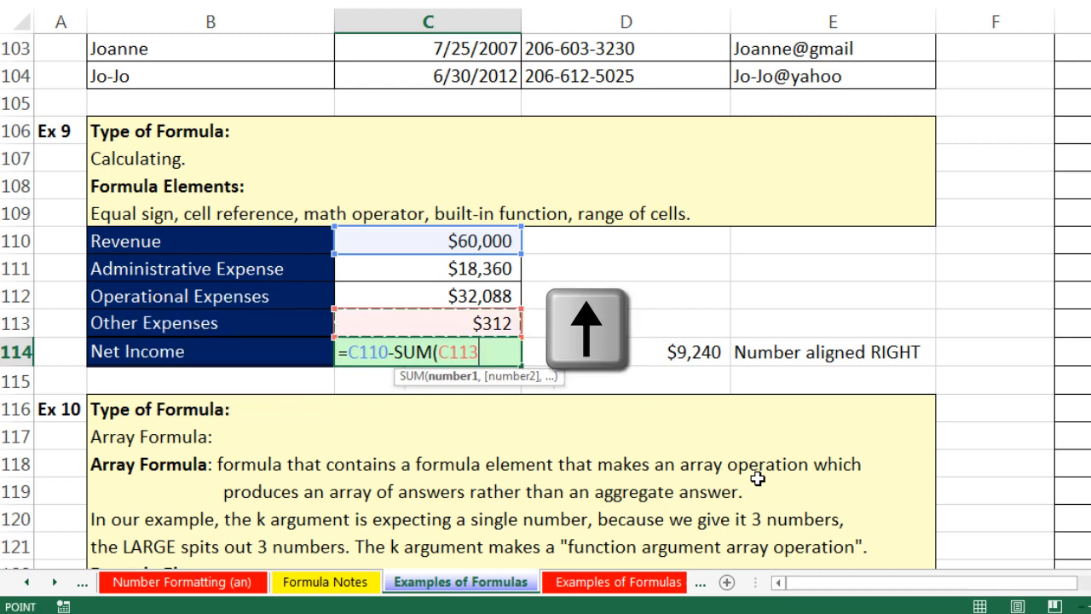
{"action": "key", "text": "shift+Up"}
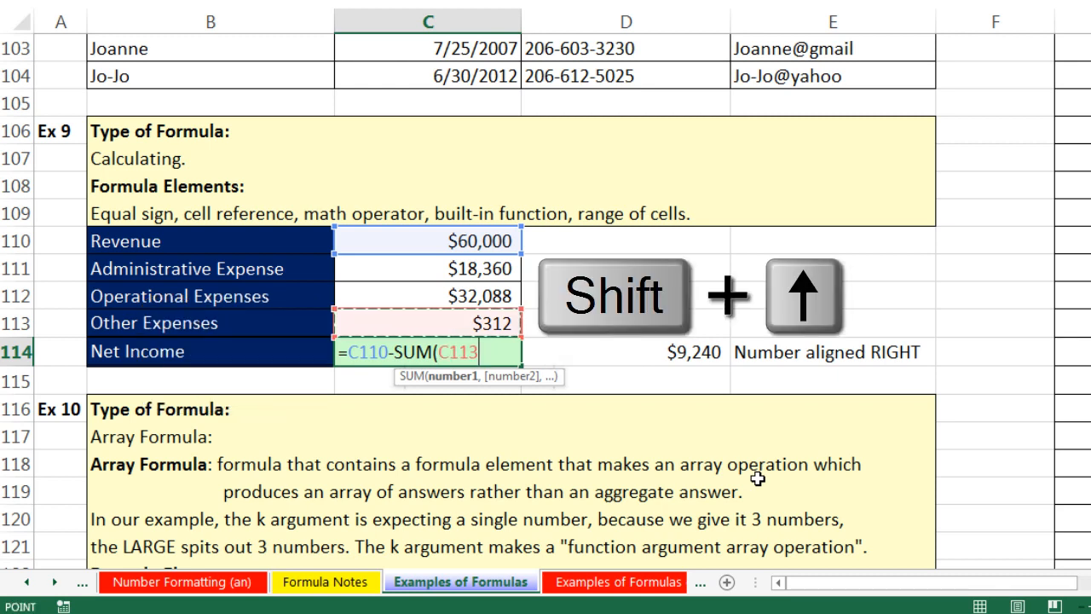
{"action": "key", "text": "shift+Up"}
{"action": "key", "text": "shift+Up"}
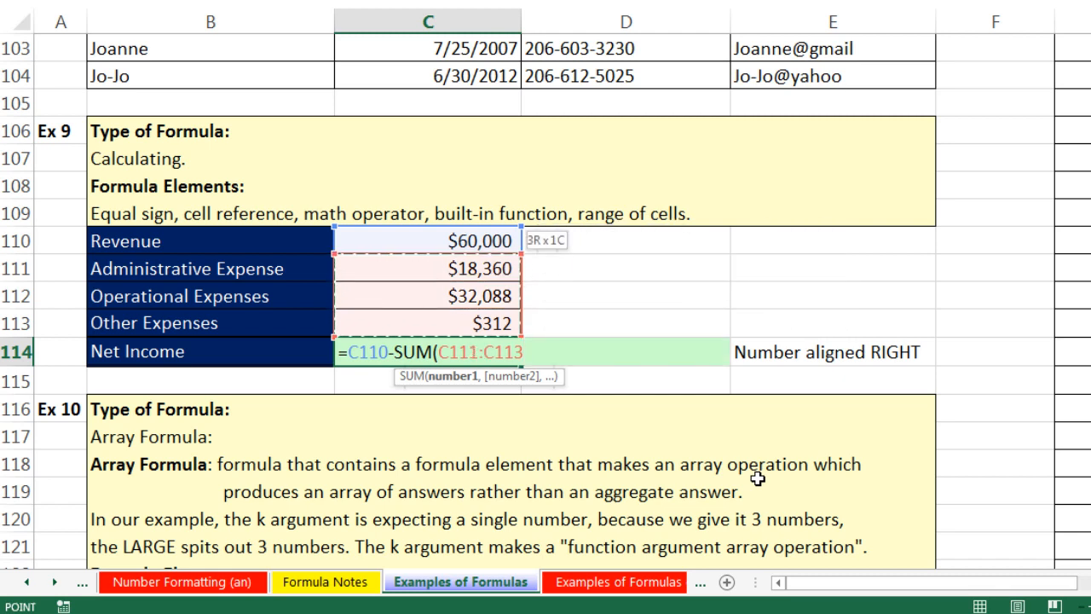
{"action": "type", "text": ")"}
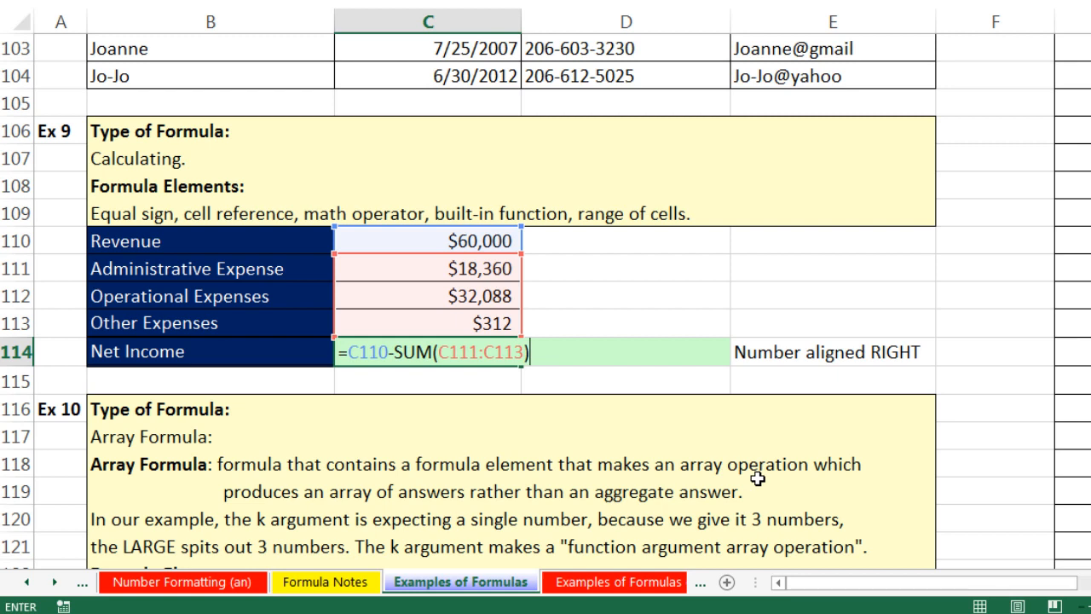
{"action": "key", "text": "ctrl+Return"}
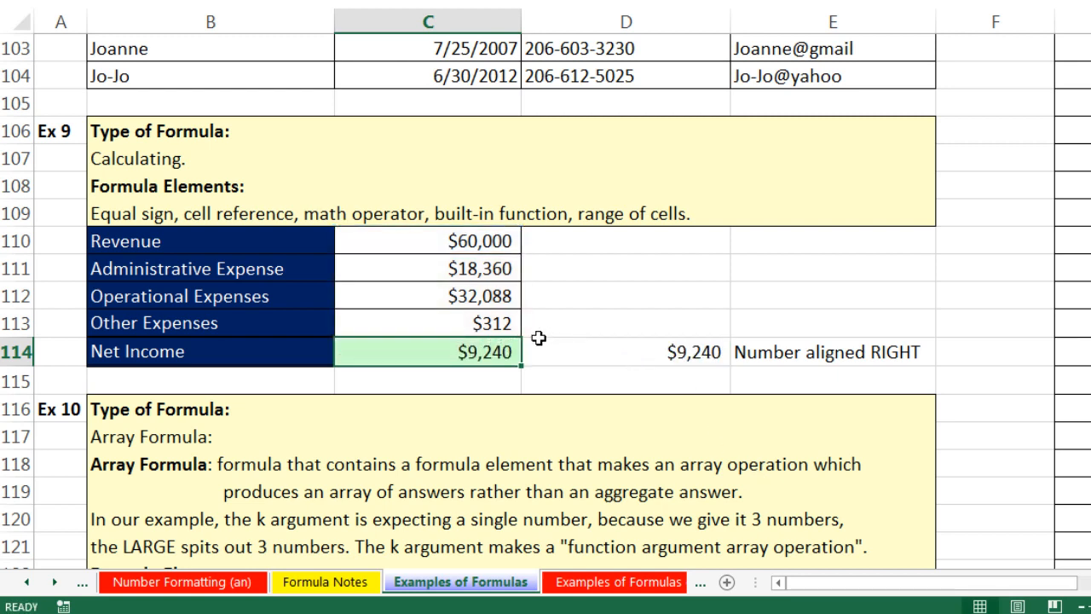
Compare the SUM-based Net Income formula in C114 with the cell-by-cell subtraction formula in D114
{"action": "double_click", "coordinate": [497, 351]}
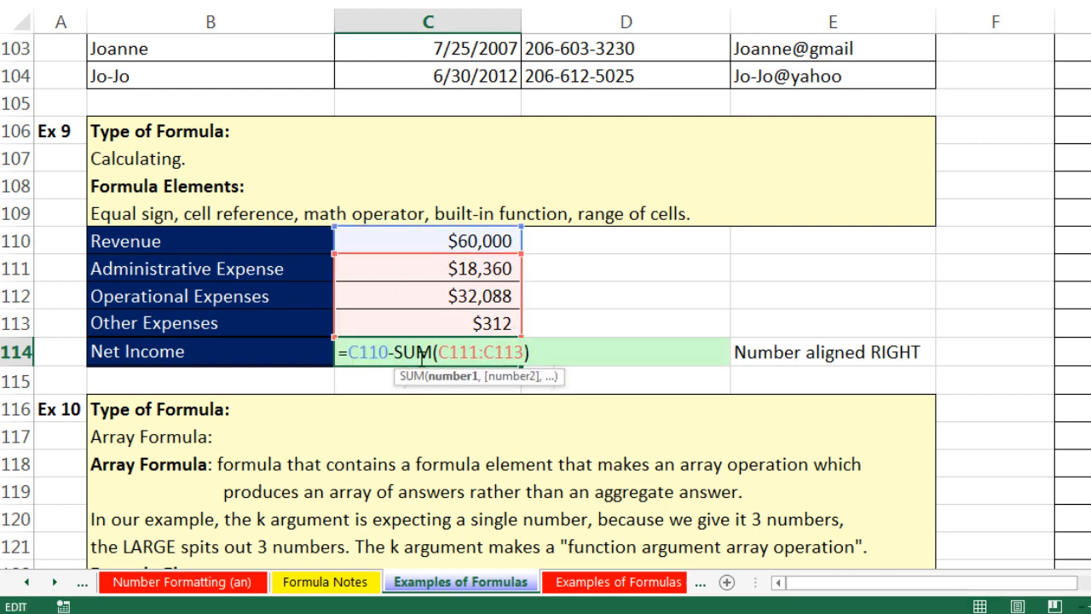
{"action": "key", "text": "Escape"}
{"action": "double_click", "coordinate": [696, 356]}
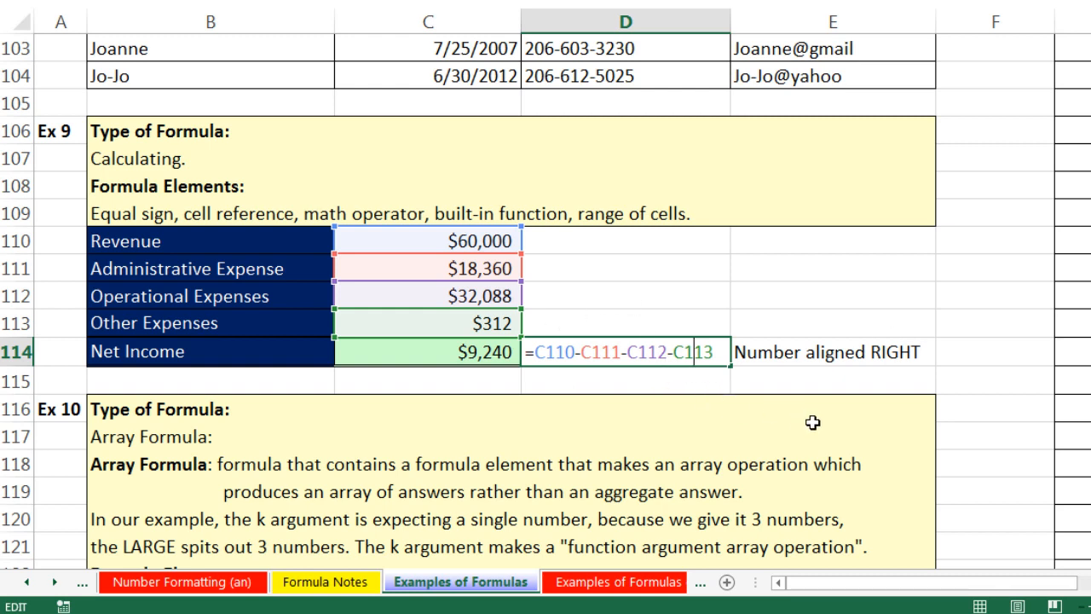
{"action": "key", "text": "ctrl+Return"}
{"action": "left_click", "coordinate": [483, 350]}
{"action": "key", "text": "F2"}
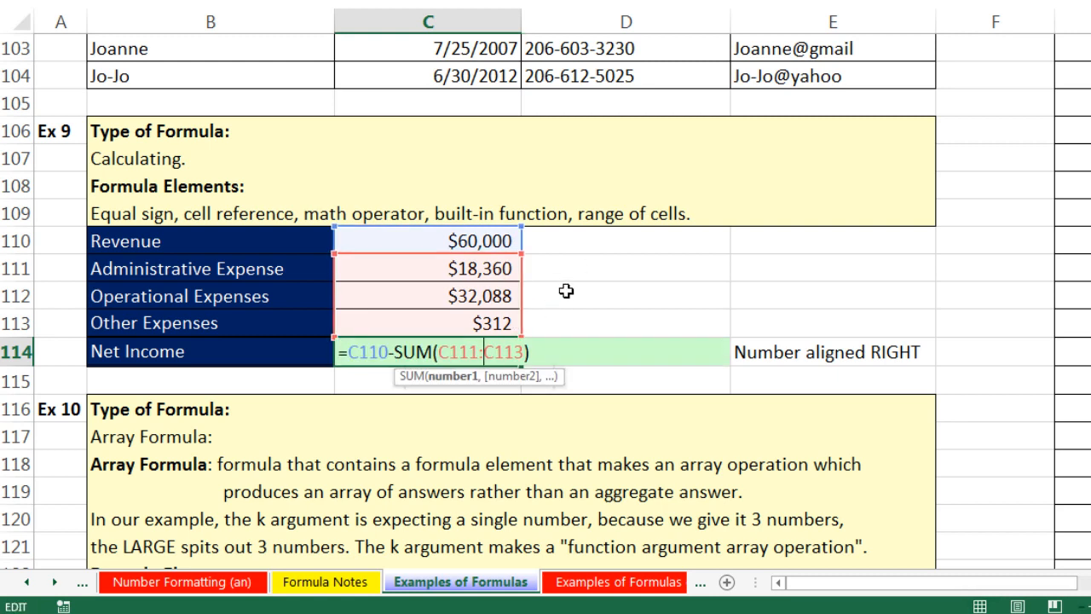
{"action": "key", "text": "Escape"}
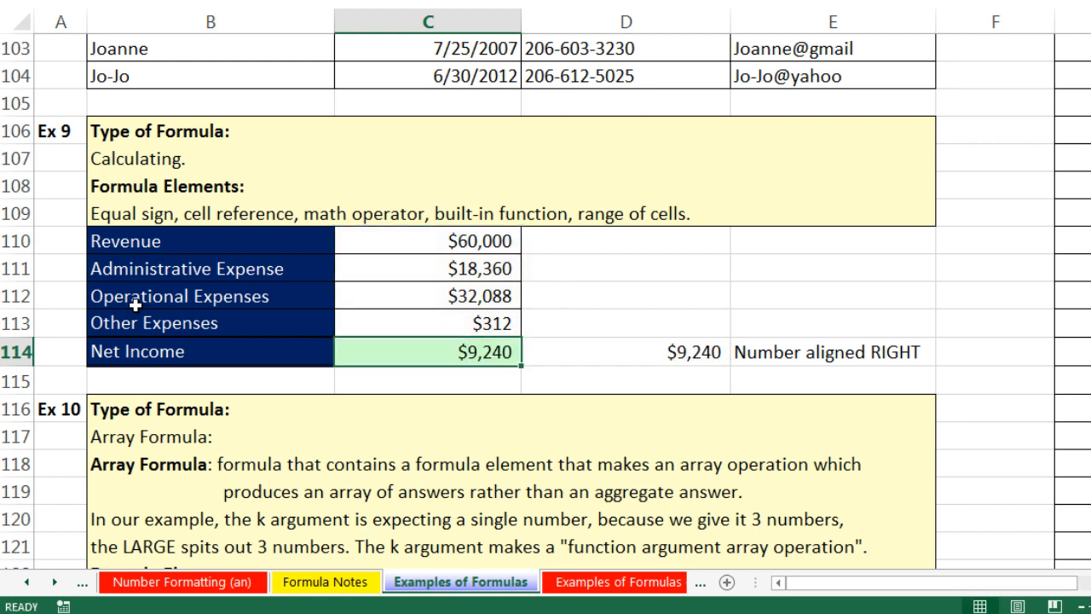
Move the cells B112:C114 down one row and enter an expense labelled Ex 5 with the amount 500 in the freed row 112
{"action": "left_click_drag", "start_coordinate": [139, 299], "coordinate": [493, 386]}
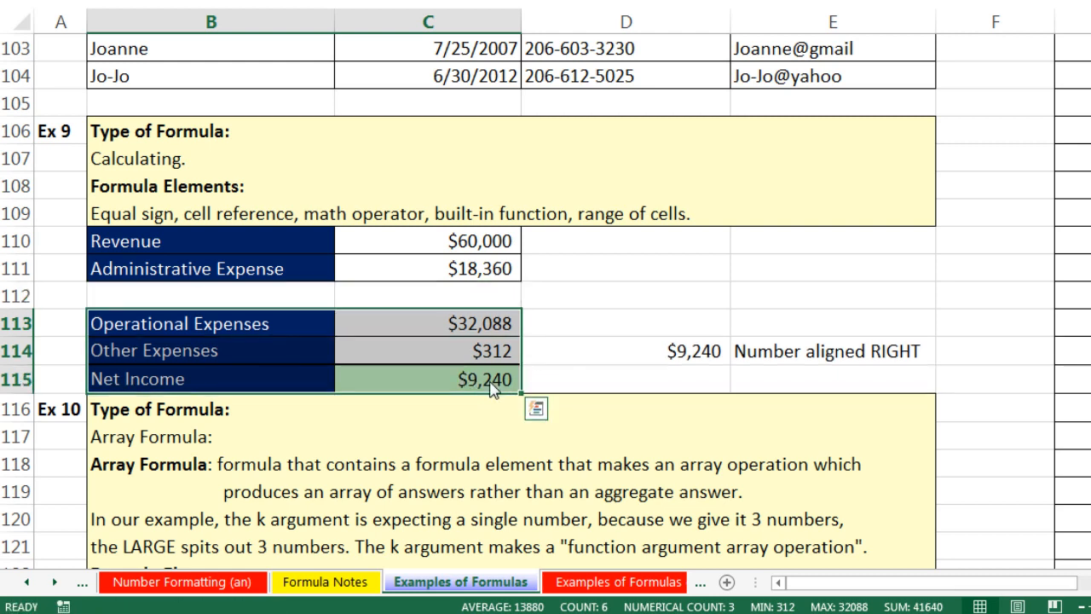
{"action": "left_click", "coordinate": [311, 293]}
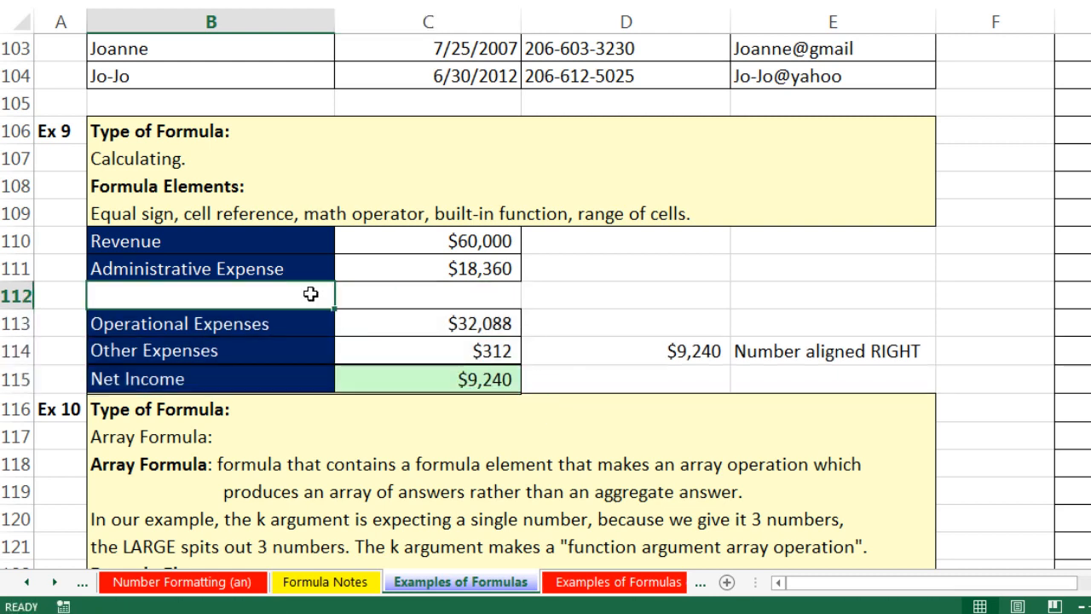
{"action": "type", "text": "Ex 5"}
{"action": "key", "text": "Tab"}
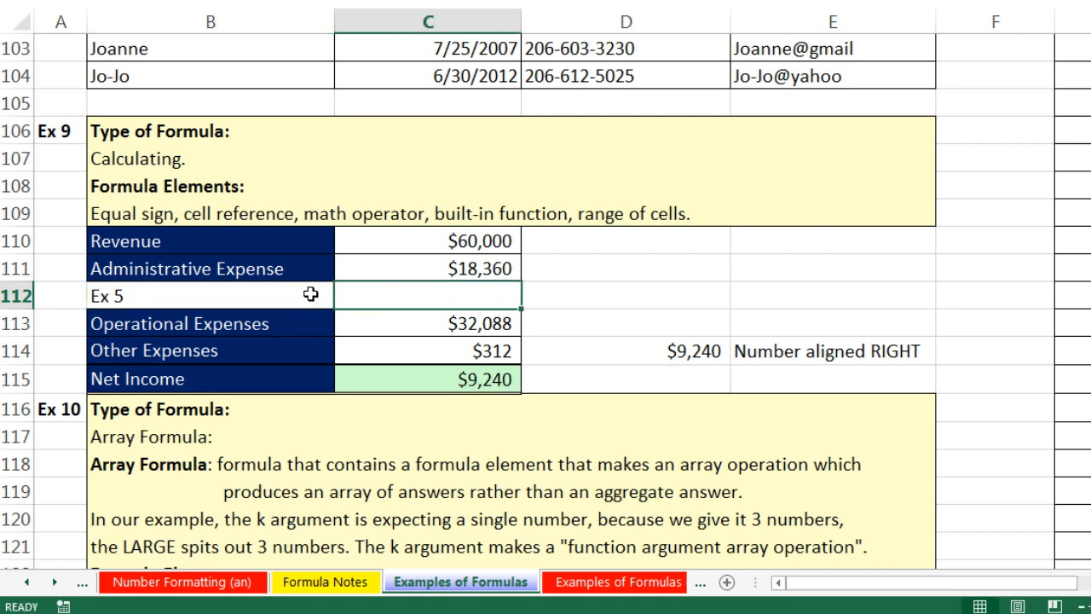
{"action": "type", "text": "500"}
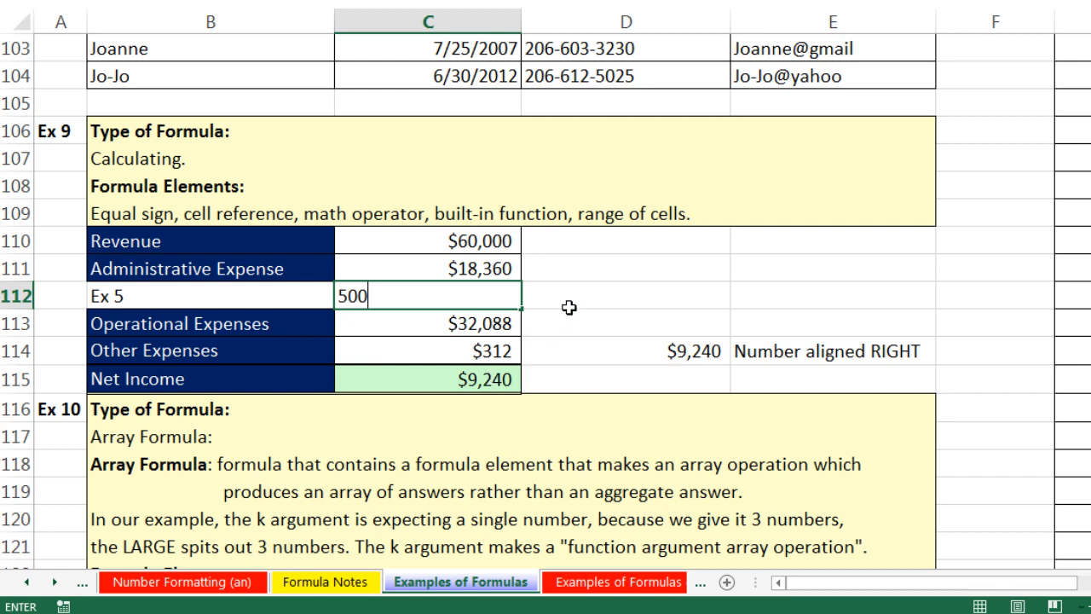
{"action": "key", "text": "ctrl+Return"}
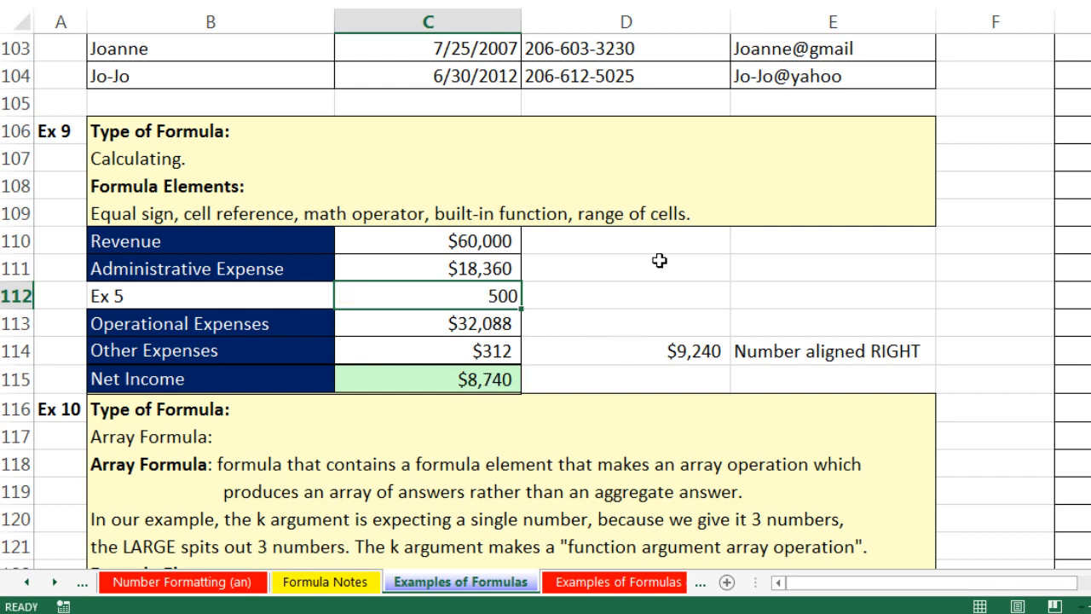
Inspect the SUM range in the Net Income formula in C115 and the cell-by-cell subtraction references in D114
{"action": "double_click", "coordinate": [483, 383]}
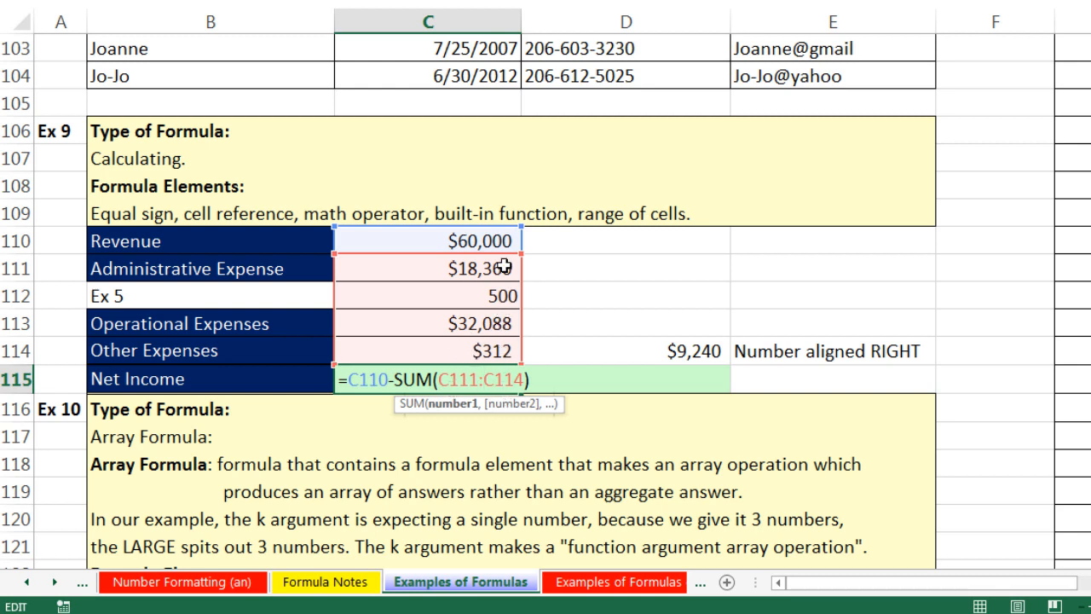
{"action": "key", "text": "Return"}
{"action": "double_click", "coordinate": [636, 352]}
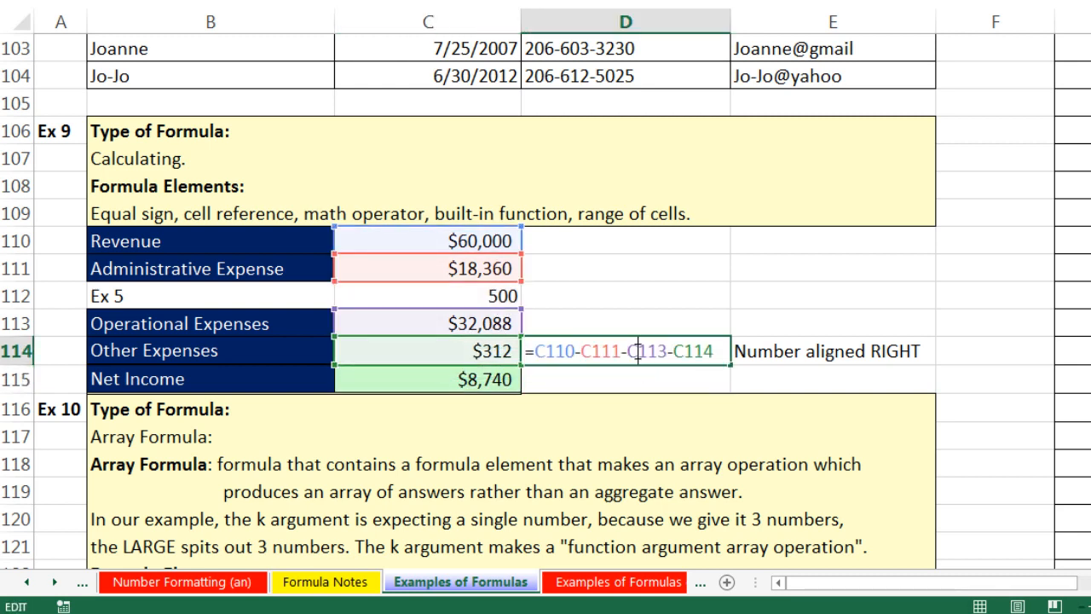
{"action": "key", "text": "Escape"}
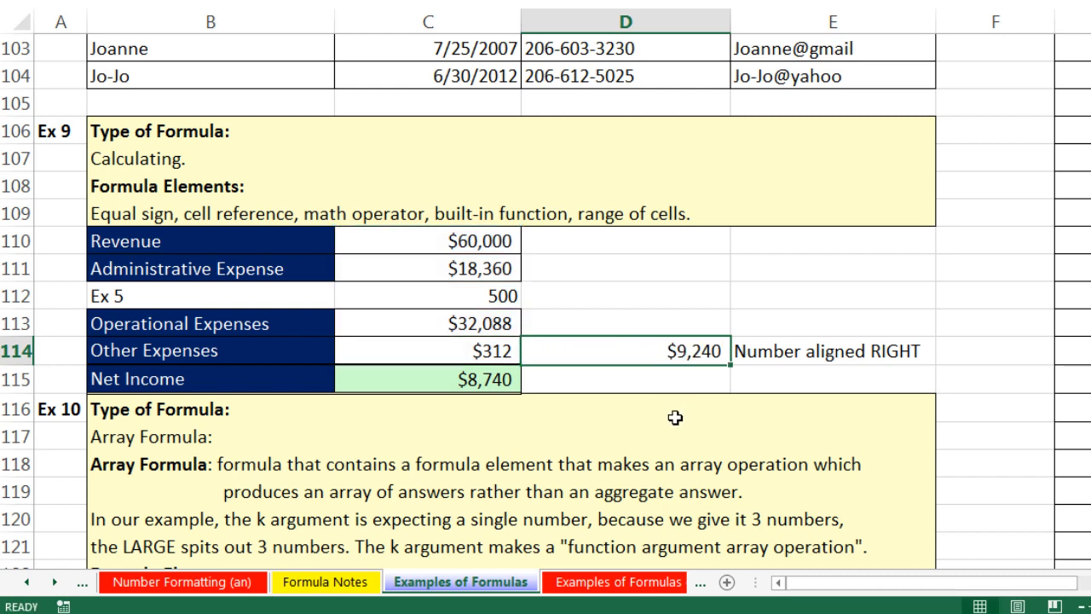
Undo the Ex 5 expense entries and the cell move, and reselect the Net Income cell C114
{"action": "key", "text": "ctrl+z"}
{"action": "key", "text": "ctrl+z"}
{"action": "key", "text": "ctrl+z"}
{"action": "key", "text": "ctrl+z"}
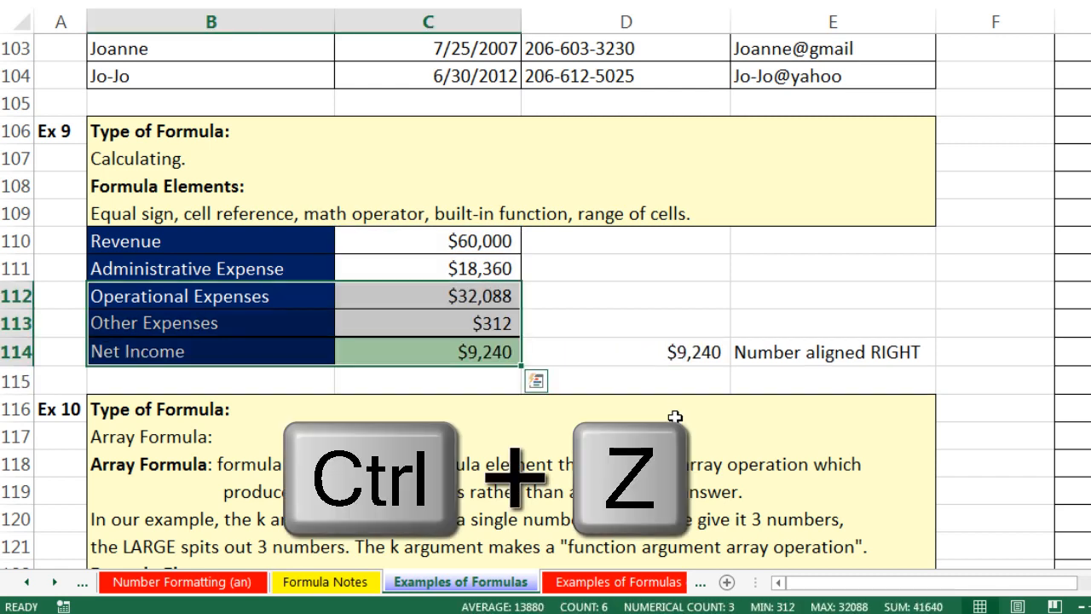
{"action": "left_click", "coordinate": [499, 350]}
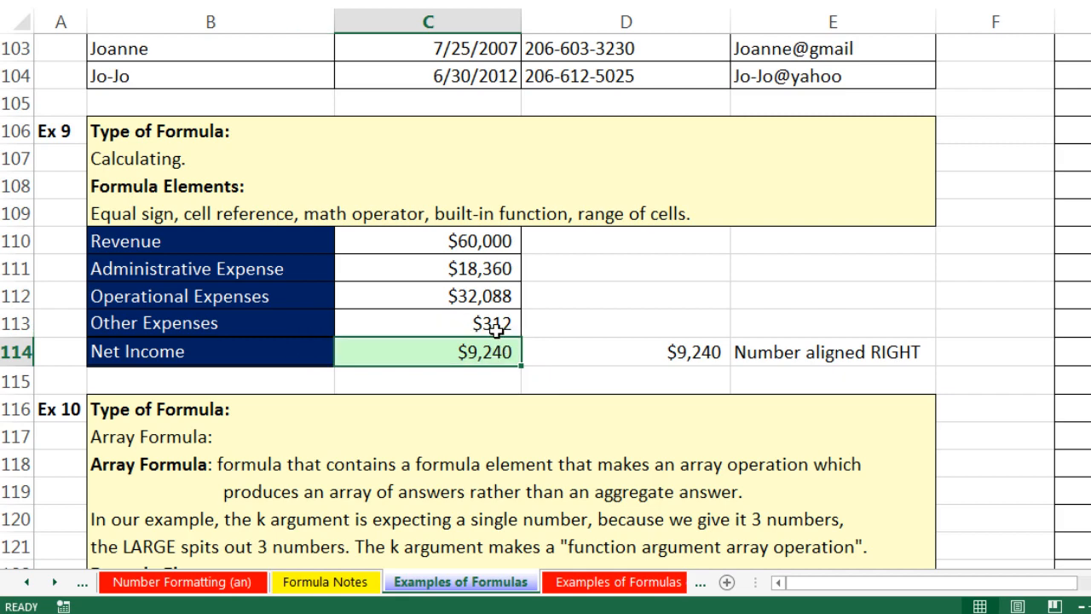
Start a LARGE function formula in the Add Top 3 Sales cell C124 of the Ex 10 section
{"action": "scroll", "coordinate": [503, 324], "scroll_direction": "down", "scroll_amount": 4}
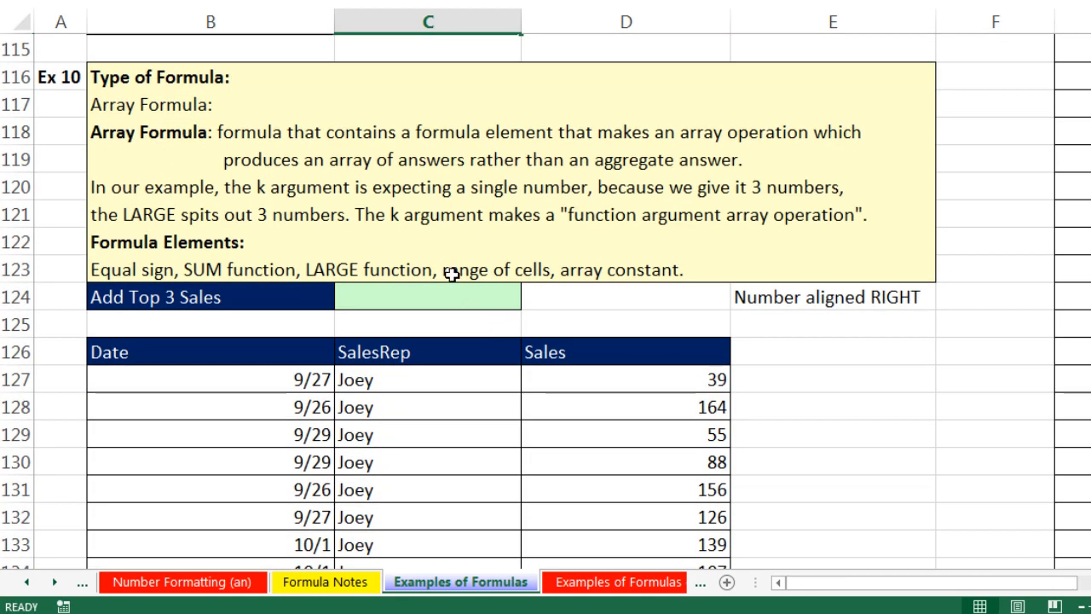
{"action": "scroll", "coordinate": [512, 281], "scroll_direction": "down", "scroll_amount": 1}
{"action": "scroll", "coordinate": [514, 282], "scroll_direction": "down", "scroll_amount": 1}
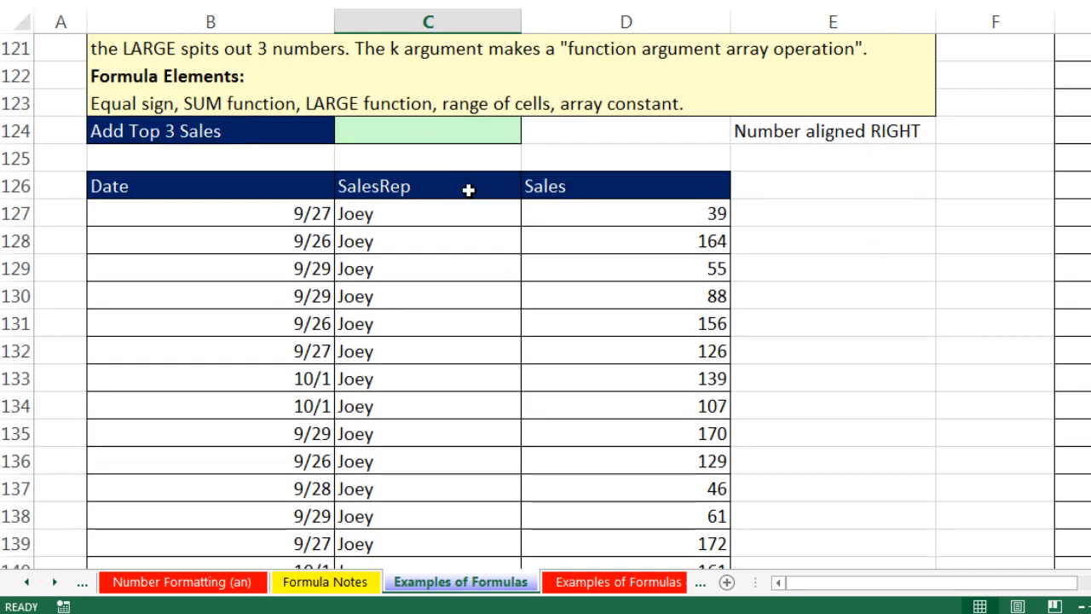
{"action": "left_click", "coordinate": [416, 133]}
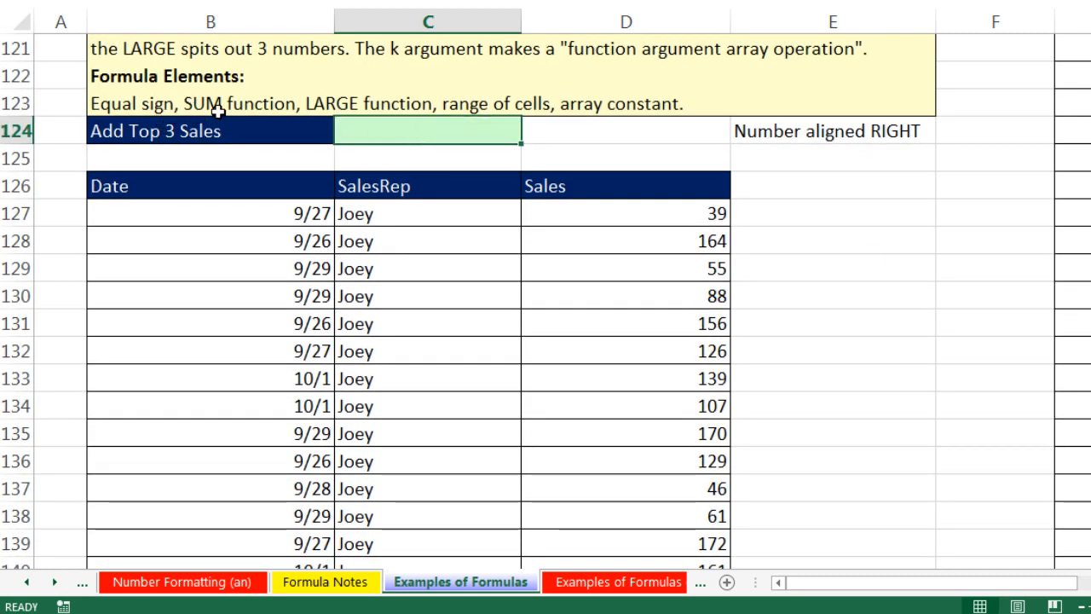
{"action": "type", "text": "=la"}
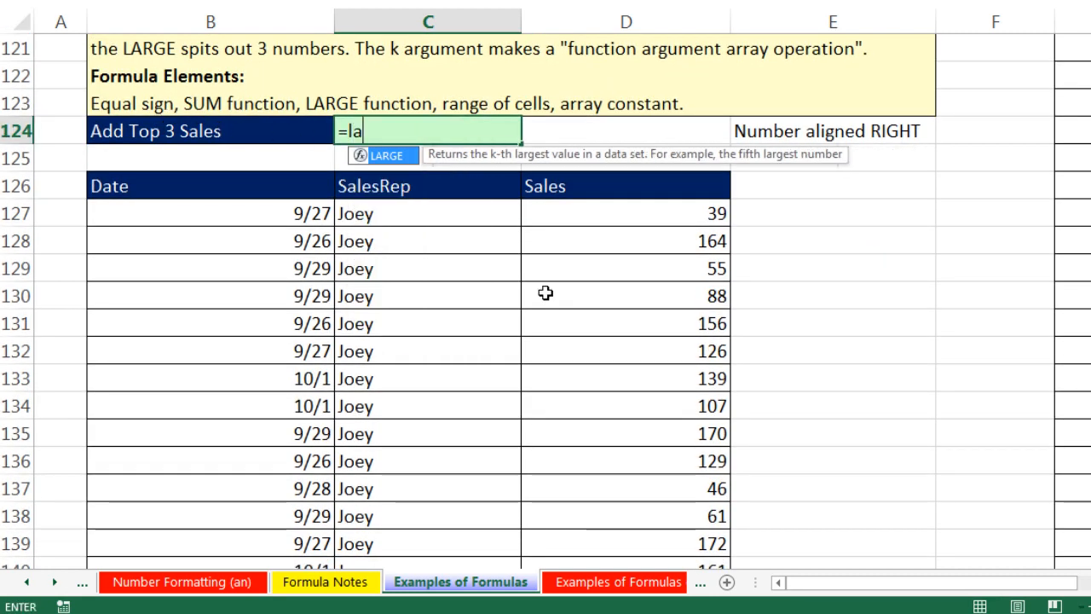
Complete the LARGE formula in C124 with array D127:D140 and a k value of 1, and enter it
{"action": "key", "text": "Tab"}
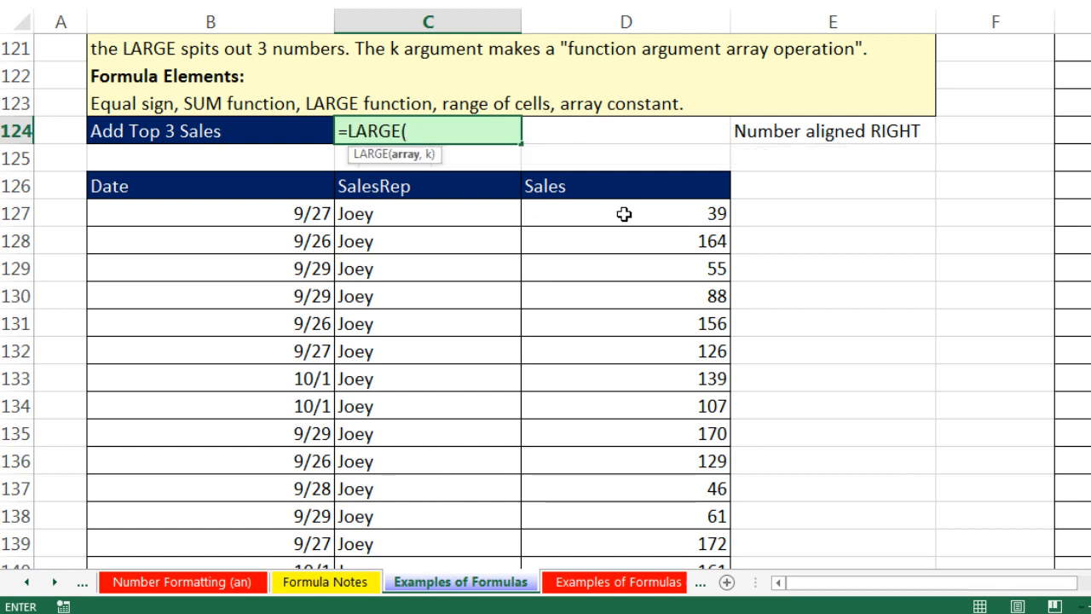
{"action": "left_click_drag", "start_coordinate": [685, 214], "coordinate": [689, 461]}
{"action": "scroll", "coordinate": [639, 426], "scroll_direction": "up", "scroll_amount": 3}
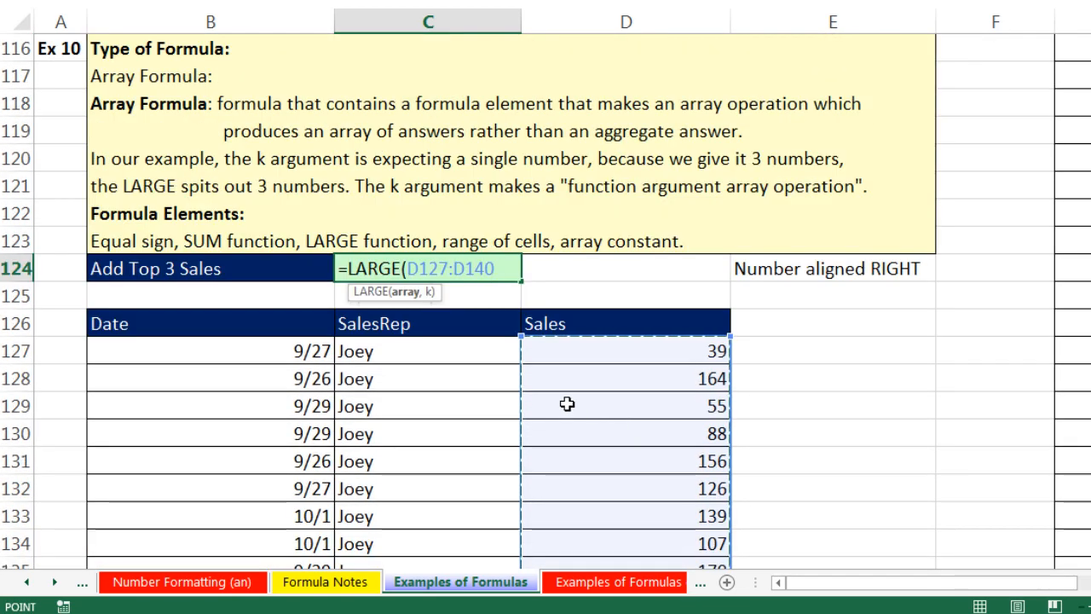
{"action": "type", "text": ",1"}
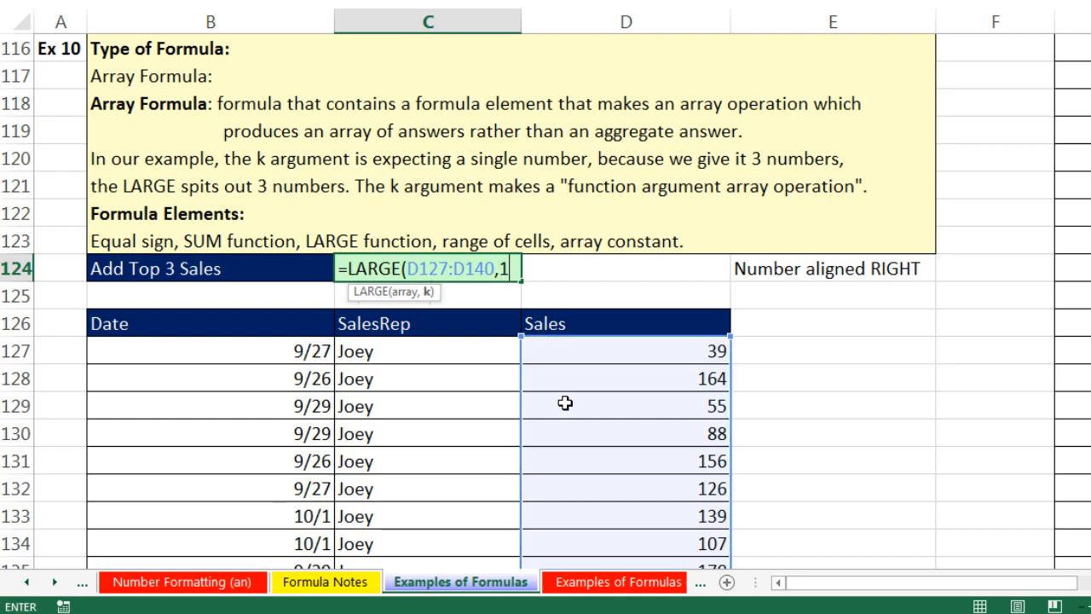
{"action": "key", "text": "ctrl+Return"}
{"action": "scroll", "coordinate": [589, 401], "scroll_direction": "down", "scroll_amount": 3}
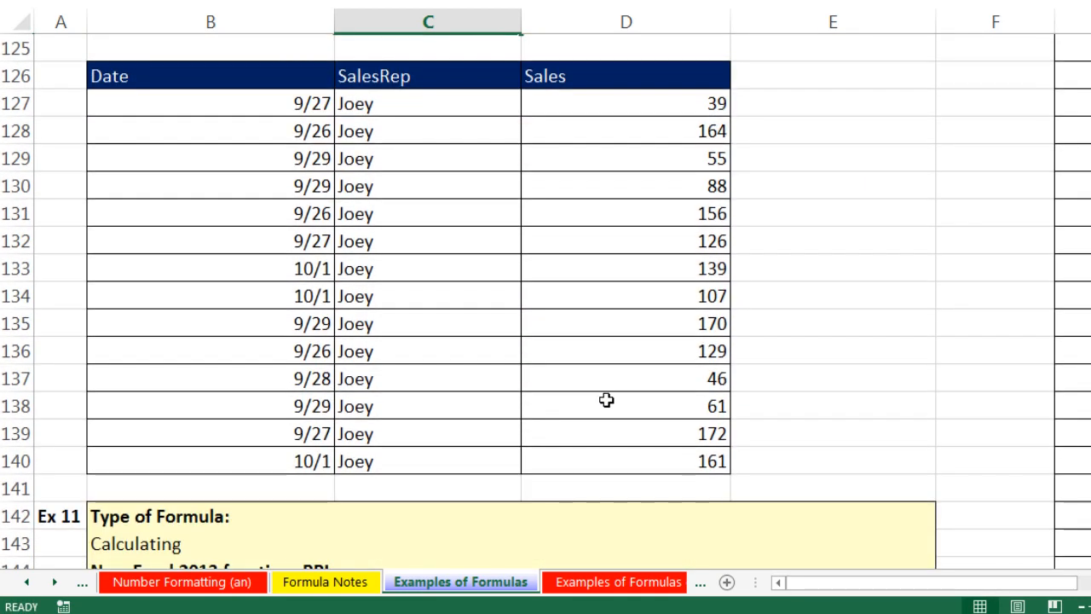
{"action": "scroll", "coordinate": [607, 400], "scroll_direction": "up", "scroll_amount": 1}
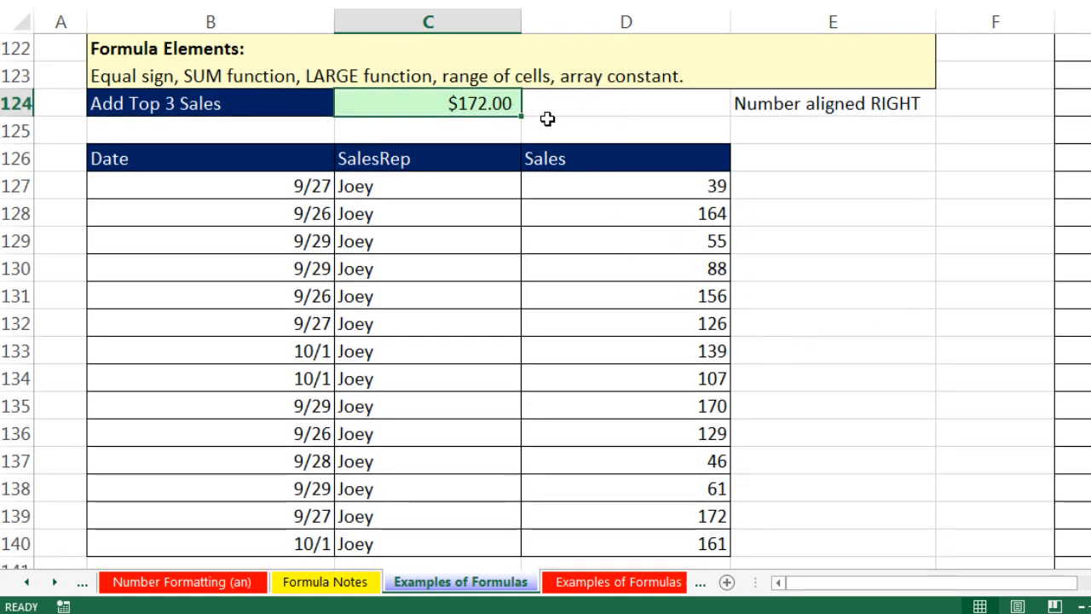
Change the k argument of the LARGE formula in C124 to 2 to return the second-largest sale
{"action": "key", "text": "F2"}
{"action": "double_click", "coordinate": [504, 106]}
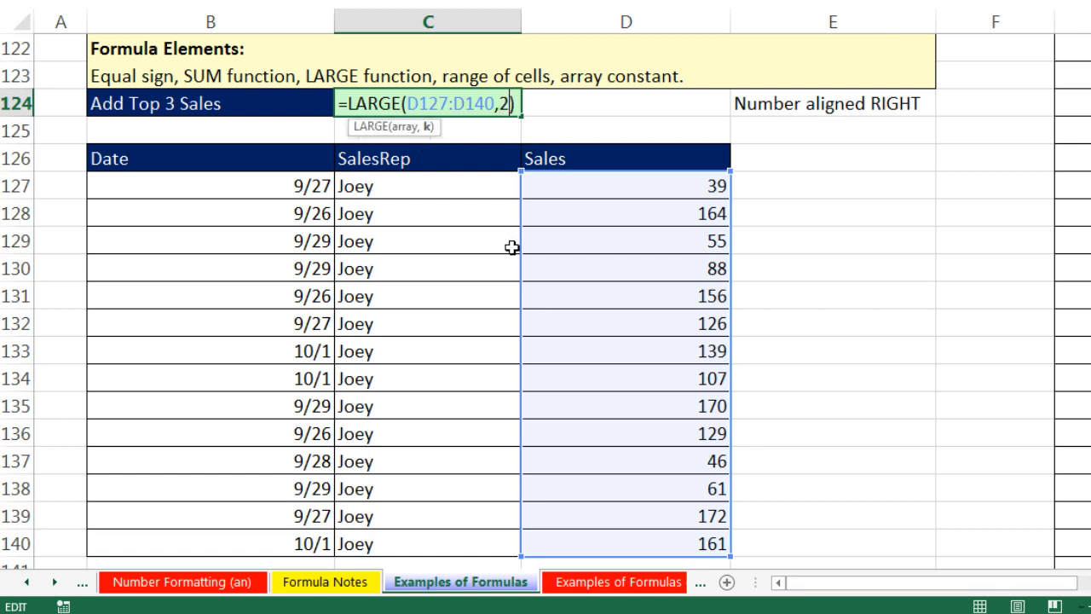
{"action": "key", "text": "Return"}
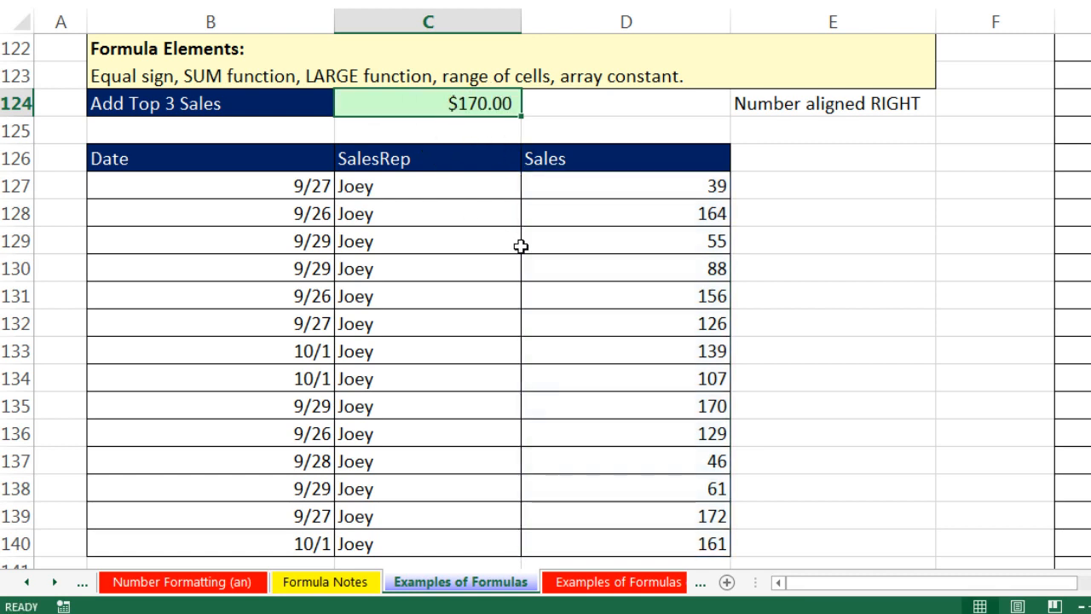
Change the k argument of the LARGE formula in C124 to 3 to return the third-largest sale
{"action": "double_click", "coordinate": [480, 106]}
{"action": "double_click", "coordinate": [506, 104]}
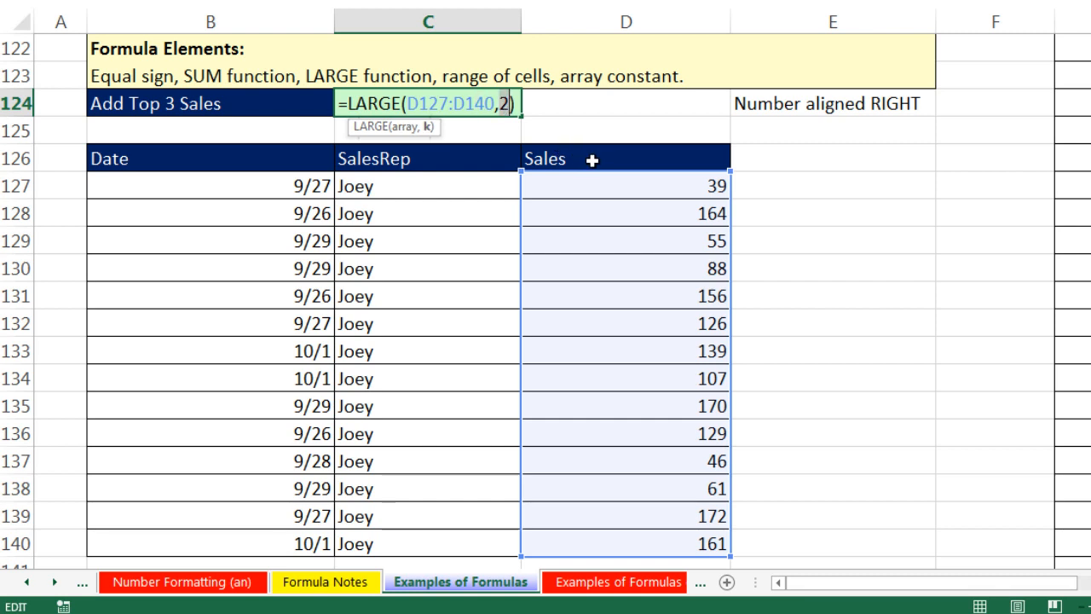
{"action": "key", "text": "ctrl+Return"}
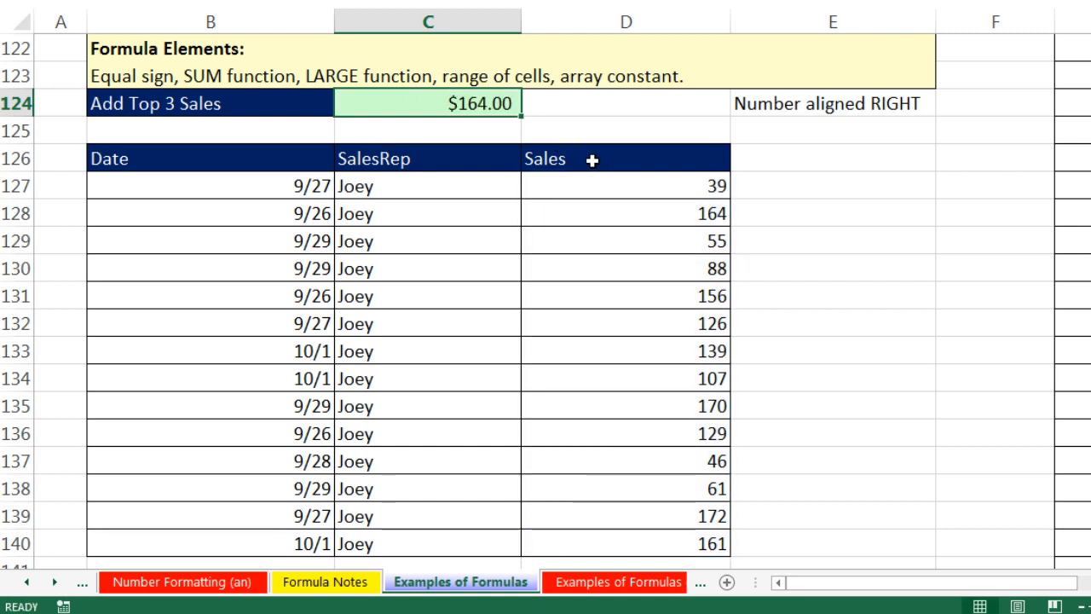
Replace the k argument of the LARGE formula in C124 with the array constant {1,2,3}
{"action": "double_click", "coordinate": [475, 103]}
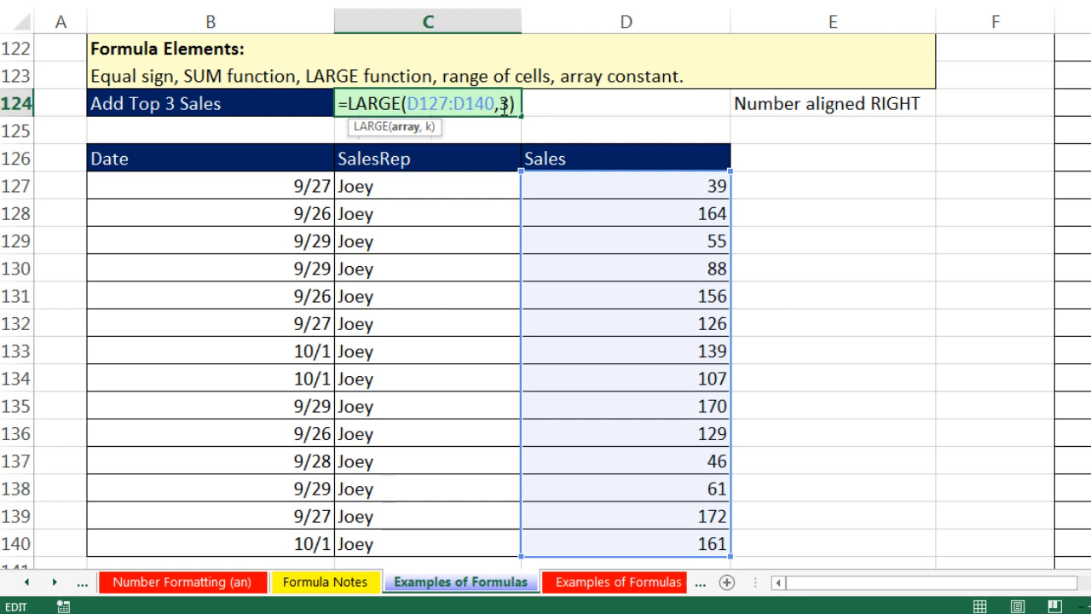
{"action": "double_click", "coordinate": [503, 103]}
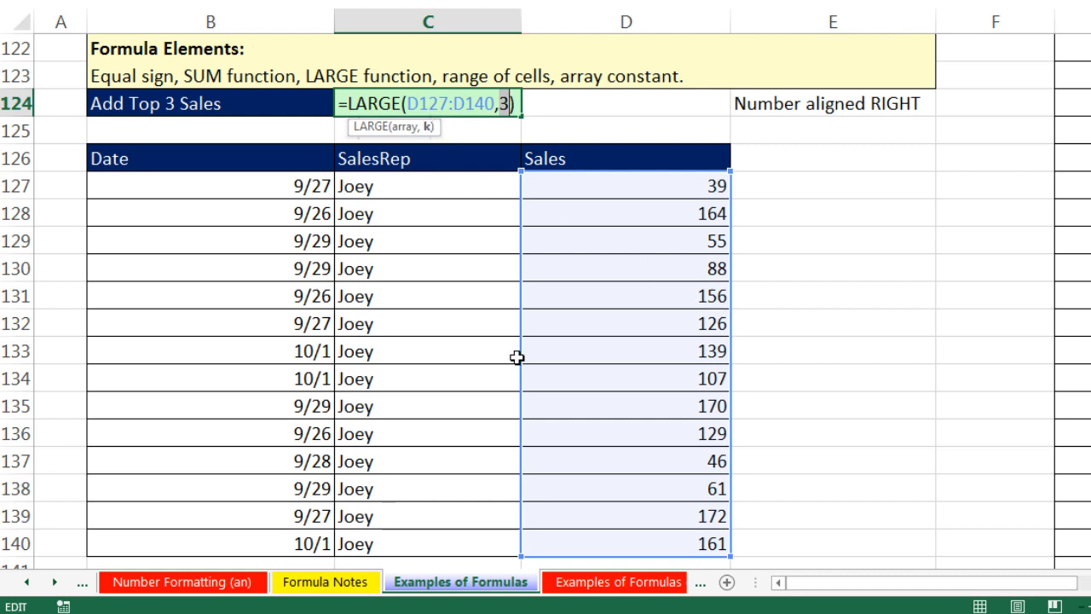
{"action": "type", "text": "{1,2,3"}
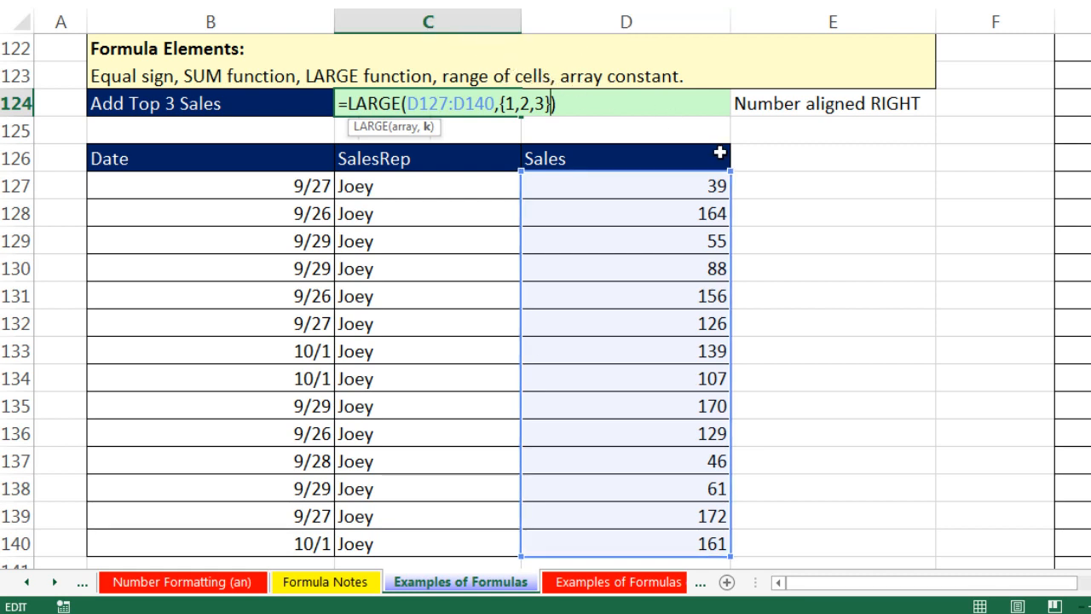
{"action": "type", "text": "})"}
{"action": "key", "text": "Return"}
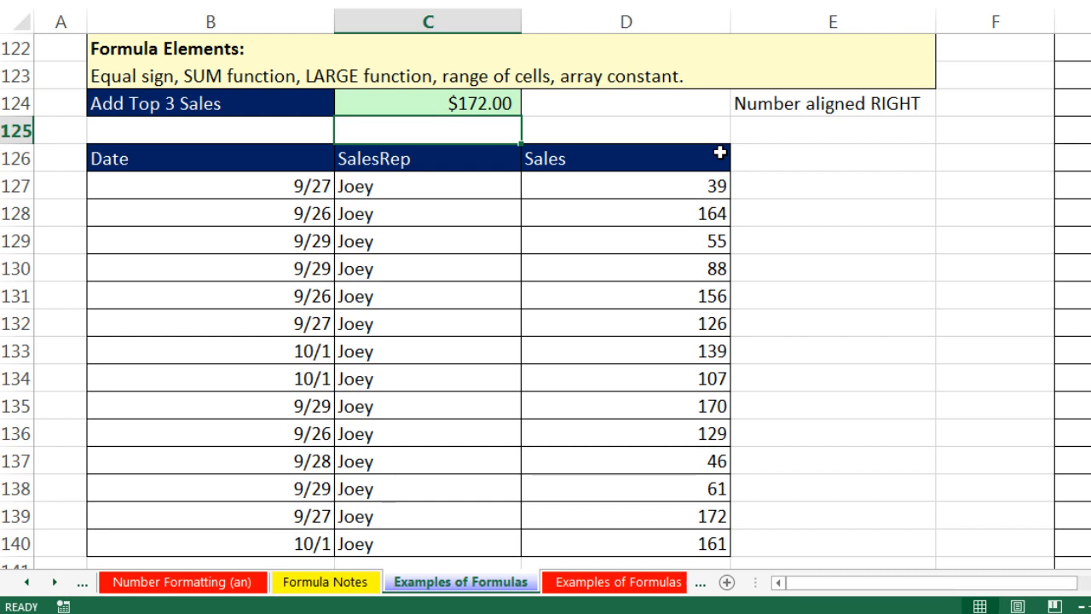
Evaluate the LARGE expression inside the C124 formula to inspect its array of values, and undo the evaluation
{"action": "left_click", "coordinate": [470, 100]}
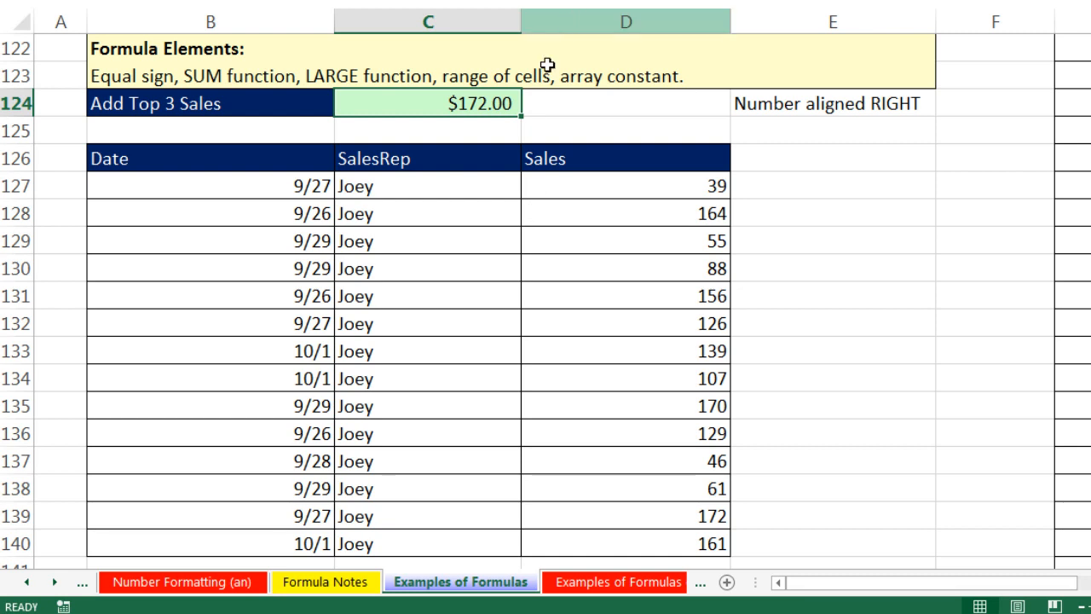
{"action": "key", "text": "F2"}
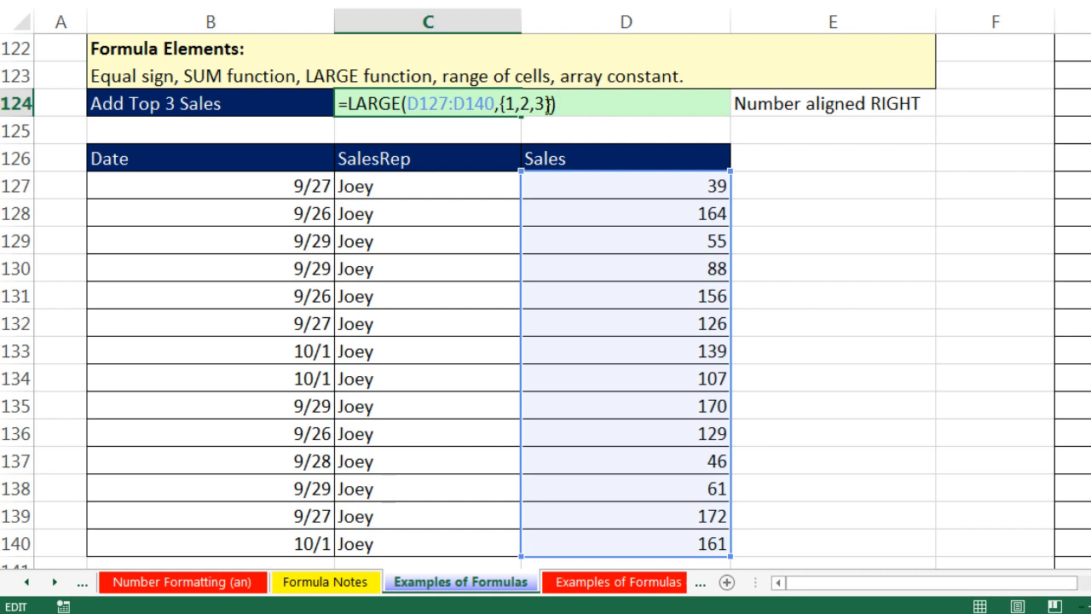
{"action": "left_click_drag", "start_coordinate": [547, 103], "coordinate": [274, 106]}
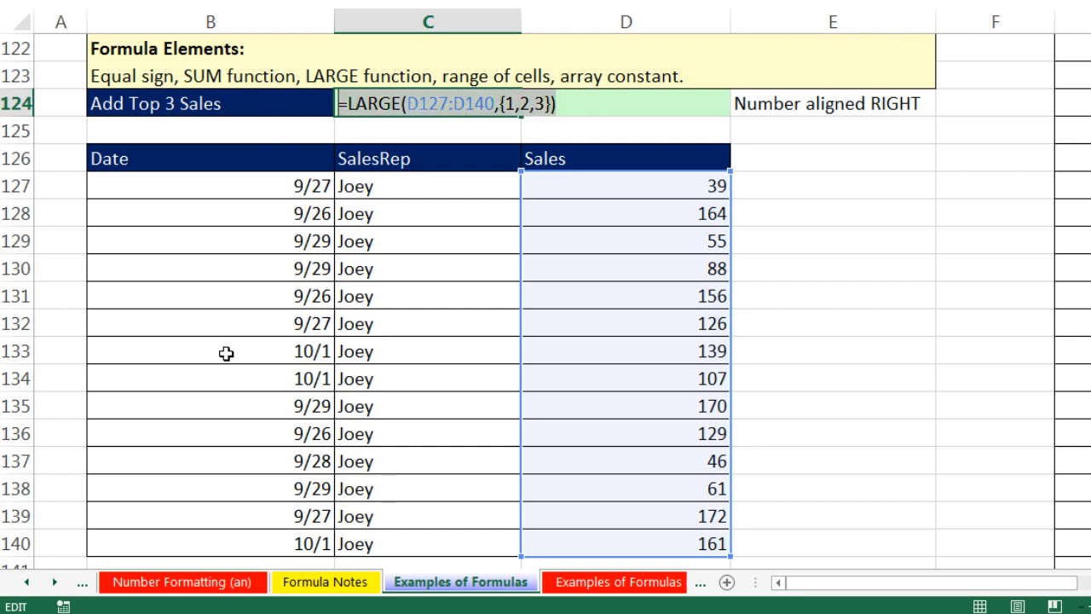
{"action": "key", "text": "F9"}
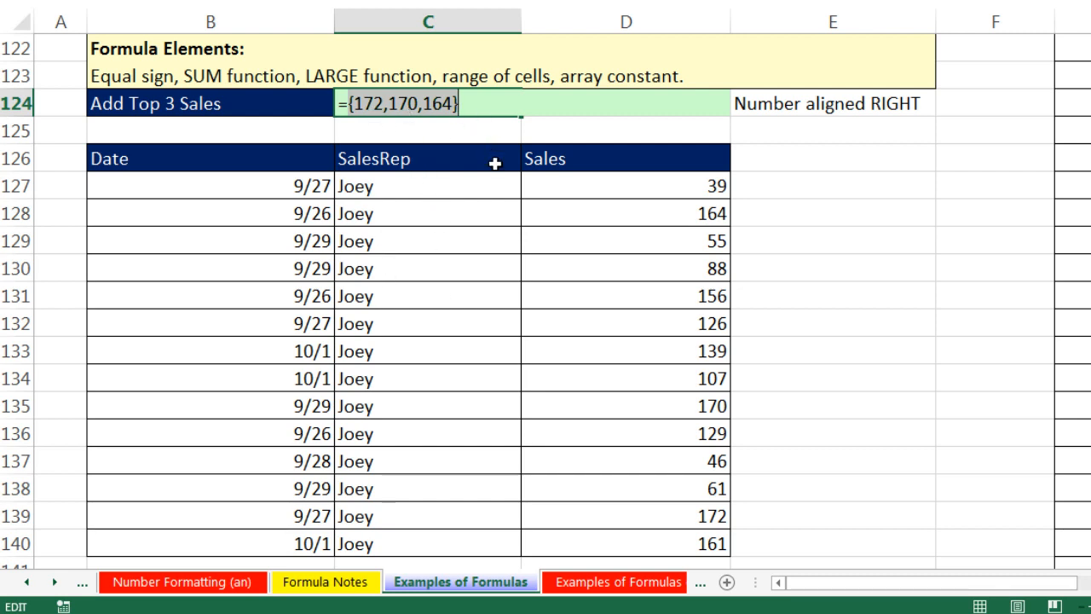
{"action": "key", "text": "ctrl+z"}
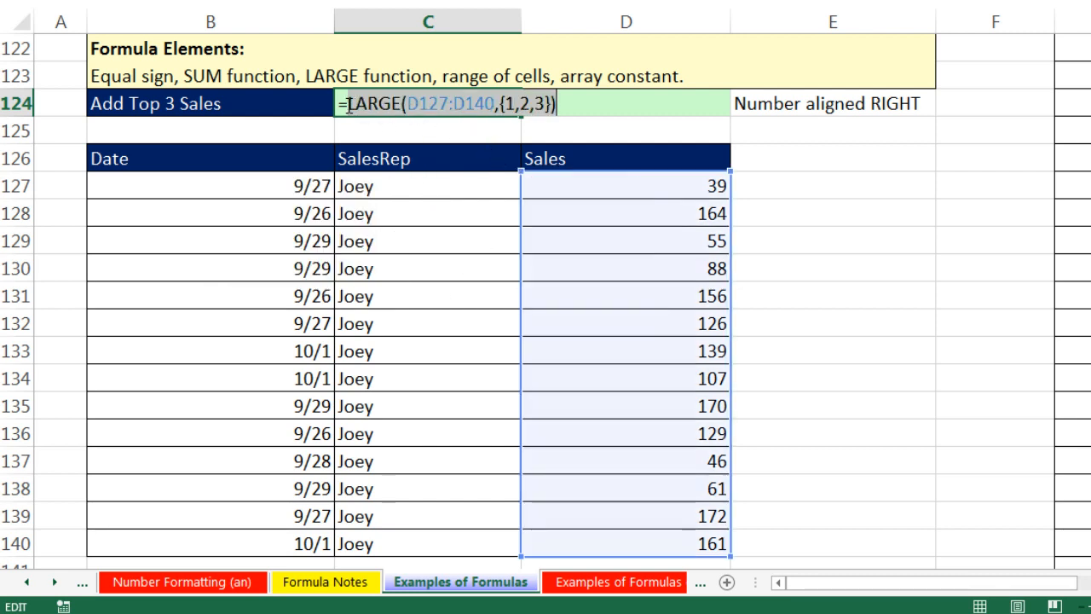
Wrap the LARGE expression in C124 in a SUM function so the formula reads =SUM(LARGE(D127:D140,{1,2,3}))
{"action": "type", "text": "sum"}
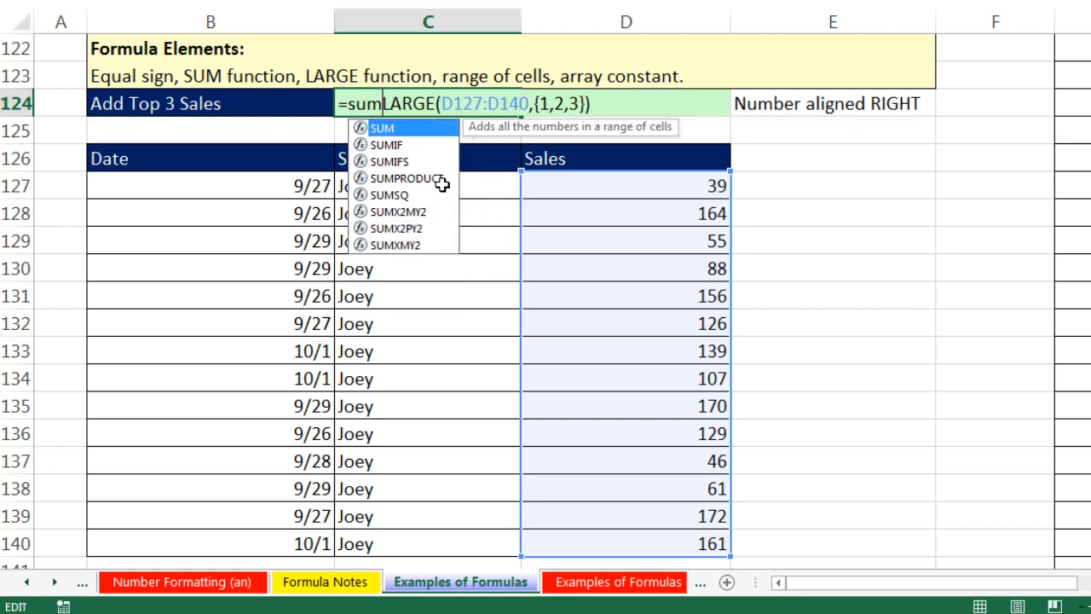
{"action": "key", "text": "Tab"}
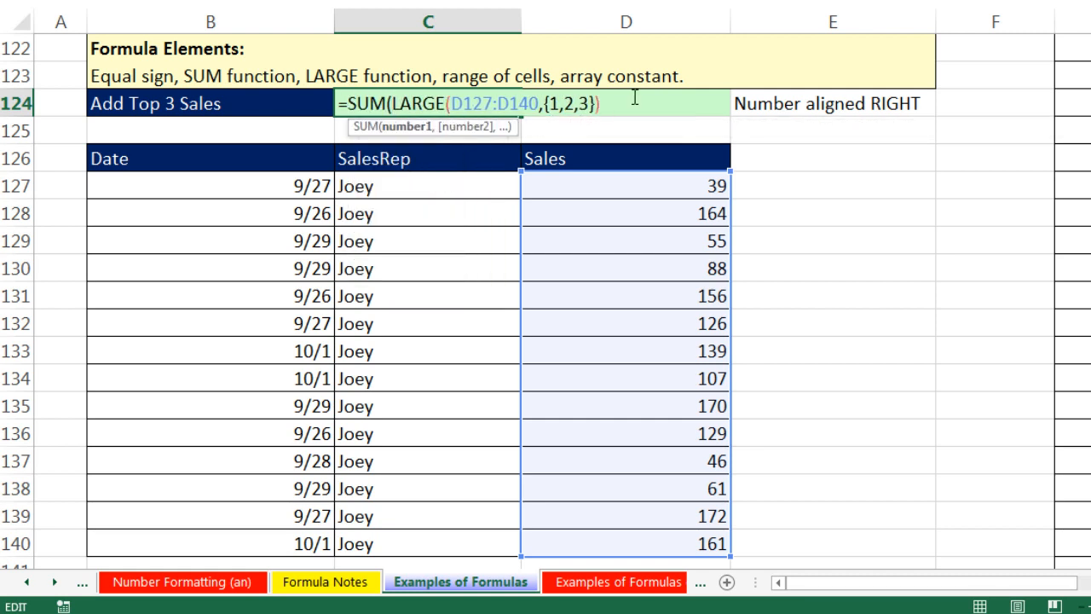
{"action": "type", "text": ")"}
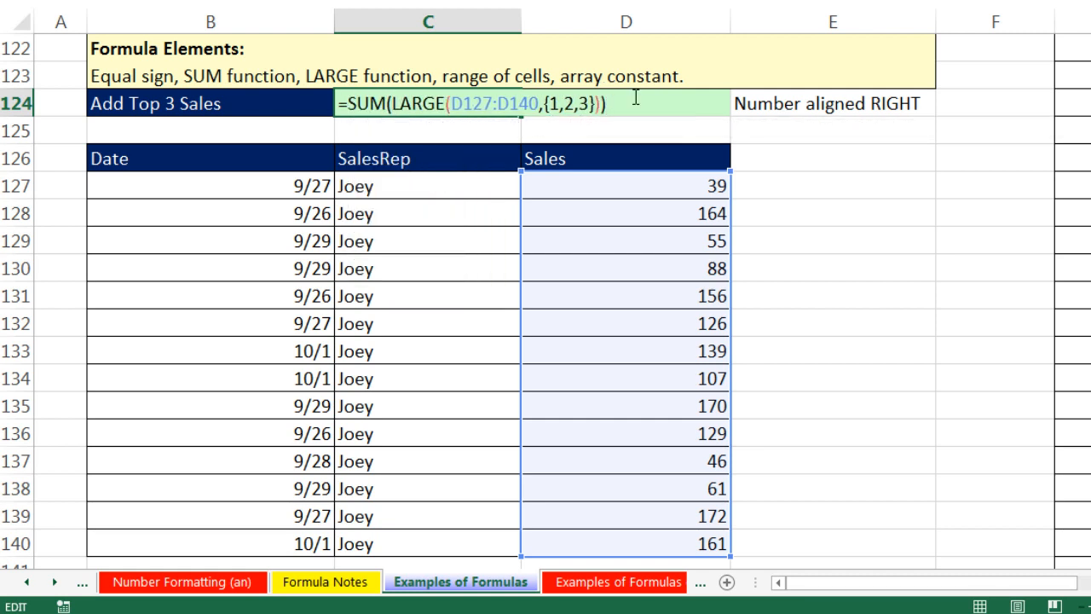
Evaluate the LARGE argument inside SUM to inspect its array, undo the evaluation, and enter the formula in C124
{"action": "left_click", "coordinate": [546, 111]}
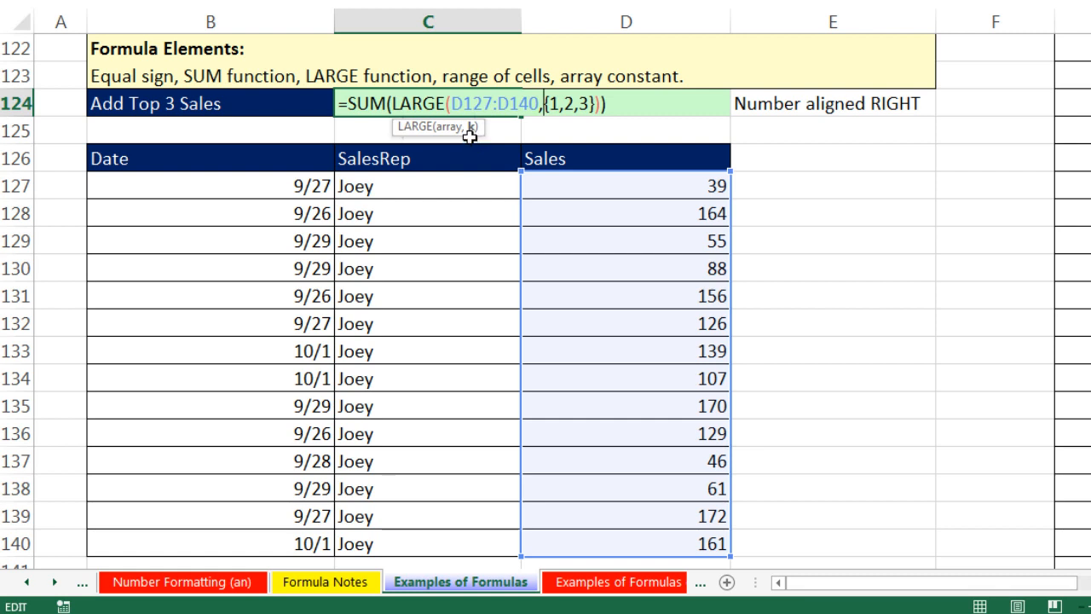
{"action": "left_click", "coordinate": [395, 104]}
{"action": "left_click", "coordinate": [412, 126]}
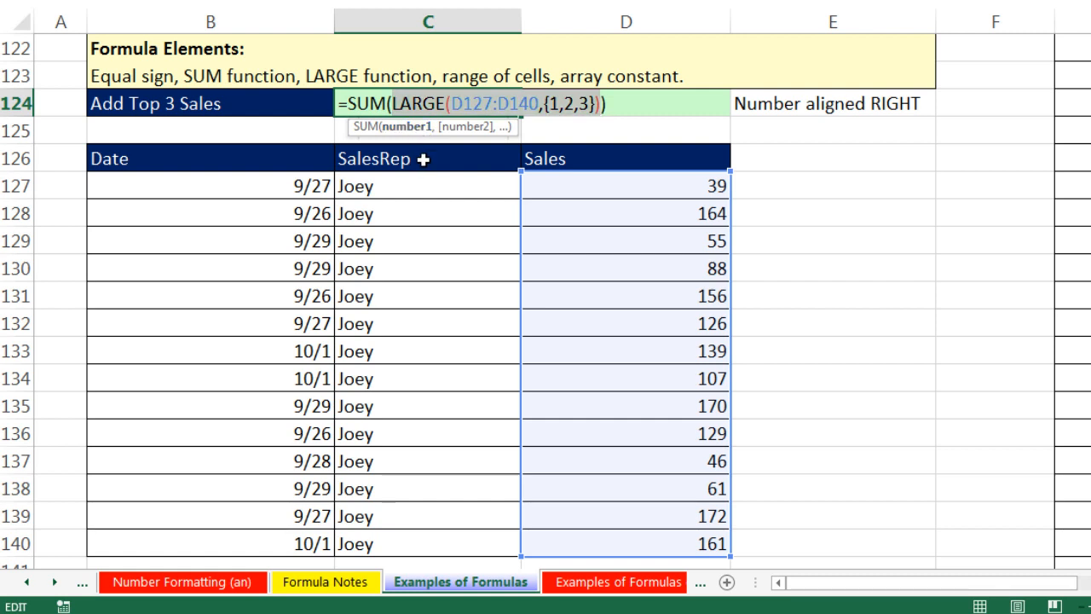
{"action": "key", "text": "F9"}
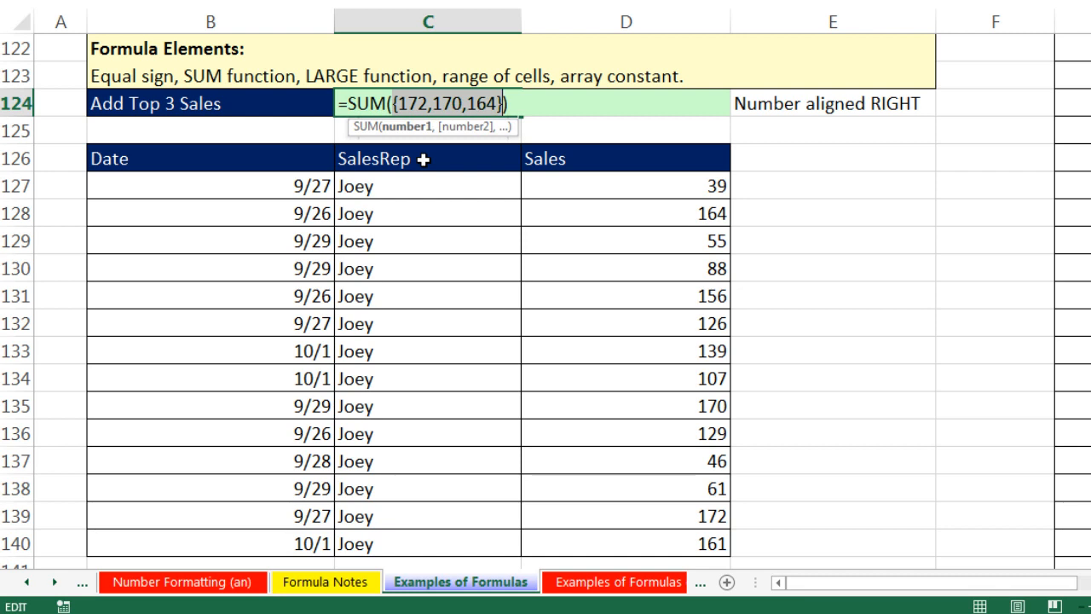
{"action": "key", "text": "ctrl+z"}
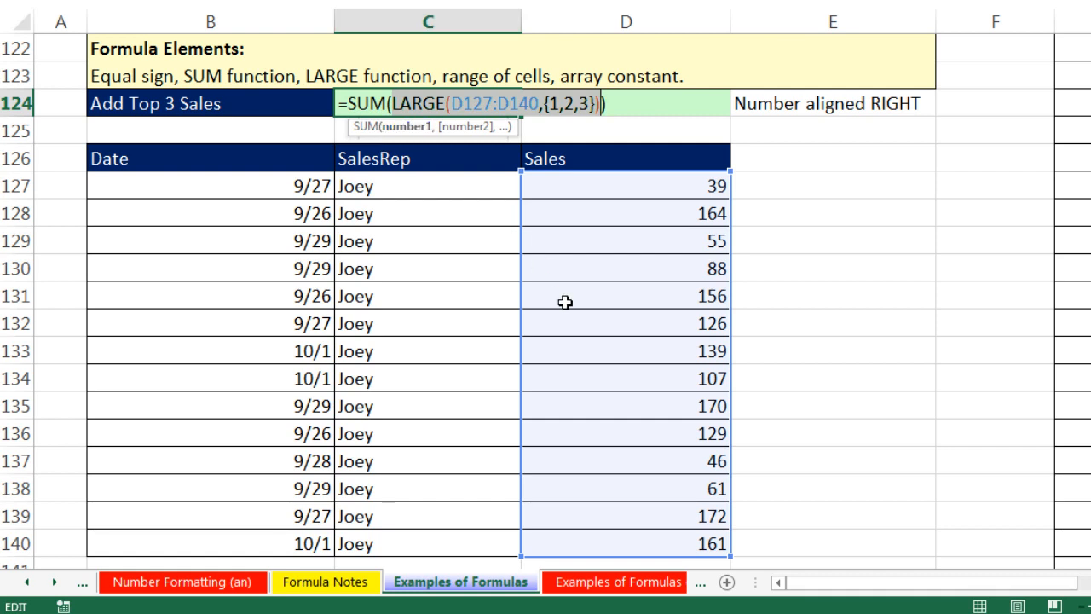
{"action": "key", "text": "Return"}
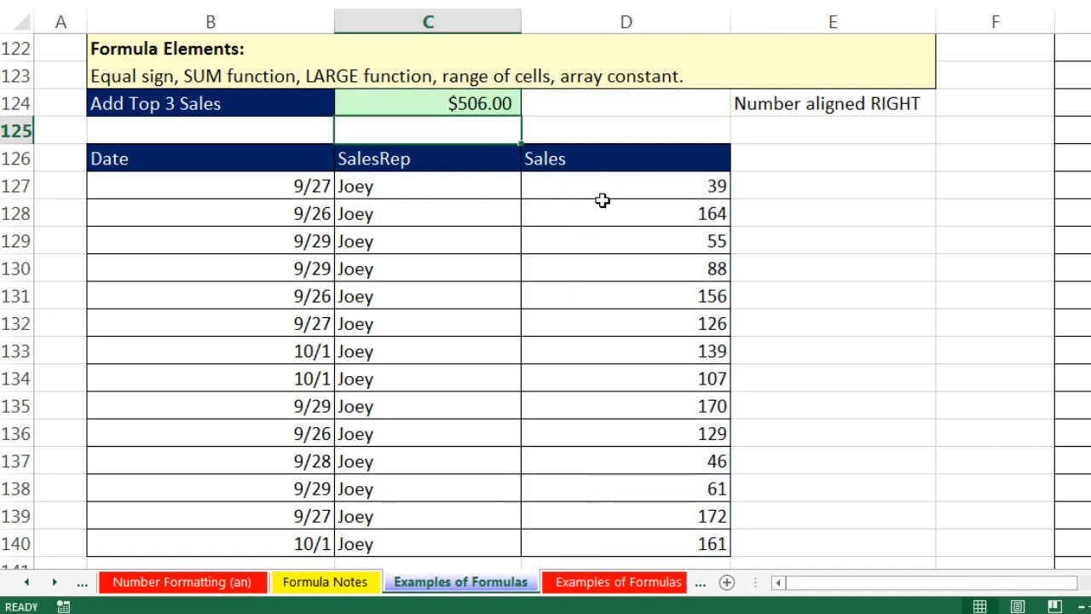
Test the top-three sum by changing the first sale in D127 to 198, and undo the change
{"action": "left_click", "coordinate": [646, 189]}
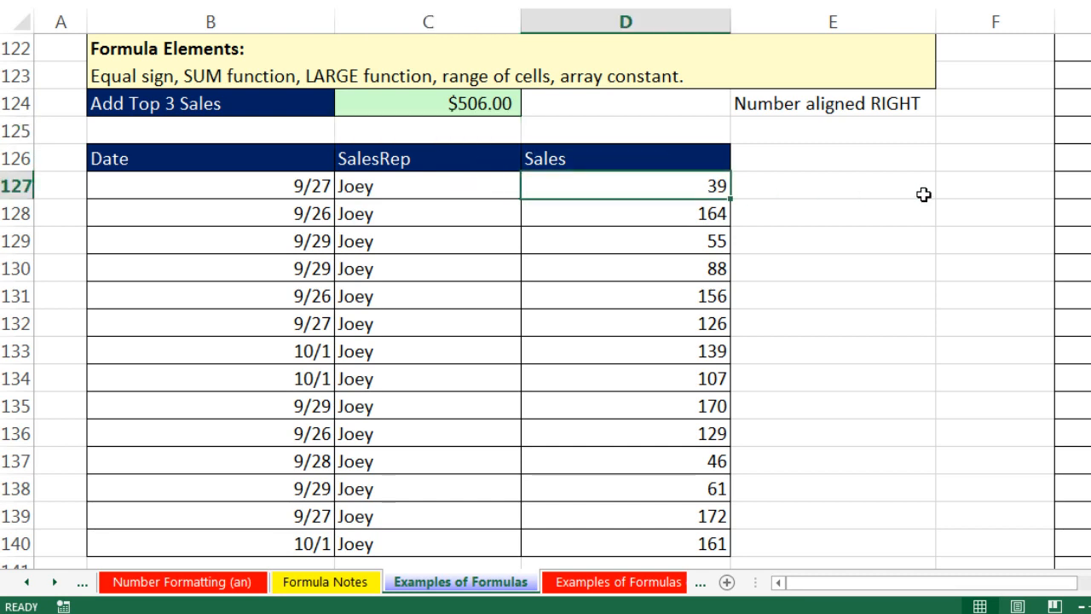
{"action": "type", "text": "198"}
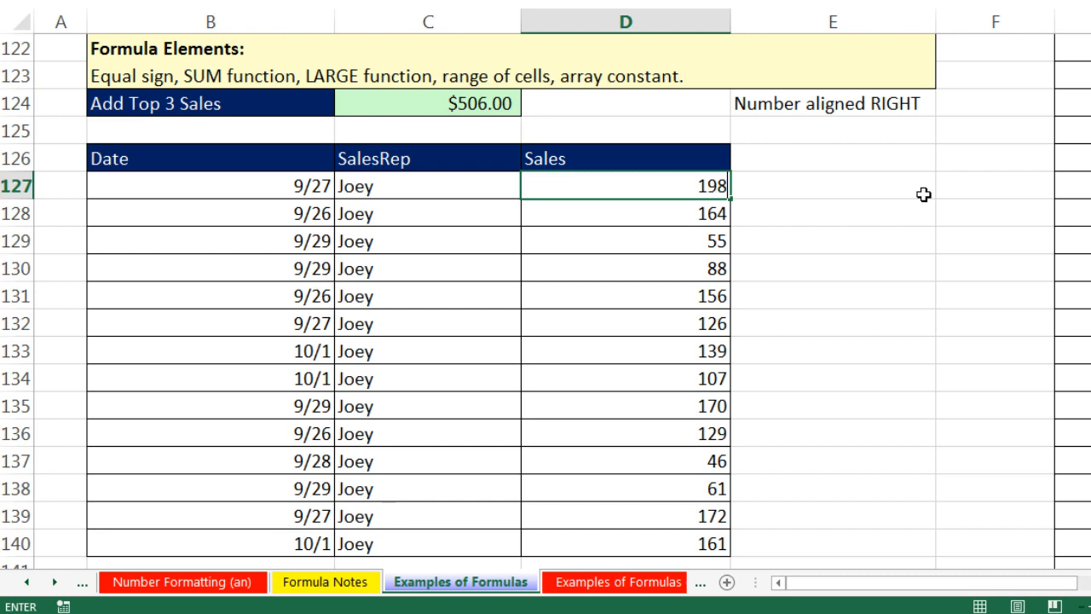
{"action": "key", "text": "ctrl+Return"}
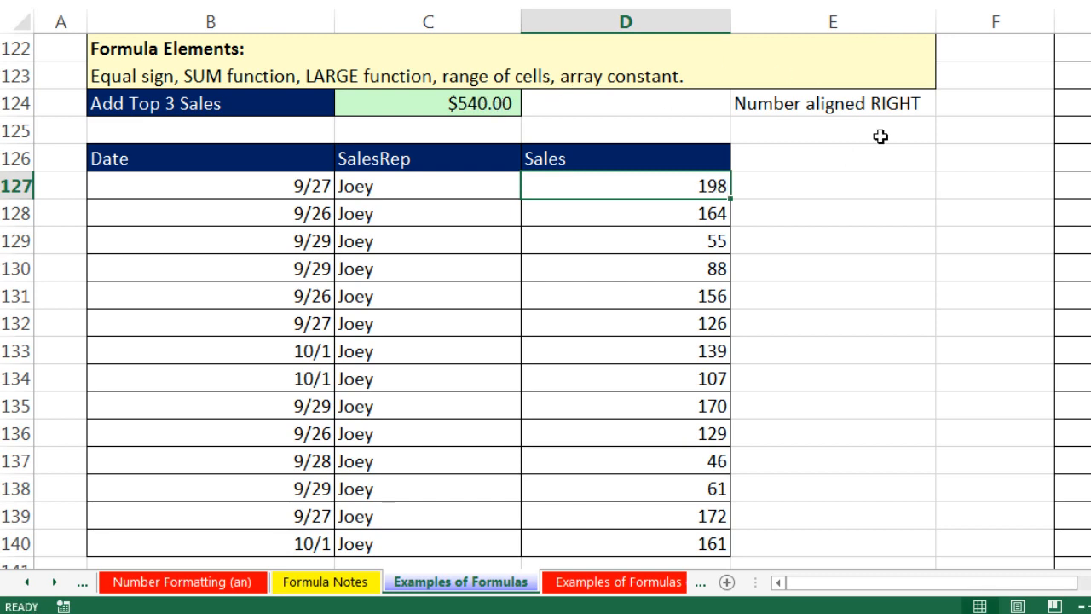
{"action": "key", "text": "ctrl+z"}
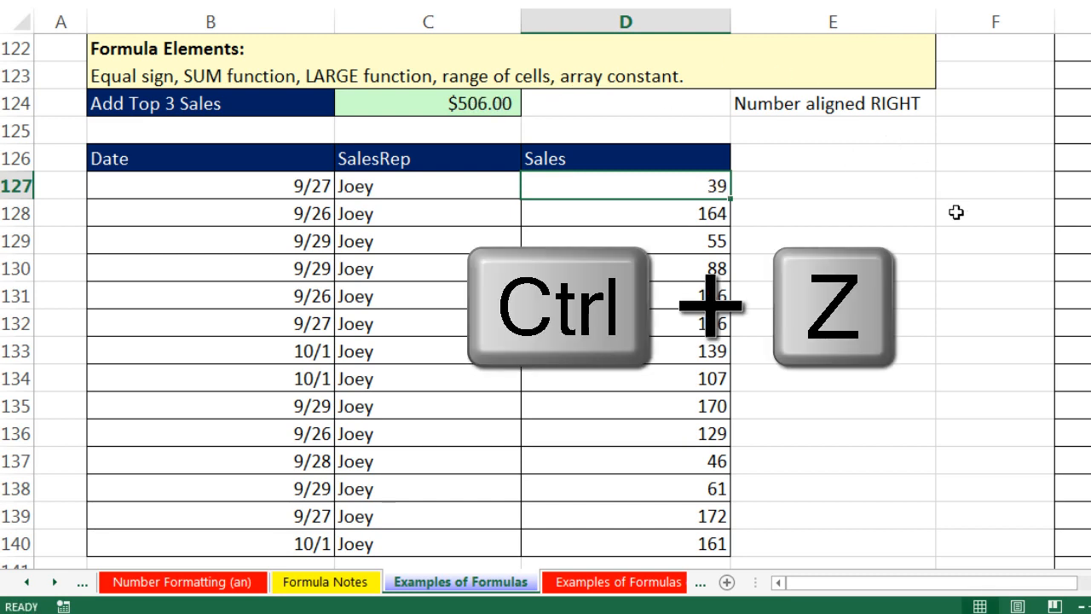
Clear the Geometric Average and Average Compounding Rate results in C147:C149 of Ex 11
{"action": "scroll", "coordinate": [957, 212], "scroll_direction": "down", "scroll_amount": 6}
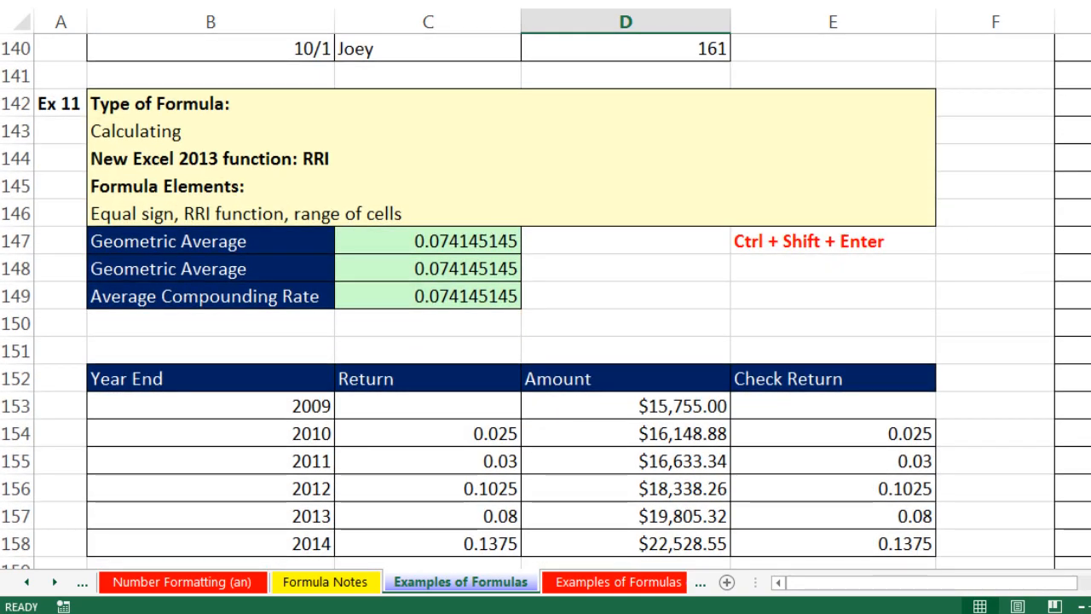
{"action": "scroll", "coordinate": [444, 191], "scroll_direction": "down", "scroll_amount": 1}
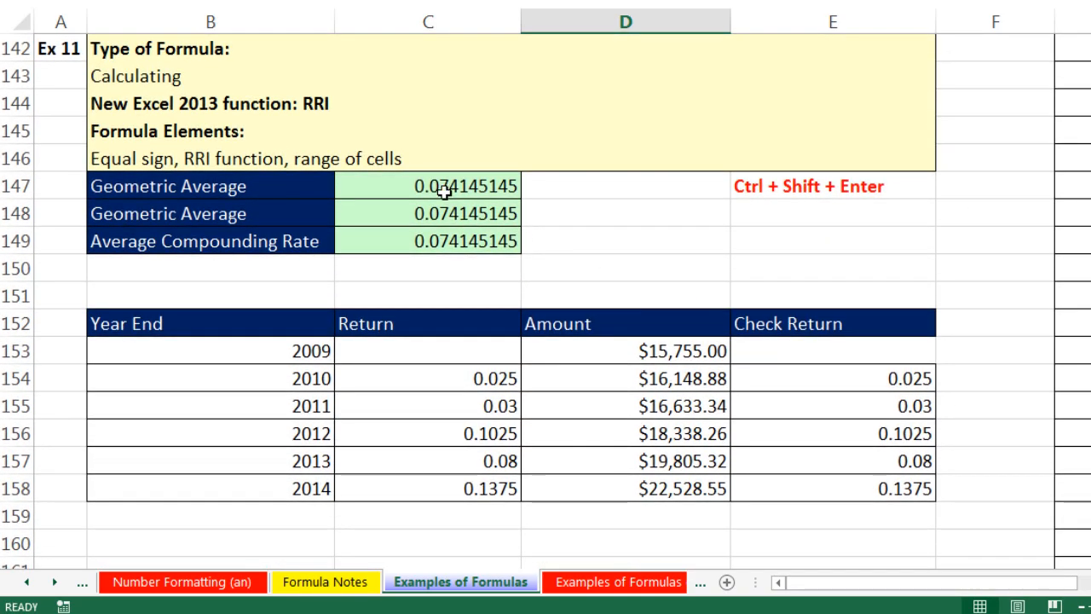
{"action": "left_click_drag", "start_coordinate": [444, 192], "coordinate": [503, 242]}
{"action": "key", "text": "Delete"}
Examine the yearly returns in C154:C158 and select the first Geometric Average cell, C147
{"action": "left_click", "coordinate": [465, 187]}
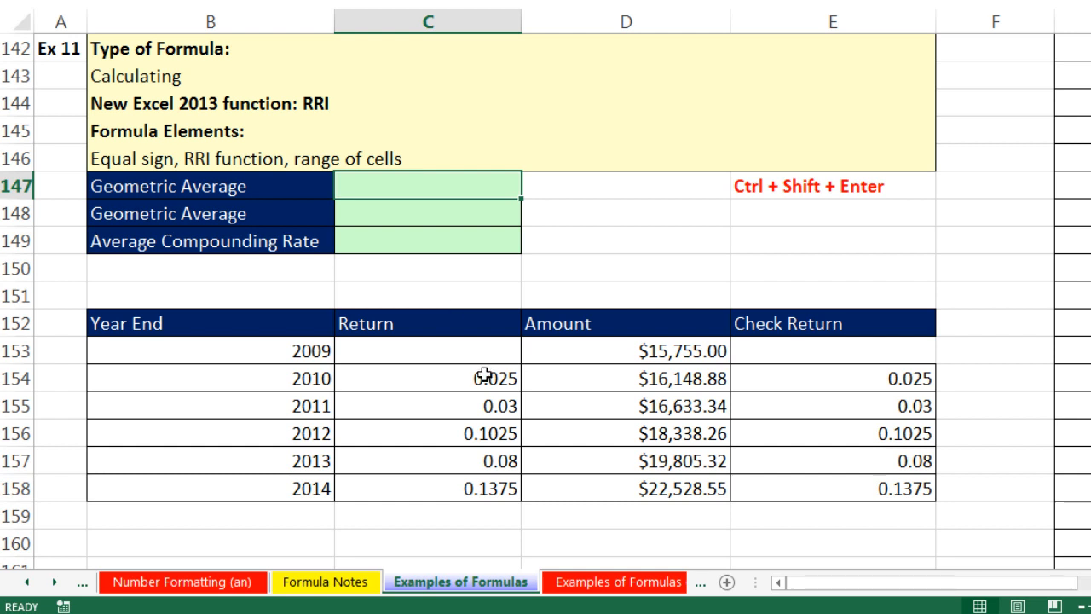
{"action": "left_click_drag", "start_coordinate": [487, 378], "coordinate": [486, 484]}
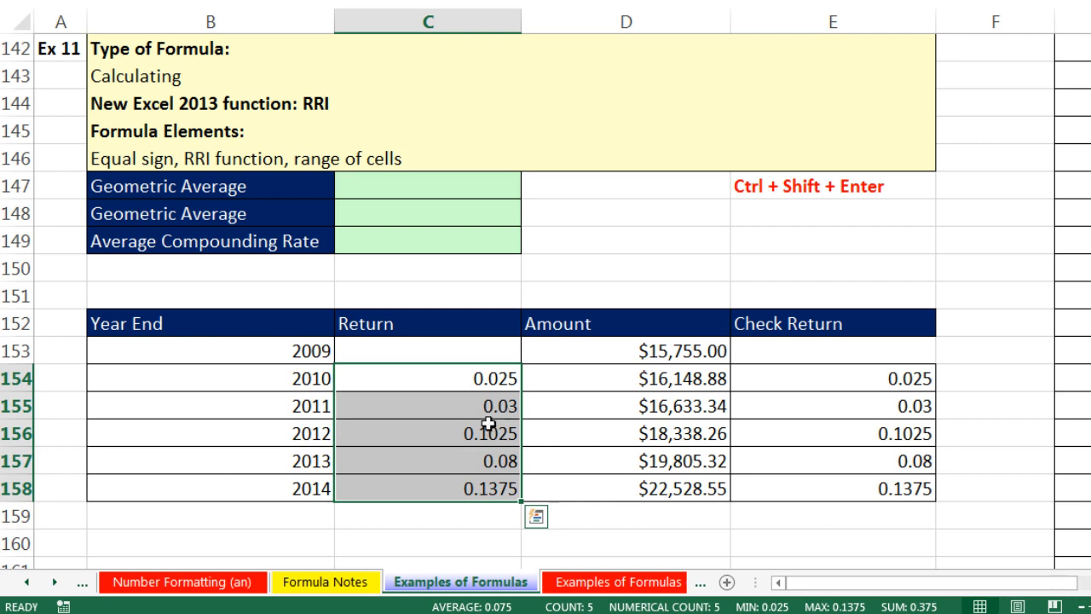
{"action": "left_click", "coordinate": [400, 191]}
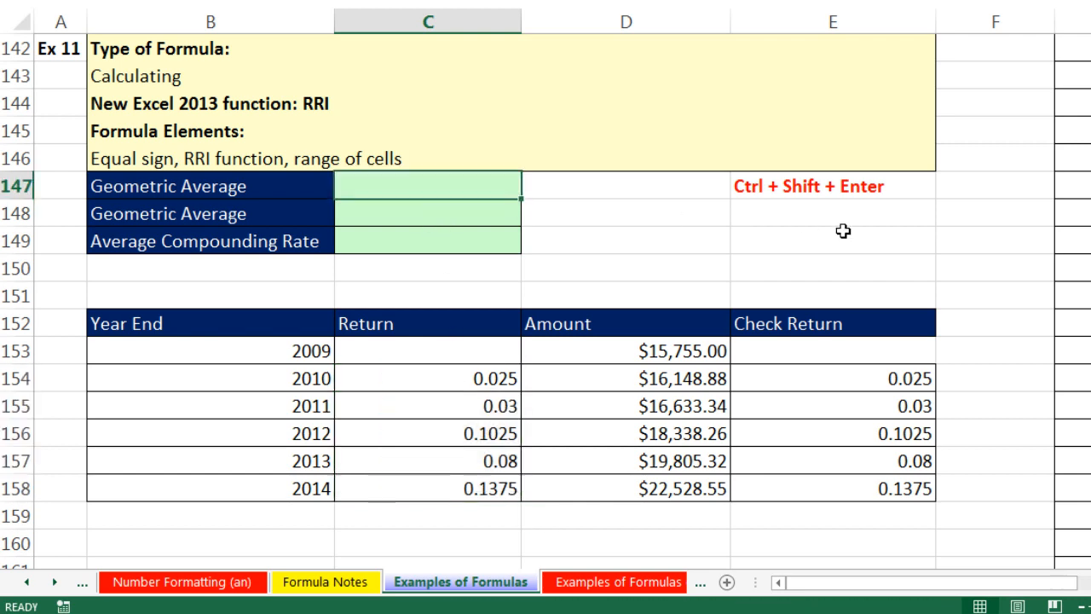
Write the formula =GEOMEAN(1+C154:C158) in the first Geometric Average cell, C147
{"action": "type", "text": "=ge"}
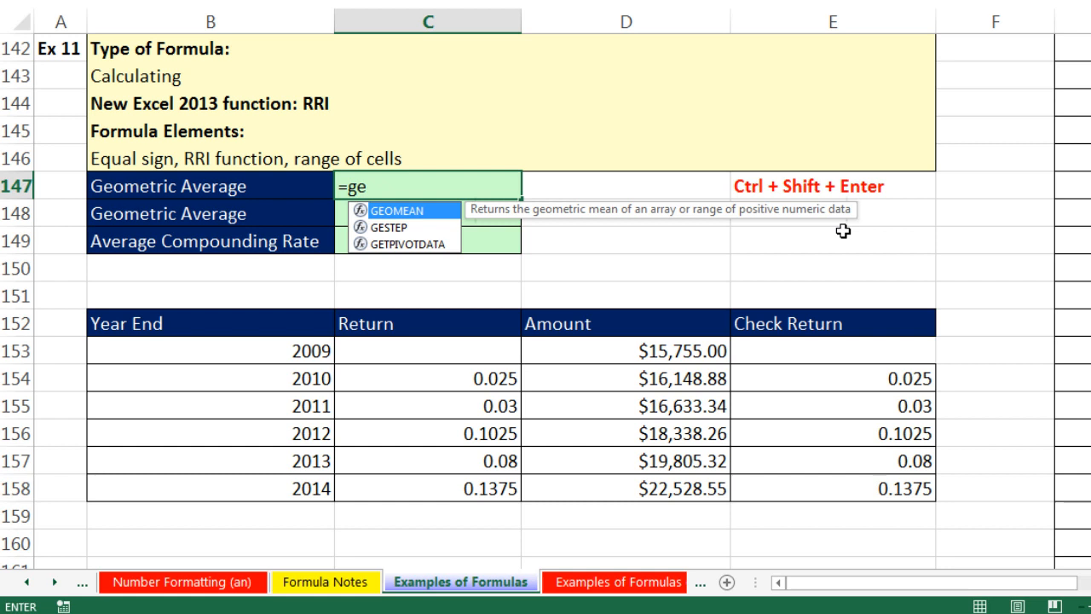
{"action": "key", "text": "Tab"}
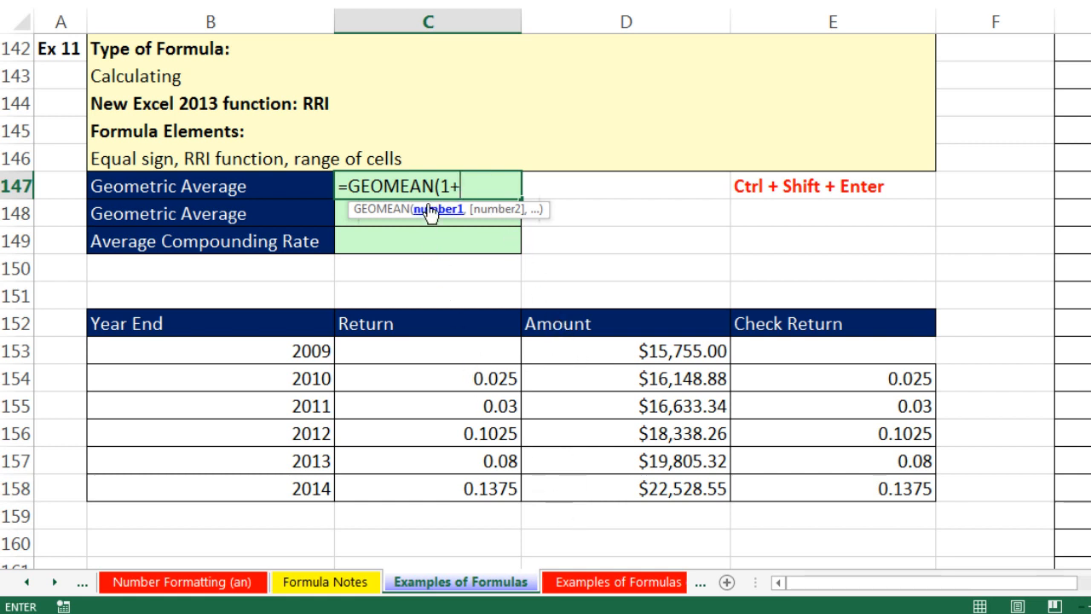
{"action": "left_click_drag", "start_coordinate": [470, 376], "coordinate": [484, 487]}
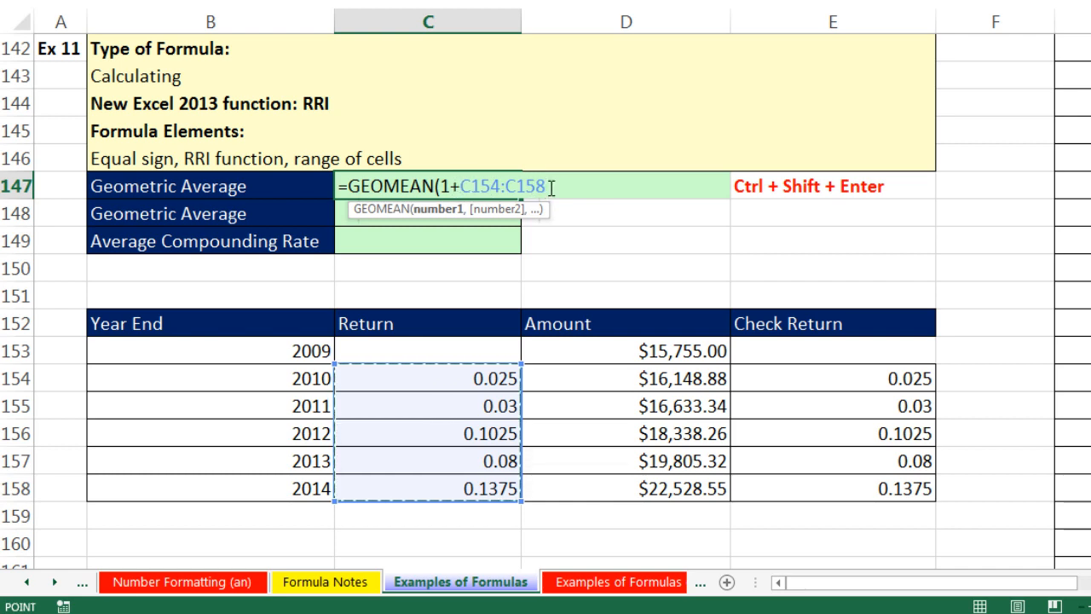
{"action": "type", "text": ")"}
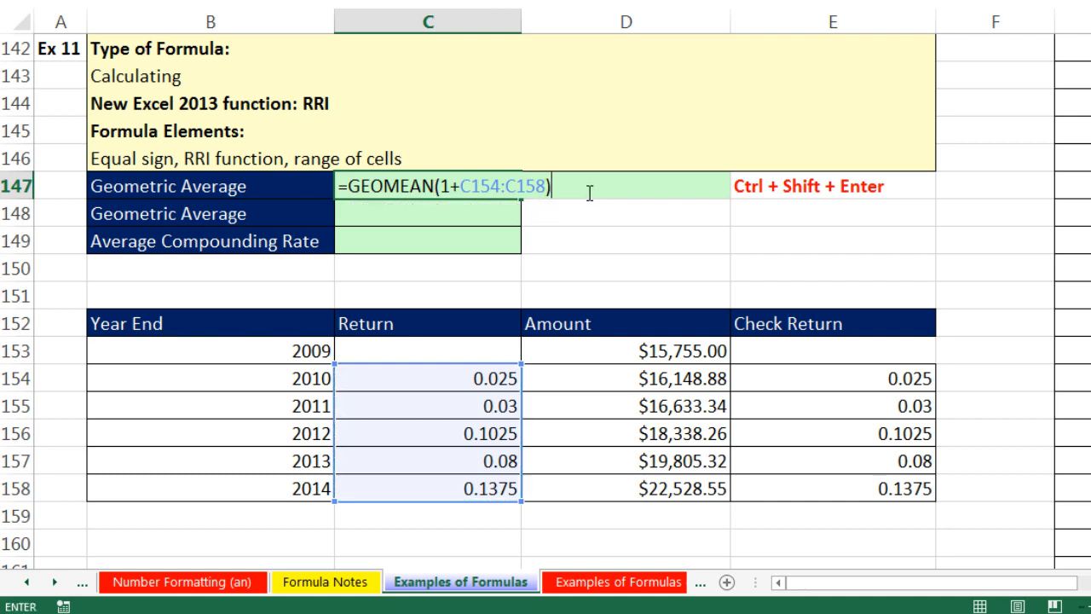
Evaluate the GEOMEAN argument 1+C154:C158 to inspect its array, undo the evaluation, and enter C147 as an ordinary formula
{"action": "left_click_drag", "start_coordinate": [588, 190], "coordinate": [101, 156]}
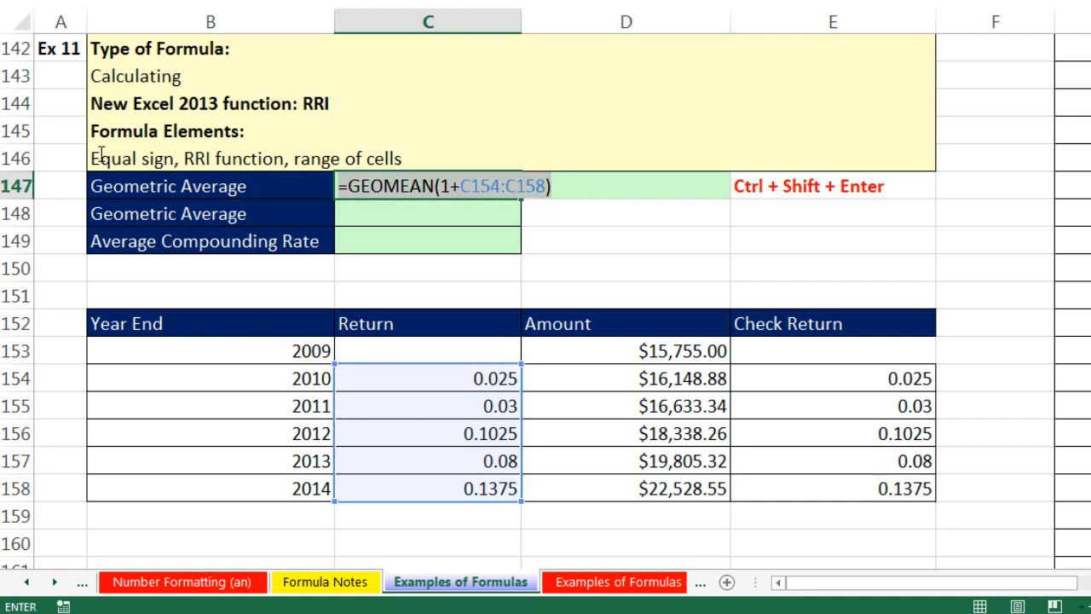
{"action": "left_click", "coordinate": [444, 187]}
{"action": "left_click", "coordinate": [445, 209]}
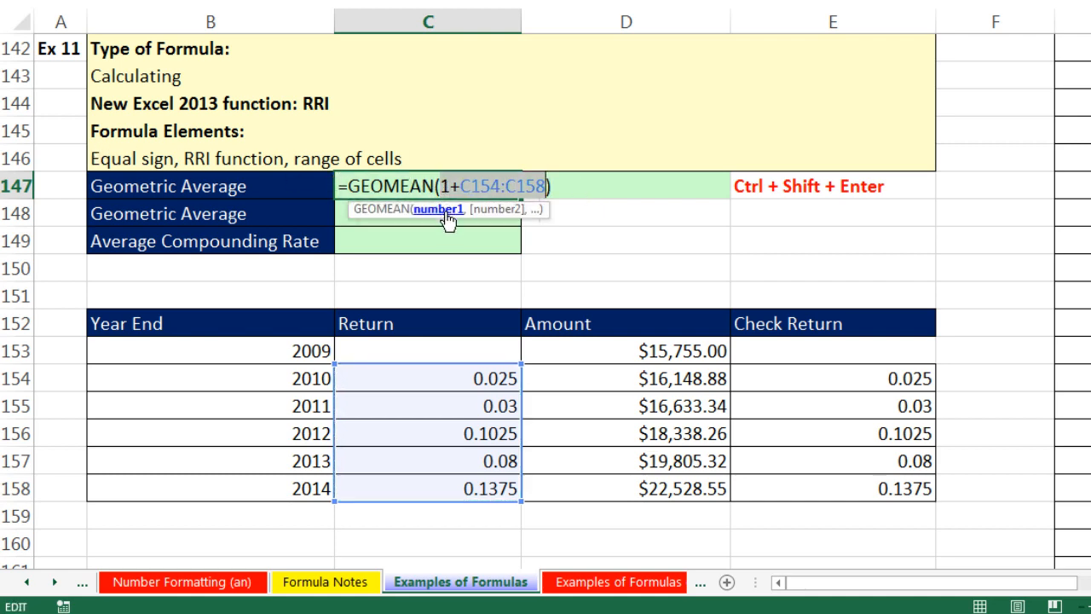
{"action": "key", "text": "F9"}
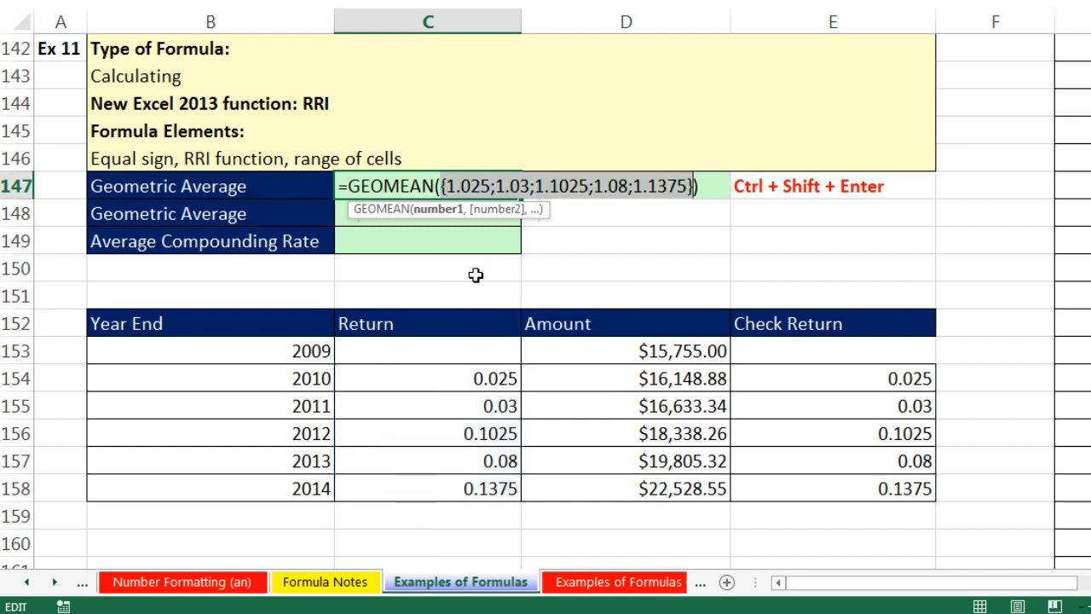
{"action": "key", "text": "ctrl+z"}
{"action": "key", "text": "Escape"}
{"action": "key", "text": "Return"}
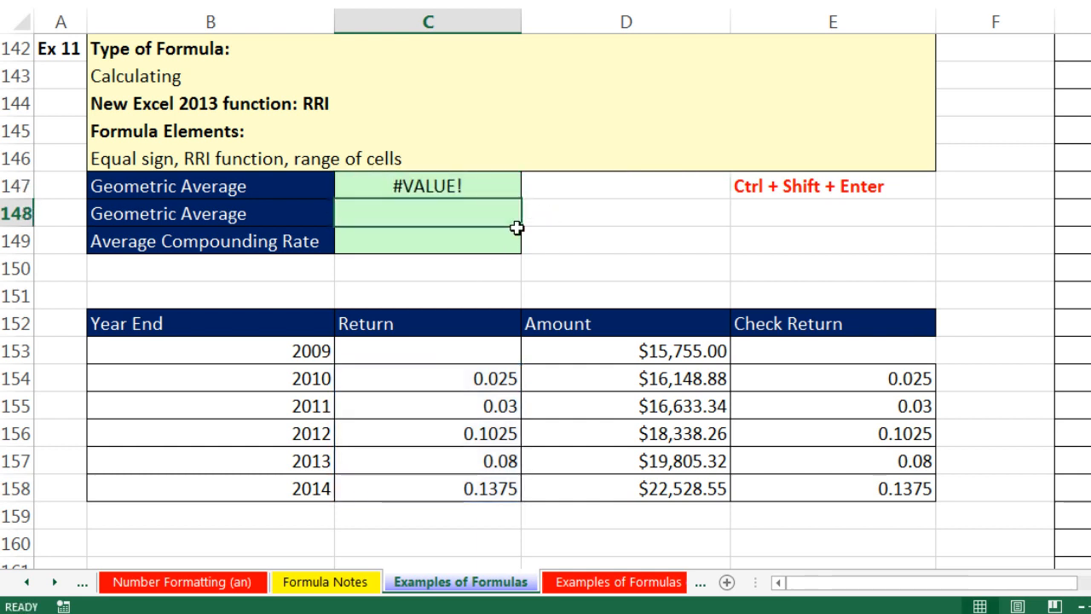
Compare the range operation in C147's GEOMEAN formula with the array constant in C124's top-three sales formula
{"action": "left_click", "coordinate": [463, 188]}
{"action": "double_click", "coordinate": [463, 185]}
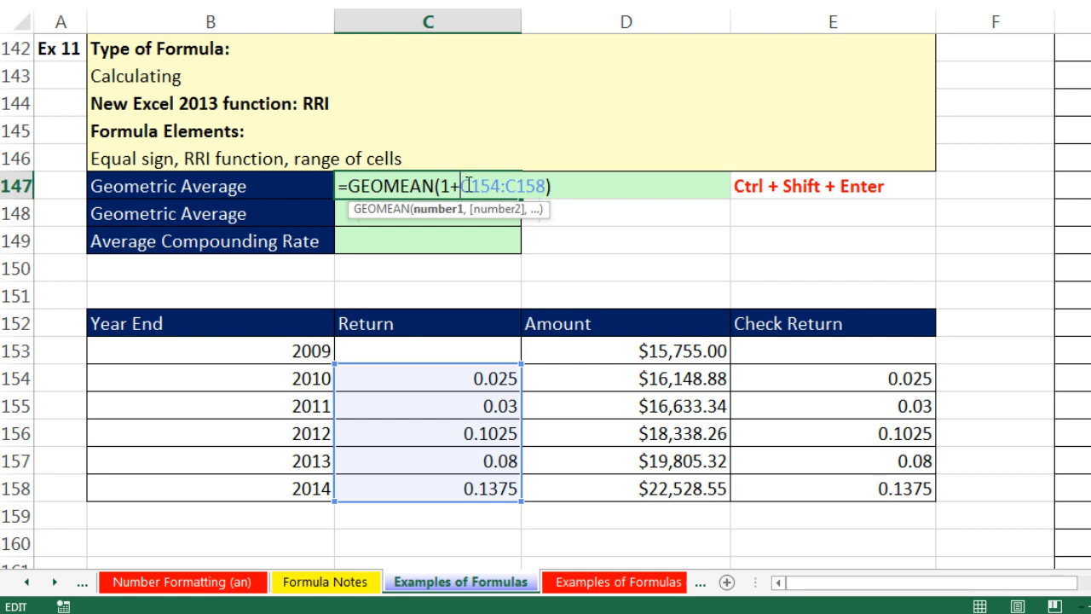
{"action": "key", "text": "Escape"}
{"action": "scroll", "coordinate": [550, 273], "scroll_direction": "up", "scroll_amount": 4}
{"action": "scroll", "coordinate": [551, 272], "scroll_direction": "up", "scroll_amount": 4}
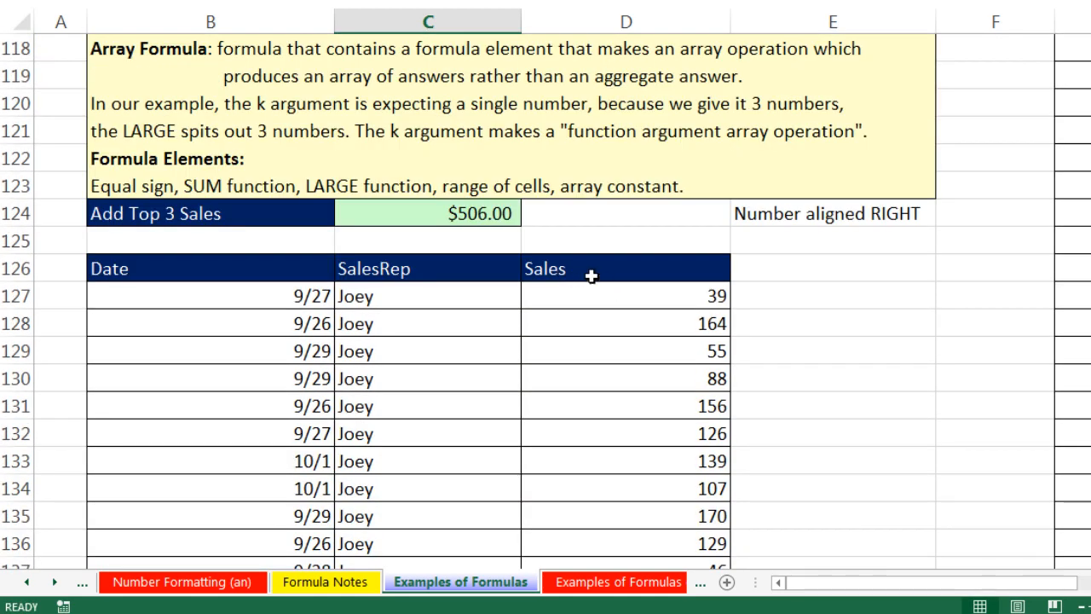
{"action": "double_click", "coordinate": [509, 215]}
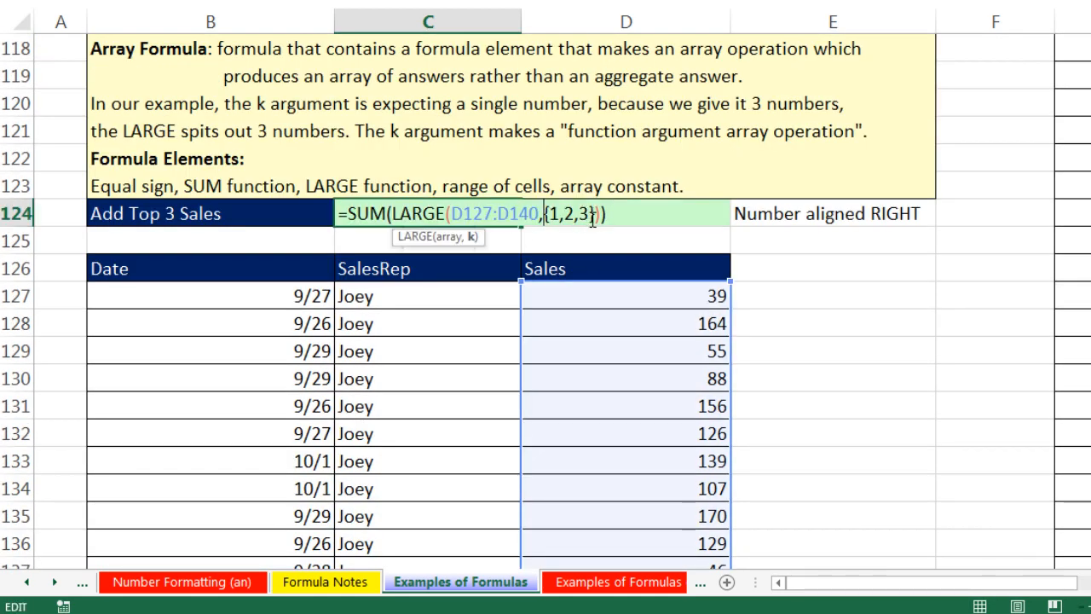
{"action": "key", "text": "Escape"}
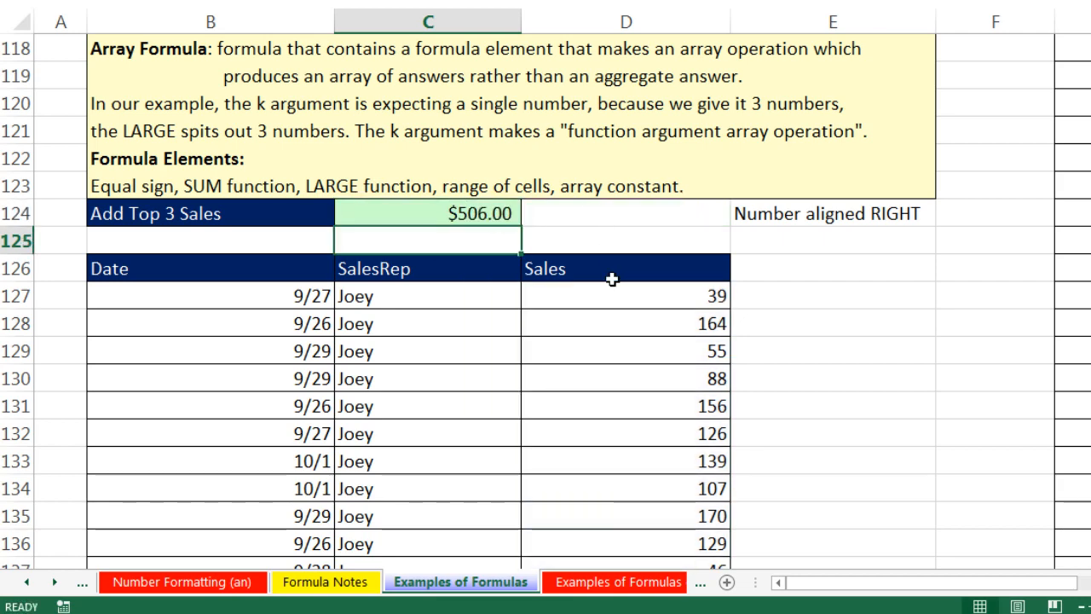
Reopen the GEOMEAN formula in C147, highlight its C154:C158 range, and enter it as an array formula
{"action": "scroll", "coordinate": [597, 289], "scroll_direction": "down", "scroll_amount": 4}
{"action": "scroll", "coordinate": [594, 315], "scroll_direction": "down", "scroll_amount": 2}
{"action": "double_click", "coordinate": [431, 351]}
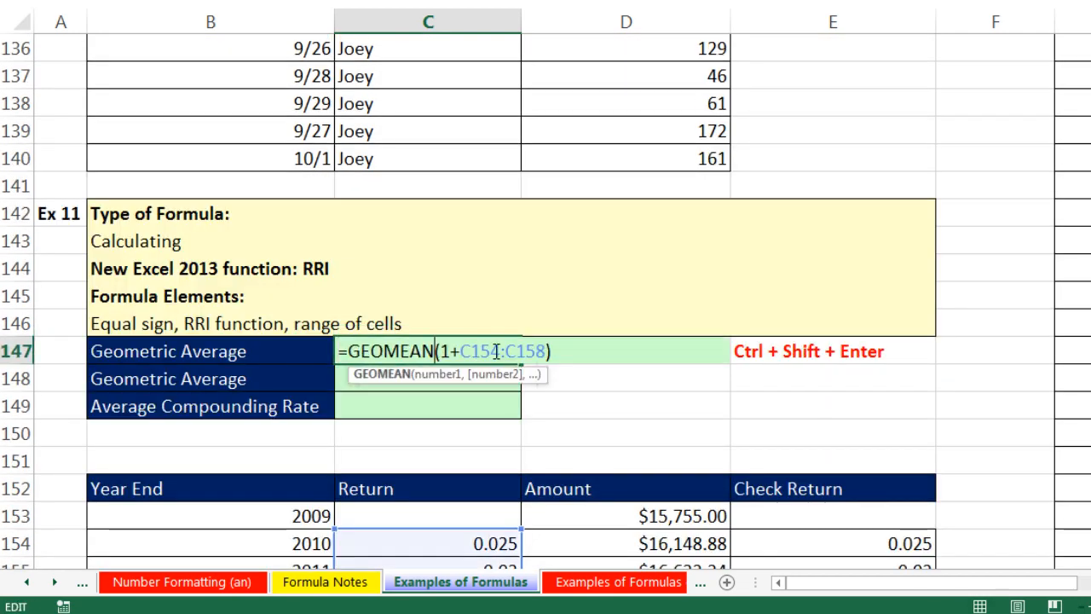
{"action": "left_click_drag", "start_coordinate": [461, 351], "coordinate": [549, 351]}
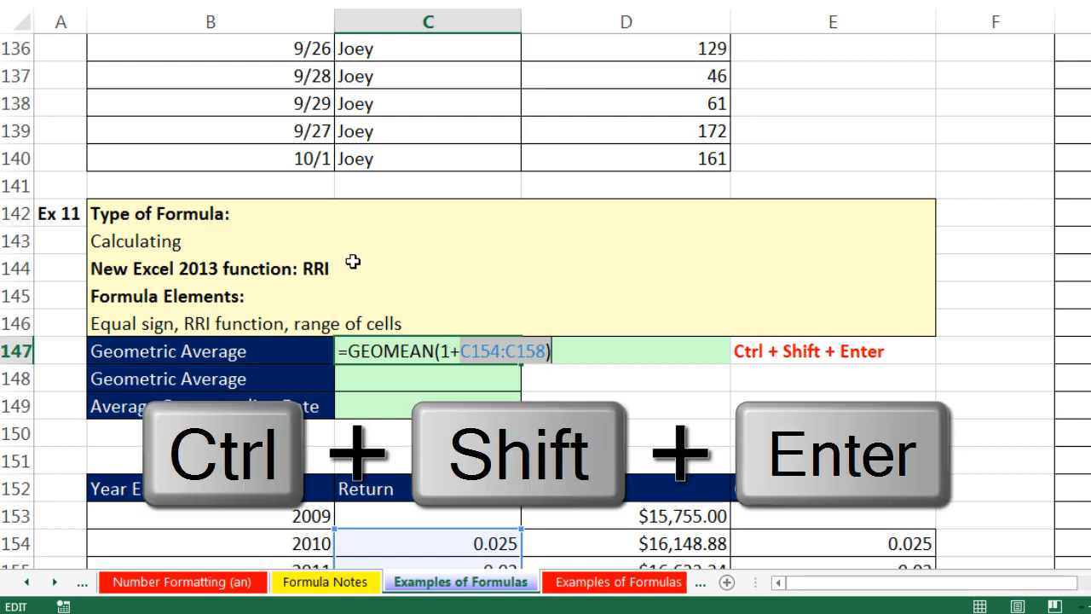
{"action": "key", "text": "ctrl+shift+Return"}
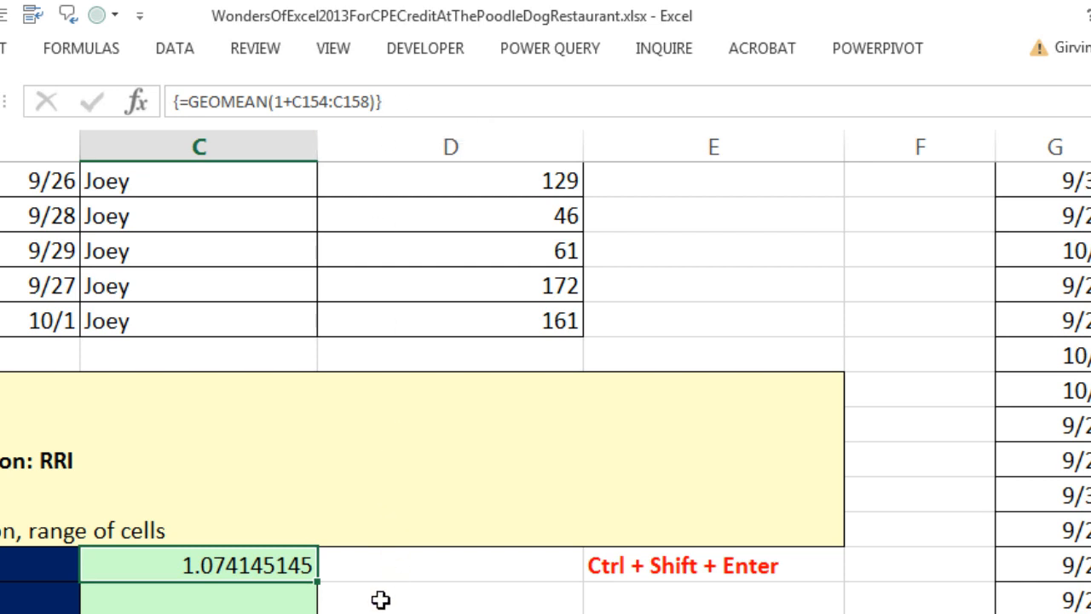
Test entering the C147 GEOMEAN formula as an ordinary formula, and re-enter it as an array formula
{"action": "key", "text": "F2"}
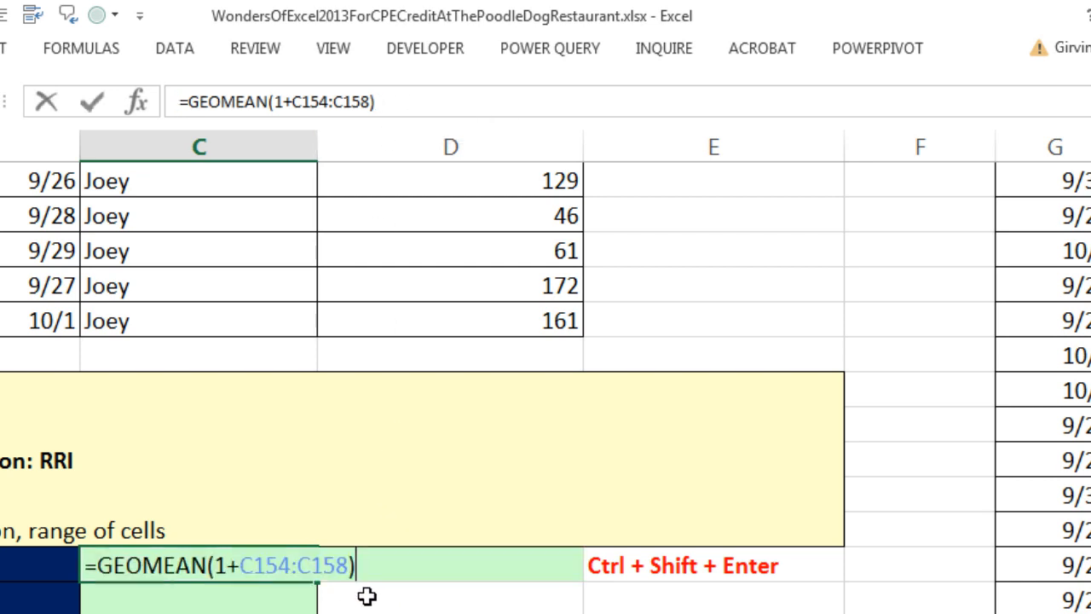
{"action": "key", "text": "Return"}
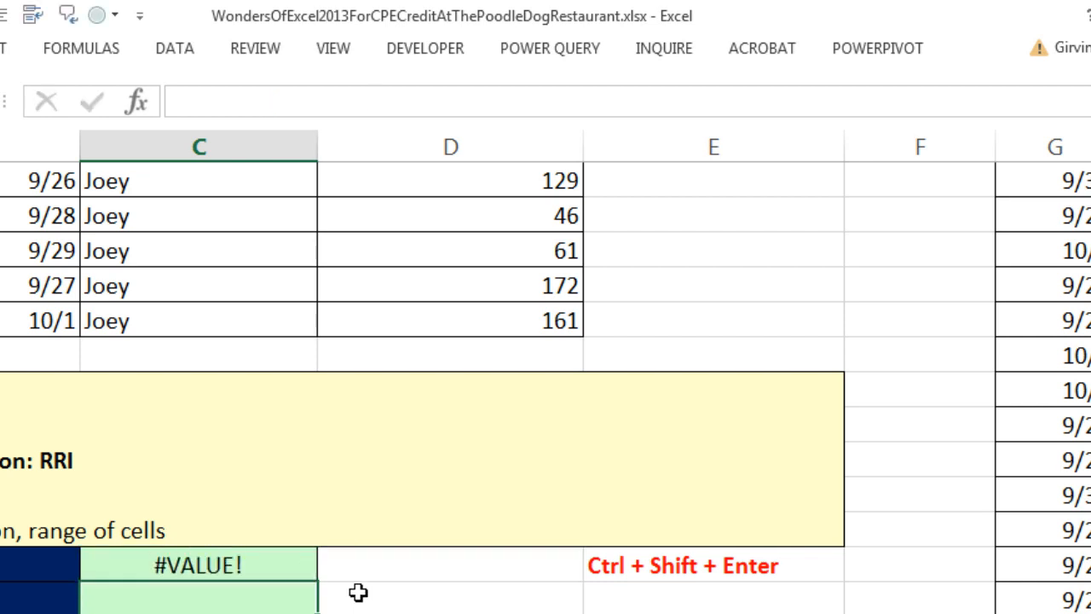
{"action": "left_click", "coordinate": [312, 565]}
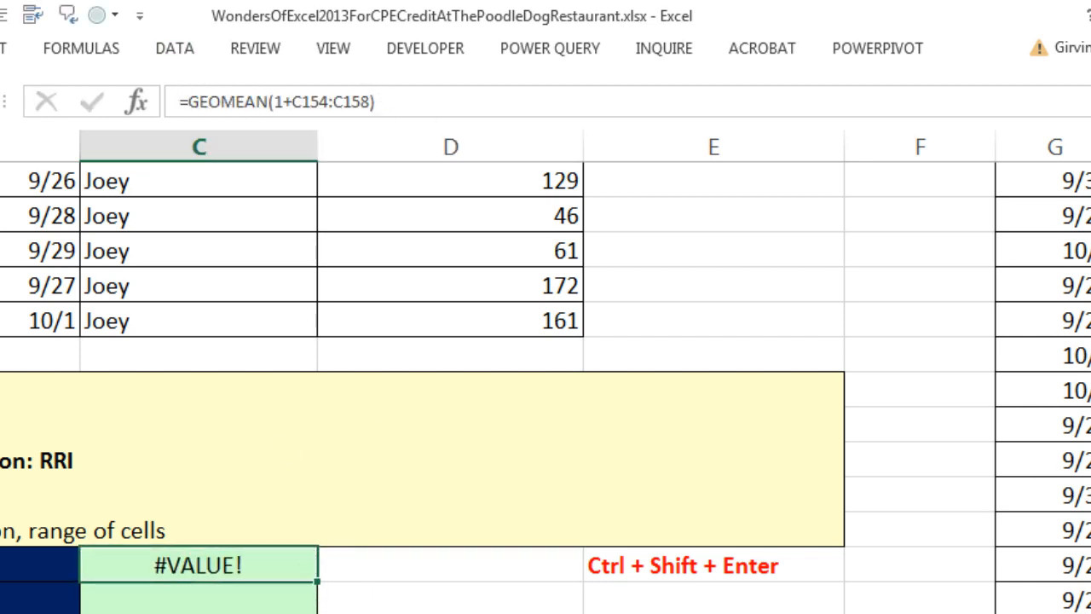
{"action": "key", "text": "F2"}
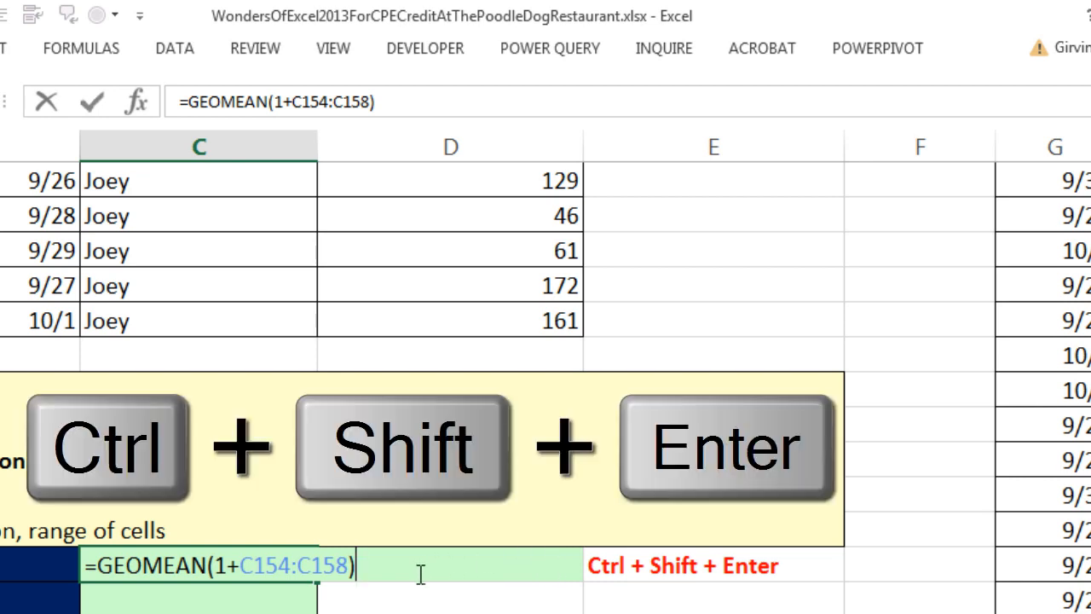
{"action": "key", "text": "ctrl+shift+Return"}
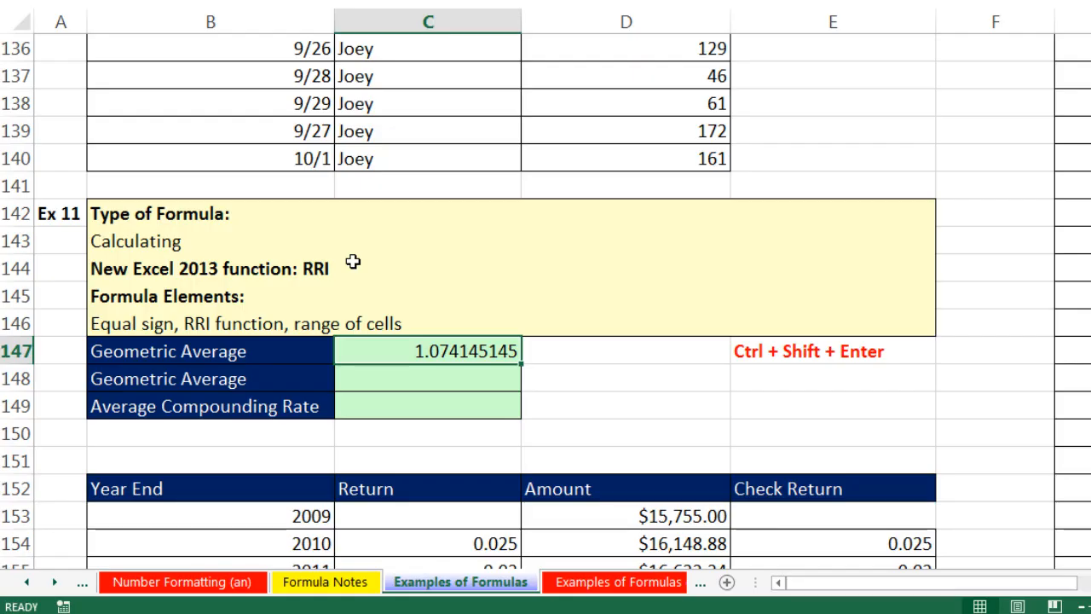
Append -1 to the GEOMEAN formula in C147 and enter it as an array formula
{"action": "key", "text": "F2"}
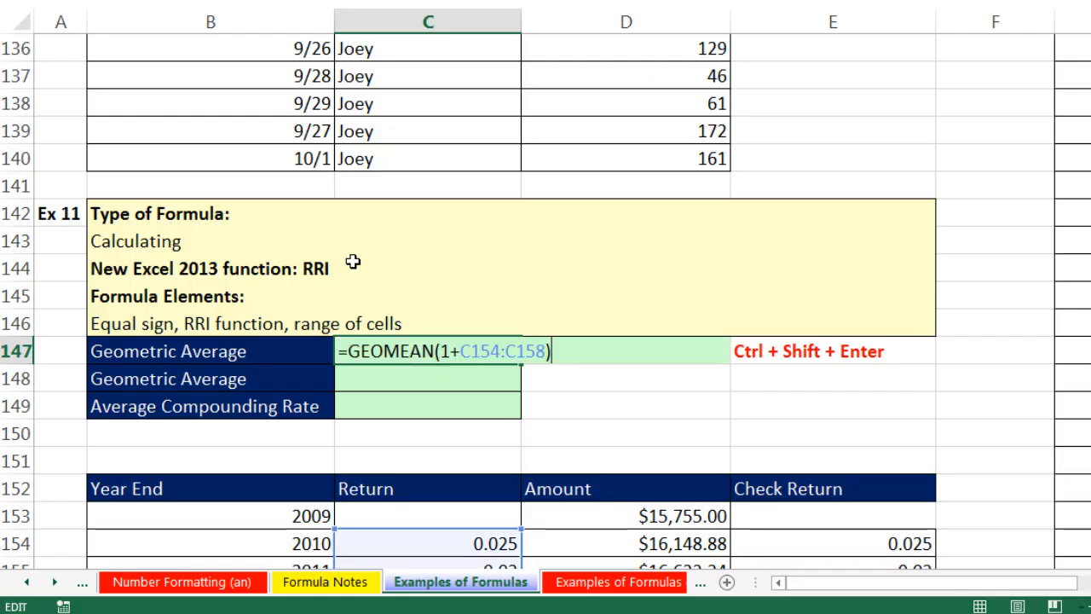
{"action": "type", "text": "-1"}
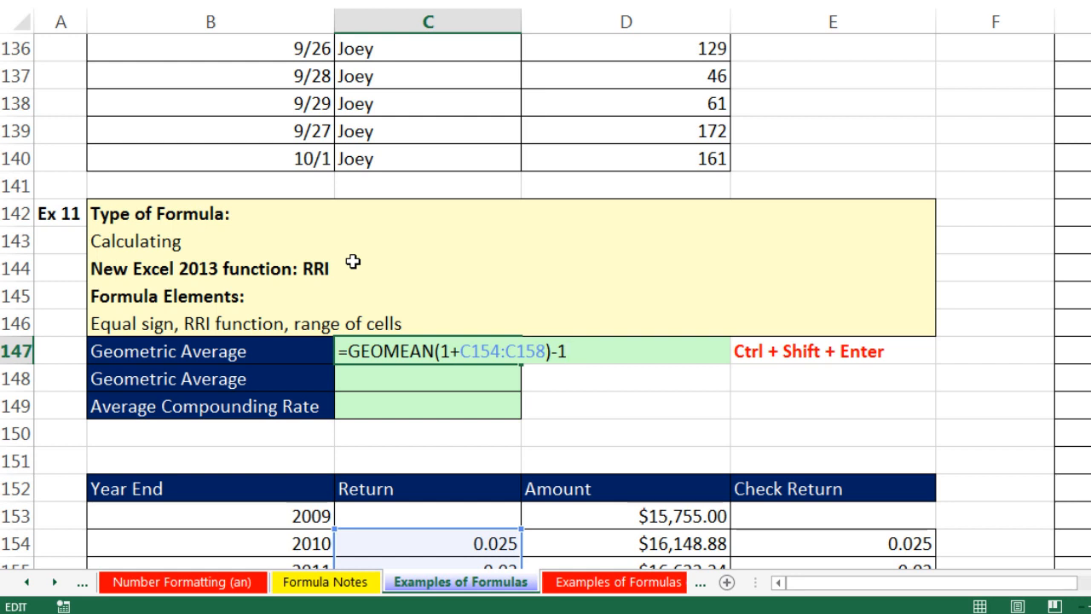
{"action": "key", "text": "ctrl+shift+Return"}
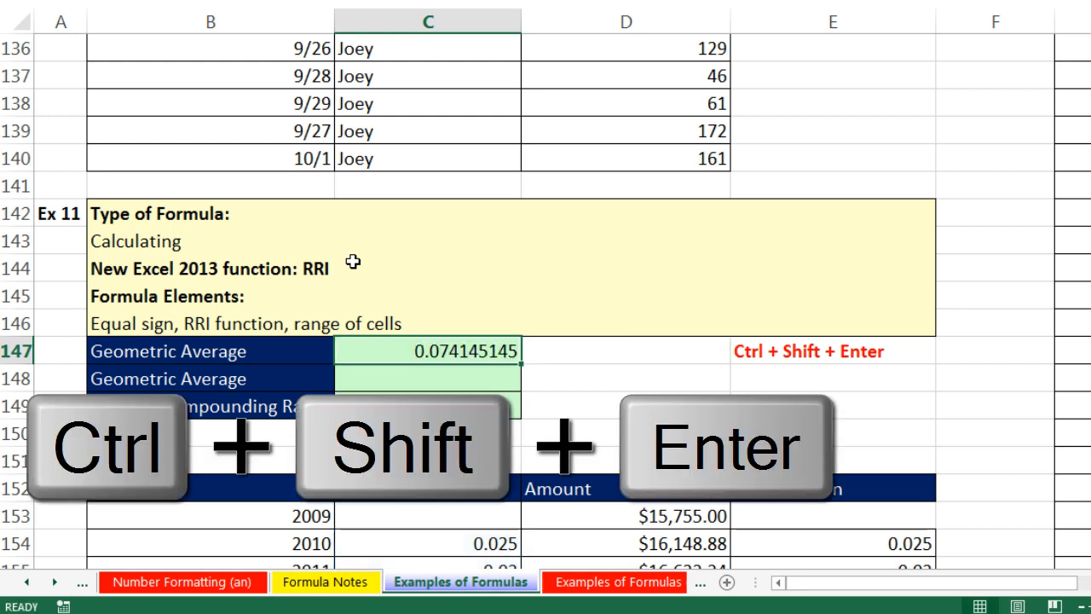
Examine the returns in C154:C158, the first and last years, and the starting and ending amounts in D153 and D158
{"action": "scroll", "coordinate": [595, 366], "scroll_direction": "down", "scroll_amount": 1}
{"action": "left_click_drag", "start_coordinate": [427, 461], "coordinate": [426, 488]}
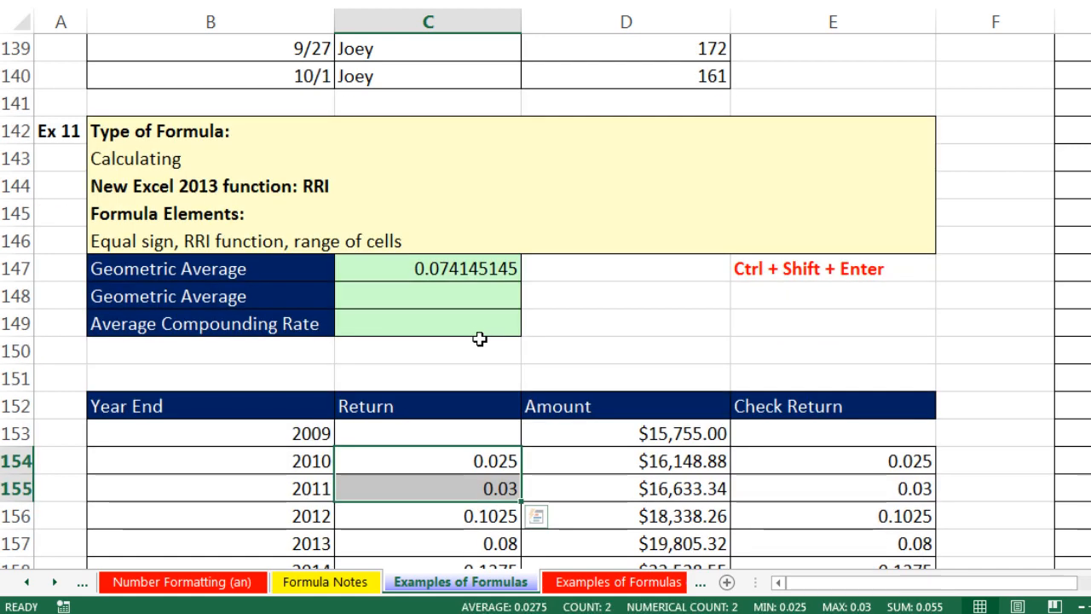
{"action": "scroll", "coordinate": [283, 284], "scroll_direction": "down", "scroll_amount": 1}
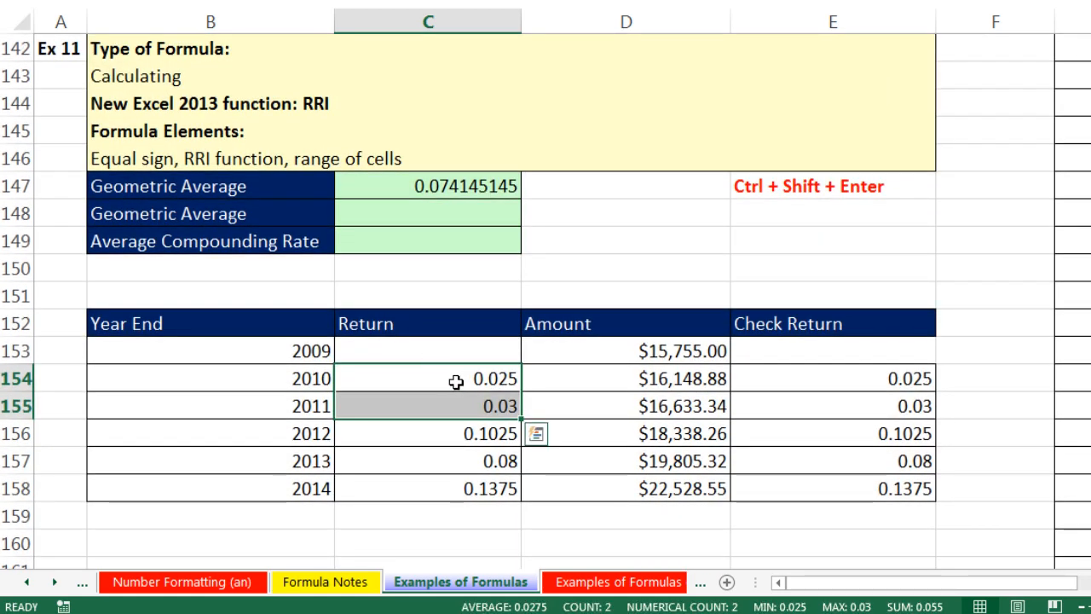
{"action": "left_click_drag", "start_coordinate": [453, 372], "coordinate": [453, 488]}
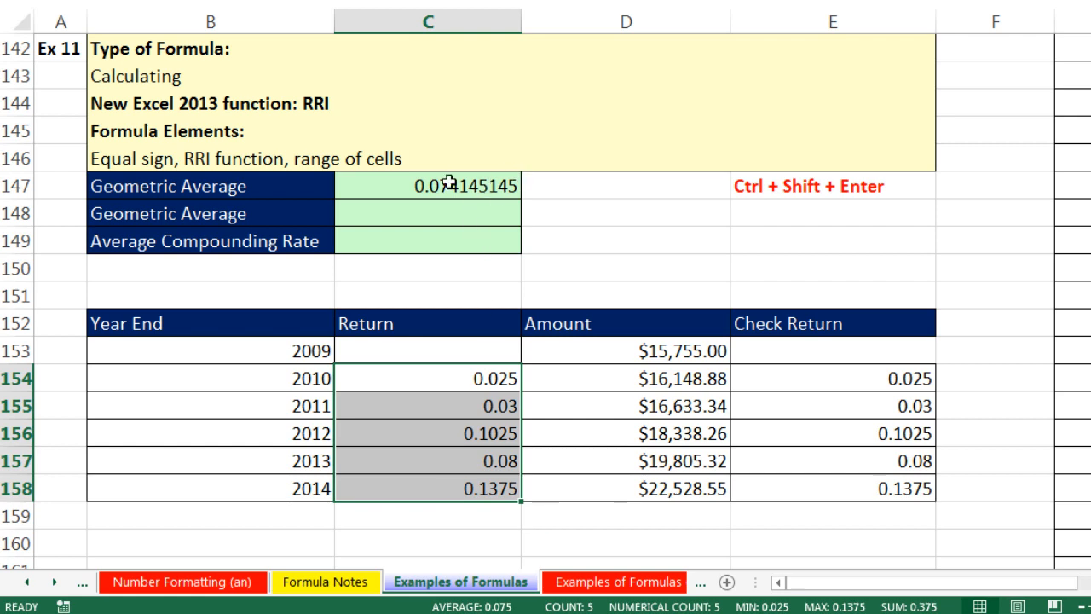
{"action": "left_click", "coordinate": [425, 214]}
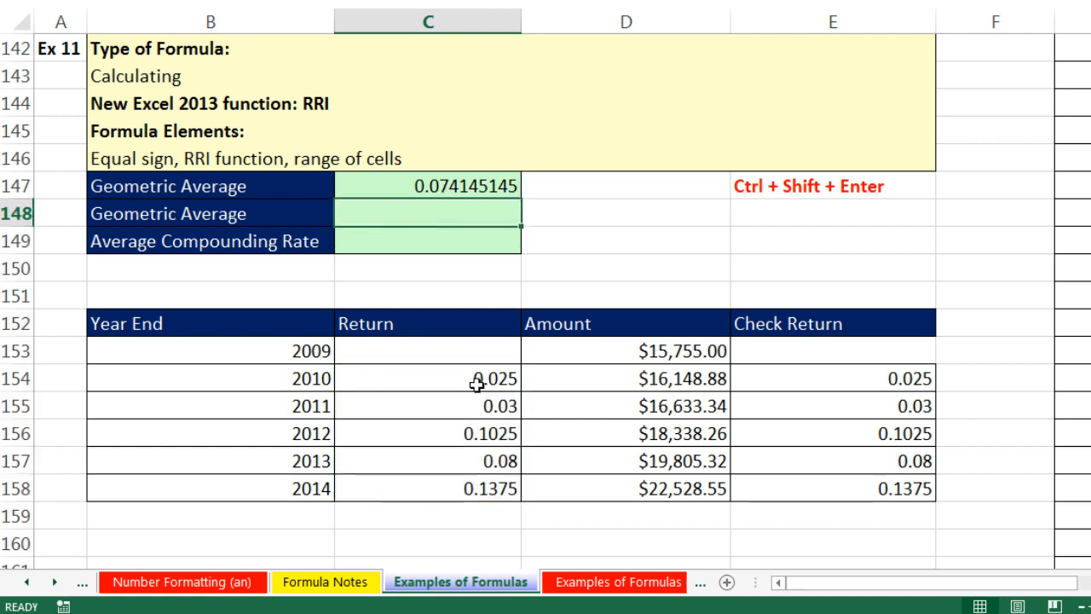
{"action": "left_click_drag", "start_coordinate": [470, 387], "coordinate": [475, 482]}
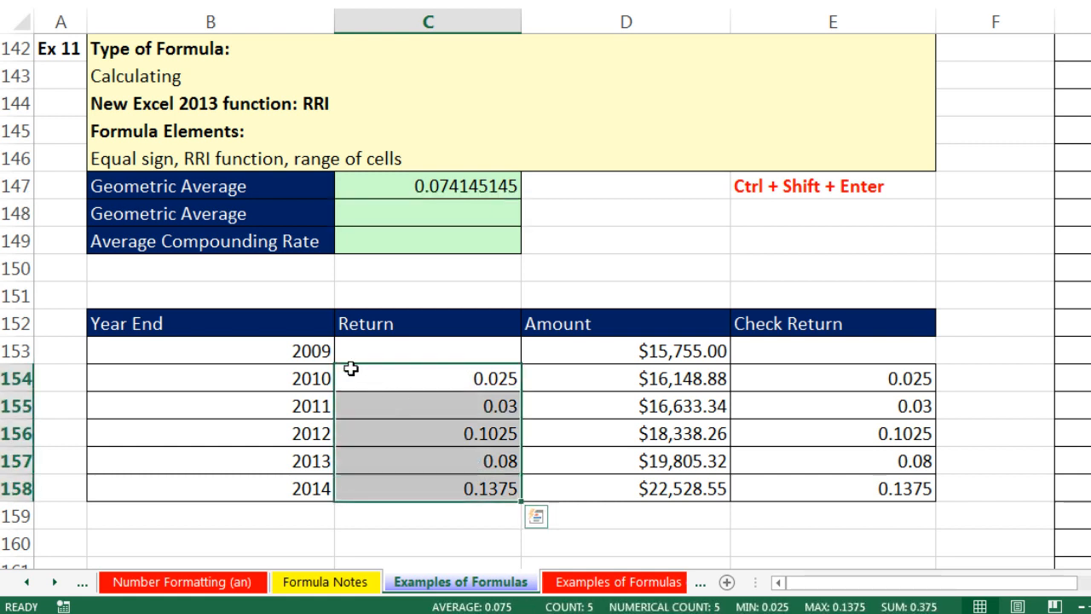
{"action": "left_click", "coordinate": [304, 353]}
{"action": "left_click", "coordinate": [300, 489], "text": "ctrl"}
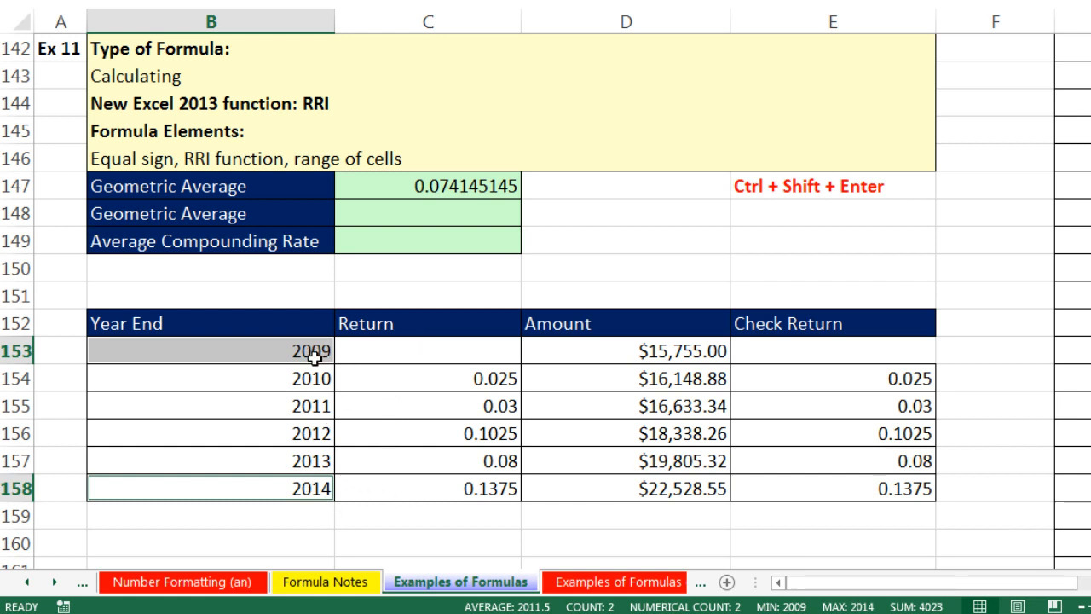
{"action": "left_click", "coordinate": [664, 352]}
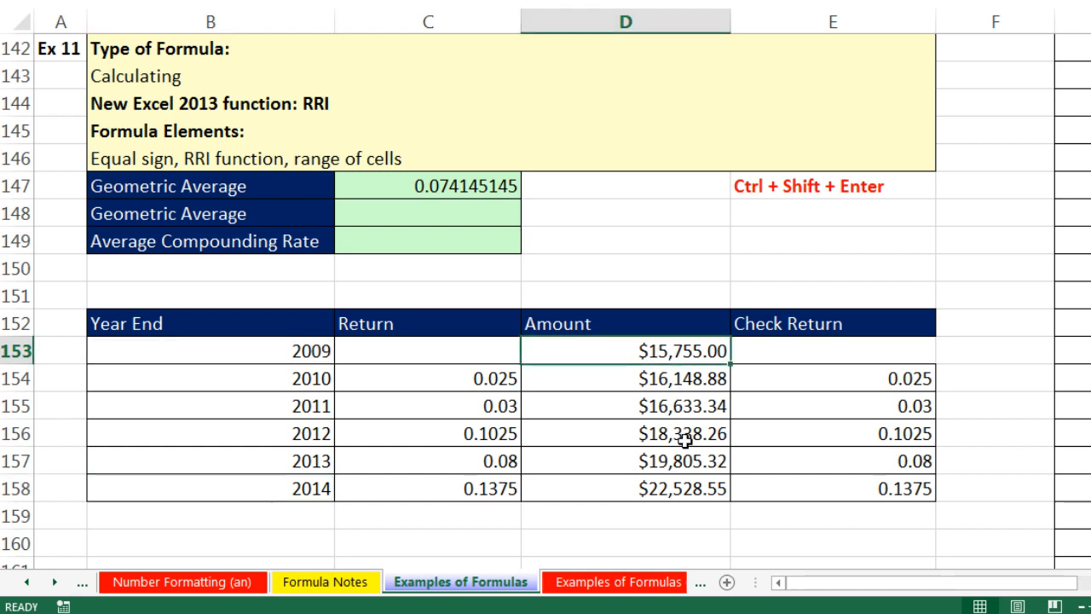
{"action": "left_click", "coordinate": [656, 494], "text": "shift"}
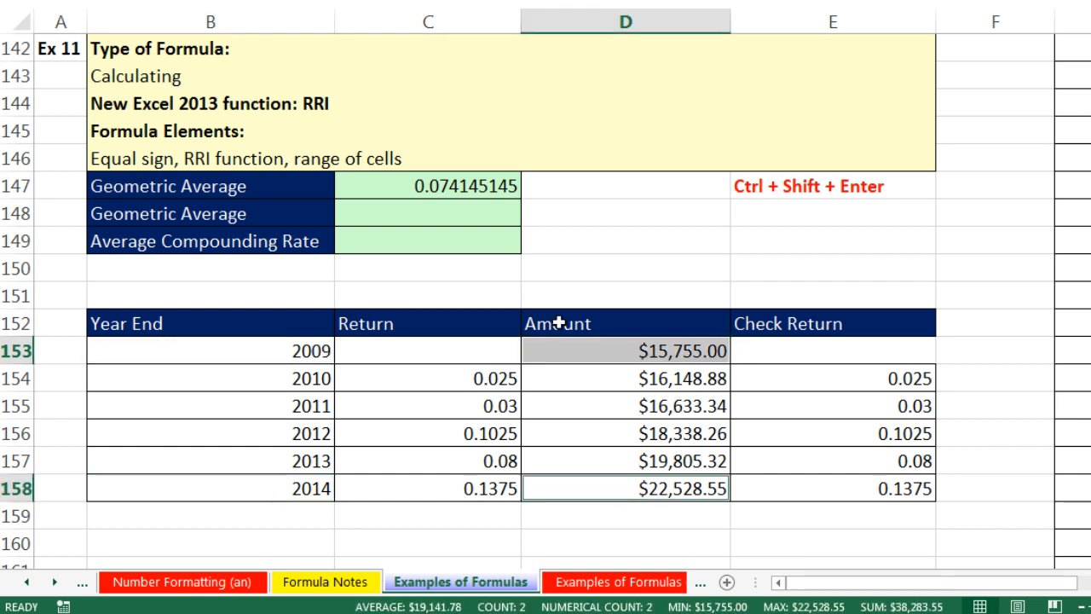
Start the Geometric Average formula in C148 by dividing D158 by D153 in parentheses and raising the ratio to a power
{"action": "left_click", "coordinate": [463, 214]}
{"action": "type", "text": "=("}
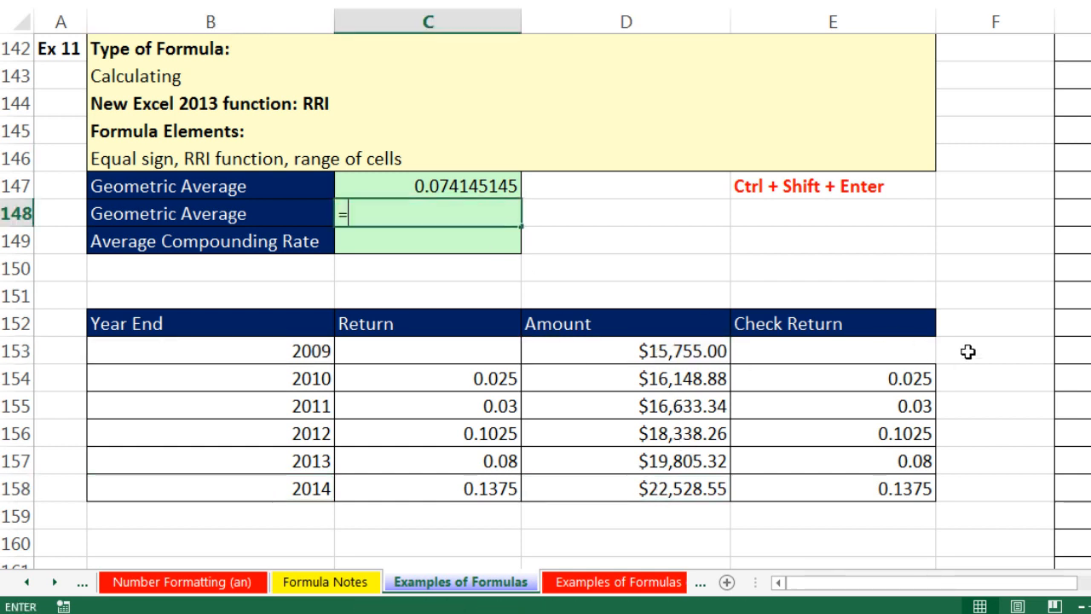
{"action": "left_click", "coordinate": [697, 484]}
{"action": "type", "text": "/"}
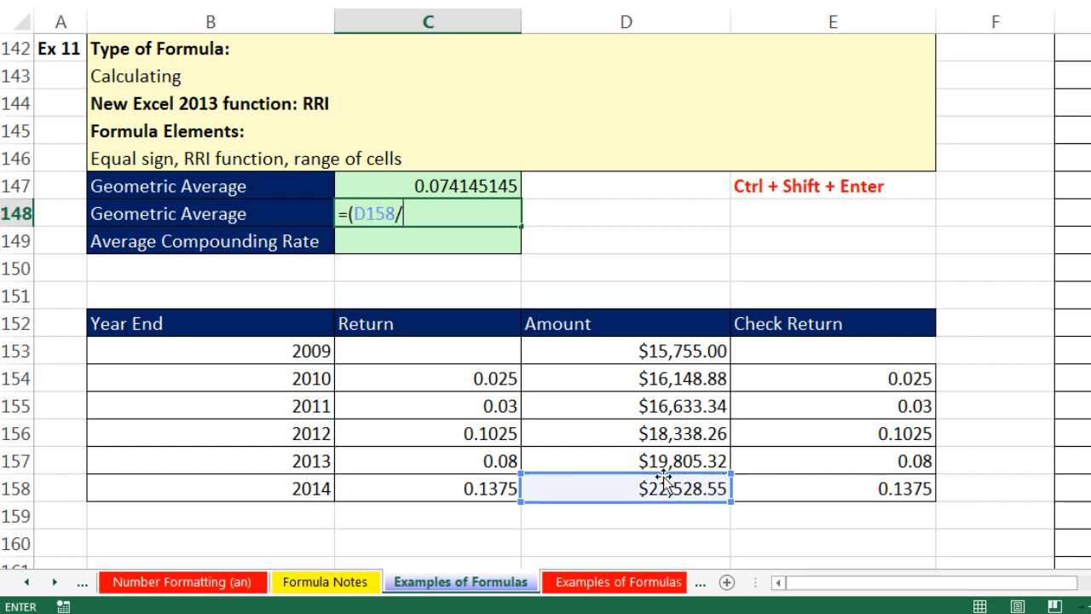
{"action": "left_click", "coordinate": [690, 346]}
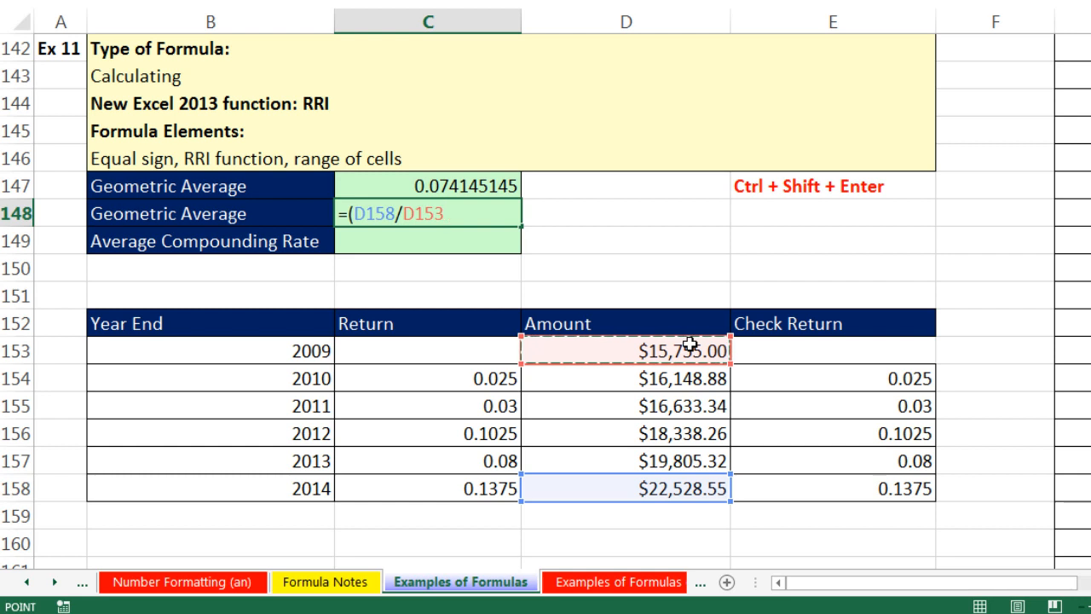
{"action": "type", "text": ")^"}
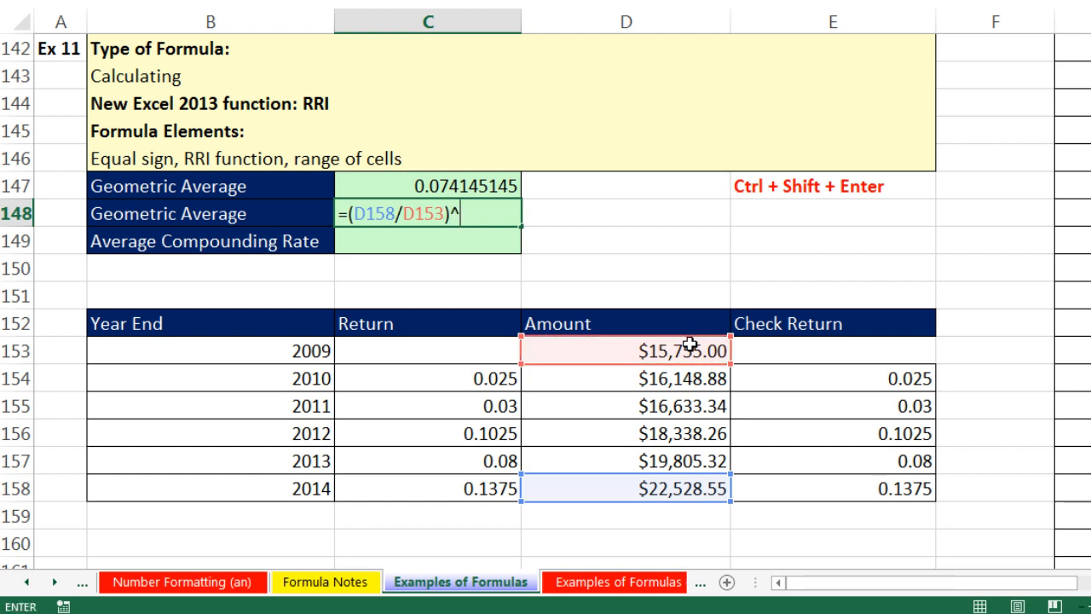
Complete the C148 formula with the exponent (1/(B158-B153)) and enter it
{"action": "type", "text": "("}
{"action": "double_click", "coordinate": [456, 212]}
{"action": "left_click", "coordinate": [483, 217]}
{"action": "type", "text": "1/"}
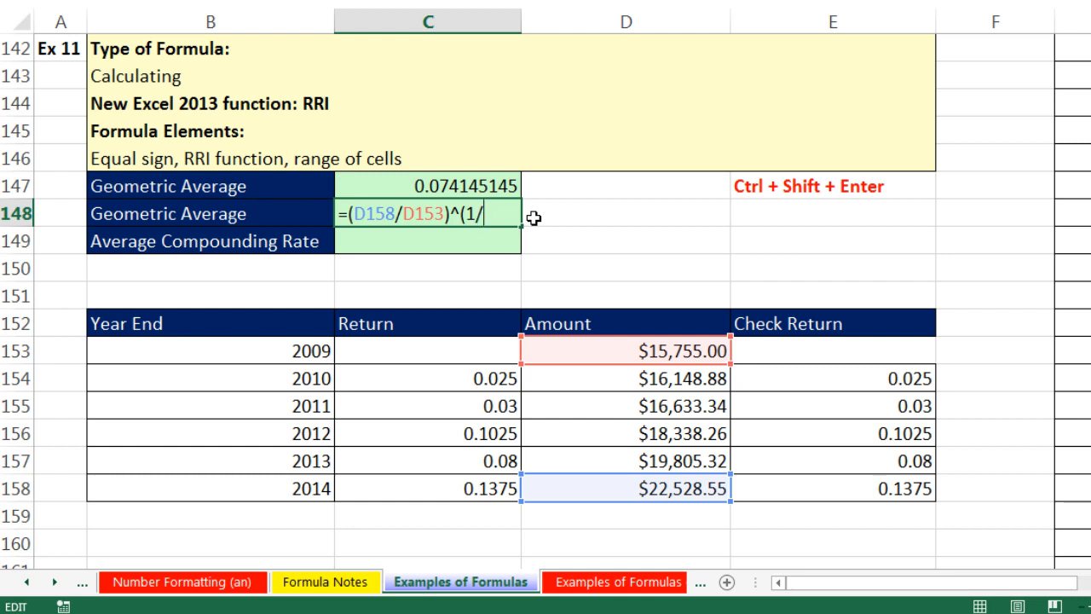
{"action": "type", "text": "("}
{"action": "left_click", "coordinate": [302, 486]}
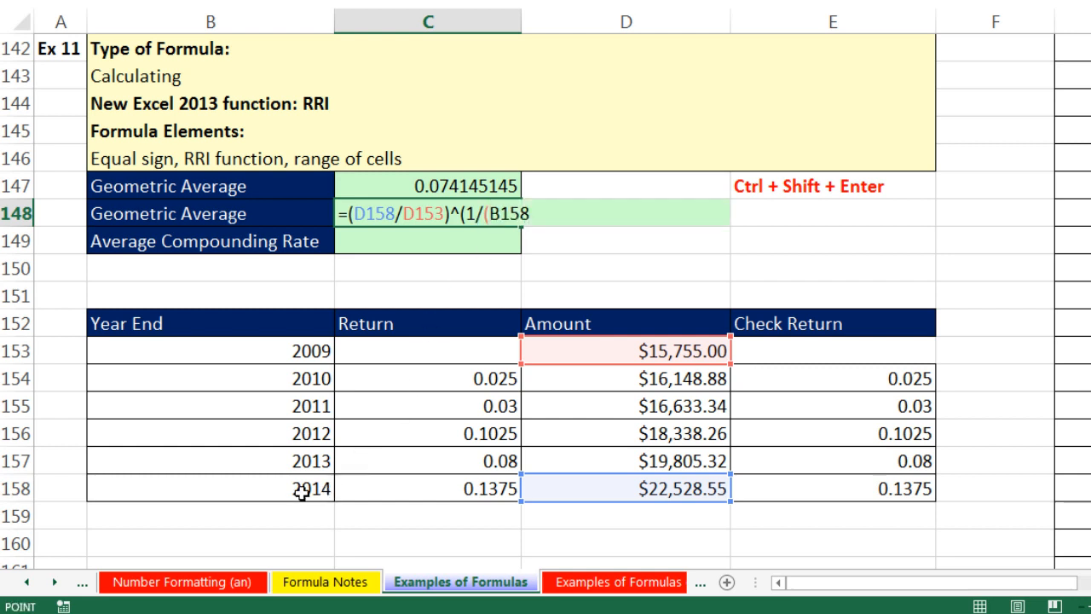
{"action": "type", "text": "-"}
{"action": "left_click", "coordinate": [312, 350]}
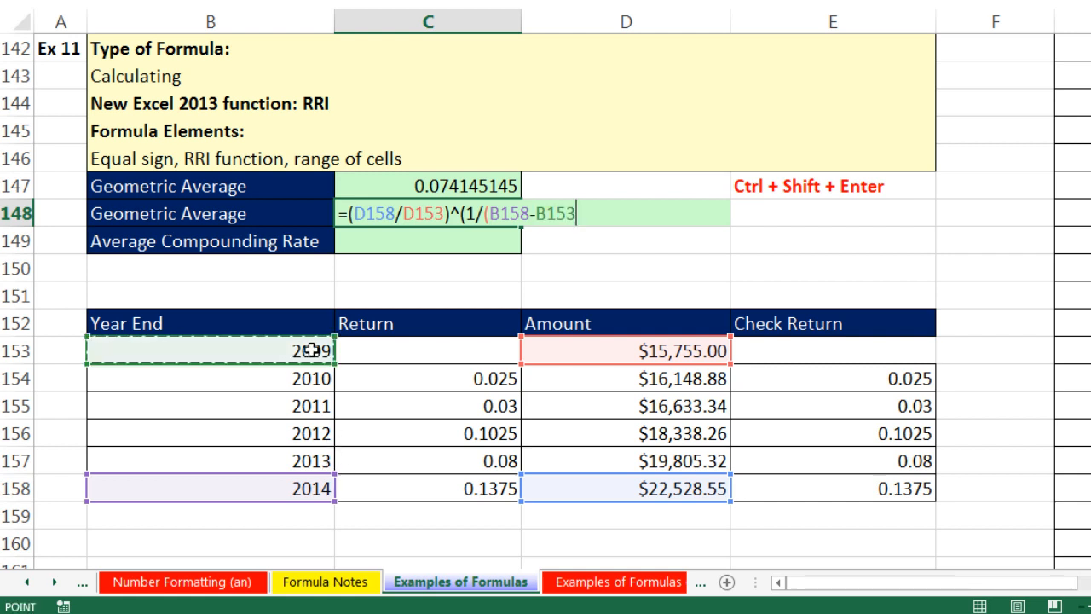
{"action": "type", "text": ")"}
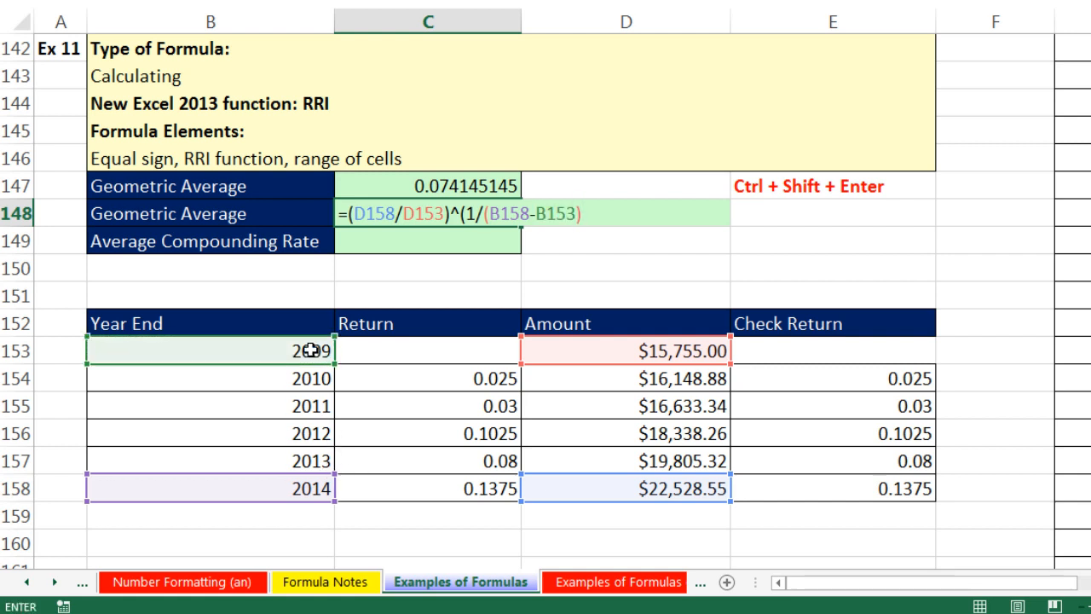
{"action": "type", "text": ")"}
{"action": "key", "text": "ctrl+shift+Return"}
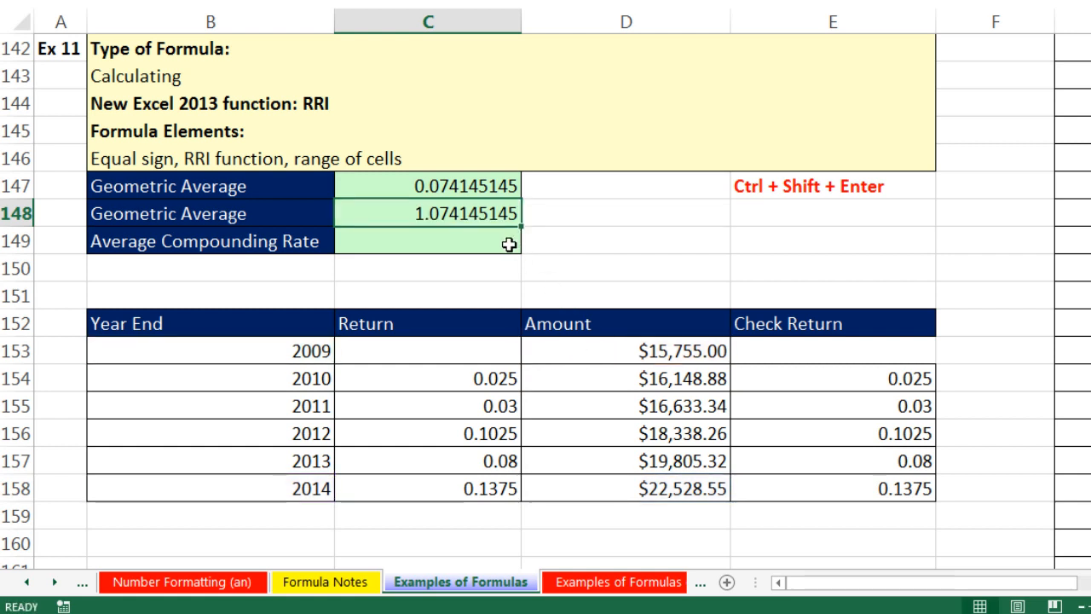
Append -1 to the C148 formula so it reads =(D158/D153)^(1/(B158-B153))-1
{"action": "key", "text": "F2"}
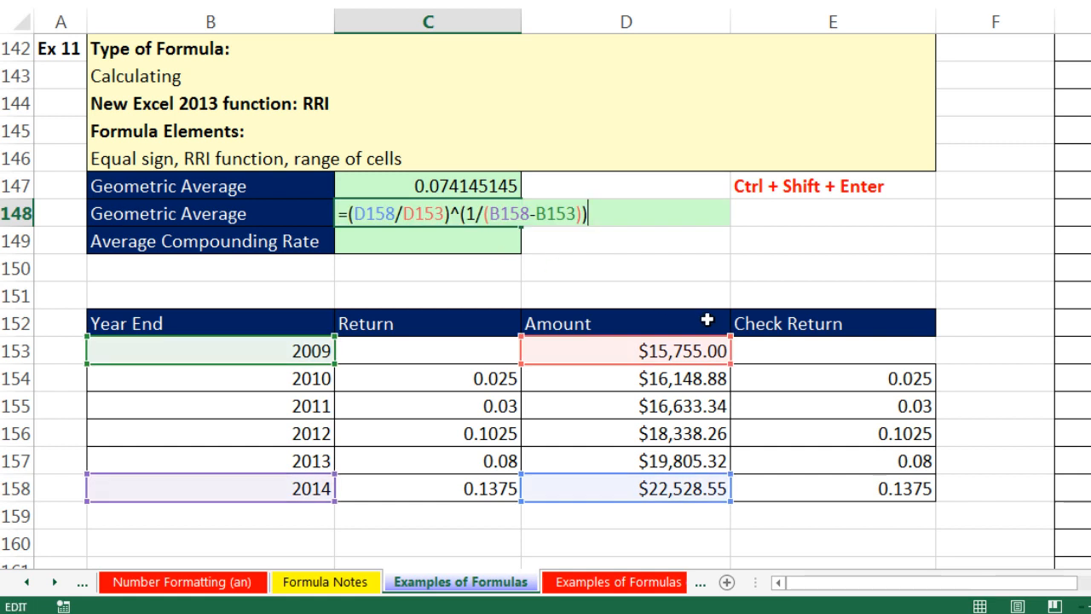
{"action": "type", "text": "-1"}
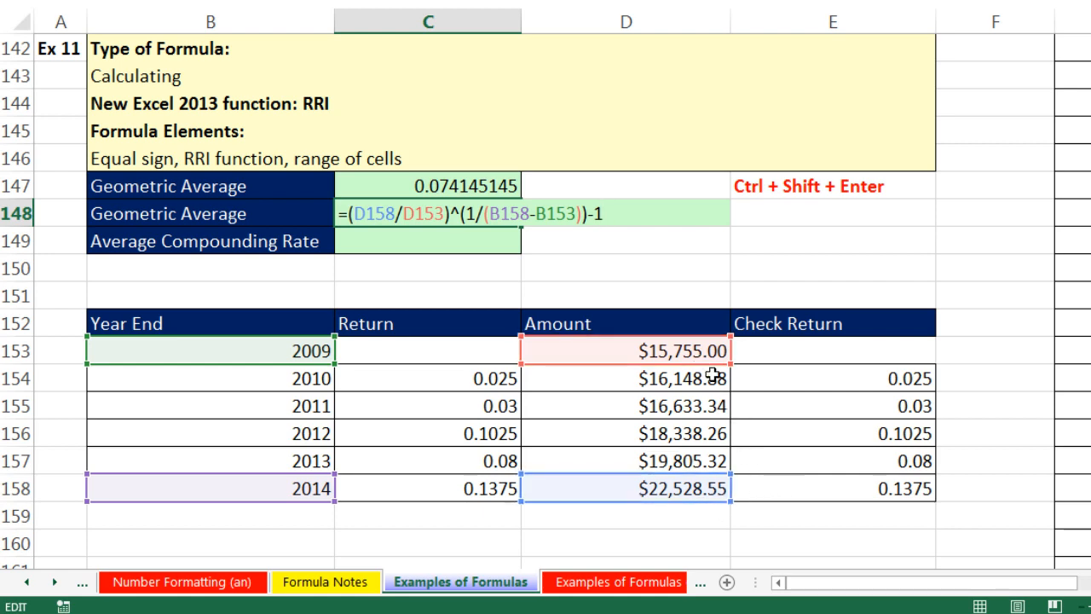
{"action": "key", "text": "Return"}
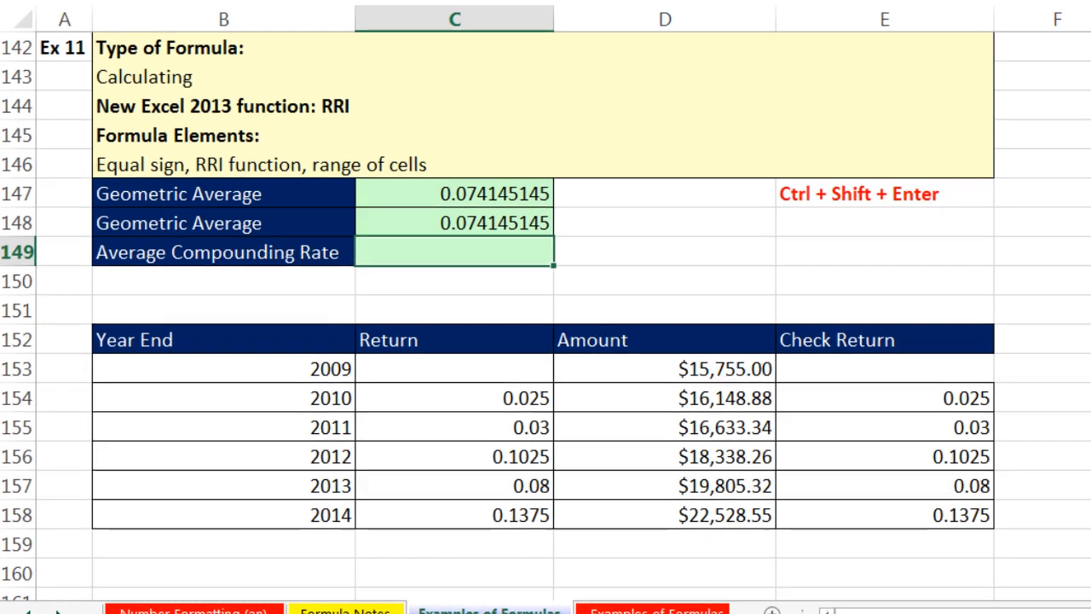
Calculate the Average Compounding Rate in C149 with =RRI(B158-B153,D153,D158) and review the entered formula
{"action": "type", "text": "=rri"}
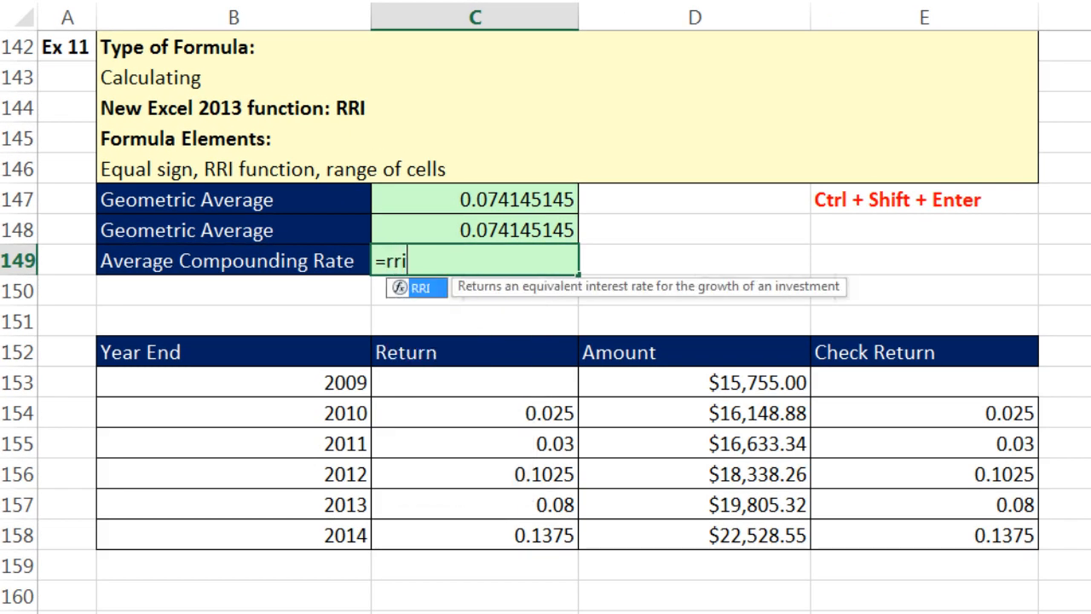
{"action": "key", "text": "Tab"}
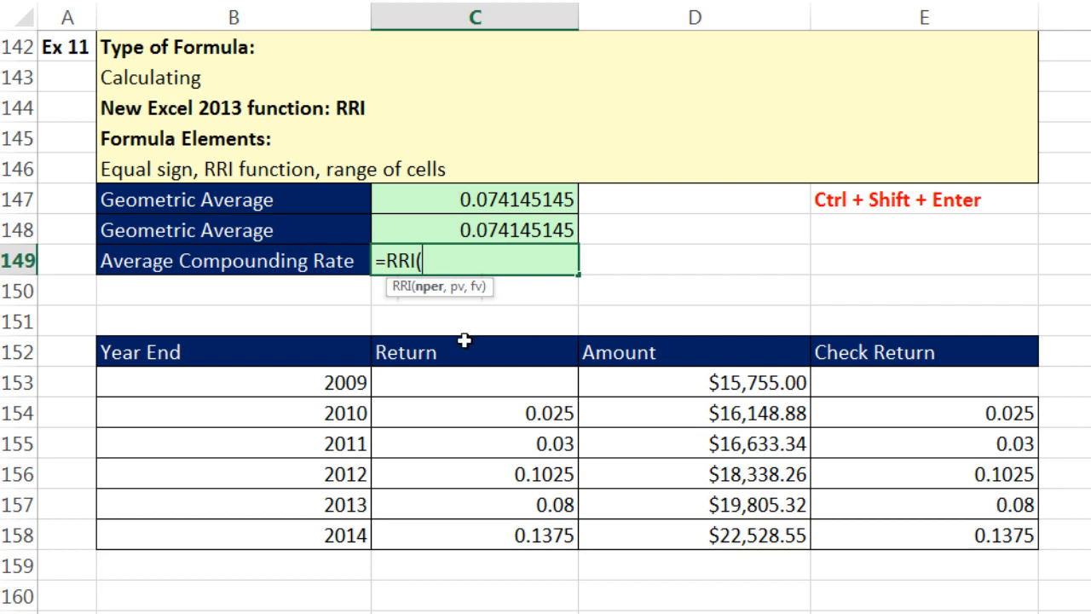
{"action": "left_click", "coordinate": [324, 527]}
{"action": "type", "text": "-"}
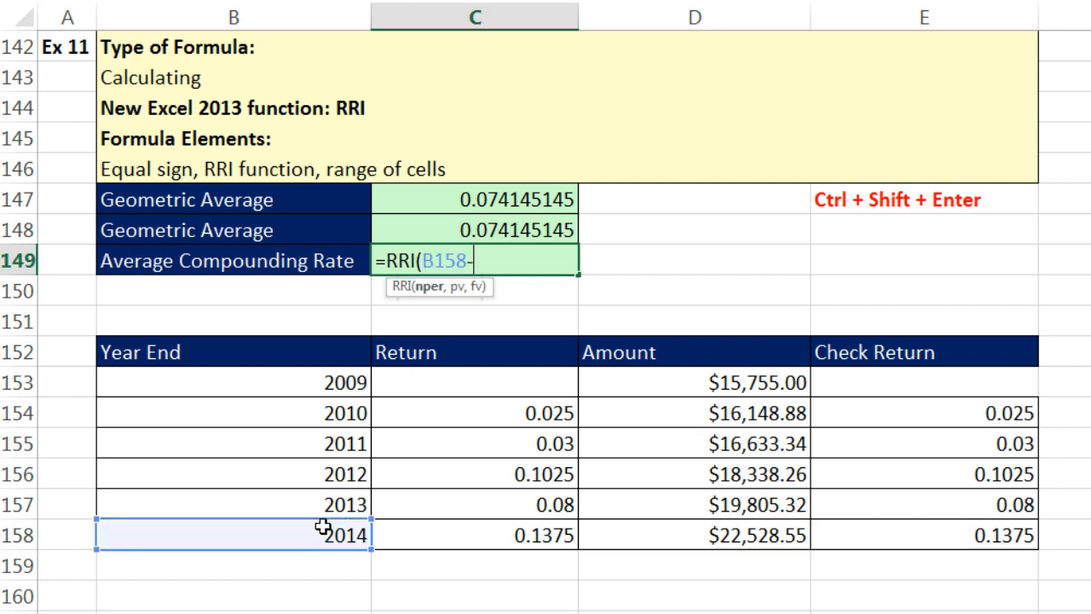
{"action": "left_click", "coordinate": [305, 380]}
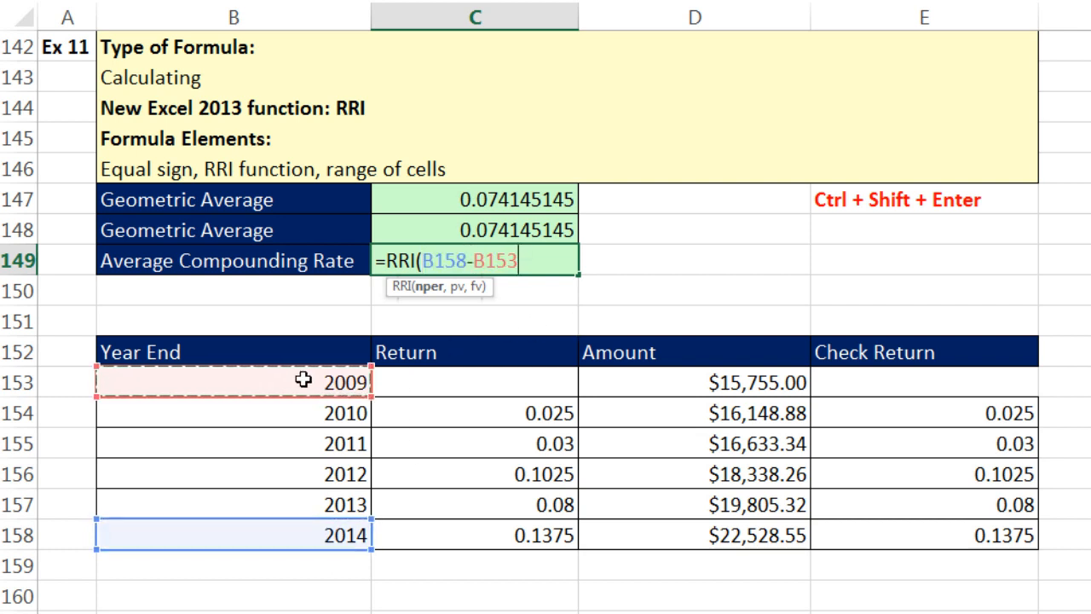
{"action": "type", "text": ","}
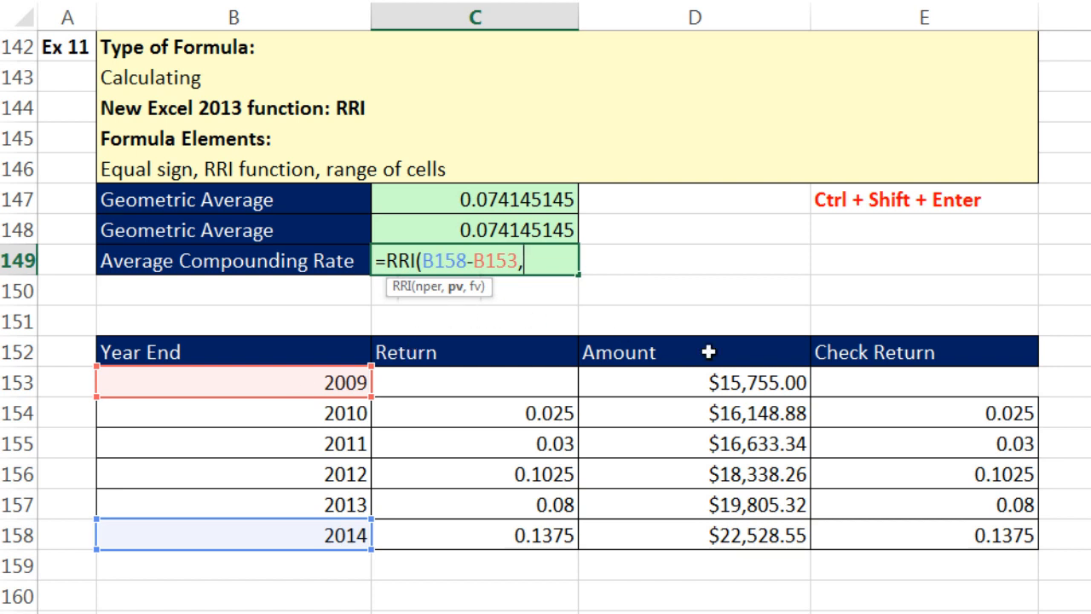
{"action": "left_click", "coordinate": [746, 382]}
{"action": "type", "text": ","}
{"action": "left_click", "coordinate": [749, 536]}
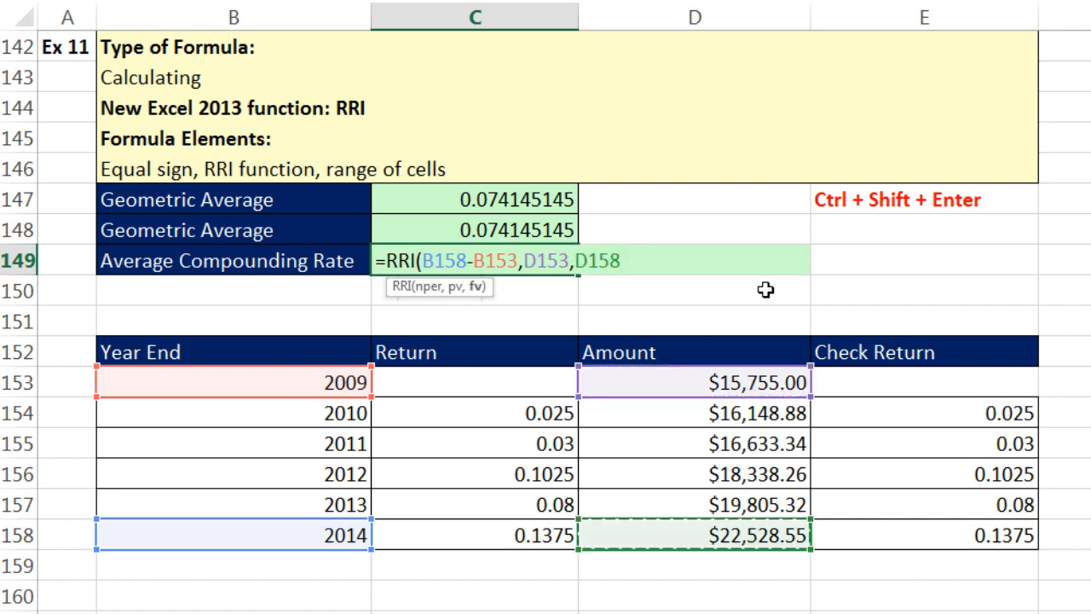
{"action": "type", "text": ")"}
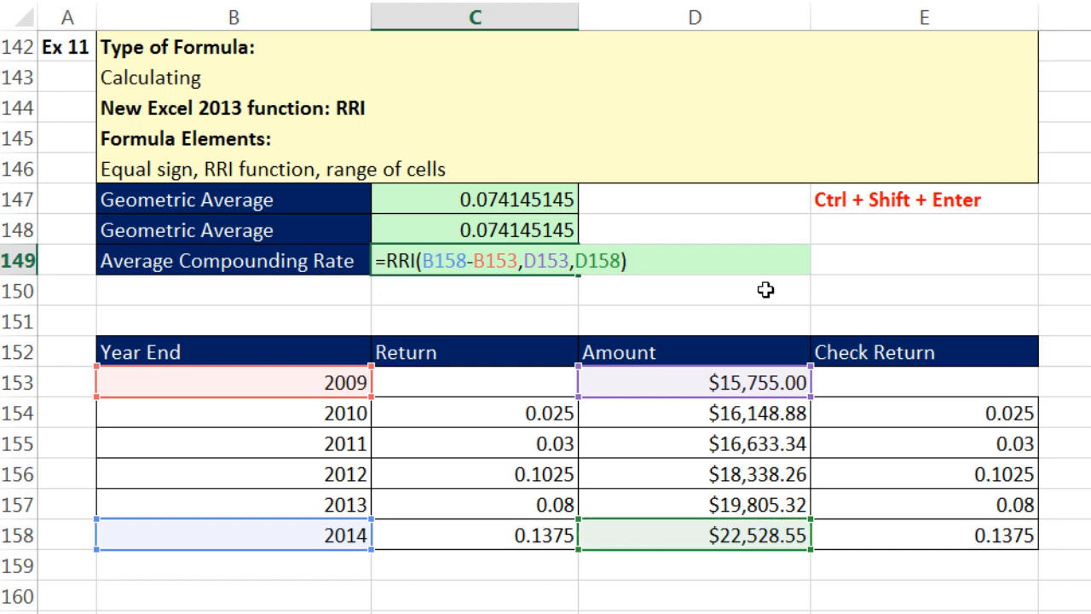
{"action": "key", "text": "Return"}
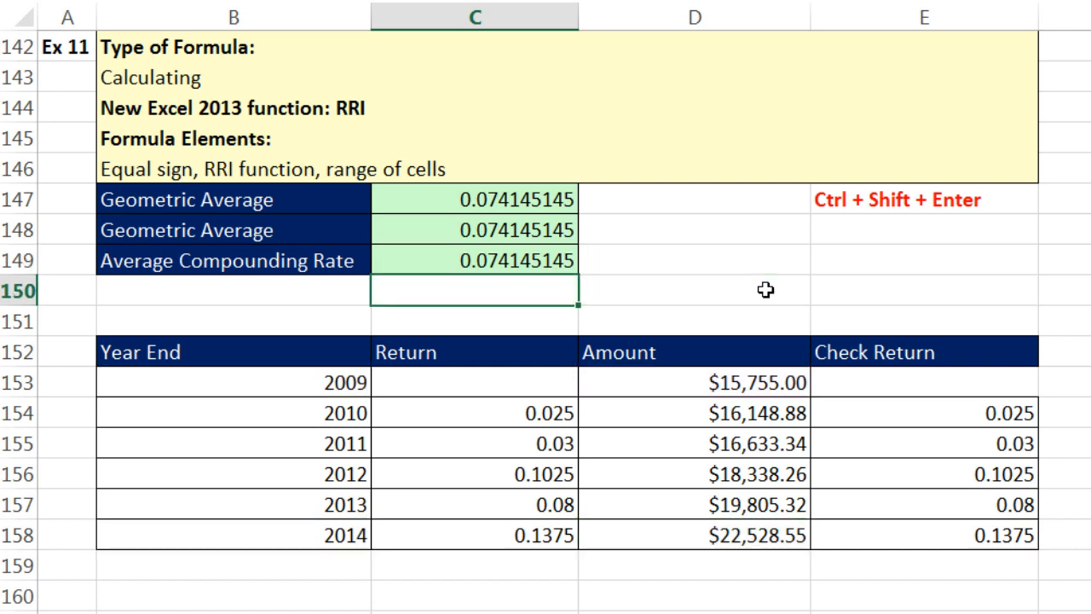
{"action": "double_click", "coordinate": [506, 258]}
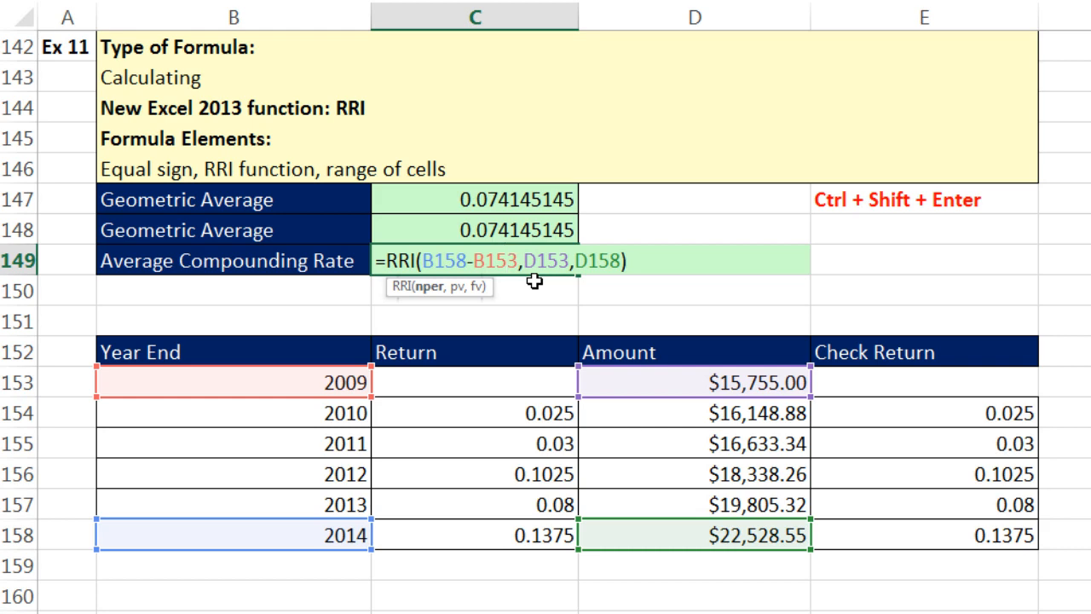
{"action": "key", "text": "Return"}
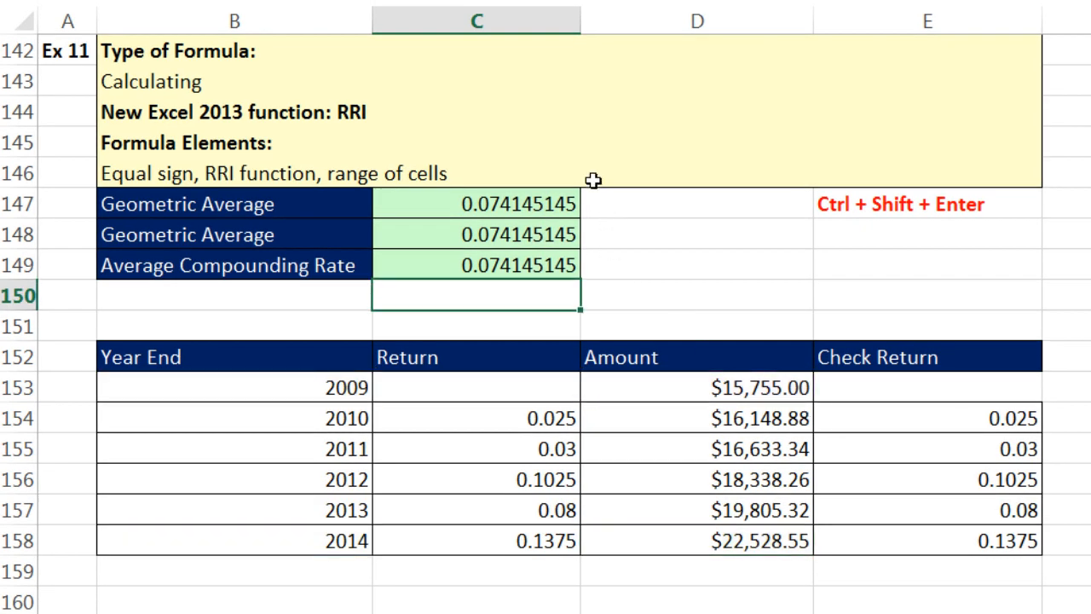
Enter the label End Amount in cell E149
{"action": "left_click", "coordinate": [823, 266]}
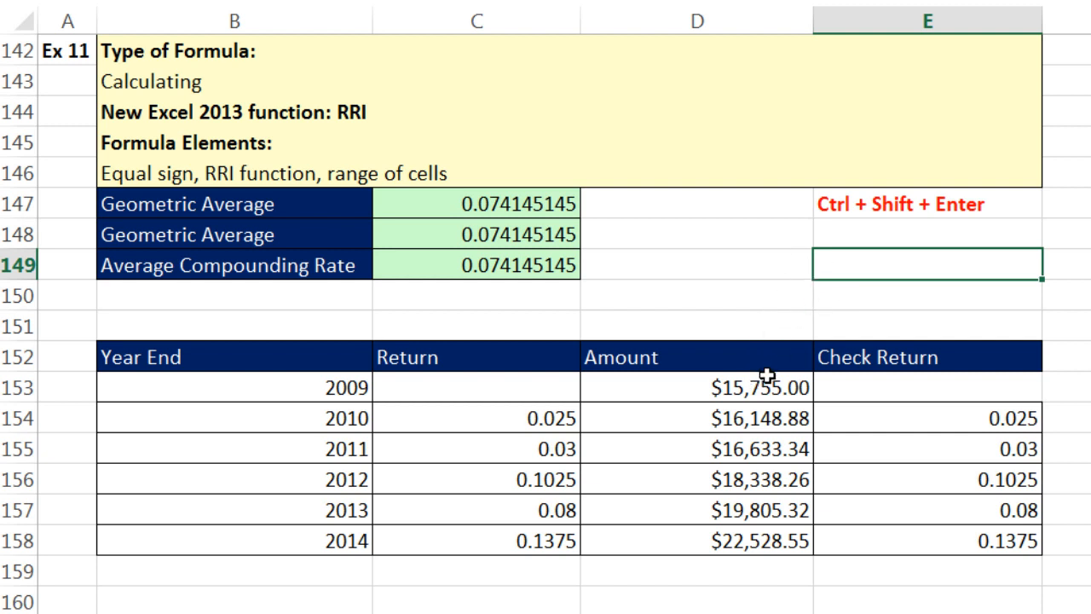
{"action": "type", "text": "="}
{"action": "key", "text": "Escape"}
{"action": "type", "text": "End Amount"}
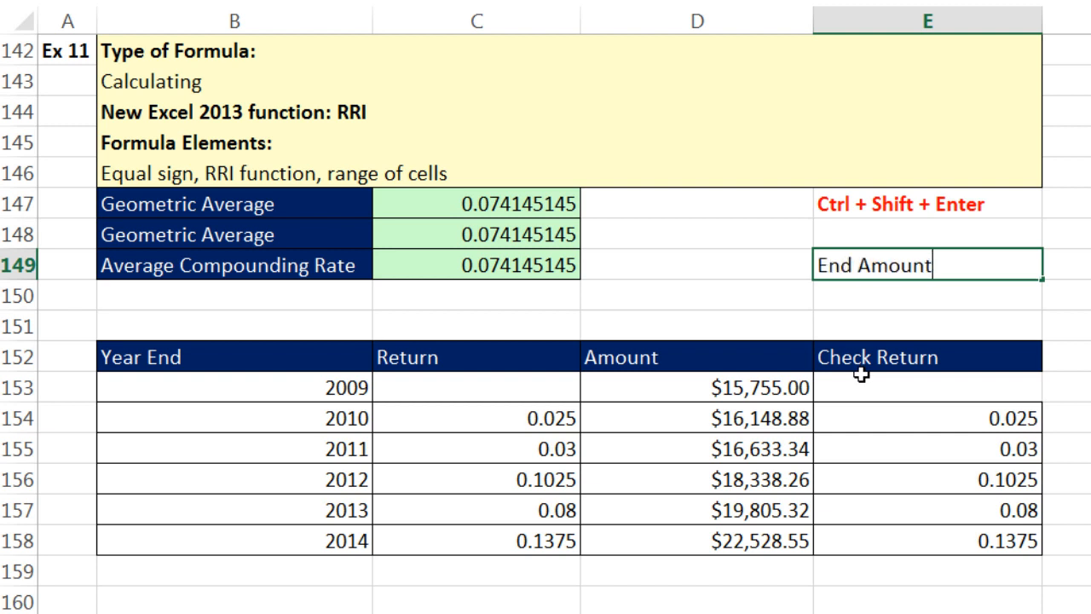
{"action": "key", "text": "Return"}
Start a formula in E150 that multiplies the starting amount D153 by 1 plus the rate in C149
{"action": "type", "text": "="}
{"action": "key", "text": "Down"}
{"action": "key", "text": "Down"}
{"action": "key", "text": "Down"}
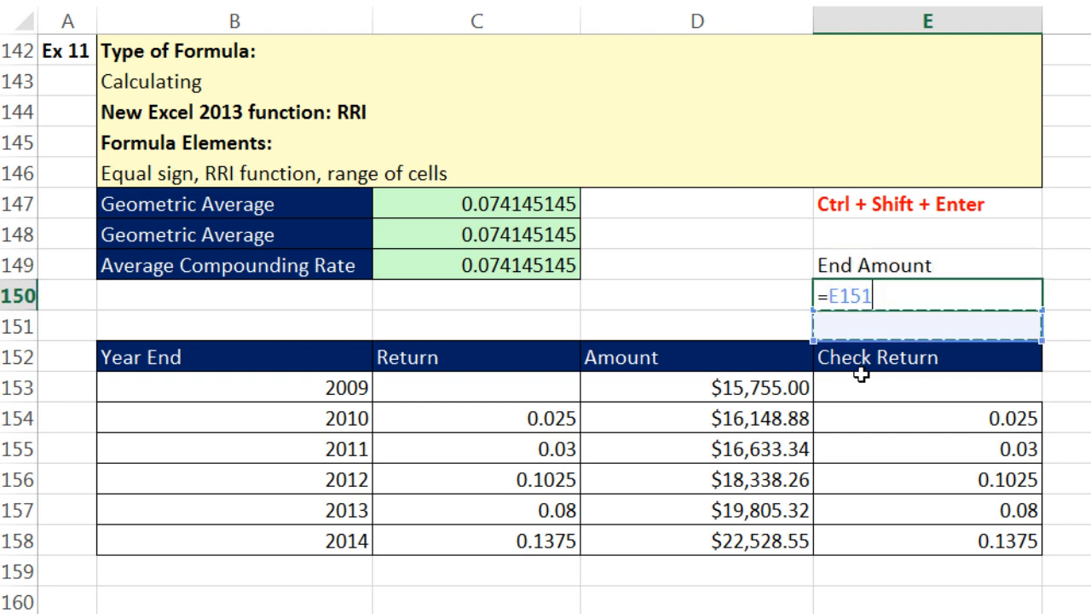
{"action": "key", "text": "Left"}
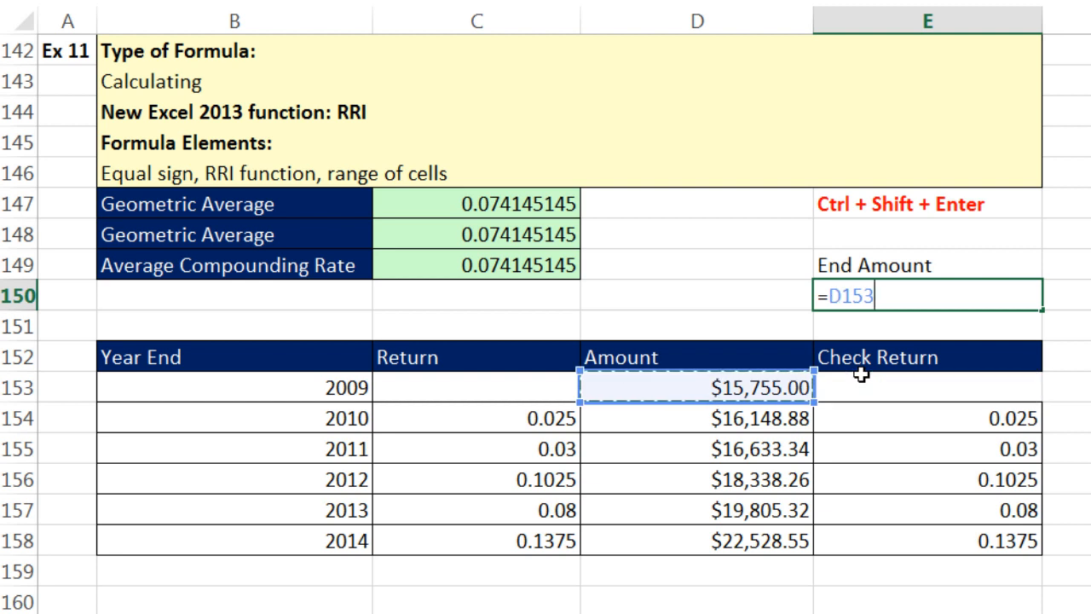
{"action": "type", "text": "*"}
{"action": "type", "text": "1+"}
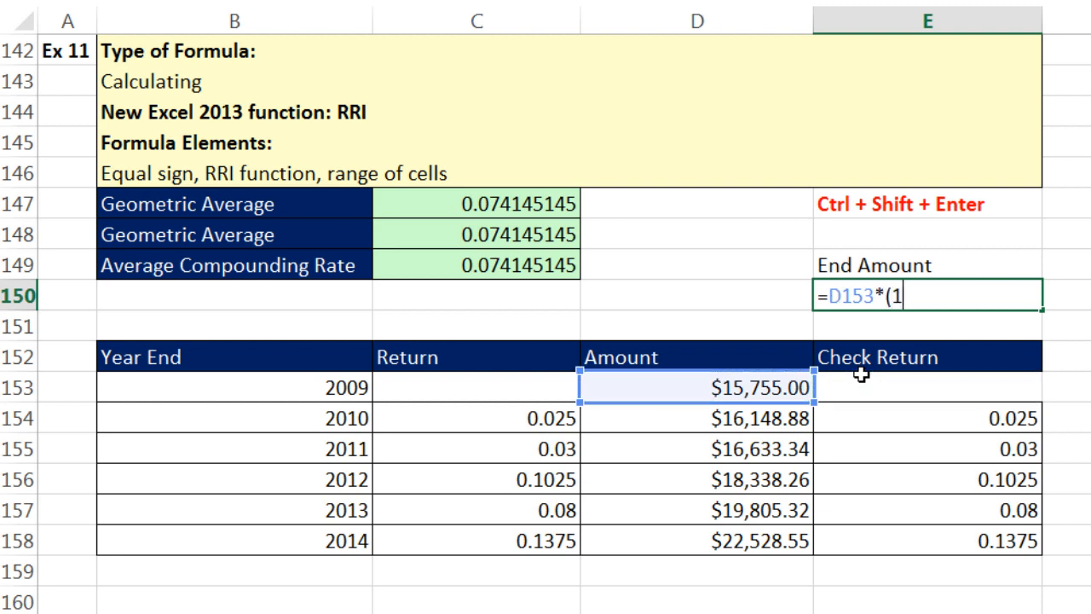
{"action": "left_click", "coordinate": [560, 264]}
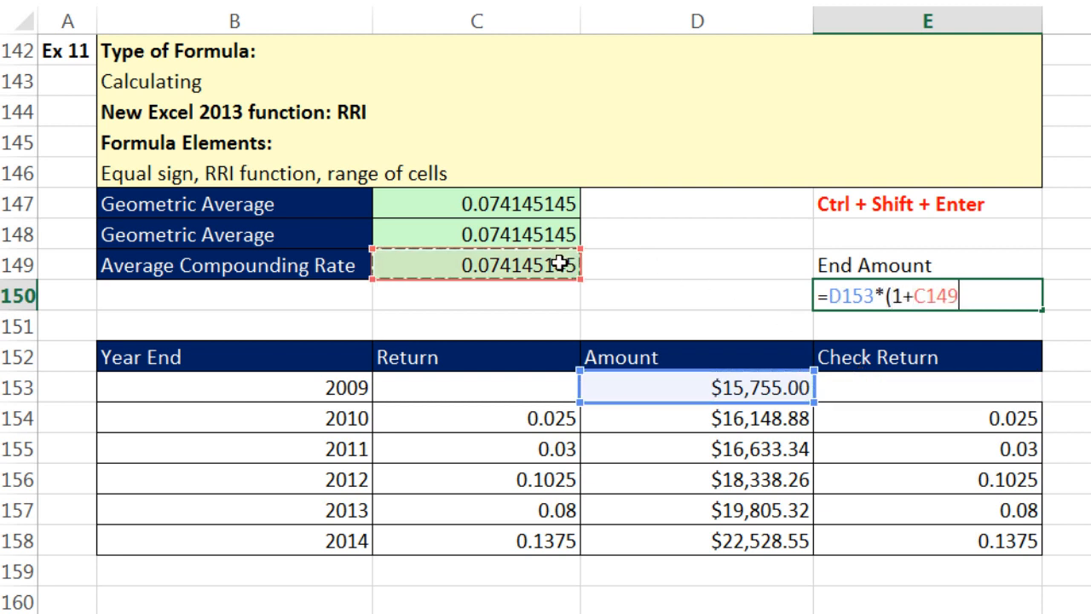
Raise the growth factor in E150 to the power (B158-B153) and enter the formula
{"action": "type", "text": ")^("}
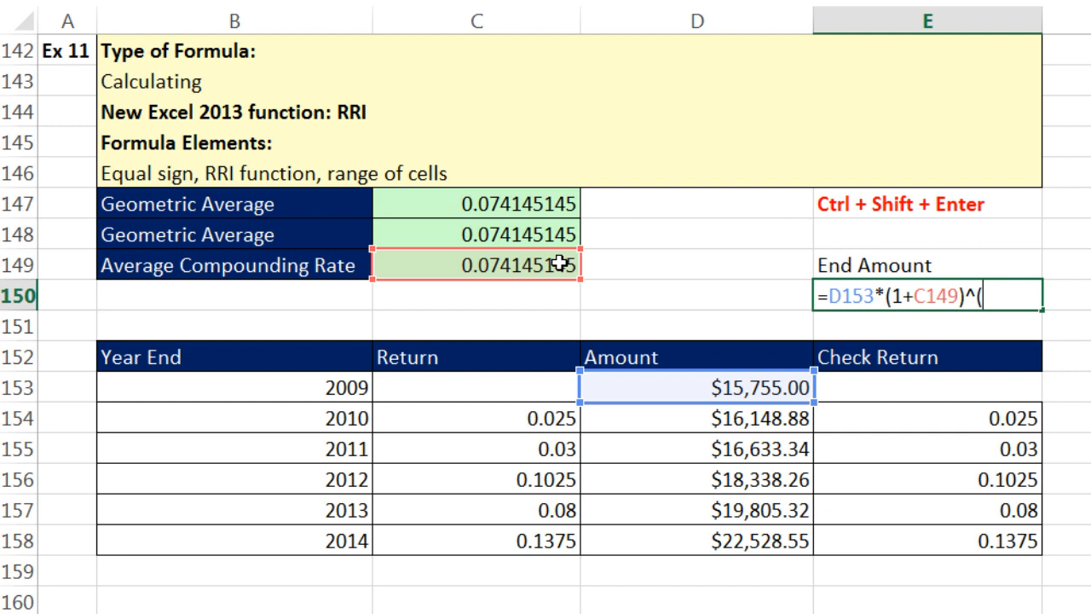
{"action": "left_click", "coordinate": [322, 533]}
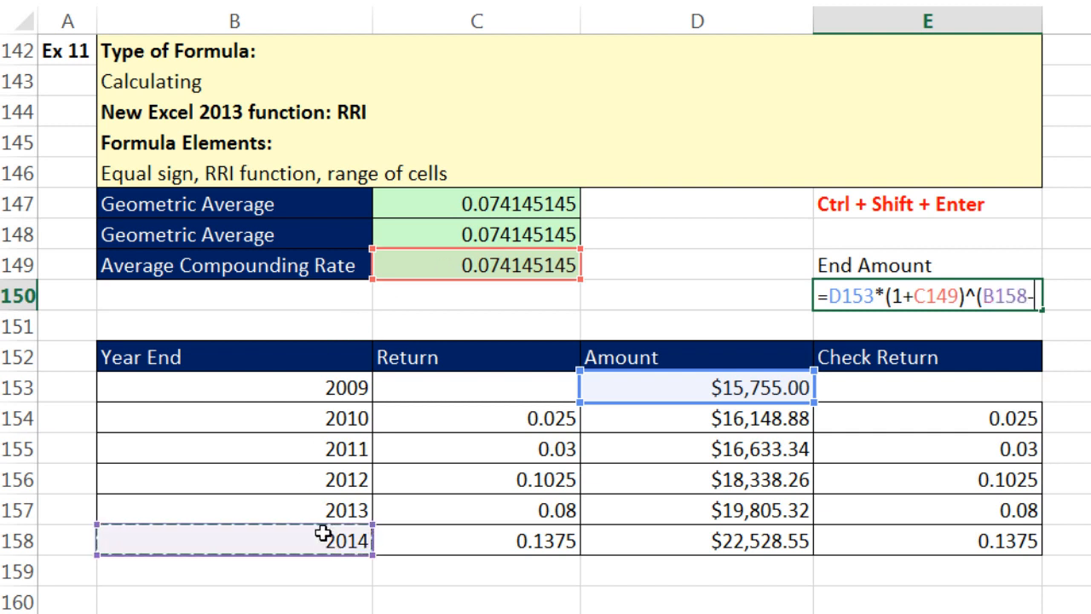
{"action": "type", "text": "-"}
{"action": "left_click", "coordinate": [285, 391]}
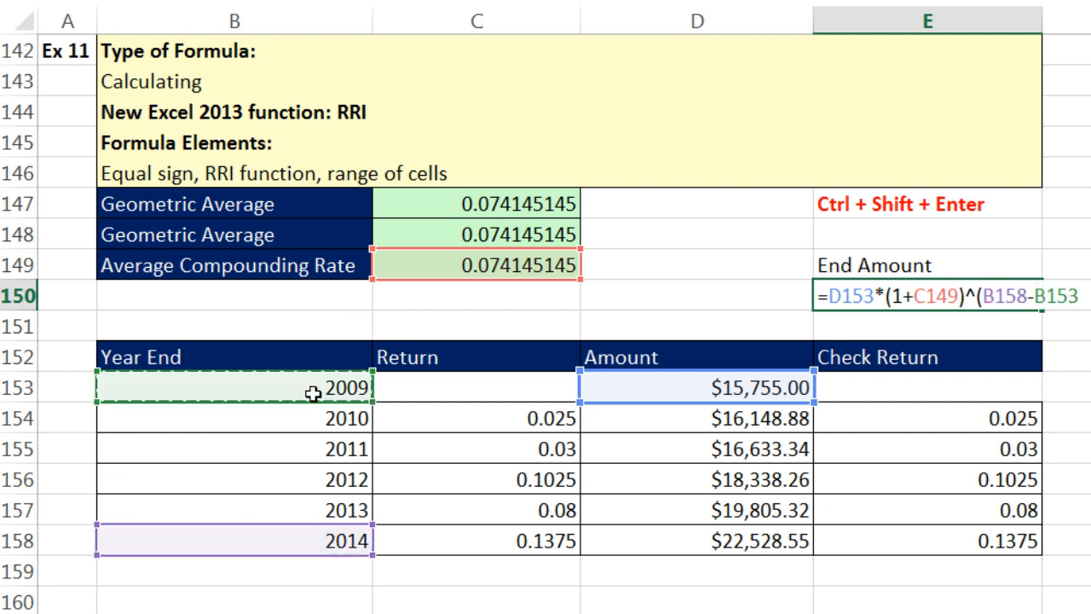
{"action": "type", "text": ")"}
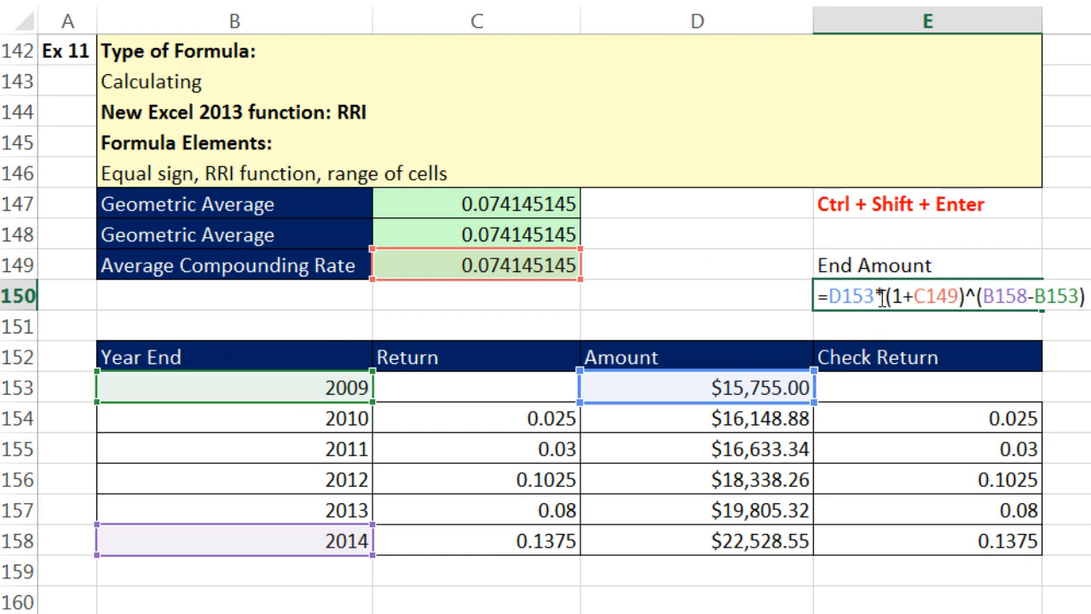
{"action": "left_click_drag", "start_coordinate": [877, 296], "coordinate": [1084, 296]}
{"action": "key", "text": "Return"}
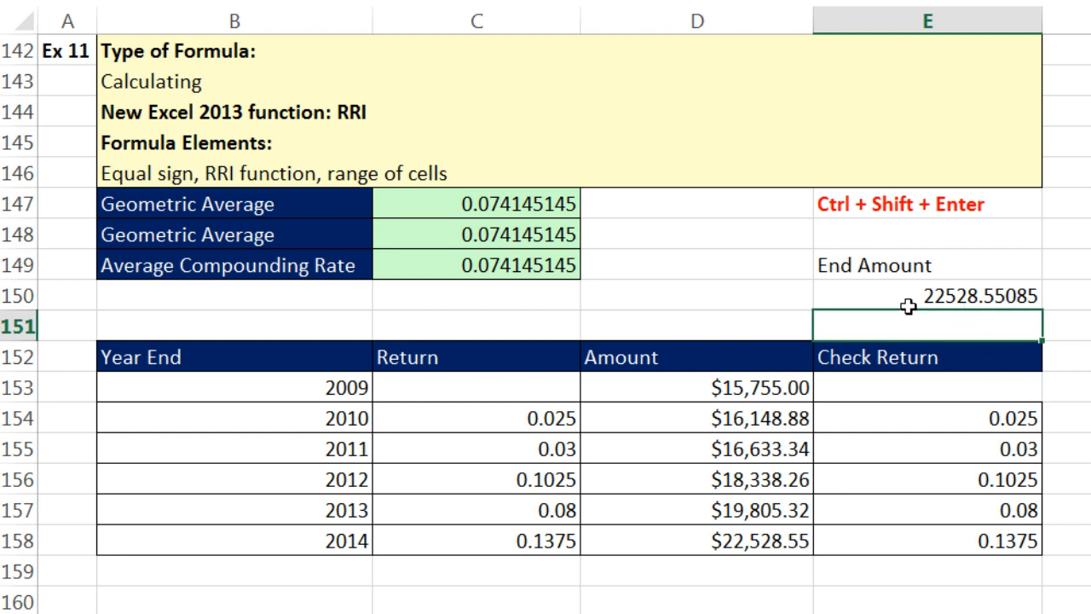
Review the RRI formula behind the Average Compounding Rate in C149 without changing it
{"action": "left_click", "coordinate": [524, 262]}
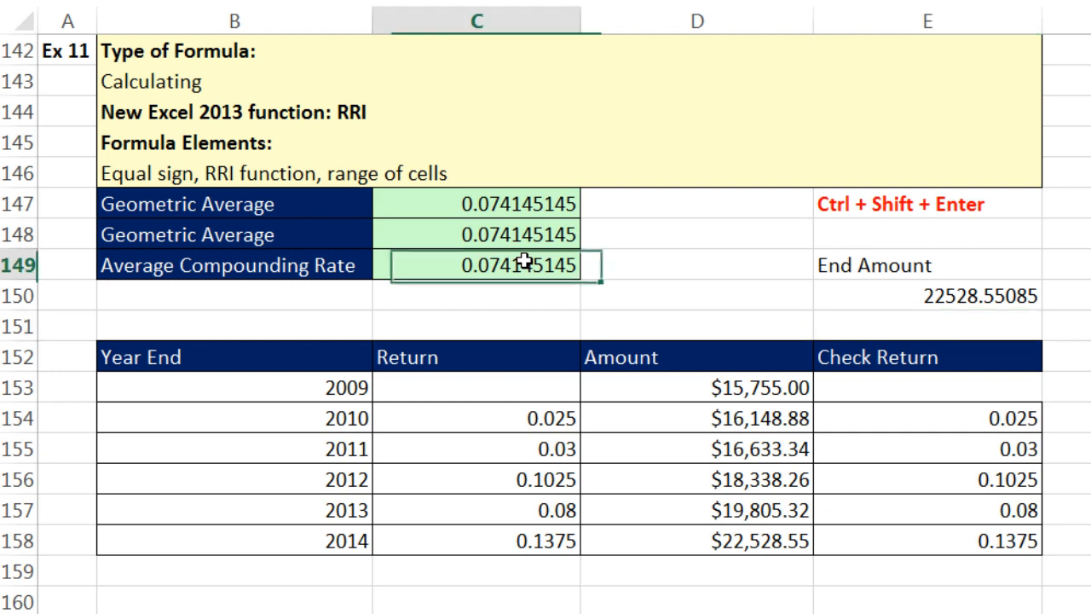
{"action": "double_click", "coordinate": [523, 261]}
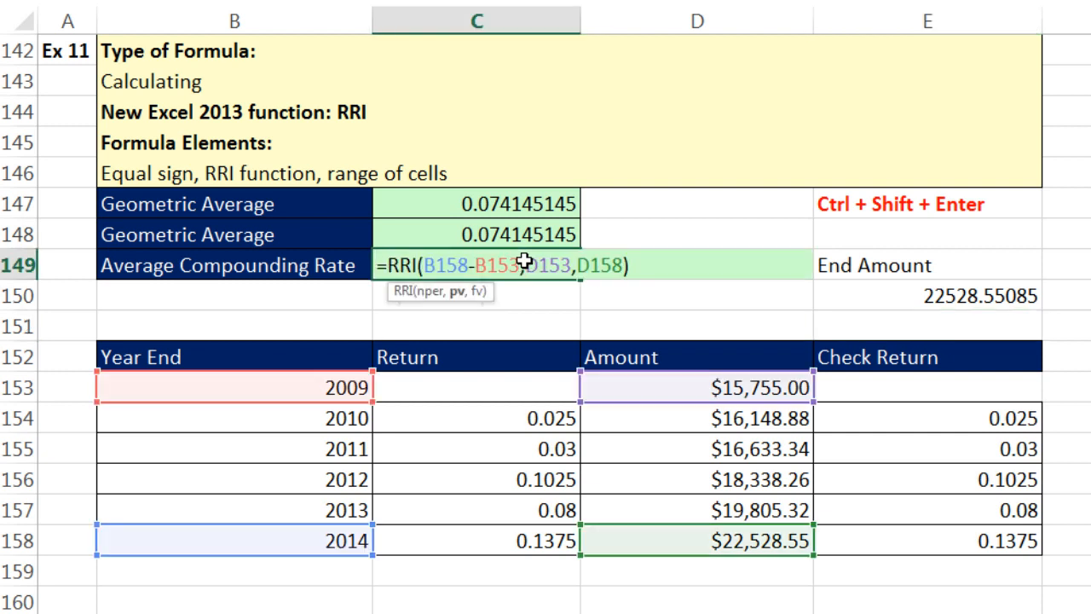
{"action": "key", "text": "ctrl+Return"}
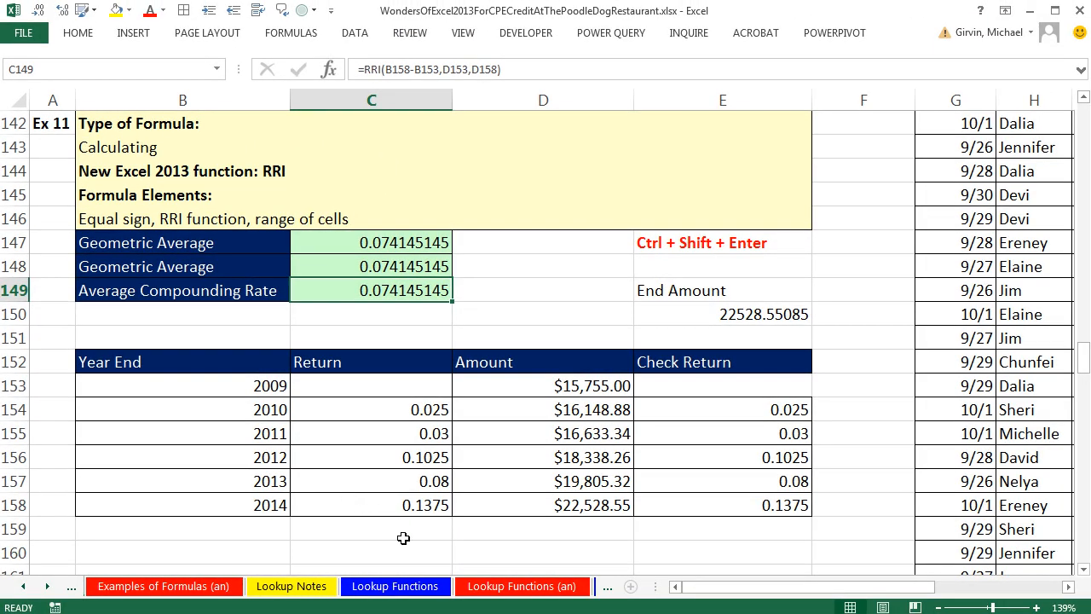
Switch to the Lookup Functions sheet and check how far down the sales data extends in the Region column
{"action": "left_click", "coordinate": [395, 586]}
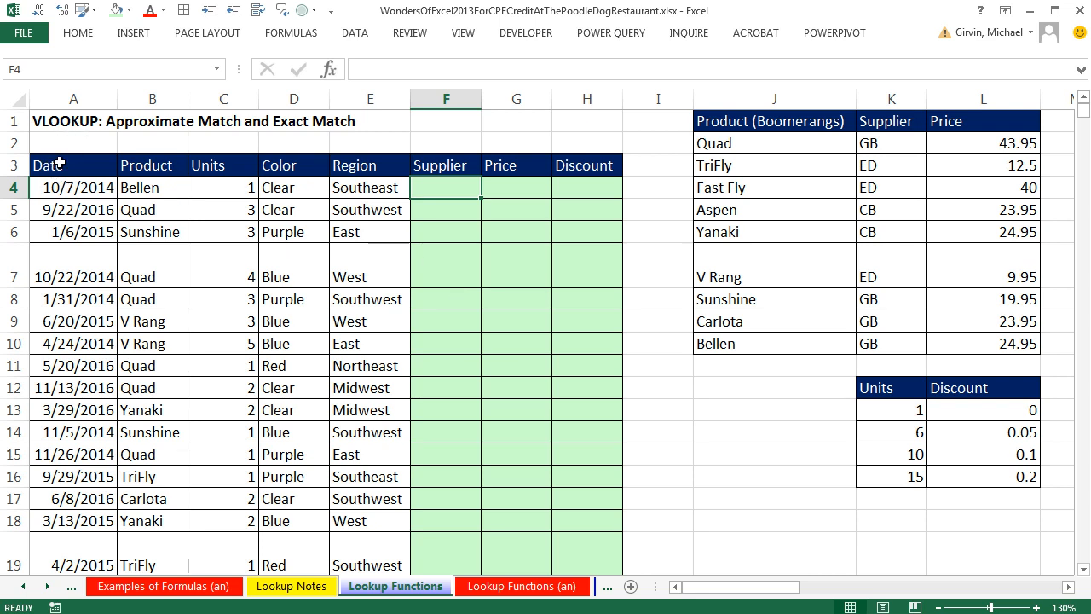
{"action": "left_click", "coordinate": [377, 190]}
{"action": "key", "text": "ctrl+Down"}
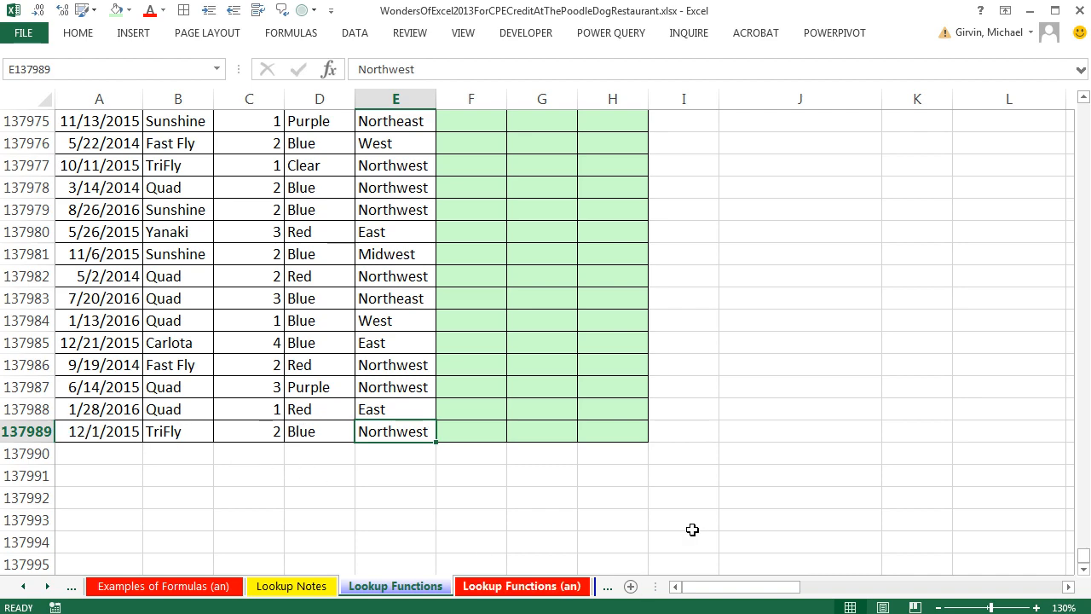
{"action": "key", "text": "ctrl+Up"}
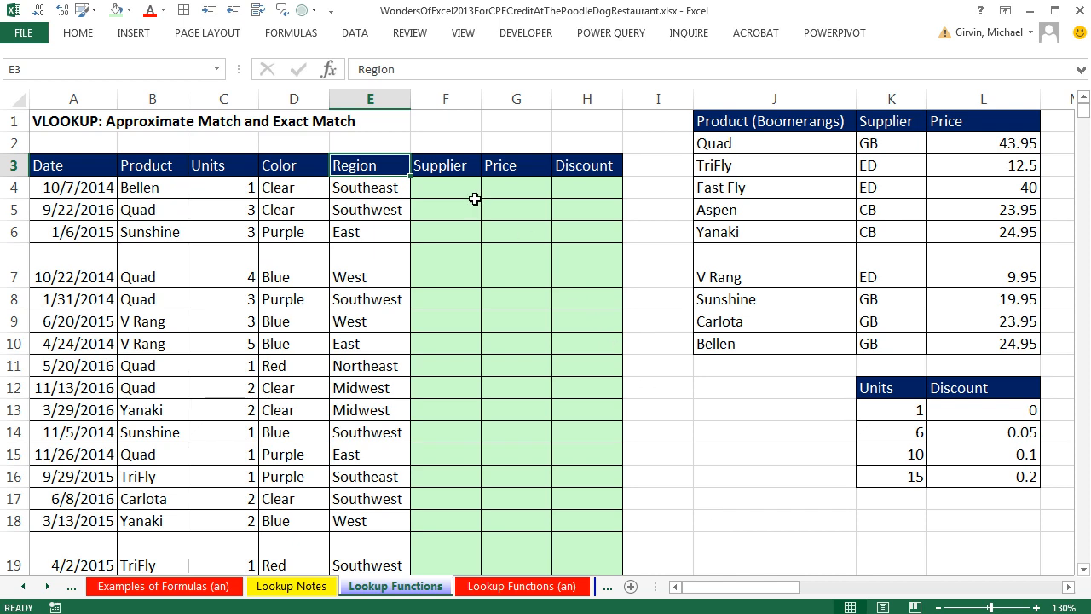
Examine the empty Supplier, Price and Discount cells in row 4 and the units discount table K13:L16
{"action": "left_click", "coordinate": [452, 188]}
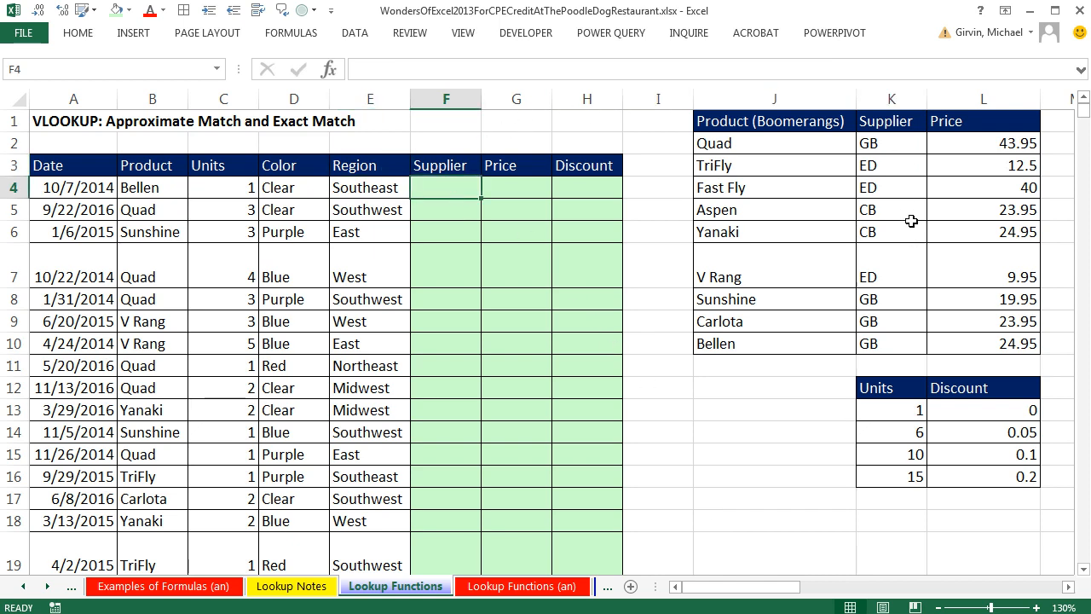
{"action": "left_click", "coordinate": [496, 187]}
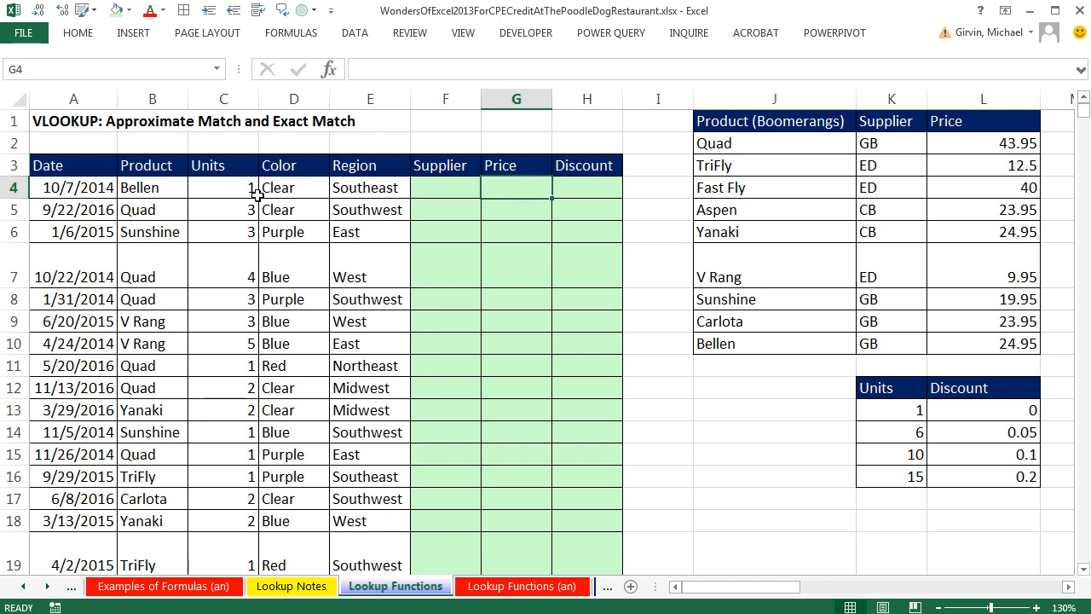
{"action": "left_click", "coordinate": [594, 191]}
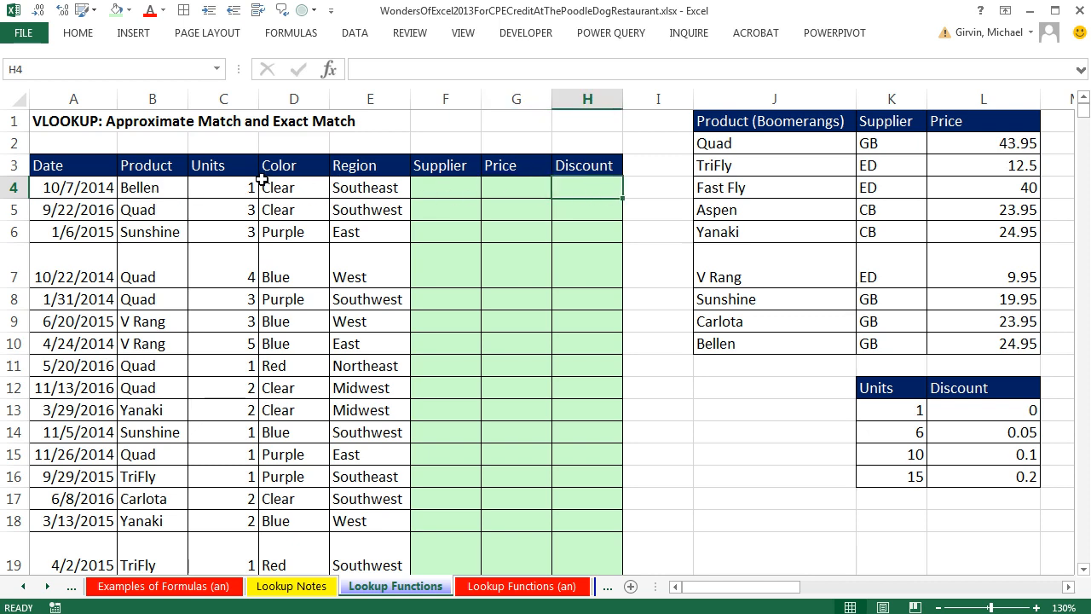
{"action": "left_click_drag", "start_coordinate": [908, 411], "coordinate": [984, 477]}
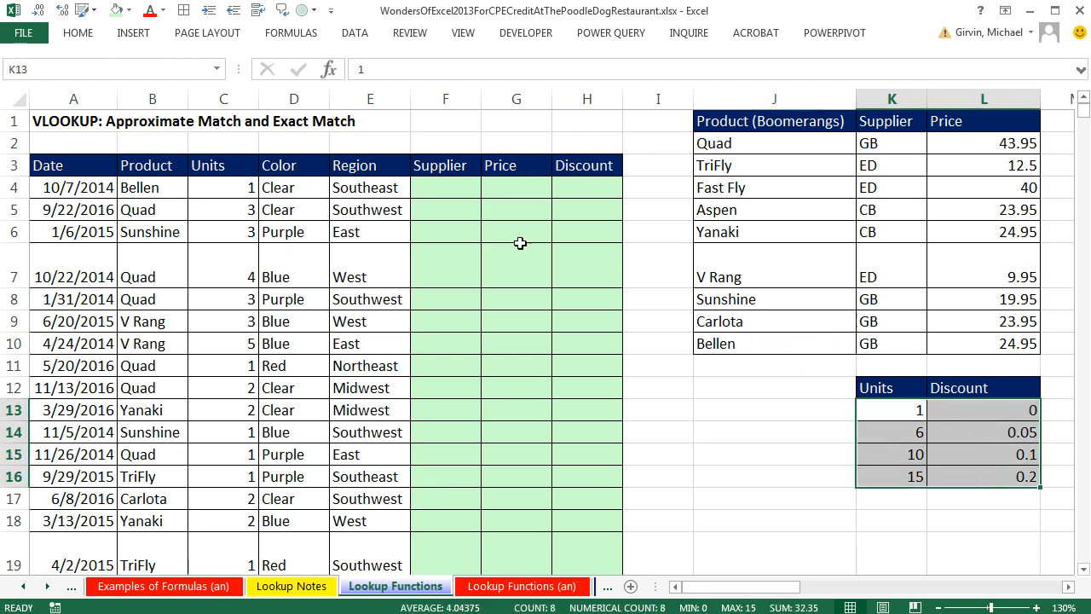
Start a VLOOKUP formula in F4 with the product in B4 as lookup value, locking only its column as $B4
{"action": "left_click", "coordinate": [445, 194]}
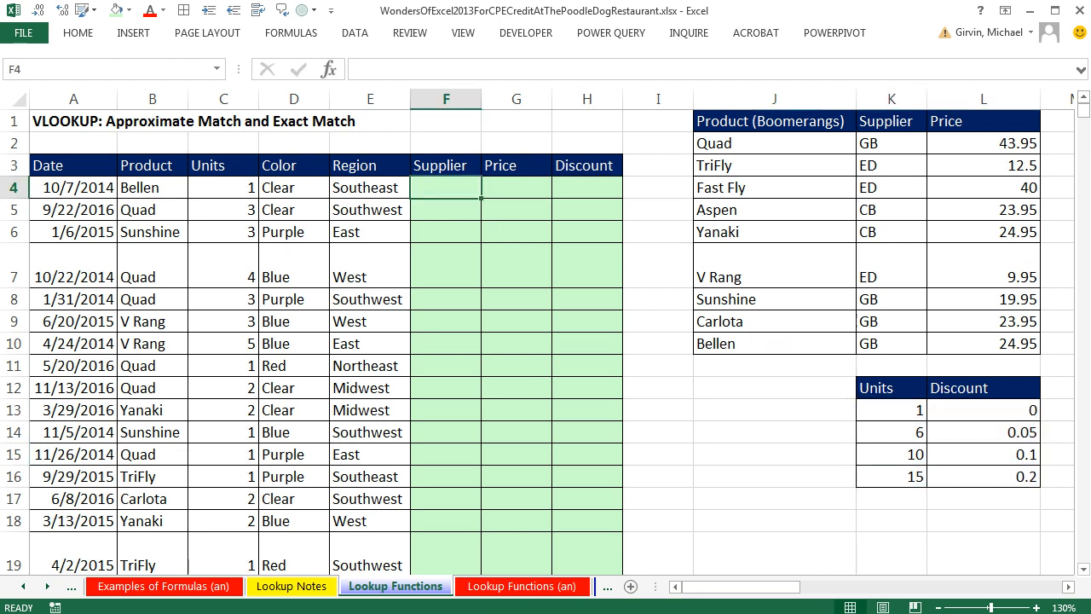
{"action": "type", "text": "=vl"}
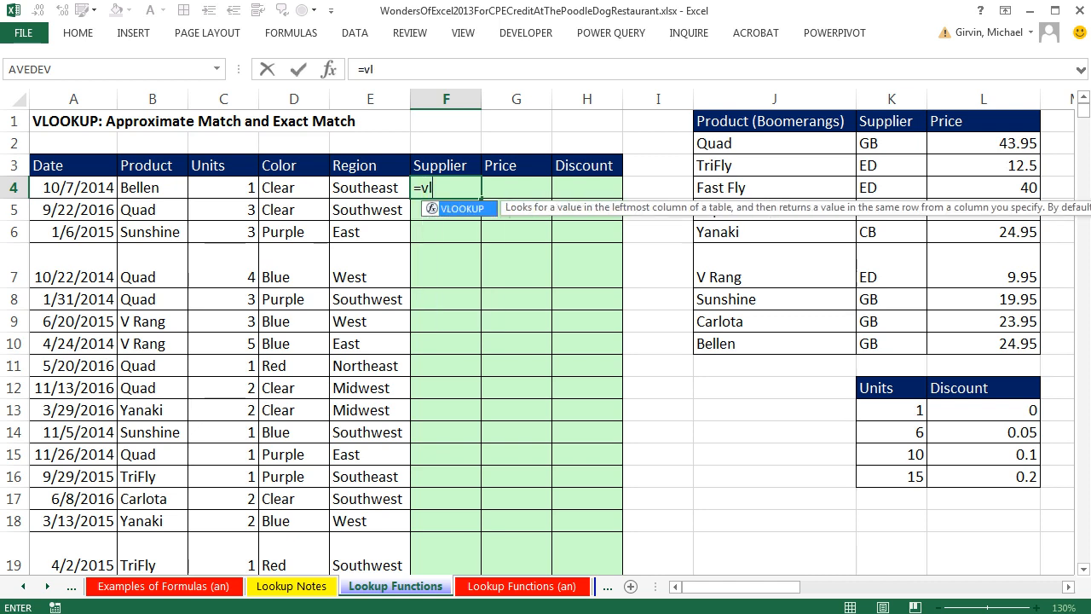
{"action": "key", "text": "Tab"}
{"action": "key", "text": "Left"}
{"action": "key", "text": "Left"}
{"action": "key", "text": "Left"}
{"action": "key", "text": "Left"}
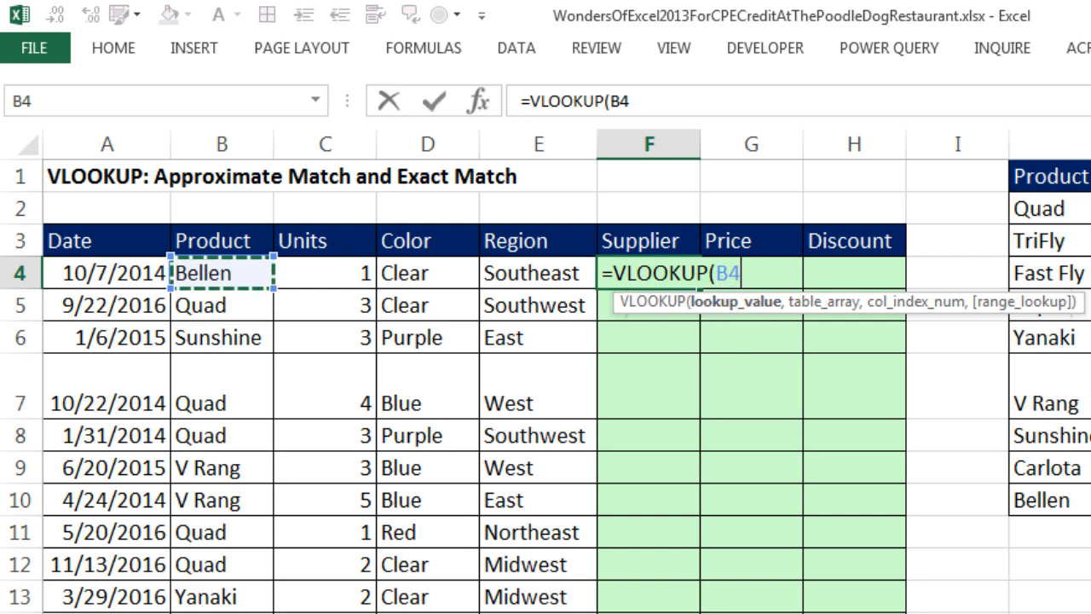
{"action": "key", "text": "F4"}
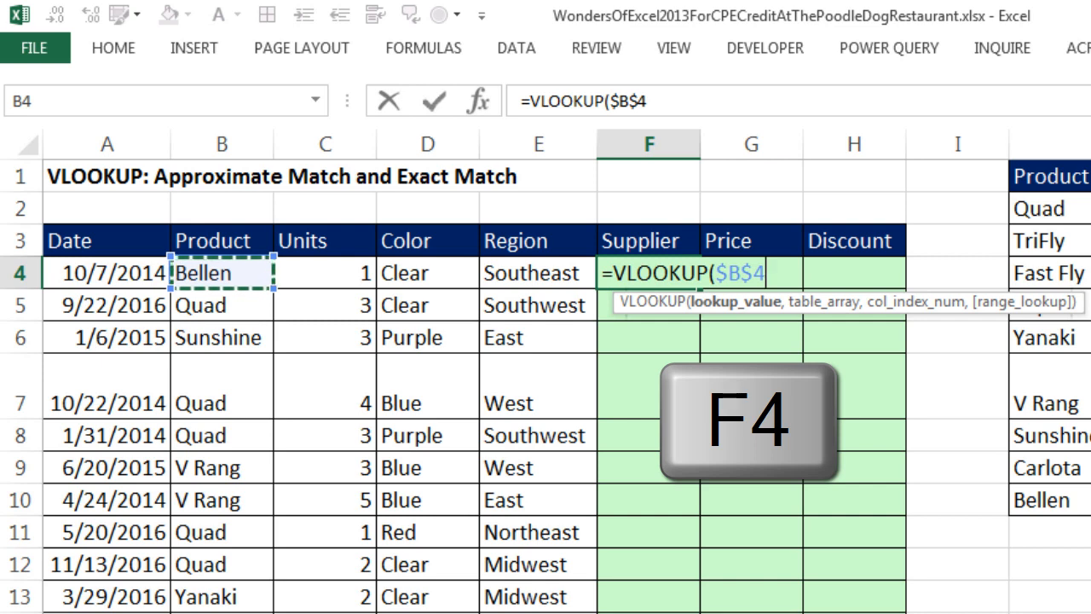
{"action": "key", "text": "F4"}
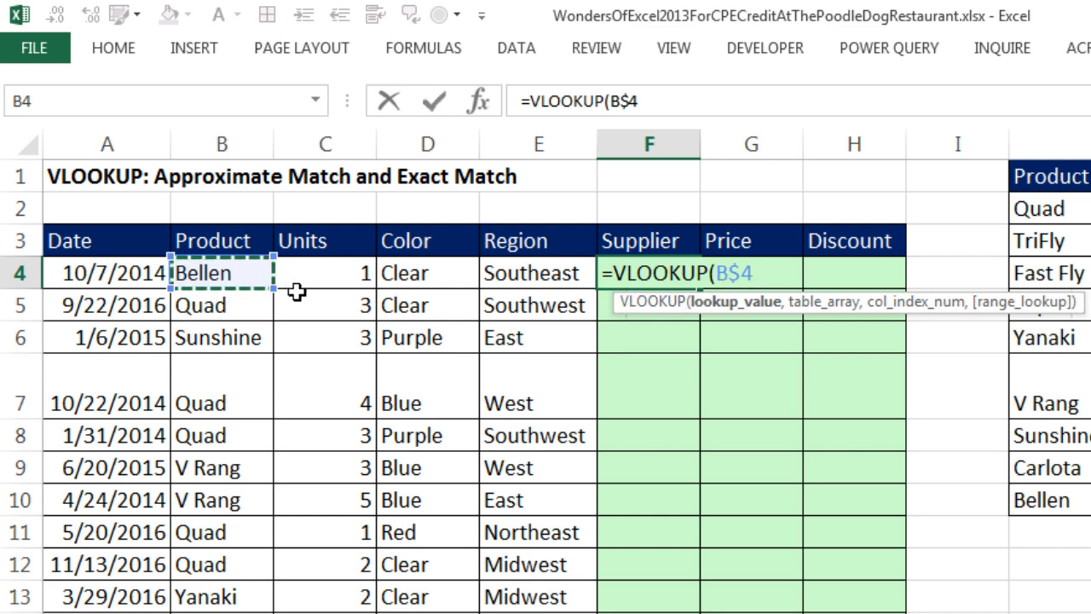
{"action": "key", "text": "F4"}
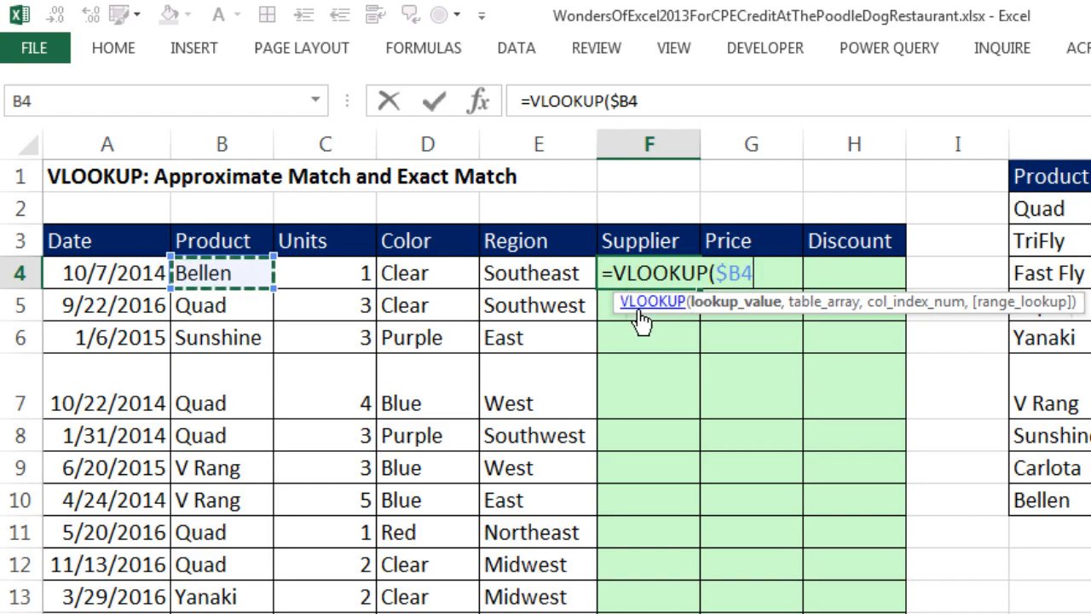
Add the product table J2:L10 as the VLOOKUP table array, locked as the absolute range $J$2:$L$10
{"action": "type", "text": ","}
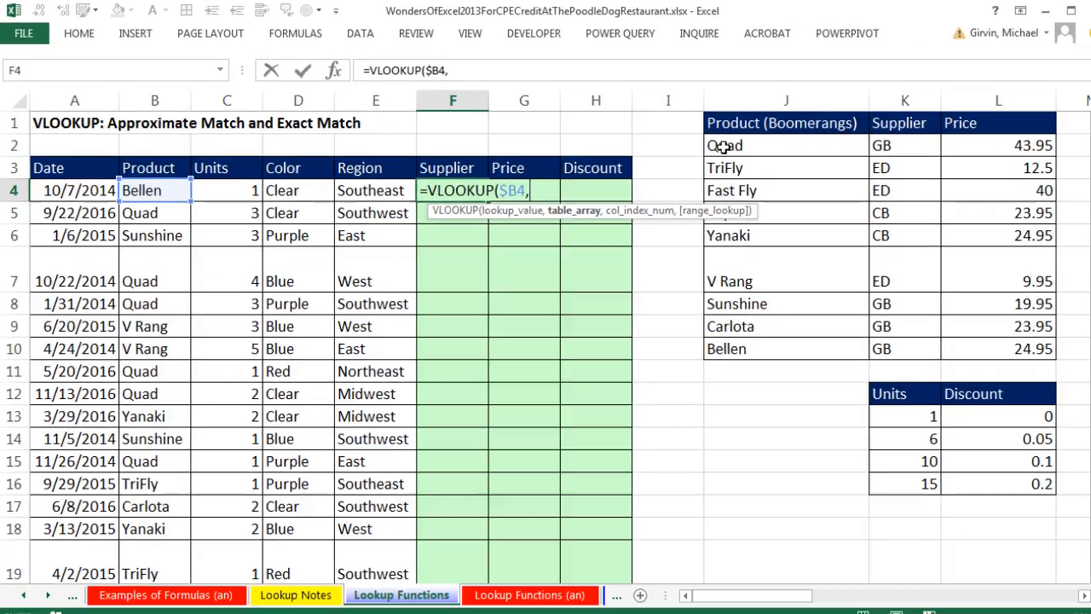
{"action": "left_click_drag", "start_coordinate": [723, 146], "coordinate": [969, 342]}
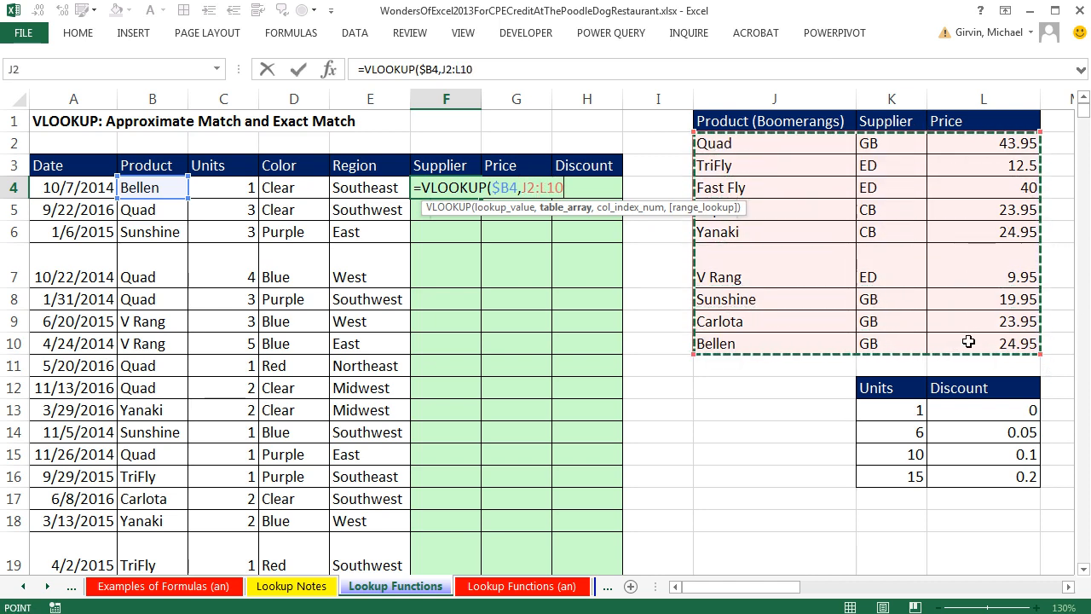
{"action": "key", "text": "F4"}
{"action": "type", "text": ","}
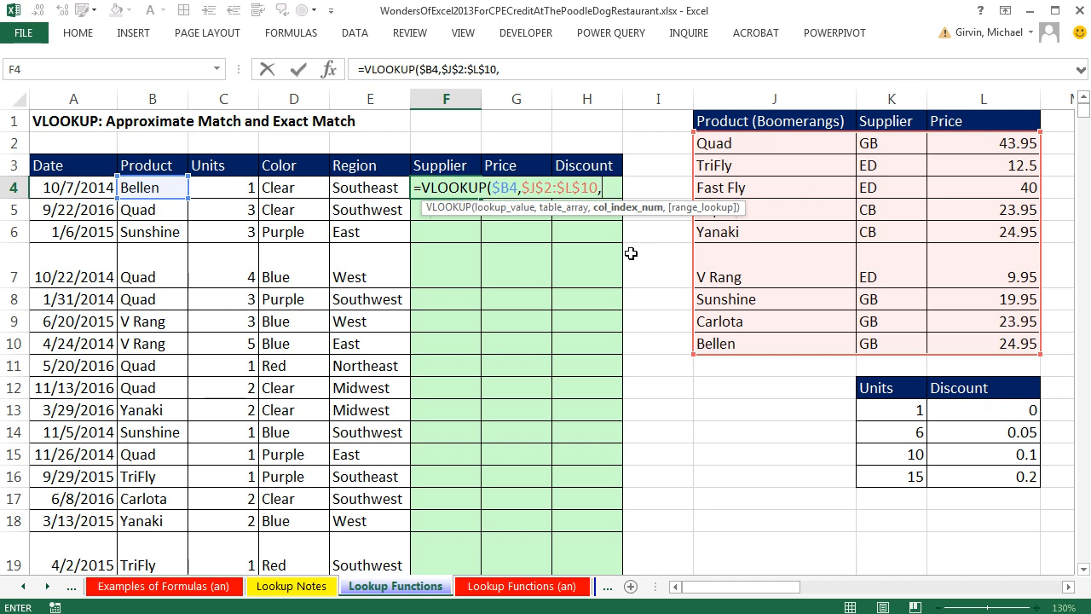
Complete the F4 formula with column index 2 and exact match 0, and enter it
{"action": "type", "text": "2,"}
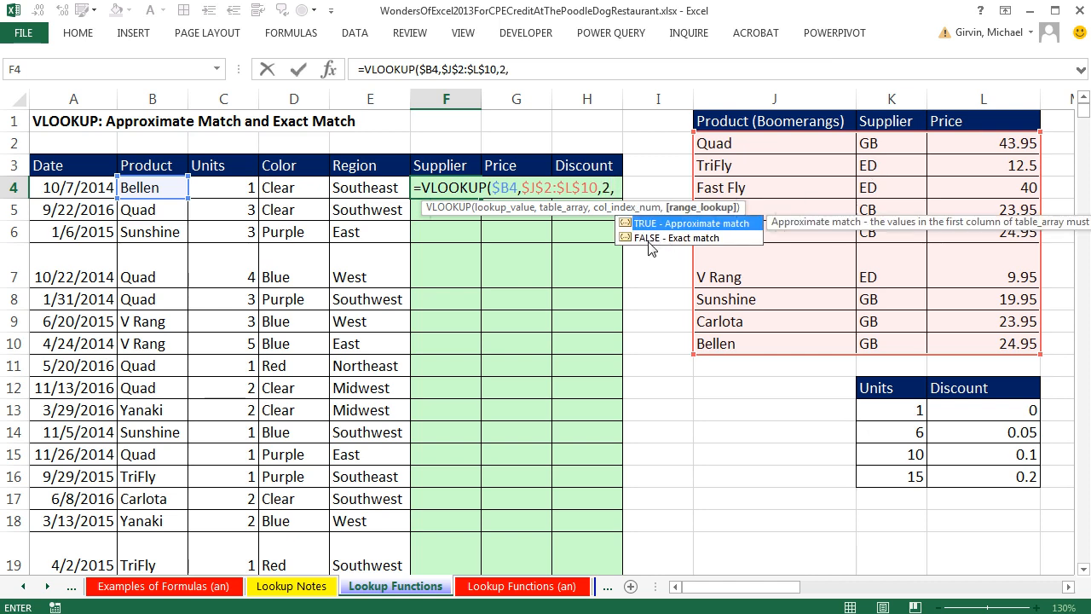
{"action": "type", "text": "0"}
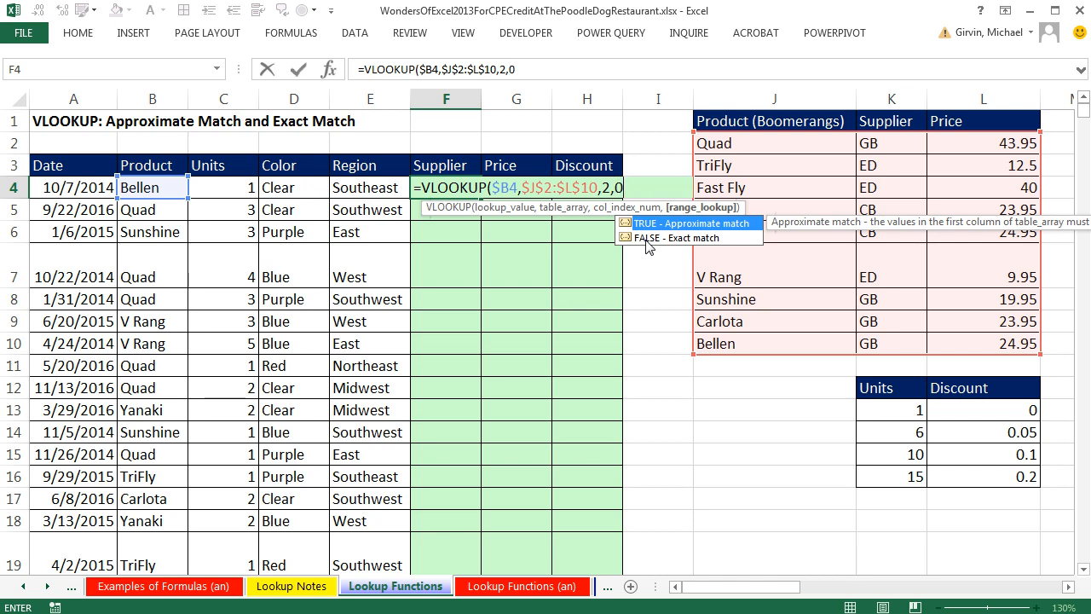
{"action": "type", "text": ")"}
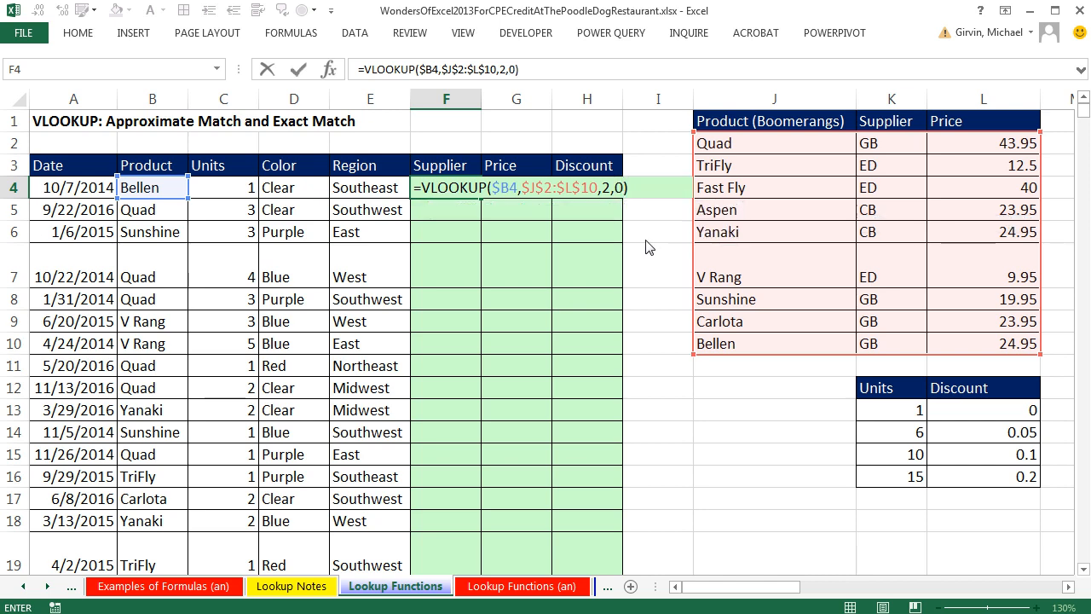
{"action": "key", "text": "ctrl+Return"}
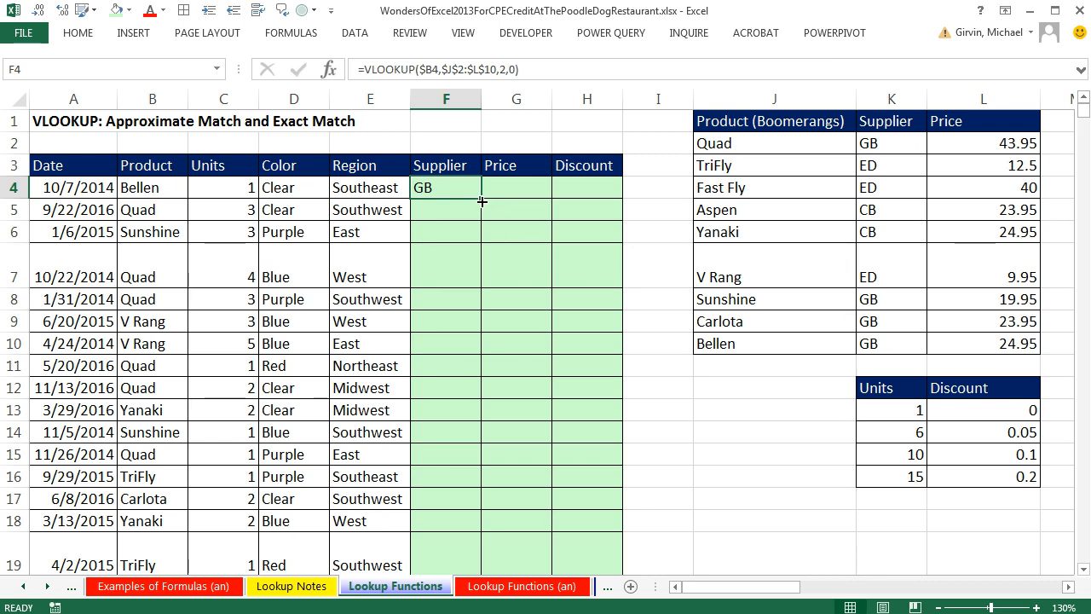
Copy the Supplier formula from F4 to G4 and change its column index to 3 to return the price
{"action": "left_click_drag", "start_coordinate": [481, 201], "coordinate": [546, 208]}
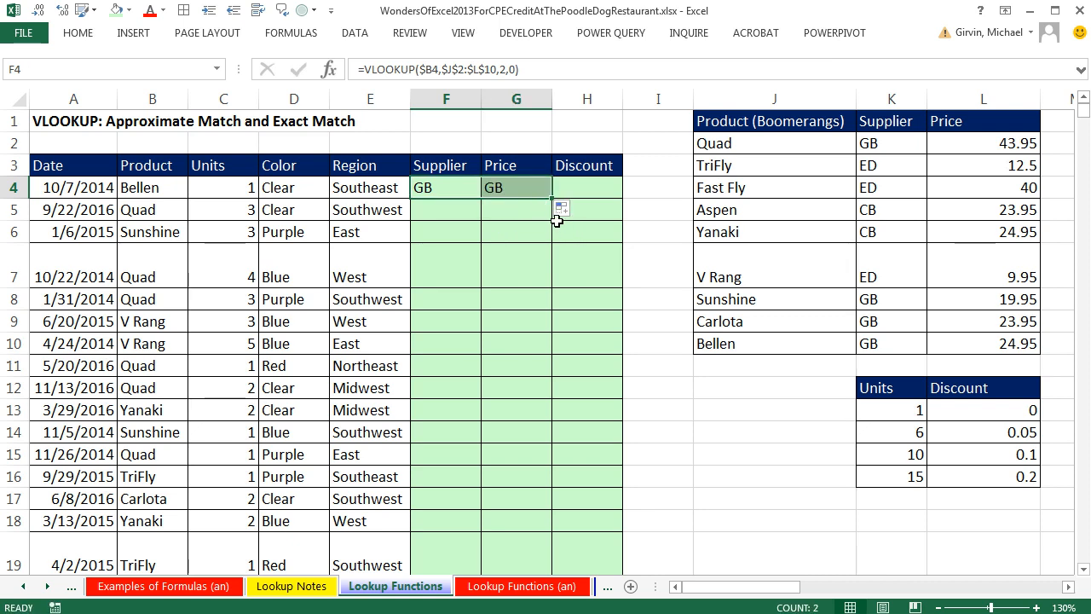
{"action": "left_click", "coordinate": [537, 185]}
{"action": "key", "text": "F2"}
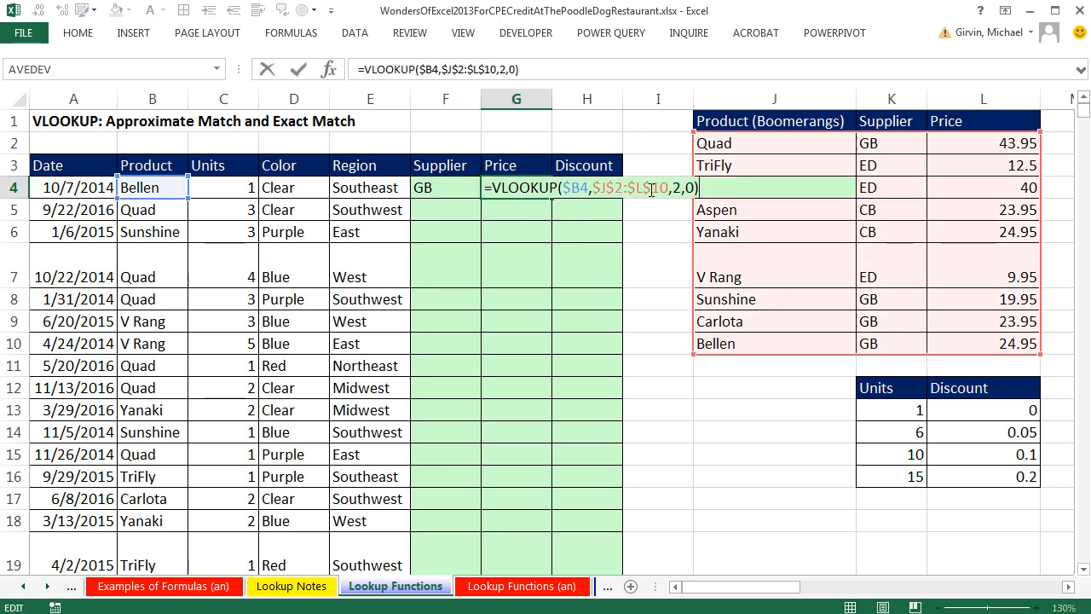
{"action": "double_click", "coordinate": [676, 187]}
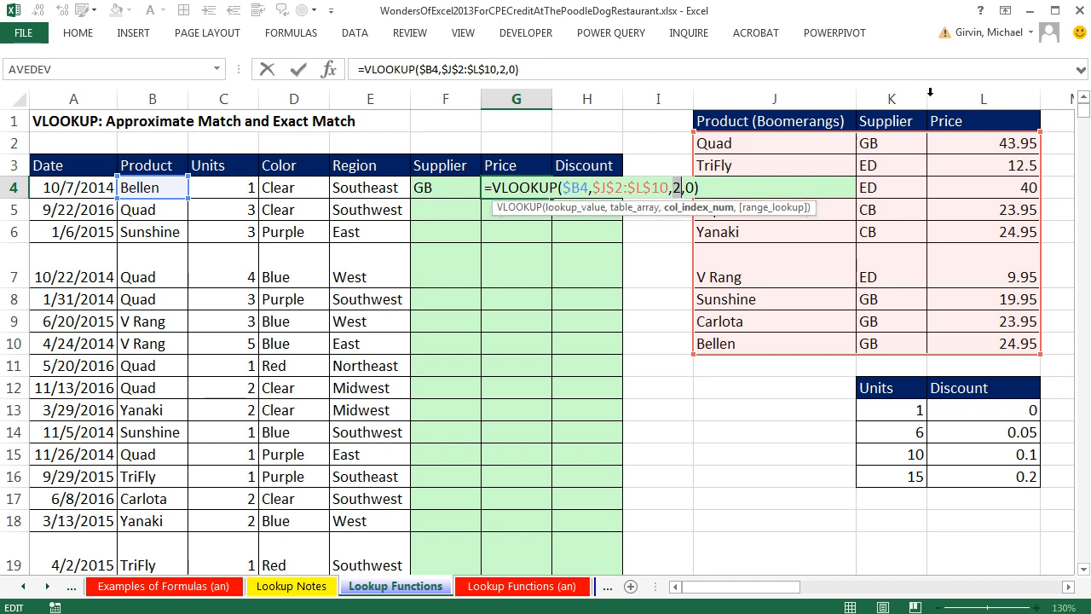
{"action": "type", "text": "3"}
{"action": "key", "text": "ctrl+Return"}
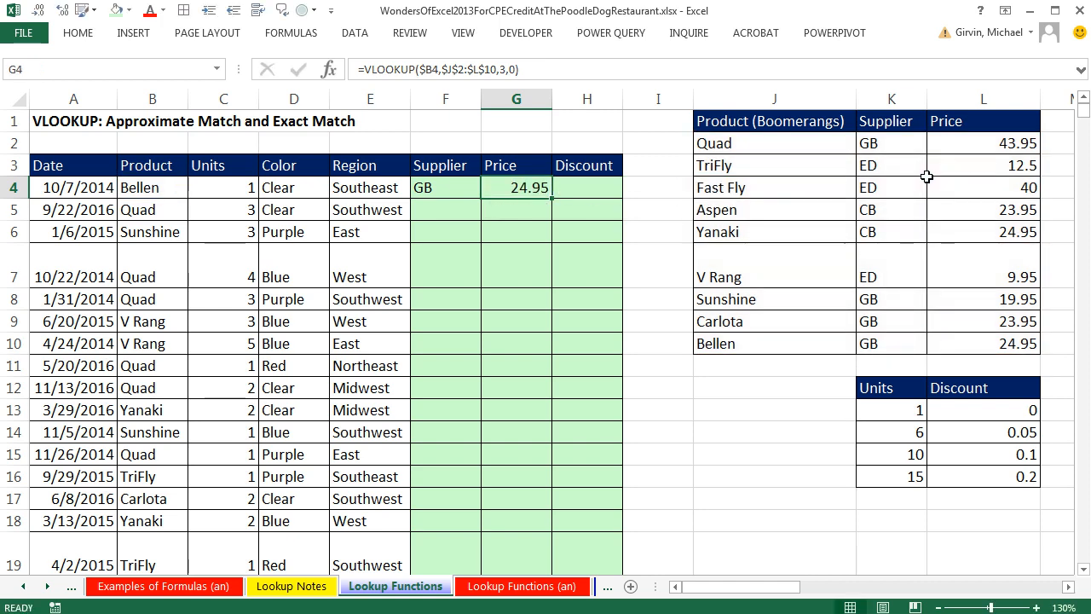
Fill the Supplier and Price formulas in F4:G4 down to the last row of the data
{"action": "left_click_drag", "start_coordinate": [447, 179], "coordinate": [513, 183]}
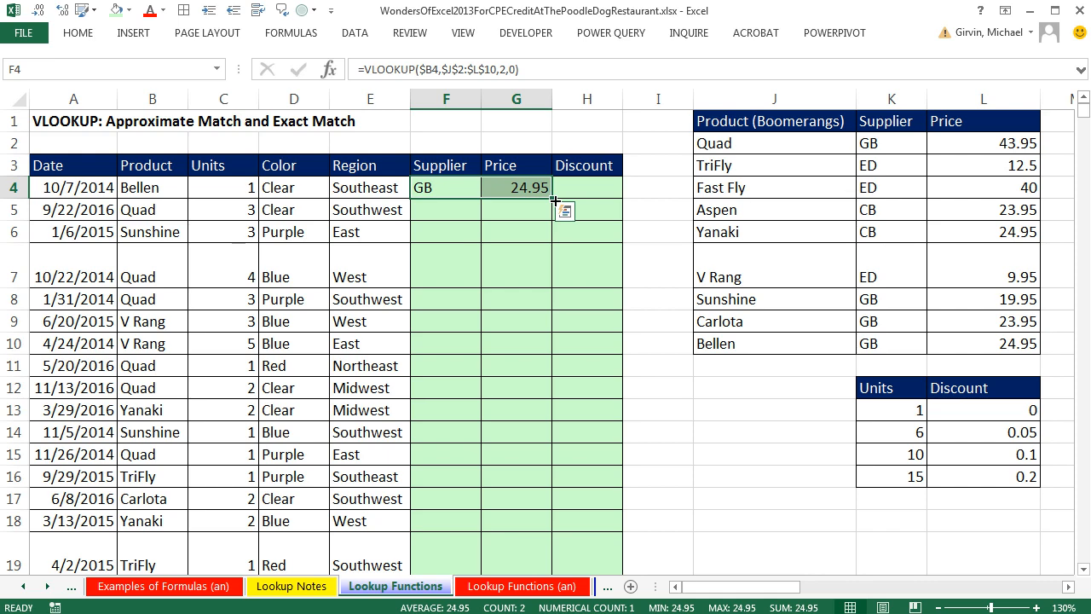
{"action": "double_click", "coordinate": [555, 199]}
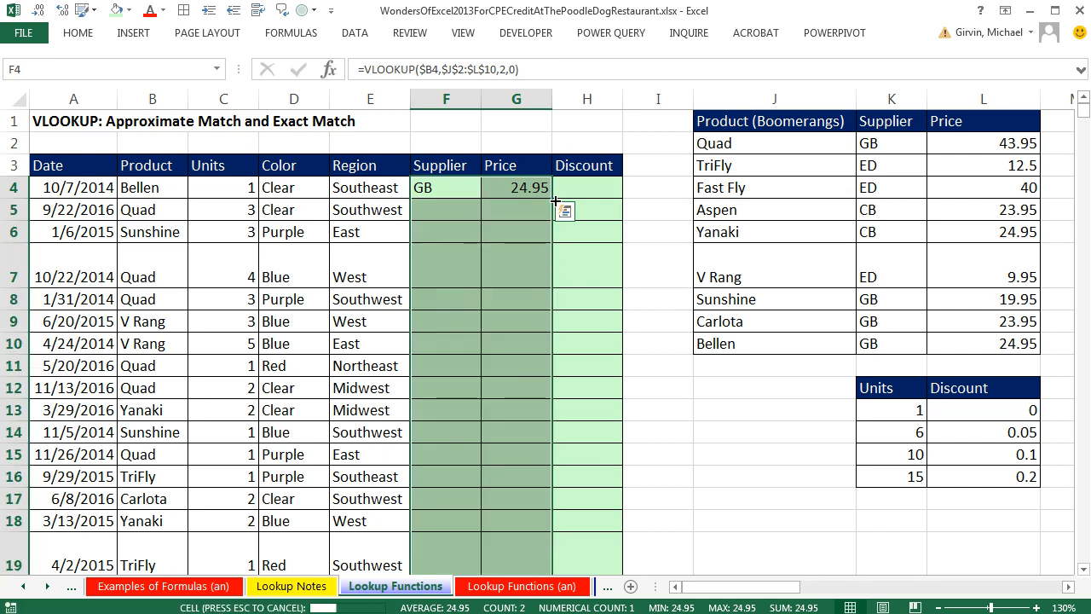
Verify the cell references of the Price and Supplier formulas in the last data row, and return to the column headers
{"action": "left_click", "coordinate": [533, 188]}
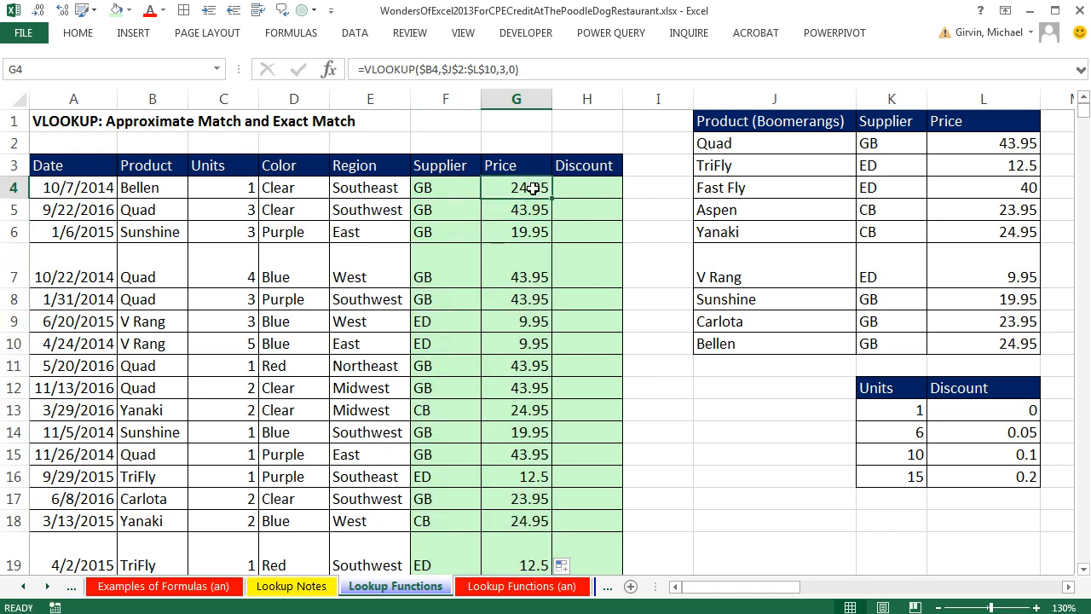
{"action": "key", "text": "ctrl+Down"}
{"action": "scroll", "coordinate": [533, 188], "scroll_direction": "down", "scroll_amount": 2}
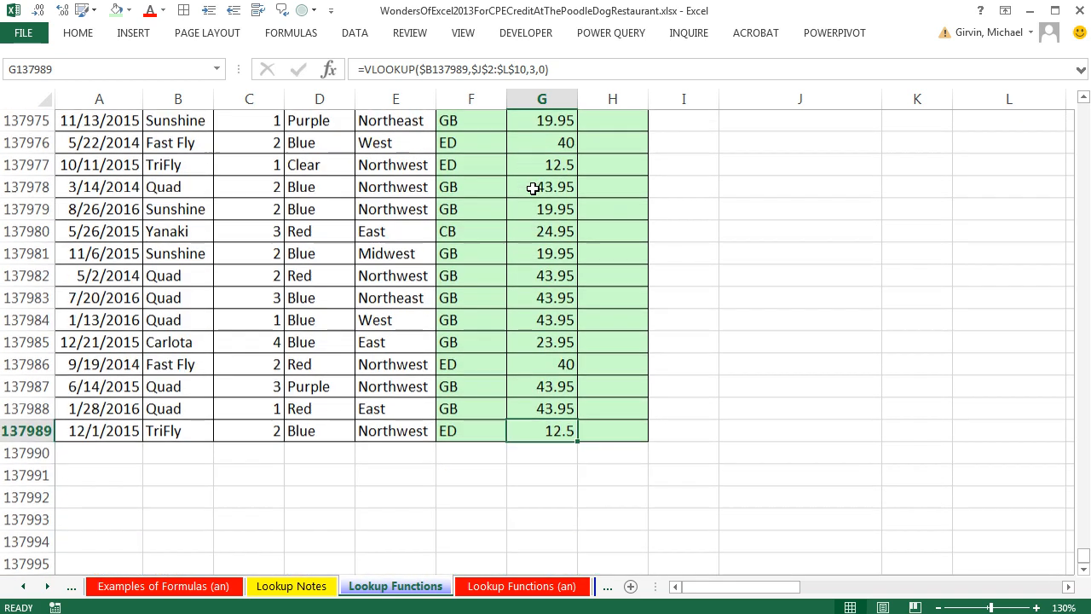
{"action": "scroll", "coordinate": [533, 189], "scroll_direction": "down", "scroll_amount": 1}
{"action": "key", "text": "F2"}
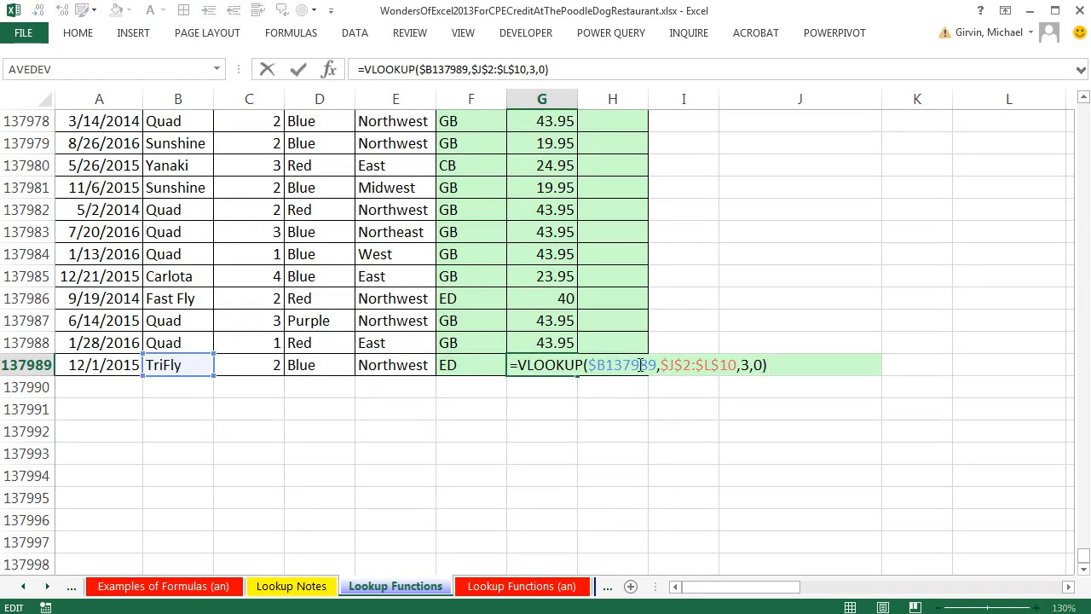
{"action": "left_click", "coordinate": [477, 364]}
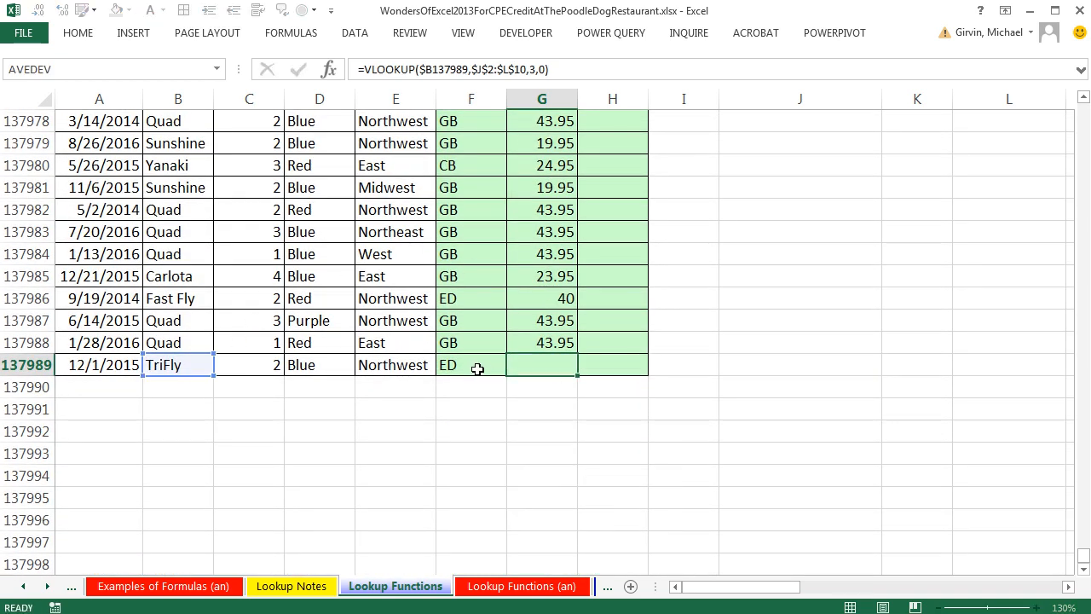
{"action": "key", "text": "F2"}
{"action": "key", "text": "ctrl+Return"}
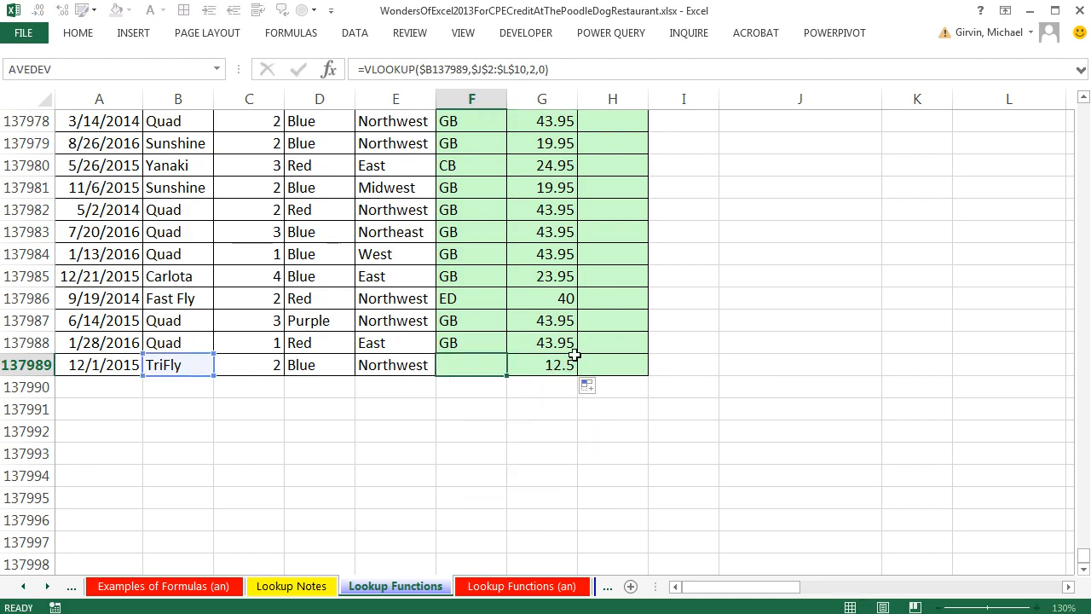
{"action": "key", "text": "ctrl+Up"}
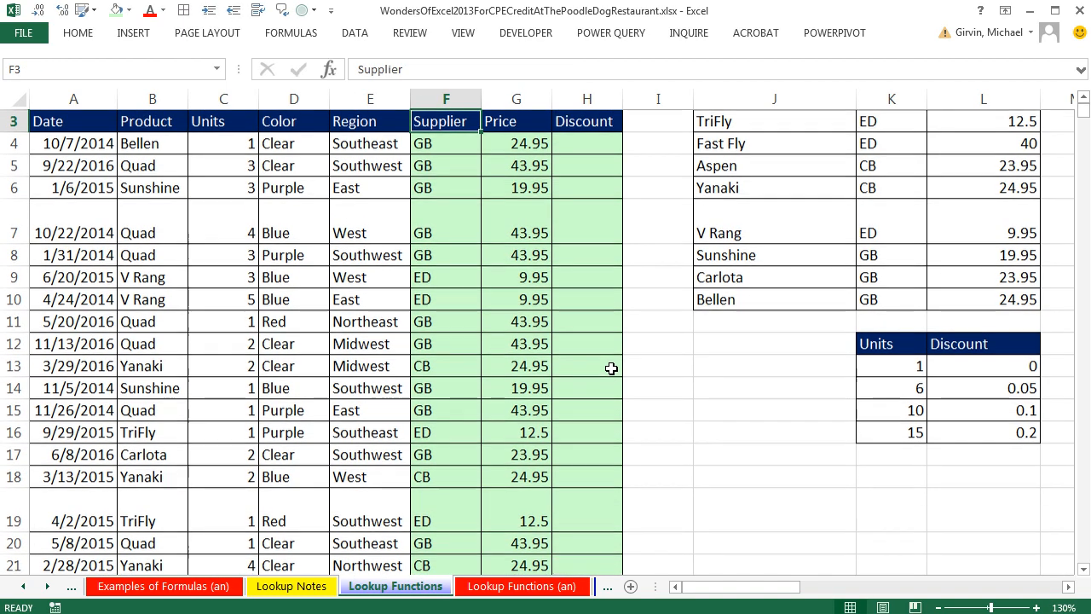
Start a VLOOKUP formula in H4 with C4 as the lookup value and the absolute range $K$13:$L$16 as the table
{"action": "scroll", "coordinate": [601, 341], "scroll_direction": "up", "scroll_amount": 1}
{"action": "left_click", "coordinate": [587, 193]}
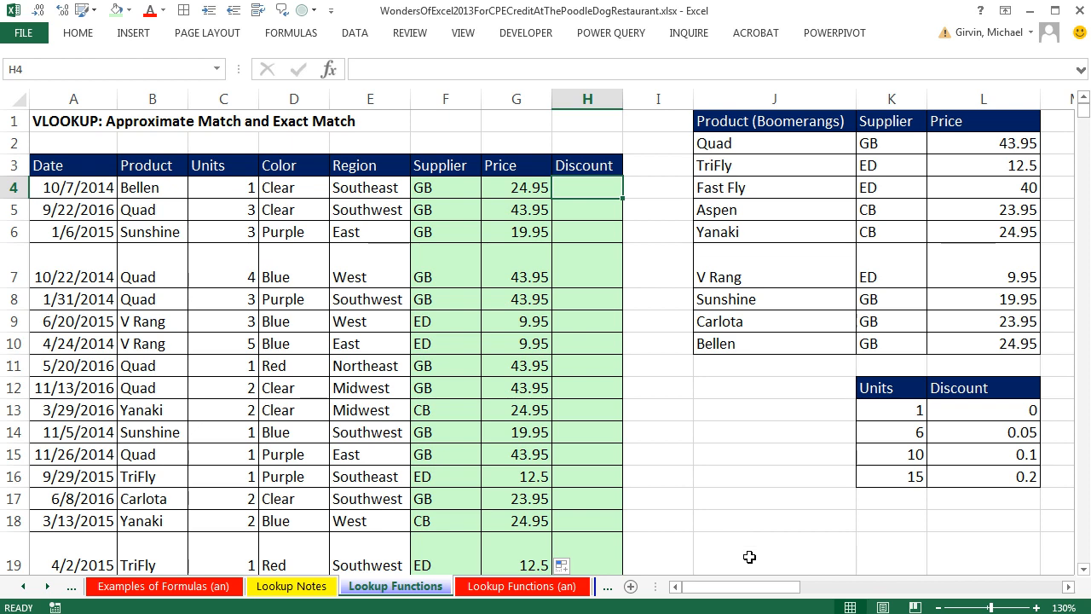
{"action": "type", "text": "=vl"}
{"action": "key", "text": "Tab"}
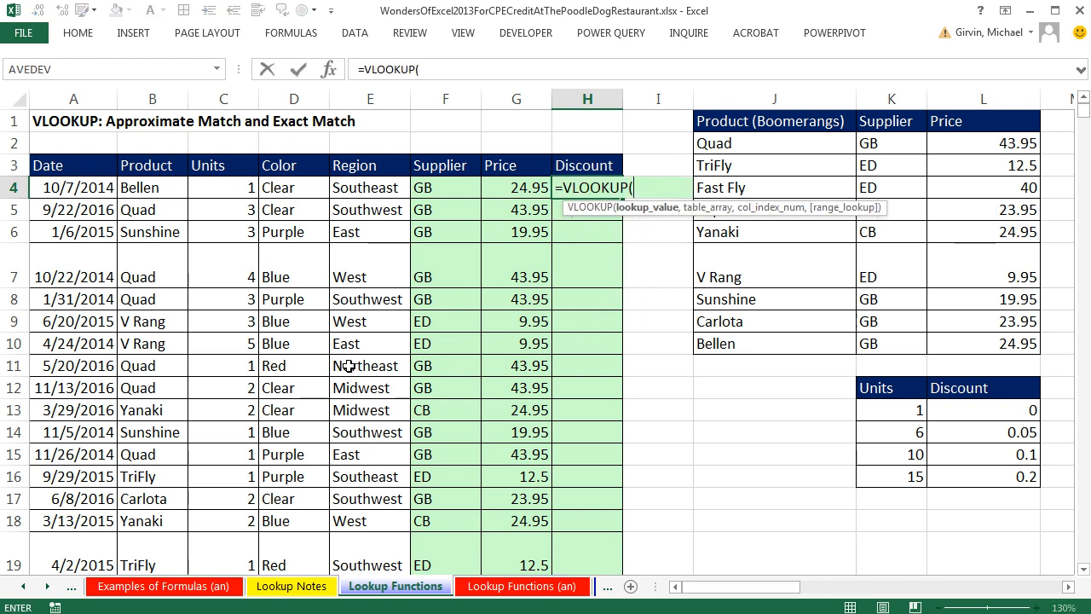
{"action": "left_click", "coordinate": [232, 193]}
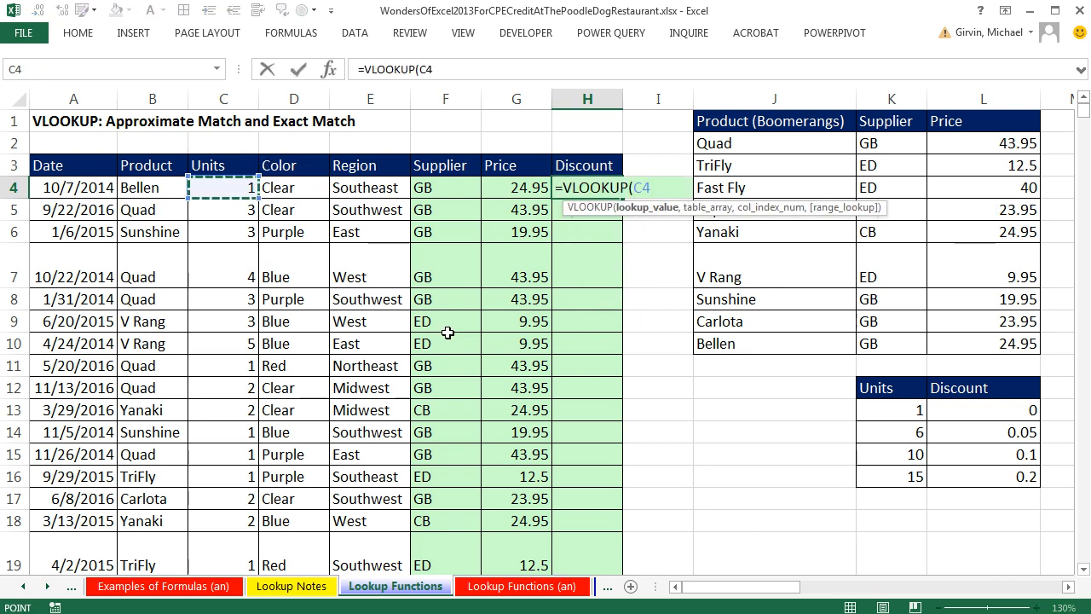
{"action": "type", "text": ","}
{"action": "left_click_drag", "start_coordinate": [914, 410], "coordinate": [981, 475]}
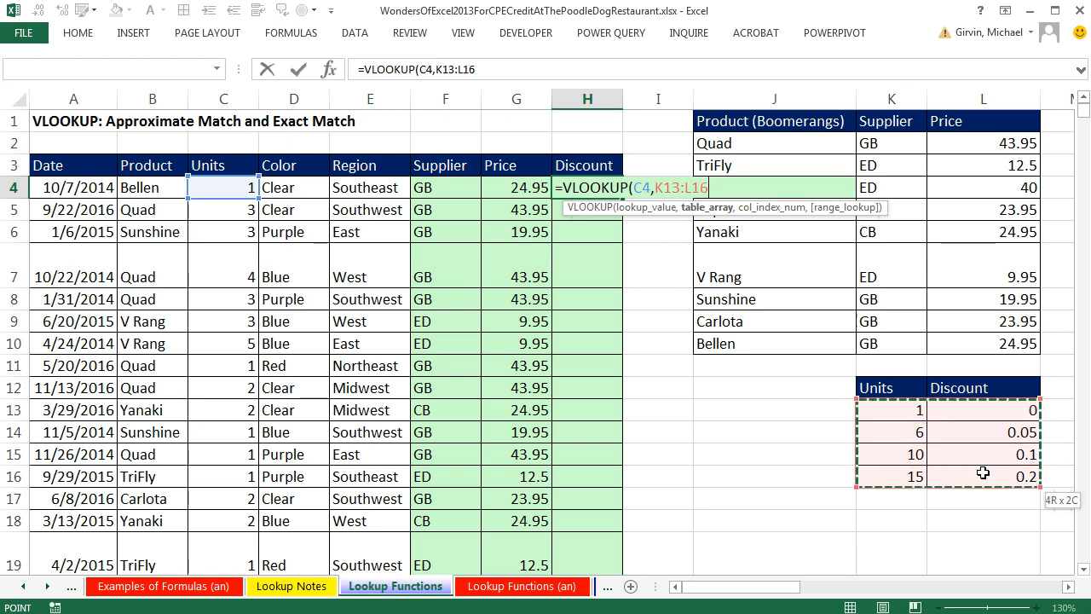
{"action": "key", "text": "F4"}
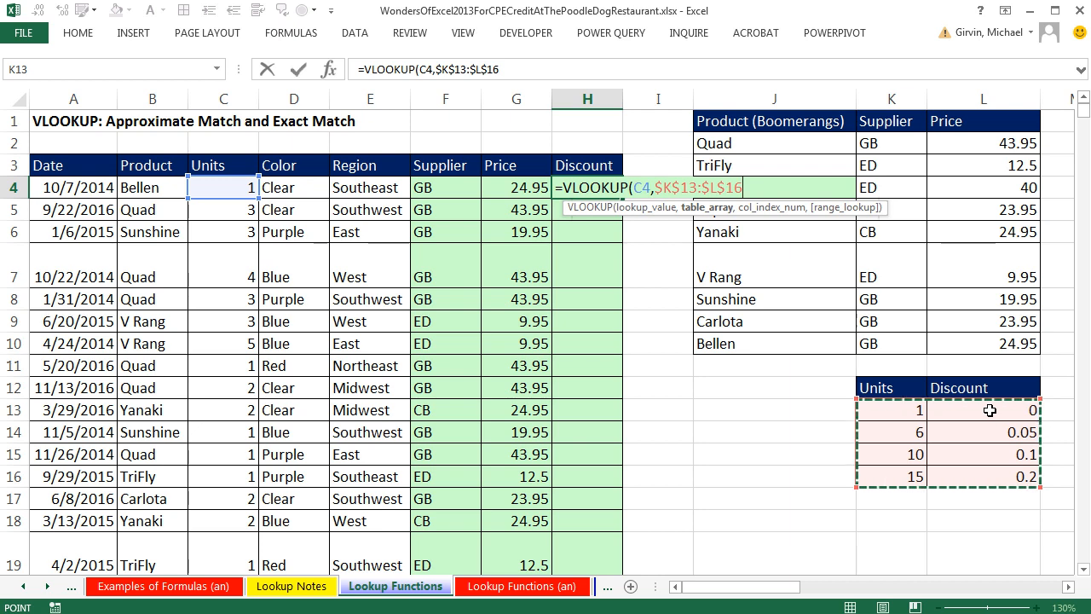
Complete the H4 formula with column index 2, omitting the range_lookup argument for approximate match, and fill it down the Discount column
{"action": "type", "text": ","}
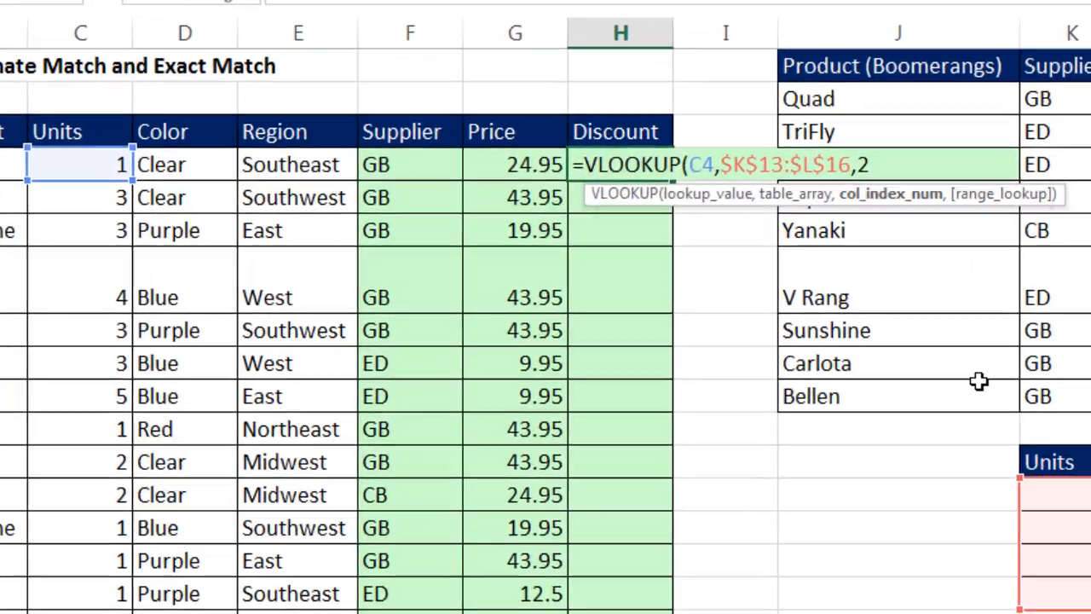
{"action": "type", "text": "2,"}
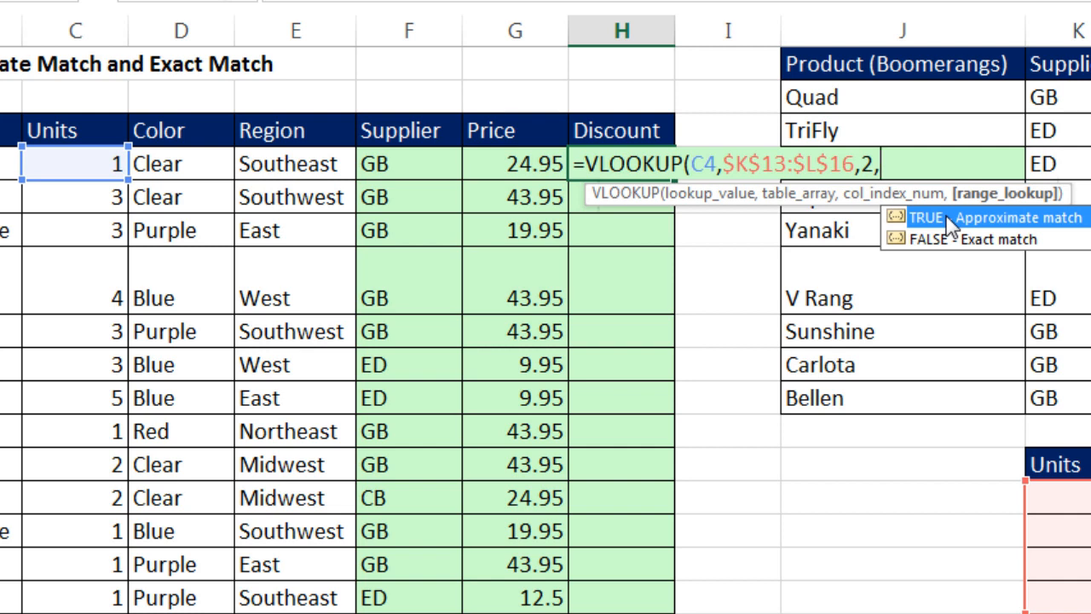
{"action": "key", "text": "BackSpace"}
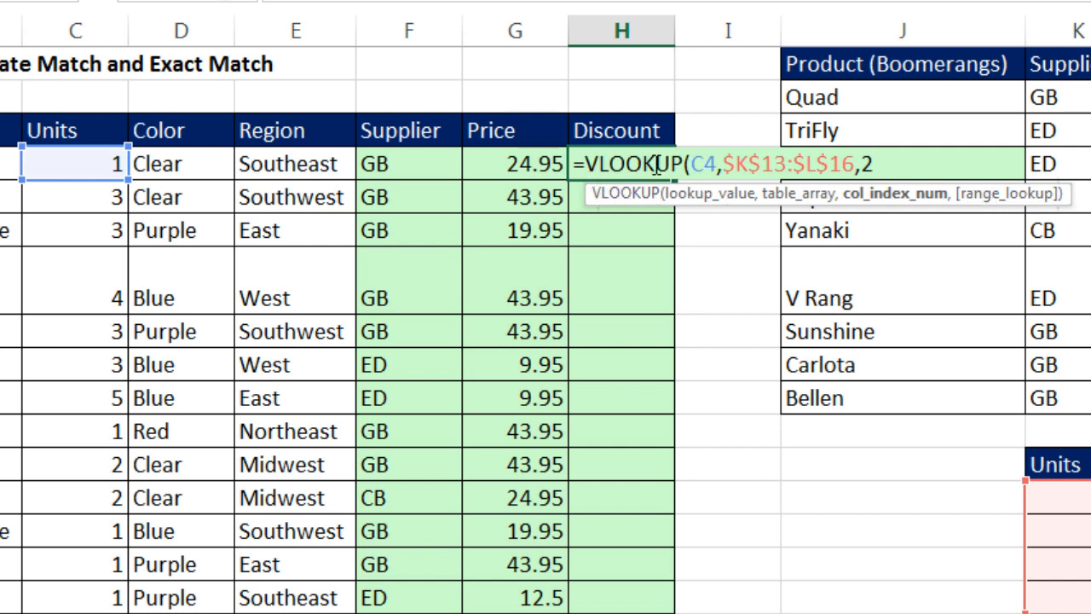
{"action": "type", "text": ")"}
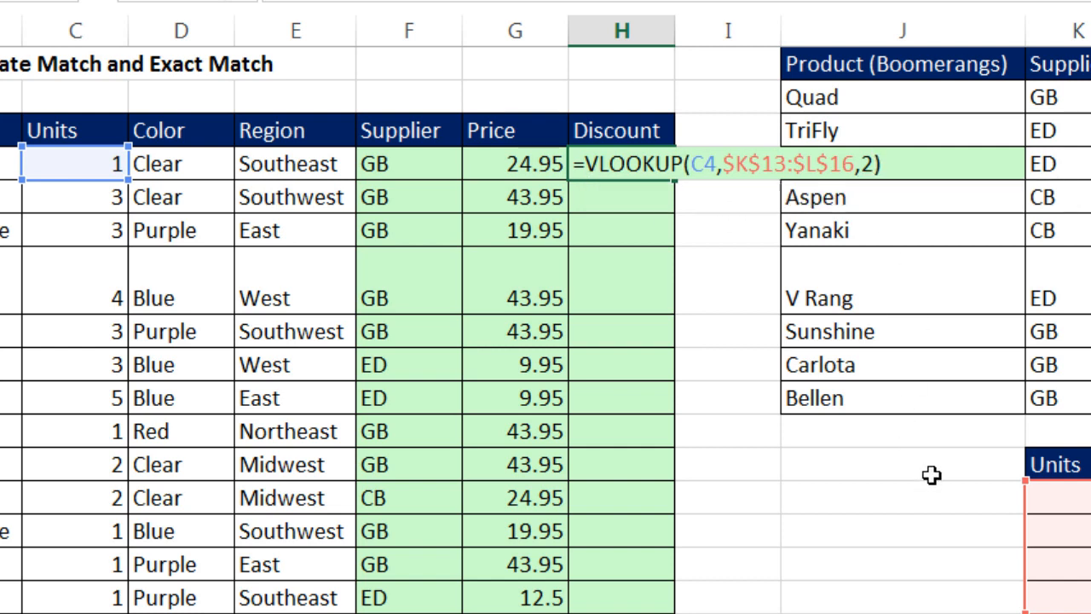
{"action": "key", "text": "ctrl+Return"}
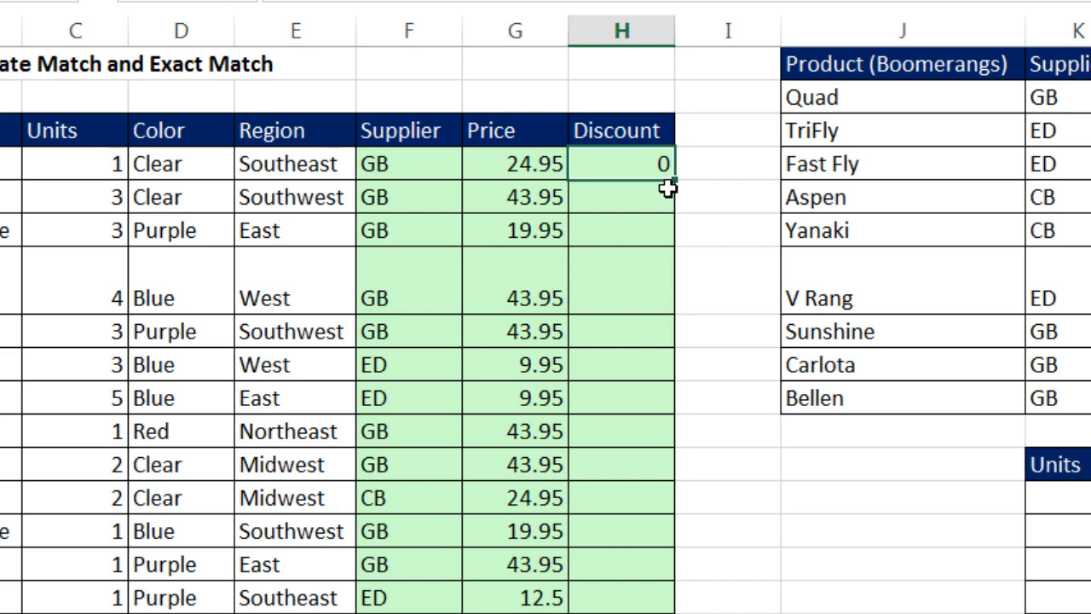
{"action": "double_click", "coordinate": [674, 185]}
Check the Discount formula in H52 and compare it with the 15-unit row of the discount table
{"action": "scroll", "coordinate": [664, 269], "scroll_direction": "down", "scroll_amount": 7}
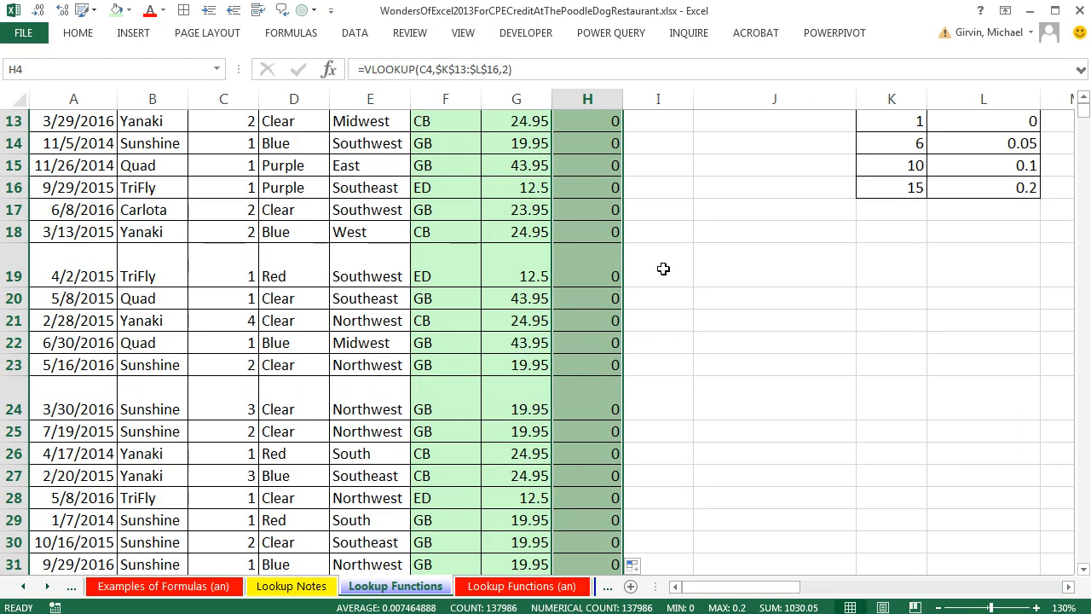
{"action": "scroll", "coordinate": [664, 269], "scroll_direction": "down", "scroll_amount": 5}
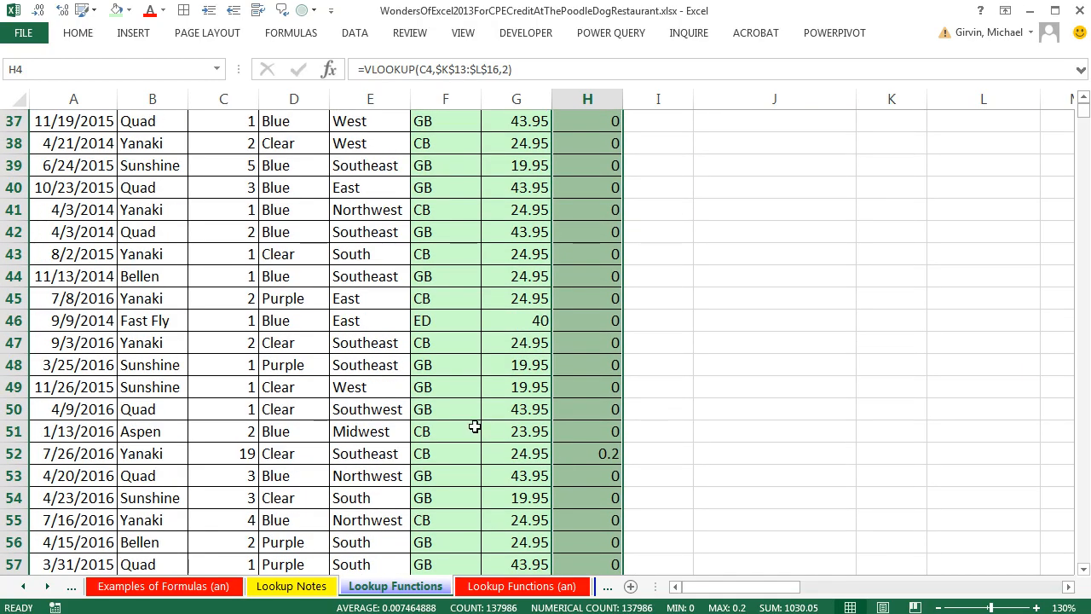
{"action": "double_click", "coordinate": [589, 453]}
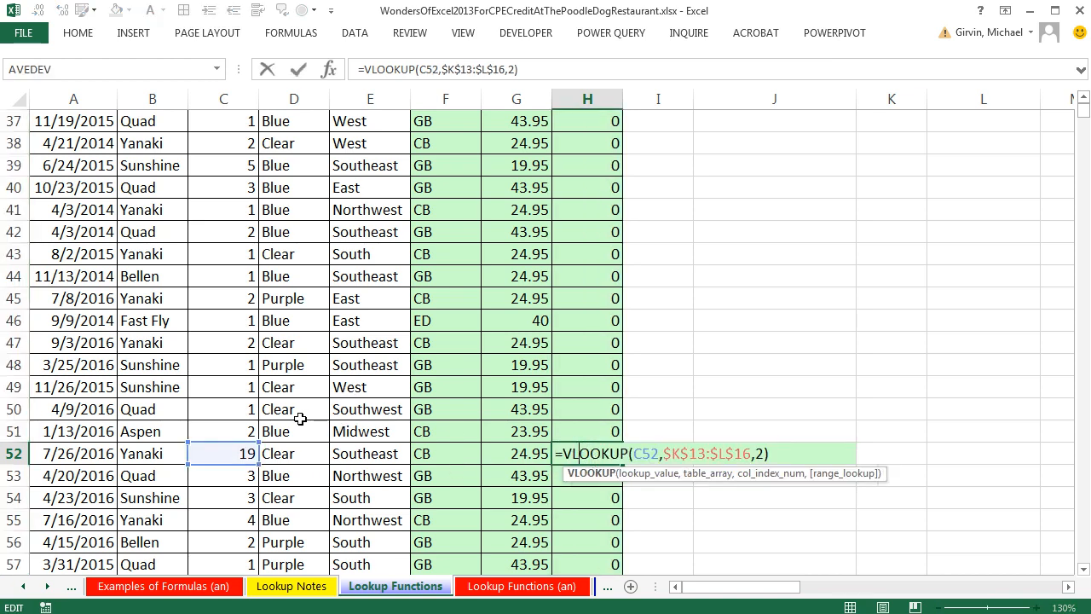
{"action": "key", "text": "Escape"}
{"action": "scroll", "coordinate": [719, 370], "scroll_direction": "up", "scroll_amount": 1}
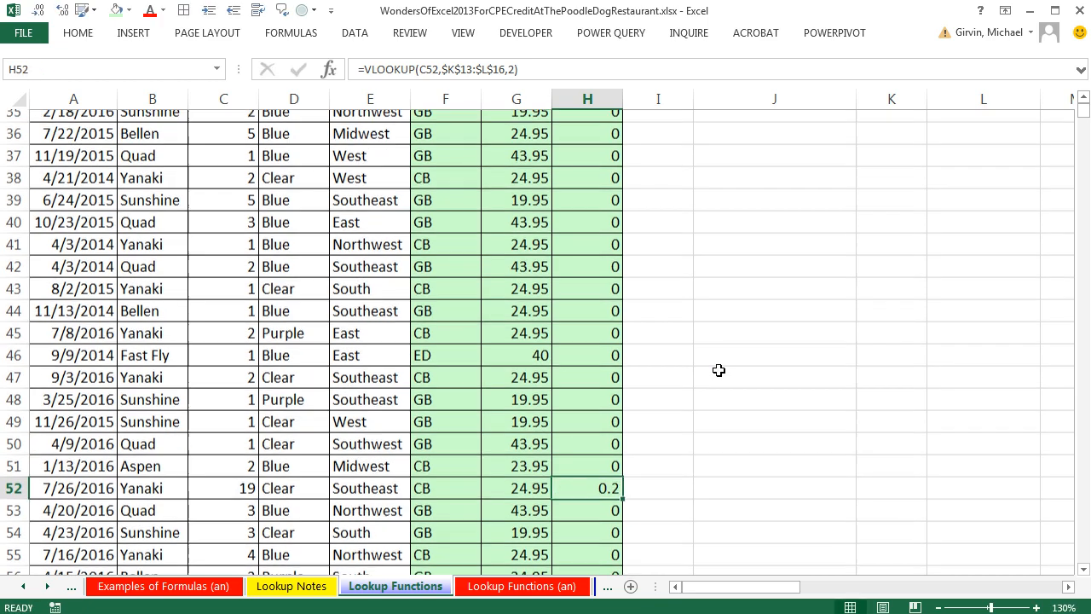
{"action": "scroll", "coordinate": [719, 370], "scroll_direction": "up", "scroll_amount": 10}
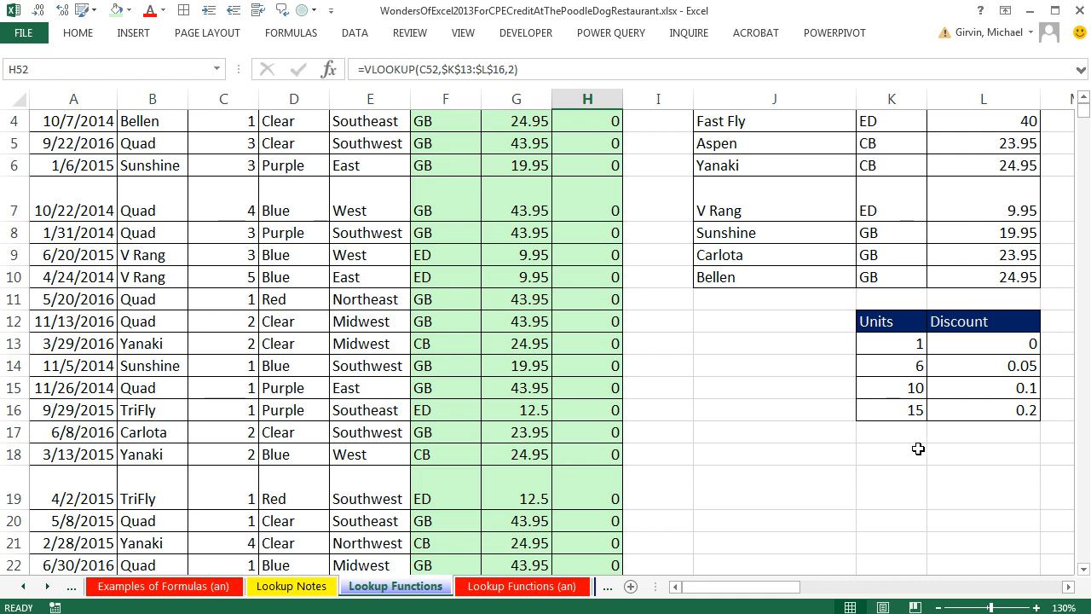
{"action": "left_click_drag", "start_coordinate": [896, 414], "coordinate": [977, 410]}
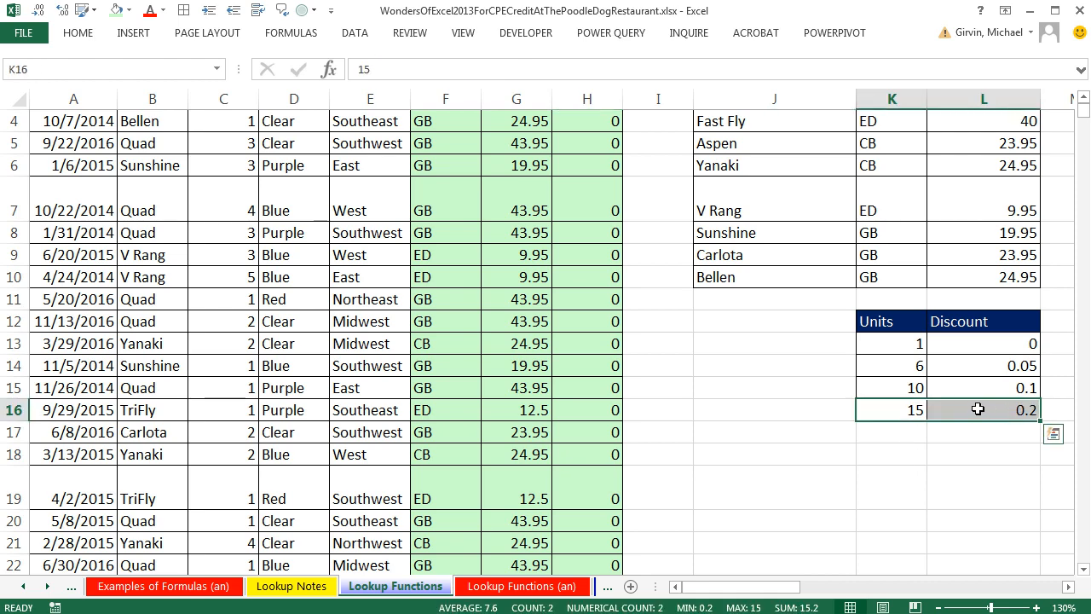
Check the discount in H74 against the 10-unit row of the discount table
{"action": "scroll", "coordinate": [746, 413], "scroll_direction": "down", "scroll_amount": 20}
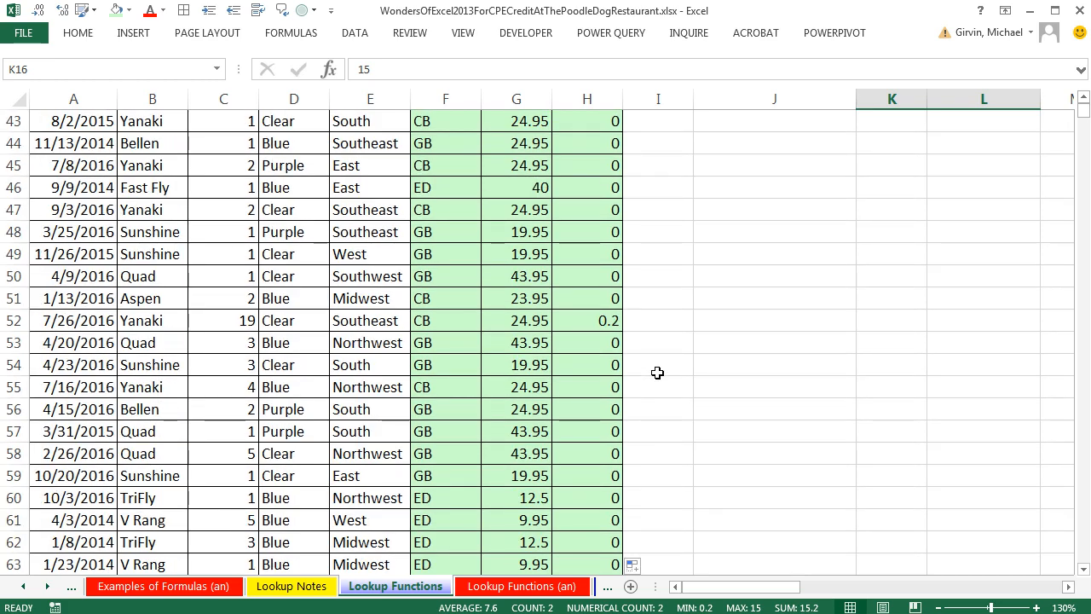
{"action": "left_click", "coordinate": [596, 341]}
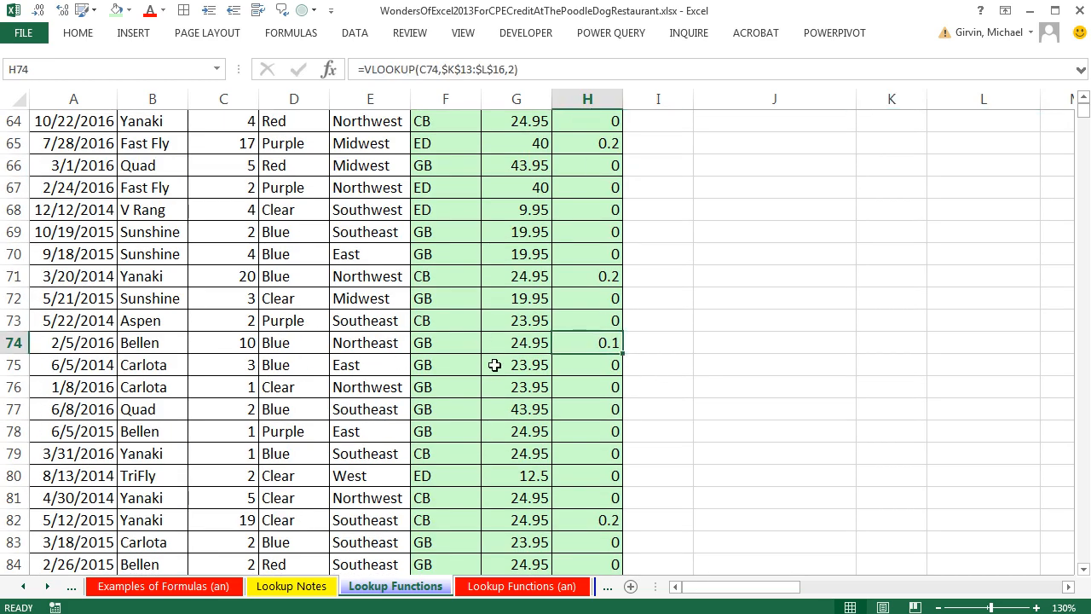
{"action": "scroll", "coordinate": [912, 410], "scroll_direction": "up", "scroll_amount": 16}
{"action": "scroll", "coordinate": [911, 410], "scroll_direction": "up", "scroll_amount": 5}
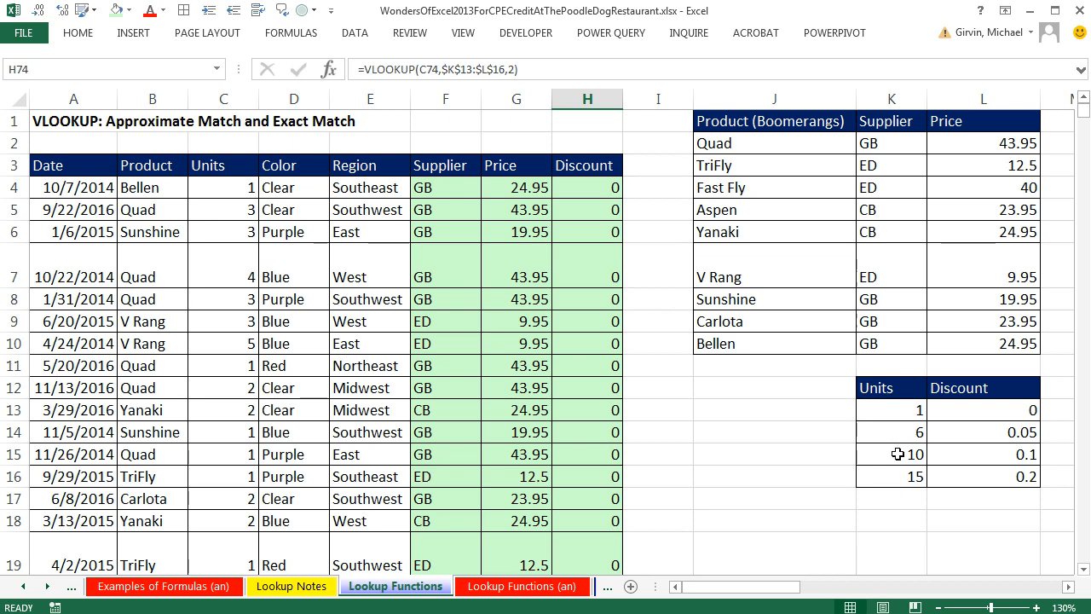
{"action": "left_click_drag", "start_coordinate": [898, 453], "coordinate": [1008, 454]}
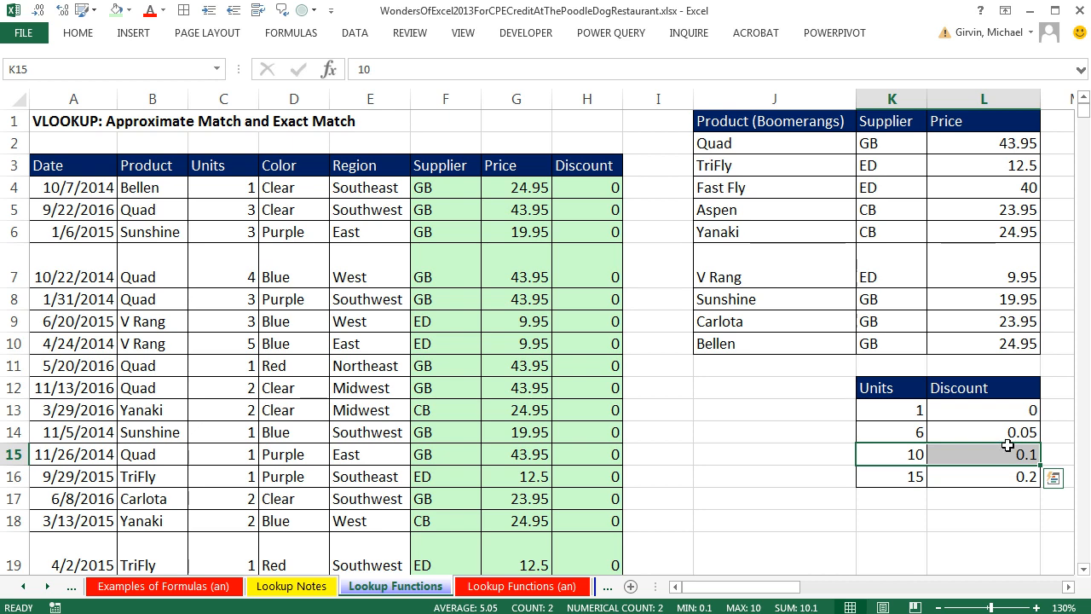
Inspect the column index numbers in the existing VLOOKUP formulas in P3:S3 of the first record example
{"action": "left_click_drag", "start_coordinate": [775, 592], "coordinate": [938, 602]}
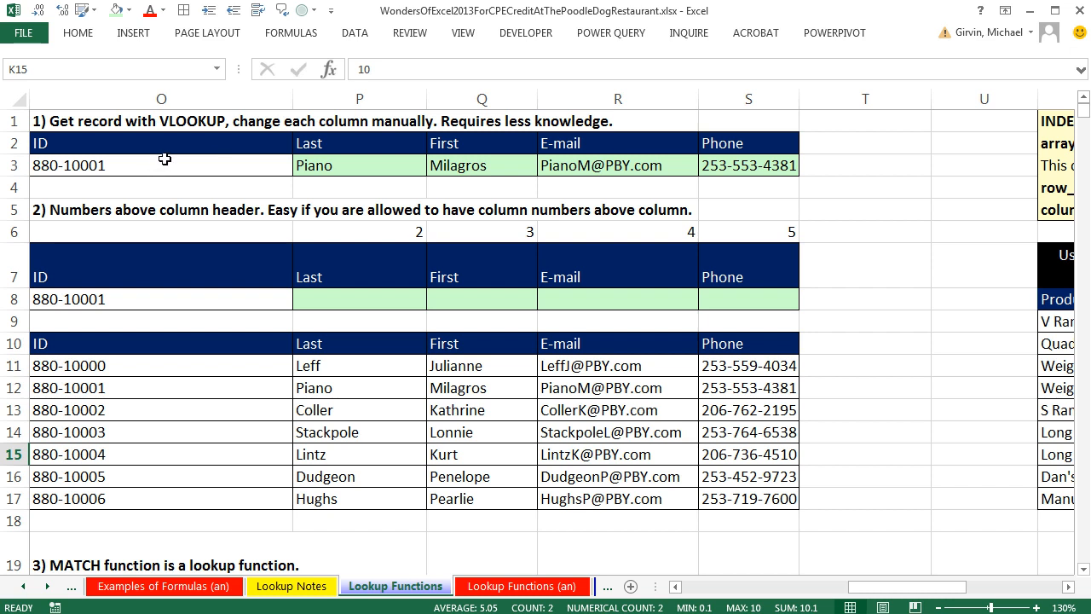
{"action": "double_click", "coordinate": [343, 168]}
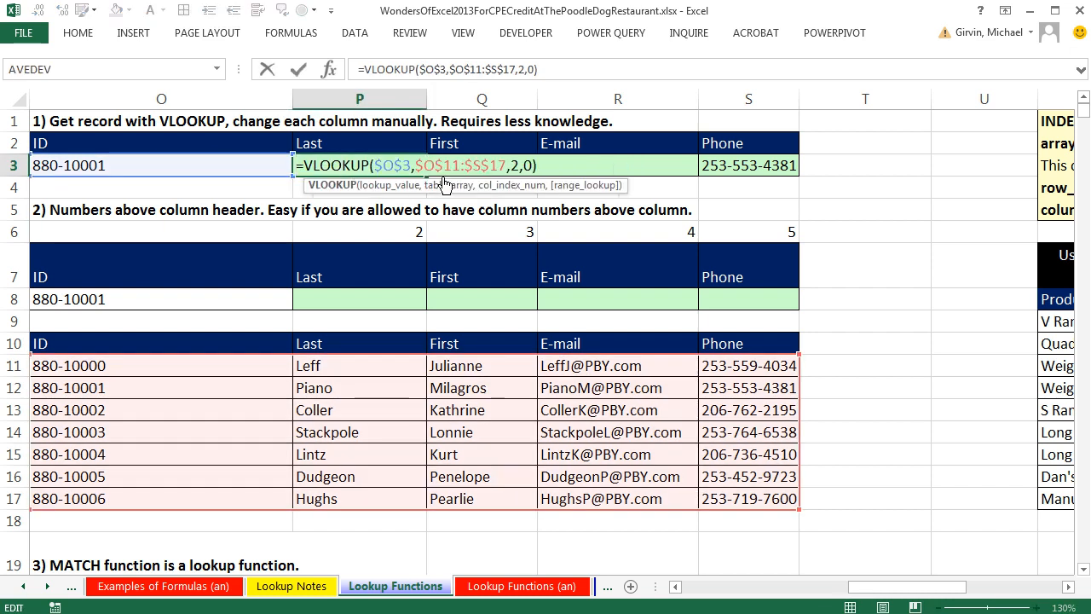
{"action": "left_click", "coordinate": [510, 167]}
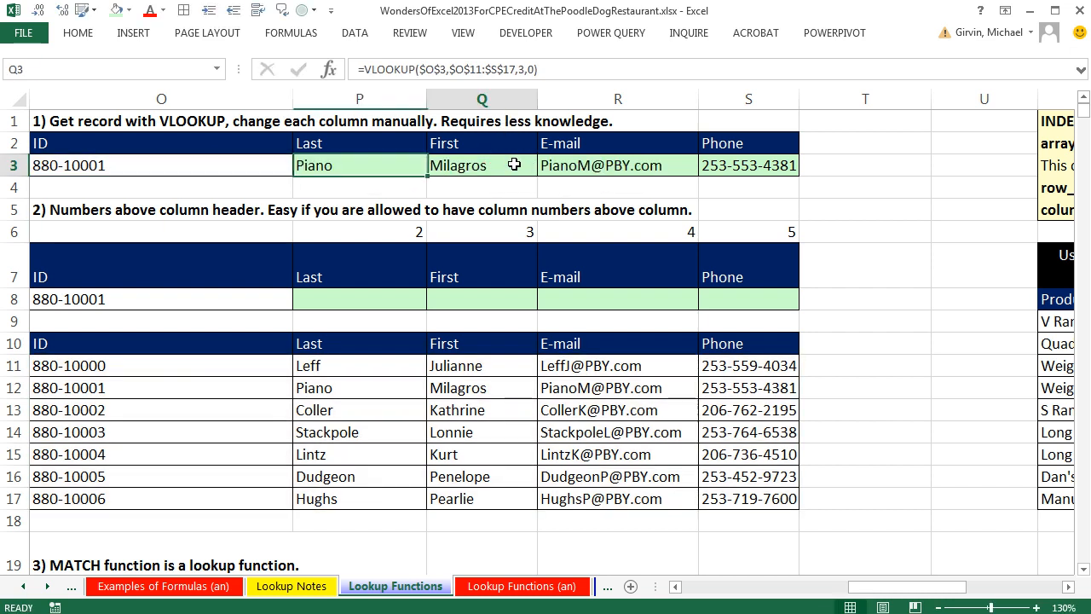
{"action": "double_click", "coordinate": [510, 168]}
{"action": "key", "text": "Escape"}
{"action": "double_click", "coordinate": [665, 165]}
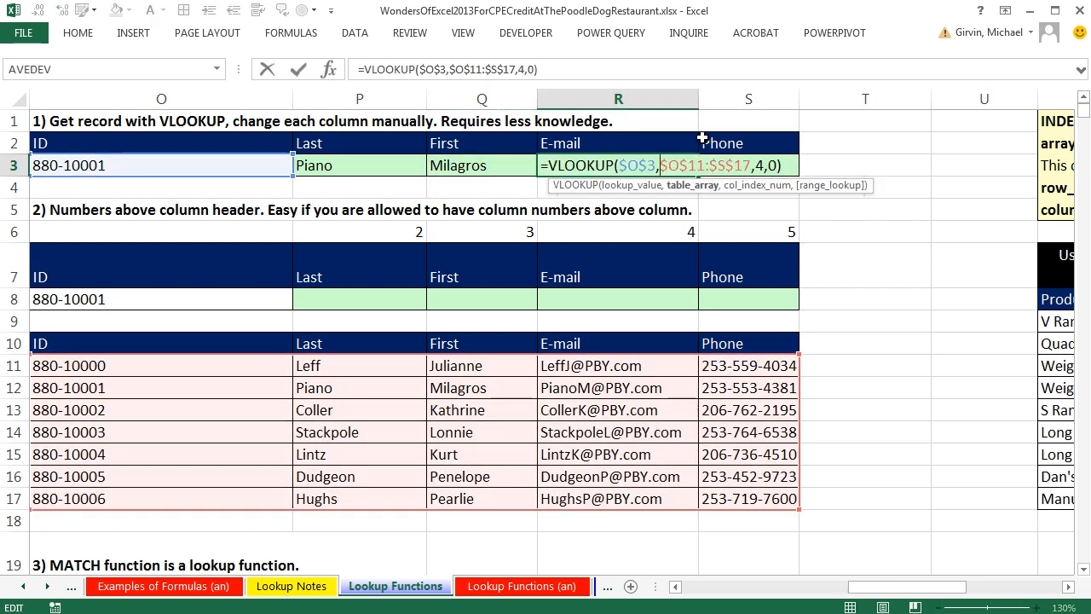
{"action": "left_click", "coordinate": [772, 166]}
{"action": "double_click", "coordinate": [772, 165]}
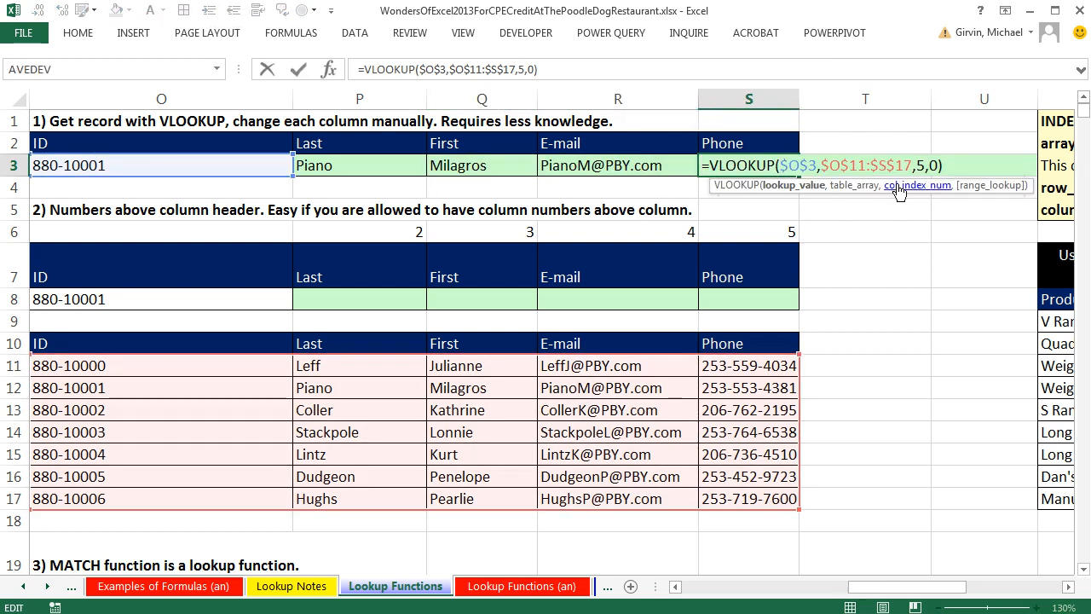
{"action": "key", "text": "Escape"}
Start a VLOOKUP formula in P8 with $O$8 as the lookup value and $O$11:$S$17 as the table, both absolute
{"action": "left_click", "coordinate": [380, 306]}
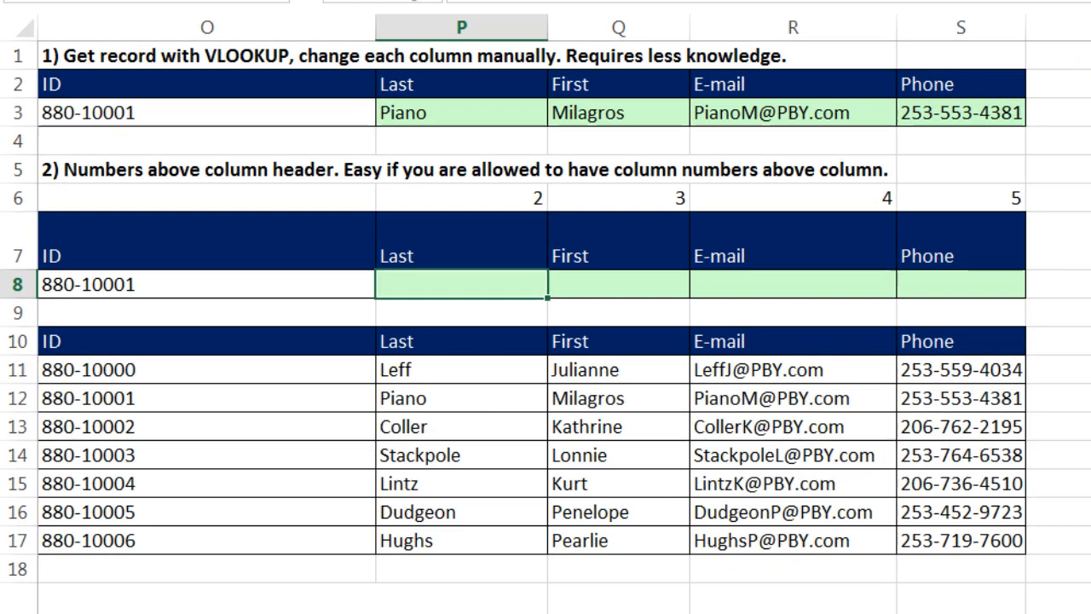
{"action": "type", "text": "=vl"}
{"action": "key", "text": "Tab"}
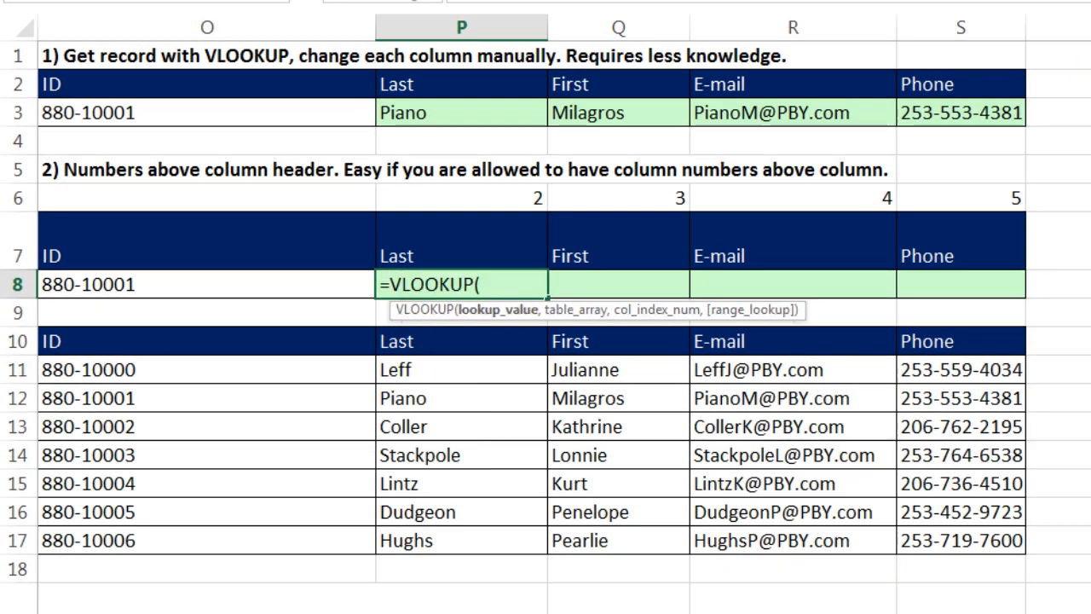
{"action": "key", "text": "Left"}
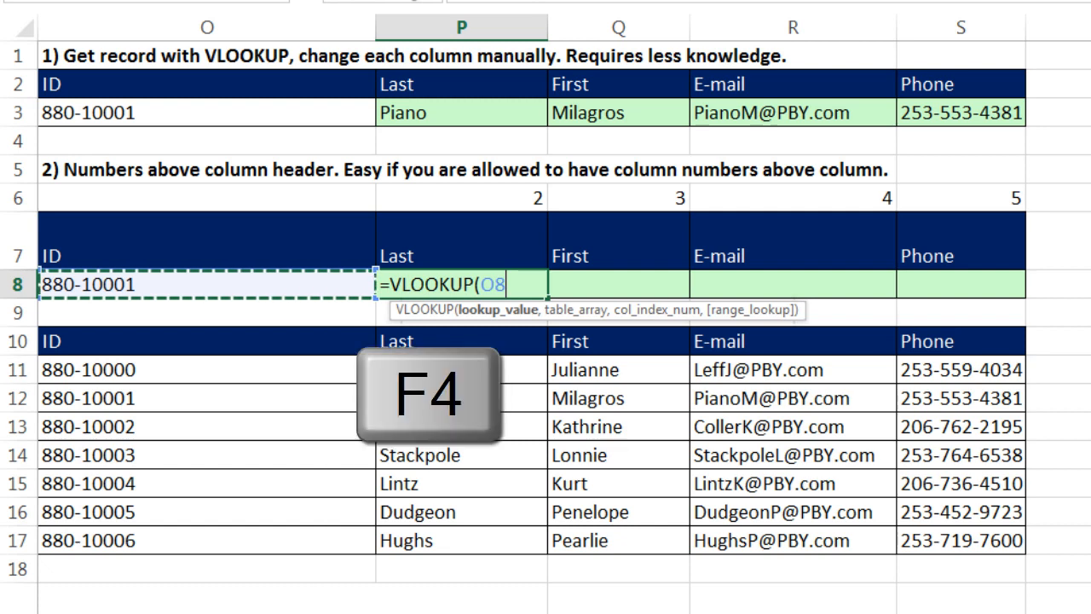
{"action": "key", "text": "F4"}
{"action": "type", "text": ","}
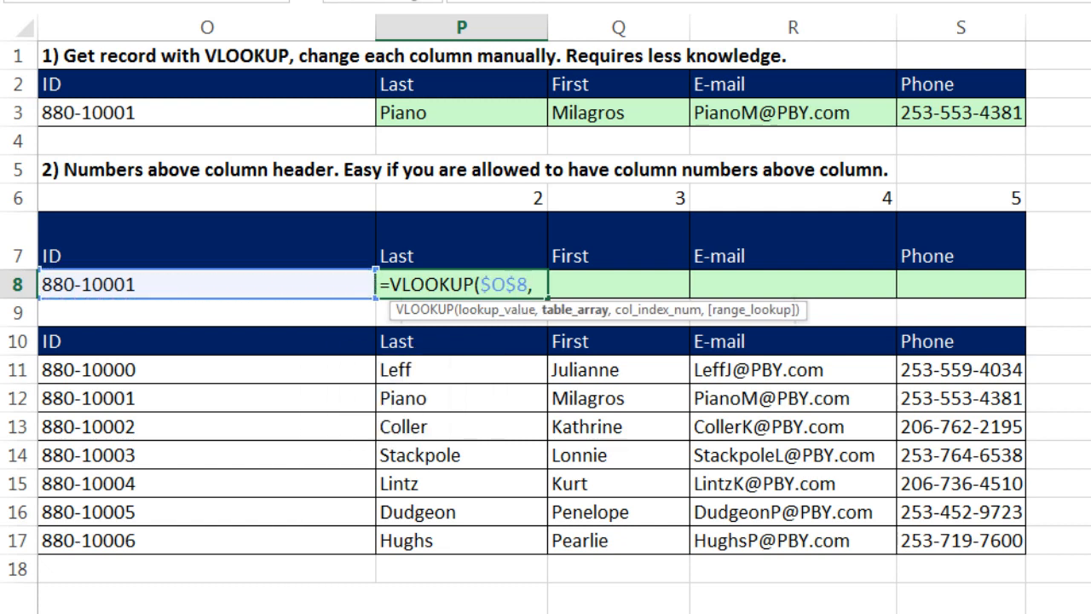
{"action": "left_click_drag", "start_coordinate": [85, 370], "coordinate": [927, 546]}
{"action": "key", "text": "F4"}
{"action": "type", "text": ","}
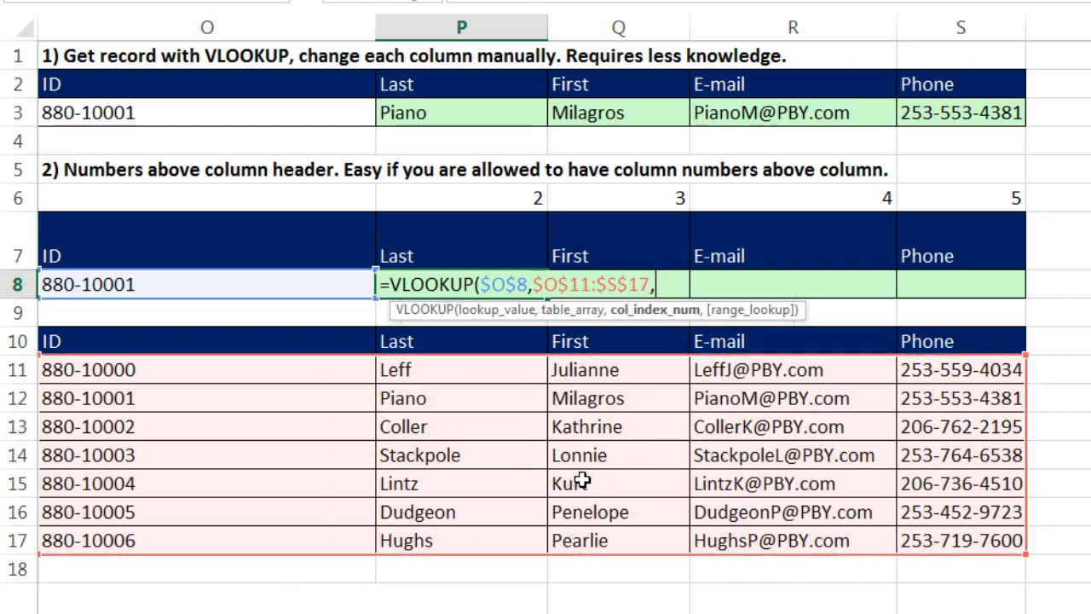
Complete the P8 formula with the relative reference P6 as column index and exact match 0, and enter it
{"action": "key", "text": "Up"}
{"action": "key", "text": "Up"}
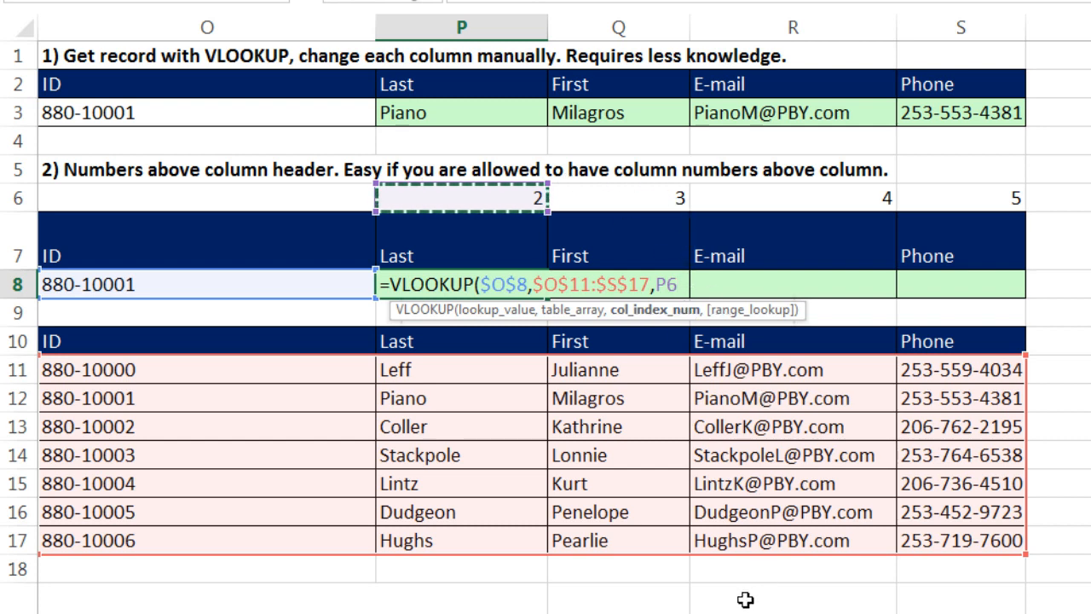
{"action": "type", "text": ",0"}
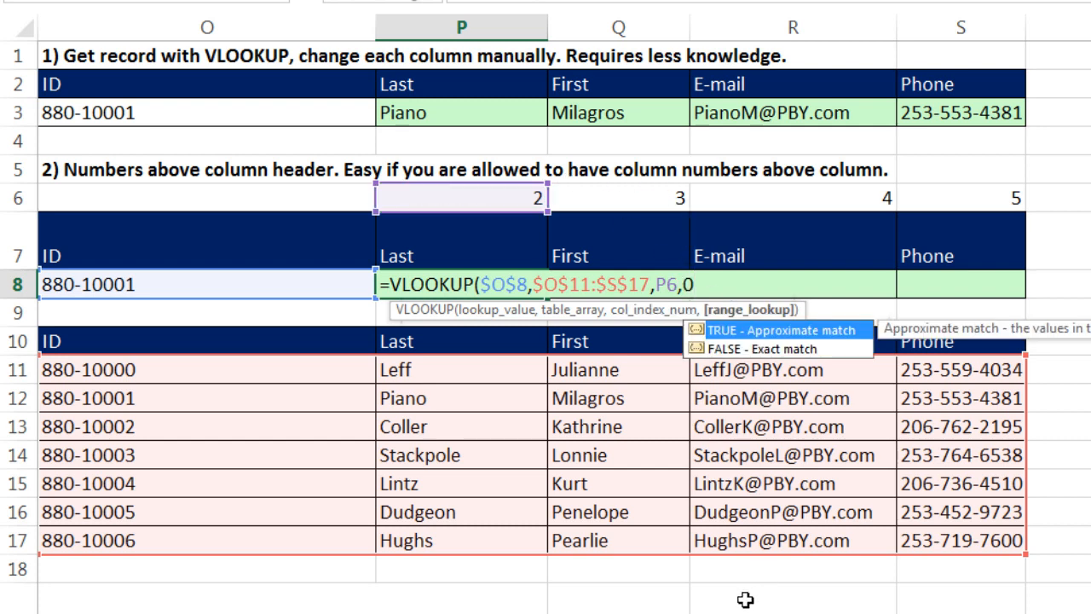
{"action": "type", "text": ")"}
{"action": "key", "text": "ctrl+Return"}
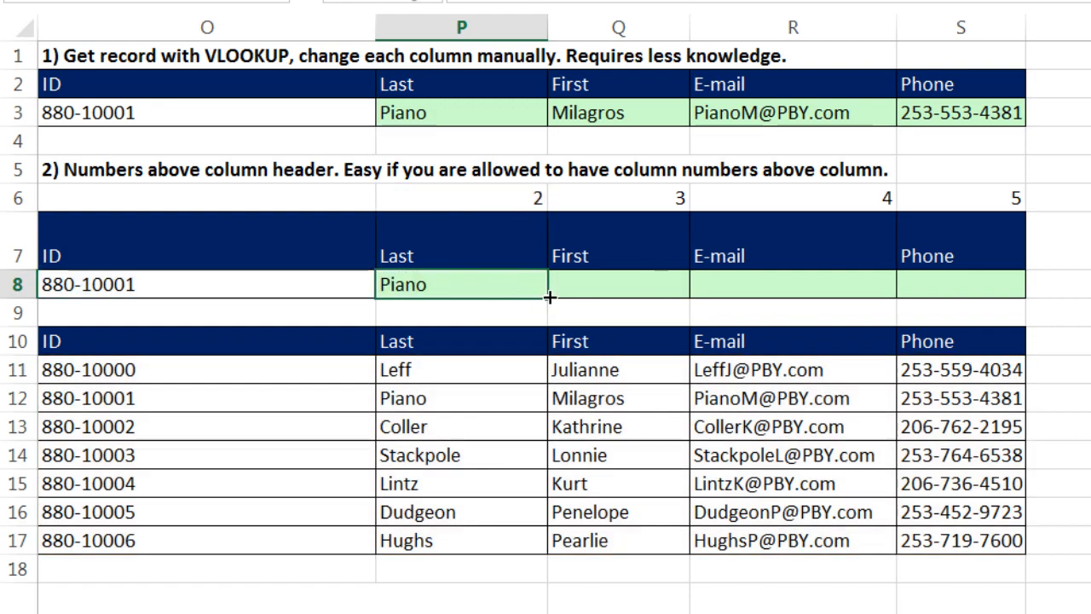
Fill the P8 formula across to S8 and verify the cell references in the Phone formula
{"action": "left_click_drag", "start_coordinate": [549, 296], "coordinate": [1018, 287]}
{"action": "double_click", "coordinate": [994, 285]}
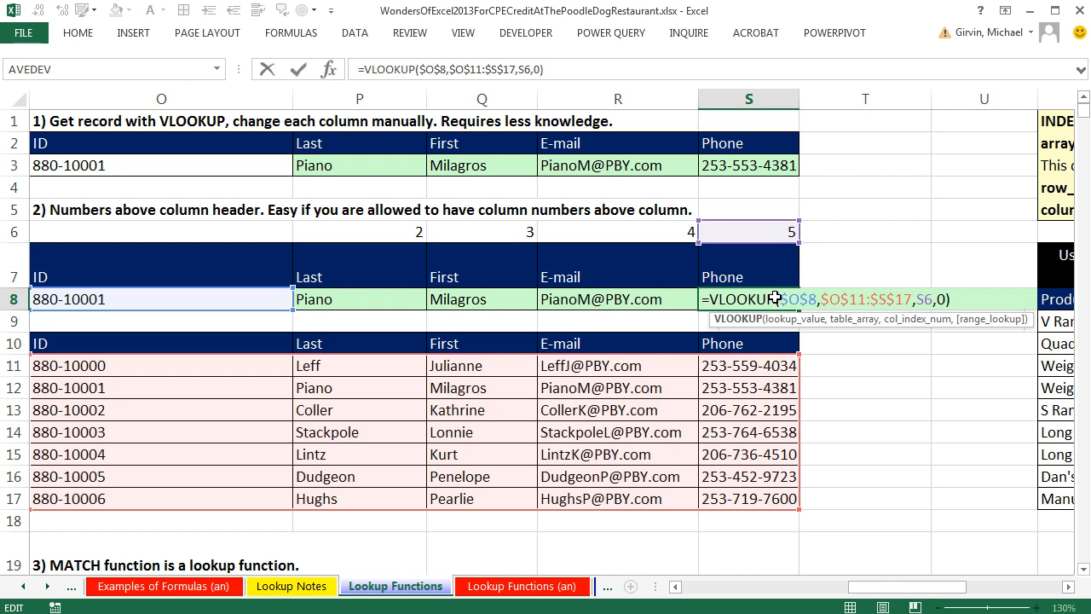
{"action": "key", "text": "Escape"}
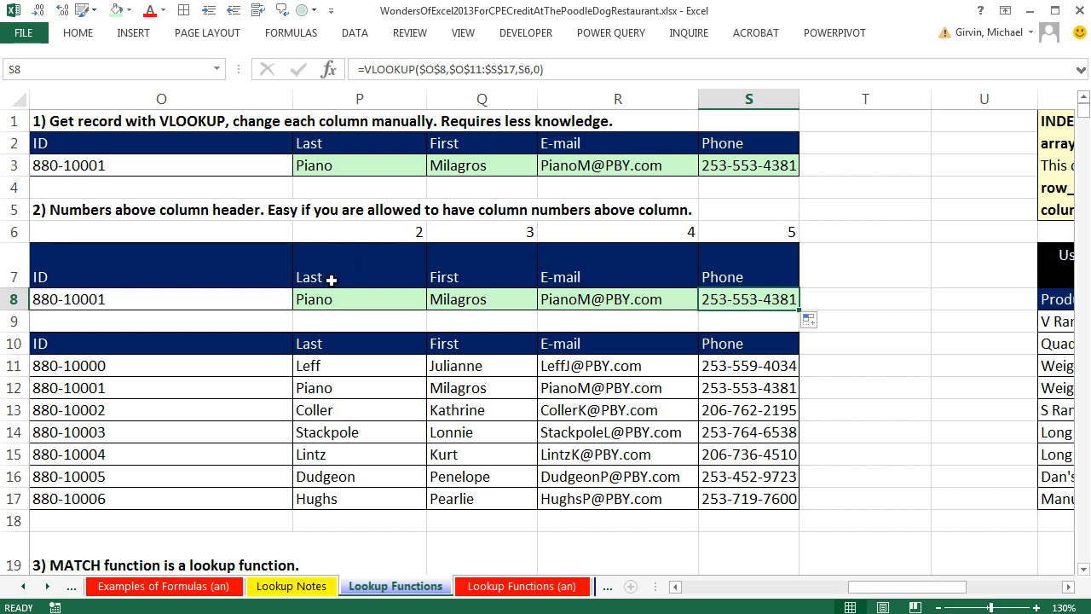
Compare the lookup table's header row O10:S10 with the record headers in row 7
{"action": "left_click_drag", "start_coordinate": [199, 344], "coordinate": [731, 346]}
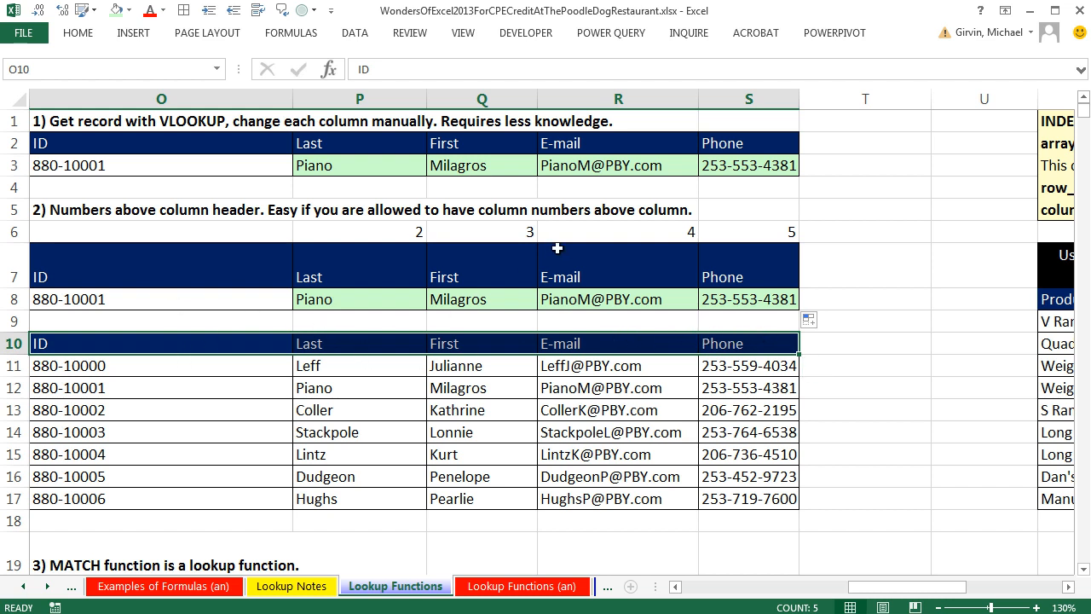
{"action": "left_click", "coordinate": [498, 269]}
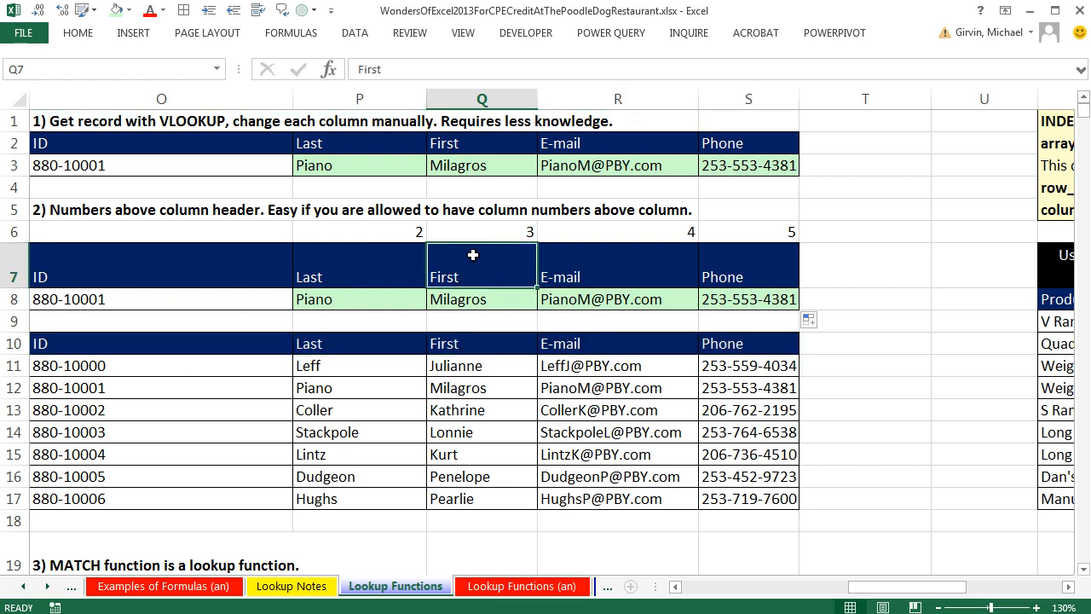
{"action": "left_click_drag", "start_coordinate": [250, 340], "coordinate": [725, 343]}
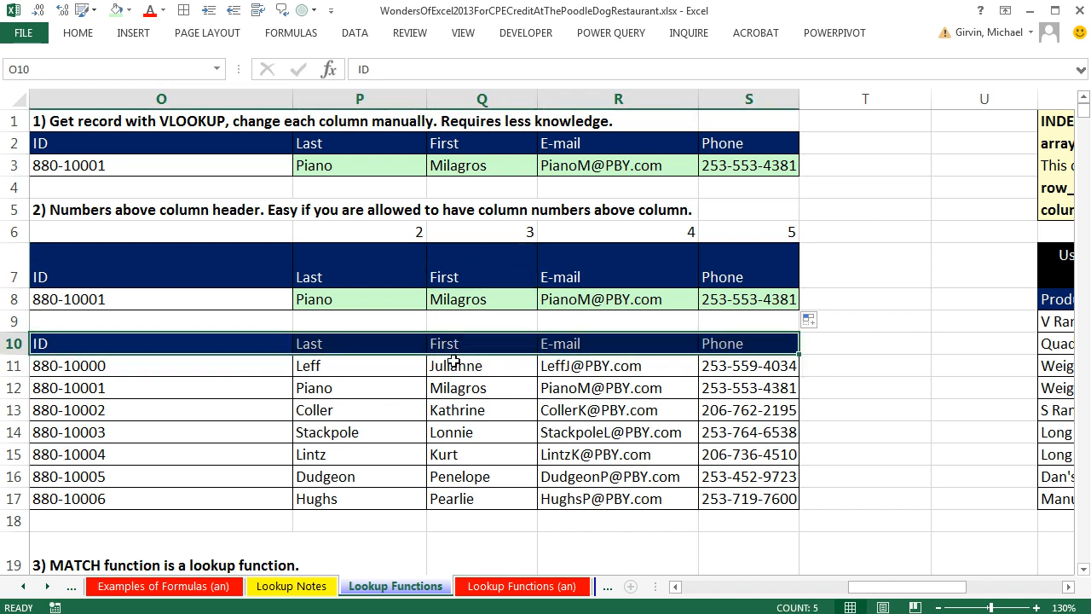
Start a MATCH formula in P24, below the third record example, with the relative reference P22 as the lookup value
{"action": "left_click", "coordinate": [1084, 571]}
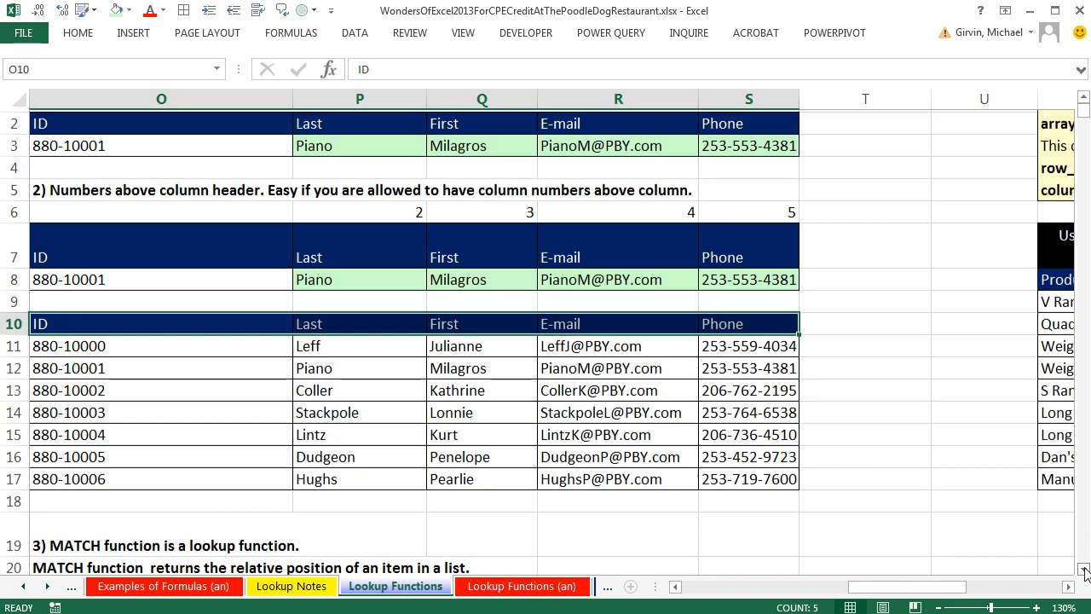
{"action": "left_click", "coordinate": [1085, 571]}
{"action": "left_click", "coordinate": [1084, 571]}
{"action": "left_click", "coordinate": [1085, 571]}
{"action": "left_click", "coordinate": [1085, 571]}
{"action": "left_click", "coordinate": [1085, 572]}
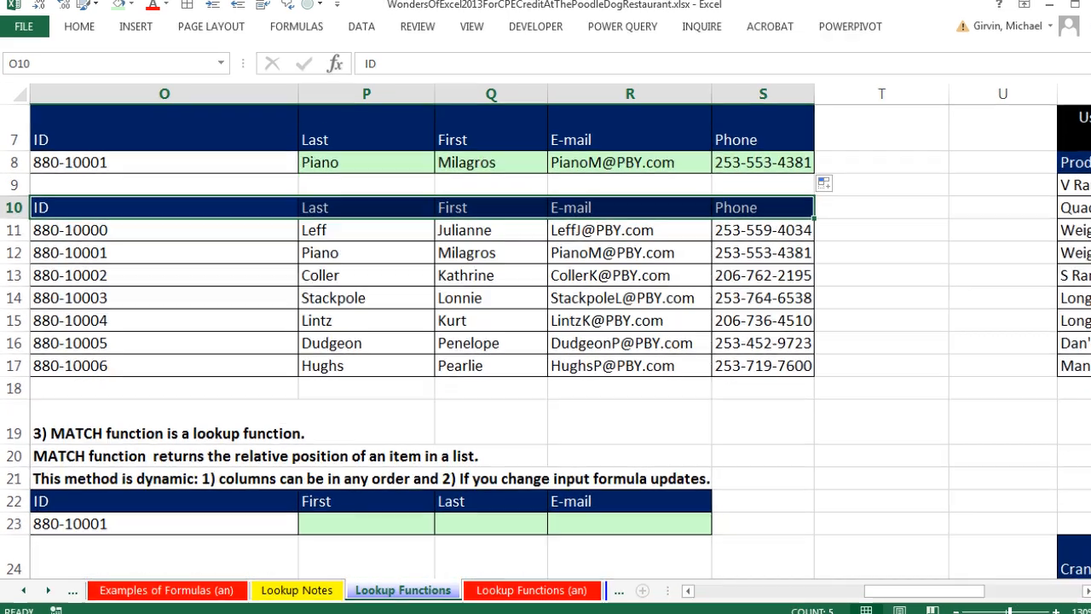
{"action": "left_click", "coordinate": [1084, 571]}
{"action": "left_click", "coordinate": [1084, 571]}
{"action": "left_click", "coordinate": [1085, 571]}
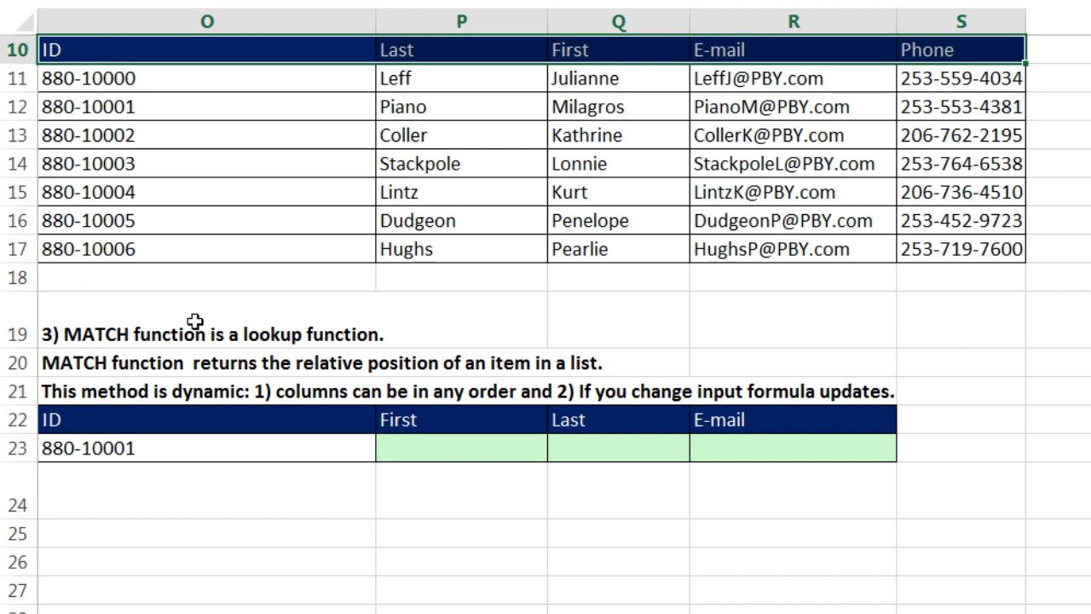
{"action": "left_click", "coordinate": [463, 450]}
{"action": "key", "text": "Down"}
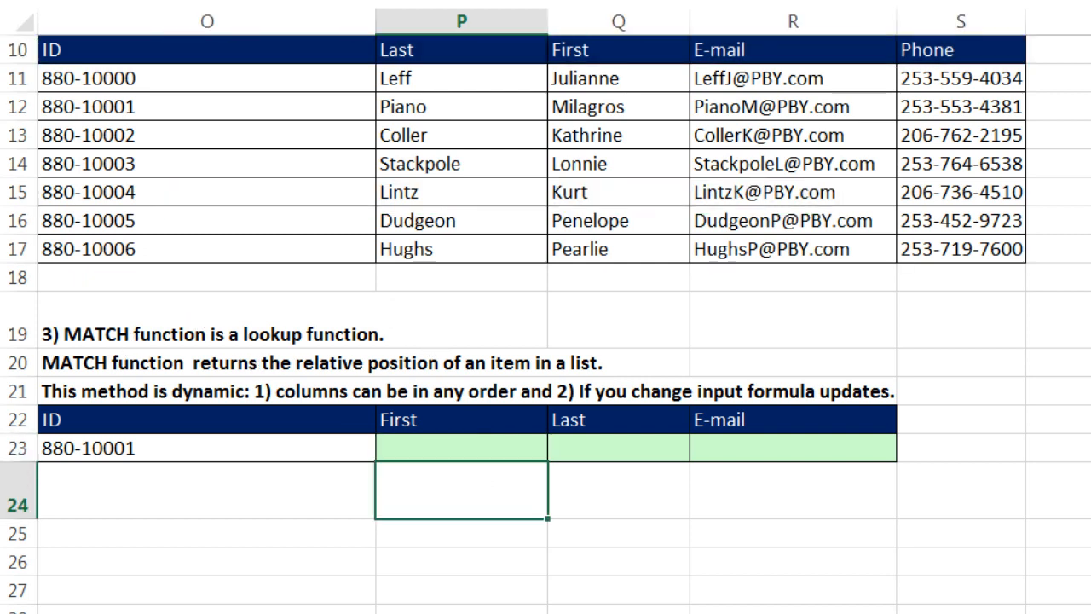
{"action": "type", "text": "=ma"}
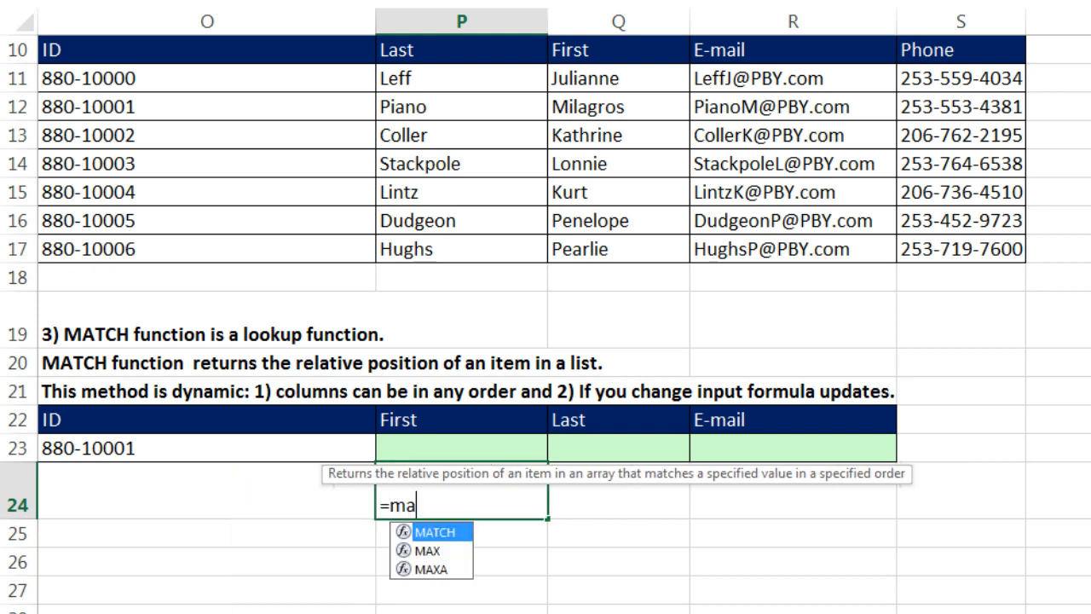
{"action": "key", "text": "Tab"}
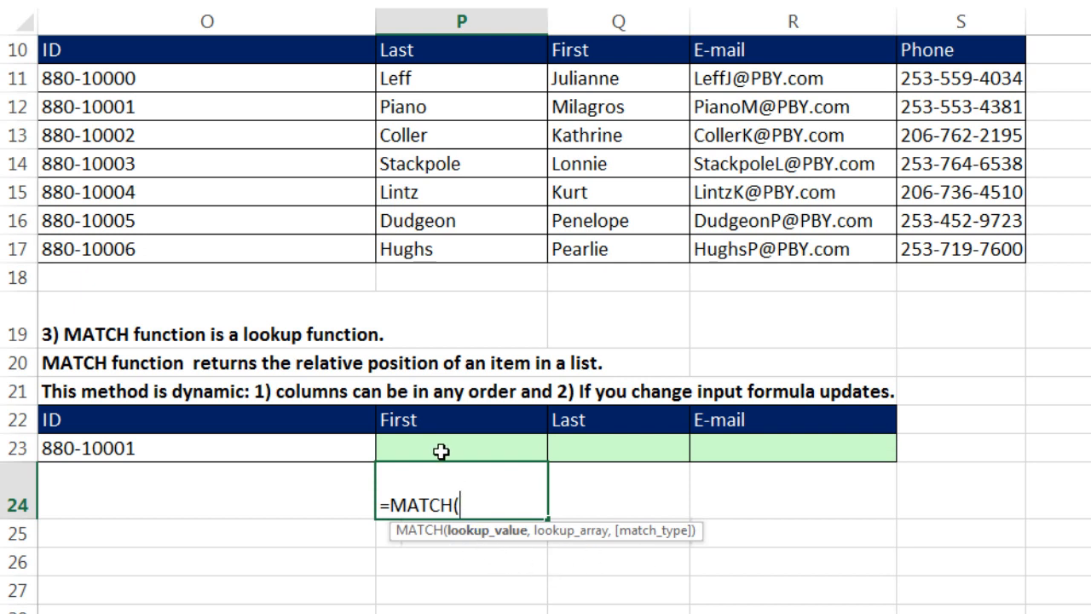
{"action": "left_click", "coordinate": [433, 424]}
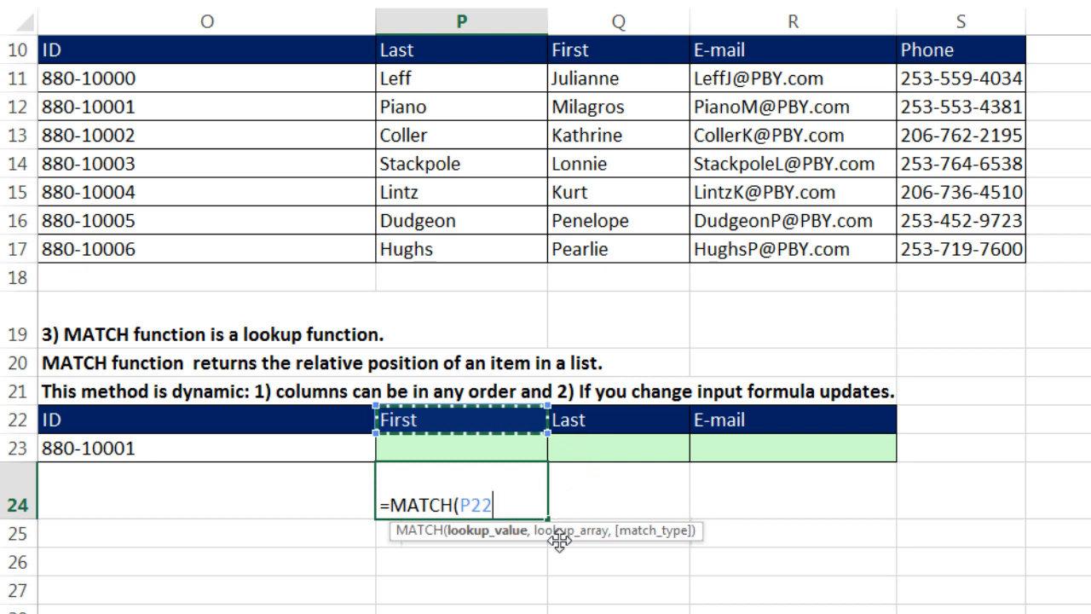
{"action": "type", "text": ","}
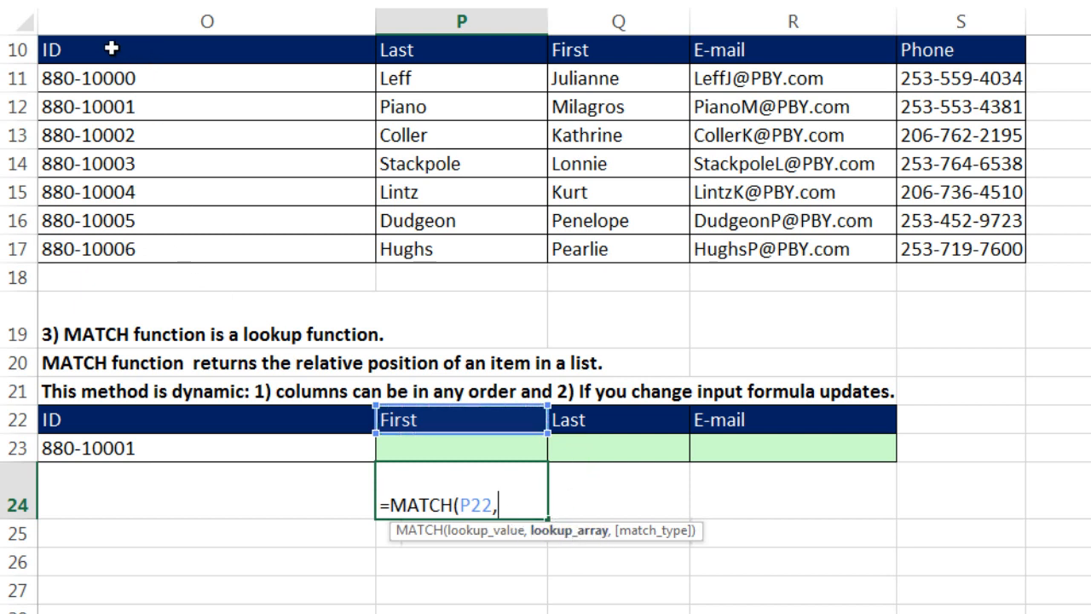
Complete the P24 MATCH formula with absolute lookup array $O$10:$S$10 and match type 0, and fill it across to R24
{"action": "left_click_drag", "start_coordinate": [165, 42], "coordinate": [1033, 194]}
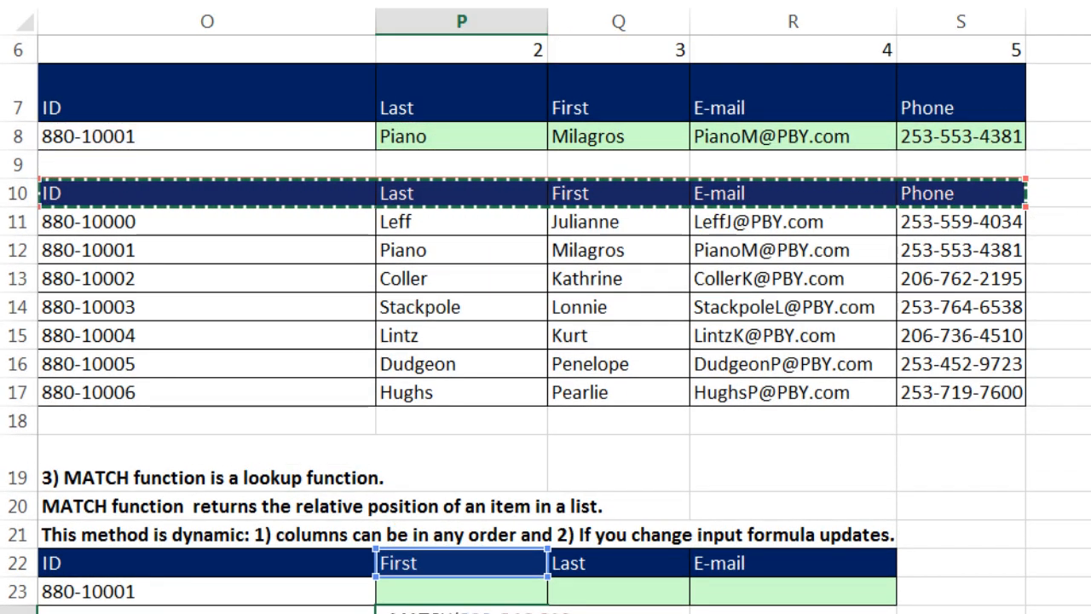
{"action": "scroll", "coordinate": [502, 498], "scroll_direction": "down", "scroll_amount": 1}
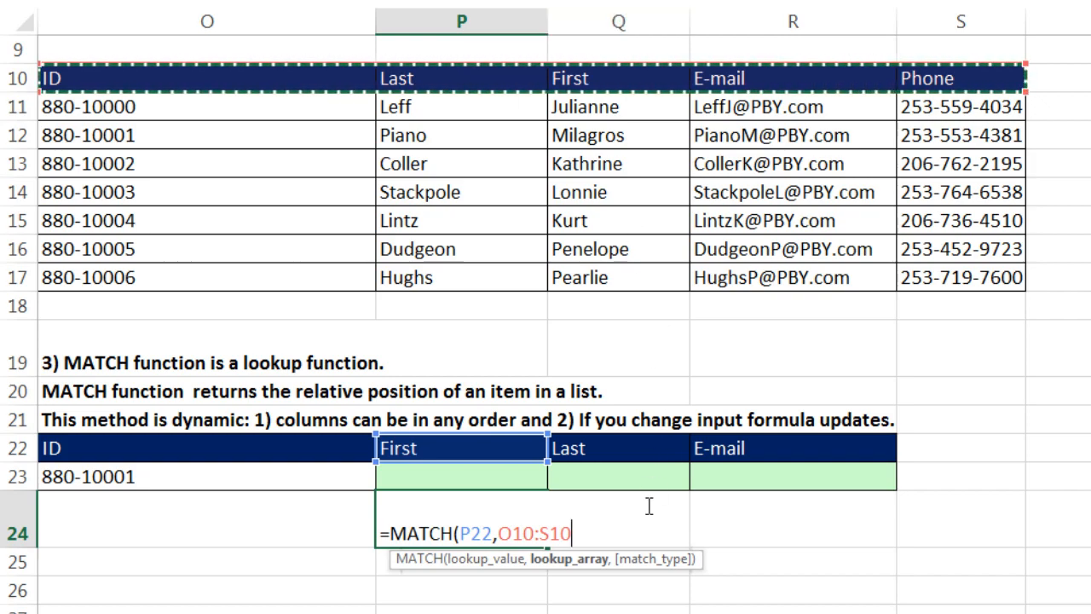
{"action": "key", "text": "F4"}
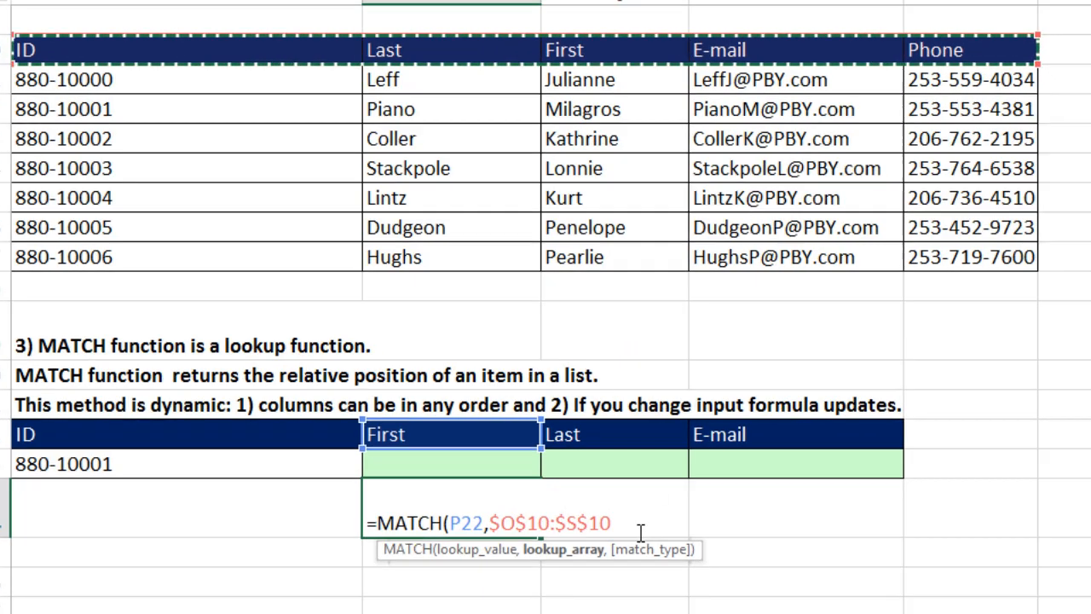
{"action": "type", "text": ","}
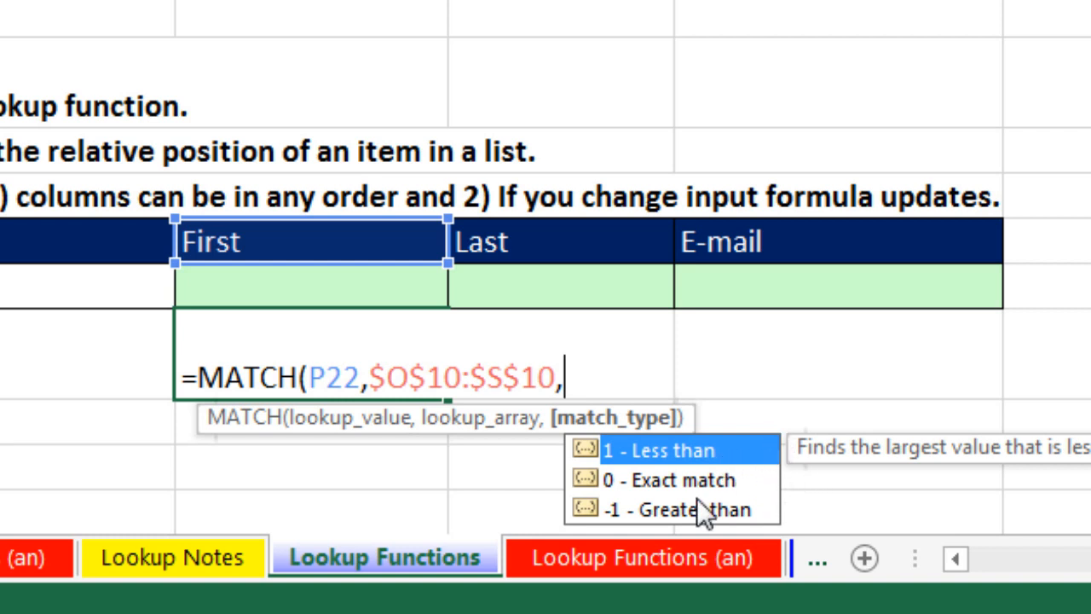
{"action": "type", "text": "0"}
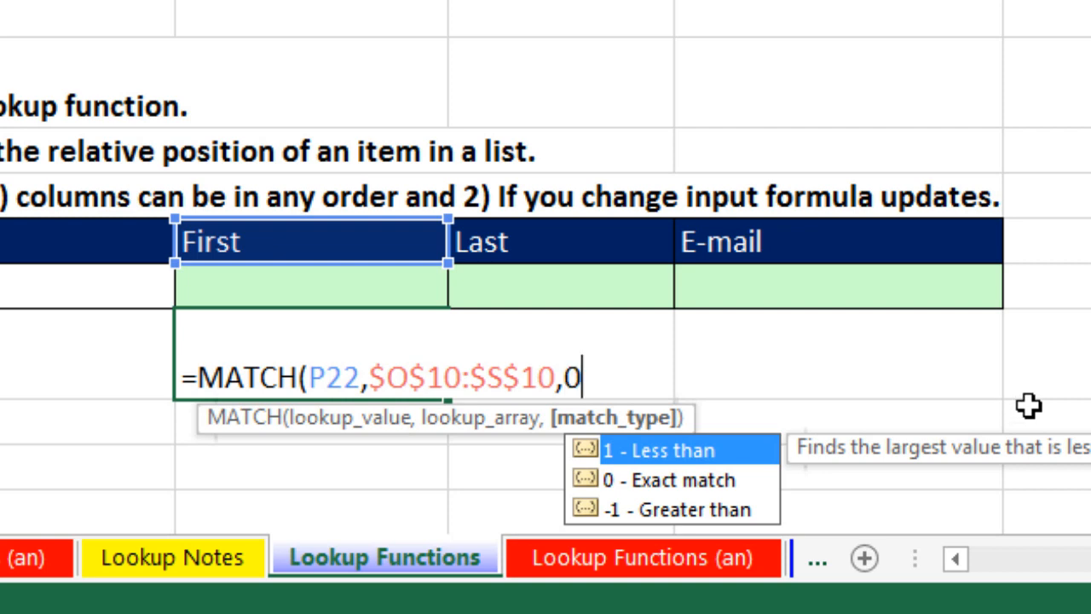
{"action": "type", "text": ")"}
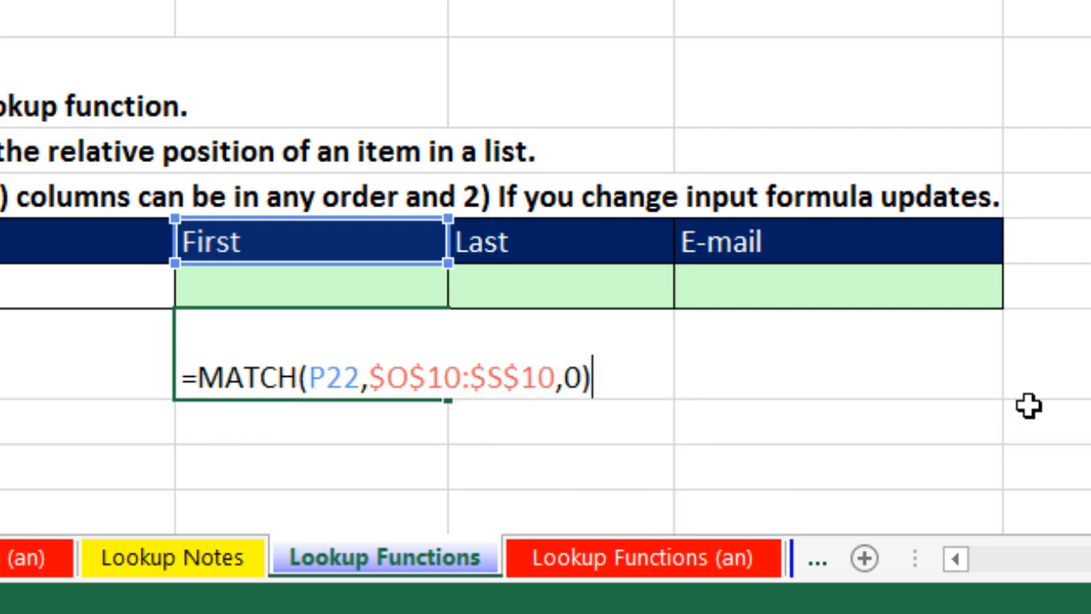
{"action": "key", "text": "ctrl+Return"}
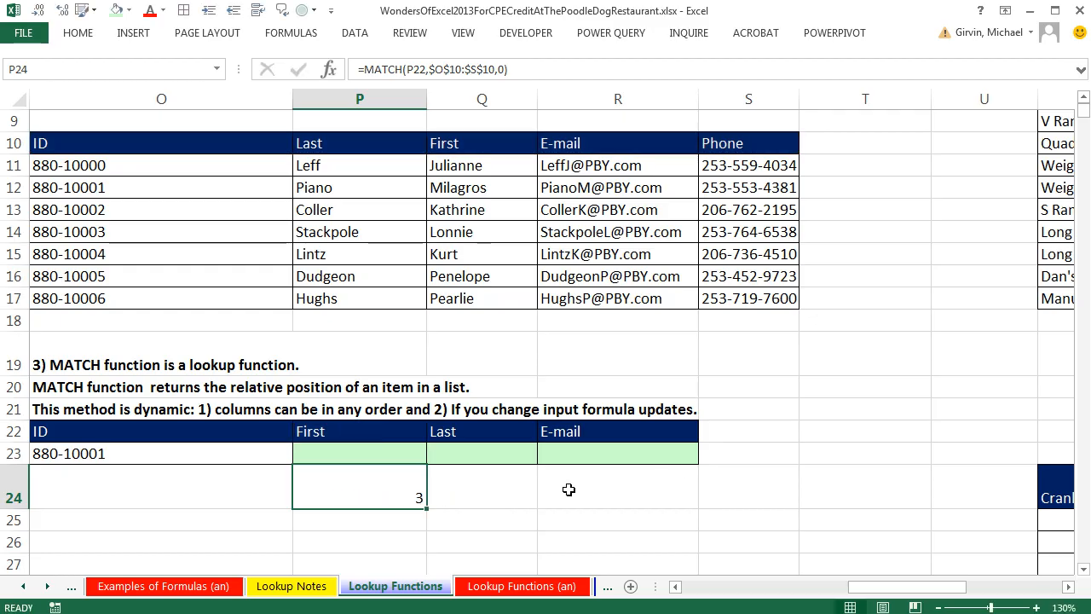
{"action": "left_click_drag", "start_coordinate": [426, 509], "coordinate": [682, 509]}
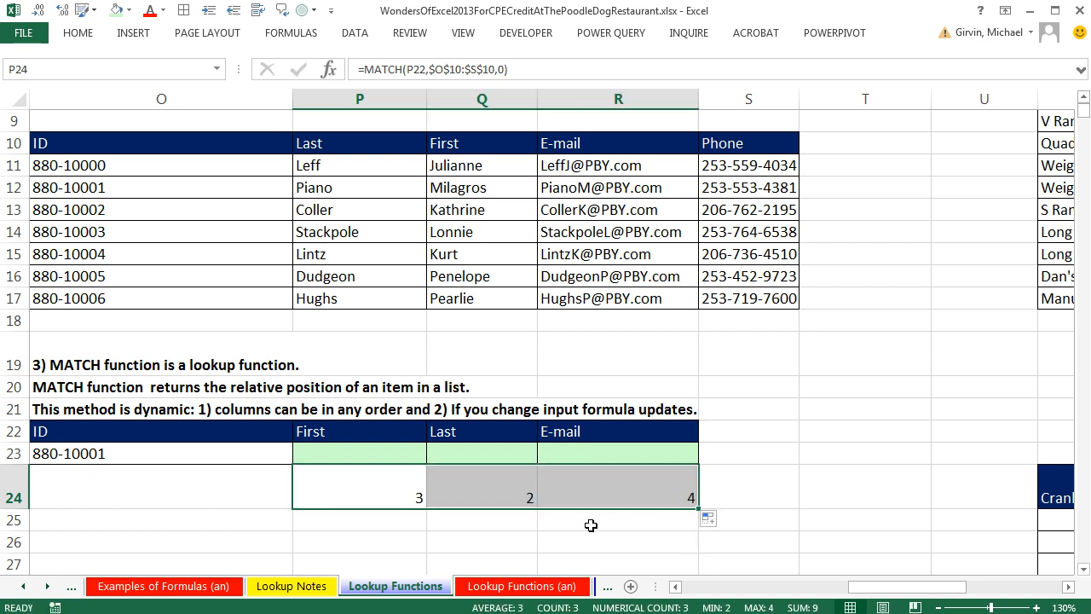
Test the P24 MATCH formula by changing the P22 header to Phone, and undo the header change
{"action": "key", "text": "Up"}
{"action": "key", "text": "Up"}
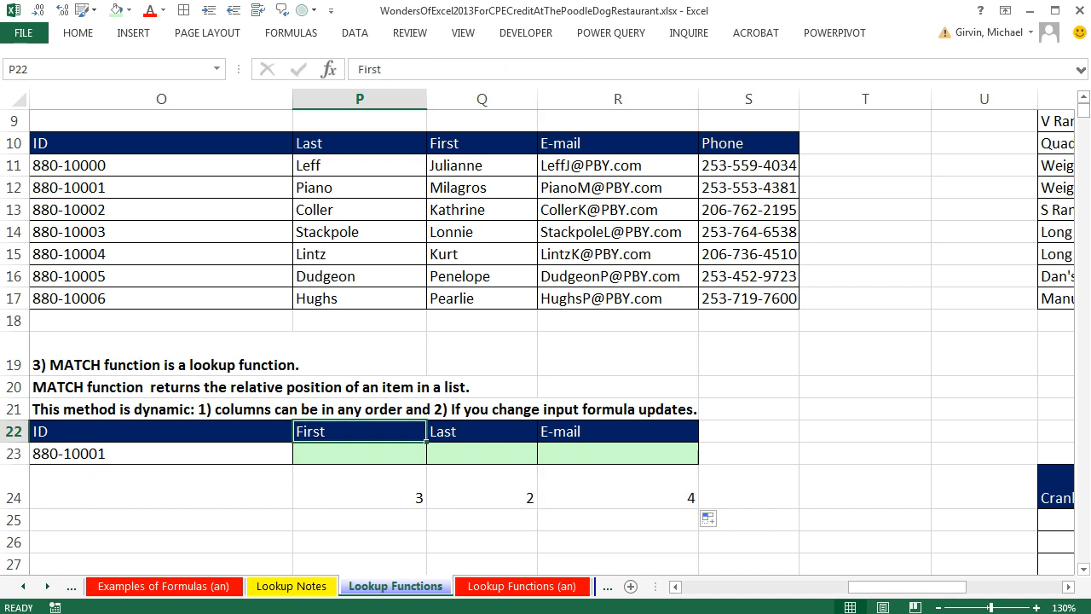
{"action": "type", "text": "Phone"}
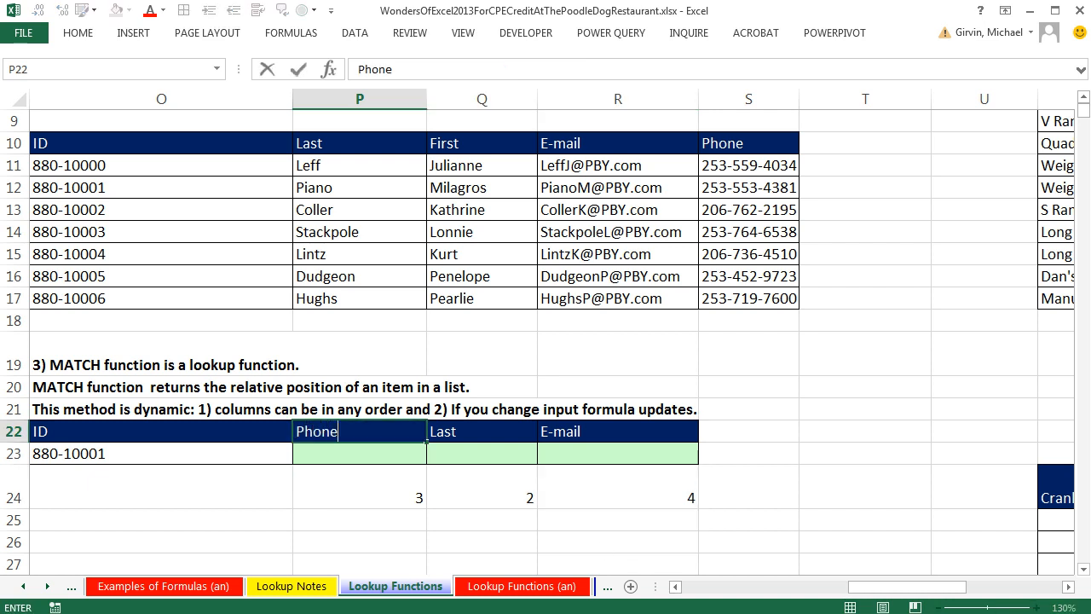
{"action": "key", "text": "ctrl+Return"}
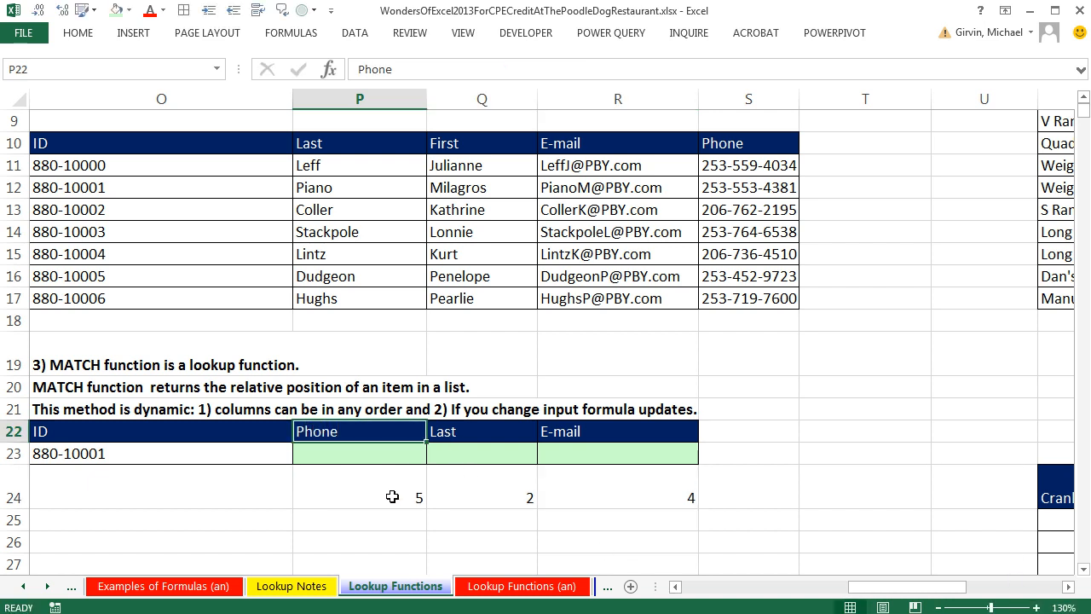
{"action": "double_click", "coordinate": [336, 502]}
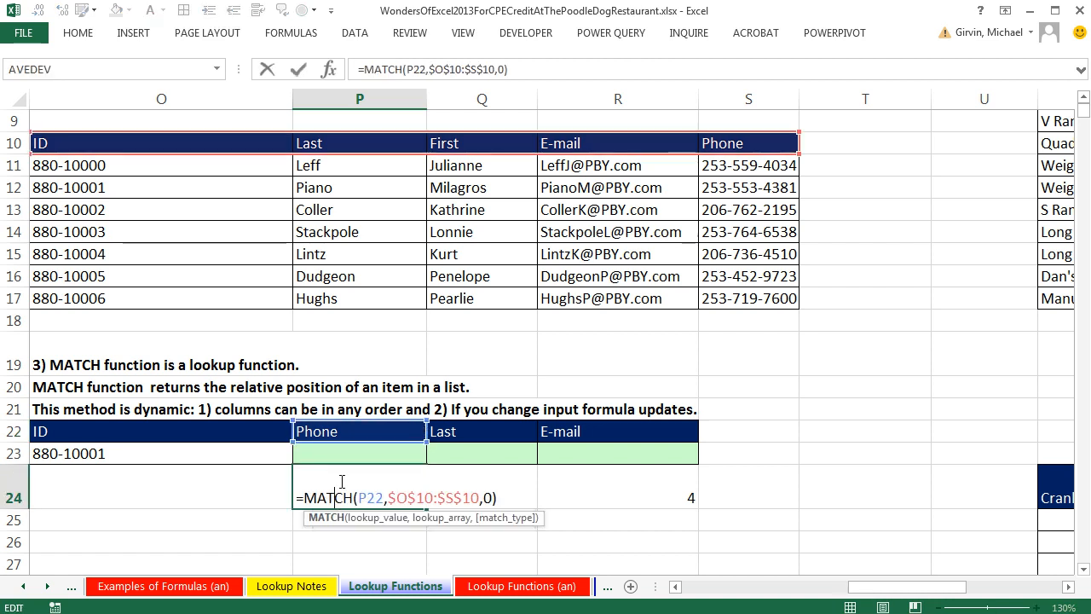
{"action": "key", "text": "Escape"}
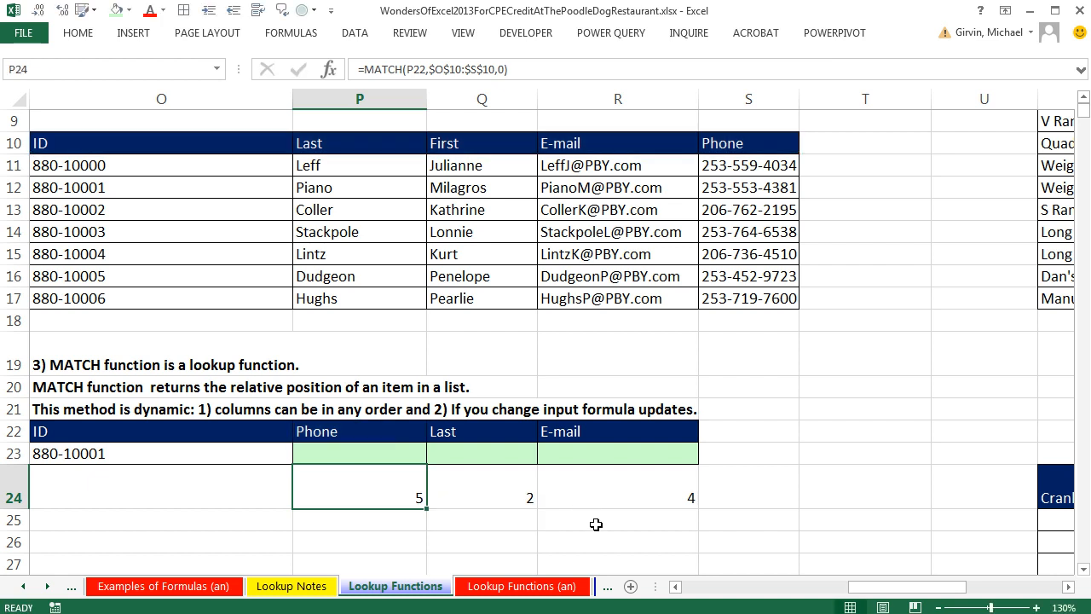
{"action": "key", "text": "ctrl+z"}
Start a VLOOKUP formula in P23 with $O$23 as the lookup value and $O$11:$S$17 as the table, both absolute
{"action": "left_click", "coordinate": [417, 449]}
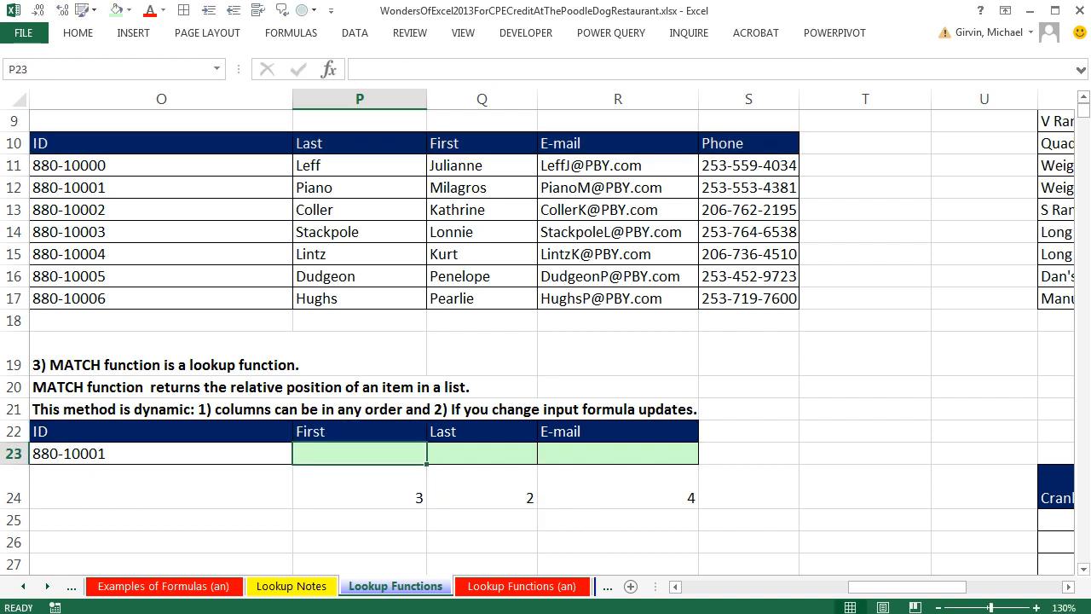
{"action": "type", "text": "=vl"}
{"action": "key", "text": "Tab"}
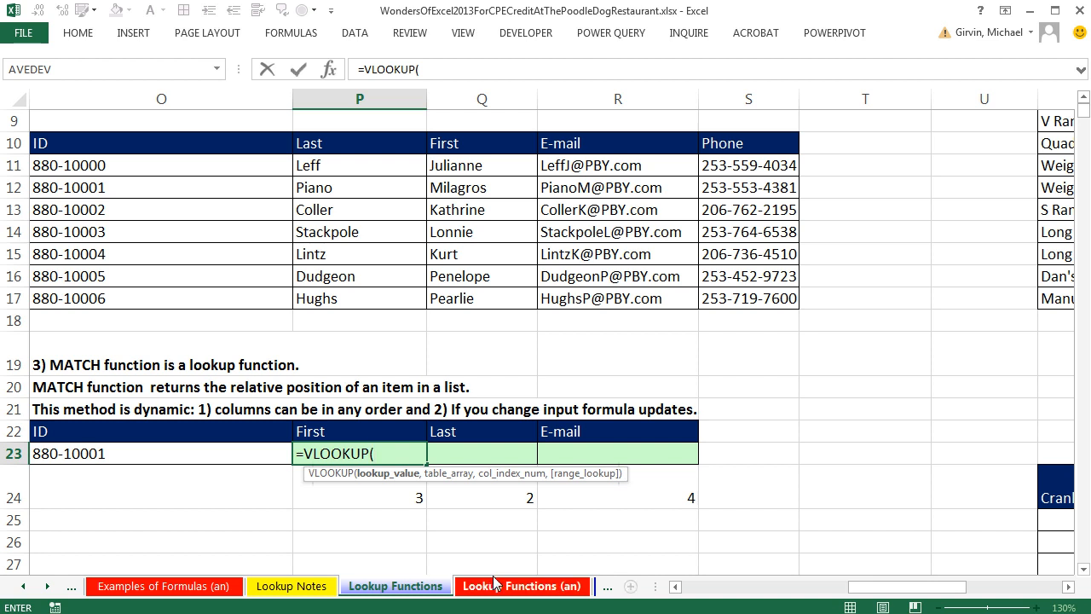
{"action": "left_click", "coordinate": [203, 460]}
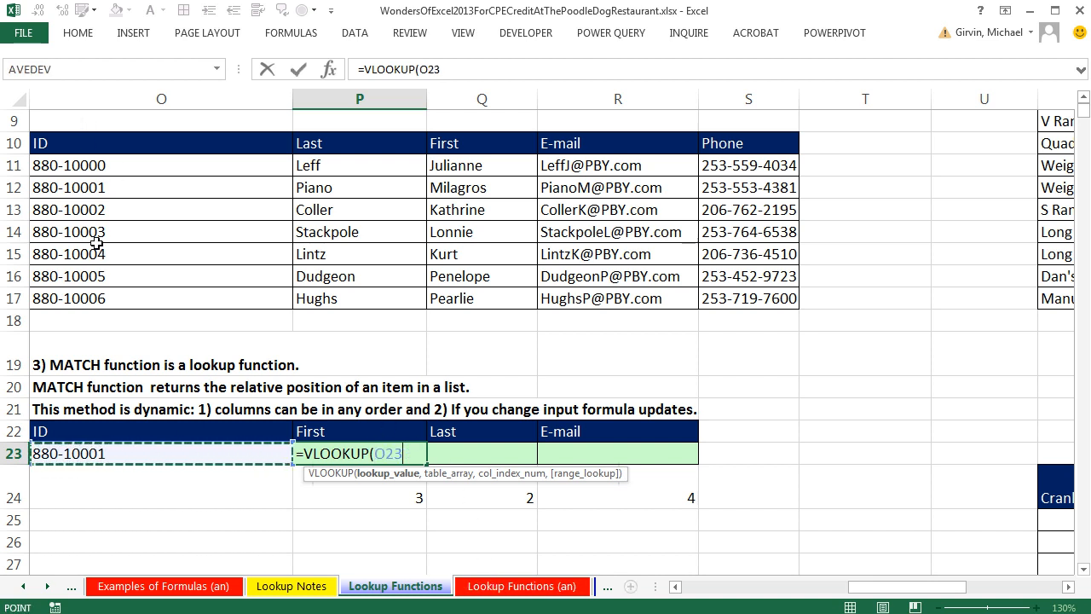
{"action": "key", "text": "F4"}
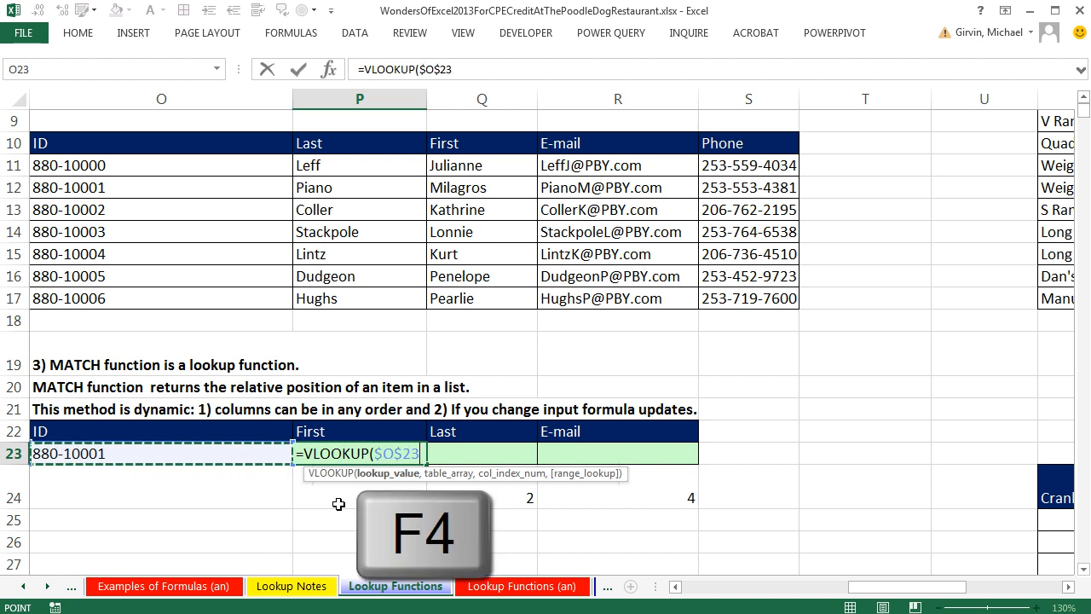
{"action": "type", "text": ","}
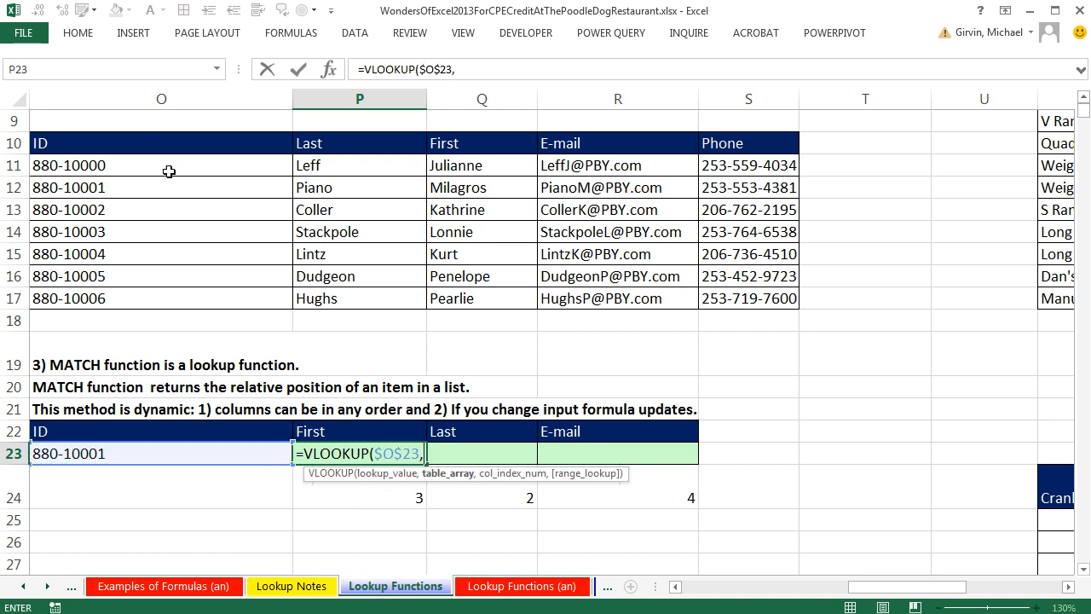
{"action": "left_click_drag", "start_coordinate": [140, 164], "coordinate": [738, 303]}
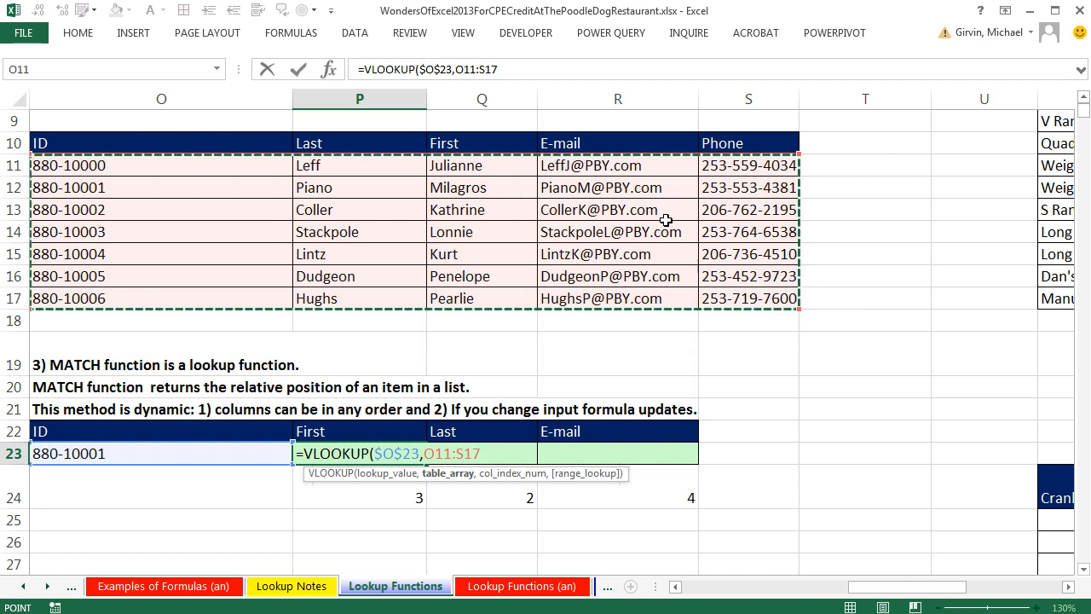
{"action": "key", "text": "F4"}
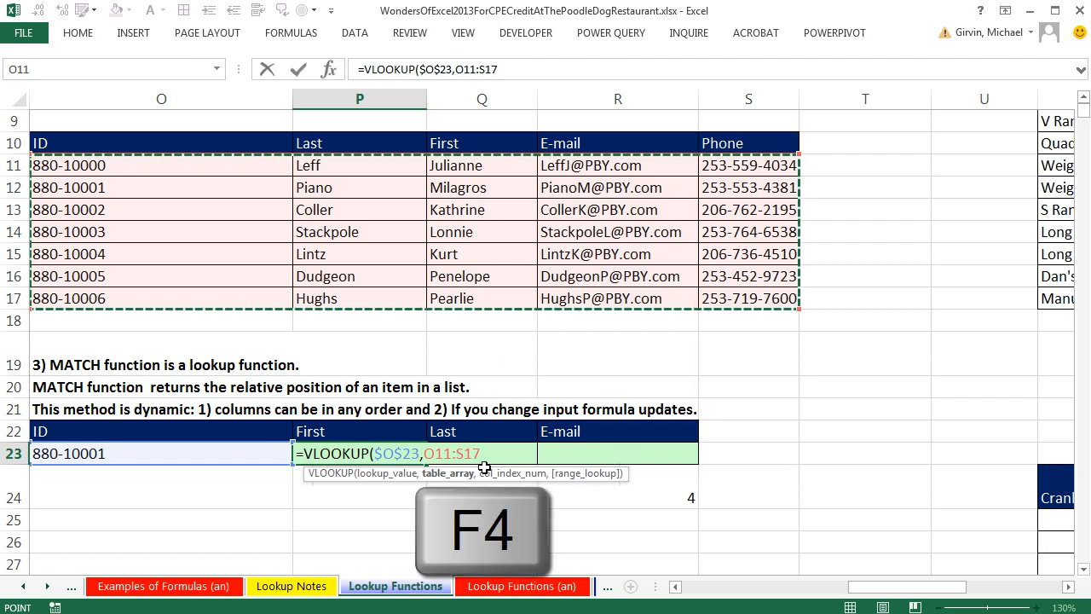
{"action": "type", "text": ","}
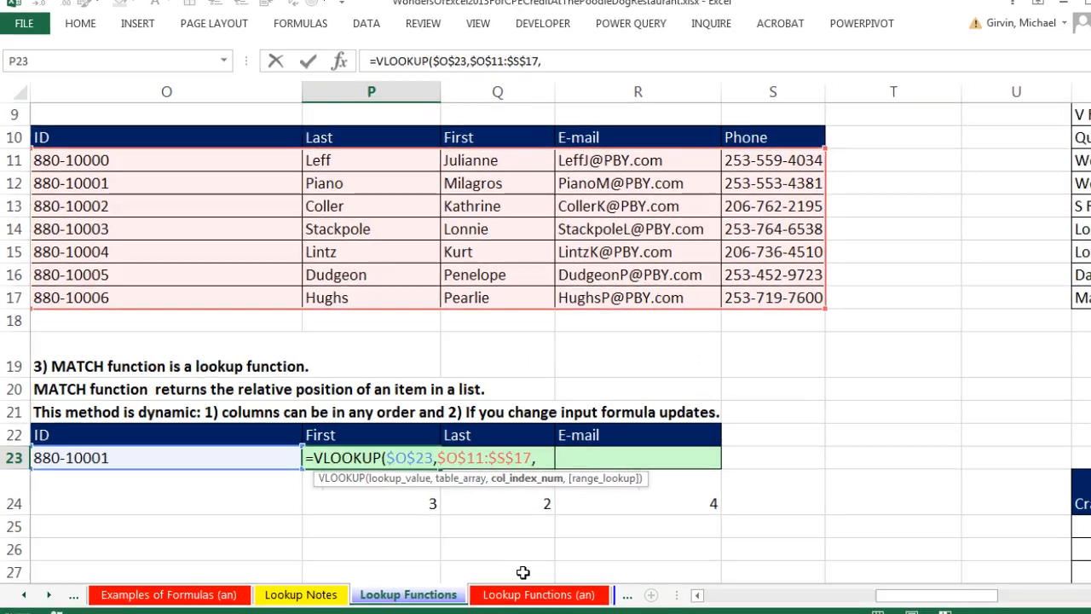
Nest a MATCH as the column index of the P23 VLOOKUP, with lookup value P22, absolute array $O$10:$S$10 and match type 0
{"action": "type", "text": "mat"}
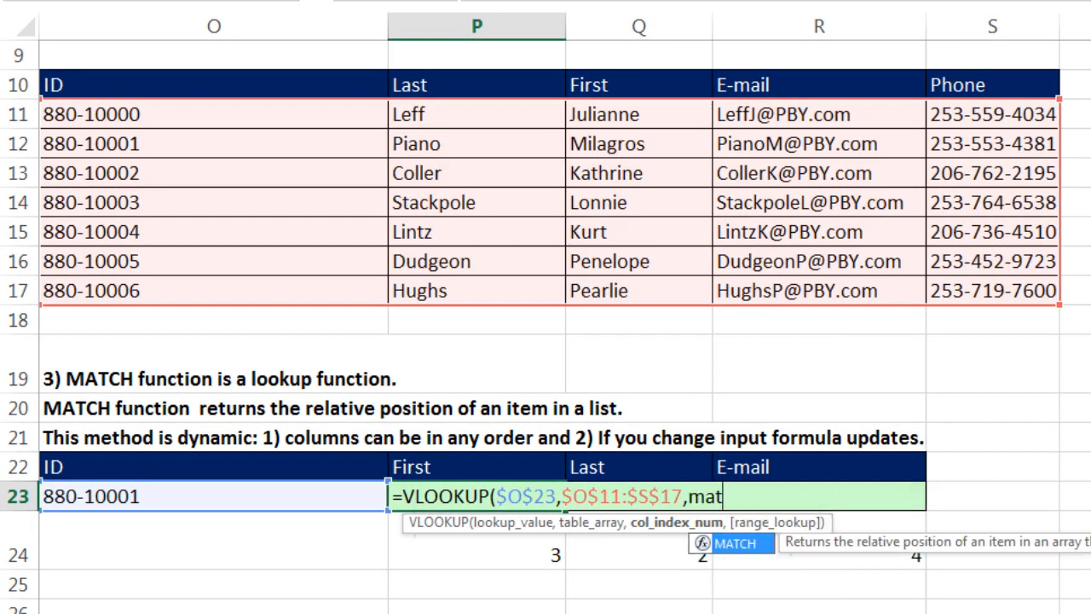
{"action": "key", "text": "Tab"}
{"action": "left_click", "coordinate": [497, 468]}
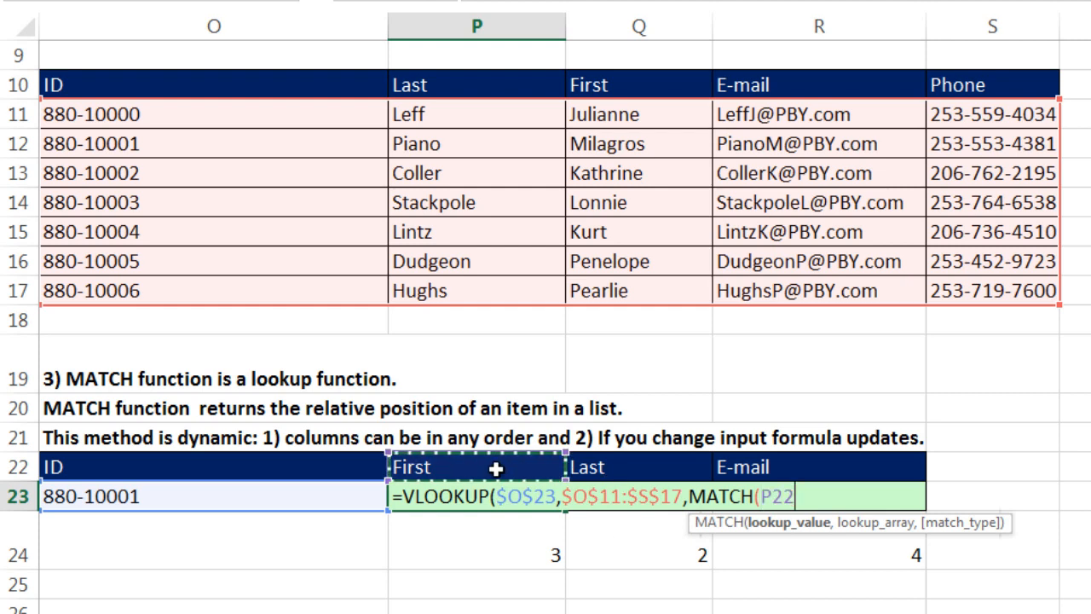
{"action": "type", "text": ","}
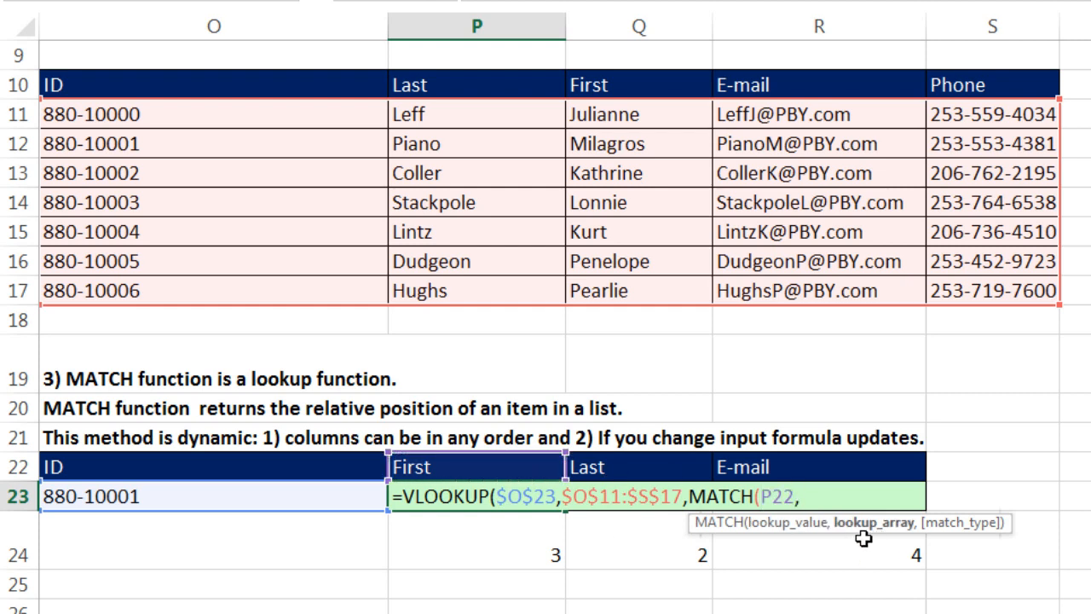
{"action": "left_click_drag", "start_coordinate": [318, 86], "coordinate": [952, 81]}
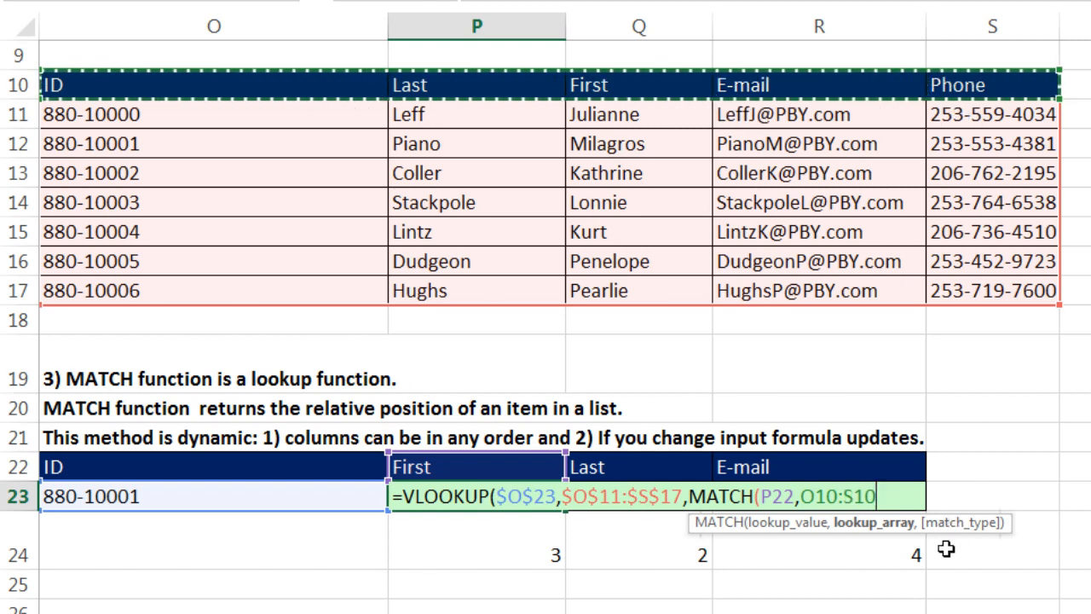
{"action": "key", "text": "F4"}
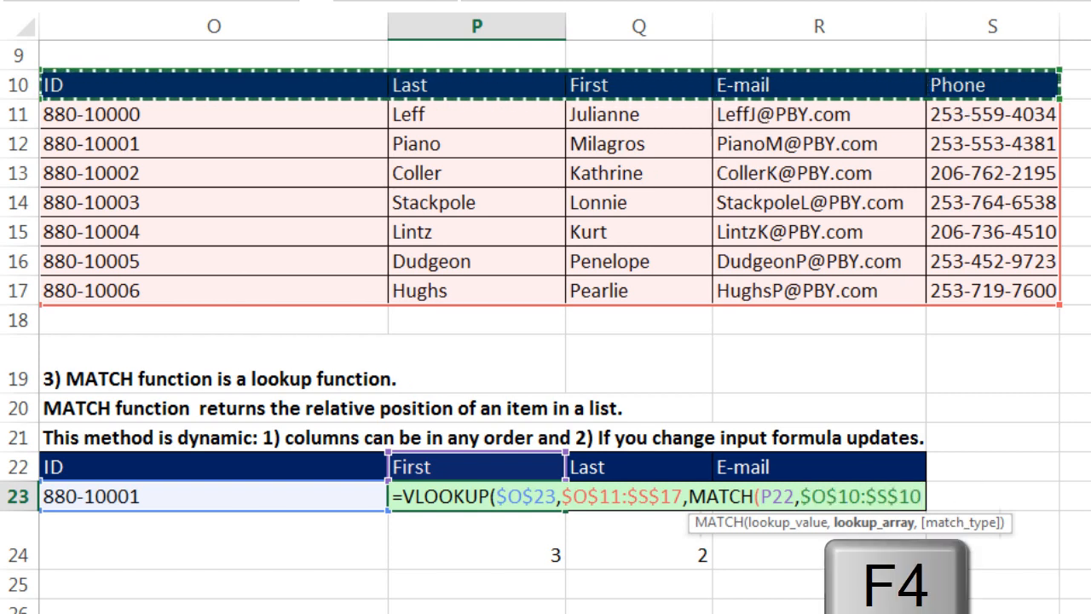
{"action": "type", "text": ","}
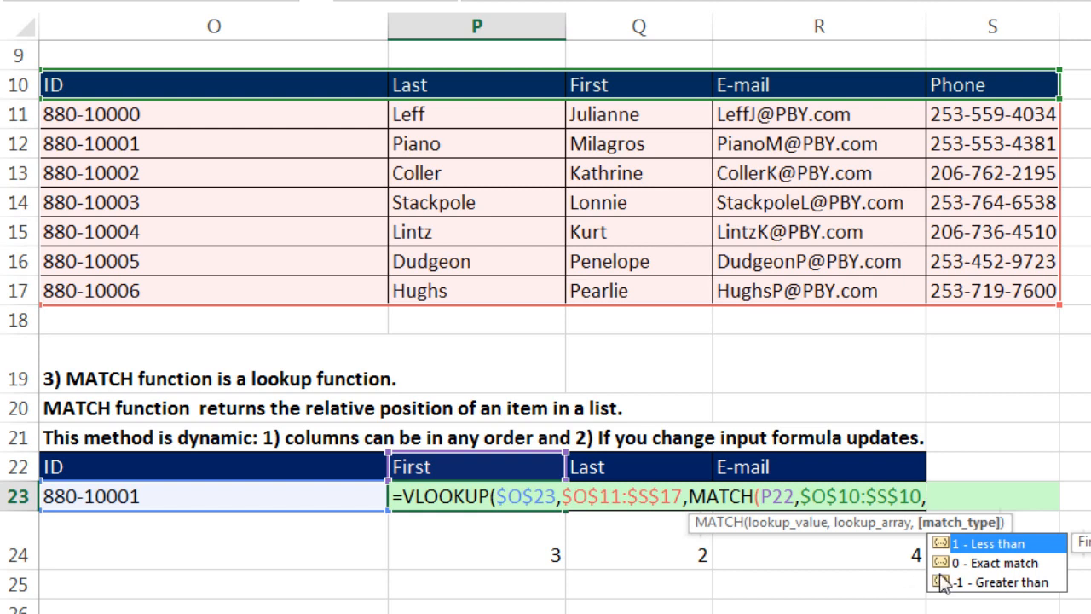
{"action": "type", "text": "0)"}
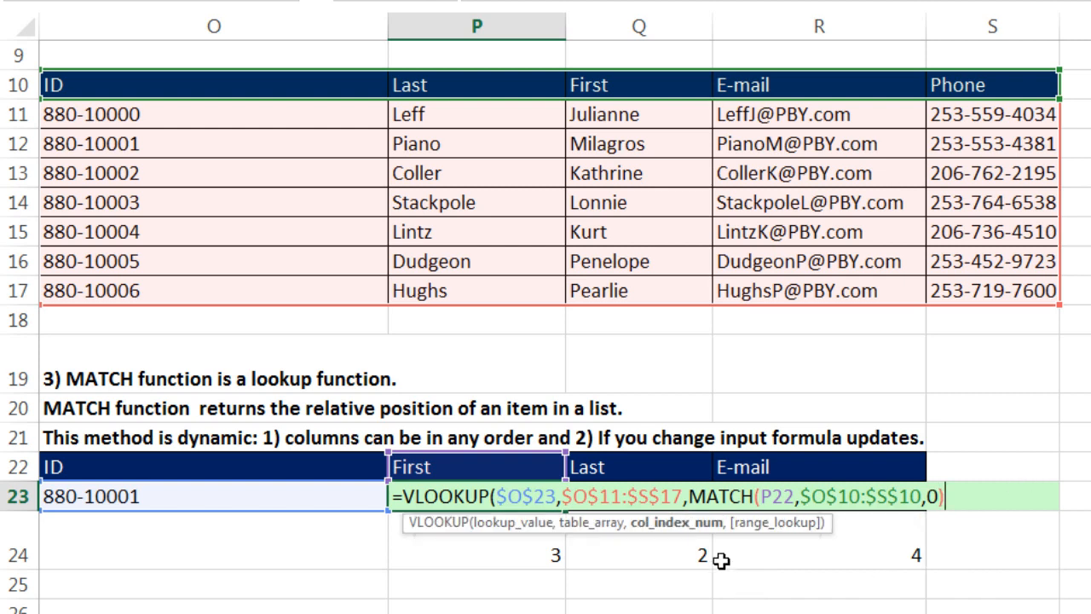
Complete the P23 VLOOKUP with 0 as the range lookup argument and fill the formula across to R23
{"action": "left_click", "coordinate": [674, 525]}
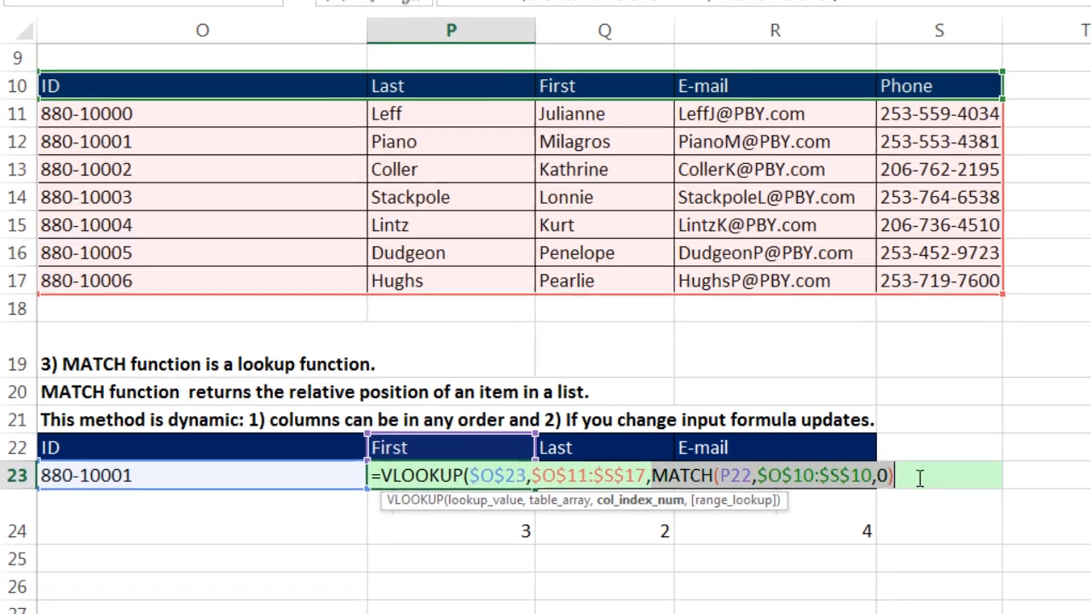
{"action": "left_click", "coordinate": [957, 499]}
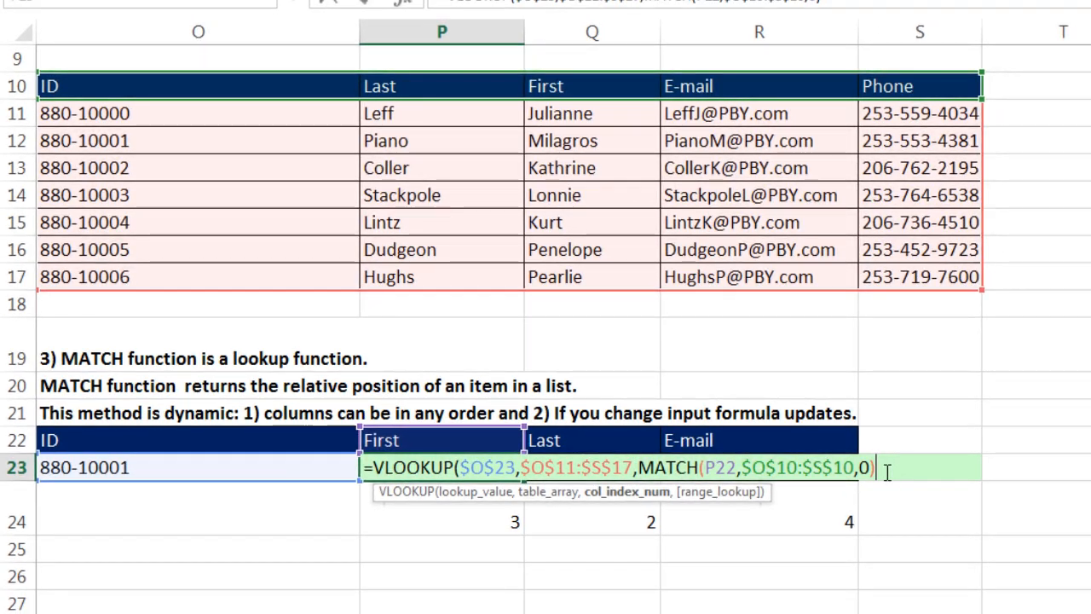
{"action": "type", "text": ","}
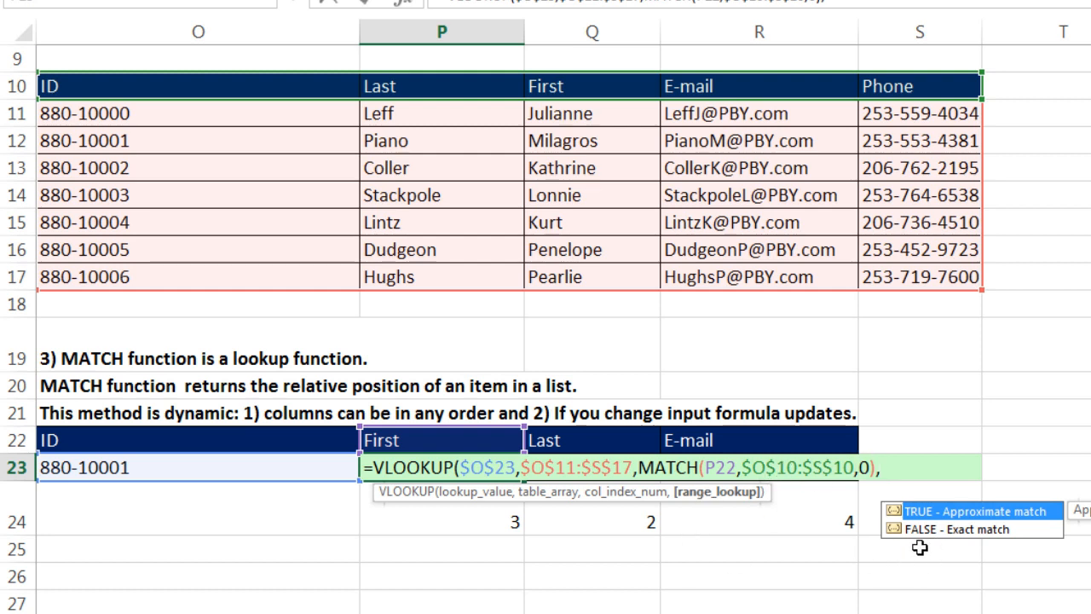
{"action": "type", "text": "0)"}
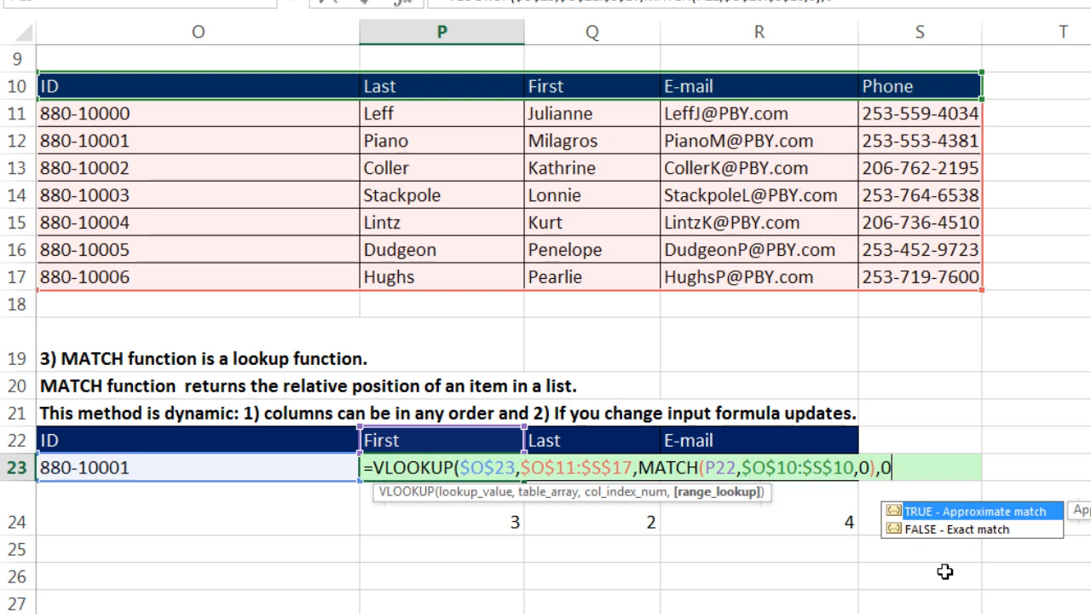
{"action": "key", "text": "ctrl+Return"}
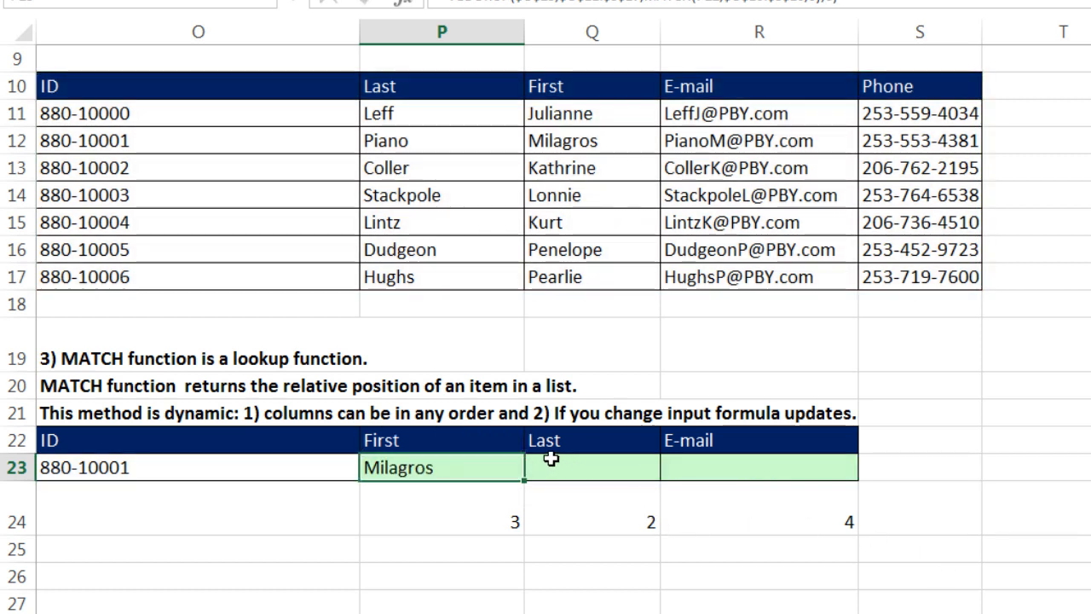
{"action": "left_click_drag", "start_coordinate": [629, 479], "coordinate": [786, 479]}
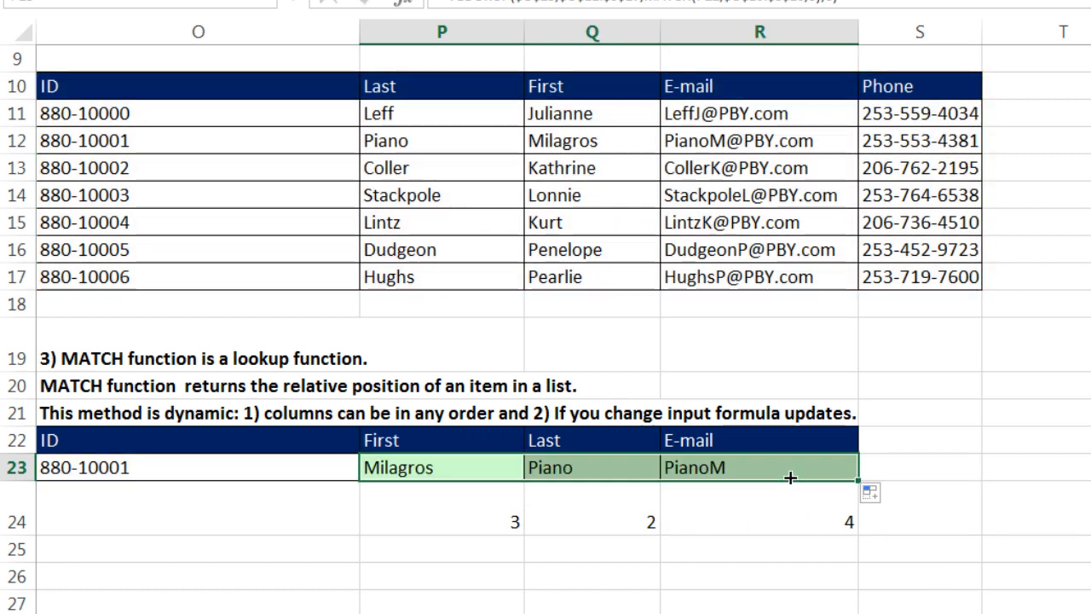
Test the filled lookup by changing the Q22 header to Phone, inspecting the Q23 formula before and after the change
{"action": "double_click", "coordinate": [631, 470]}
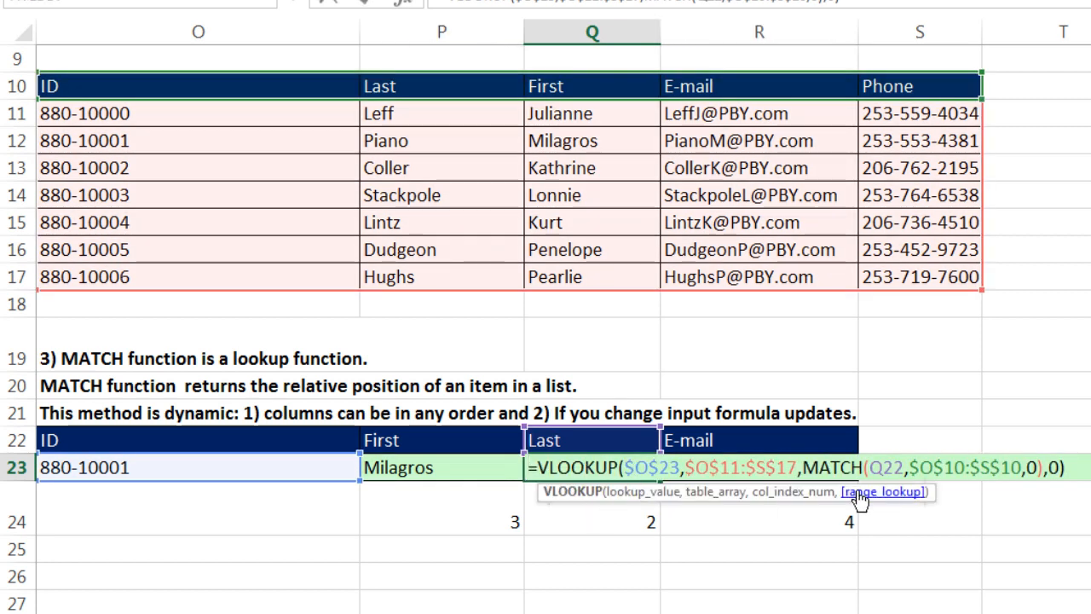
{"action": "left_click", "coordinate": [607, 445]}
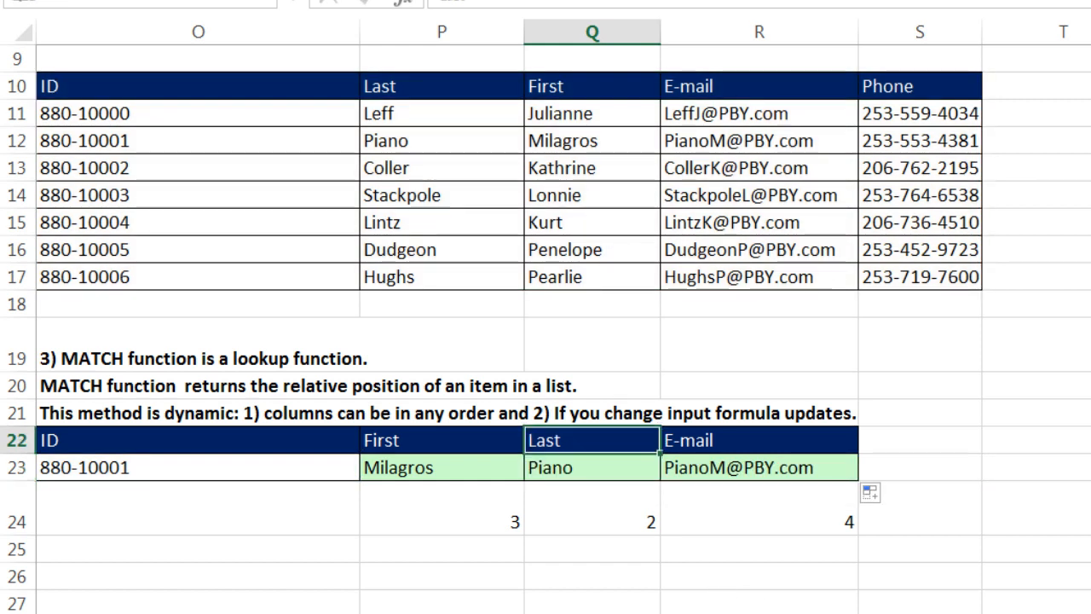
{"action": "type", "text": "Phone"}
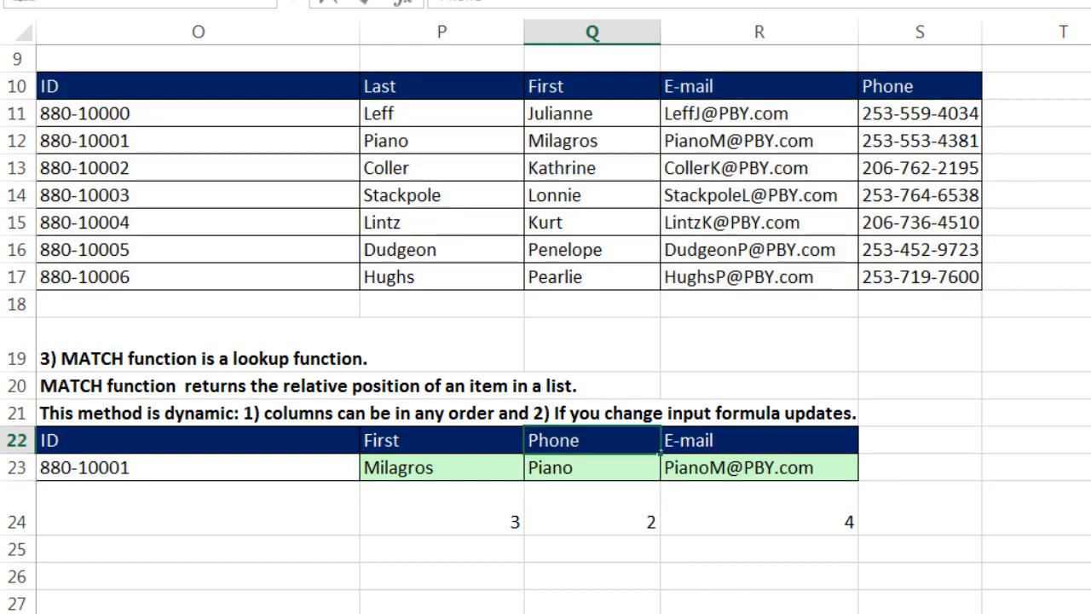
{"action": "key", "text": "ctrl+Return"}
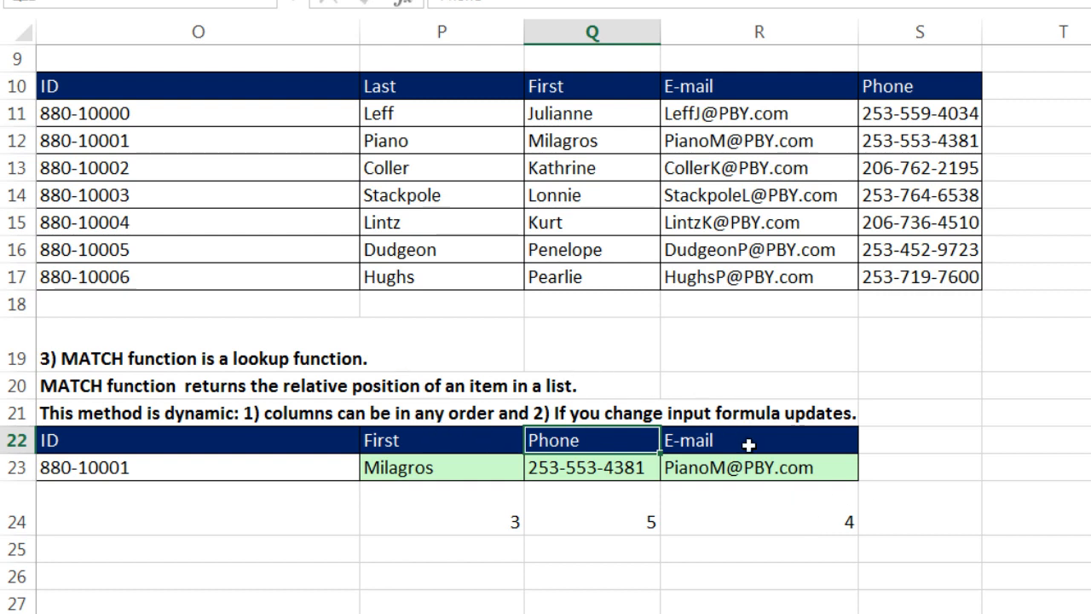
{"action": "double_click", "coordinate": [615, 474]}
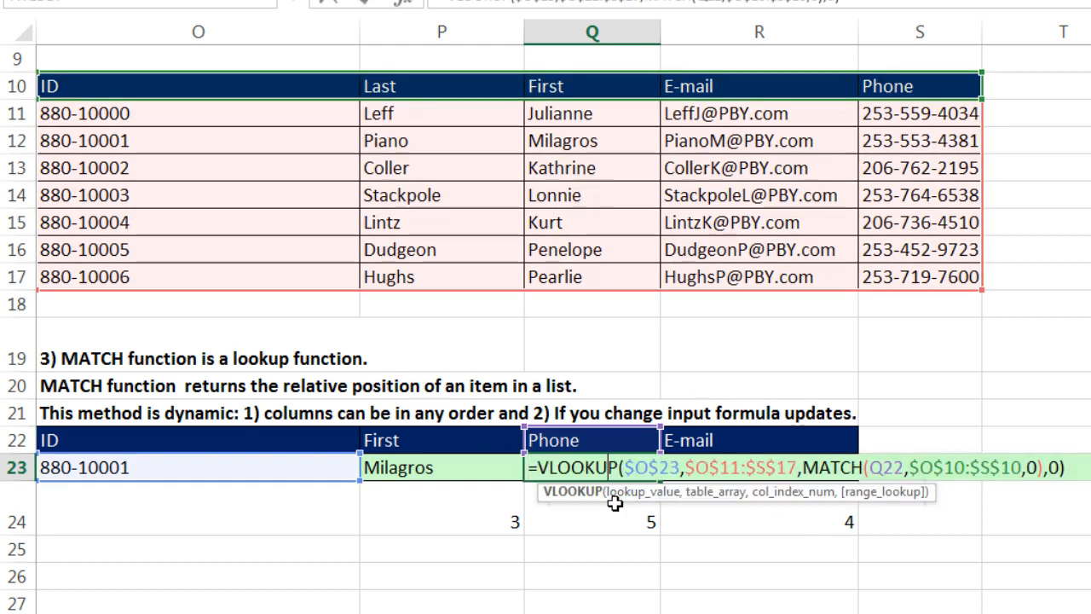
{"action": "key", "text": "Escape"}
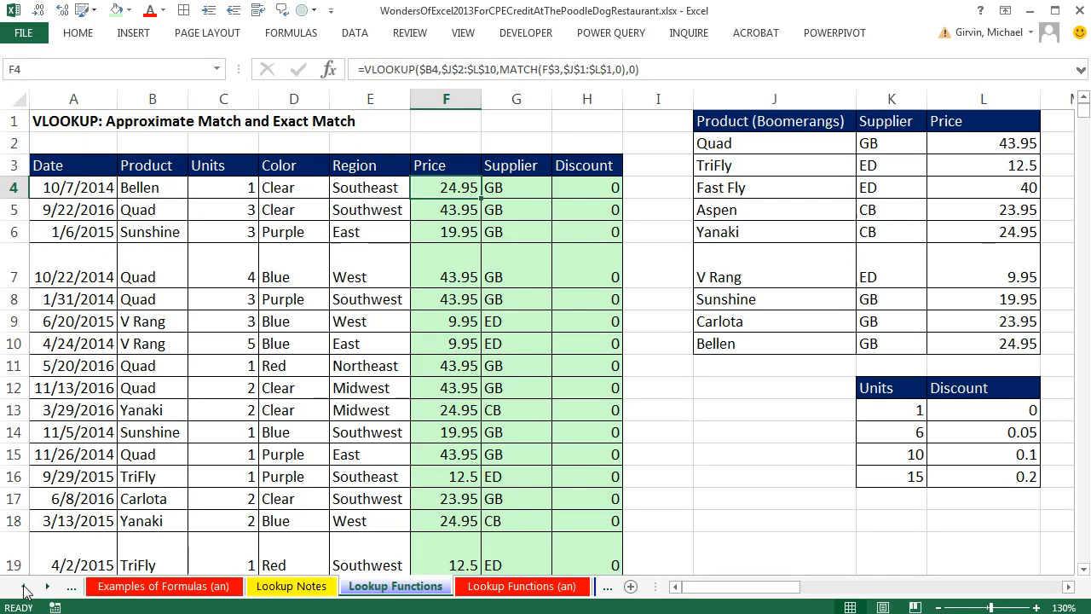
Look at the INDEX notes in column V and preview the Lookup Notes sheet for printing, returning to the Lookup Functions sheet
{"action": "left_click", "coordinate": [1068, 587]}
{"action": "left_click", "coordinate": [1067, 586]}
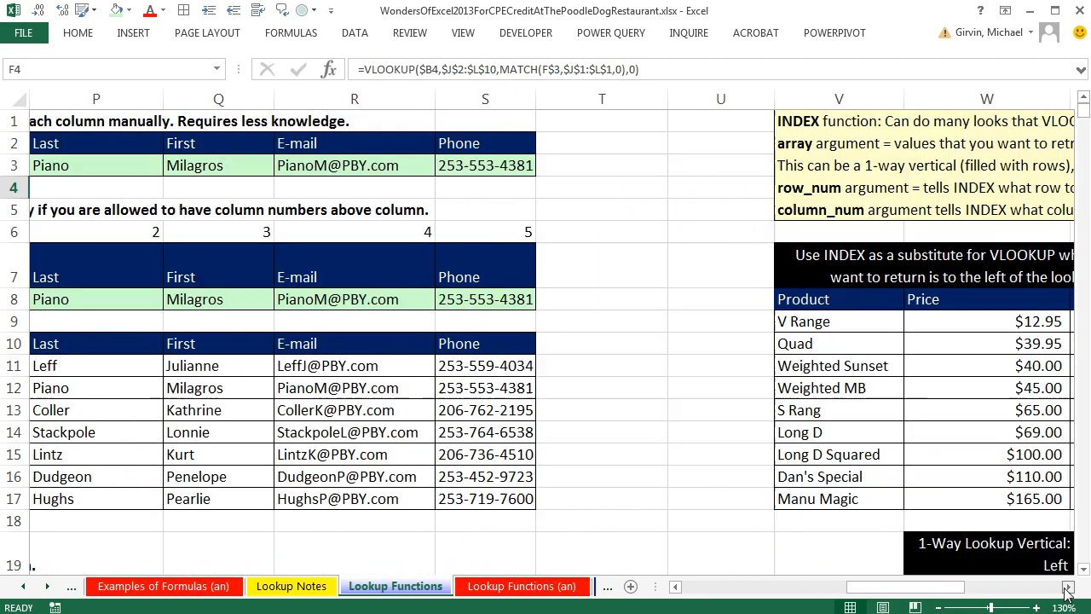
{"action": "left_click", "coordinate": [1067, 587]}
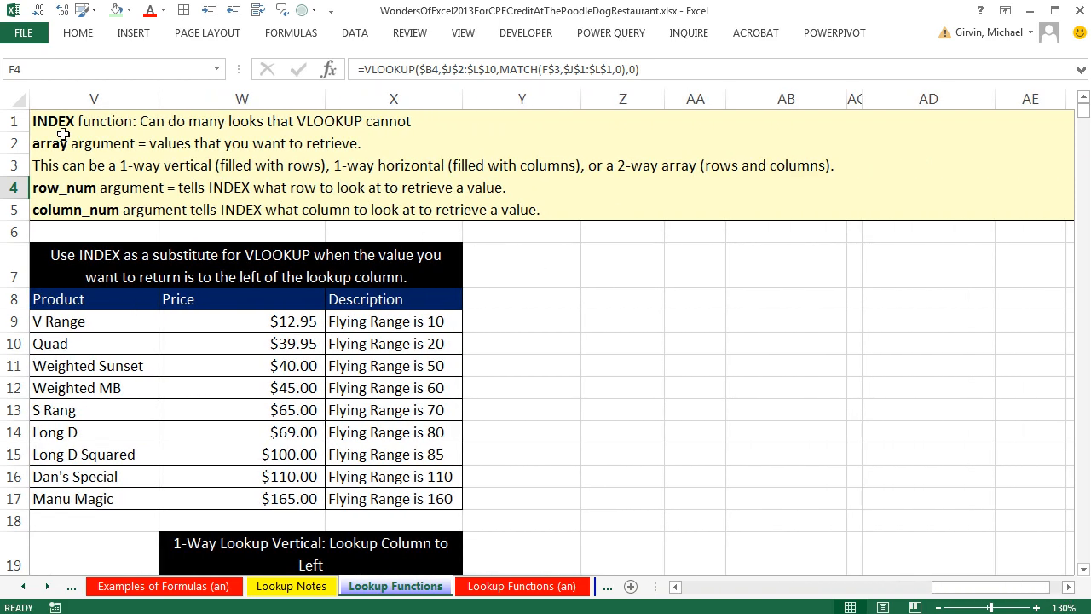
{"action": "left_click", "coordinate": [297, 589]}
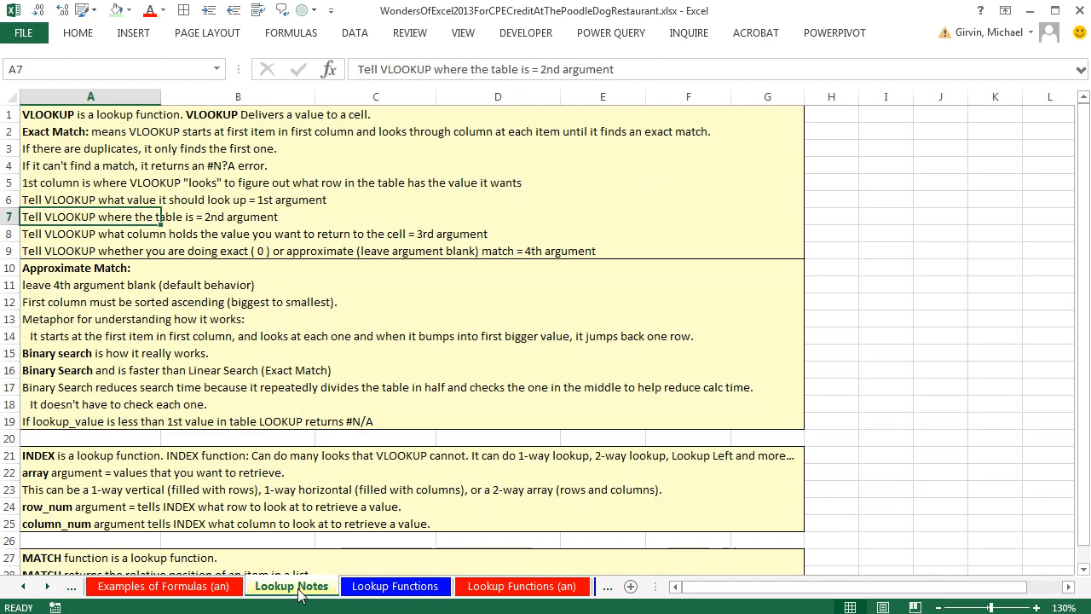
{"action": "key", "text": "ctrl+p"}
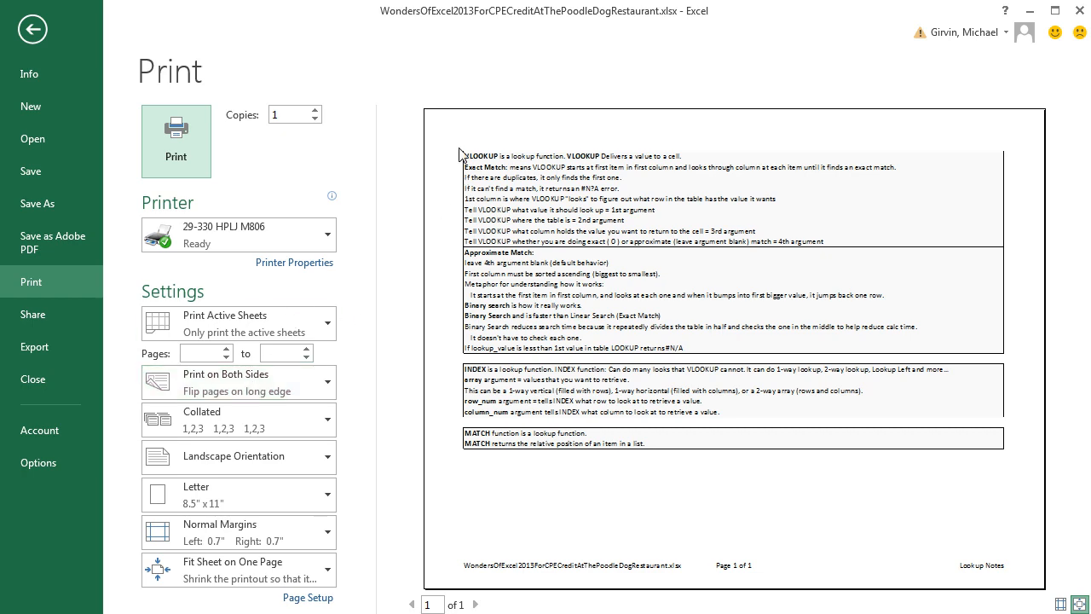
{"action": "key", "text": "Escape"}
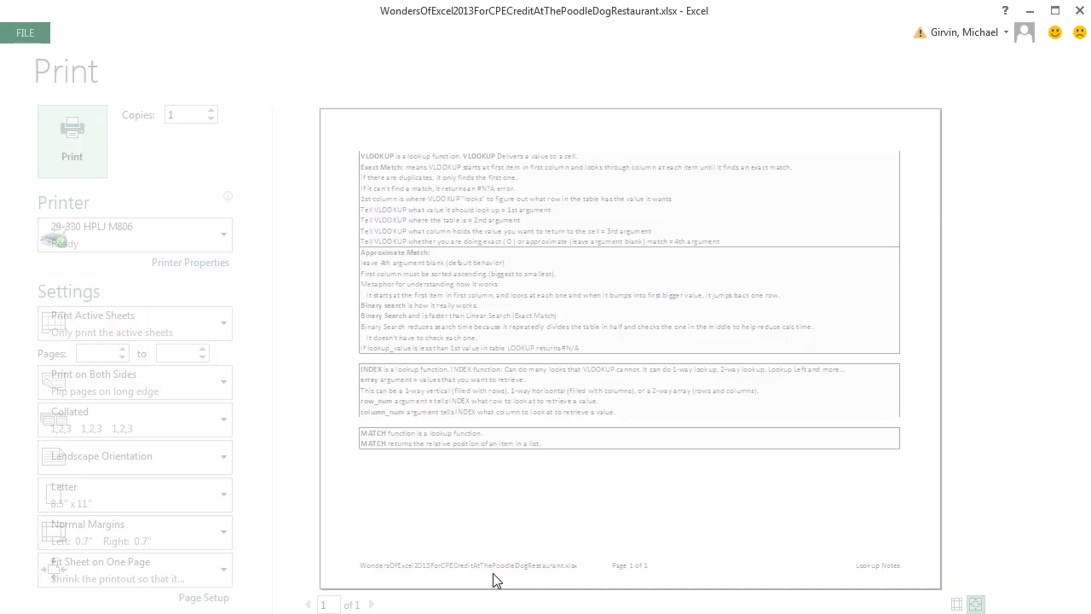
{"action": "left_click", "coordinate": [421, 588]}
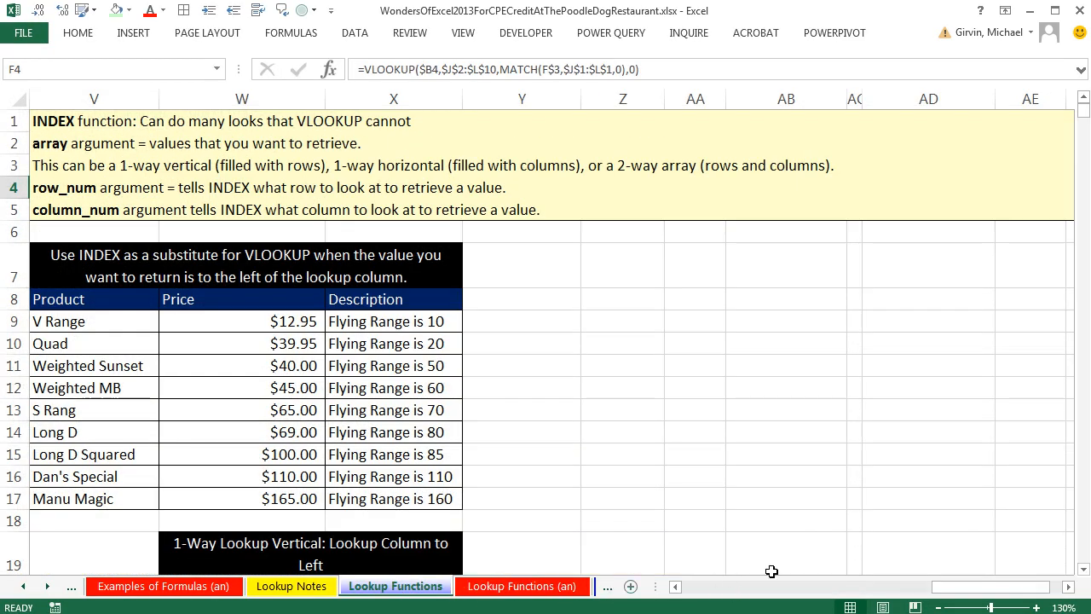
Start an INDEX formula in the Product cell X21 with the product names $V$9:$V$17 as the absolute array
{"action": "scroll", "coordinate": [822, 536], "scroll_direction": "down", "scroll_amount": 2}
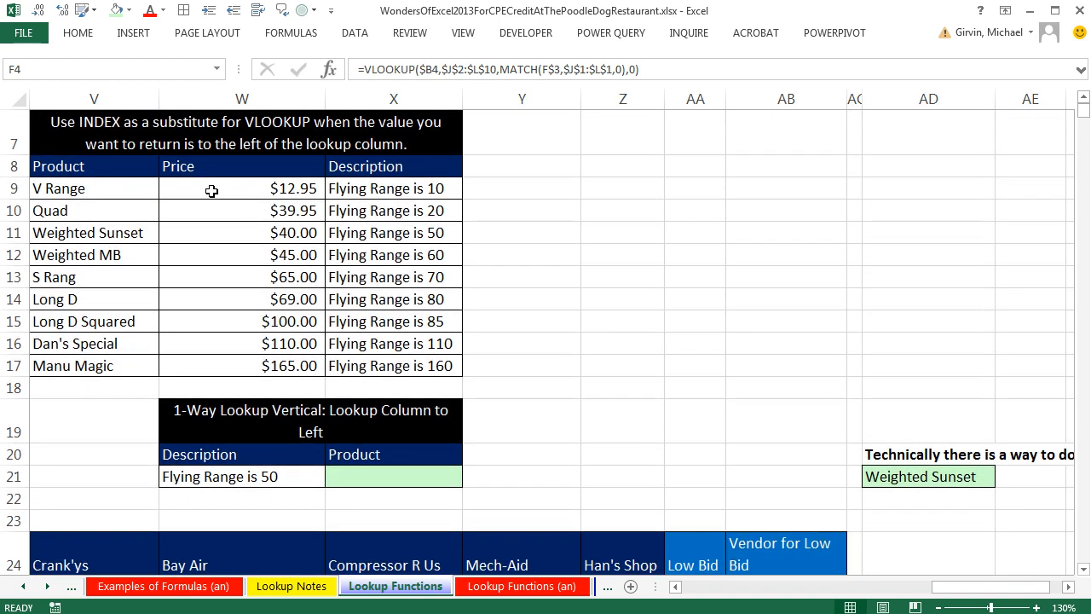
{"action": "left_click", "coordinate": [348, 479]}
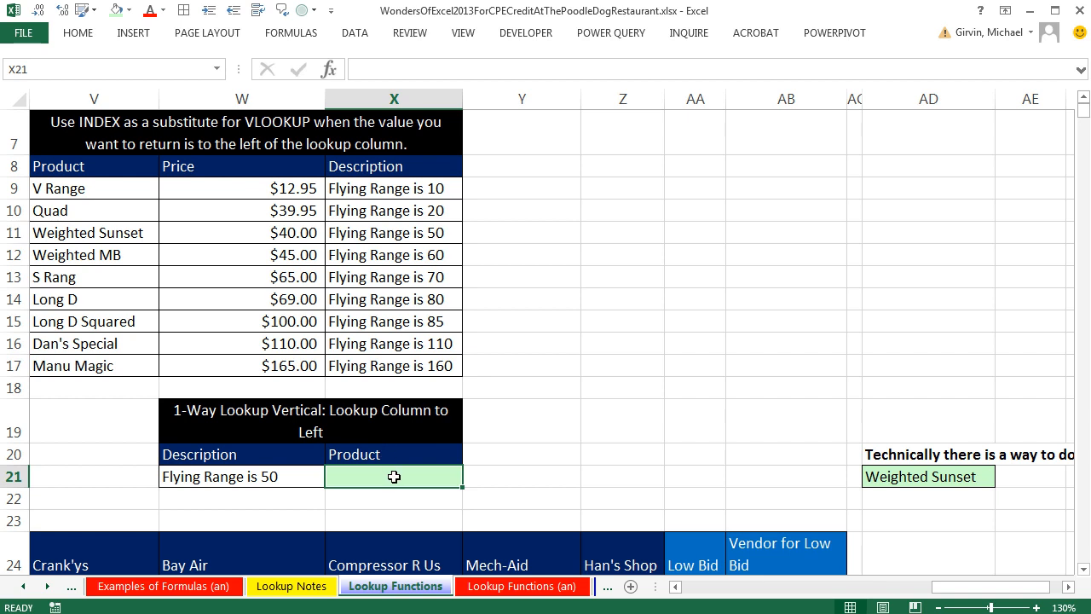
{"action": "left_click_drag", "start_coordinate": [397, 189], "coordinate": [410, 366]}
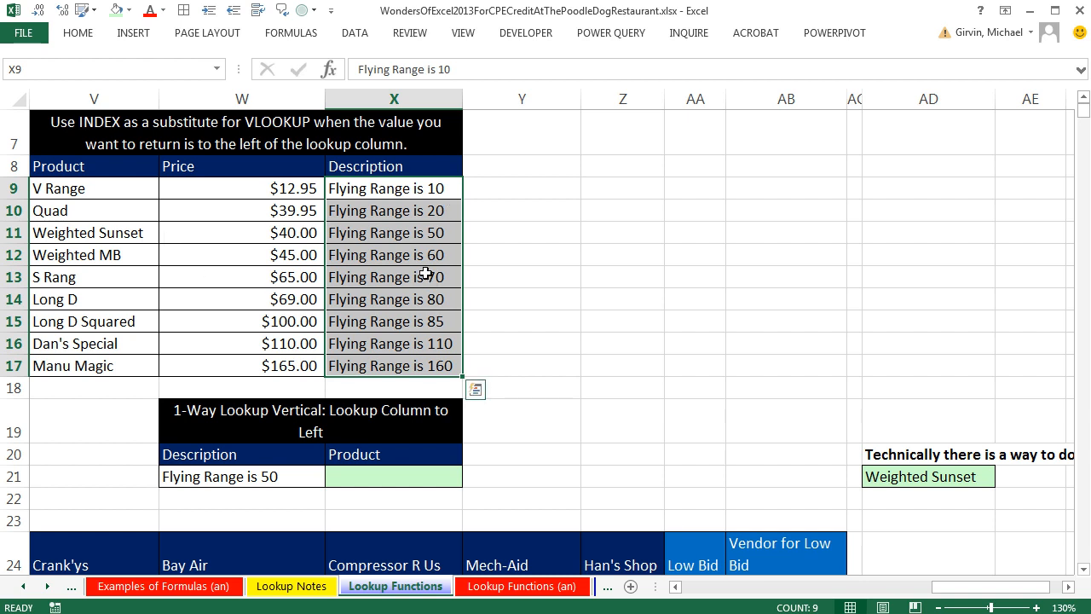
{"action": "left_click", "coordinate": [366, 474]}
{"action": "type", "text": "=i"}
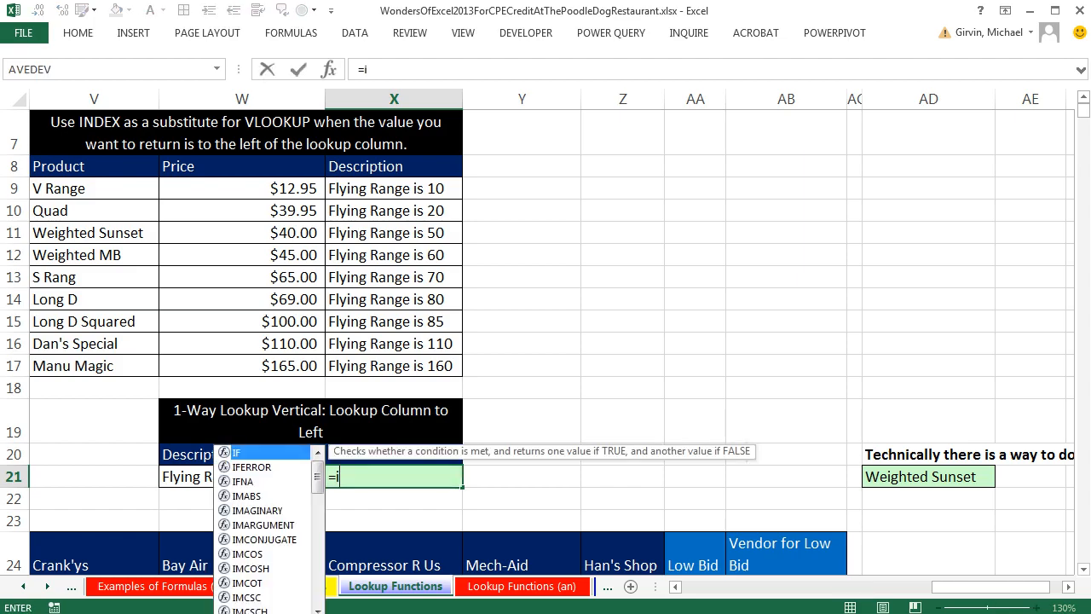
{"action": "type", "text": "n"}
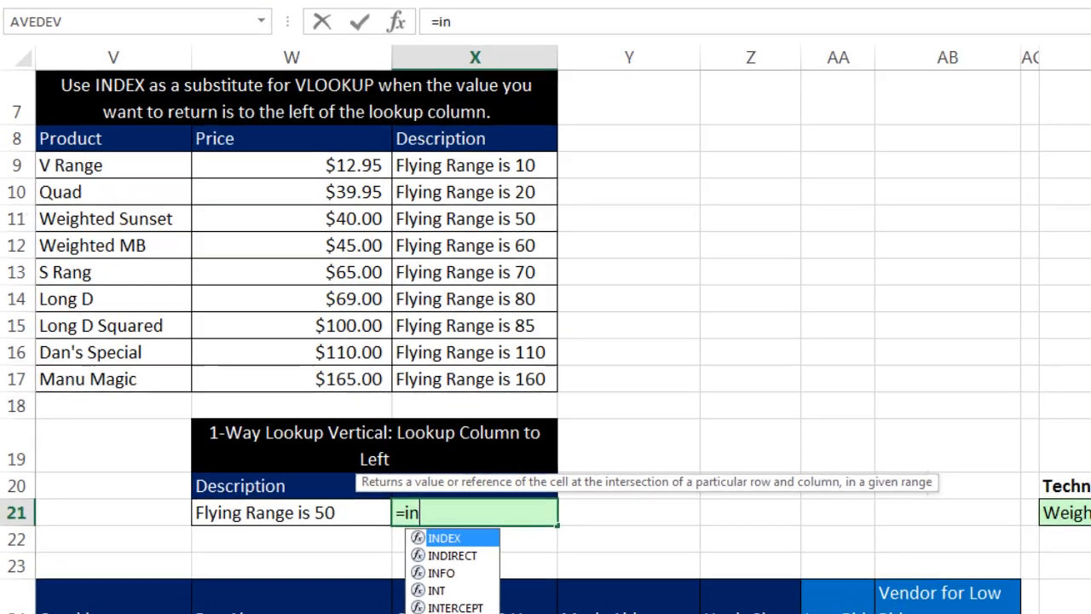
{"action": "key", "text": "Tab"}
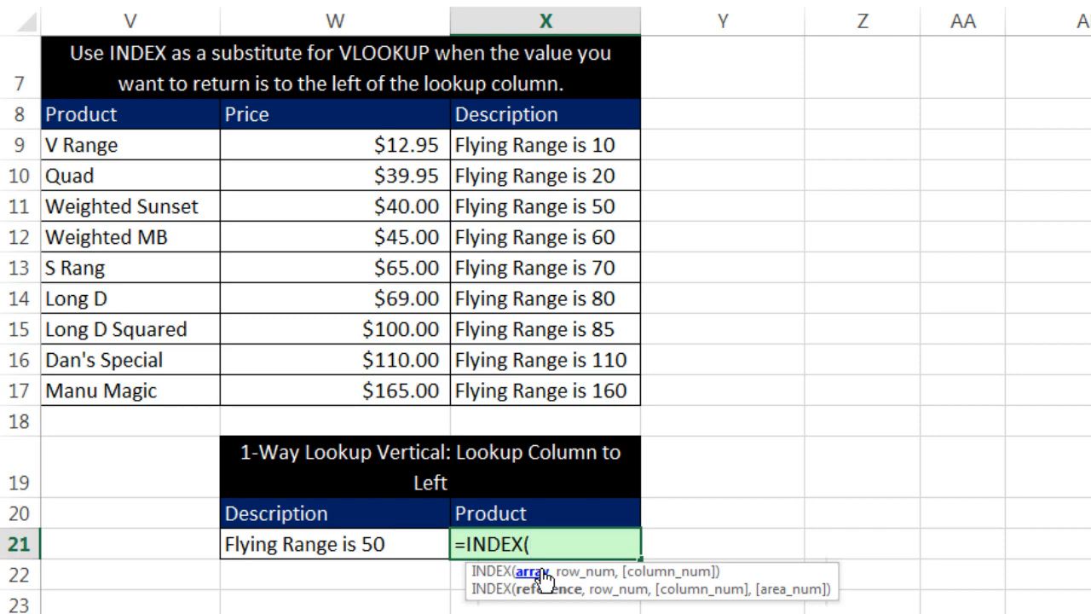
{"action": "left_click_drag", "start_coordinate": [145, 145], "coordinate": [216, 390]}
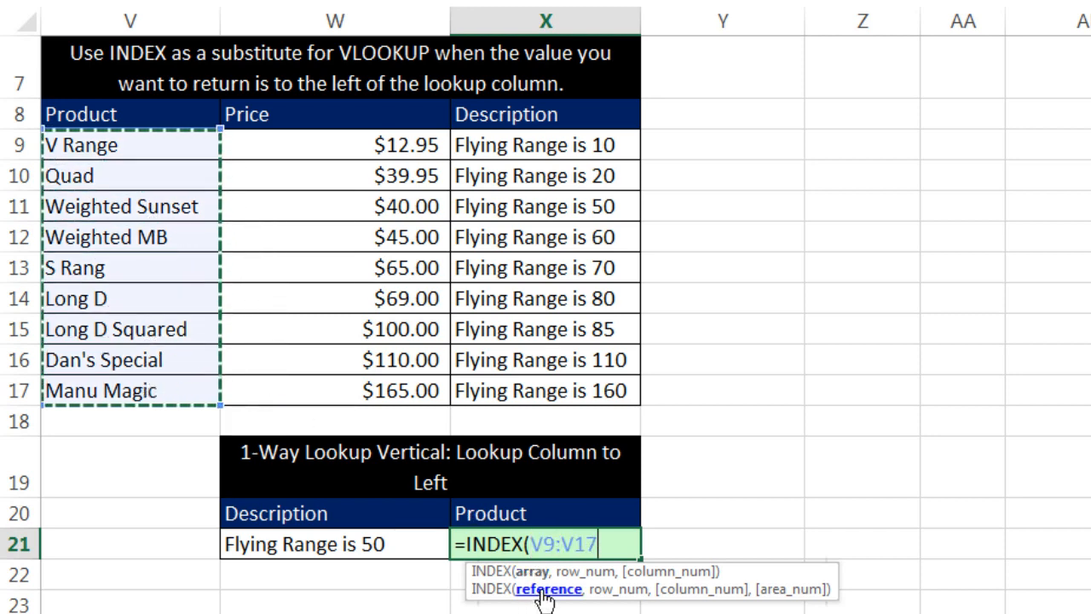
{"action": "key", "text": "F4"}
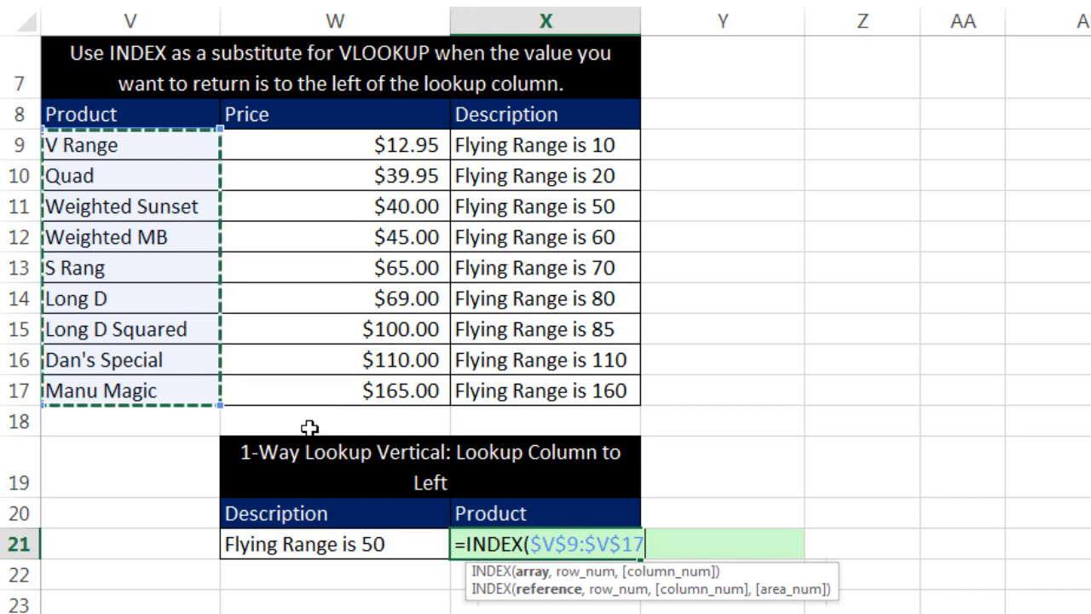
Add a nested MATCH as the INDEX row number in X21, looking up W21 in the descriptions X9:X17 with exact match 0
{"action": "type", "text": ","}
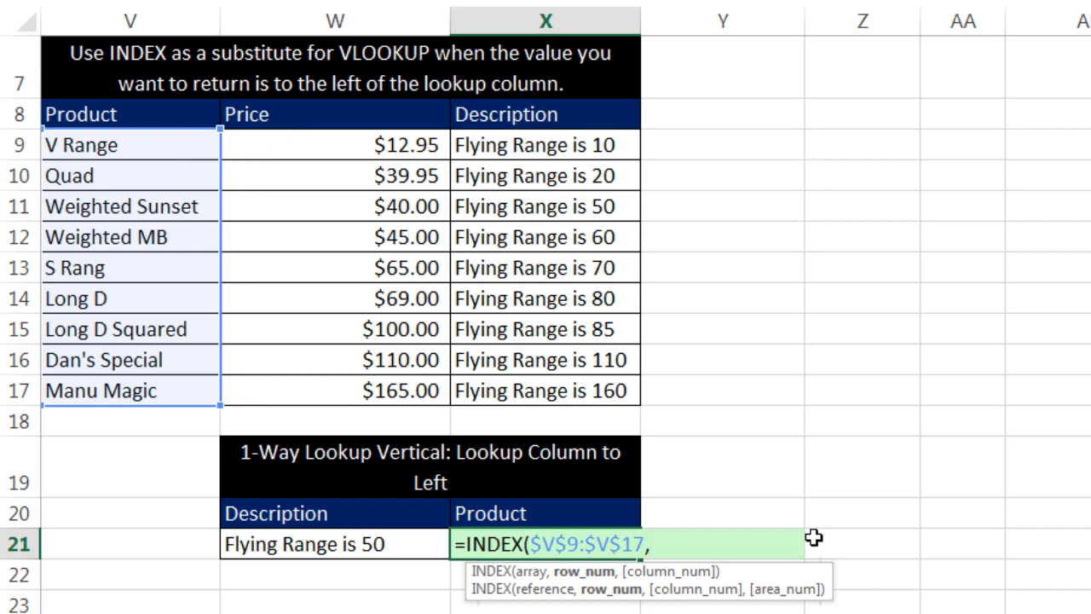
{"action": "type", "text": "ma"}
{"action": "key", "text": "Tab"}
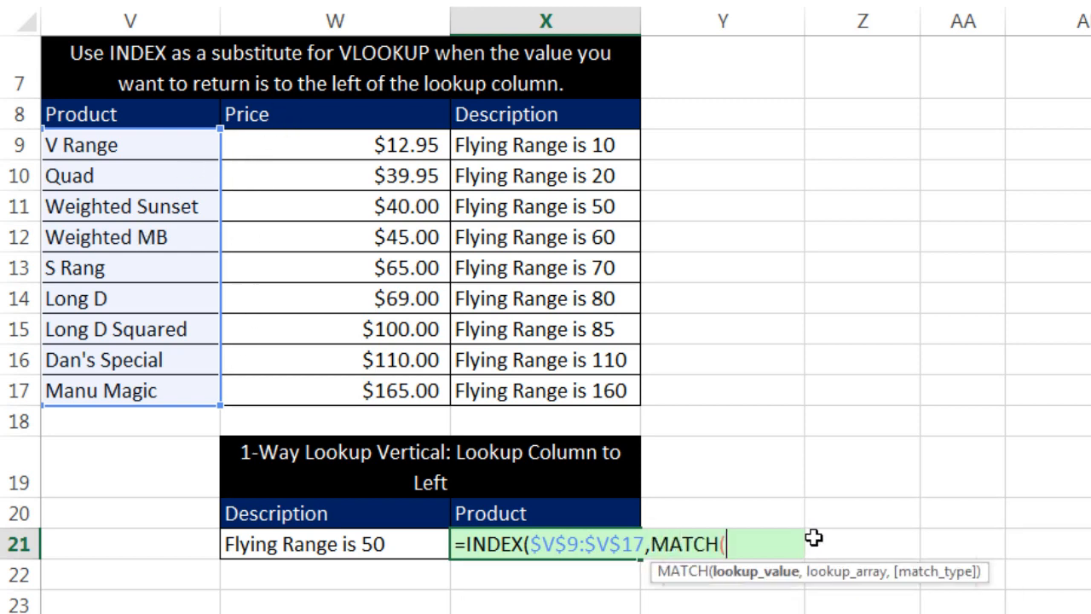
{"action": "left_click", "coordinate": [355, 551]}
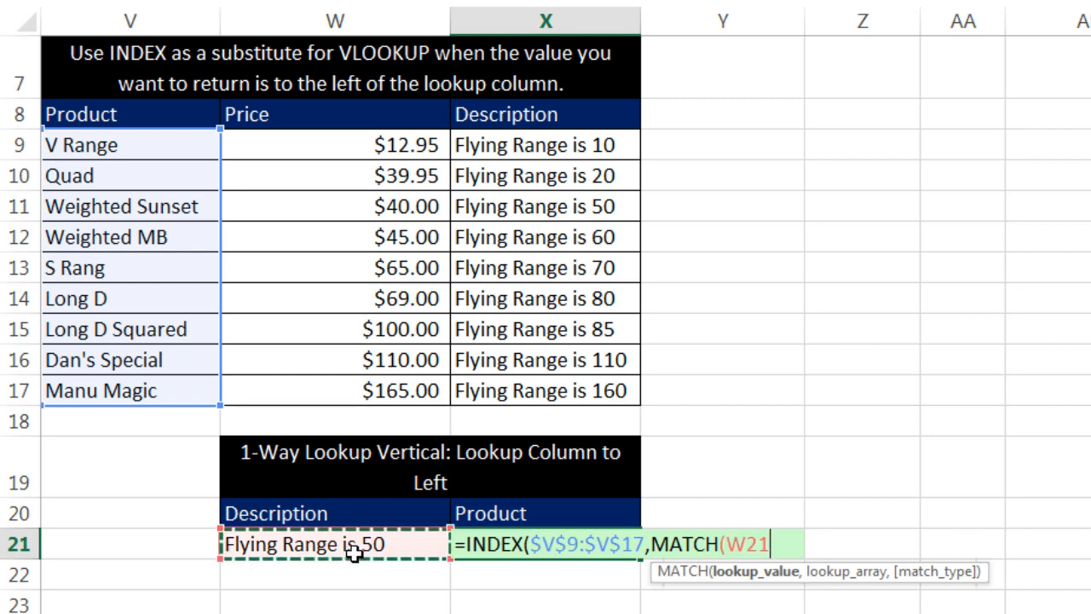
{"action": "type", "text": ","}
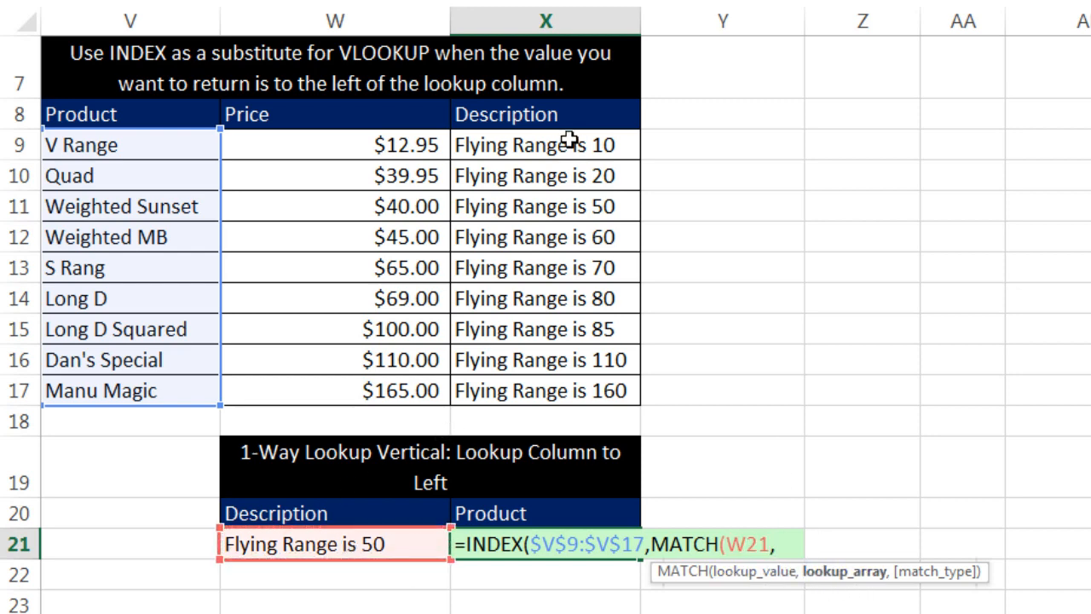
{"action": "left_click_drag", "start_coordinate": [567, 146], "coordinate": [631, 391]}
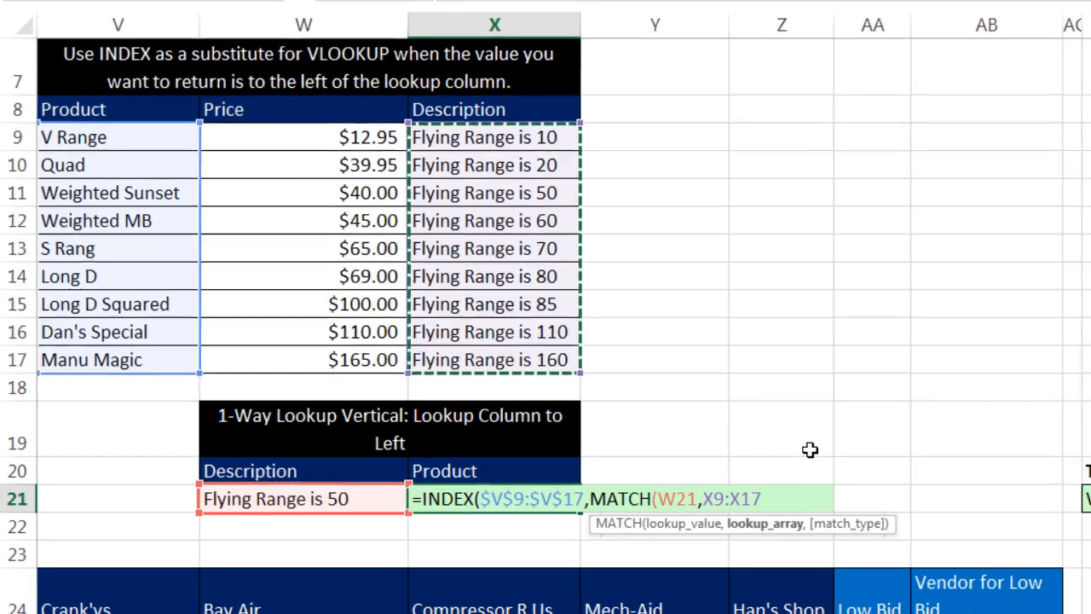
{"action": "type", "text": ","}
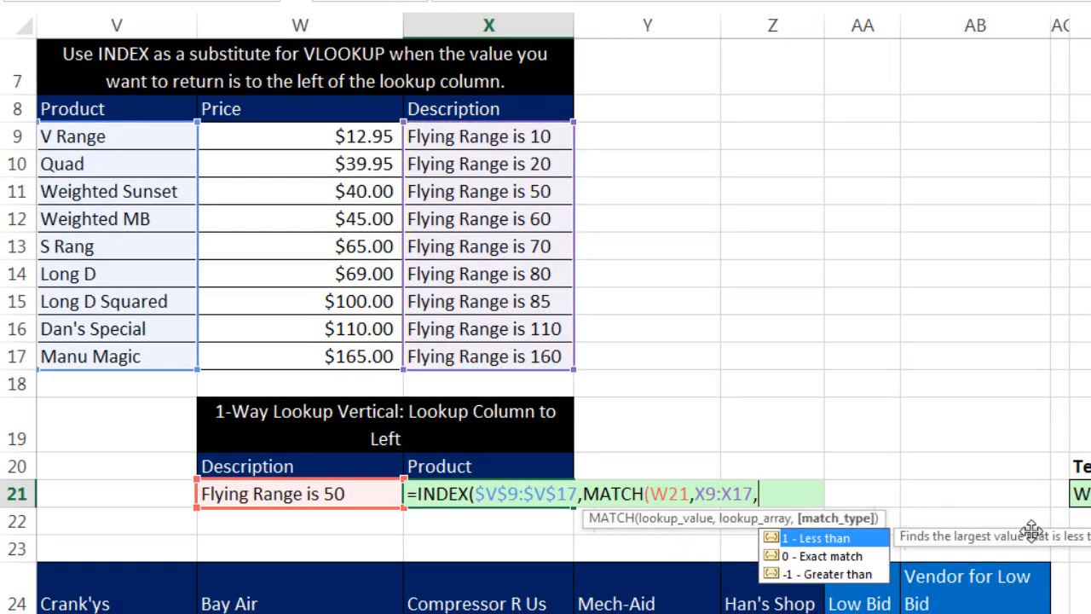
{"action": "type", "text": "0)"}
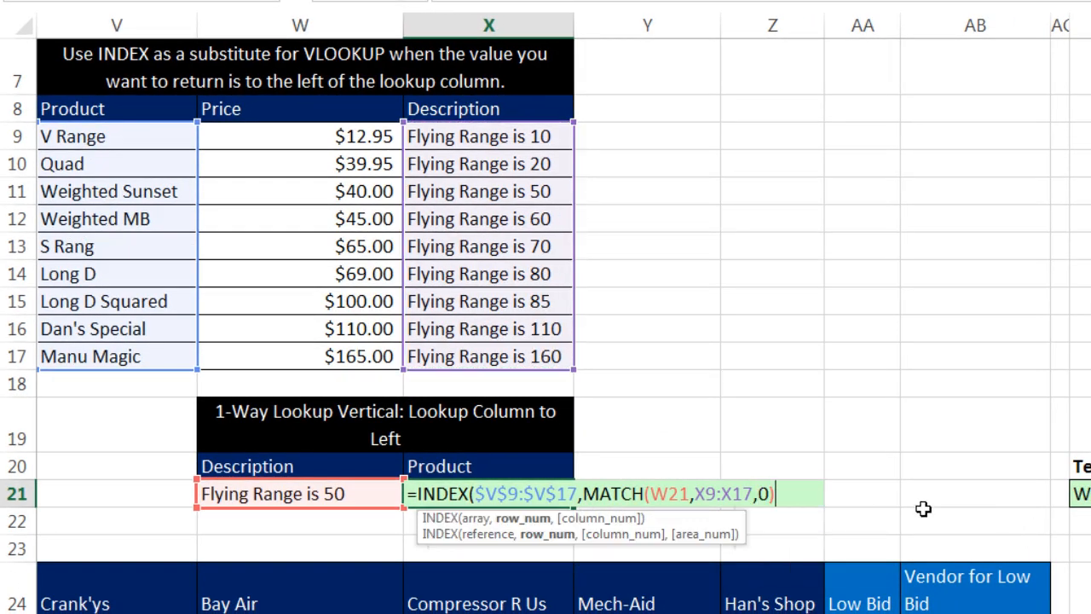
Close the X21 INDEX formula, changing its array to the relative reference V9:V17, and enter it
{"action": "left_click", "coordinate": [523, 519]}
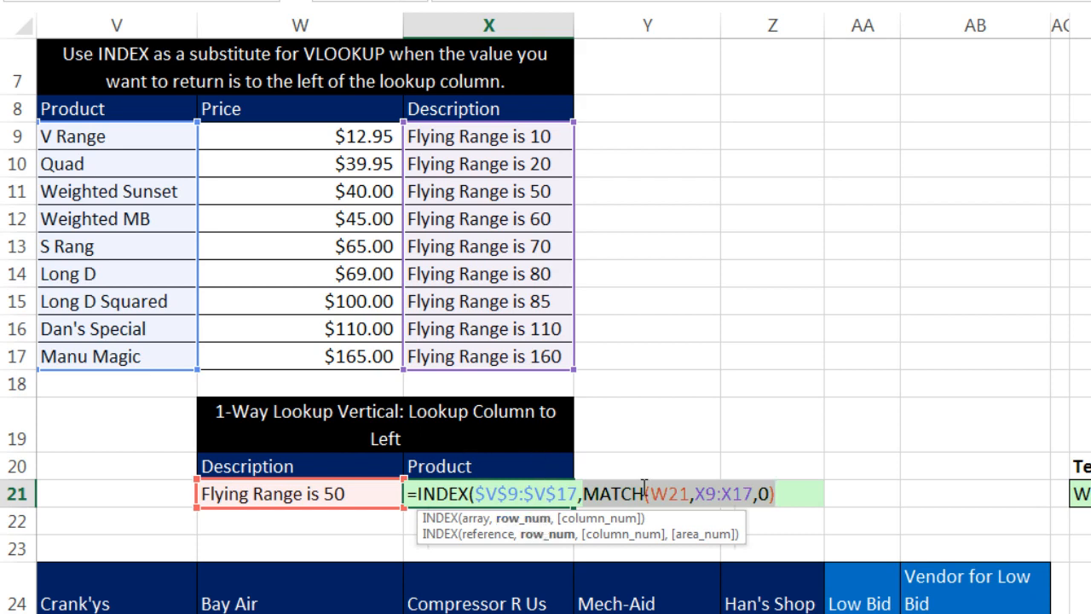
{"action": "left_click", "coordinate": [805, 491]}
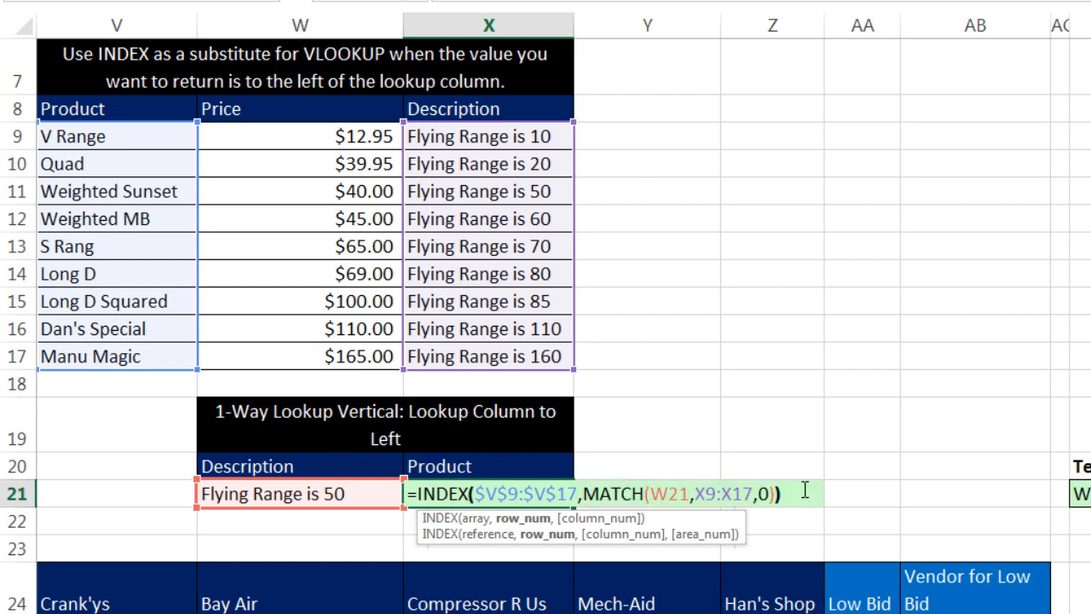
{"action": "left_click", "coordinate": [518, 495]}
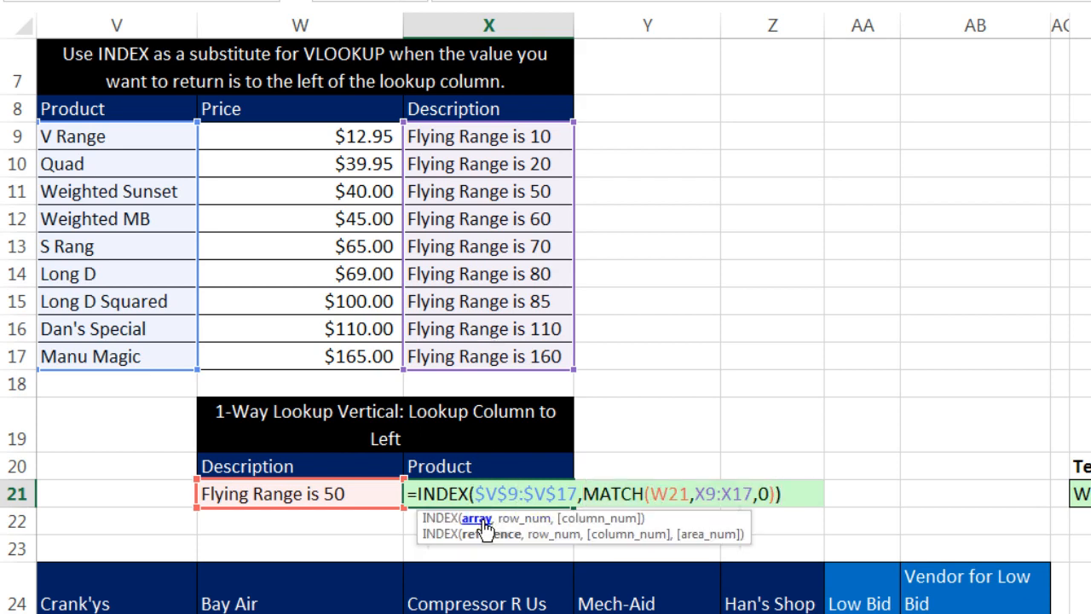
{"action": "left_click", "coordinate": [484, 523]}
{"action": "key", "text": "F4"}
{"action": "key", "text": "F4"}
{"action": "key", "text": "F4"}
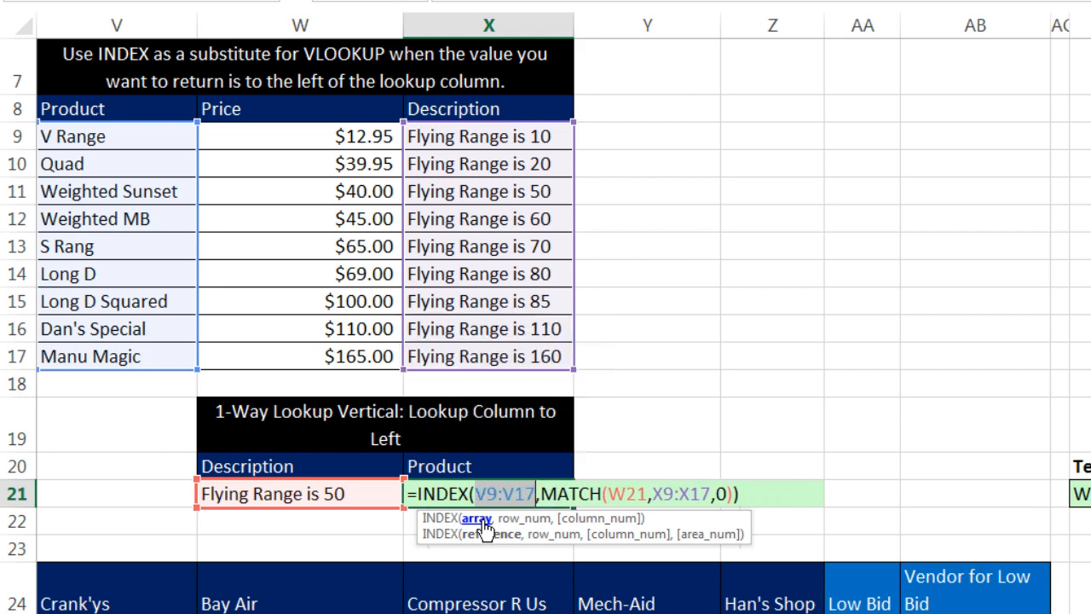
{"action": "key", "text": "ctrl+Return"}
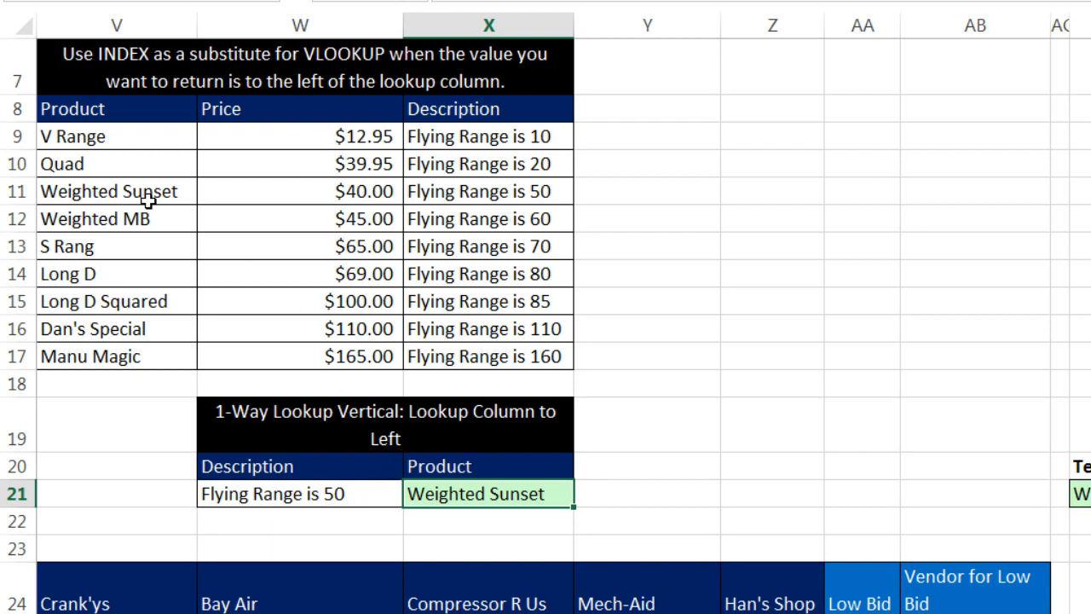
Test the lookup by setting W21 to Flying Range is 20 and Flying Range is 110, and review the X21 formula
{"action": "left_click", "coordinate": [344, 492]}
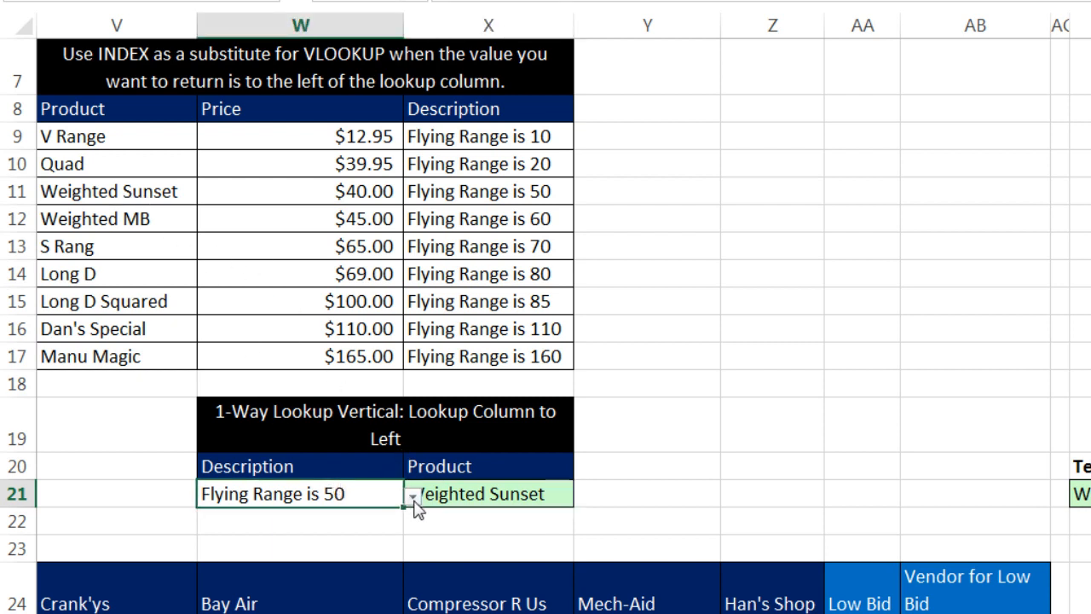
{"action": "left_click", "coordinate": [412, 496]}
{"action": "left_click", "coordinate": [282, 518]}
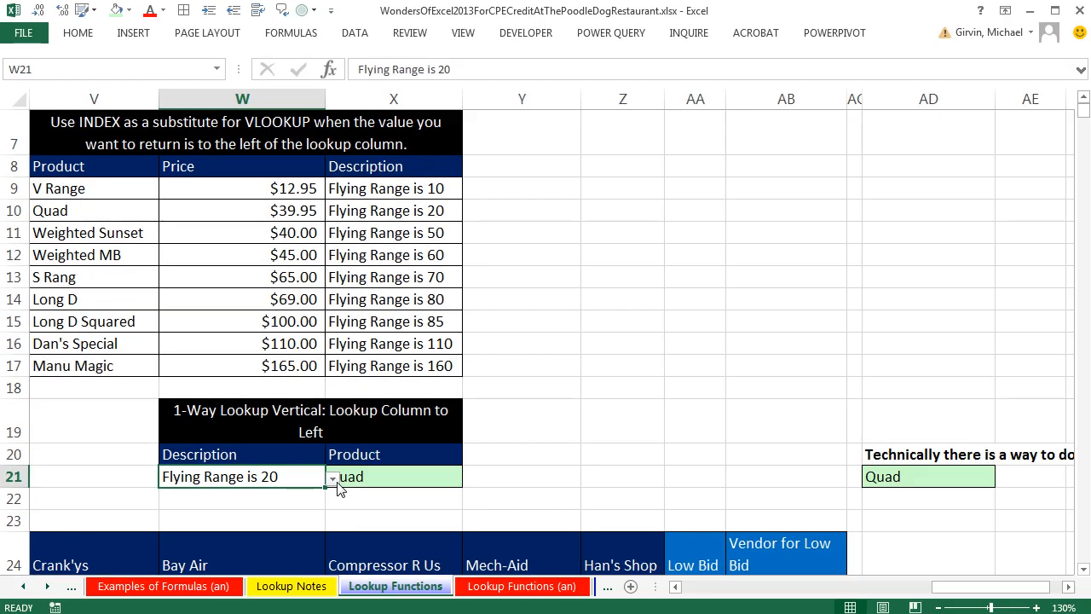
{"action": "left_click", "coordinate": [411, 495]}
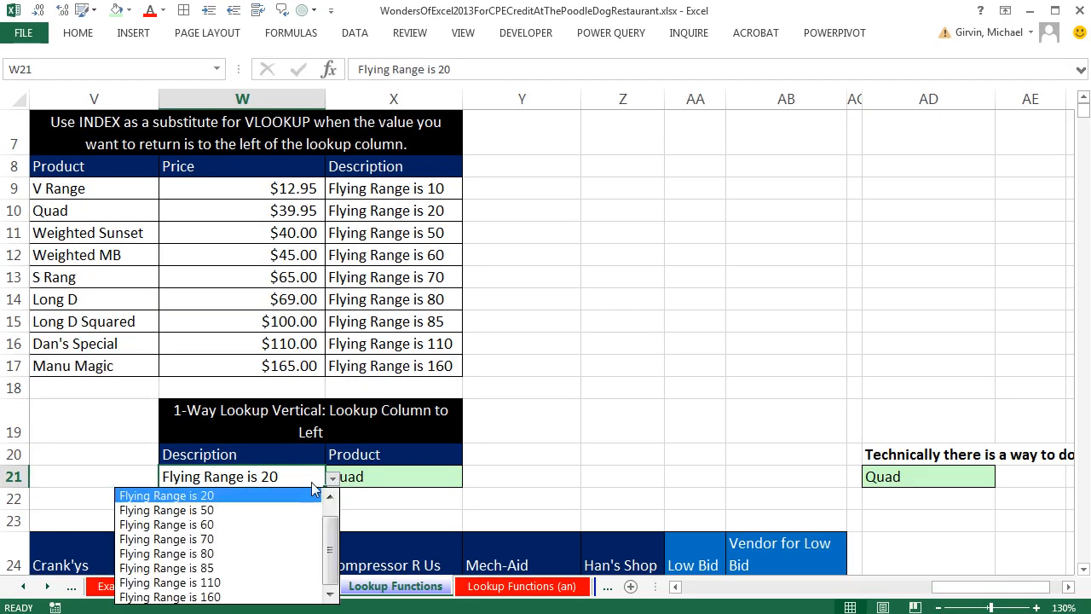
{"action": "left_click", "coordinate": [227, 583]}
{"action": "left_click", "coordinate": [602, 453]}
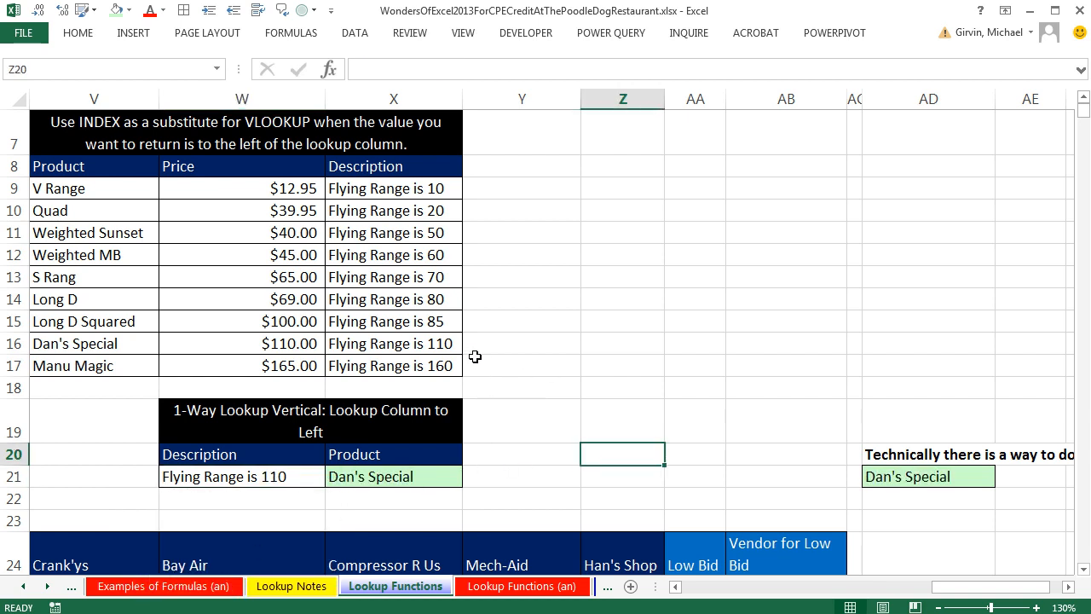
{"action": "double_click", "coordinate": [416, 478]}
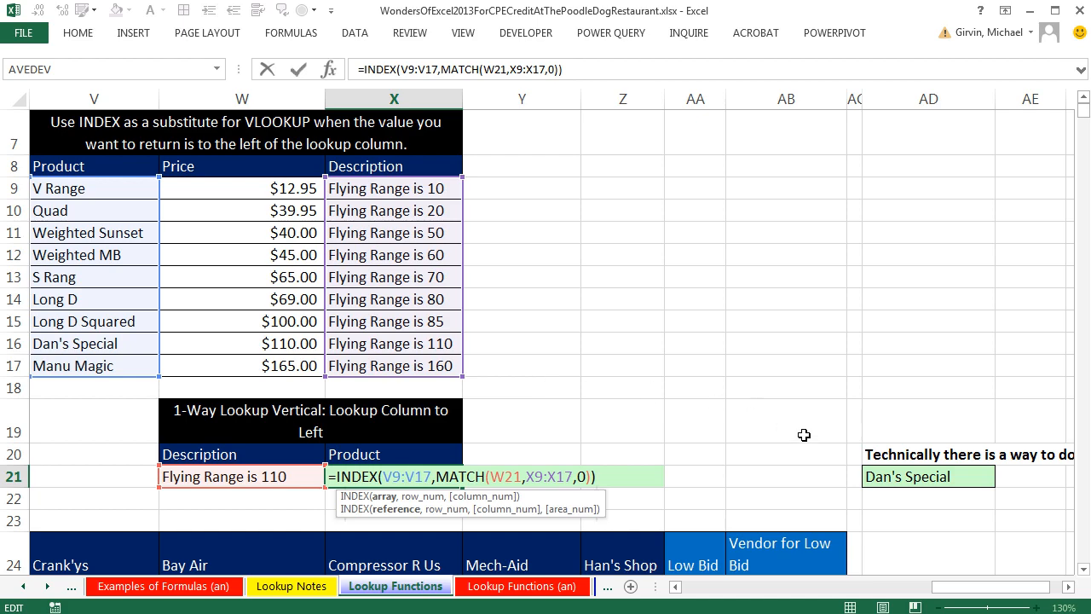
{"action": "key", "text": "ctrl+Return"}
Examine the vendor bid table starting at row 24, including the row 25 bids and the Low Bid MIN formula in AA30
{"action": "scroll", "coordinate": [795, 430], "scroll_direction": "down", "scroll_amount": 1}
{"action": "scroll", "coordinate": [795, 430], "scroll_direction": "down", "scroll_amount": 4}
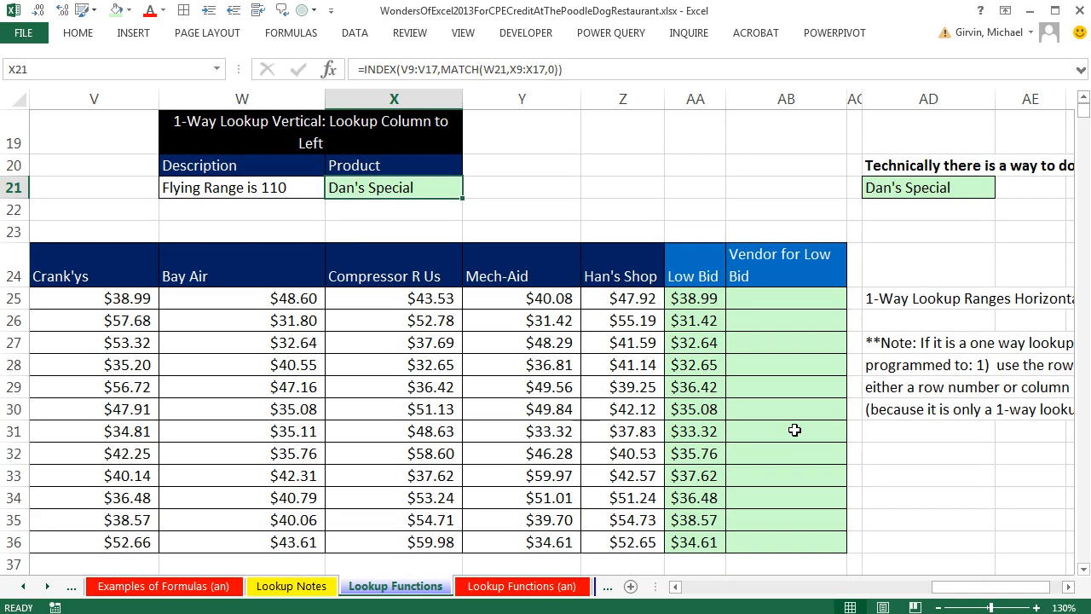
{"action": "scroll", "coordinate": [768, 255], "scroll_direction": "down", "scroll_amount": 2}
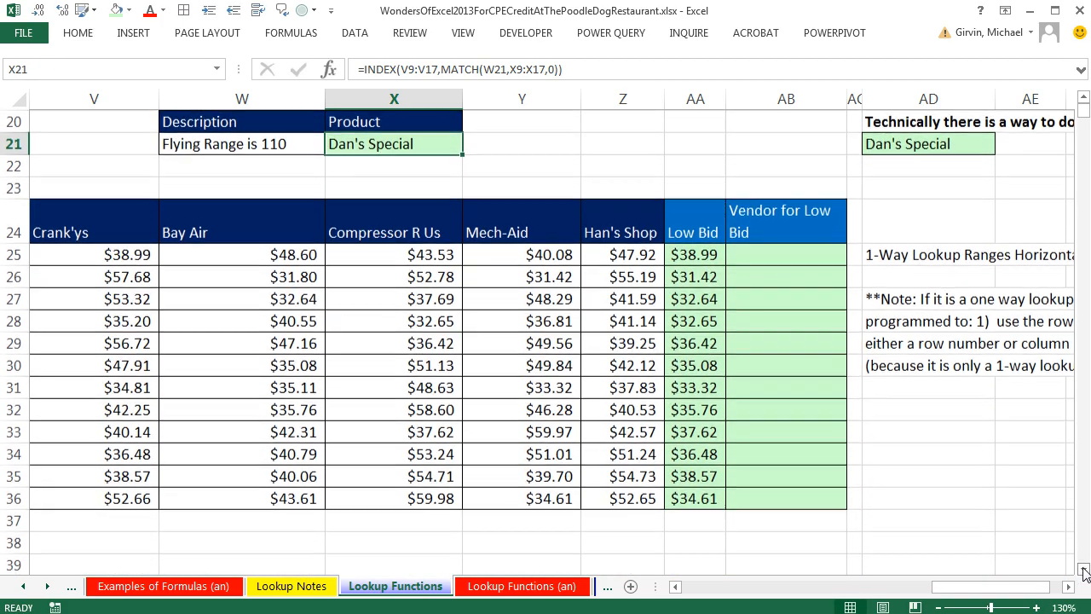
{"action": "left_click", "coordinate": [760, 188]}
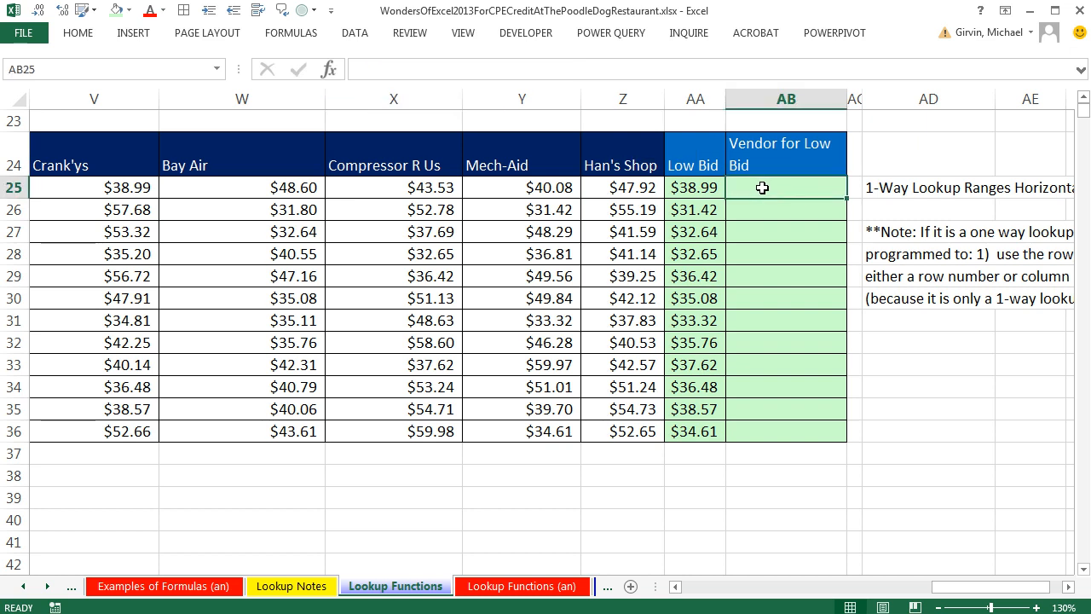
{"action": "left_click_drag", "start_coordinate": [111, 188], "coordinate": [606, 186]}
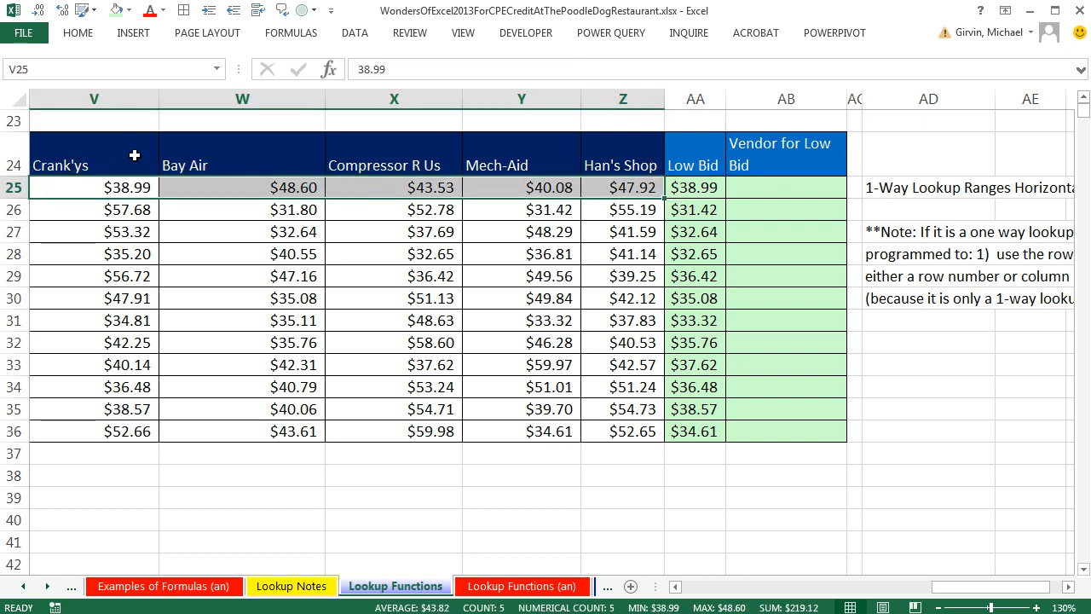
{"action": "left_click", "coordinate": [779, 300]}
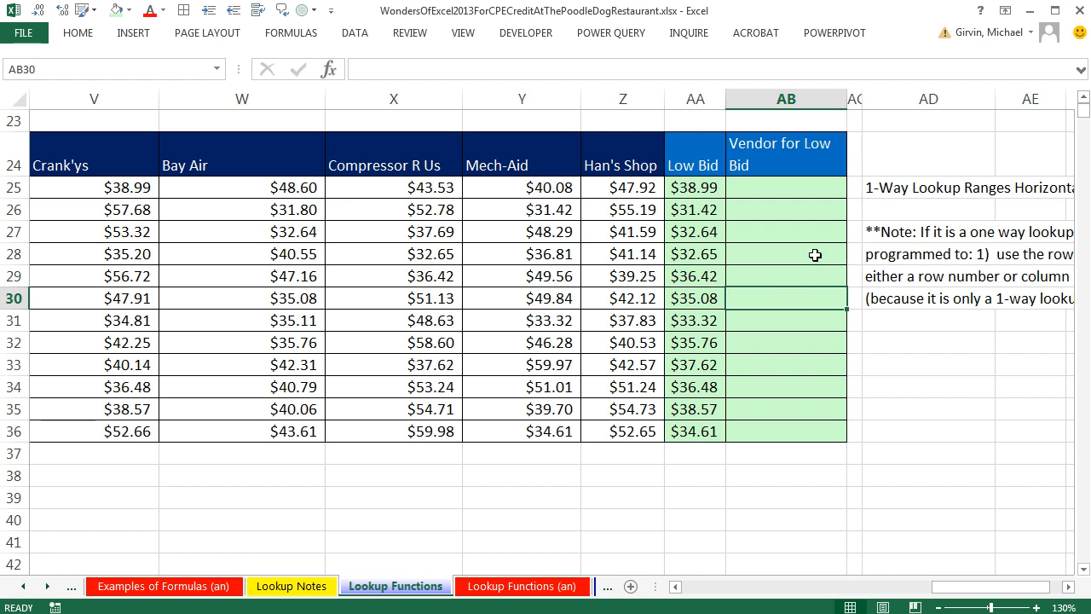
{"action": "left_click", "coordinate": [686, 299]}
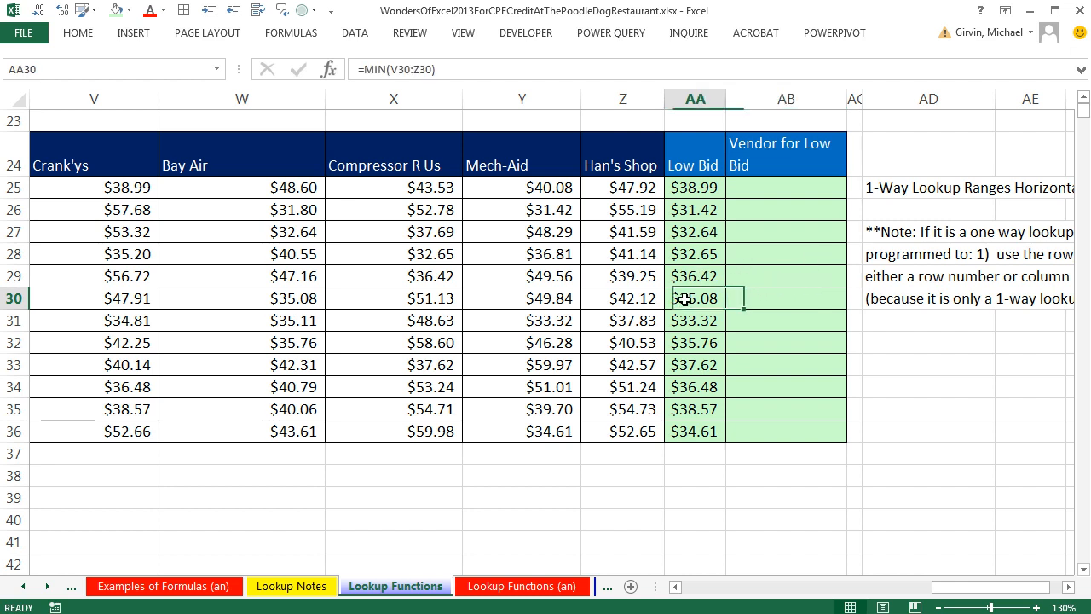
{"action": "double_click", "coordinate": [692, 299]}
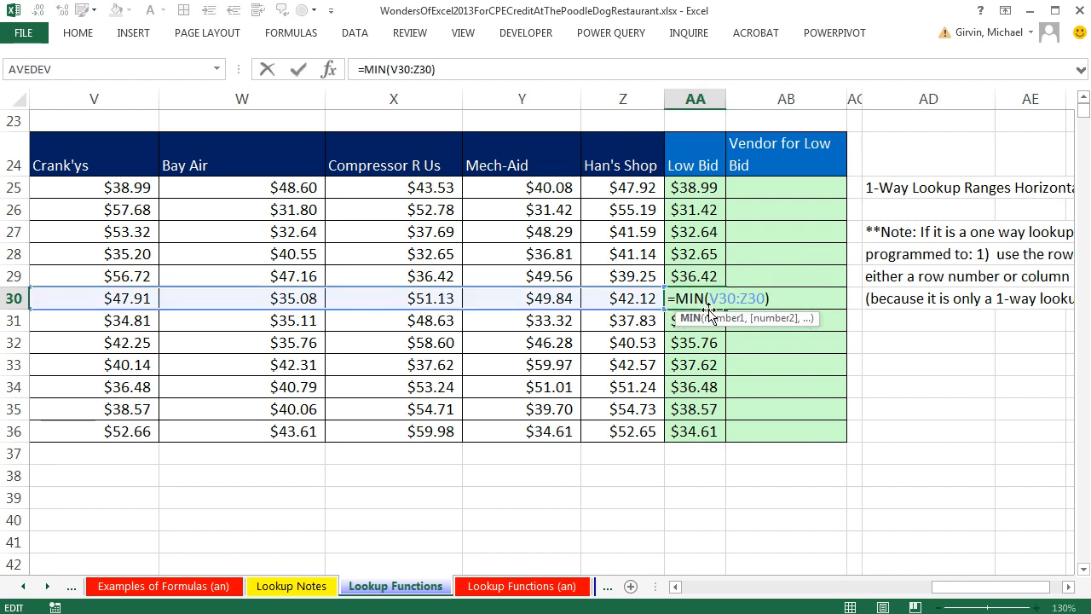
{"action": "left_click_drag", "start_coordinate": [613, 298], "coordinate": [94, 297]}
{"action": "left_click", "coordinate": [305, 300]}
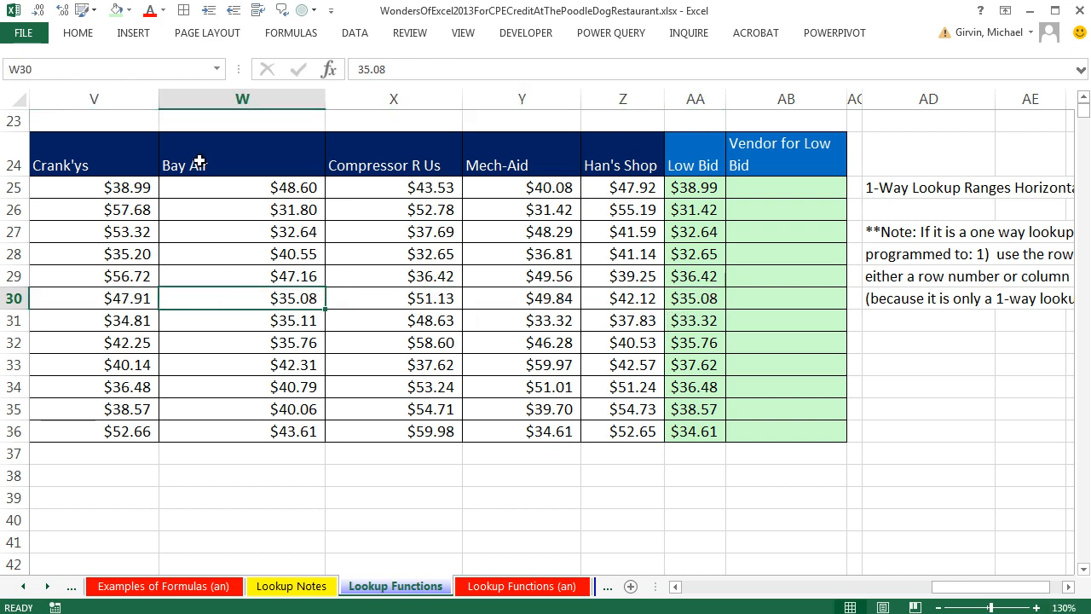
Compare the low bids with the vendor bids in rows 31, 27 and 30, and examine the vendor names in row 24
{"action": "left_click", "coordinate": [791, 303]}
{"action": "left_click", "coordinate": [789, 320]}
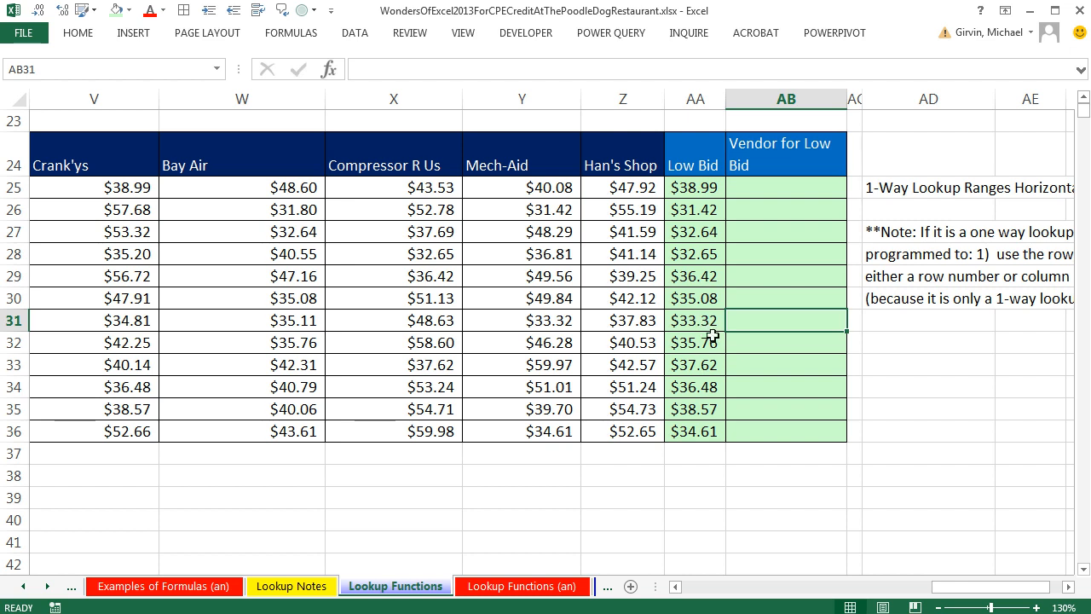
{"action": "left_click", "coordinate": [539, 324]}
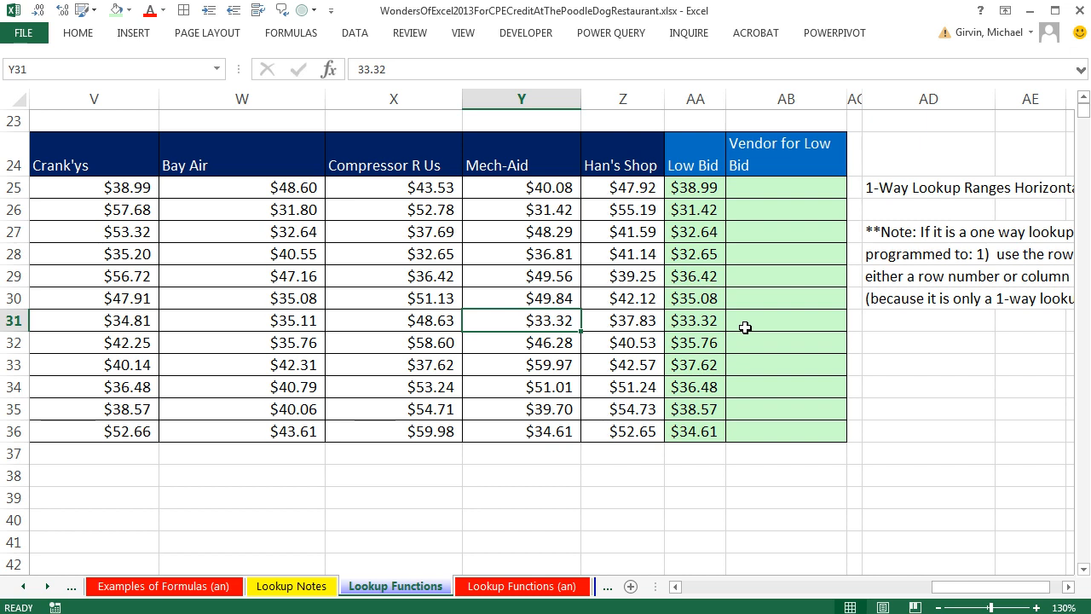
{"action": "left_click", "coordinate": [755, 188]}
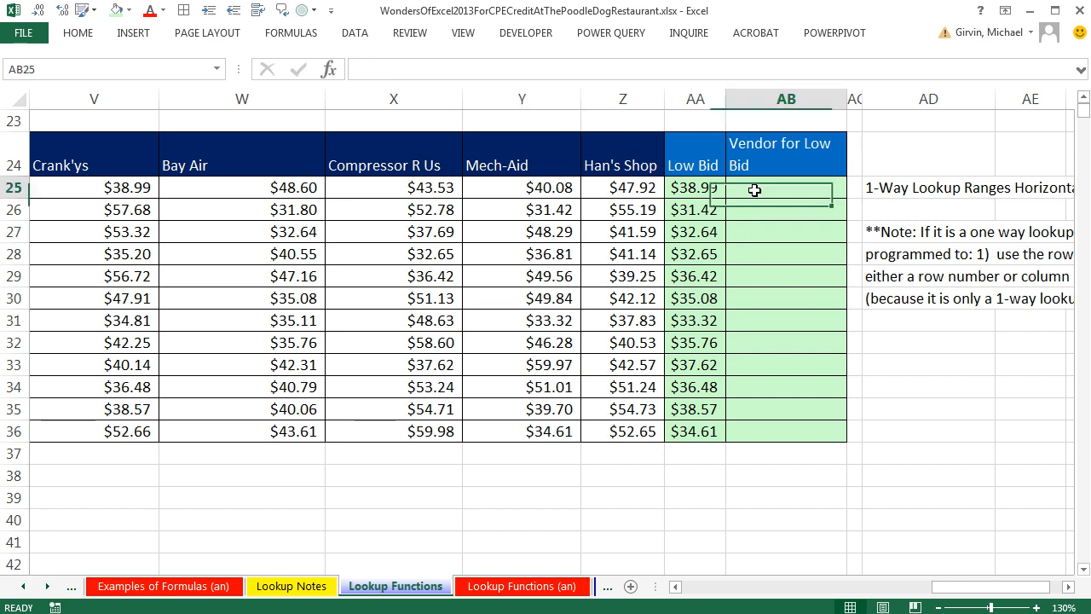
{"action": "left_click", "coordinate": [760, 209]}
{"action": "left_click", "coordinate": [757, 235]}
{"action": "left_click_drag", "start_coordinate": [624, 233], "coordinate": [77, 237]}
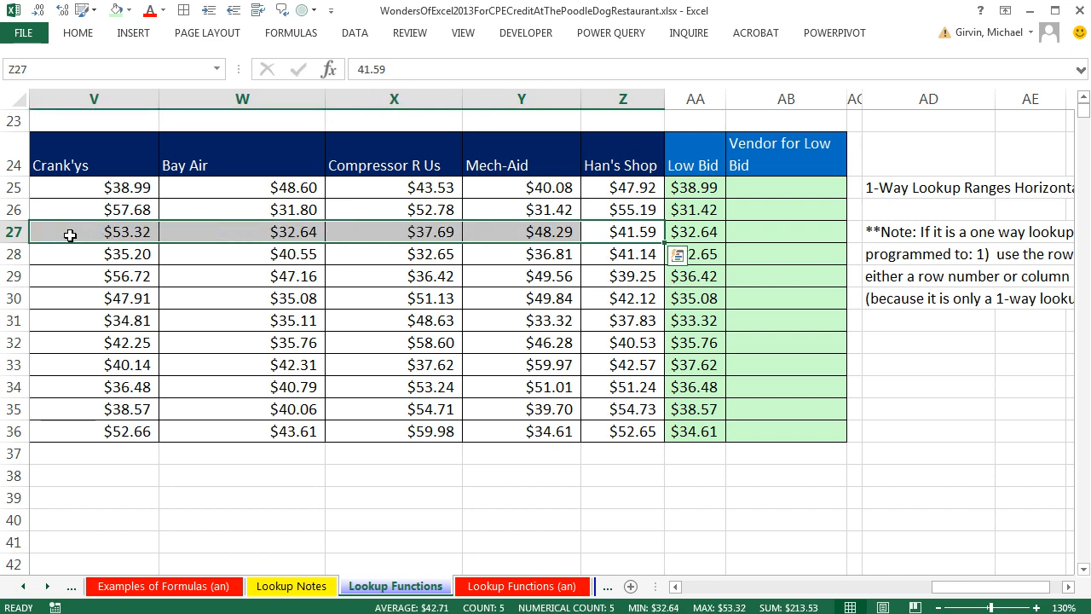
{"action": "left_click", "coordinate": [755, 295]}
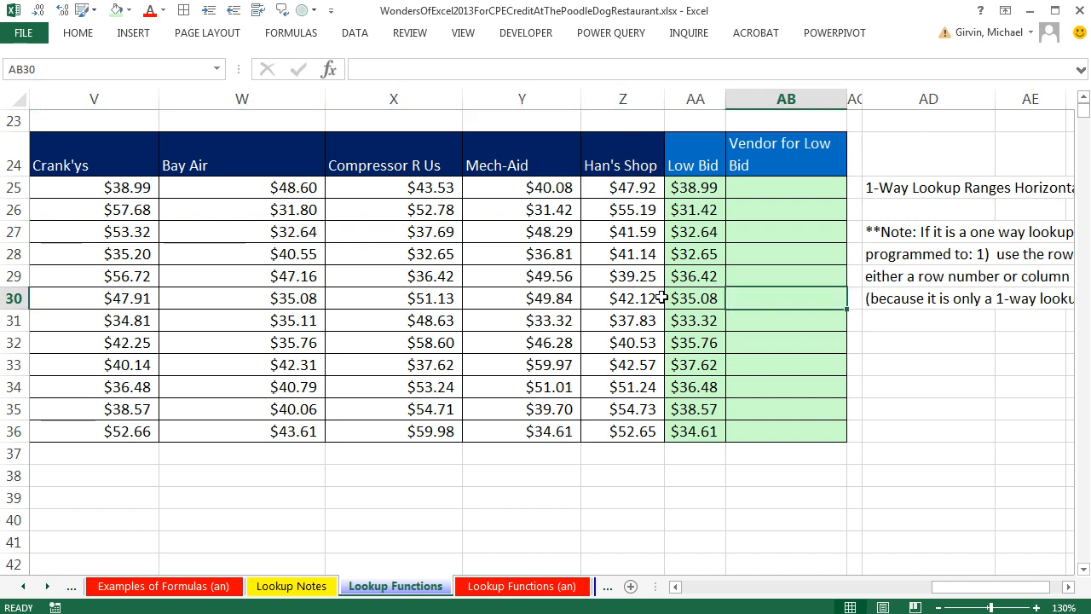
{"action": "left_click_drag", "start_coordinate": [662, 298], "coordinate": [102, 305]}
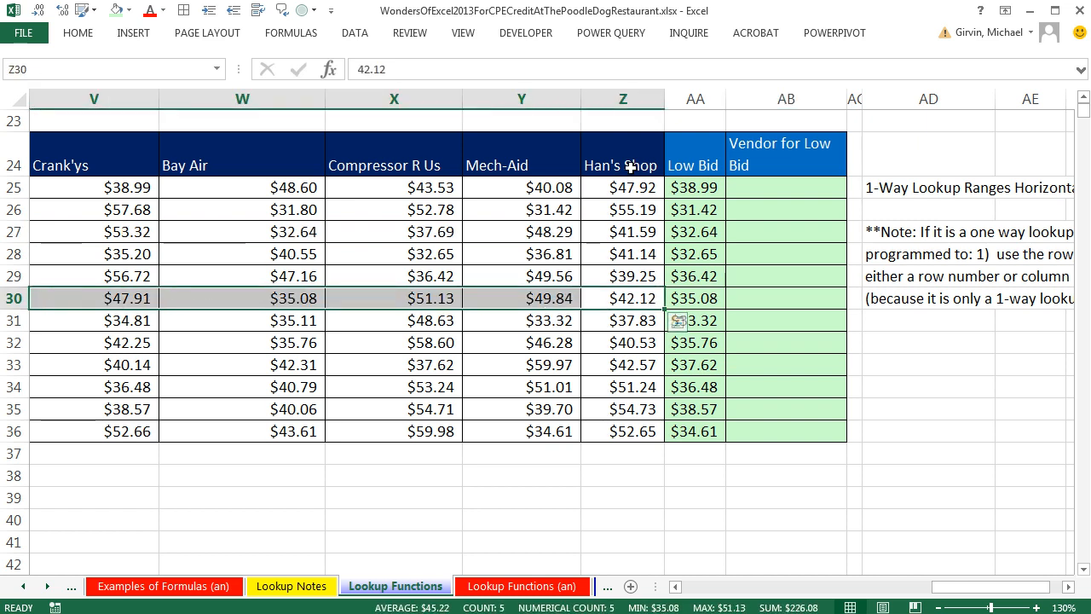
{"action": "left_click_drag", "start_coordinate": [632, 166], "coordinate": [85, 152]}
Start an INDEX formula in AB25 using the vendor names in $V$24:$Z$24 as the absolute array
{"action": "left_click", "coordinate": [772, 188]}
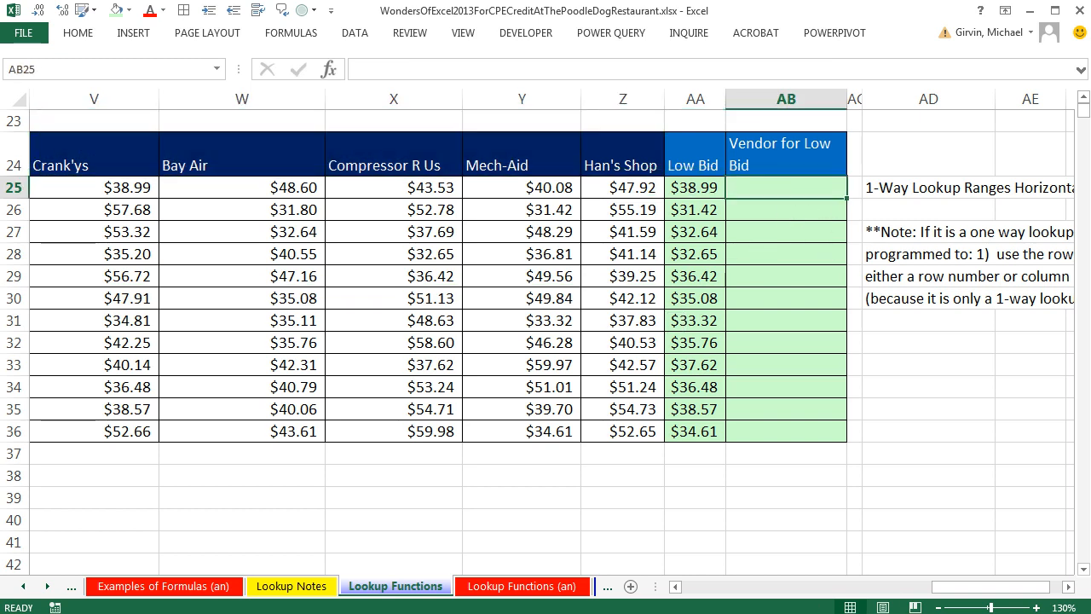
{"action": "type", "text": "=in"}
{"action": "key", "text": "Tab"}
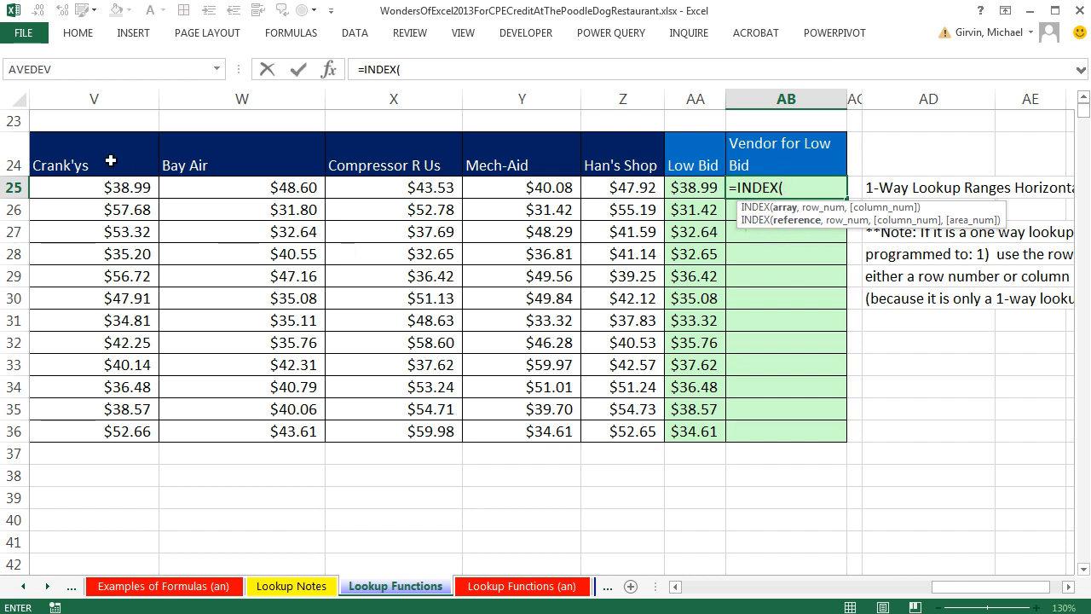
{"action": "left_click_drag", "start_coordinate": [109, 160], "coordinate": [653, 166]}
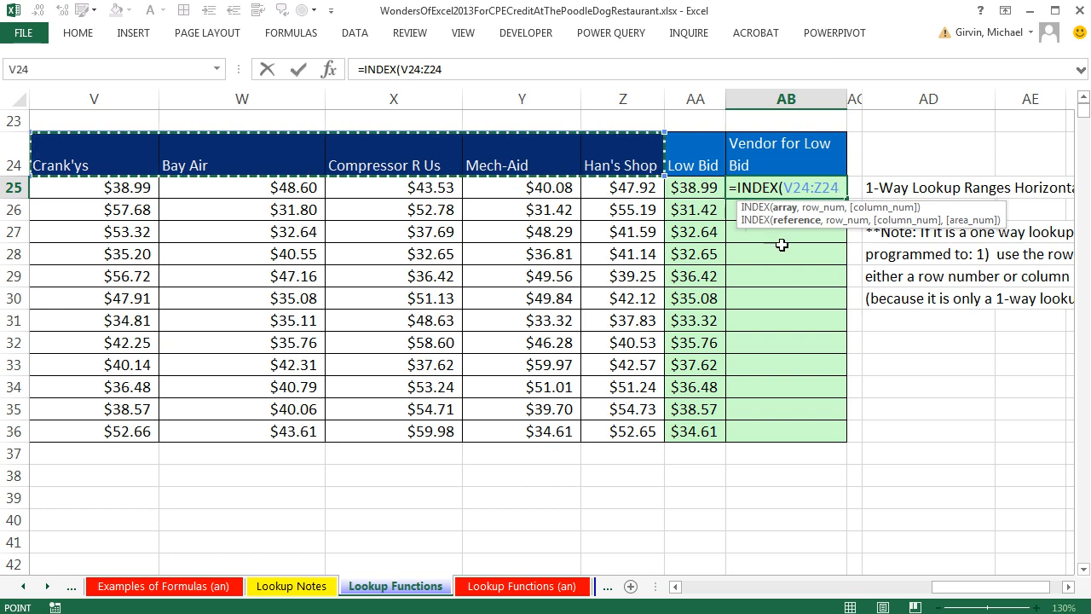
{"action": "key", "text": "F4"}
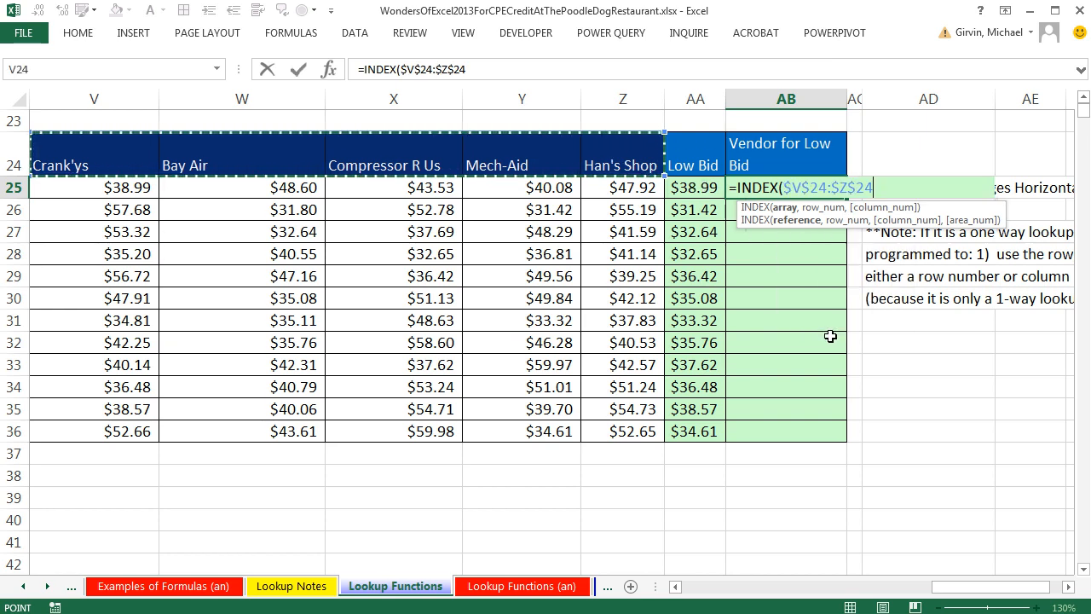
{"action": "type", "text": ","}
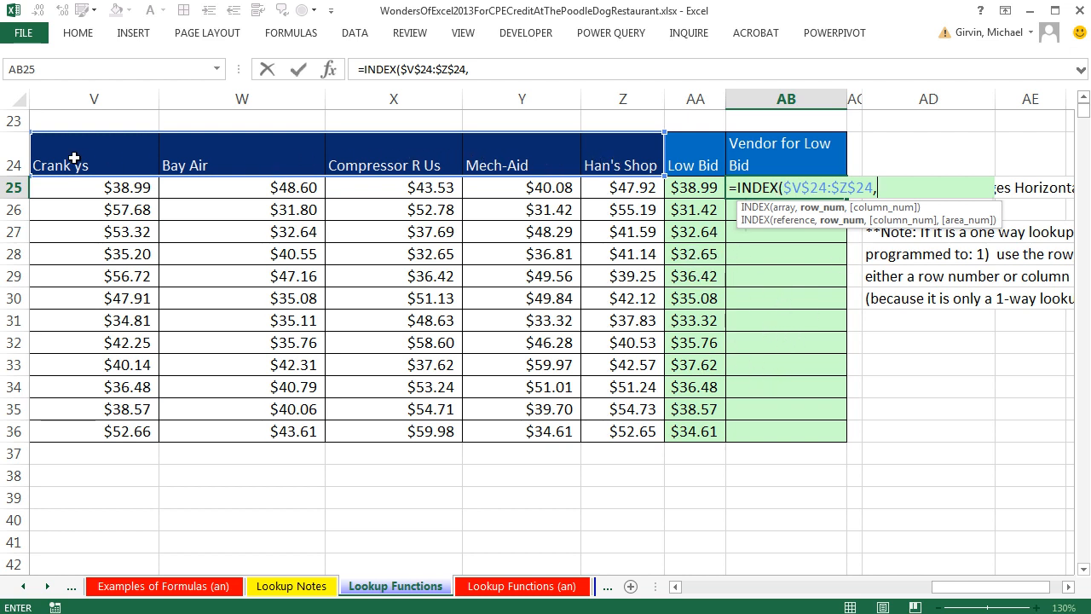
Add a MATCH as the INDEX row number, looking up AA25 in the relative range V25:Z25 with exact match type 0
{"action": "type", "text": ","}
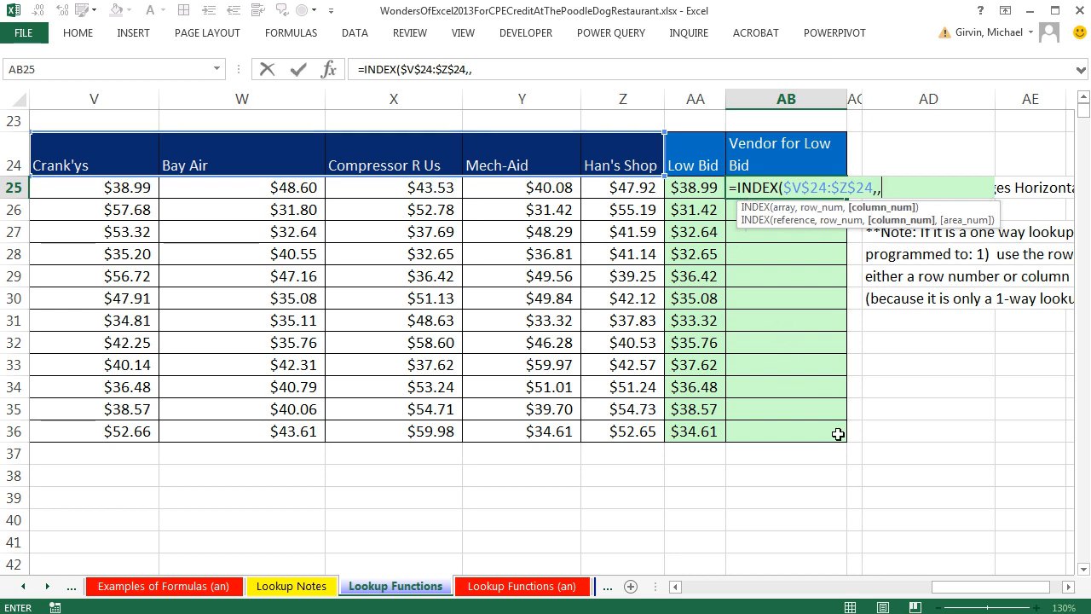
{"action": "key", "text": "BackSpace"}
{"action": "type", "text": "mat"}
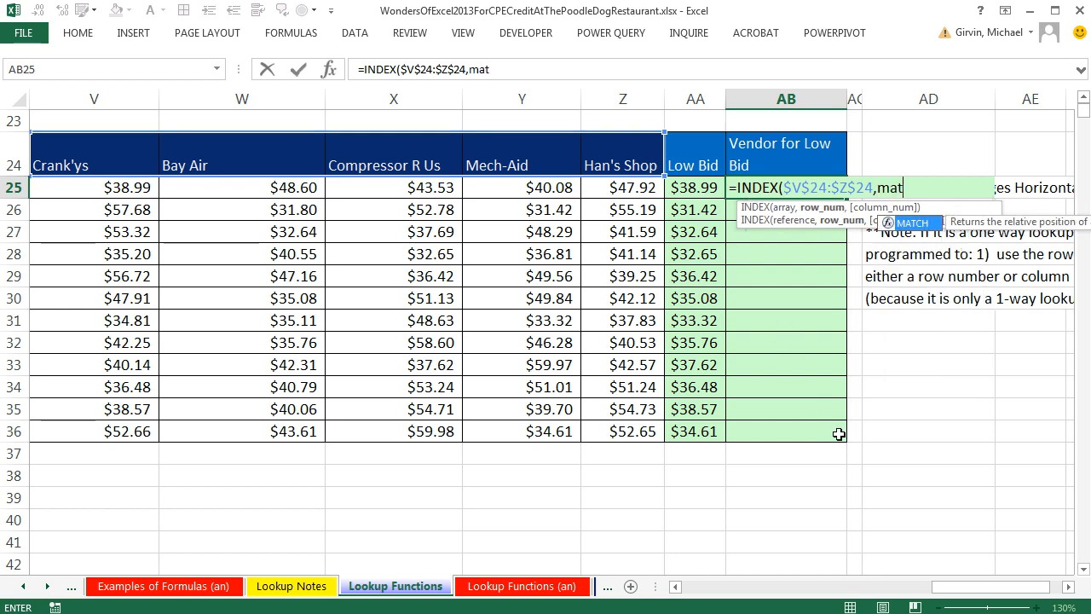
{"action": "key", "text": "Tab"}
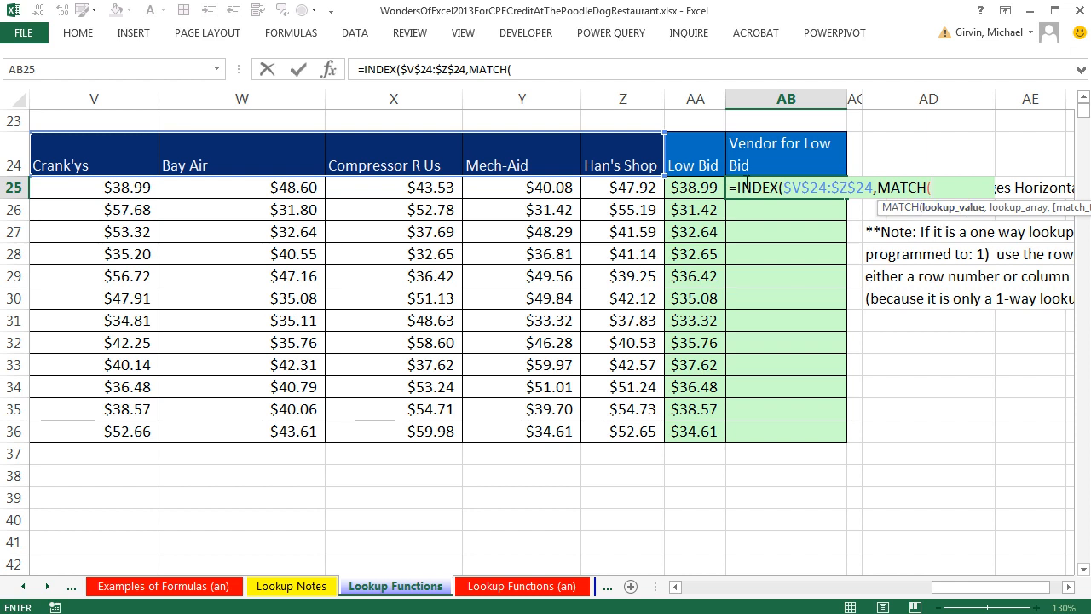
{"action": "left_click", "coordinate": [691, 192]}
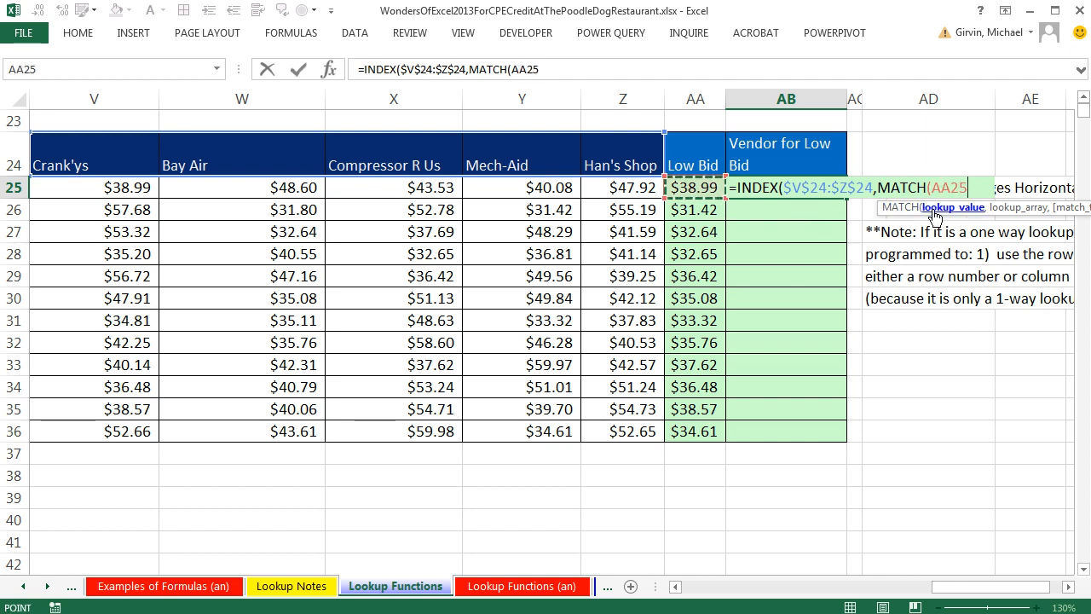
{"action": "type", "text": ","}
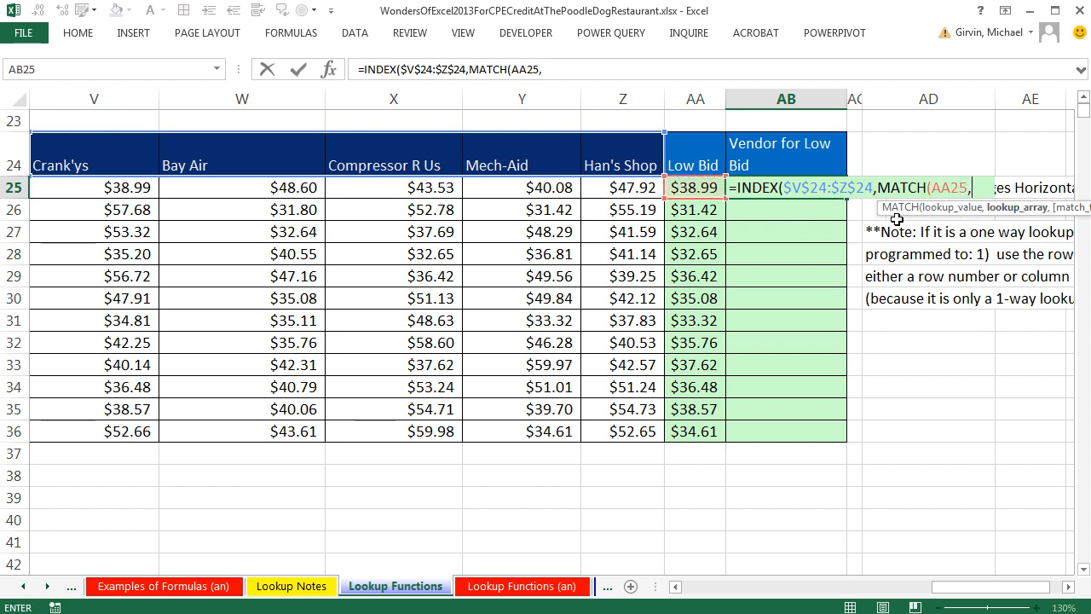
{"action": "left_click_drag", "start_coordinate": [880, 209], "coordinate": [772, 225]}
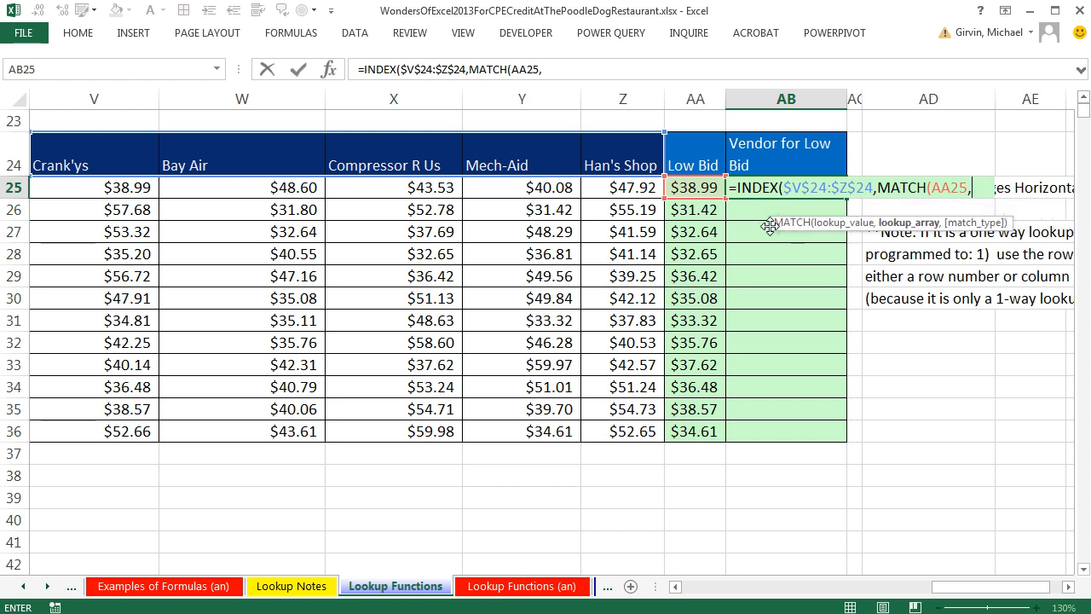
{"action": "left_click_drag", "start_coordinate": [646, 193], "coordinate": [113, 194]}
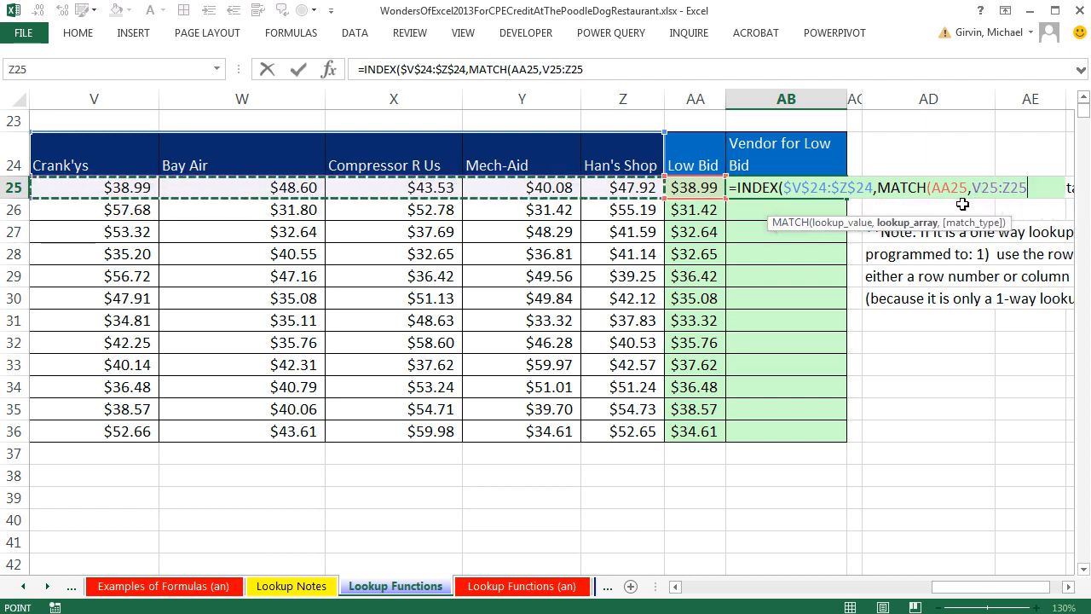
{"action": "type", "text": ","}
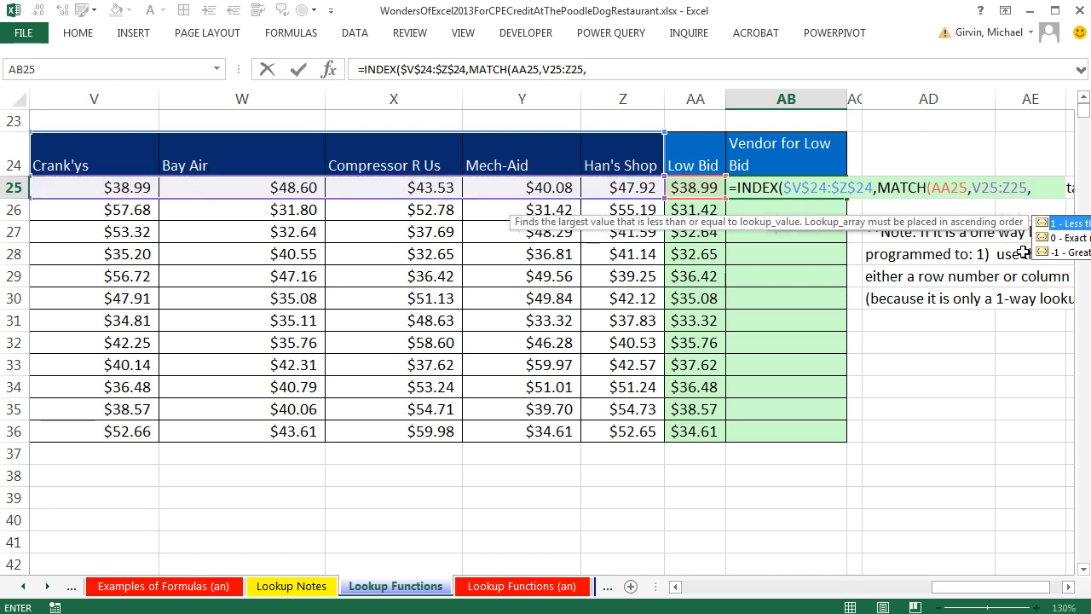
{"action": "type", "text": "0"}
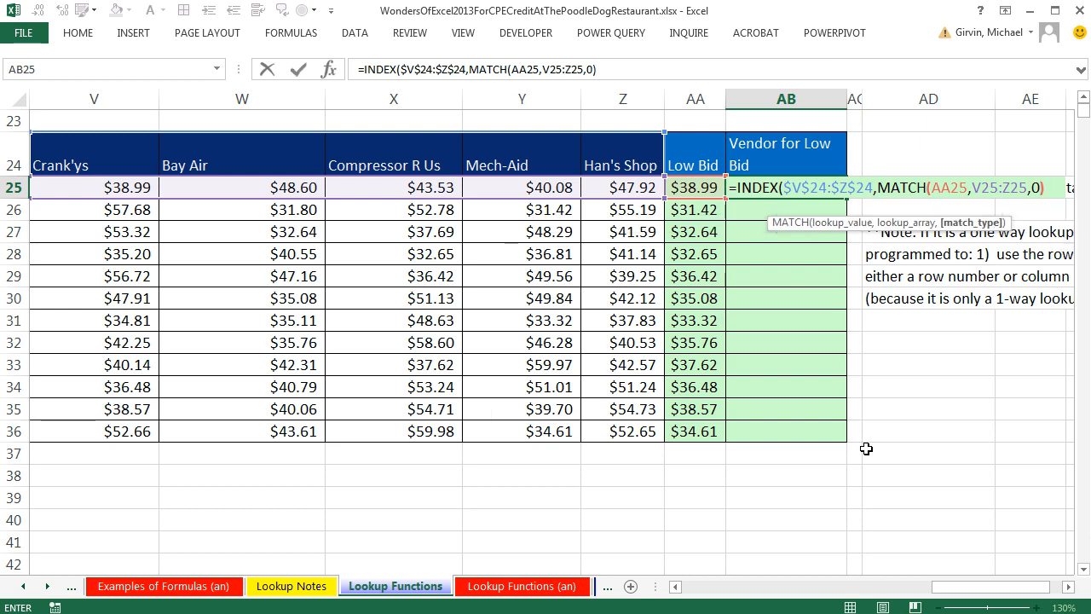
Close and enter the AB25 formula, copy it down through AB36 and check the formula in the last cell
{"action": "type", "text": ")"}
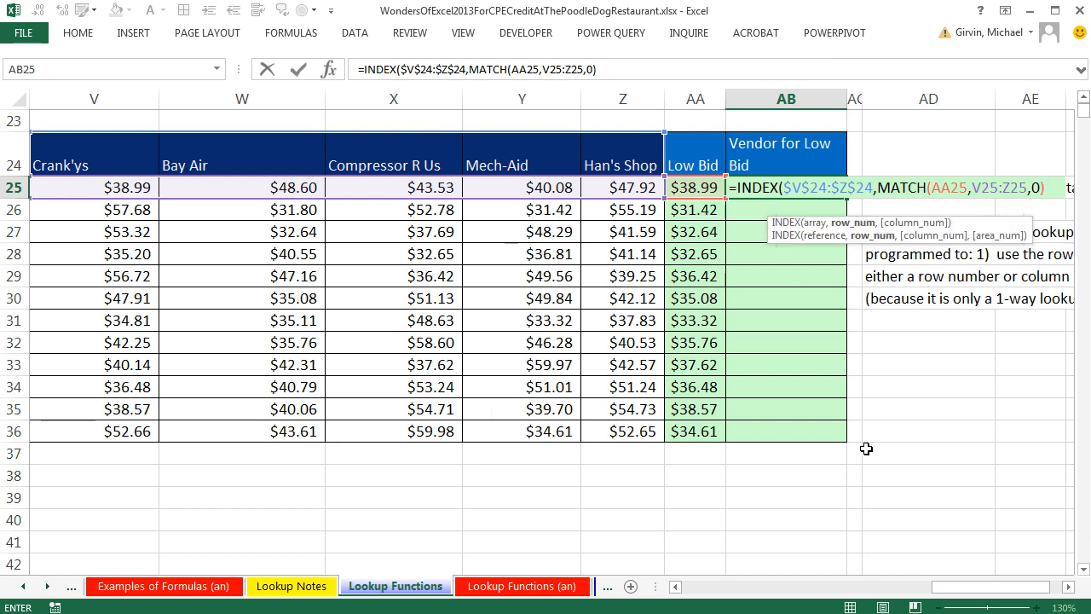
{"action": "left_click", "coordinate": [856, 224]}
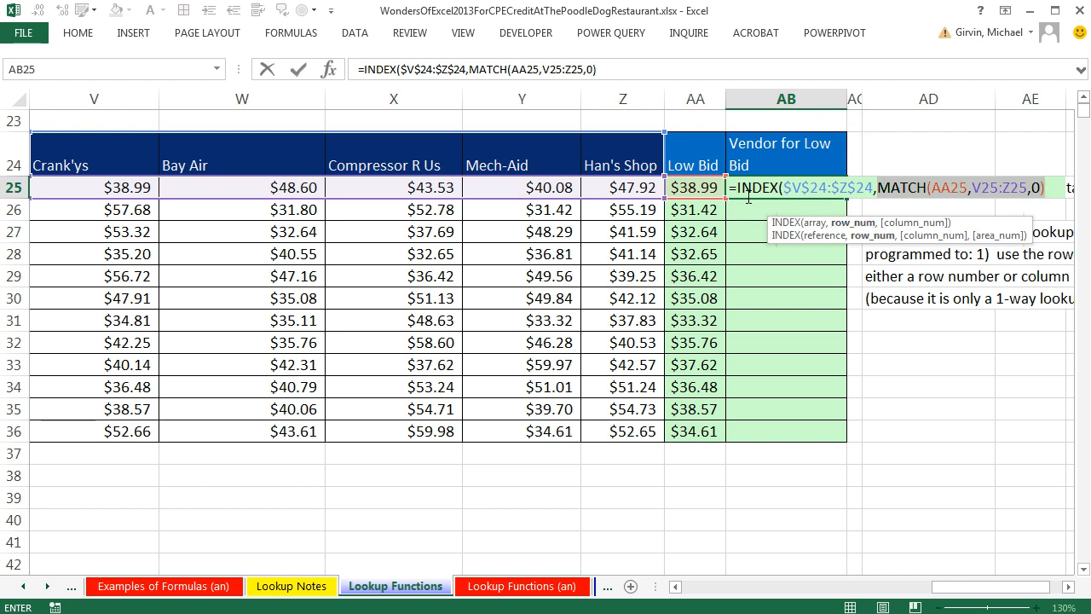
{"action": "left_click", "coordinate": [1050, 187]}
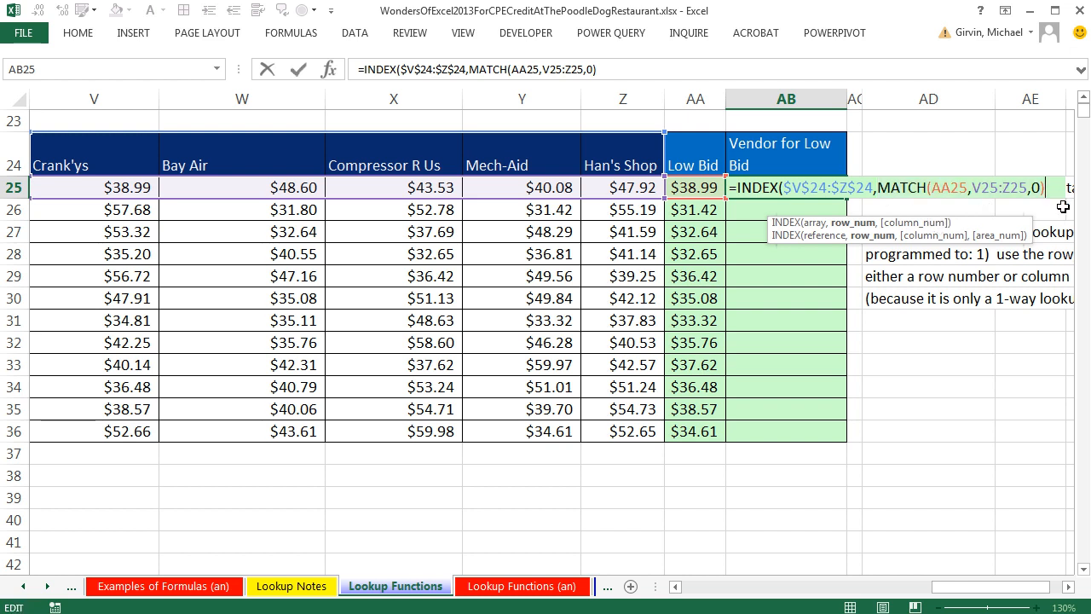
{"action": "key", "text": "ctrl+Return"}
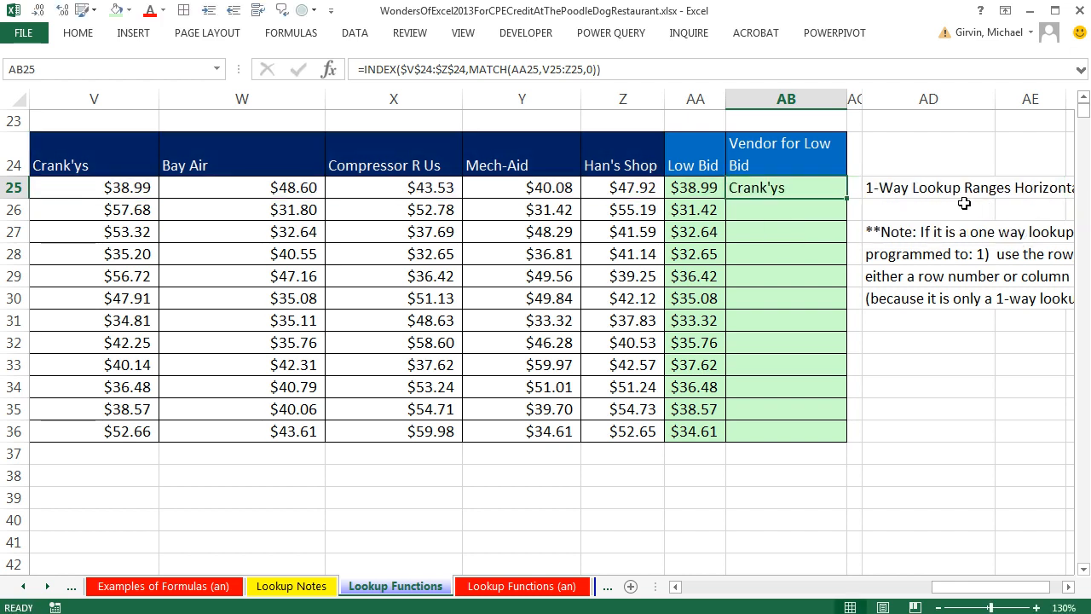
{"action": "double_click", "coordinate": [845, 198]}
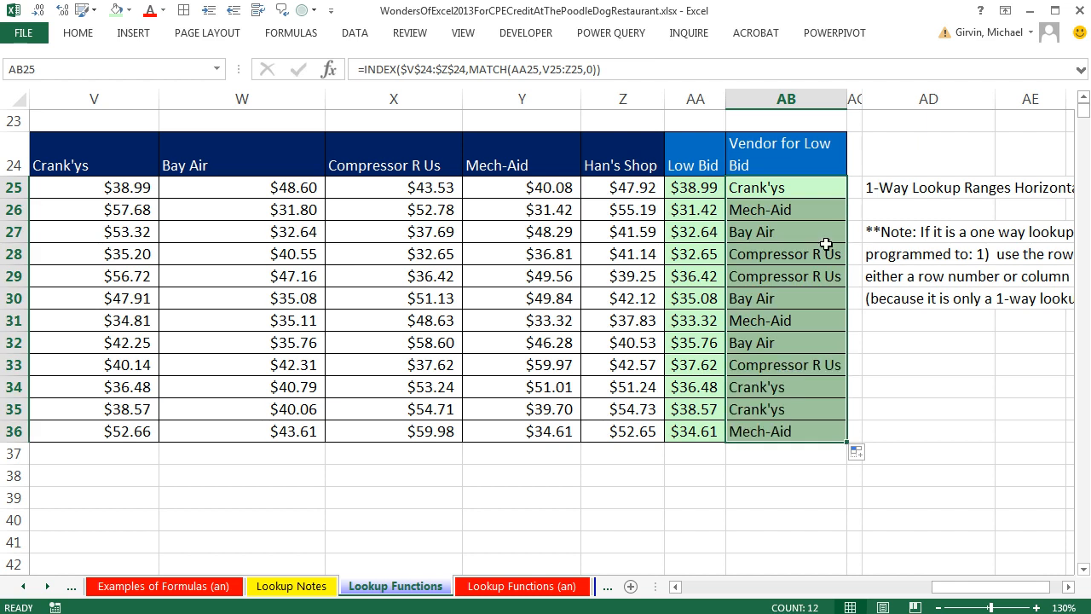
{"action": "left_click", "coordinate": [764, 433]}
{"action": "key", "text": "F2"}
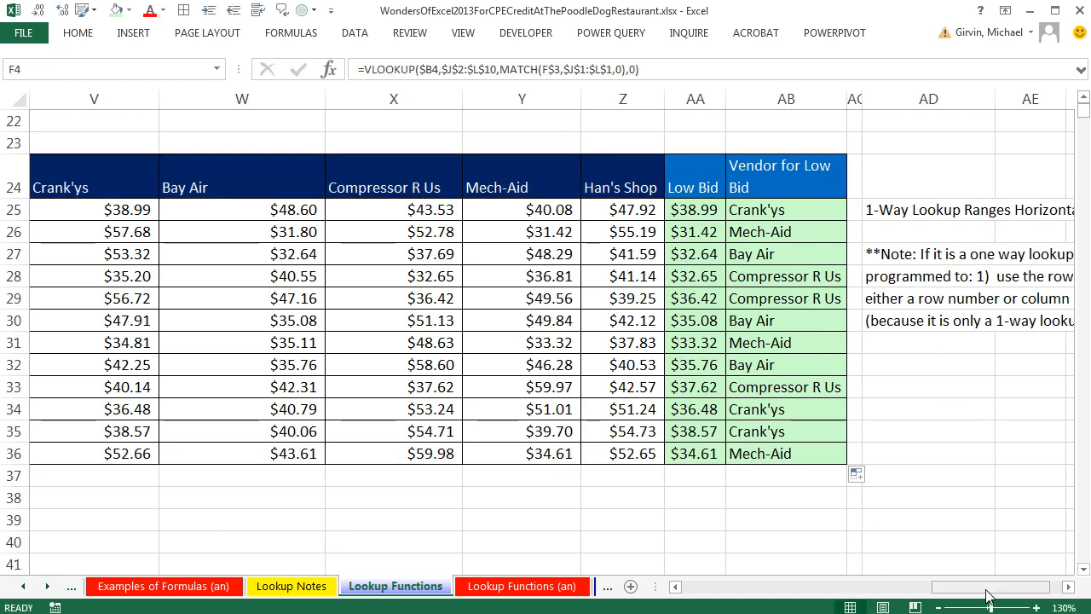
Review the VLOOKUP and MATCH formula that returns the first name in P23
{"action": "left_click_drag", "start_coordinate": [969, 587], "coordinate": [835, 588]}
{"action": "scroll", "coordinate": [793, 511], "scroll_direction": "up", "scroll_amount": 4}
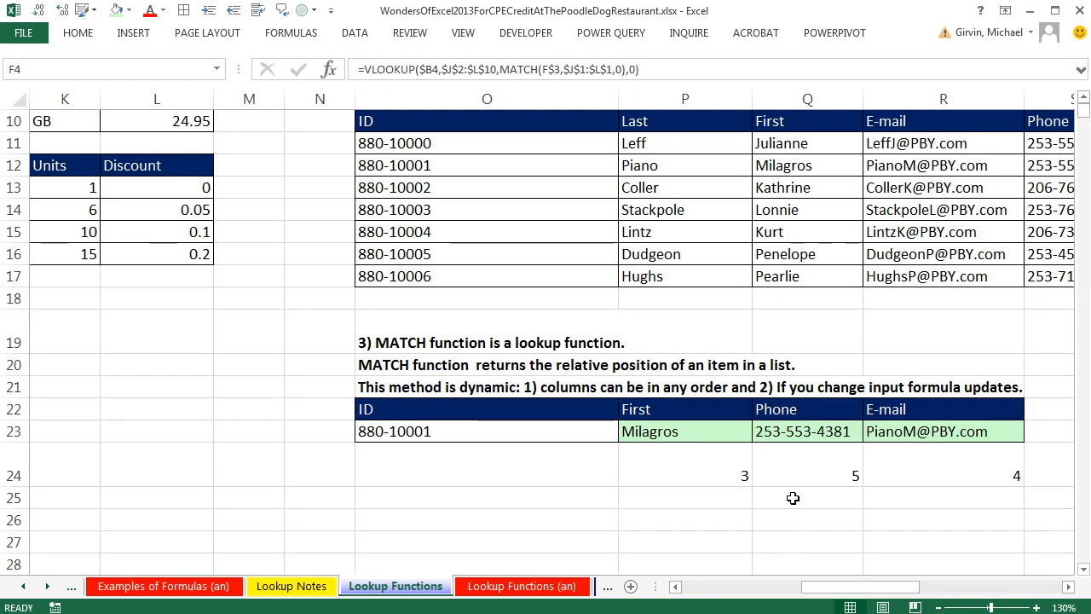
{"action": "double_click", "coordinate": [668, 432]}
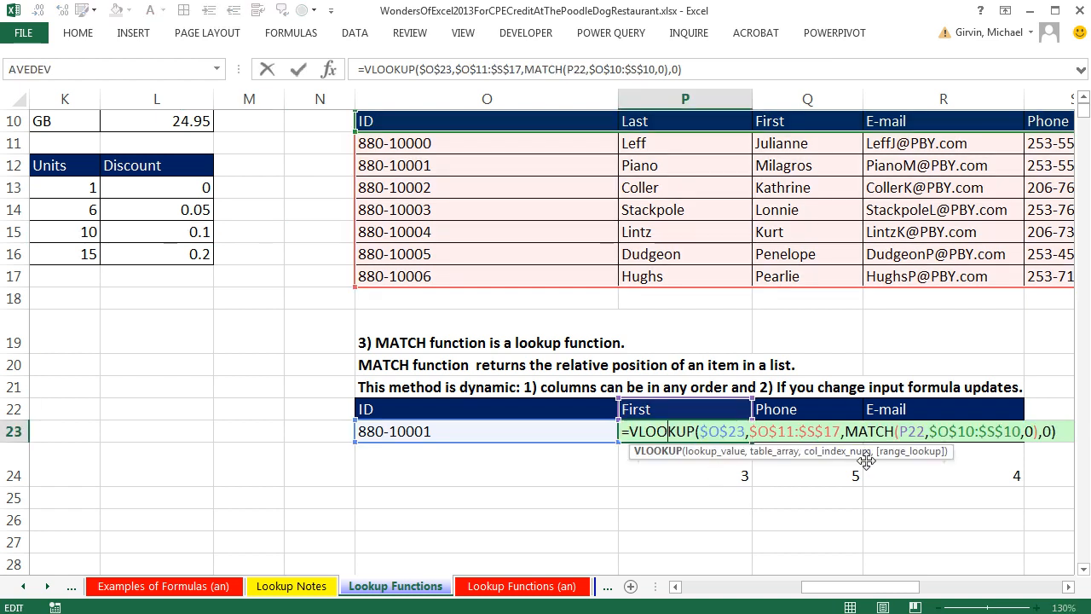
{"action": "key", "text": "ctrl+Return"}
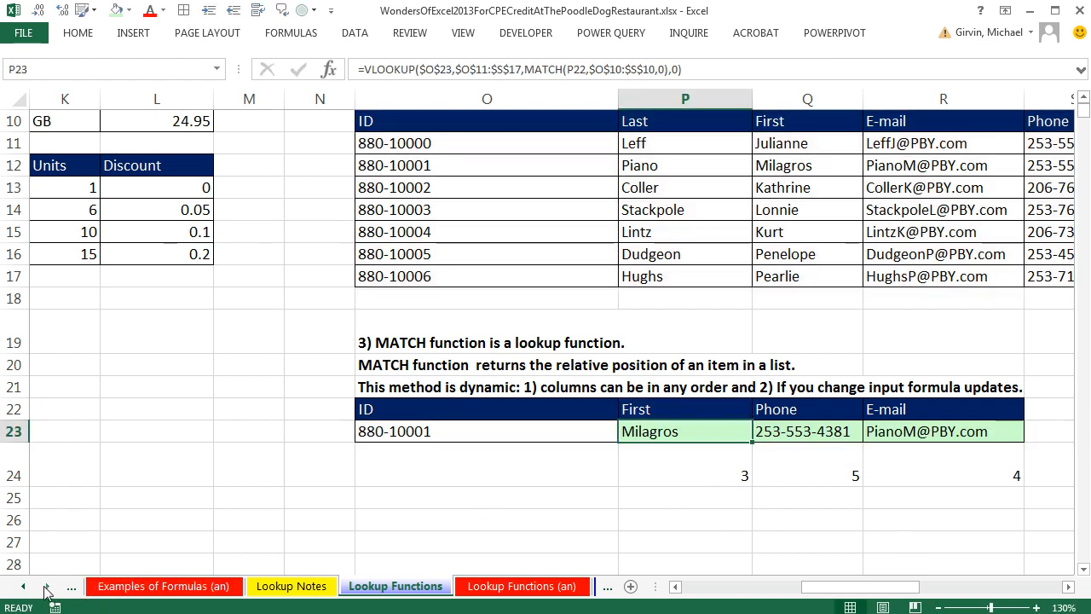
Open the PivotTables sheet and examine its sales data set and the sample summary reports beside it
{"action": "left_click", "coordinate": [47, 587]}
{"action": "left_click", "coordinate": [46, 587]}
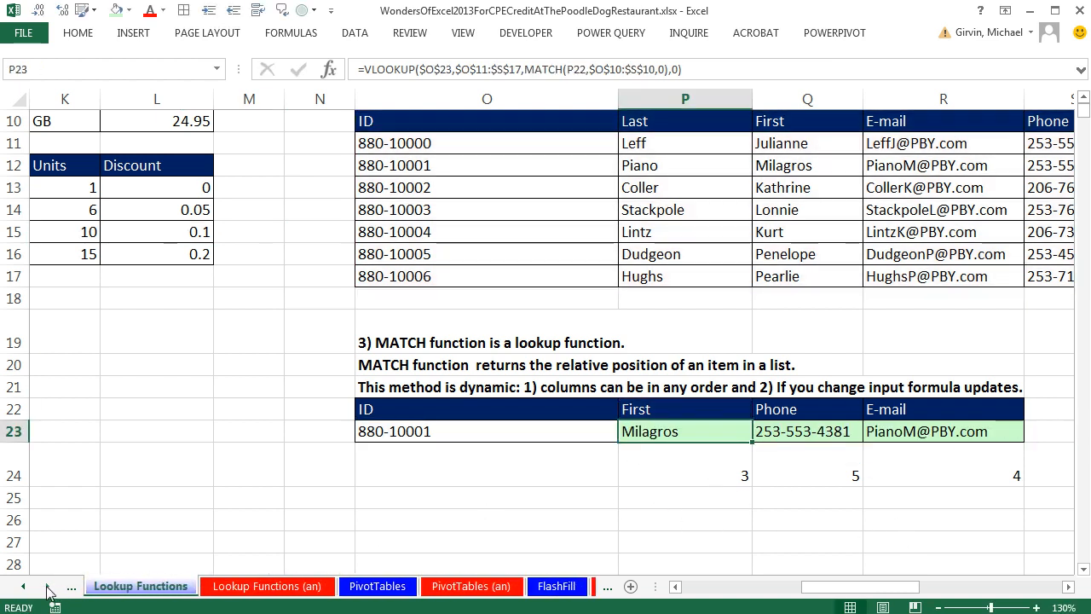
{"action": "left_click", "coordinate": [377, 586]}
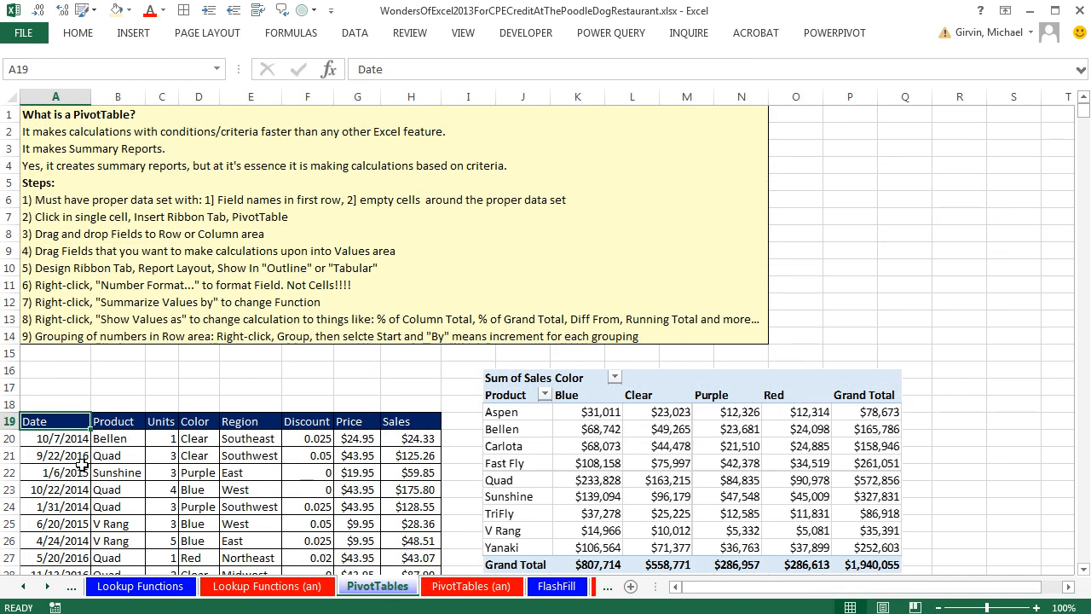
{"action": "scroll", "coordinate": [81, 465], "scroll_direction": "down", "scroll_amount": 4}
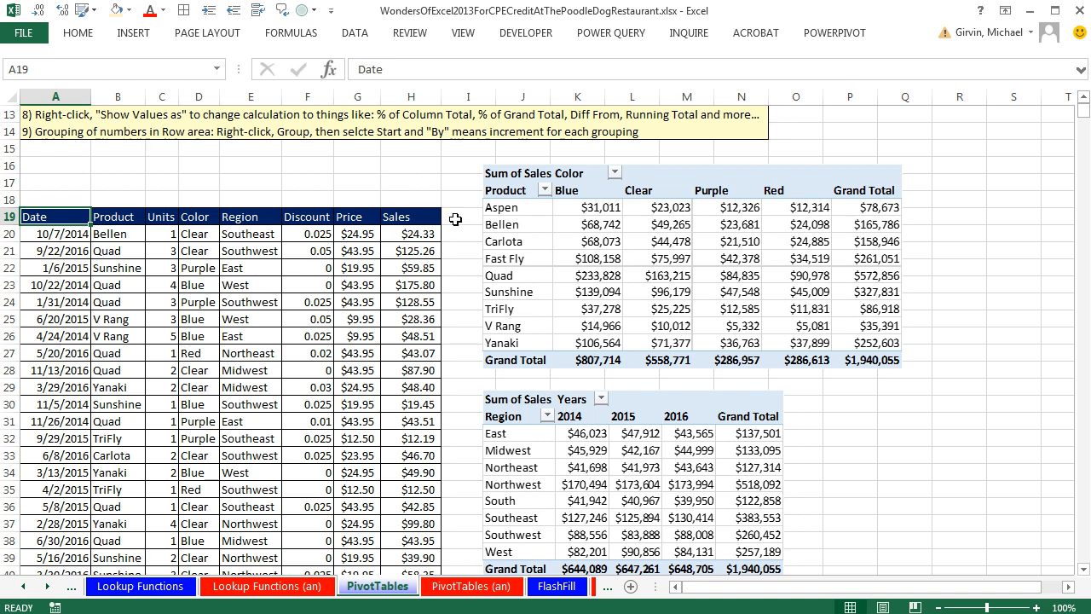
{"action": "scroll", "coordinate": [523, 447], "scroll_direction": "down", "scroll_amount": 5}
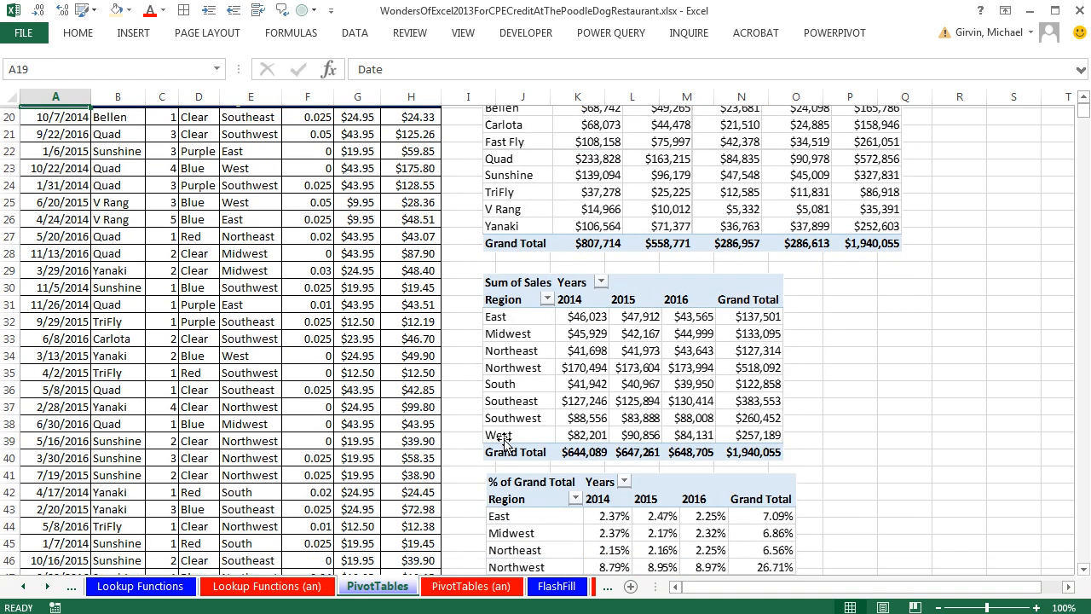
{"action": "scroll", "coordinate": [526, 456], "scroll_direction": "down", "scroll_amount": 4}
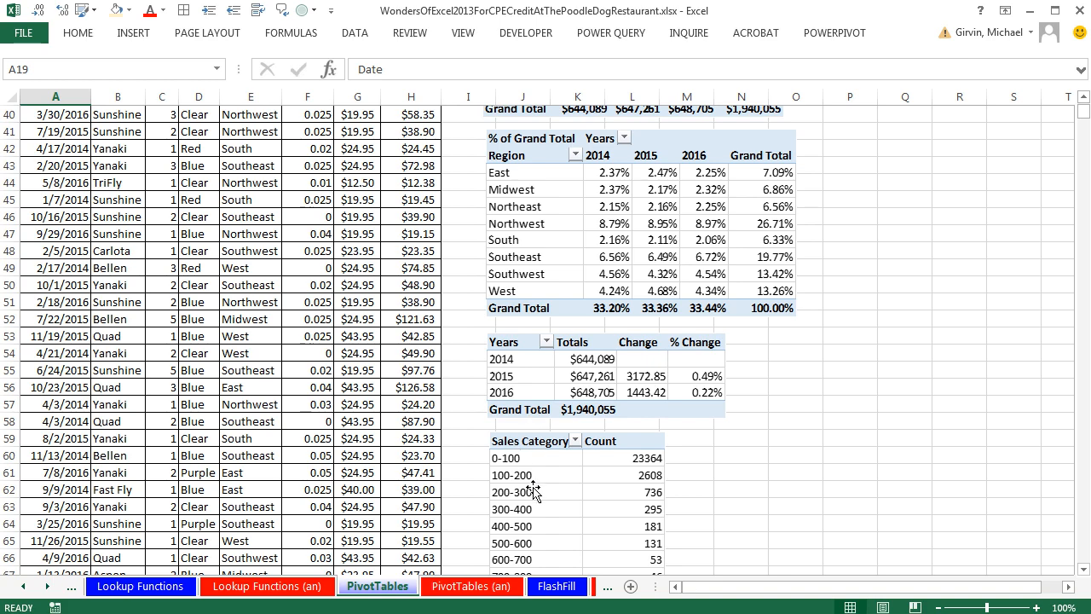
{"action": "scroll", "coordinate": [535, 493], "scroll_direction": "up", "scroll_amount": 10}
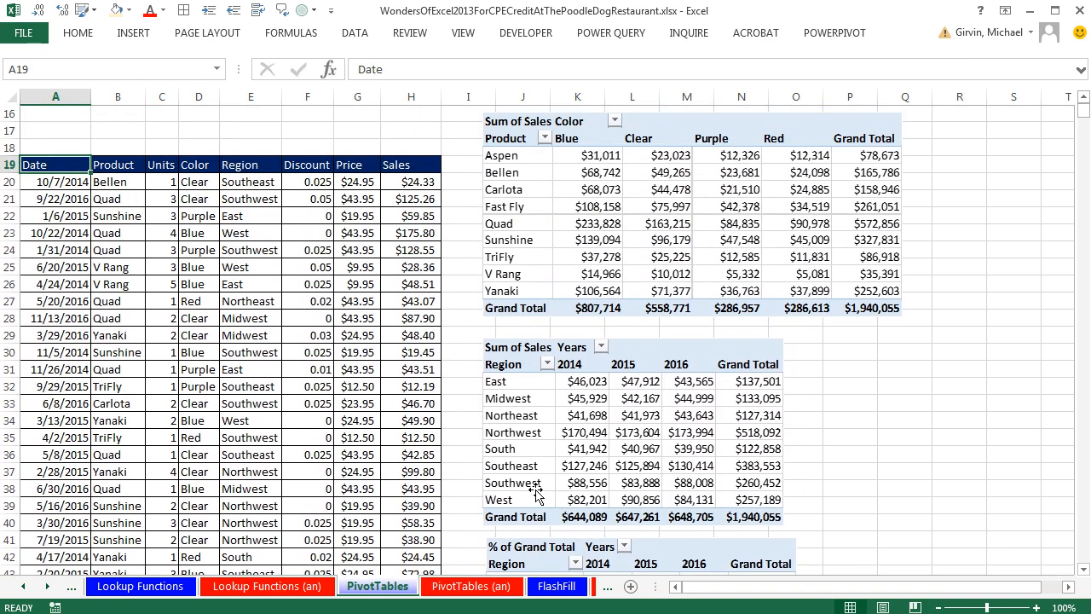
{"action": "scroll", "coordinate": [535, 493], "scroll_direction": "up", "scroll_amount": 2}
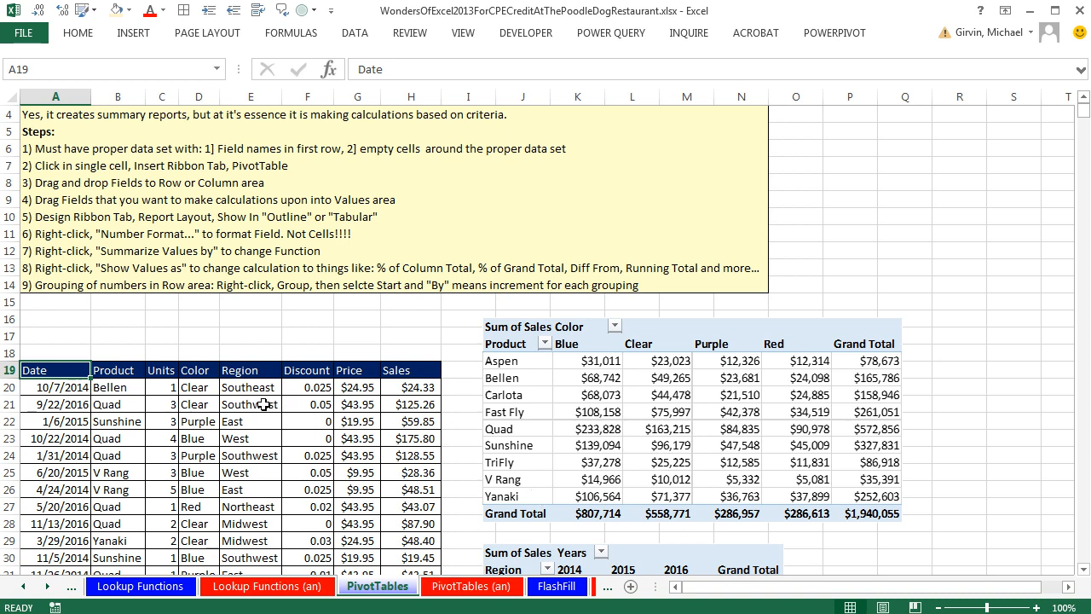
Examine the field names in A19:H19, the sample product-by-color sales report and the empty cells above the data set
{"action": "left_click", "coordinate": [196, 369]}
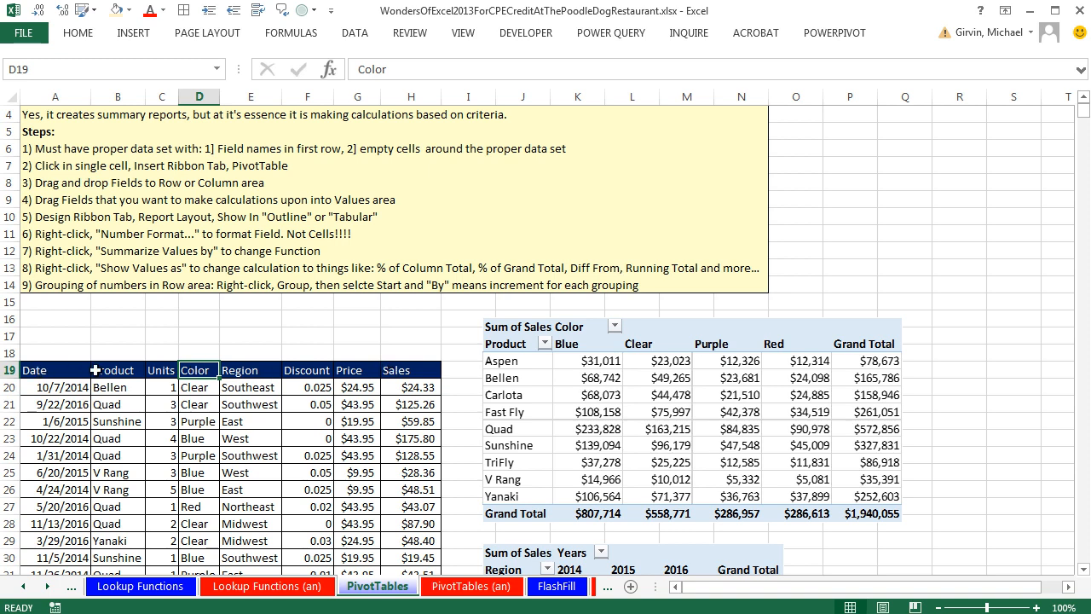
{"action": "left_click_drag", "start_coordinate": [56, 370], "coordinate": [399, 377]}
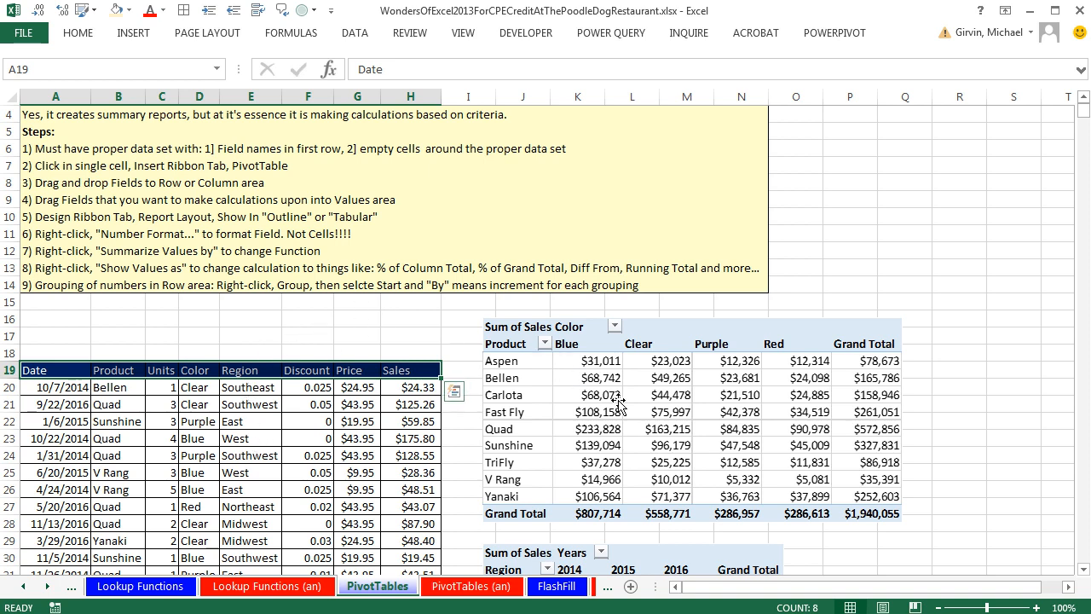
{"action": "mouse_move", "coordinate": [641, 375]}
{"action": "left_mouse_down"}
{"action": "mouse_move", "coordinate": [677, 359]}
{"action": "mouse_move", "coordinate": [635, 372]}
{"action": "left_mouse_up"}
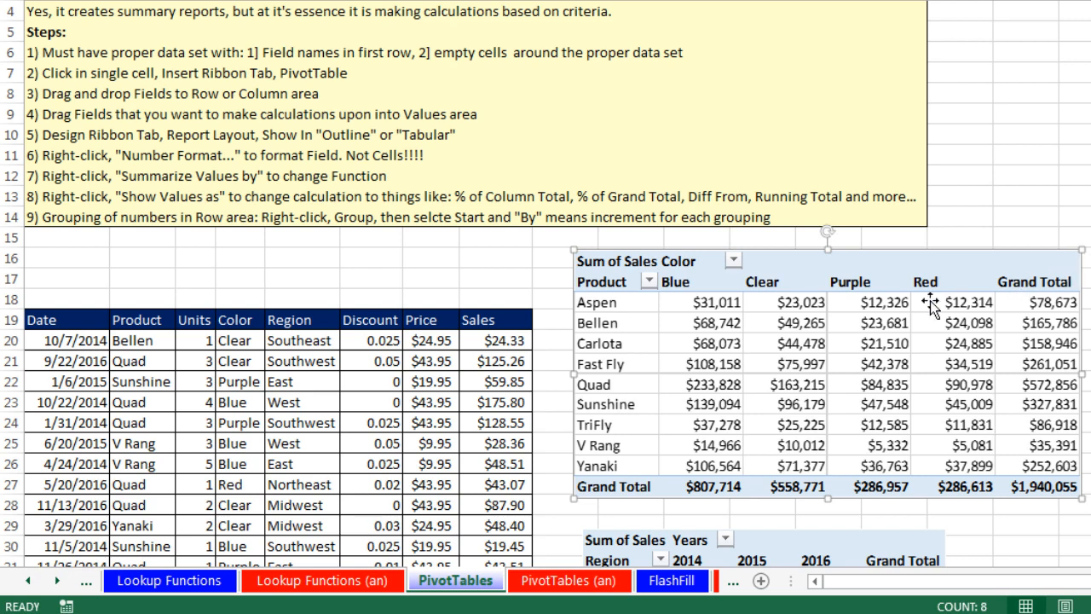
{"action": "left_click", "coordinate": [324, 378]}
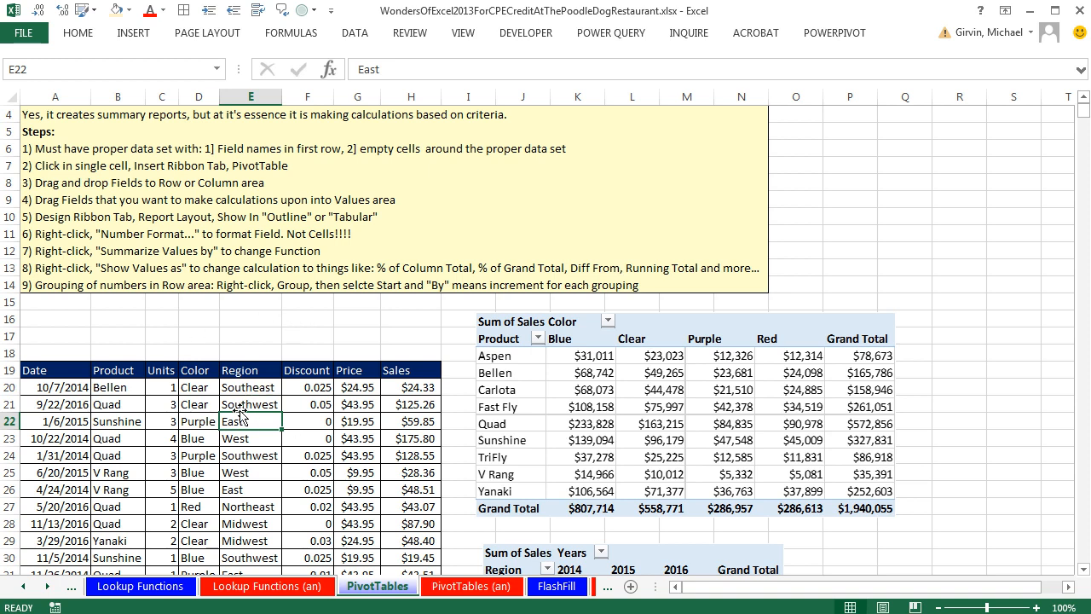
{"action": "left_click", "coordinate": [226, 316]}
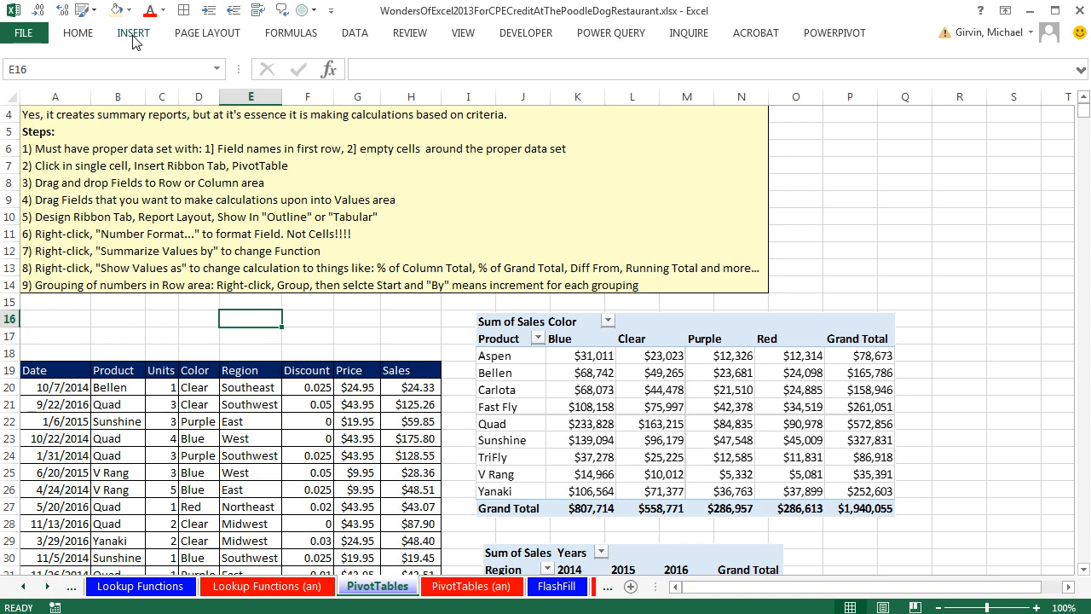
Create a PivotTable from the sales data set A19:H27513 on a new worksheet
{"action": "left_click_drag", "start_coordinate": [255, 379], "coordinate": [262, 471]}
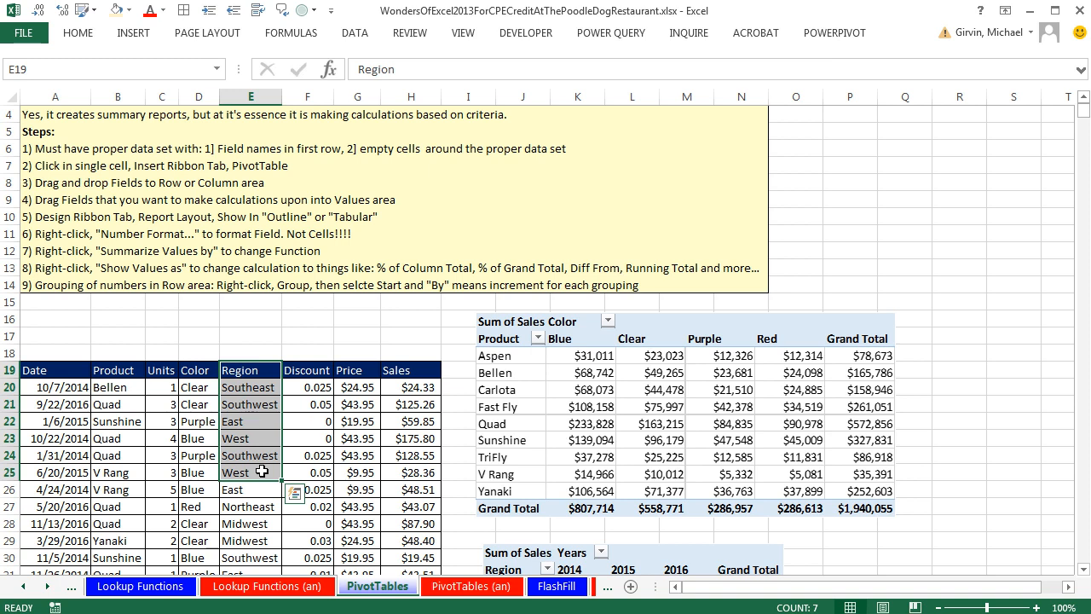
{"action": "left_click", "coordinate": [209, 406]}
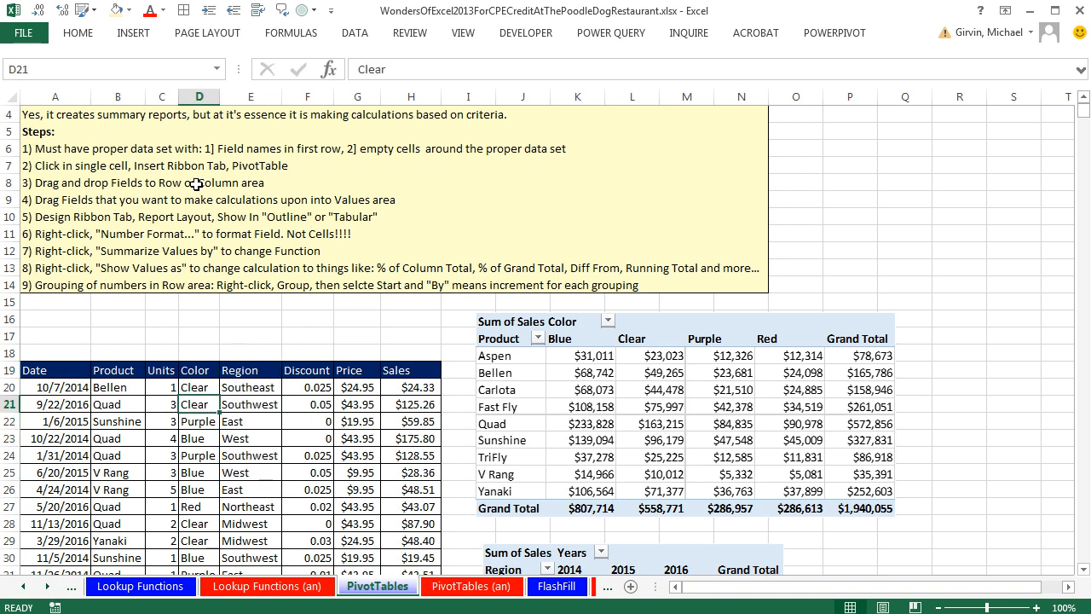
{"action": "left_click", "coordinate": [135, 36]}
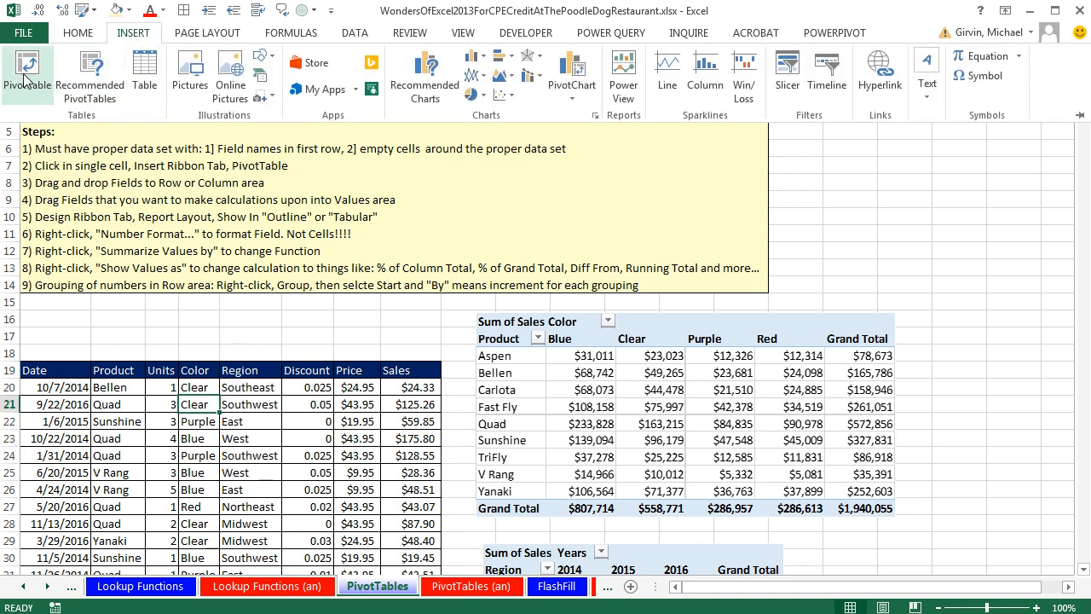
{"action": "left_click", "coordinate": [27, 73]}
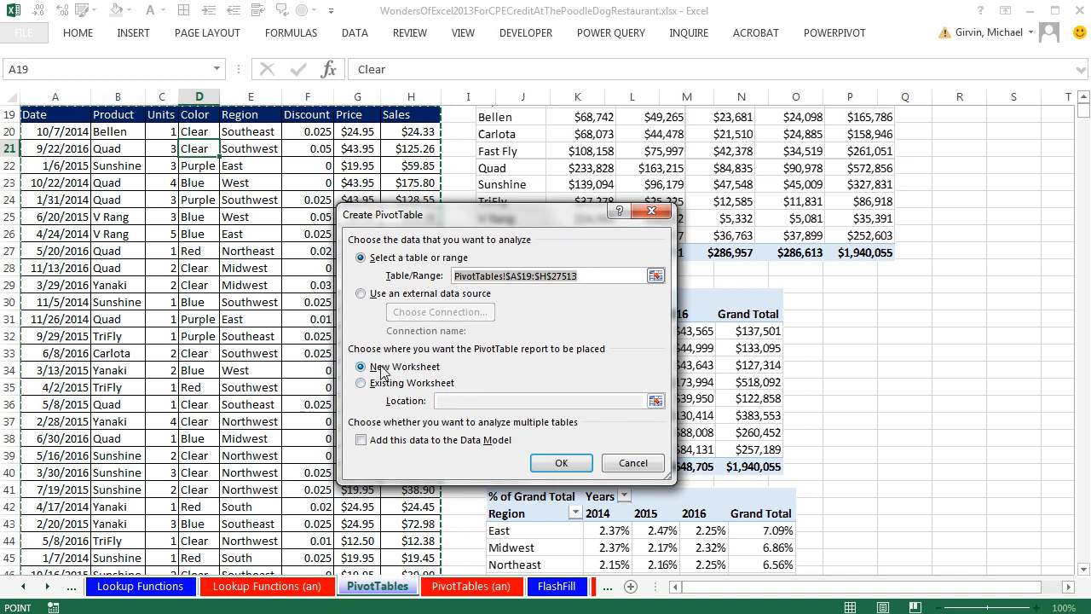
{"action": "left_click", "coordinate": [563, 464]}
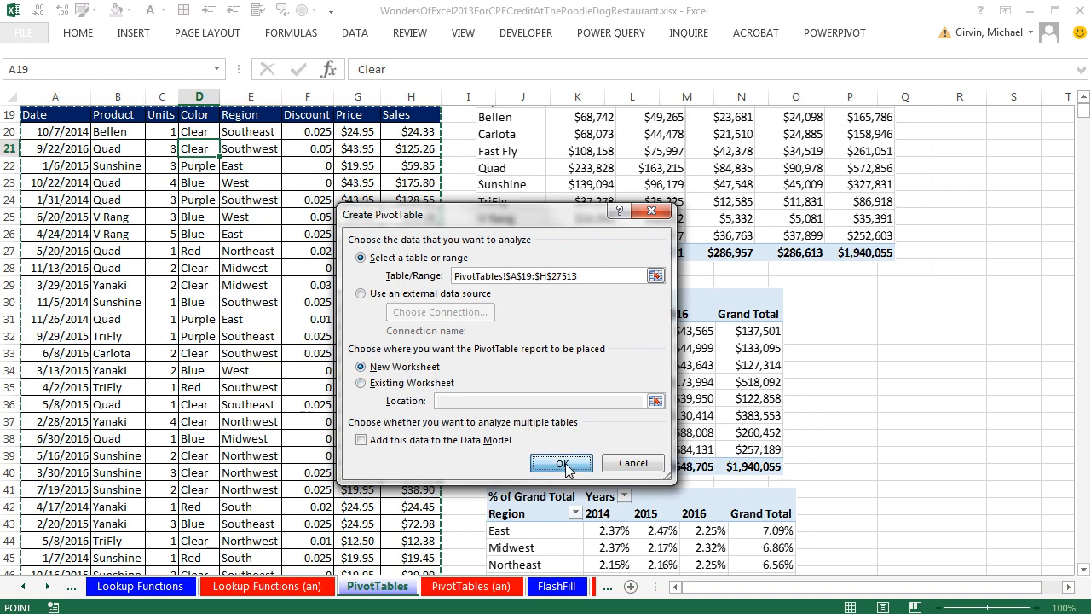
Move the PivotTable field list closer to the report, then place Region in the rows and Color in the columns
{"action": "left_click_drag", "start_coordinate": [687, 79], "coordinate": [904, 105]}
{"action": "left_click_drag", "start_coordinate": [871, 109], "coordinate": [488, 95]}
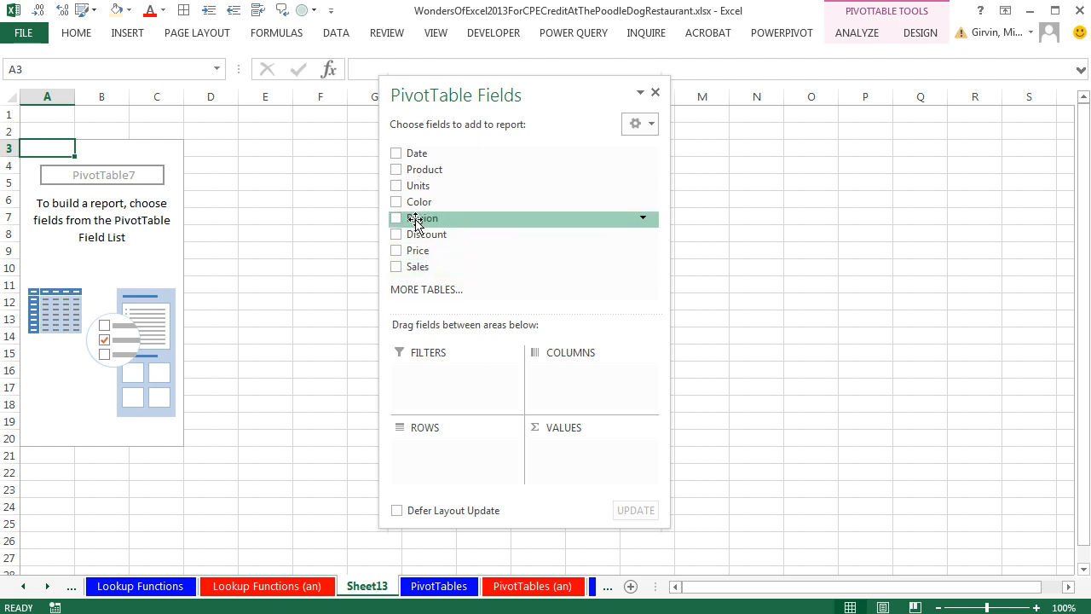
{"action": "left_click_drag", "start_coordinate": [416, 220], "coordinate": [498, 222]}
{"action": "left_click_drag", "start_coordinate": [580, 218], "coordinate": [443, 464]}
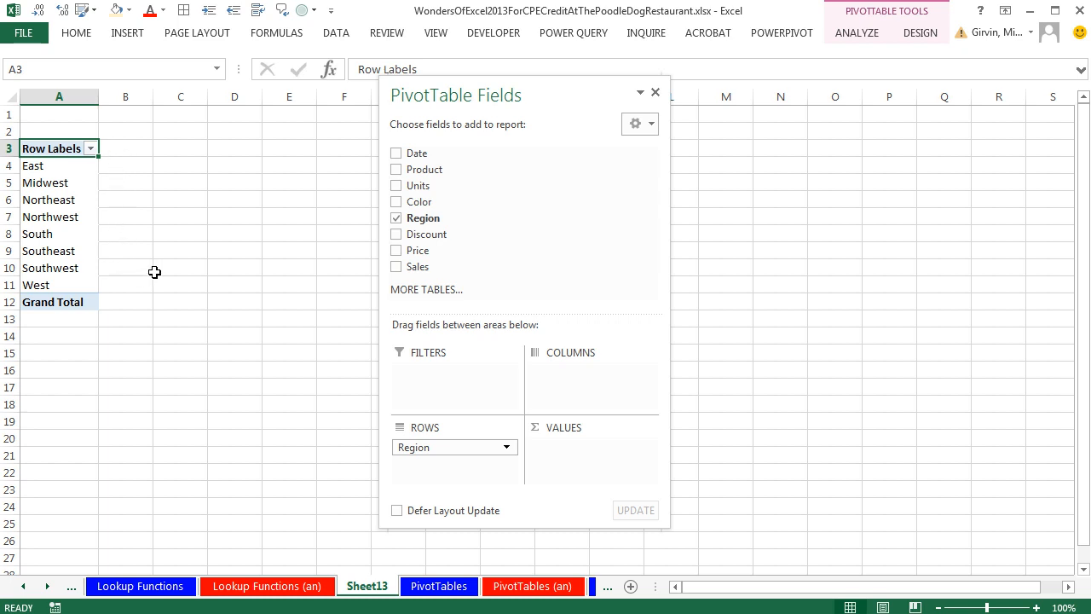
{"action": "left_click_drag", "start_coordinate": [416, 202], "coordinate": [546, 380]}
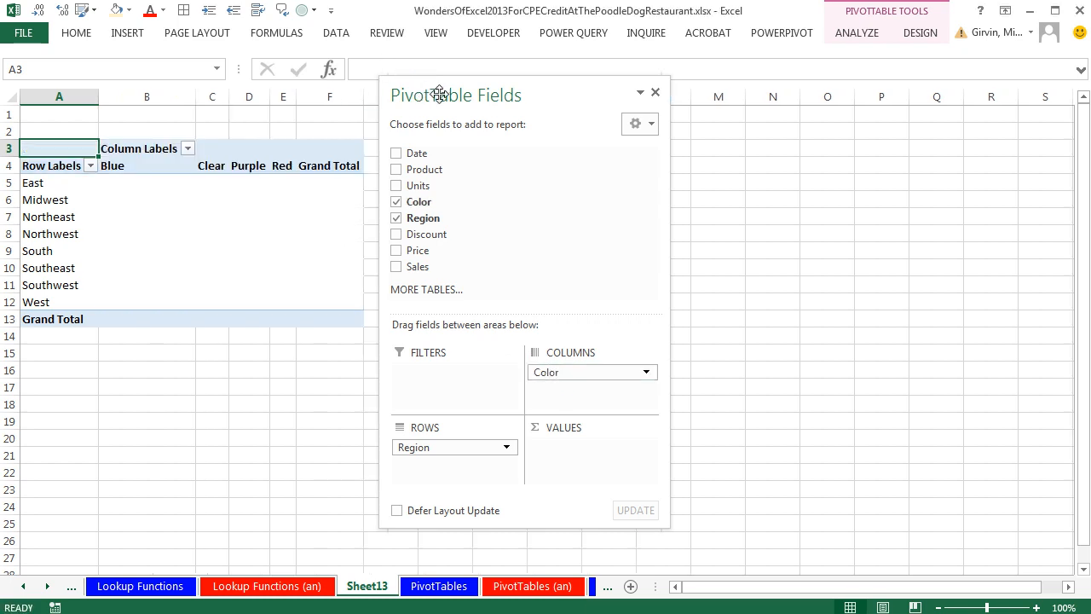
Add Sales to the PivotTable values and move the field list clear of the report
{"action": "left_click_drag", "start_coordinate": [397, 105], "coordinate": [405, 133]}
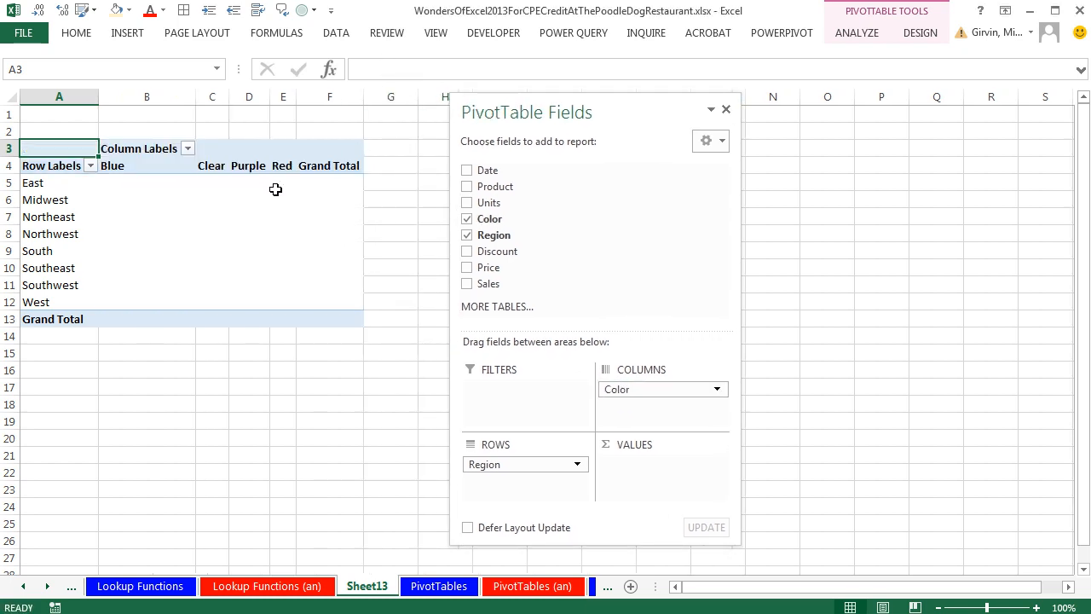
{"action": "left_click_drag", "start_coordinate": [484, 291], "coordinate": [646, 468]}
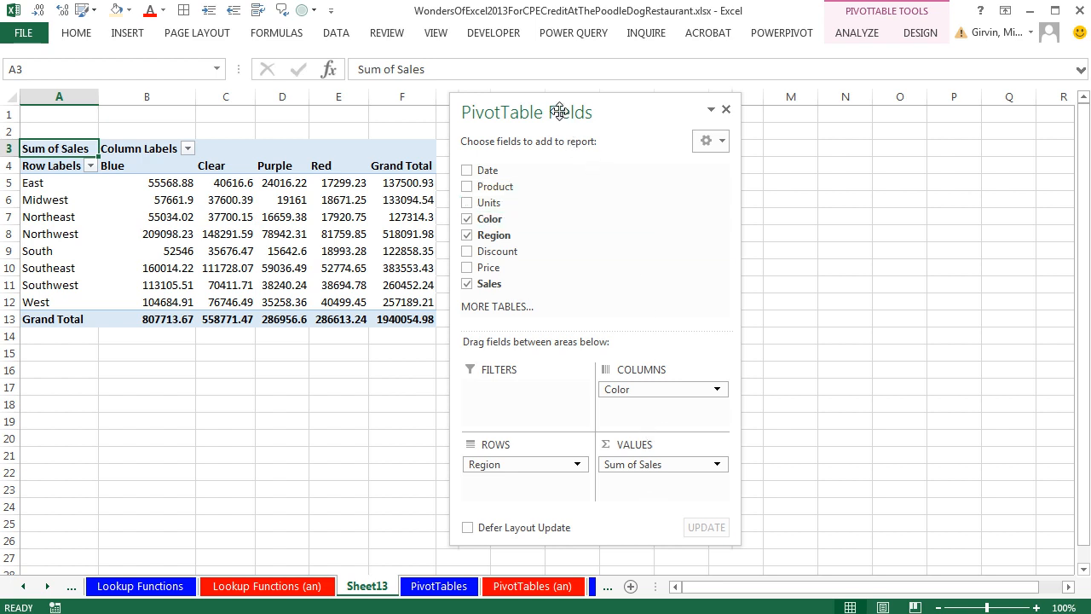
{"action": "left_click_drag", "start_coordinate": [559, 112], "coordinate": [614, 114]}
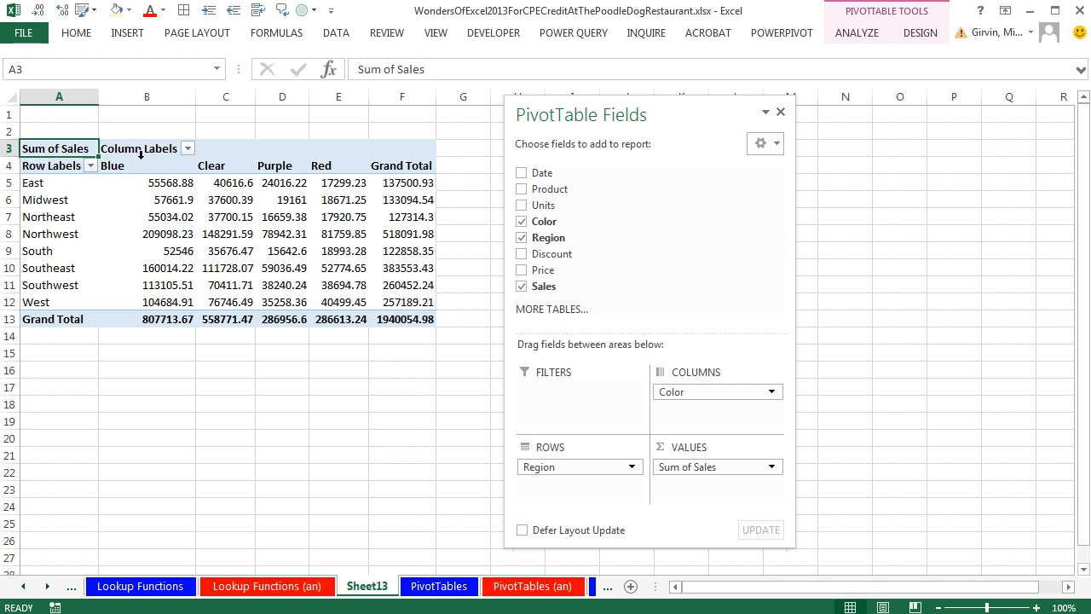
Open the report layout choices for the region-by-color PivotTable
{"action": "left_click", "coordinate": [920, 36]}
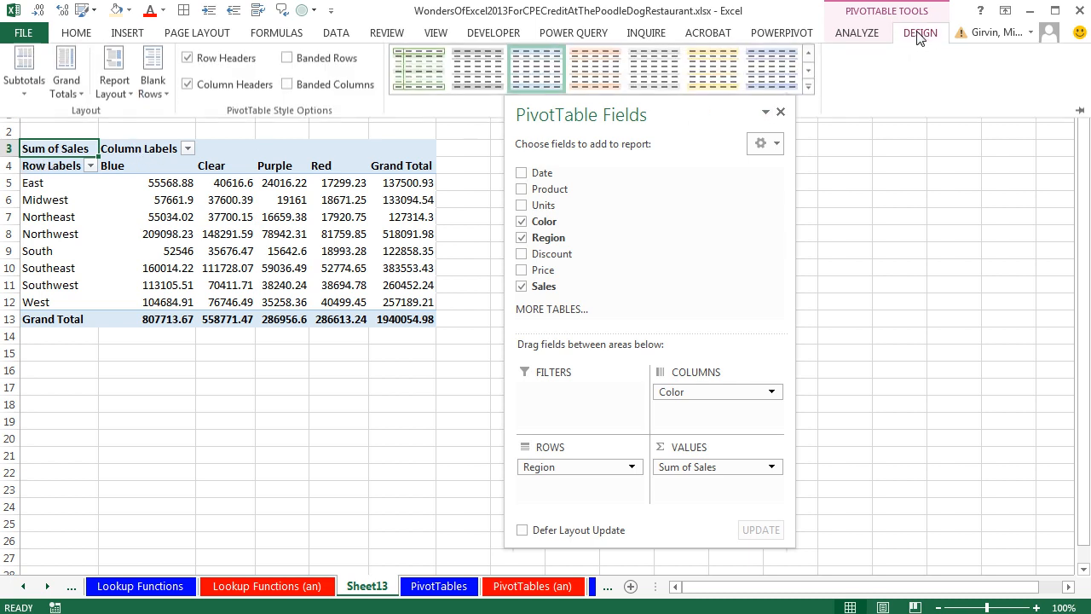
{"action": "left_click", "coordinate": [120, 97]}
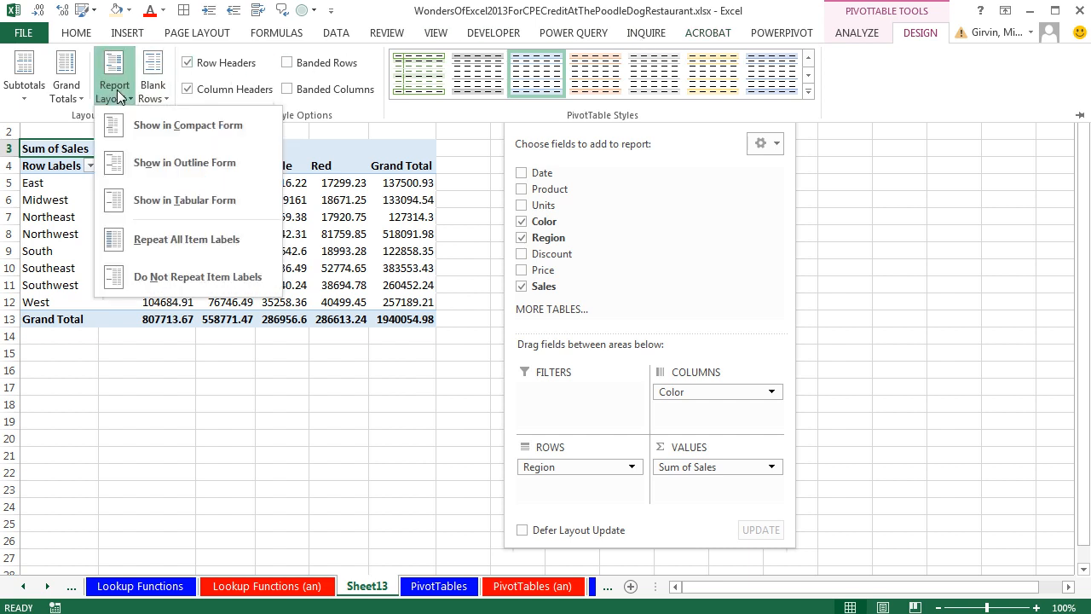
Show the PivotTable report layout in tabular form
{"action": "left_click", "coordinate": [165, 205]}
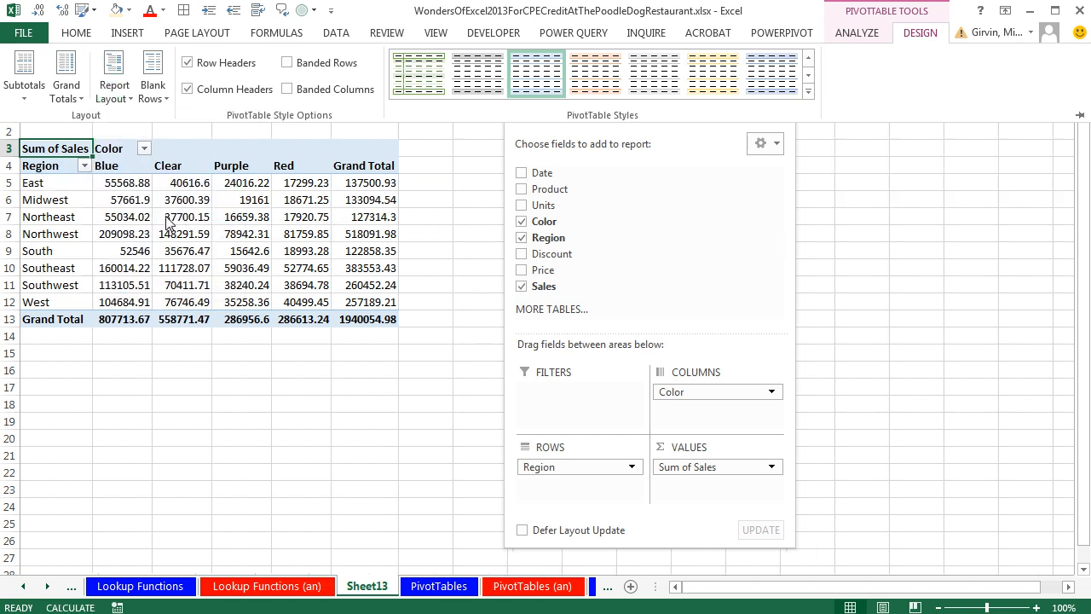
{"action": "right_click", "coordinate": [139, 188]}
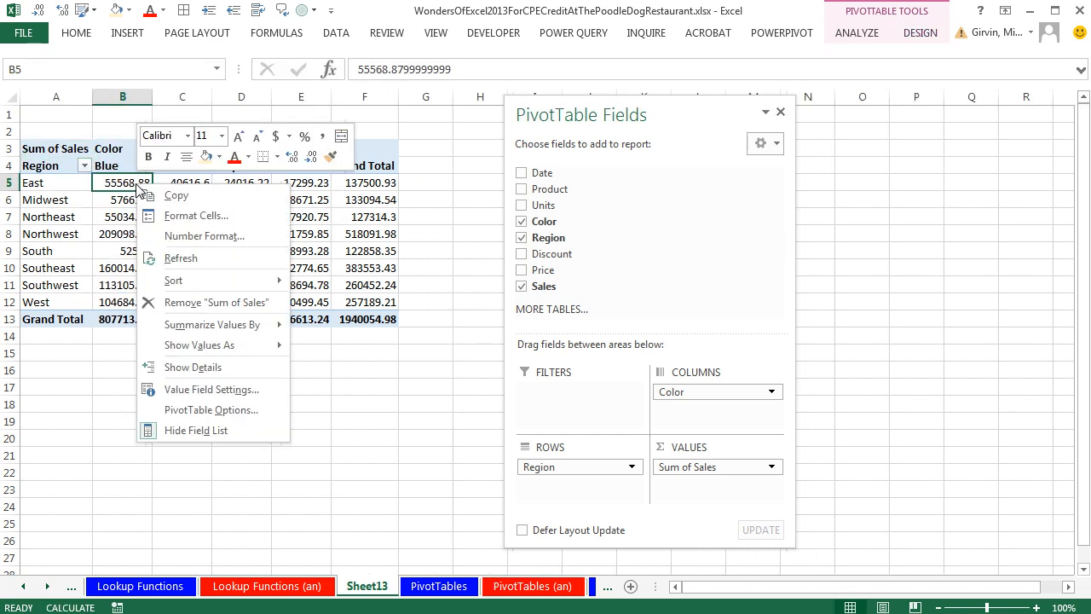
{"action": "left_click", "coordinate": [196, 215]}
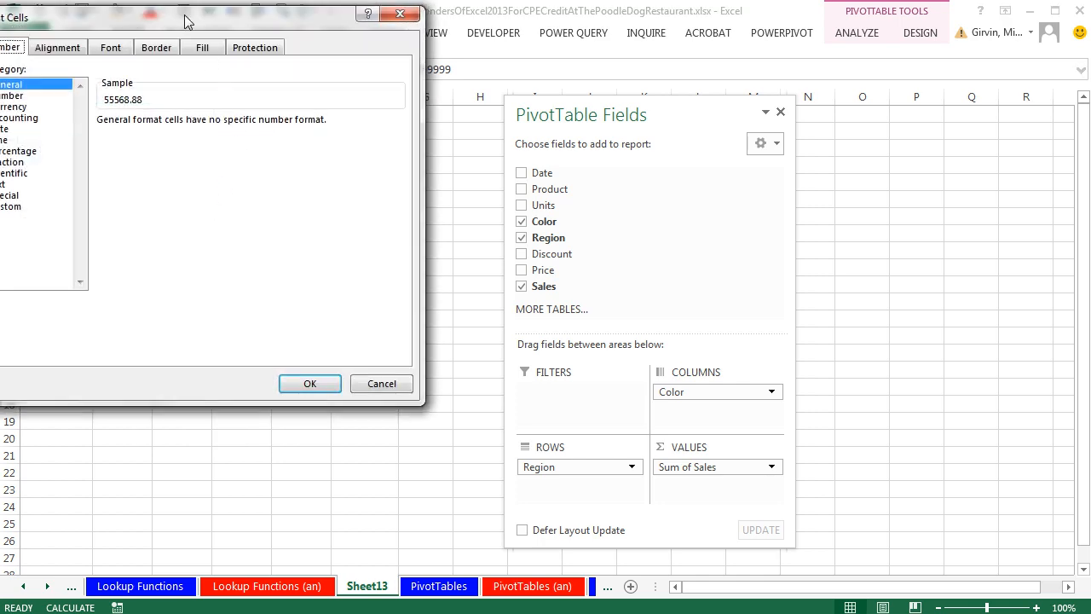
{"action": "left_click_drag", "start_coordinate": [182, 23], "coordinate": [335, 100]}
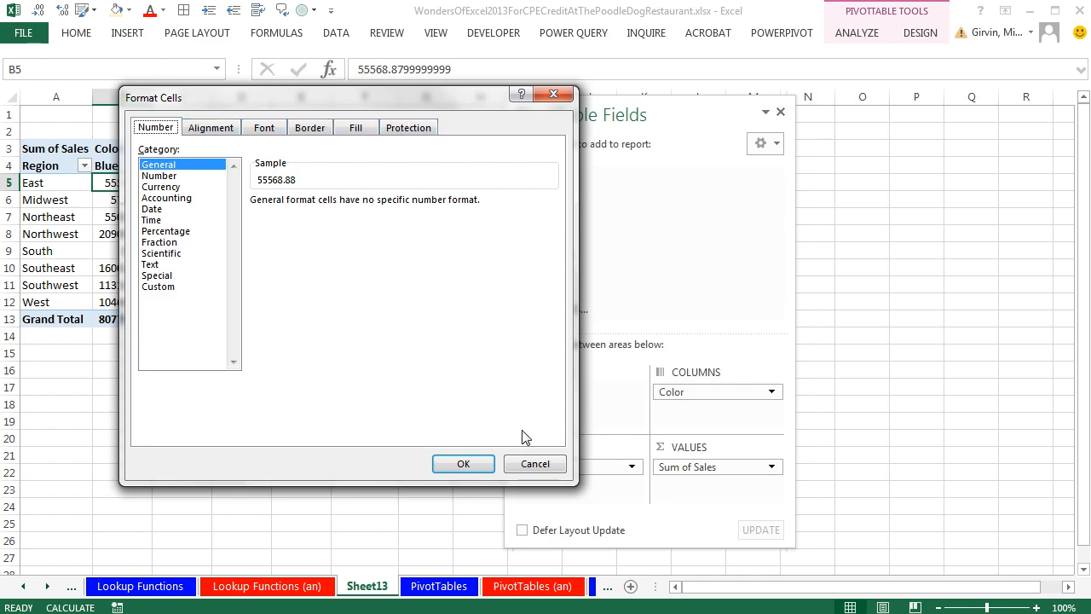
{"action": "left_click", "coordinate": [535, 463]}
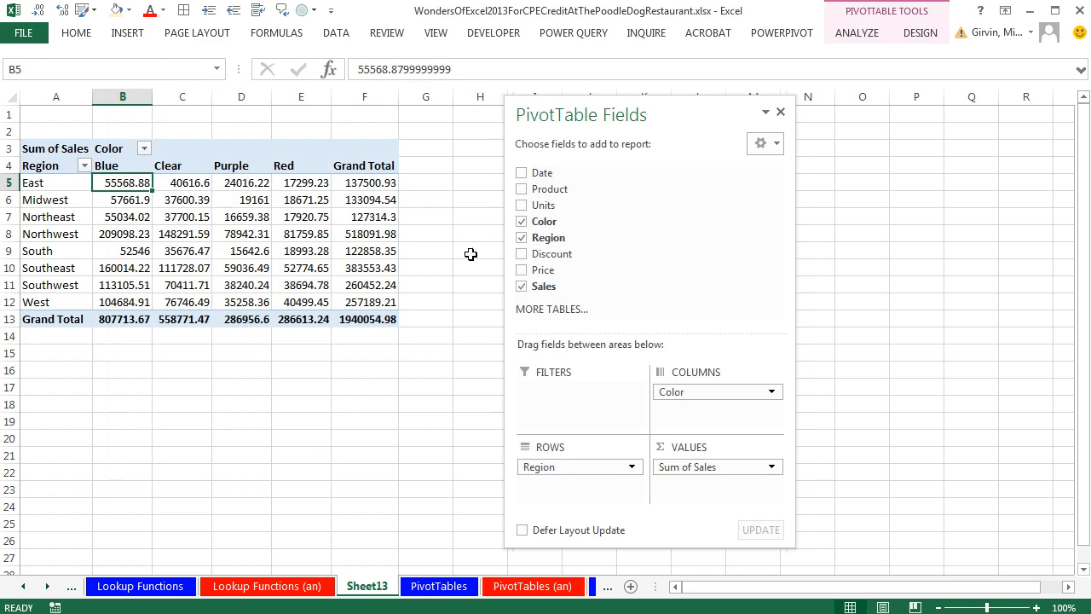
Set the number format of the PivotTable's Sum of Sales field to Currency with the $ symbol and 0 decimal places
{"action": "right_click", "coordinate": [127, 184]}
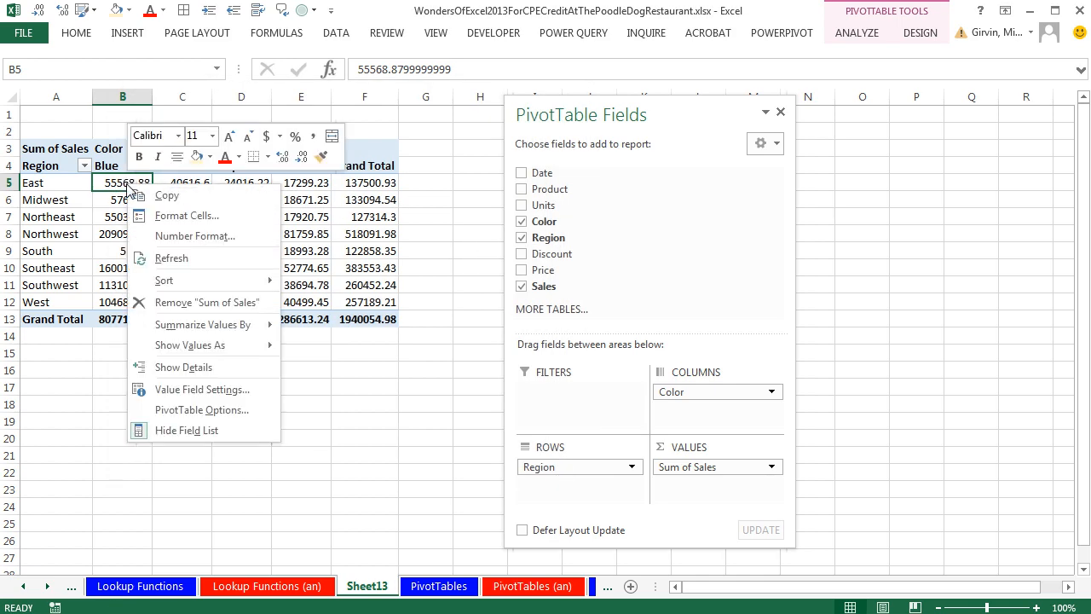
{"action": "left_click", "coordinate": [194, 236]}
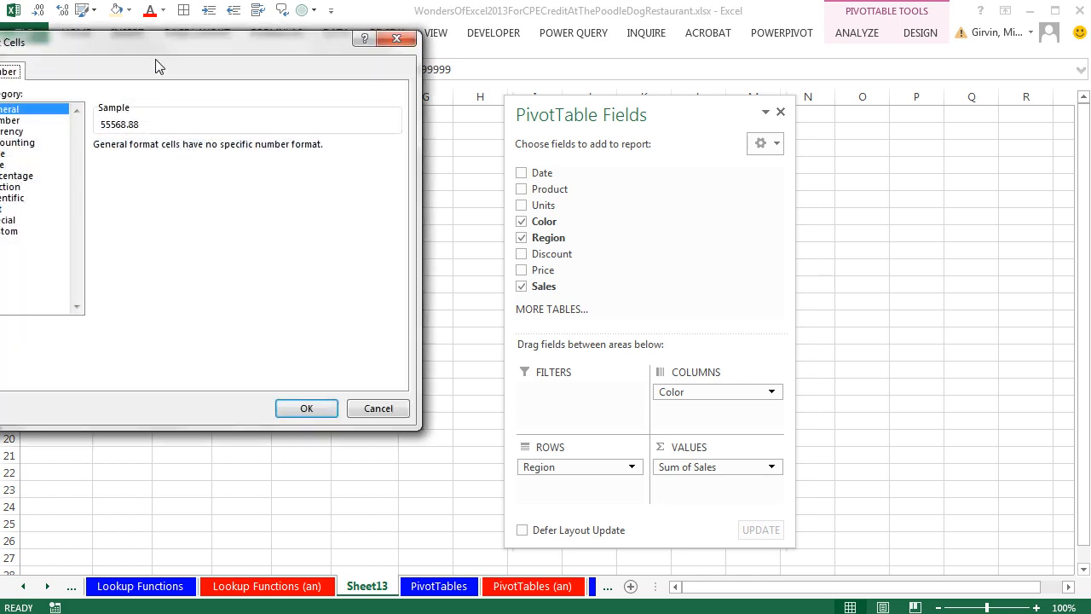
{"action": "left_click_drag", "start_coordinate": [133, 49], "coordinate": [280, 129]}
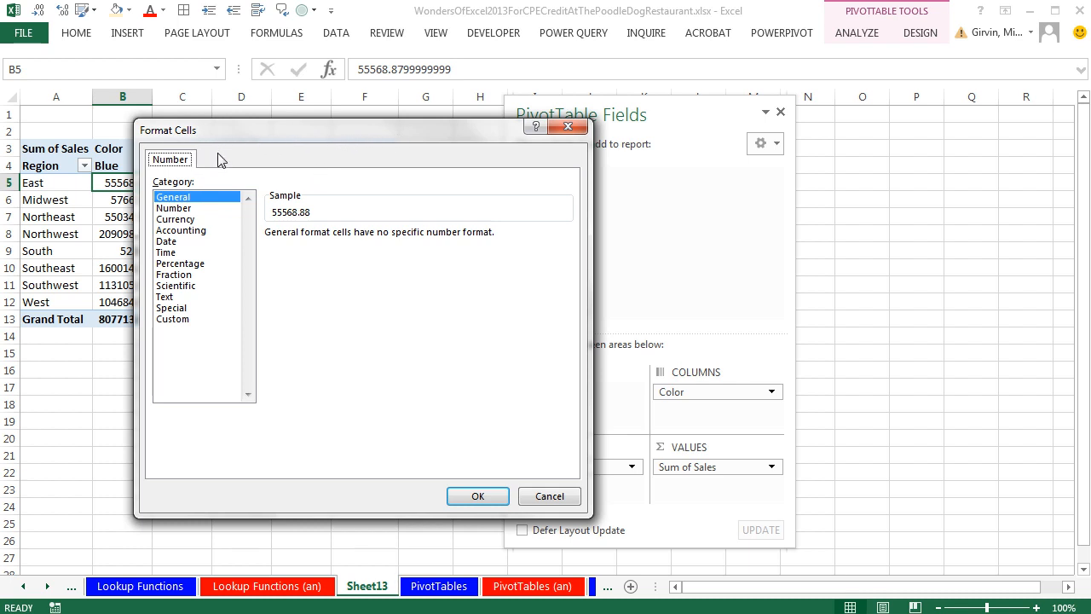
{"action": "left_click", "coordinate": [182, 220]}
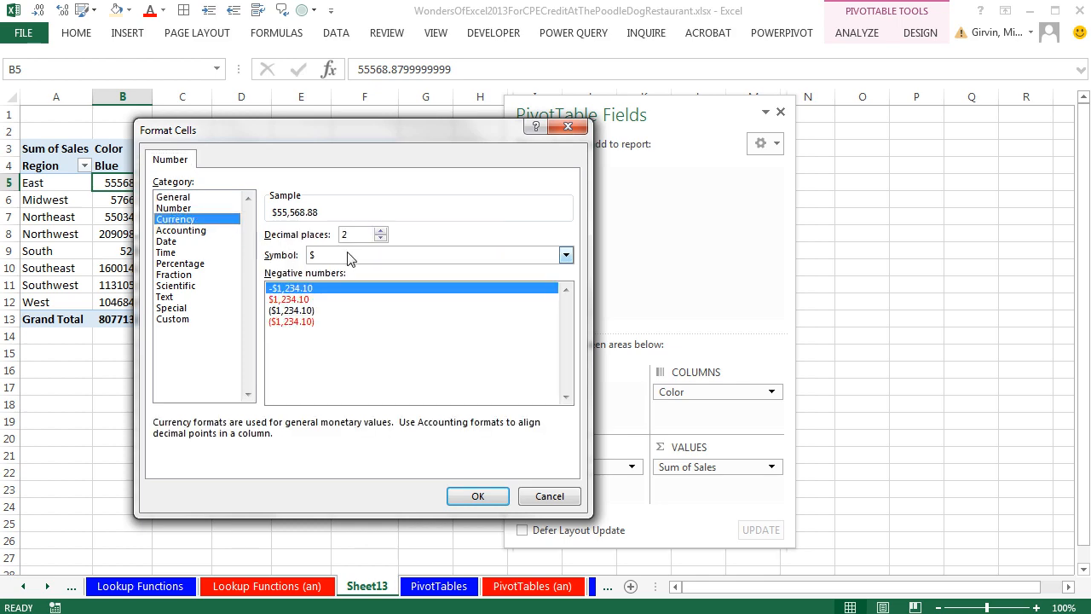
{"action": "left_click", "coordinate": [380, 239]}
{"action": "left_click", "coordinate": [380, 239]}
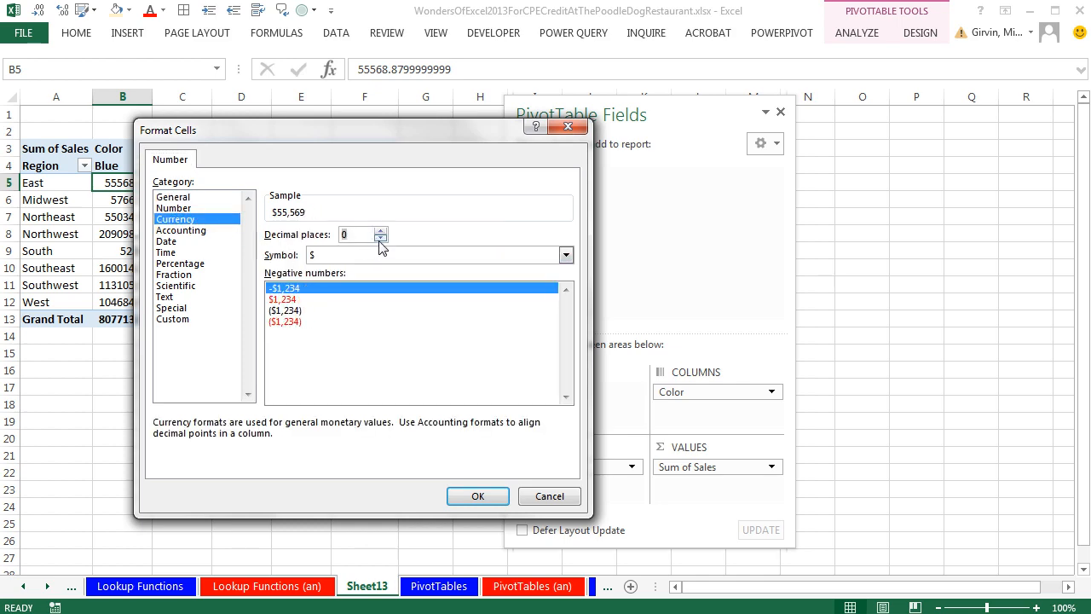
{"action": "left_click", "coordinate": [476, 496]}
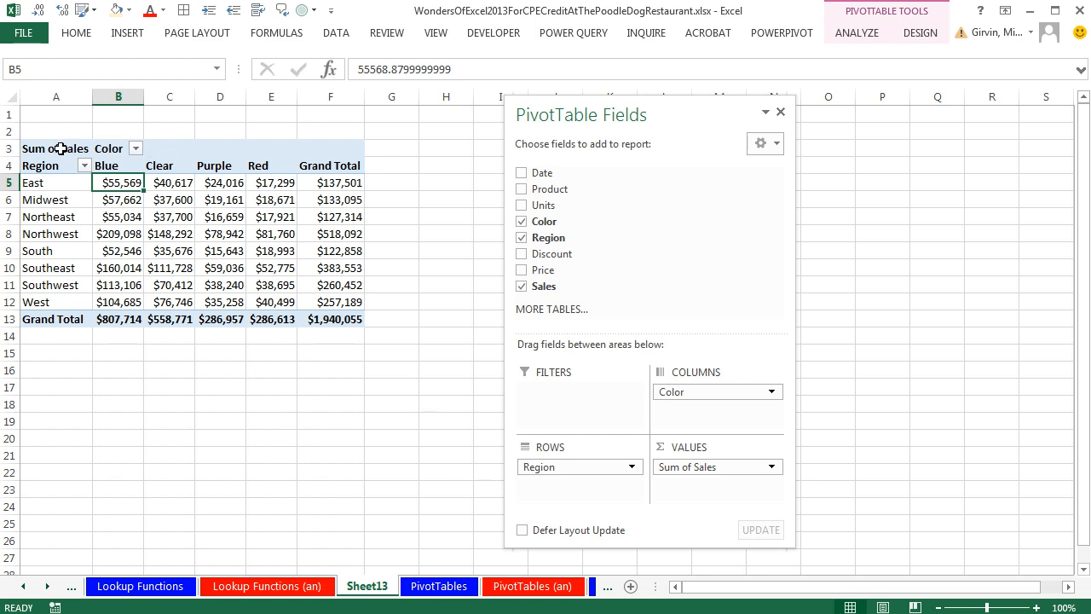
Copy the whole PivotTable, including its Grand Total row, and paste the duplicate below it at cell A15
{"action": "left_click_drag", "start_coordinate": [59, 148], "coordinate": [348, 320]}
{"action": "key", "text": "ctrl+c"}
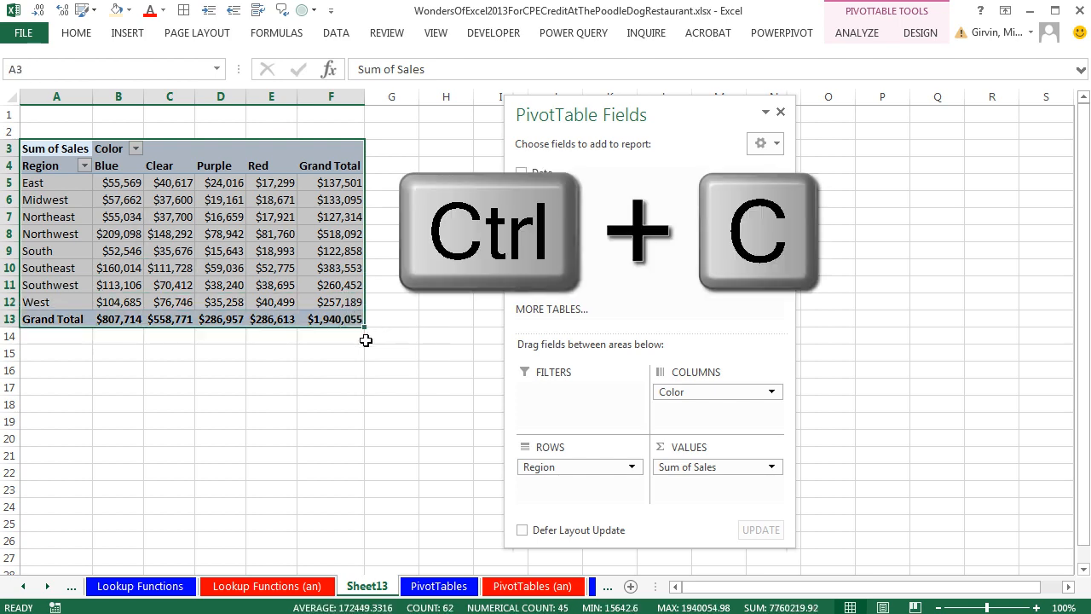
{"action": "left_click", "coordinate": [55, 350]}
{"action": "key", "text": "ctrl+v"}
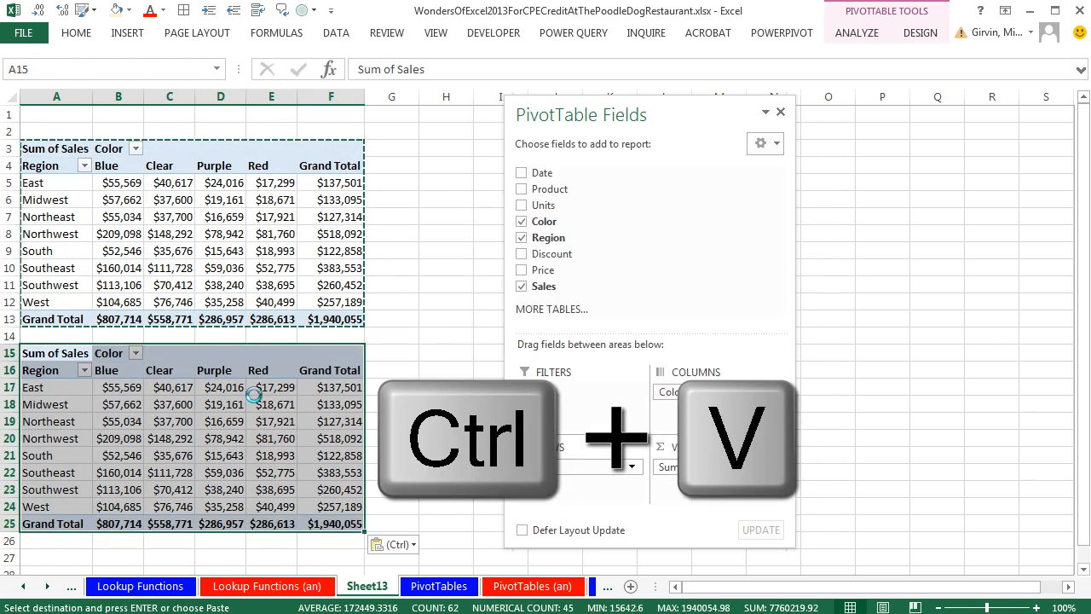
Show the Sum of Sales values in the lower PivotTable as % of Grand Total
{"action": "left_click", "coordinate": [126, 390]}
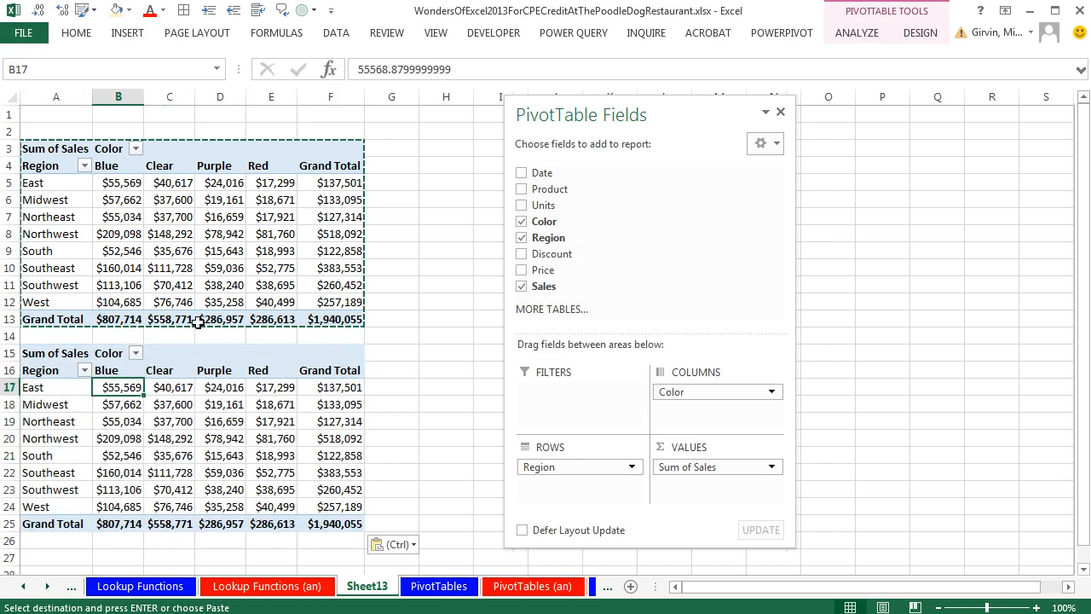
{"action": "right_click", "coordinate": [126, 387]}
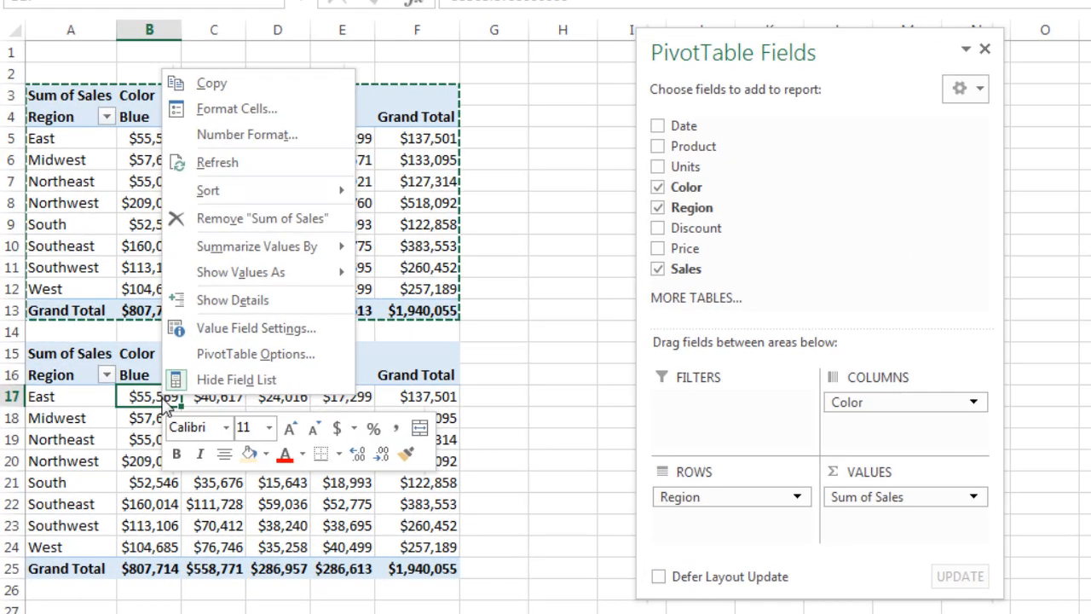
{"action": "mouse_move", "coordinate": [191, 254]}
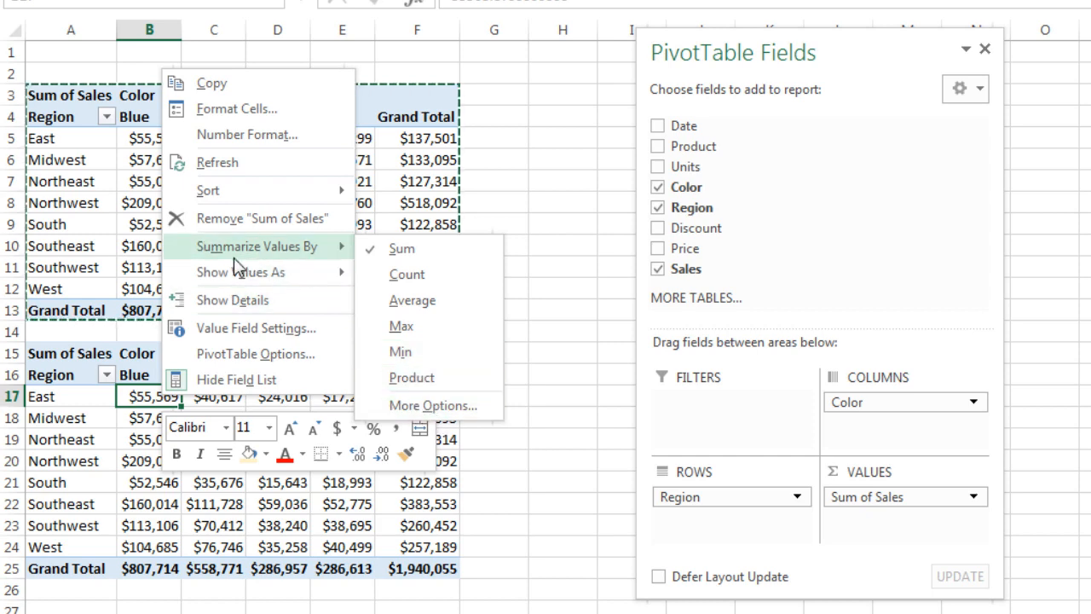
{"action": "mouse_move", "coordinate": [230, 286]}
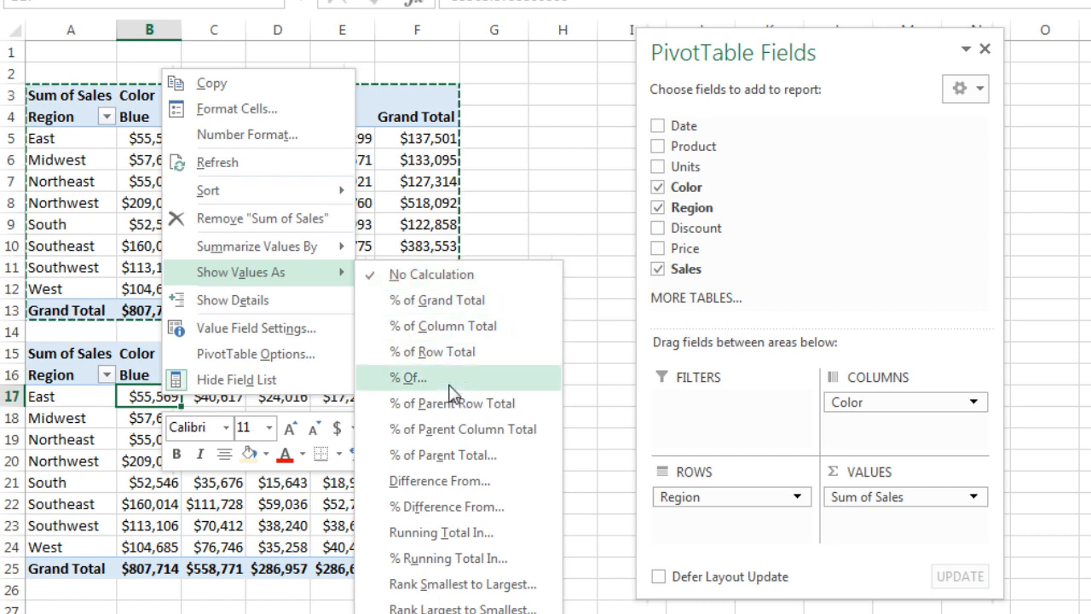
{"action": "left_click", "coordinate": [444, 315]}
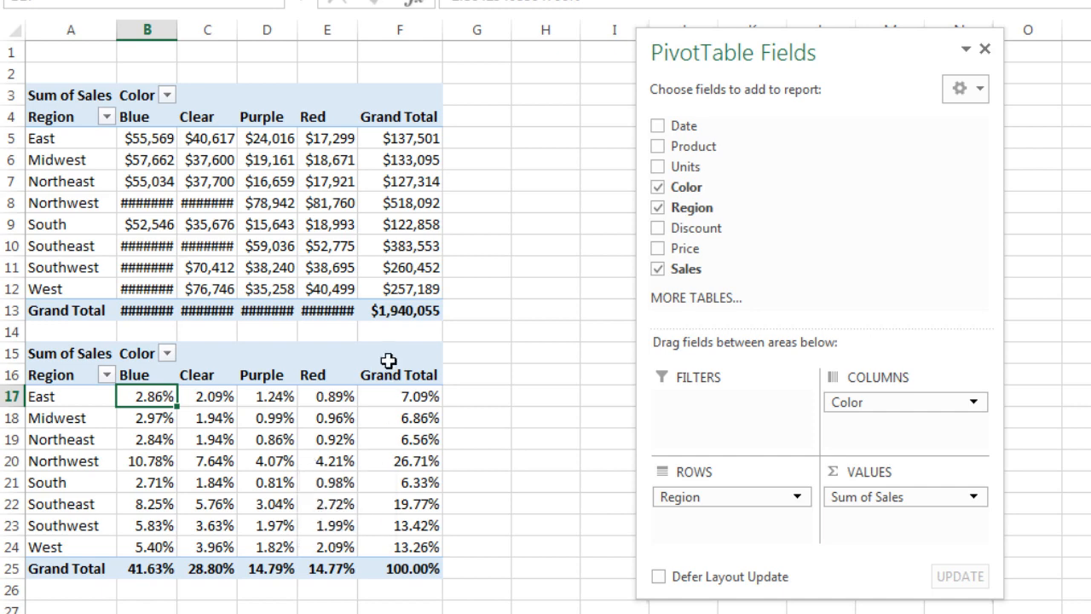
Widen columns A through F to one equal width that fits the labels and dollar amounts of both PivotTables
{"action": "left_click_drag", "start_coordinate": [71, 30], "coordinate": [418, 30]}
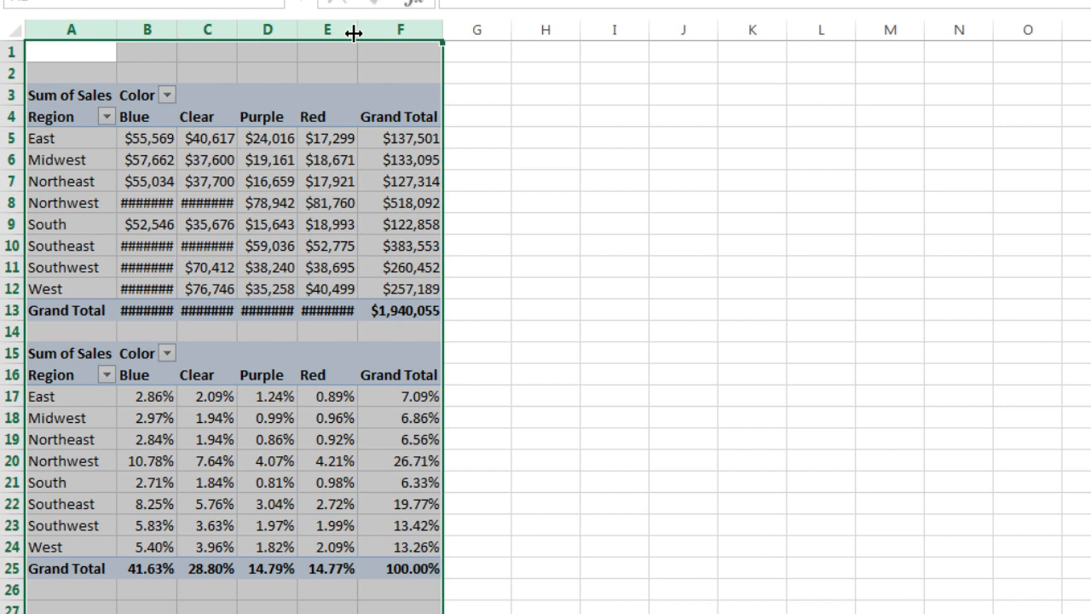
{"action": "left_click_drag", "start_coordinate": [353, 32], "coordinate": [365, 35]}
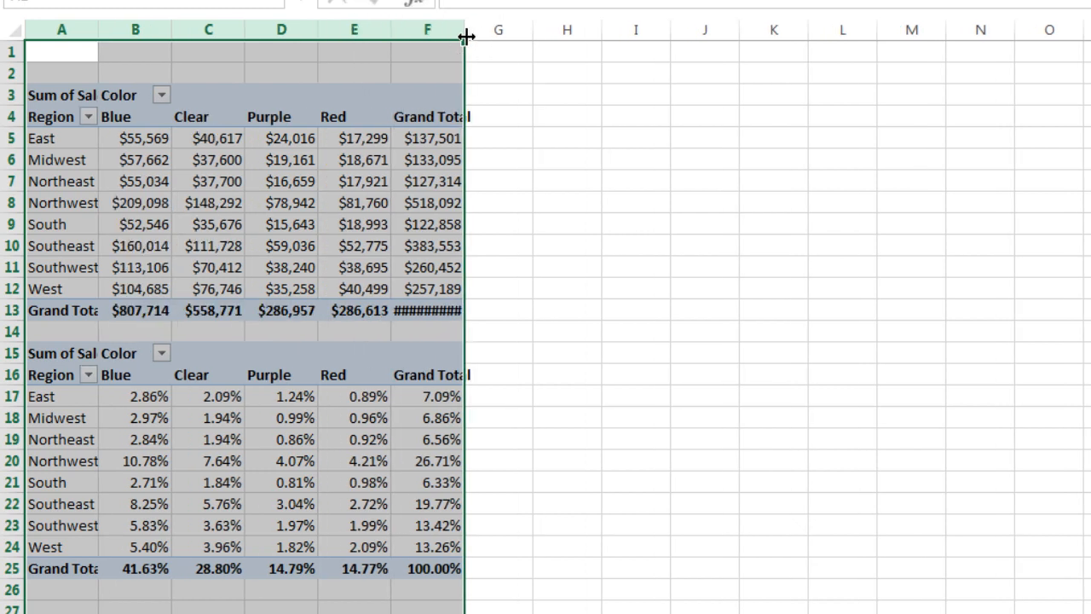
{"action": "left_click_drag", "start_coordinate": [465, 35], "coordinate": [483, 38]}
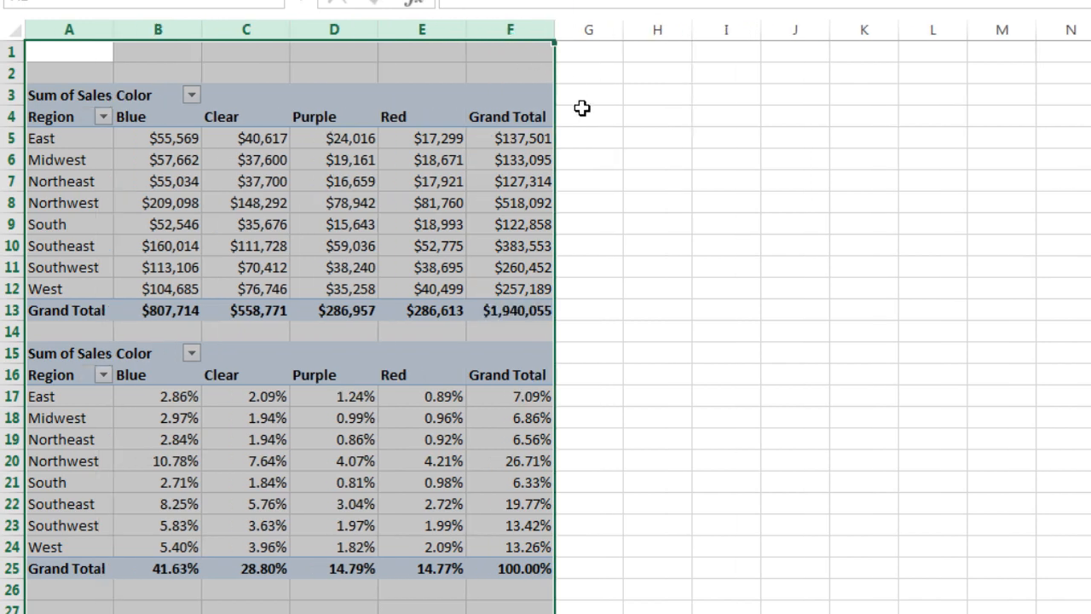
{"action": "left_click", "coordinate": [300, 465]}
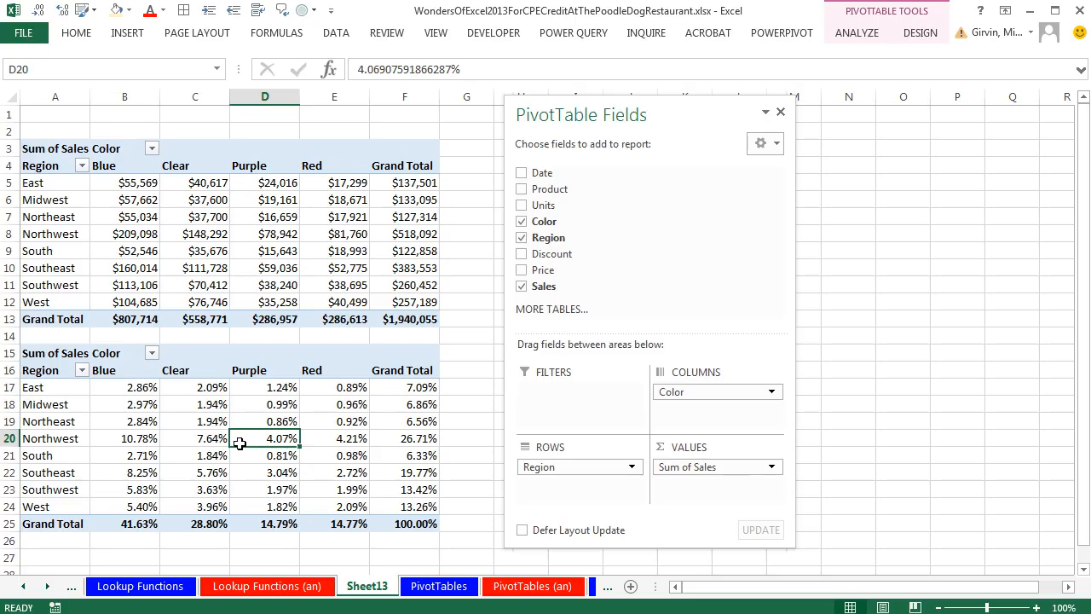
Rename the Sheet13 worksheet as PT1
{"action": "double_click", "coordinate": [366, 586]}
{"action": "type", "text": "PT1"}
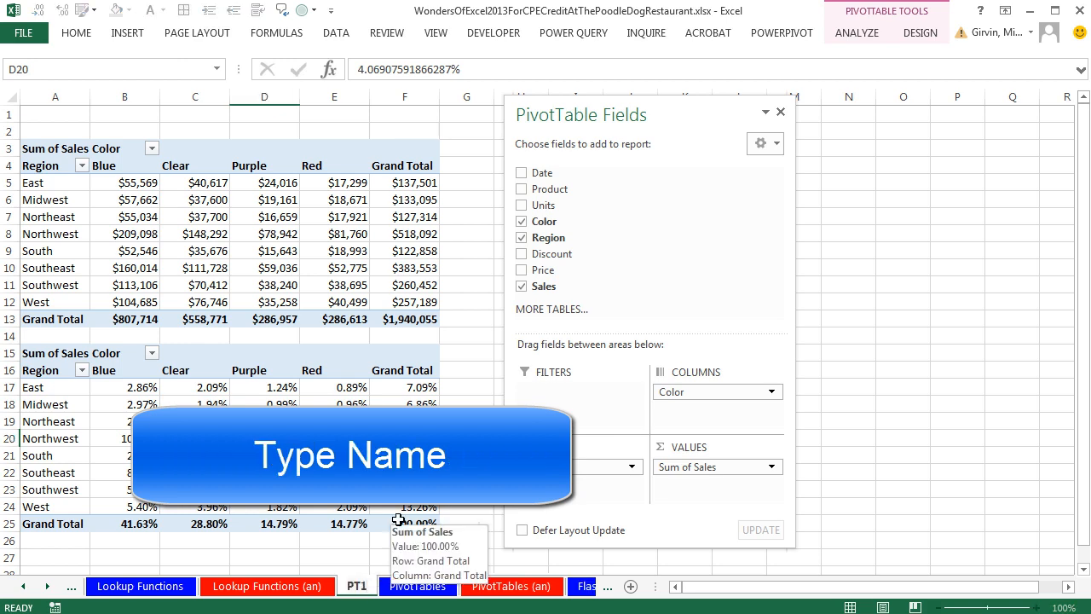
{"action": "key", "text": "Return"}
Create an empty PivotTable on a new worksheet from the sales data range A19:H27513 on the PivotTables sheet
{"action": "left_click", "coordinate": [418, 586]}
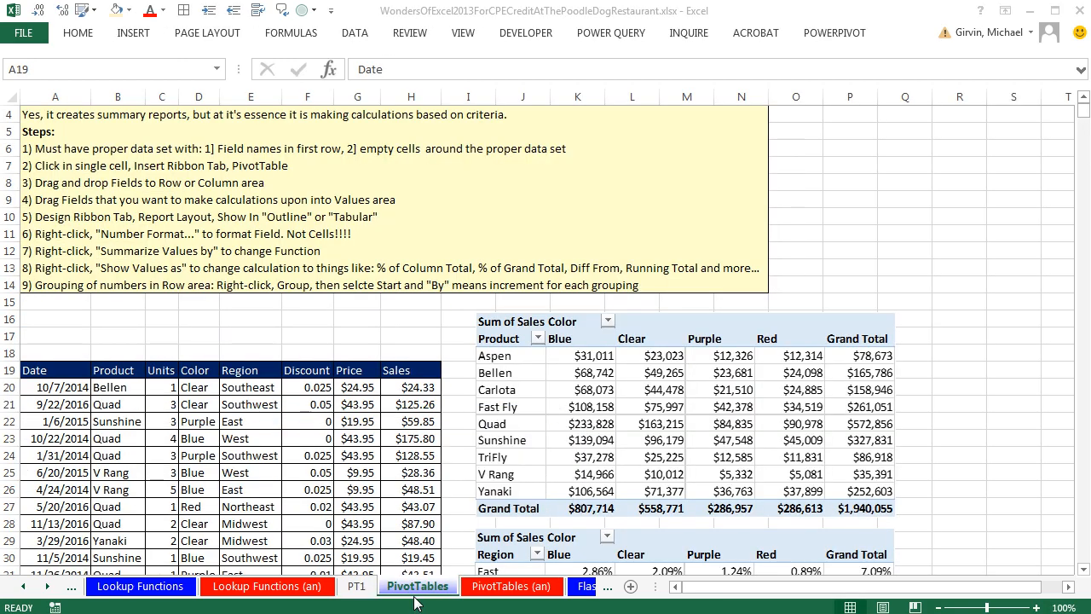
{"action": "scroll", "coordinate": [485, 512], "scroll_direction": "down", "scroll_amount": 6}
{"action": "scroll", "coordinate": [484, 512], "scroll_direction": "down", "scroll_amount": 5}
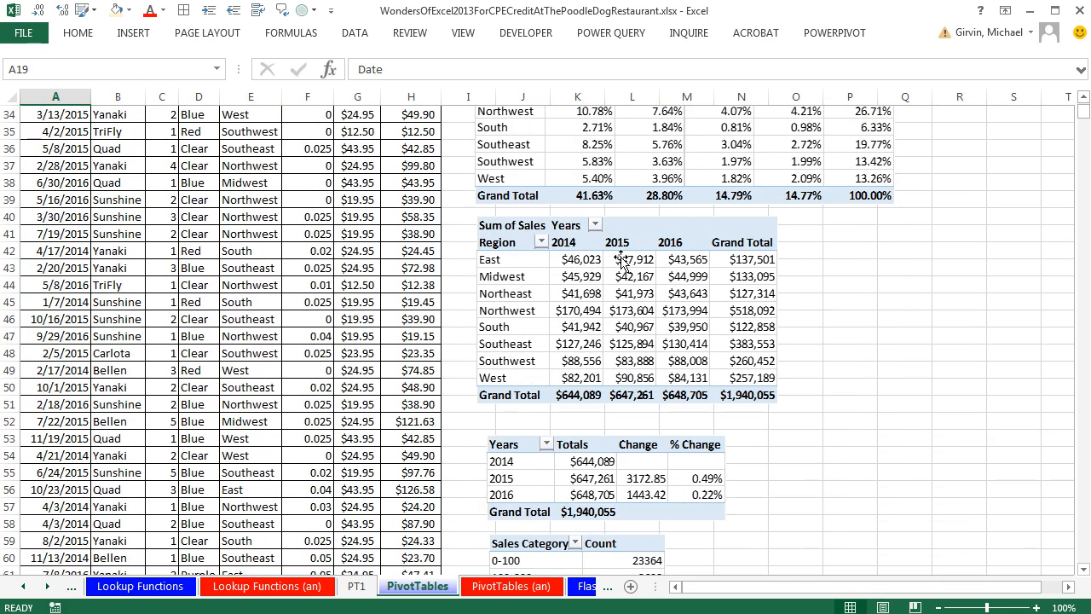
{"action": "scroll", "coordinate": [481, 341], "scroll_direction": "up", "scroll_amount": 8}
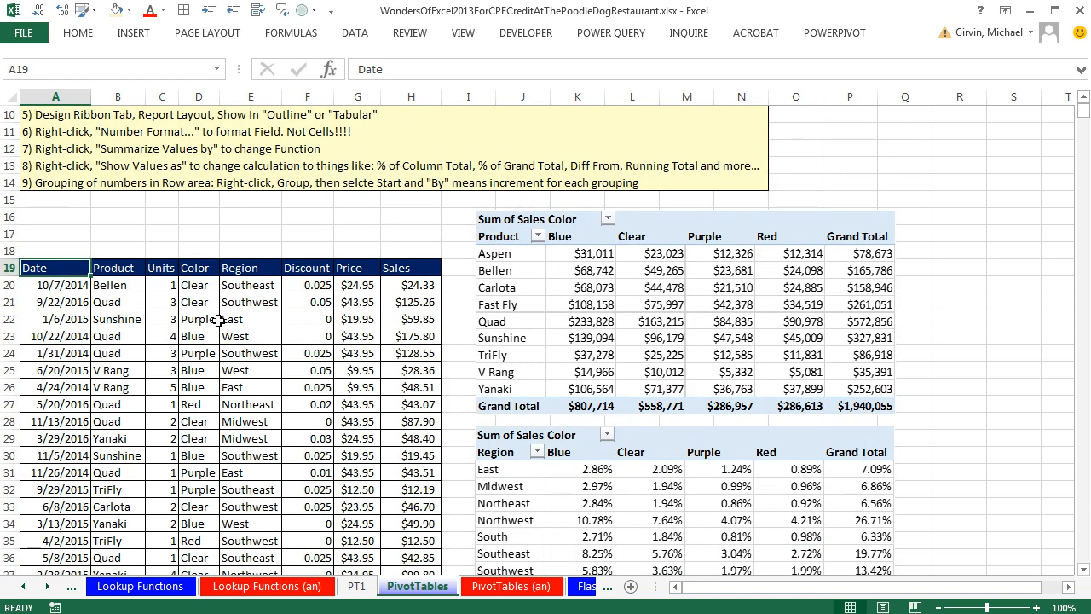
{"action": "left_click", "coordinate": [69, 319]}
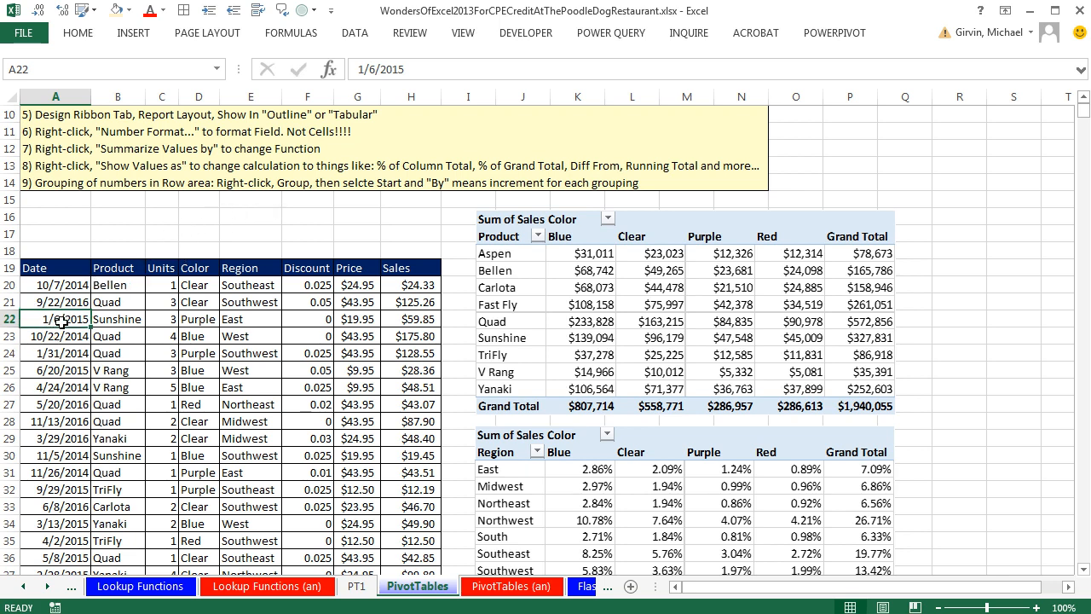
{"action": "left_click", "coordinate": [184, 307]}
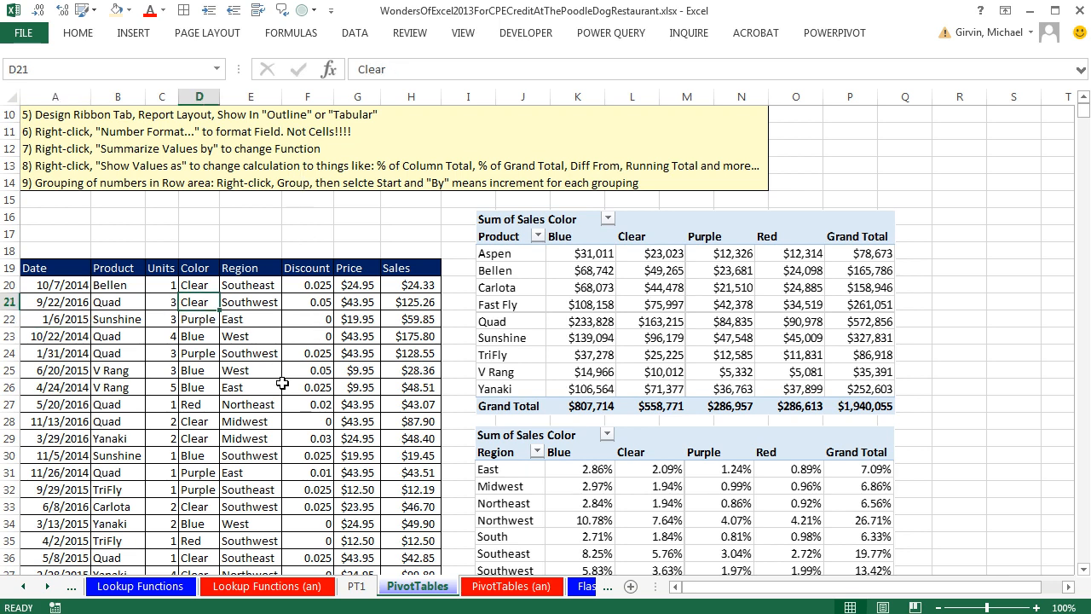
{"action": "key", "text": "alt"}
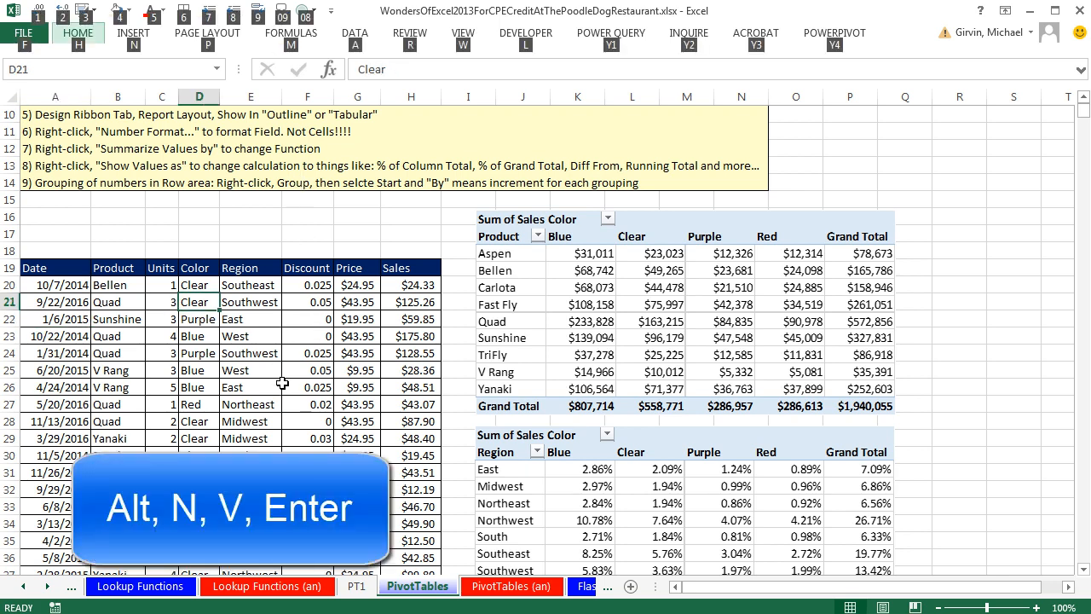
{"action": "key", "text": "n"}
{"action": "key", "text": "v"}
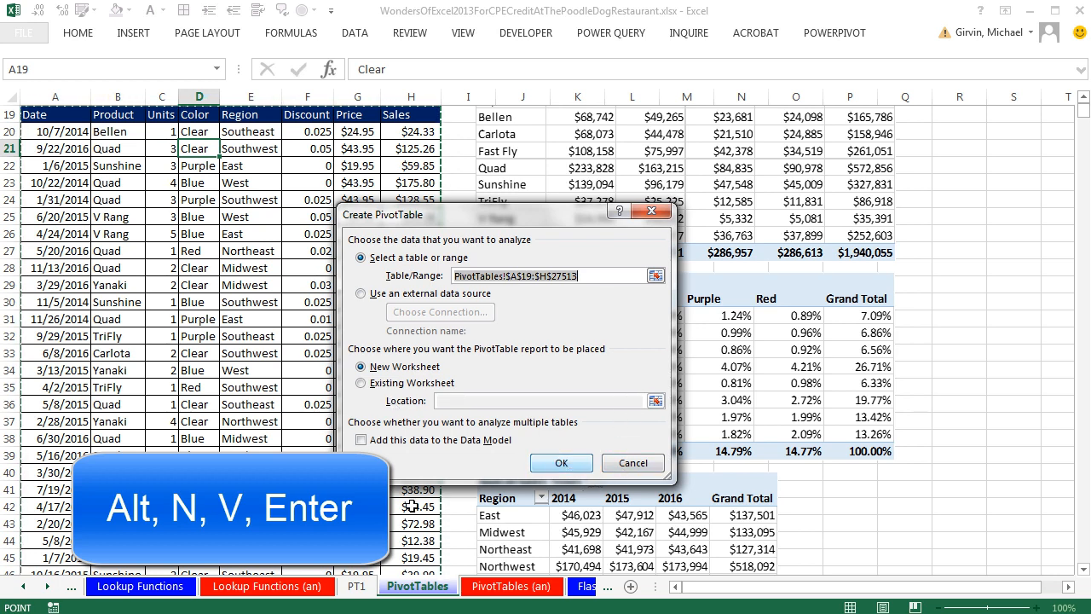
{"action": "key", "text": "Return"}
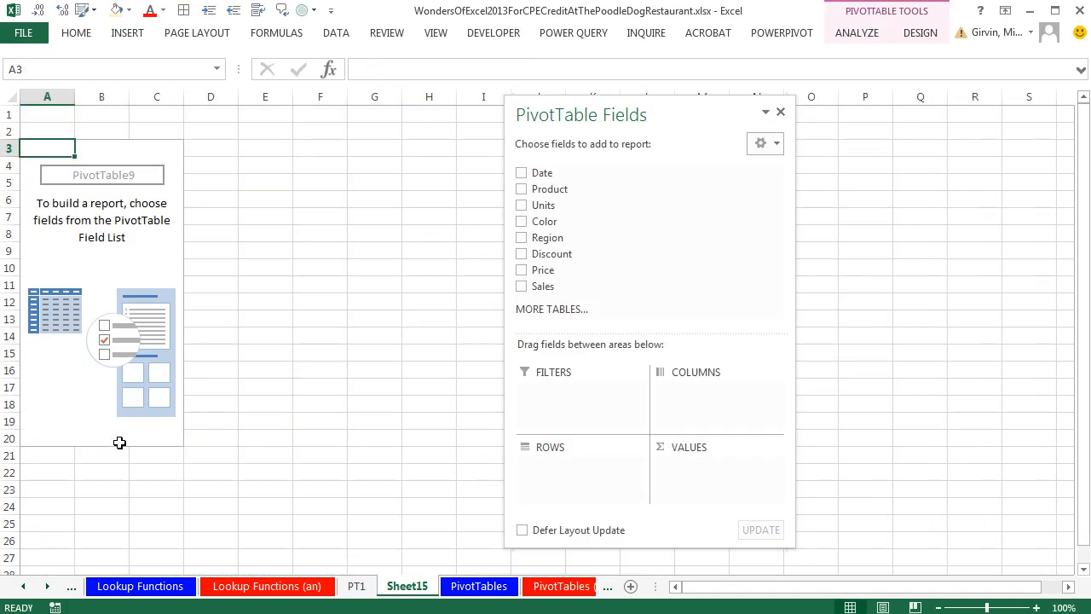
Add the Date field to the PivotTable rows and group the dates by Months and Years
{"action": "left_click_drag", "start_coordinate": [530, 173], "coordinate": [524, 450]}
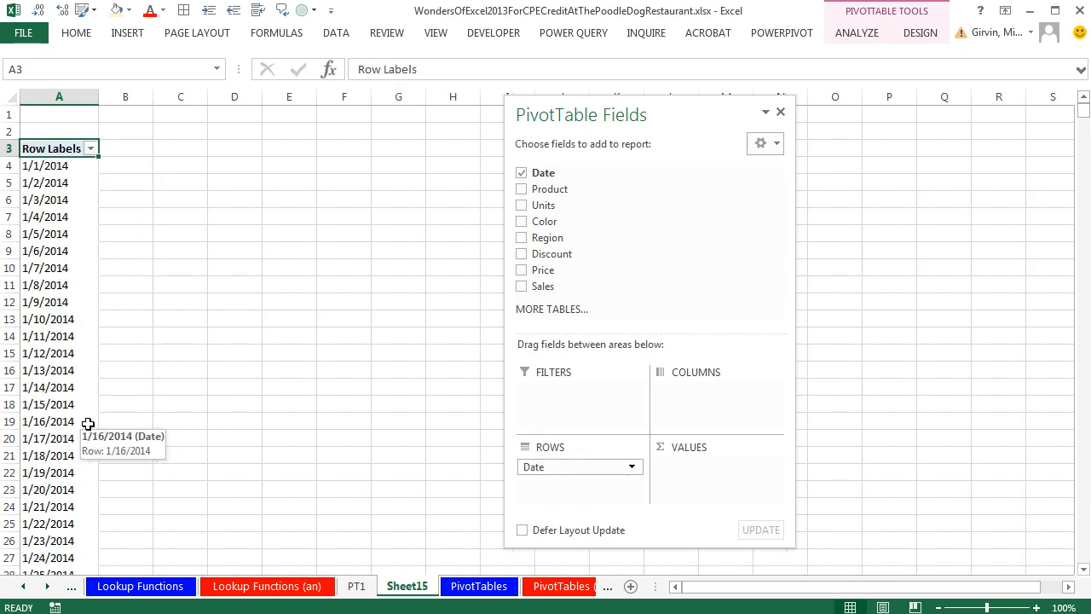
{"action": "right_click", "coordinate": [59, 215]}
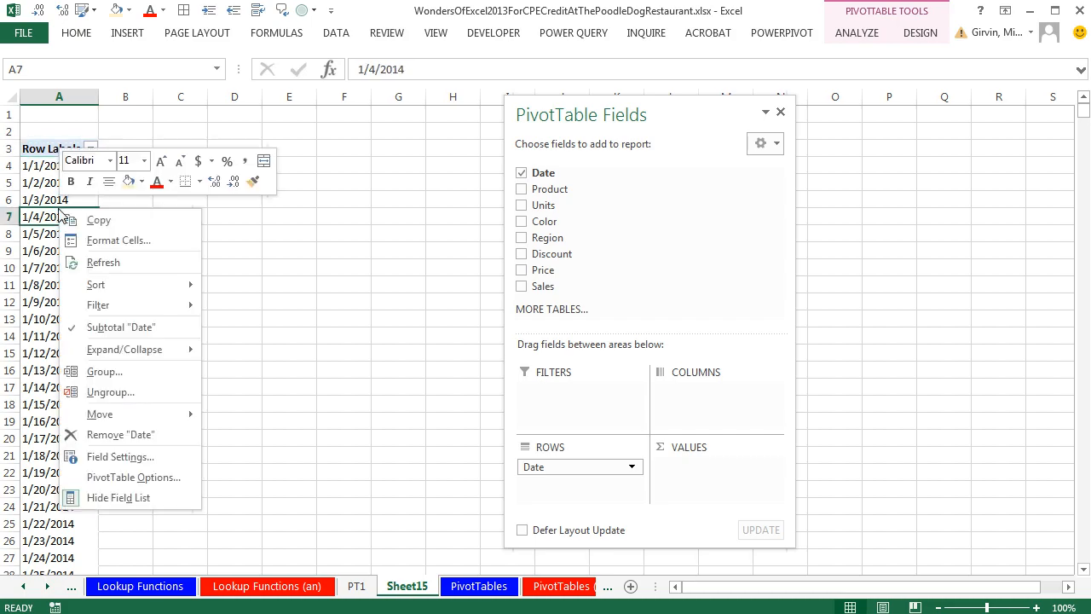
{"action": "left_click", "coordinate": [99, 372]}
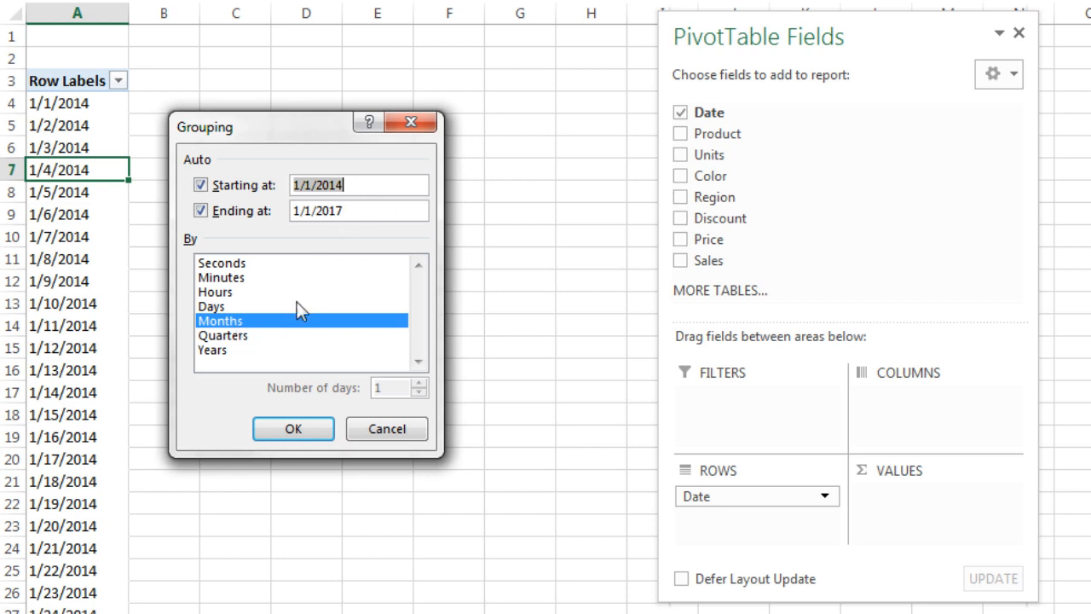
{"action": "left_click", "coordinate": [209, 351]}
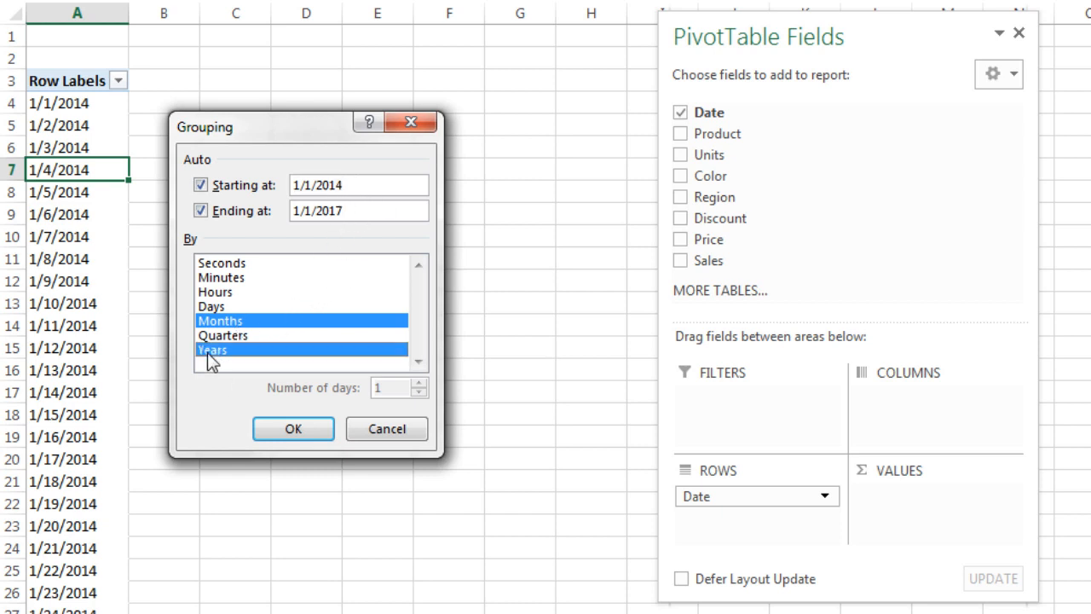
{"action": "left_click", "coordinate": [285, 431]}
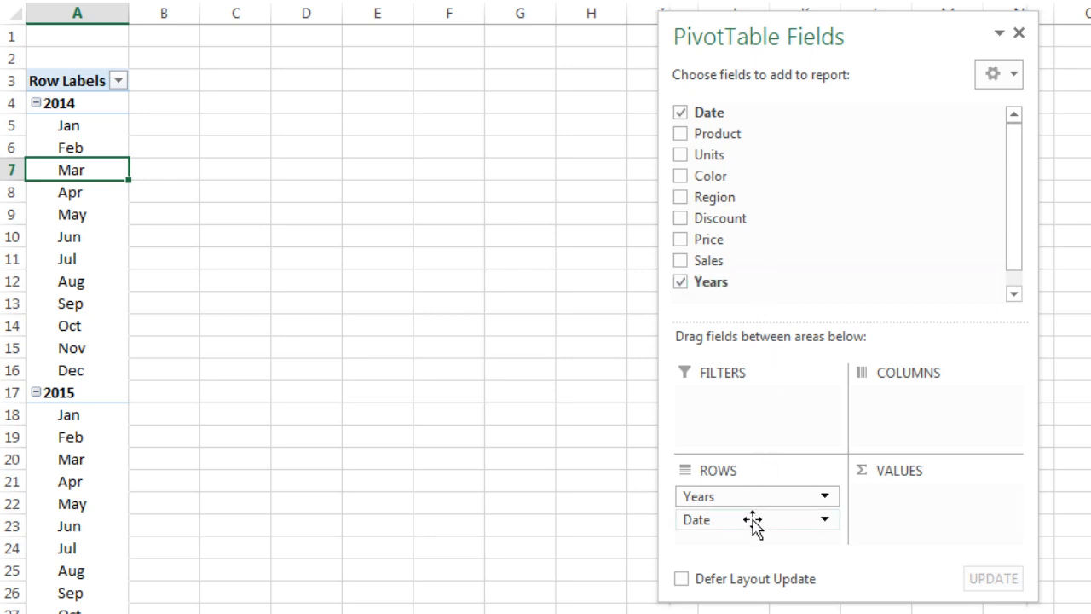
Remove Date from the rows, then lay out the PivotTable with Years as columns, Region as rows and Sales as values
{"action": "left_click_drag", "start_coordinate": [750, 524], "coordinate": [746, 215]}
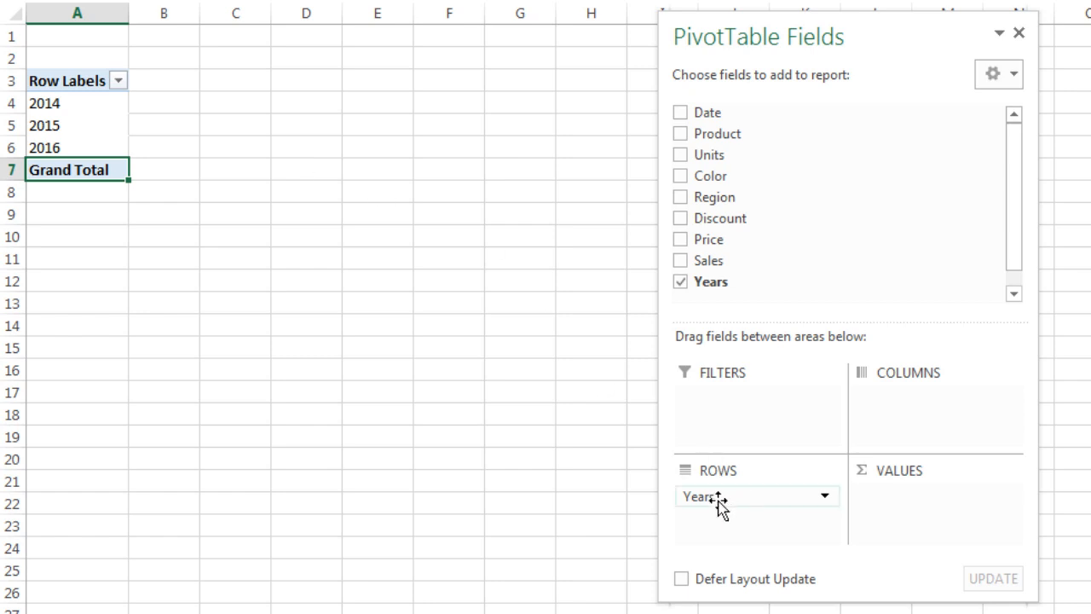
{"action": "left_click_drag", "start_coordinate": [726, 501], "coordinate": [889, 438]}
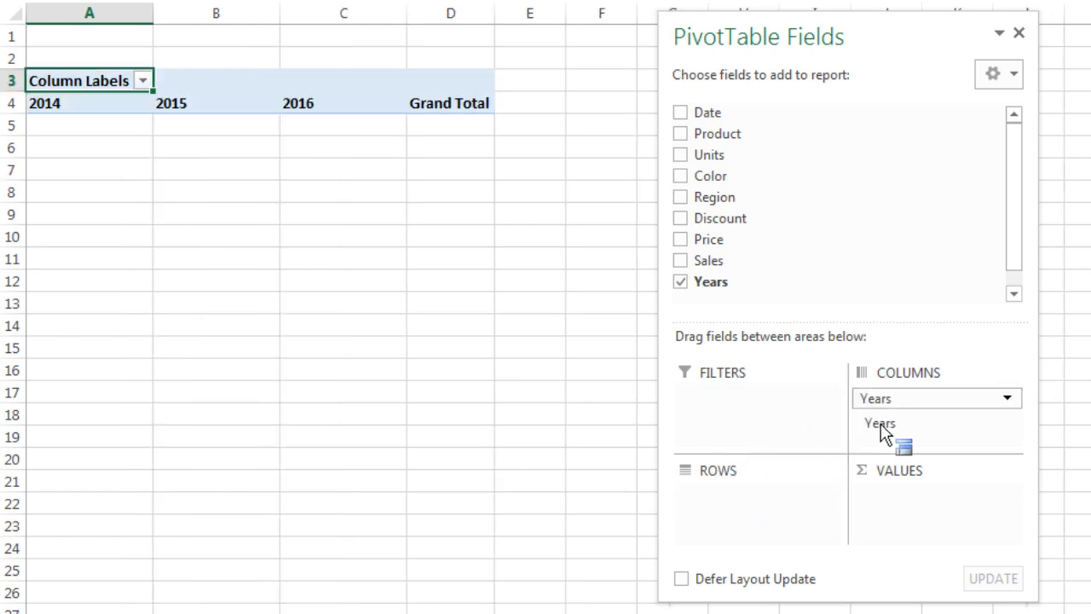
{"action": "left_click_drag", "start_coordinate": [691, 202], "coordinate": [732, 518]}
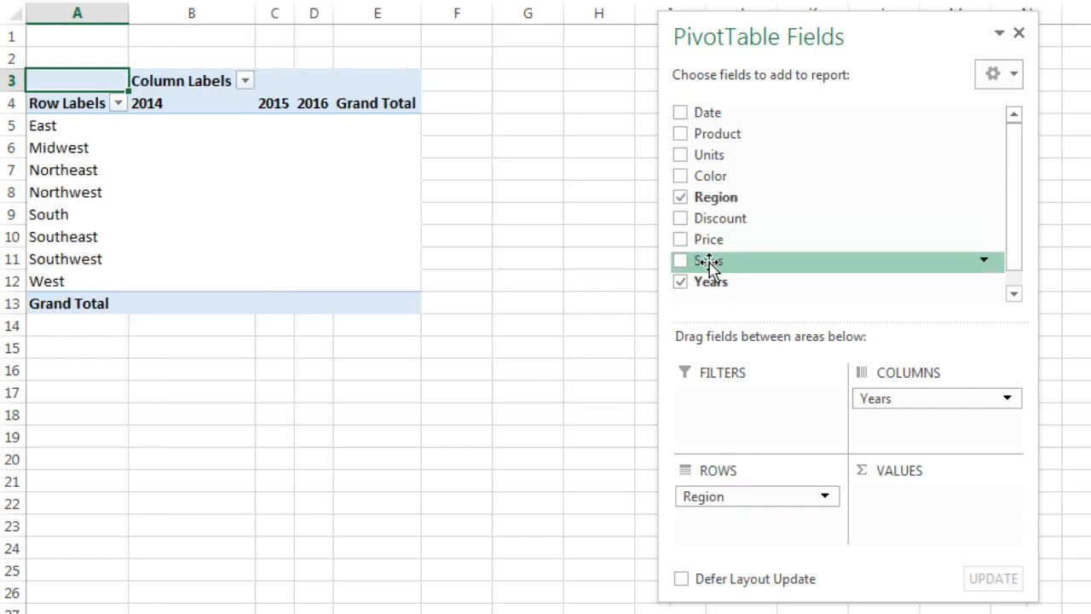
{"action": "left_click_drag", "start_coordinate": [707, 262], "coordinate": [899, 503]}
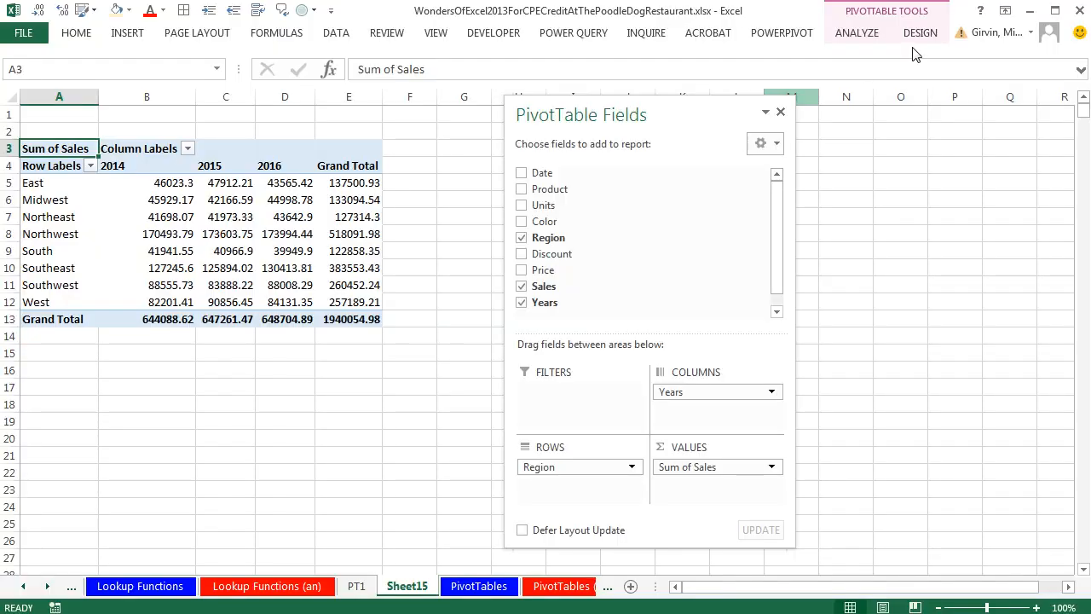
Switch the PivotTable's report layout to Tabular Form
{"action": "left_click", "coordinate": [920, 34]}
{"action": "left_click", "coordinate": [115, 81]}
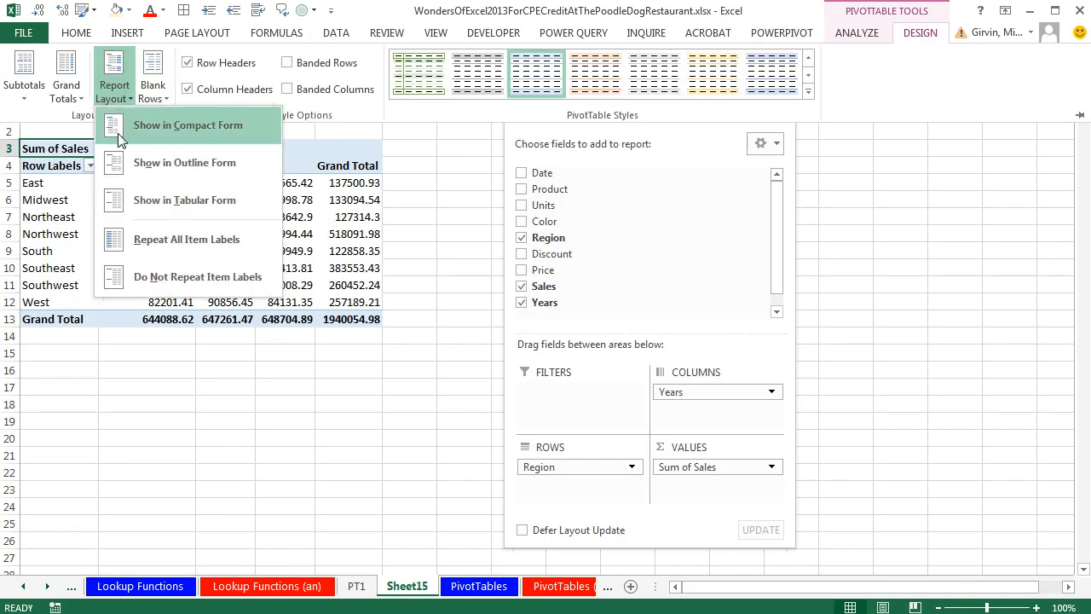
{"action": "left_click", "coordinate": [142, 196]}
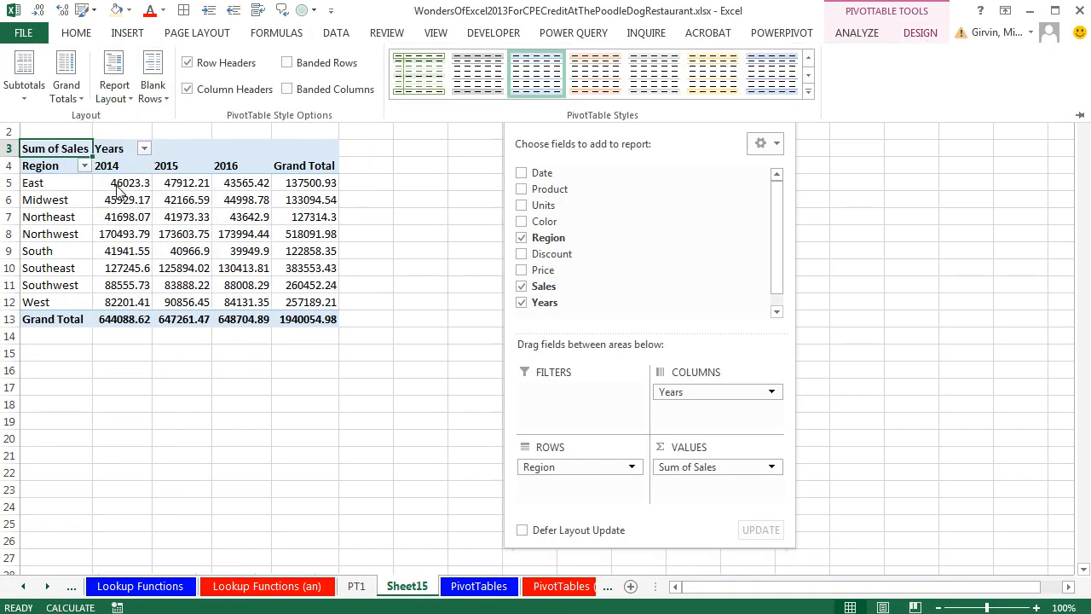
Format the Sum of Sales values as Currency with $ symbol and 0 decimal places
{"action": "left_click", "coordinate": [118, 191]}
{"action": "right_click", "coordinate": [120, 189]}
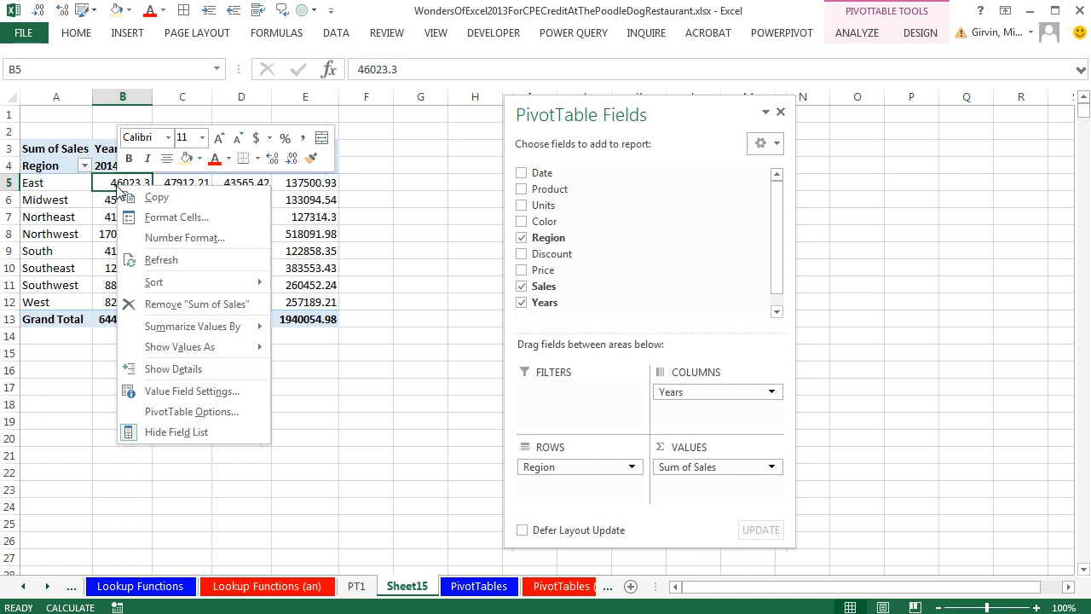
{"action": "left_click", "coordinate": [162, 240]}
{"action": "left_click", "coordinate": [22, 131]}
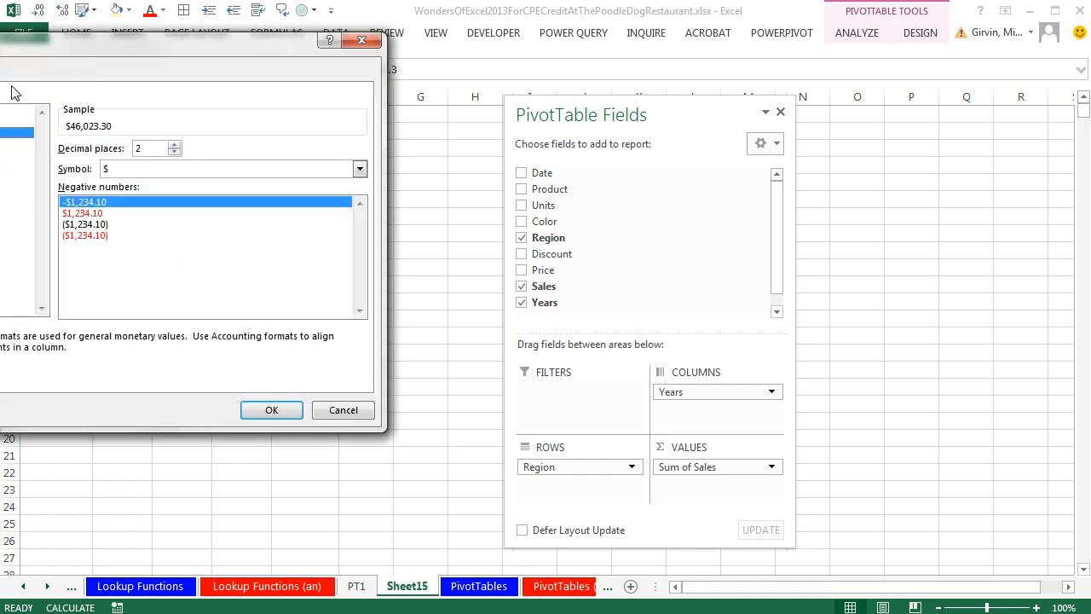
{"action": "left_click_drag", "start_coordinate": [31, 44], "coordinate": [221, 95]}
{"action": "left_click", "coordinate": [364, 203]}
{"action": "left_click", "coordinate": [364, 202]}
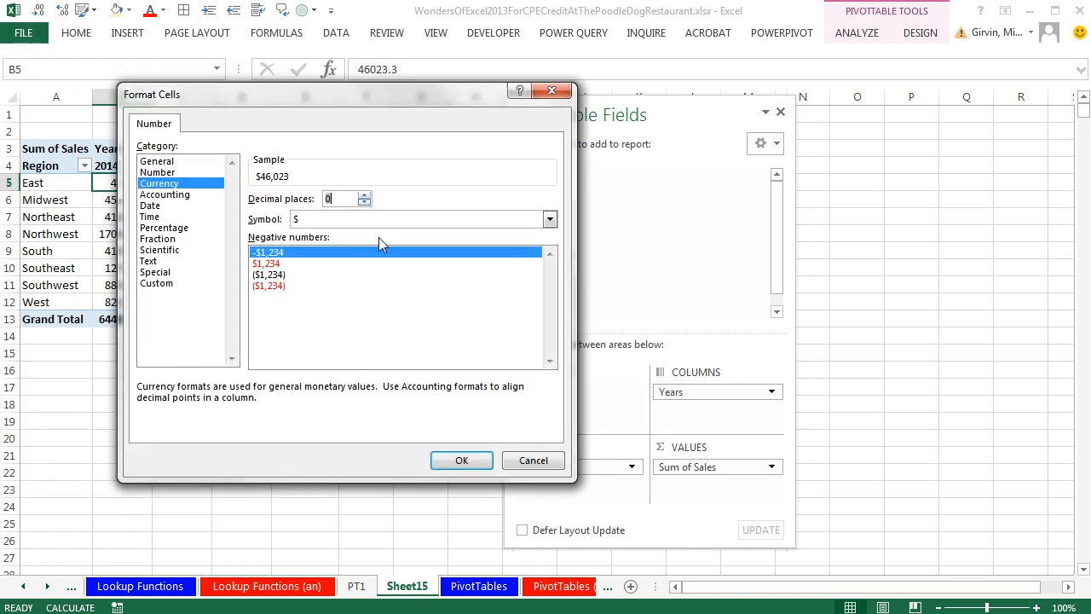
{"action": "left_click", "coordinate": [462, 461]}
{"action": "left_click", "coordinate": [297, 435]}
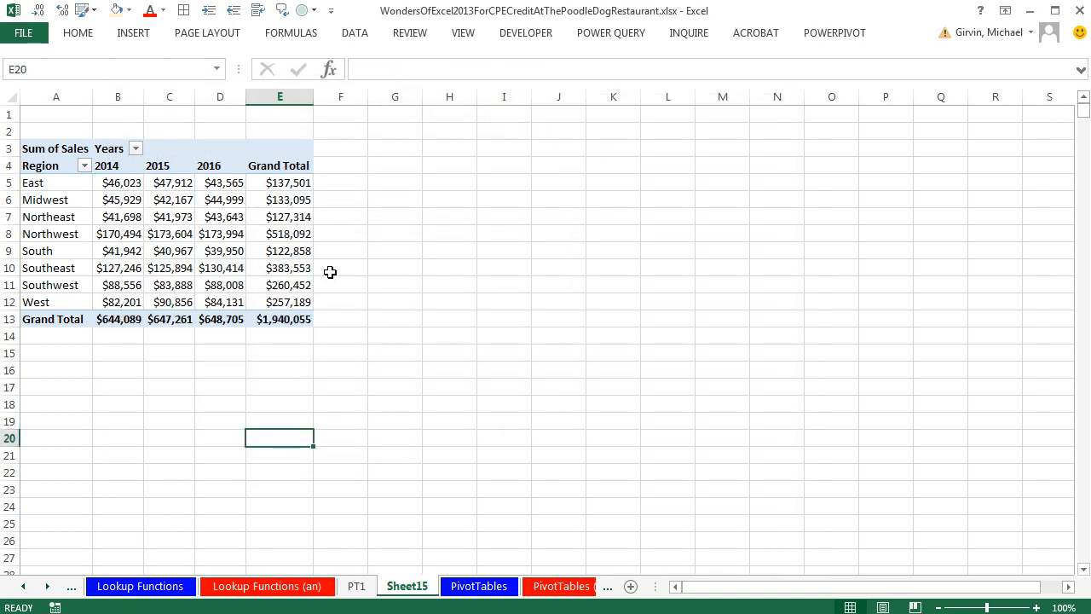
Rename the Sheet15 worksheet as PT2
{"action": "double_click", "coordinate": [409, 587]}
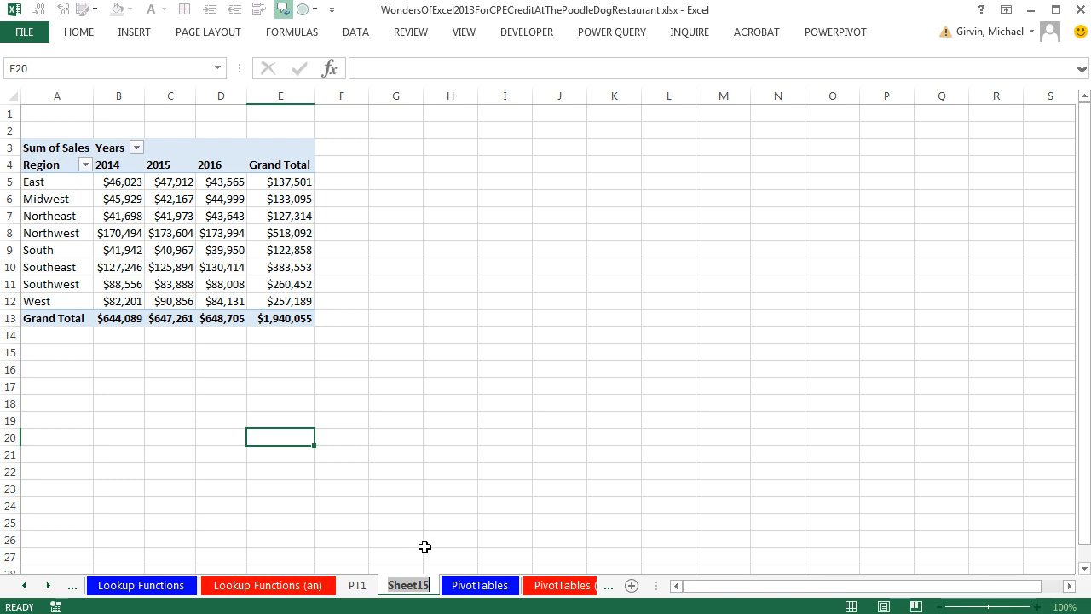
{"action": "type", "text": "PT2"}
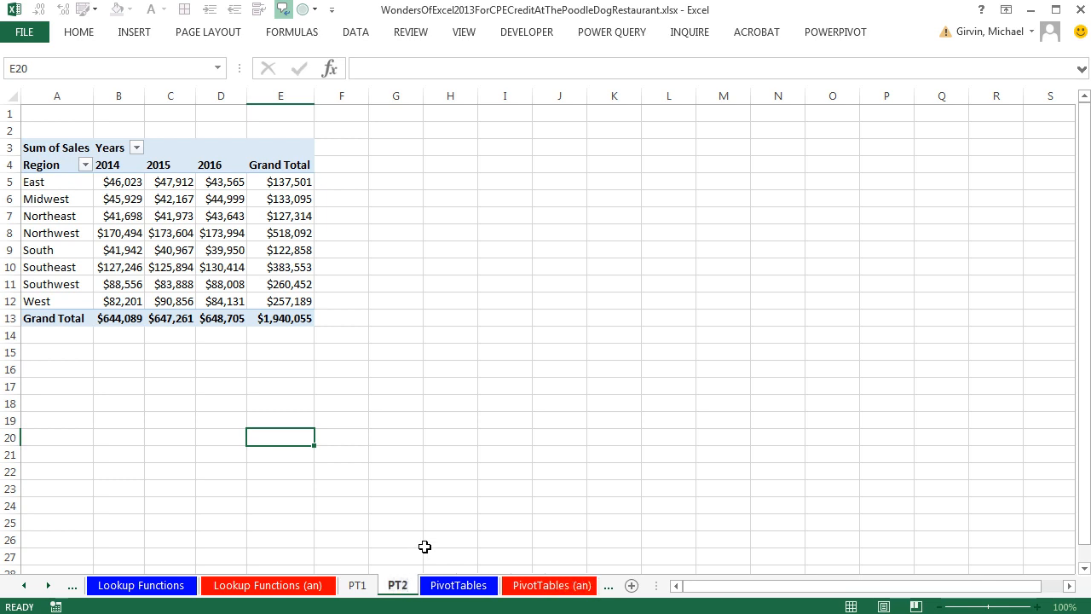
{"action": "key", "text": "Return"}
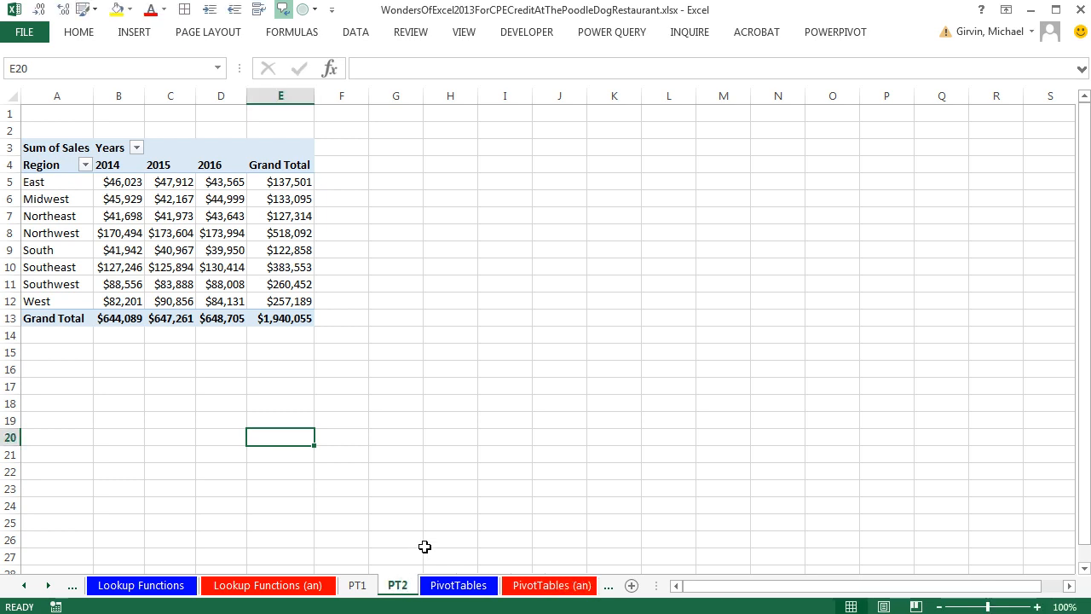
Copy the PivotTable in A3:E13 on the PT2 sheet to cell G3, keeping the source column widths
{"action": "left_click", "coordinate": [458, 585]}
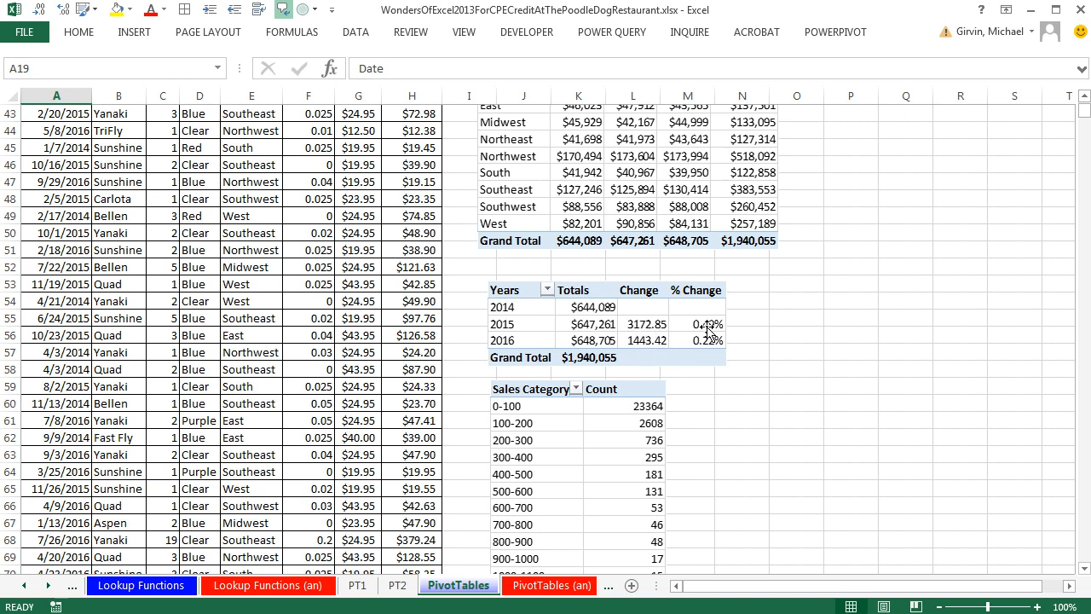
{"action": "left_click", "coordinate": [398, 586]}
{"action": "left_click_drag", "start_coordinate": [59, 146], "coordinate": [287, 316]}
{"action": "key", "text": "ctrl+c"}
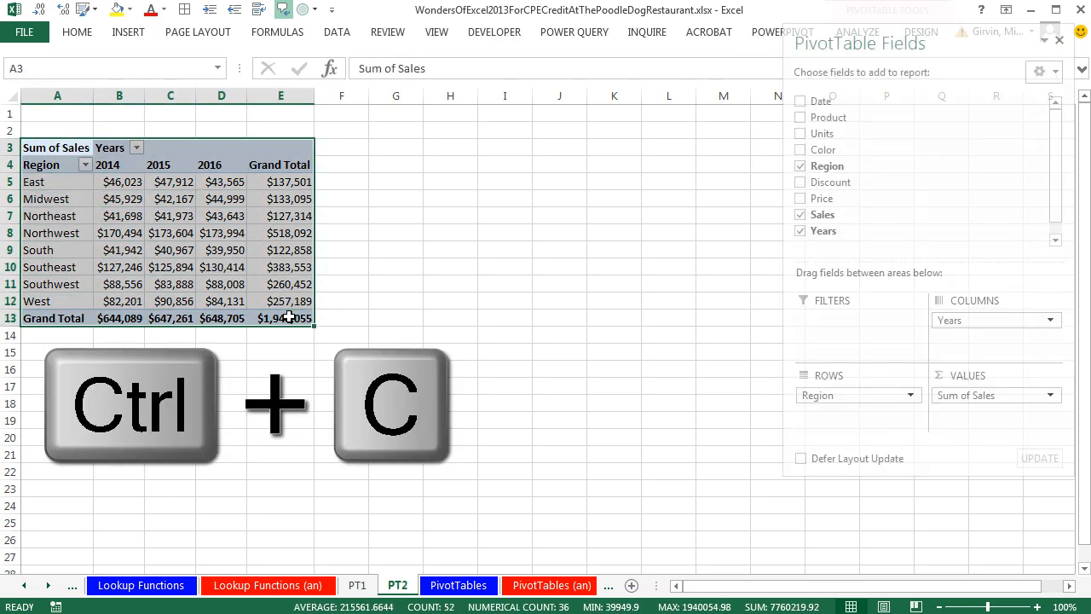
{"action": "left_click", "coordinate": [382, 156]}
{"action": "key", "text": "ctrl+v"}
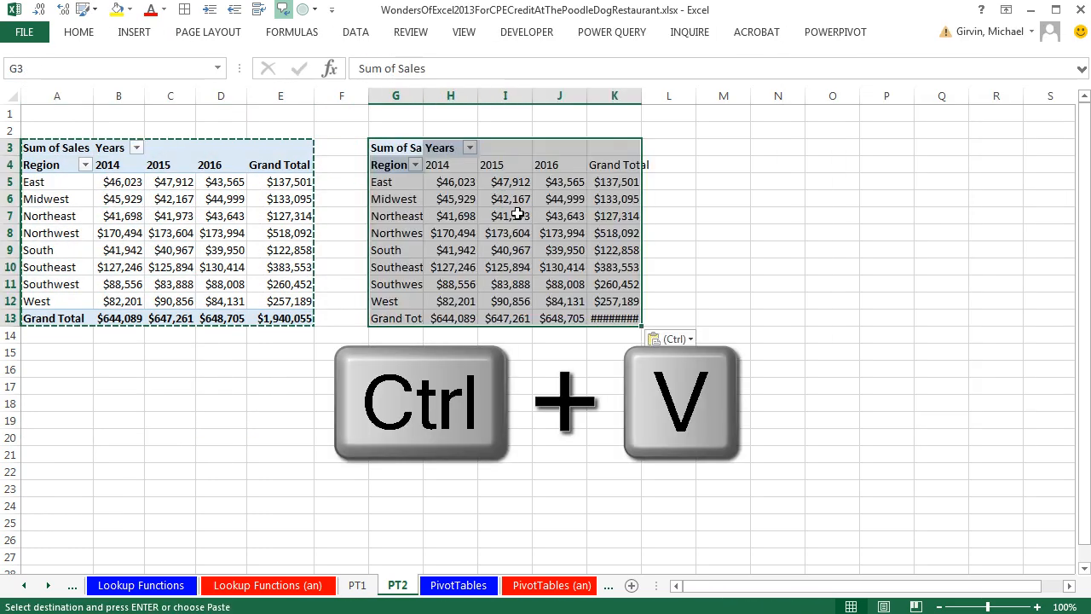
{"action": "left_click", "coordinate": [690, 341]}
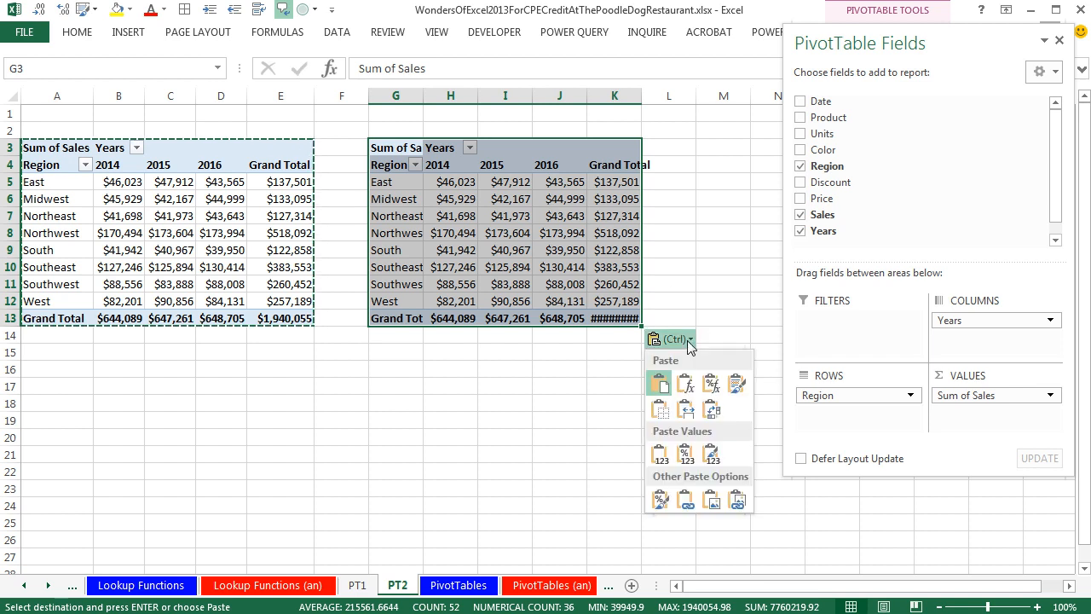
{"action": "left_click", "coordinate": [688, 413]}
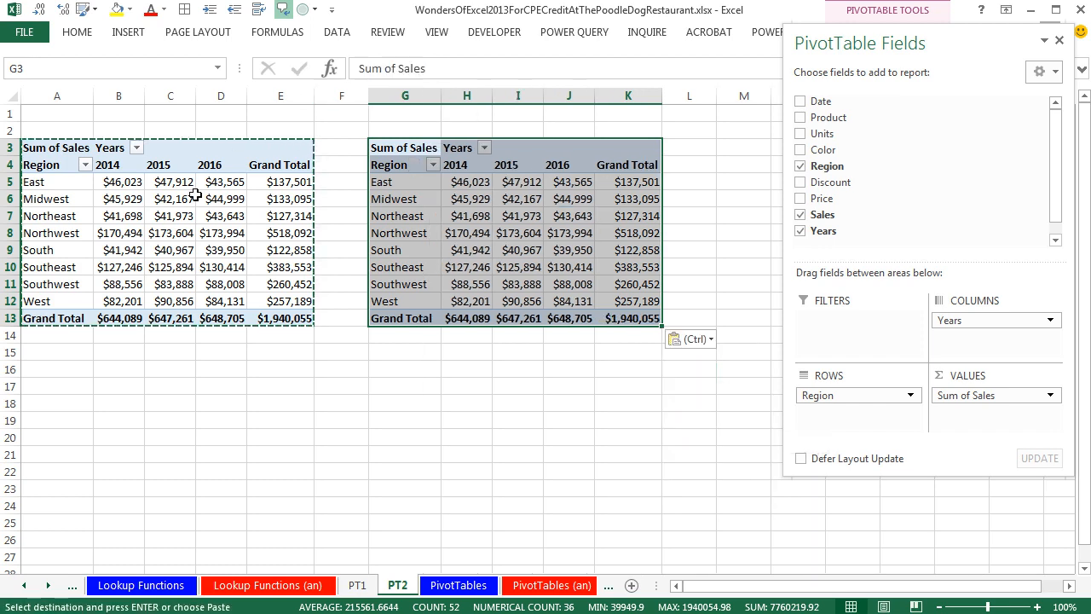
Rearrange the copied PivotTable so that Years is the only row field and Region is removed
{"action": "left_click", "coordinate": [519, 248]}
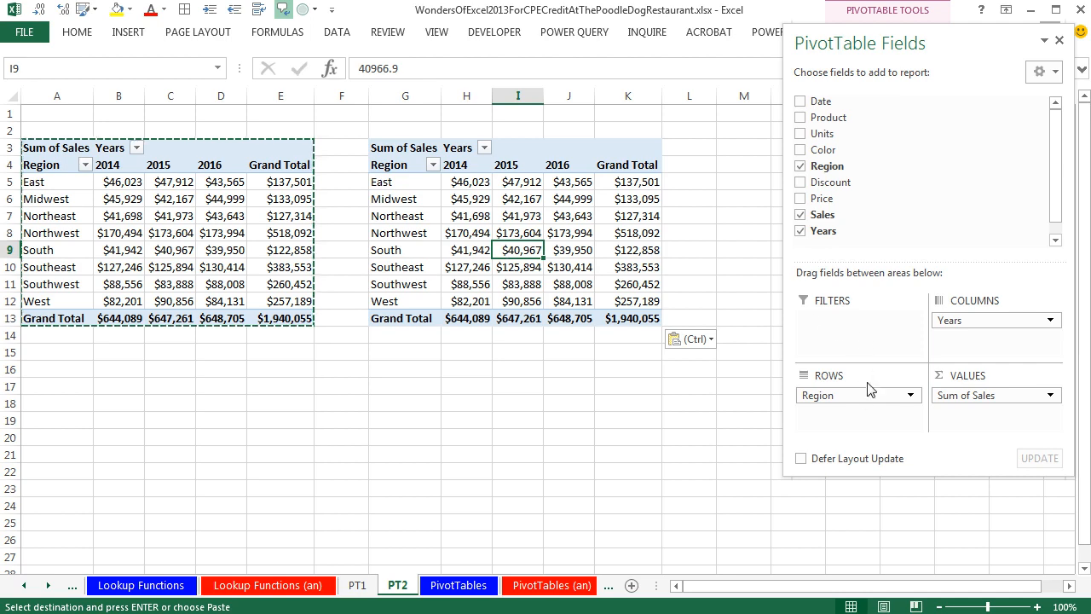
{"action": "left_click_drag", "start_coordinate": [870, 389], "coordinate": [858, 410]}
{"action": "left_click_drag", "start_coordinate": [906, 43], "coordinate": [869, 58]}
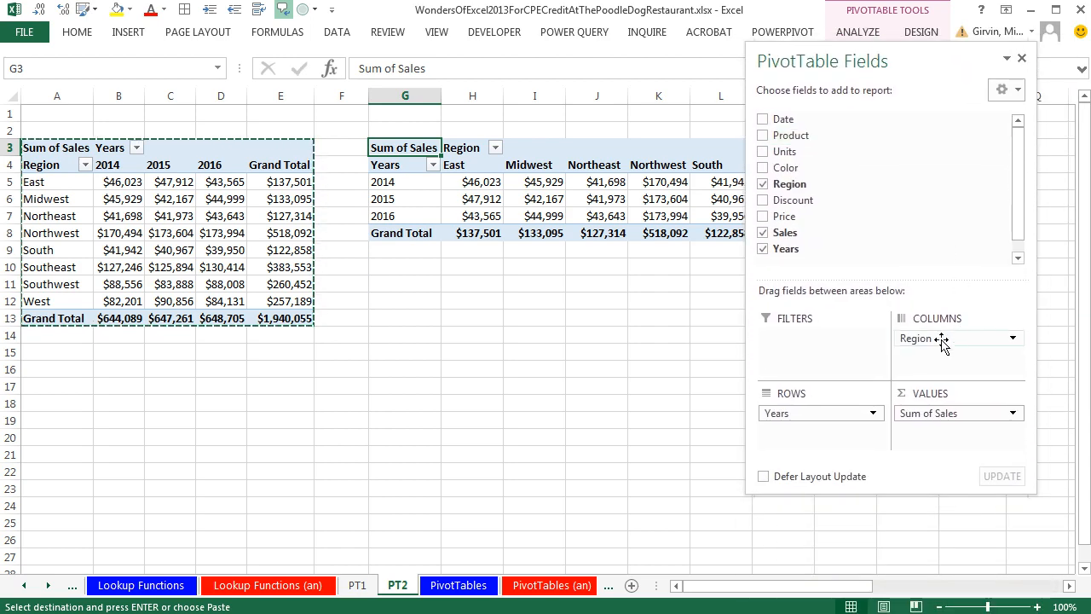
{"action": "left_click_drag", "start_coordinate": [927, 339], "coordinate": [576, 412]}
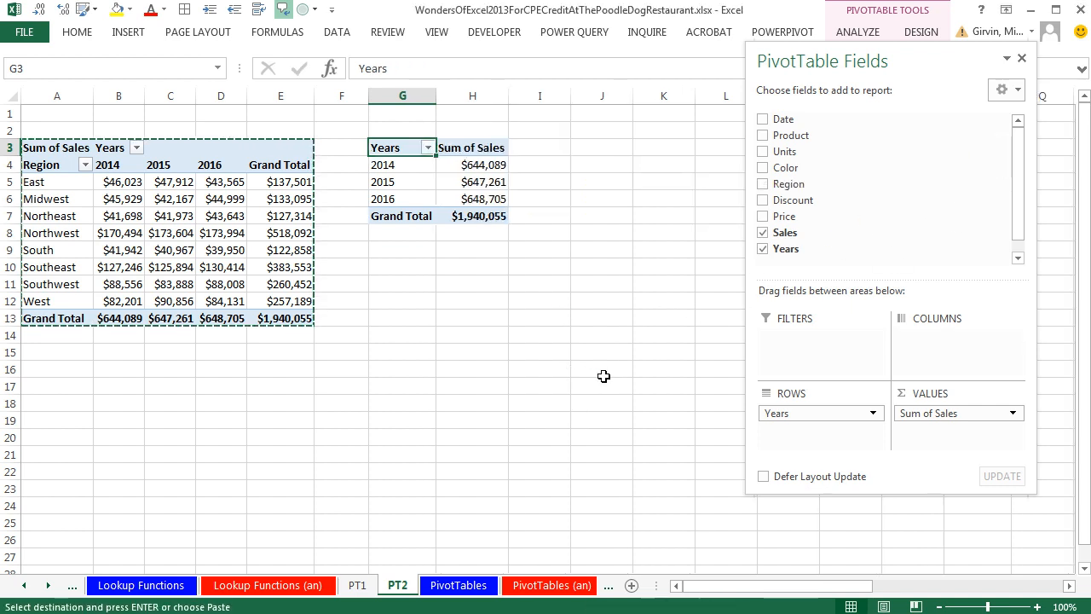
Rename the copied PivotTable's Sum of Sales heading as Total and add the Sales field to its values two more times
{"action": "left_click", "coordinate": [470, 148]}
{"action": "type", "text": "Total"}
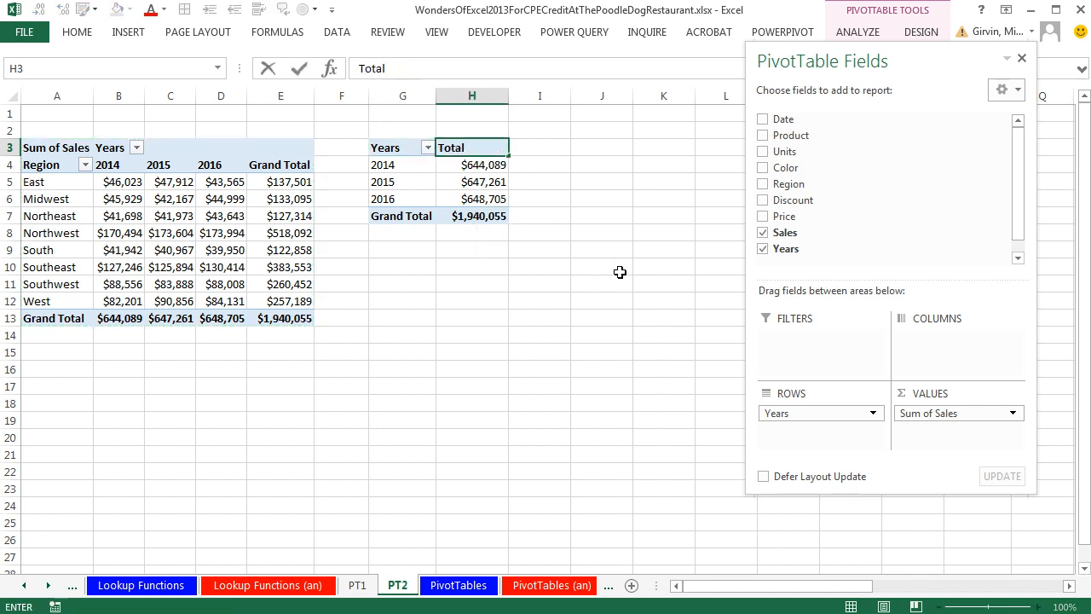
{"action": "key", "text": "Return"}
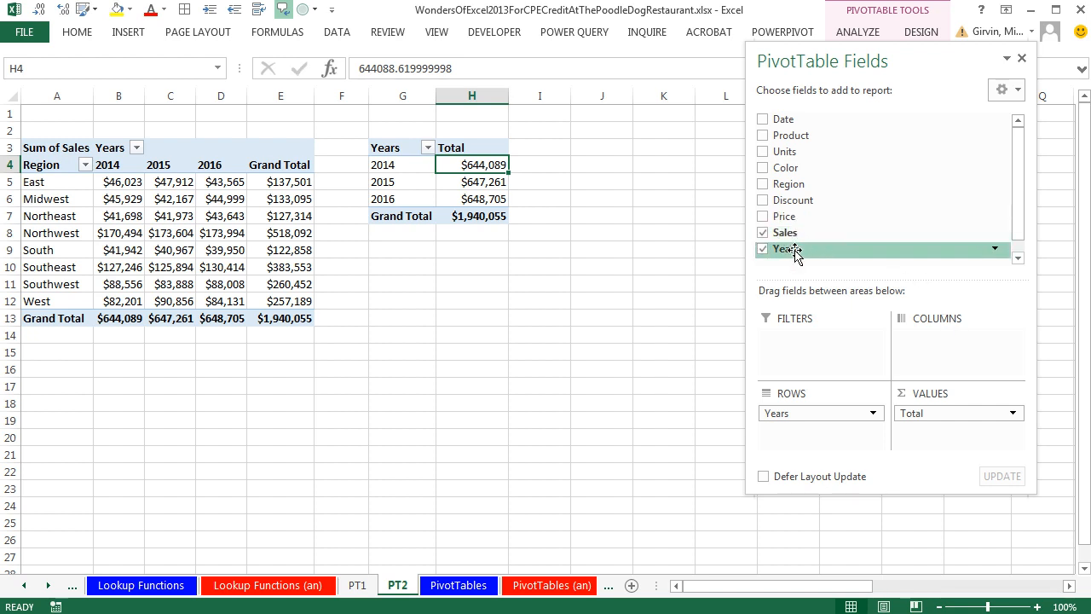
{"action": "left_click_drag", "start_coordinate": [793, 233], "coordinate": [945, 432]}
{"action": "left_click_drag", "start_coordinate": [788, 227], "coordinate": [956, 454]}
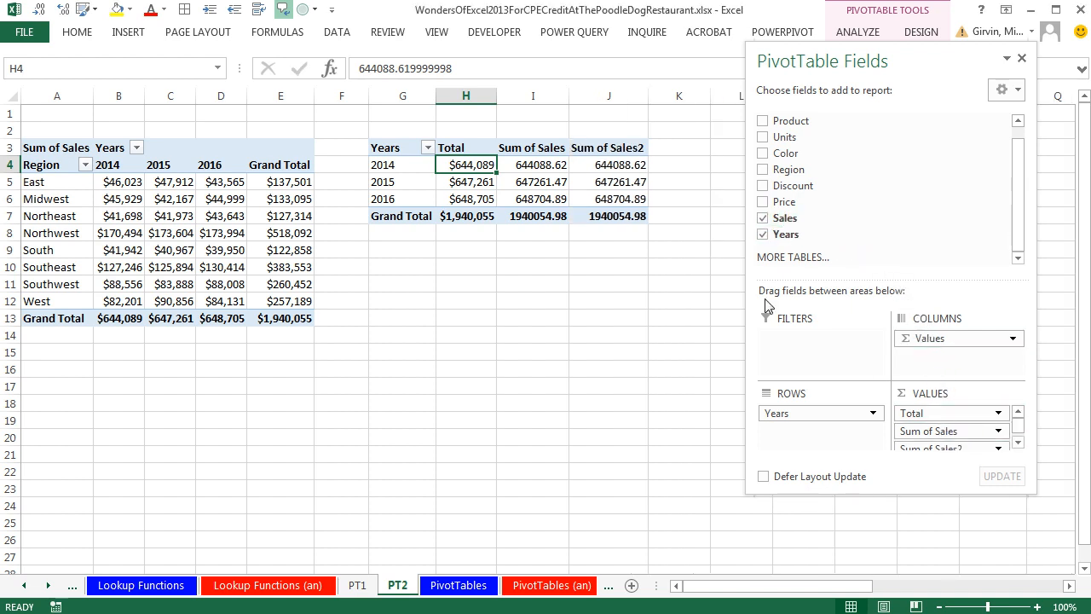
Show the Sum of Sales values in column I as Difference From, with base field Years and base item (previous)
{"action": "right_click", "coordinate": [526, 174]}
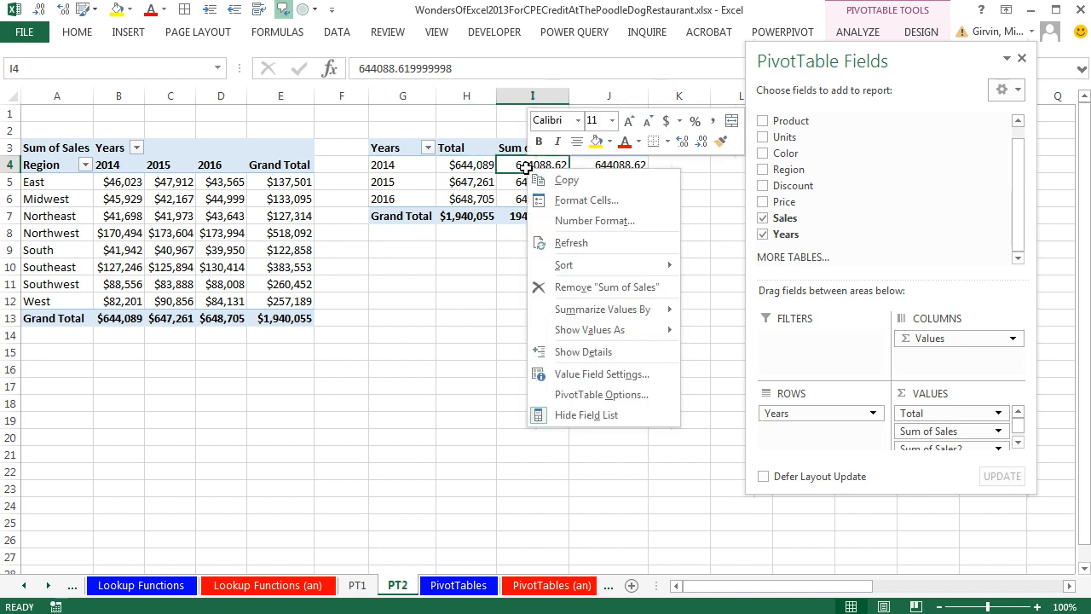
{"action": "mouse_move", "coordinate": [570, 313]}
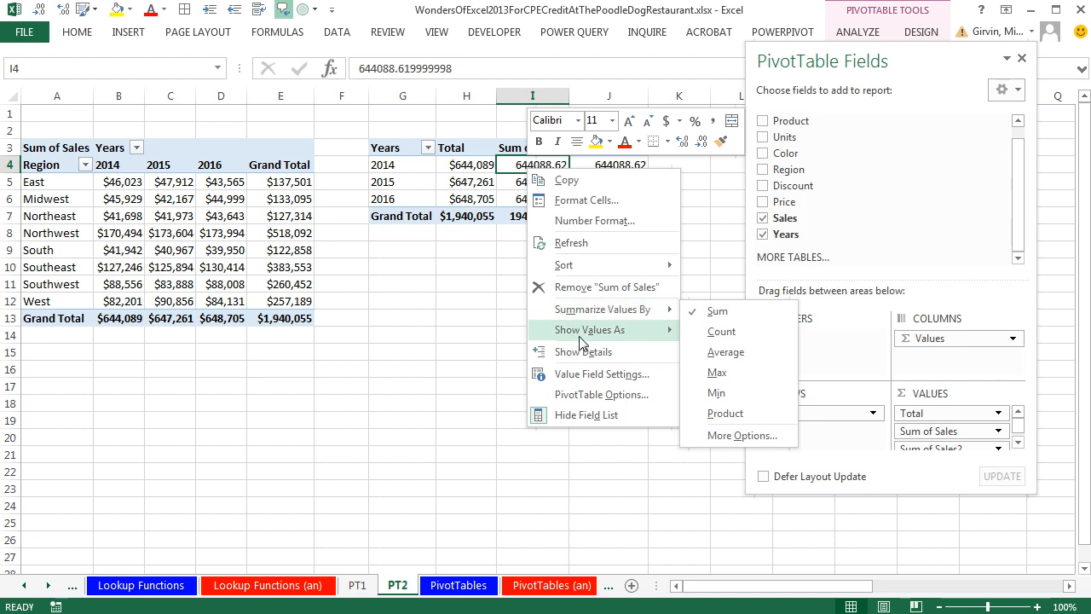
{"action": "mouse_move", "coordinate": [580, 342]}
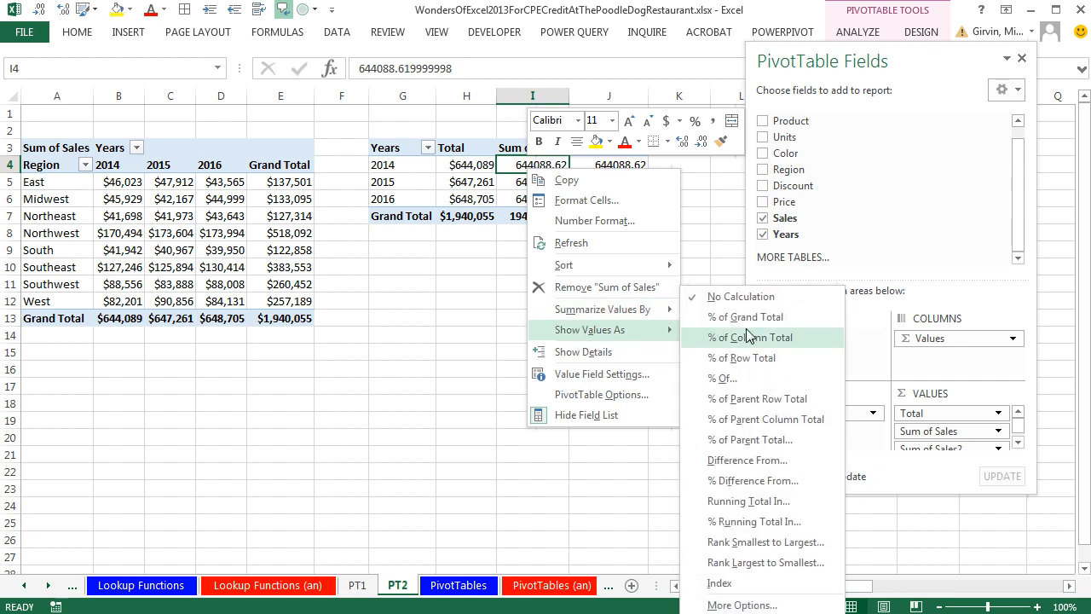
{"action": "left_click", "coordinate": [747, 460]}
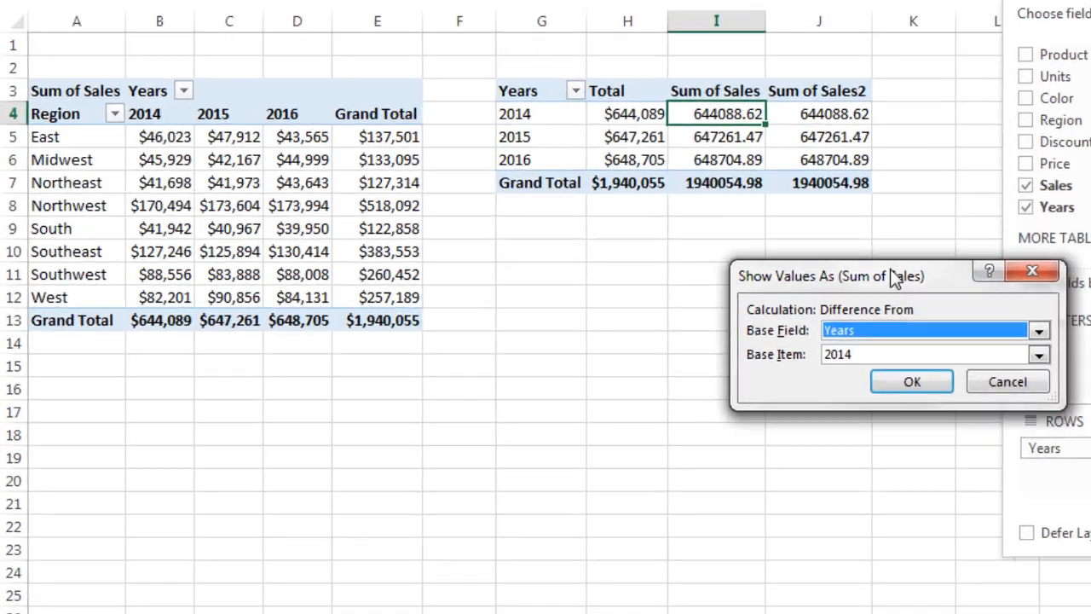
{"action": "left_click_drag", "start_coordinate": [893, 280], "coordinate": [877, 250]}
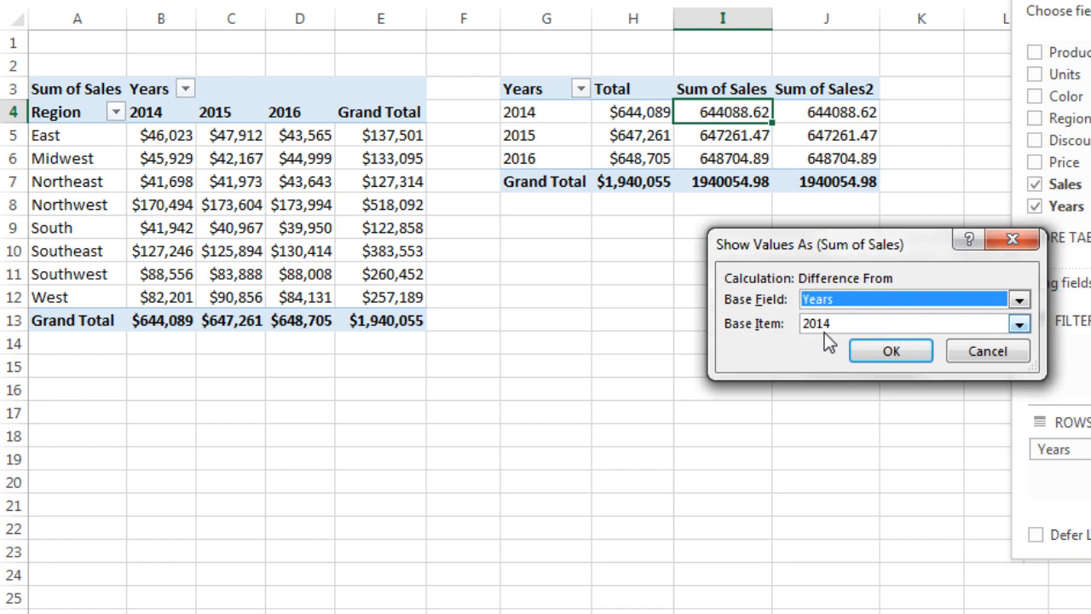
{"action": "left_click", "coordinate": [1018, 325]}
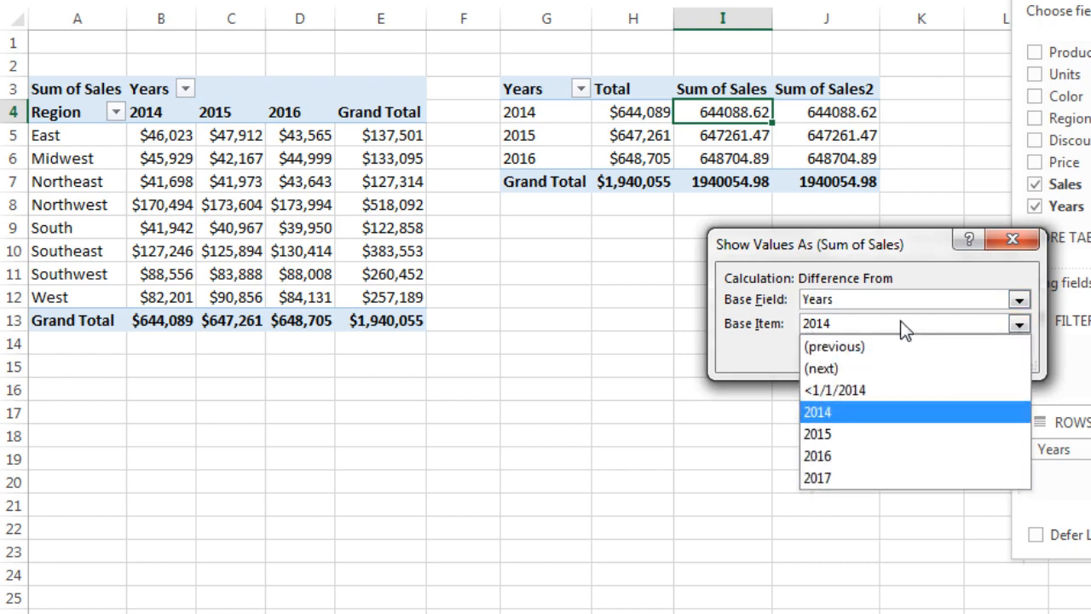
{"action": "left_click", "coordinate": [865, 356]}
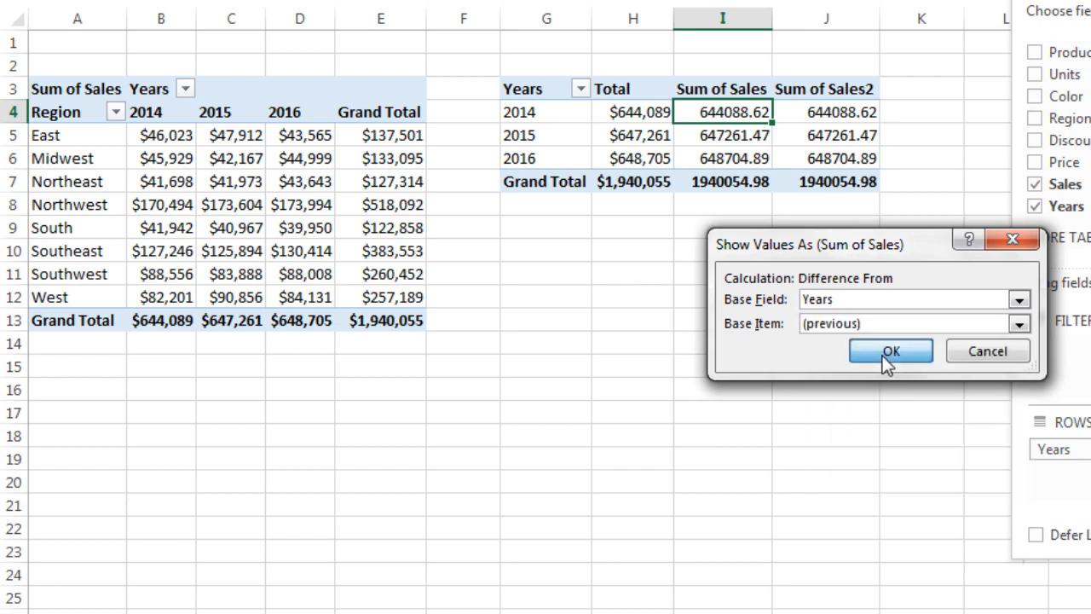
{"action": "left_click", "coordinate": [883, 356]}
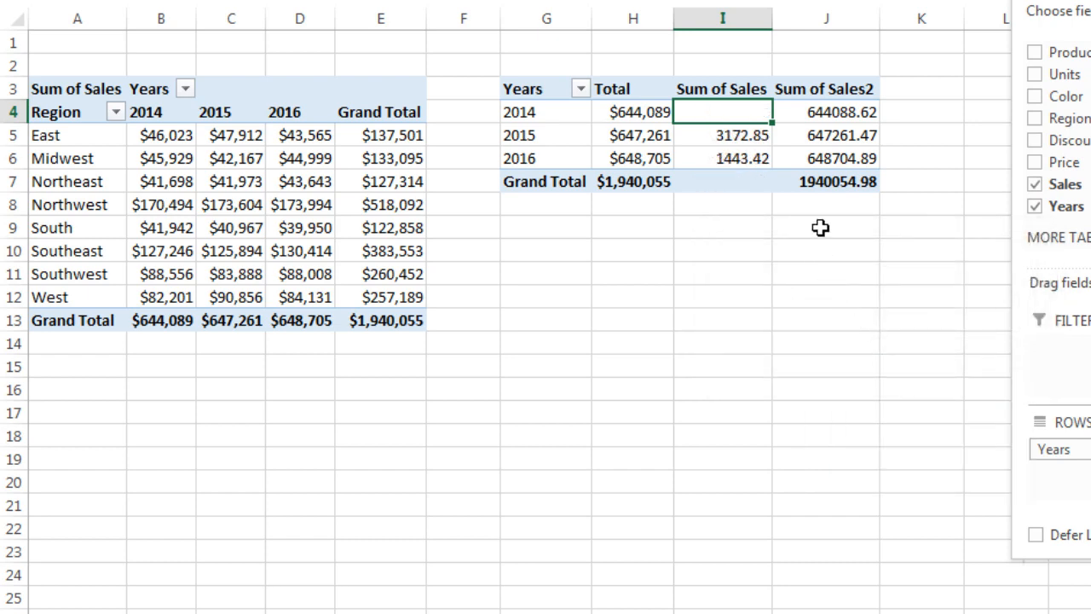
Rename the Sum of Sales heading in cell I3 as Change
{"action": "left_click", "coordinate": [722, 89]}
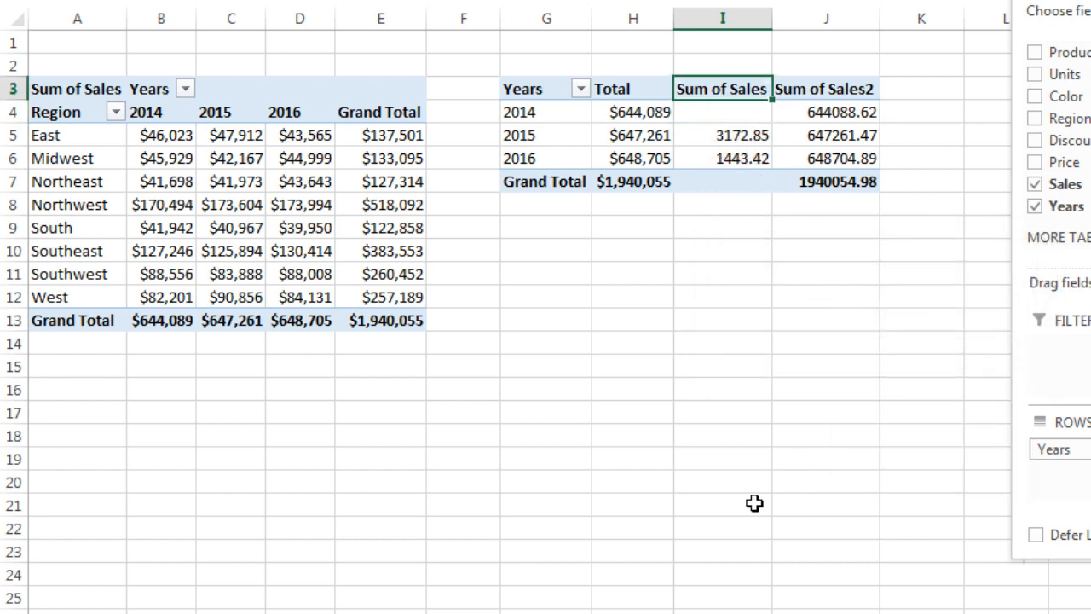
{"action": "type", "text": "Change"}
{"action": "key", "text": "Return"}
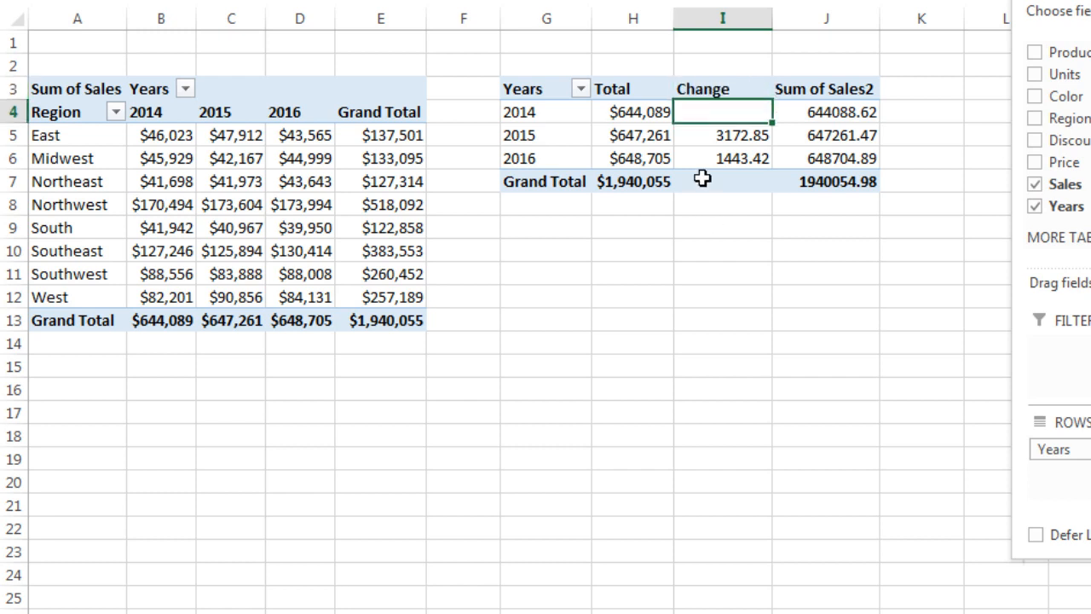
Format the Change field's numbers as Currency with 0 decimal places
{"action": "right_click", "coordinate": [705, 116]}
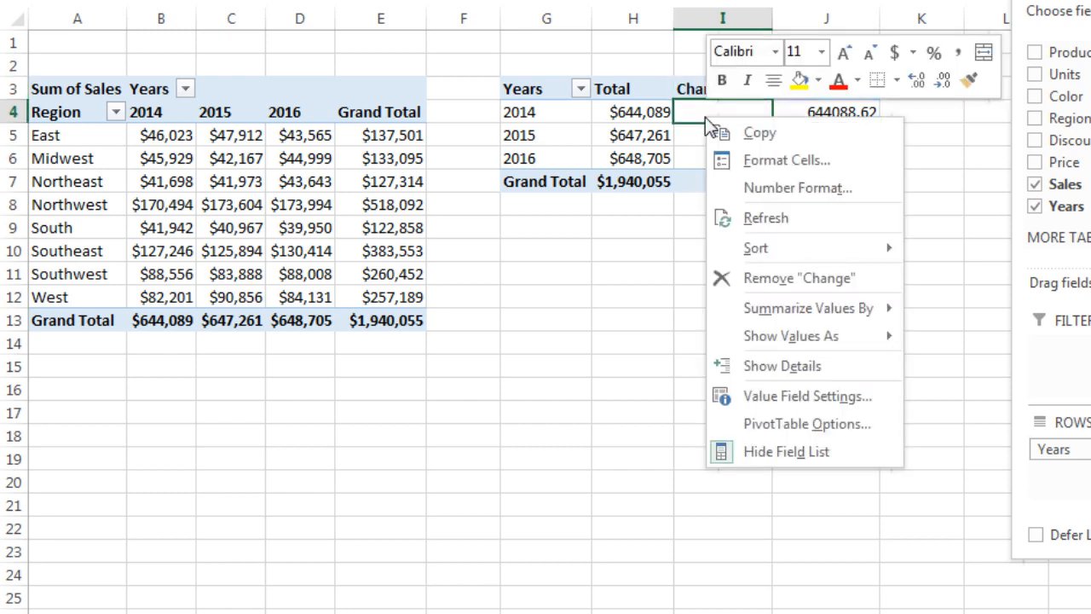
{"action": "left_click", "coordinate": [754, 189]}
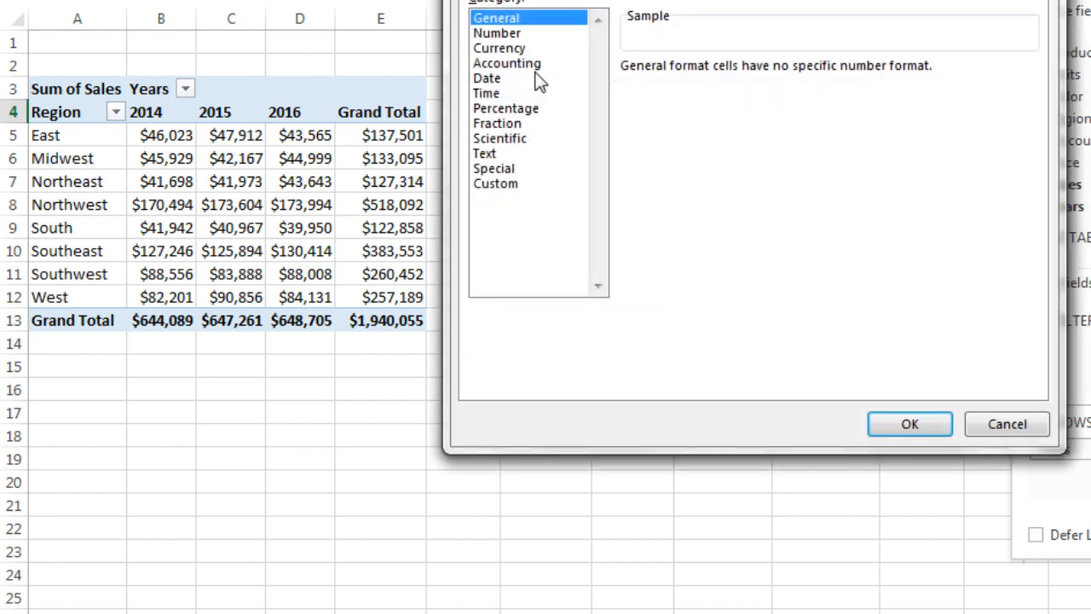
{"action": "left_click", "coordinate": [499, 49]}
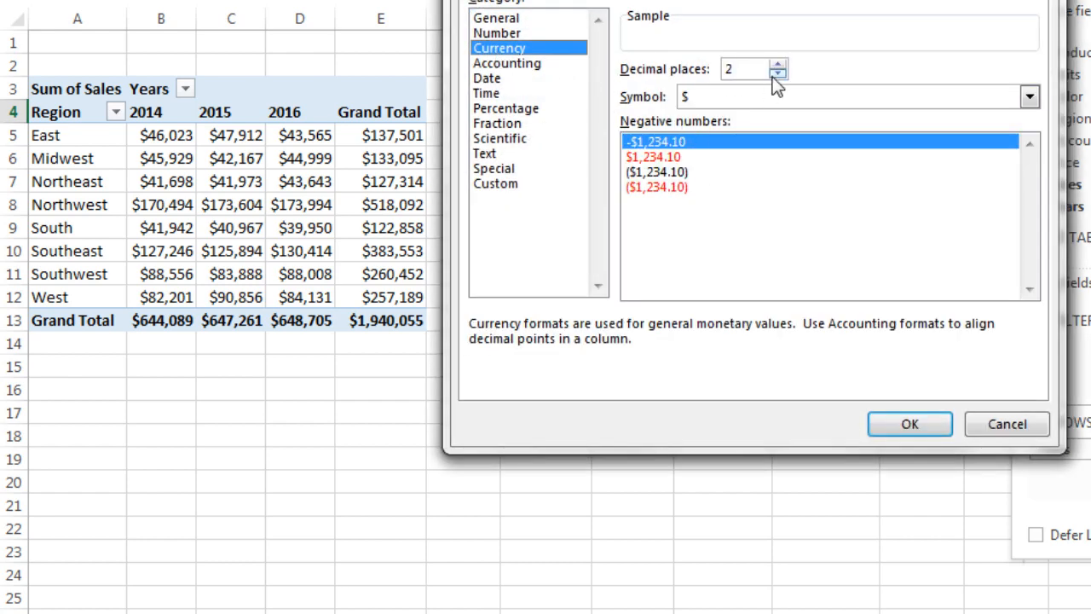
{"action": "left_click", "coordinate": [775, 73]}
{"action": "left_click", "coordinate": [775, 73]}
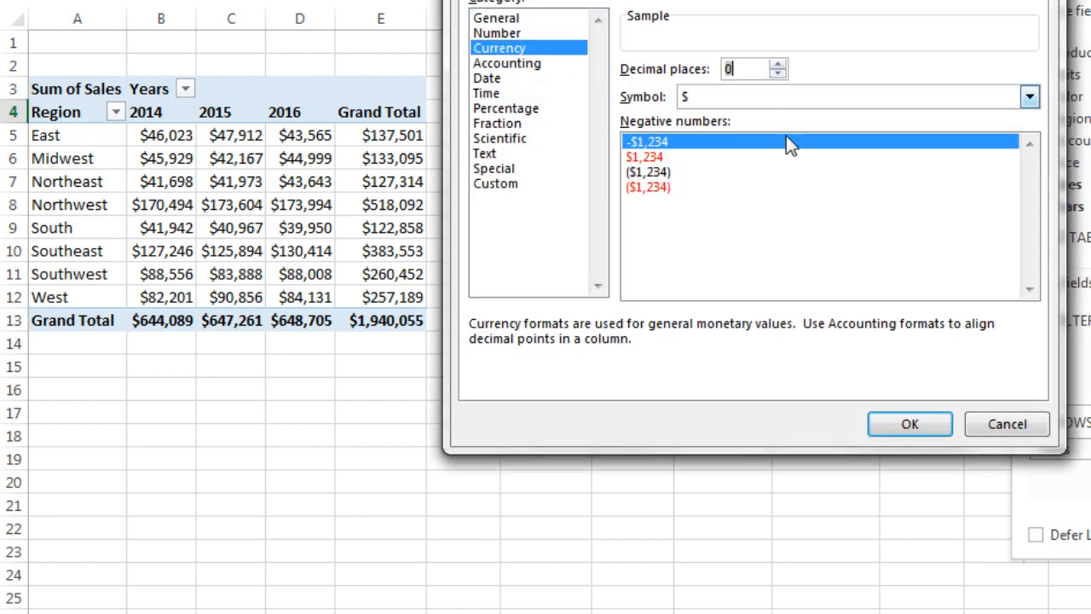
{"action": "left_click", "coordinate": [906, 427]}
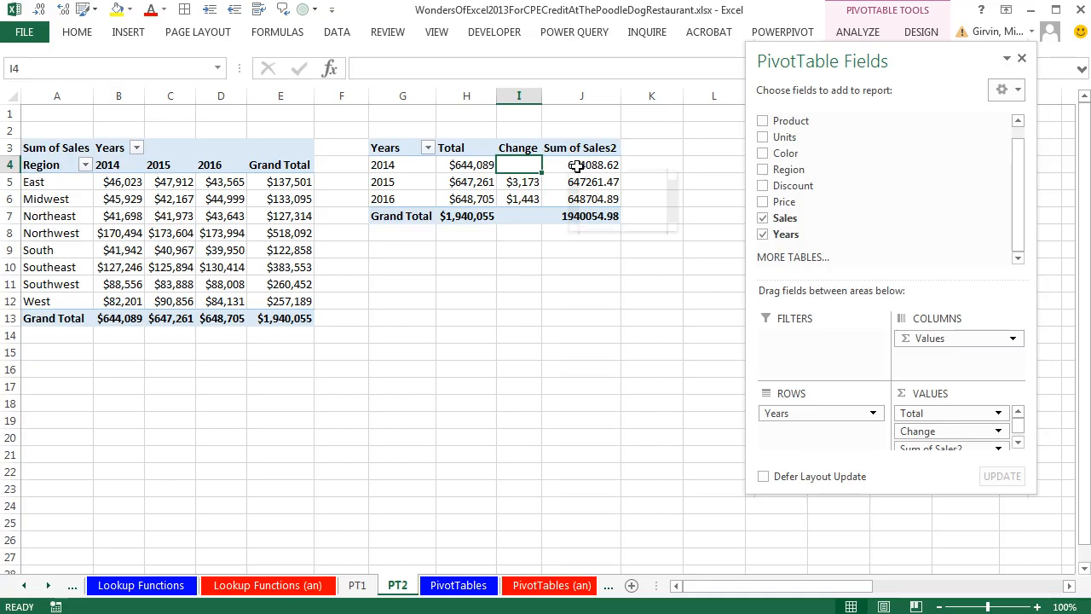
Show the Sum of Sales2 values as % Difference From, with base field Years and base item (previous)
{"action": "right_click", "coordinate": [784, 119]}
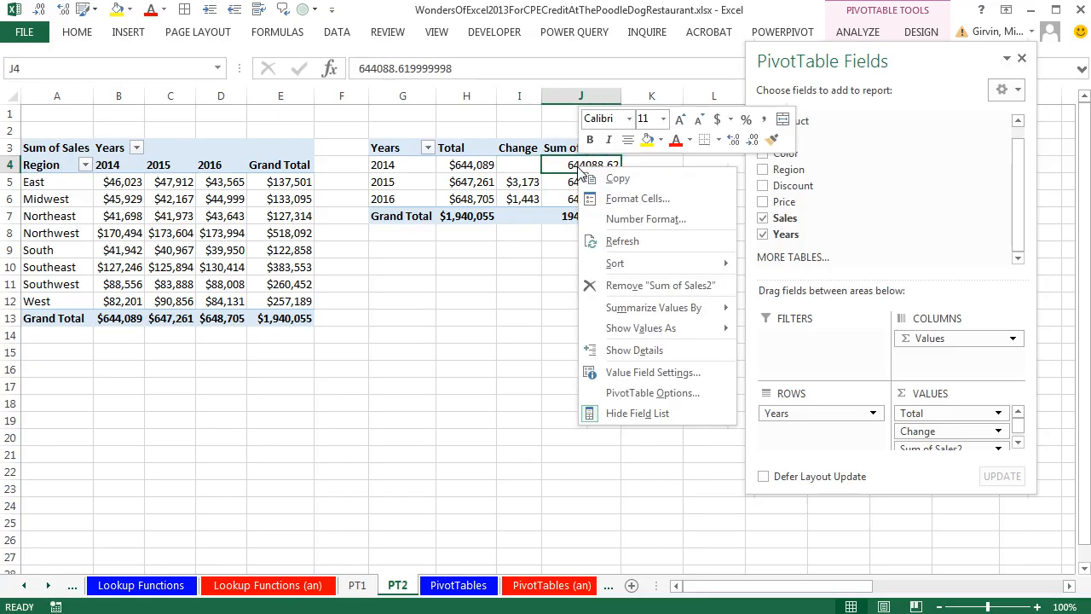
{"action": "mouse_move", "coordinate": [640, 338]}
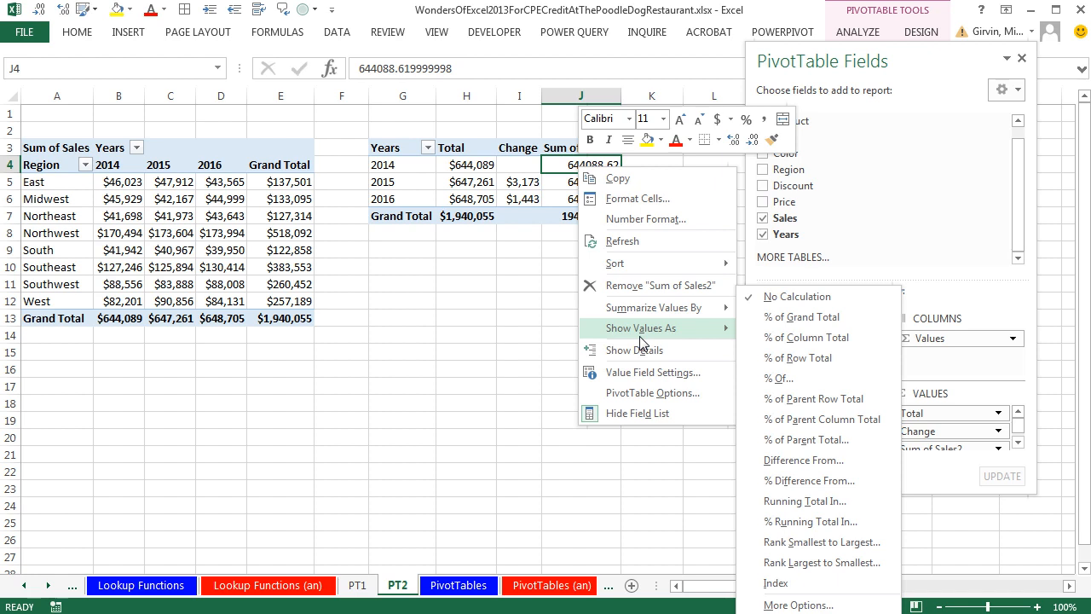
{"action": "left_click", "coordinate": [808, 482]}
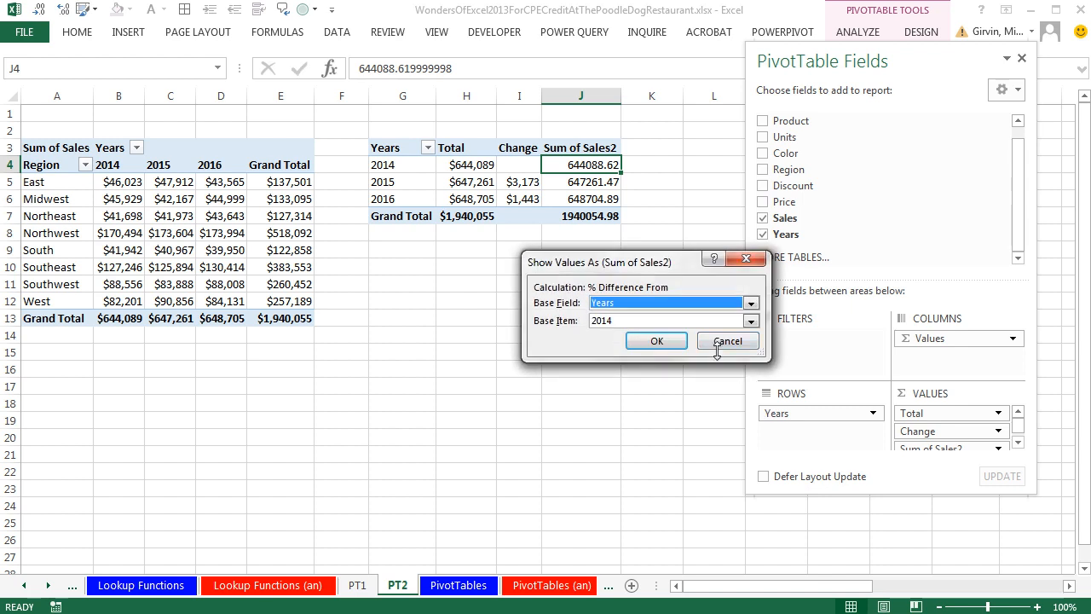
{"action": "left_click", "coordinate": [619, 322]}
{"action": "left_click", "coordinate": [617, 337]}
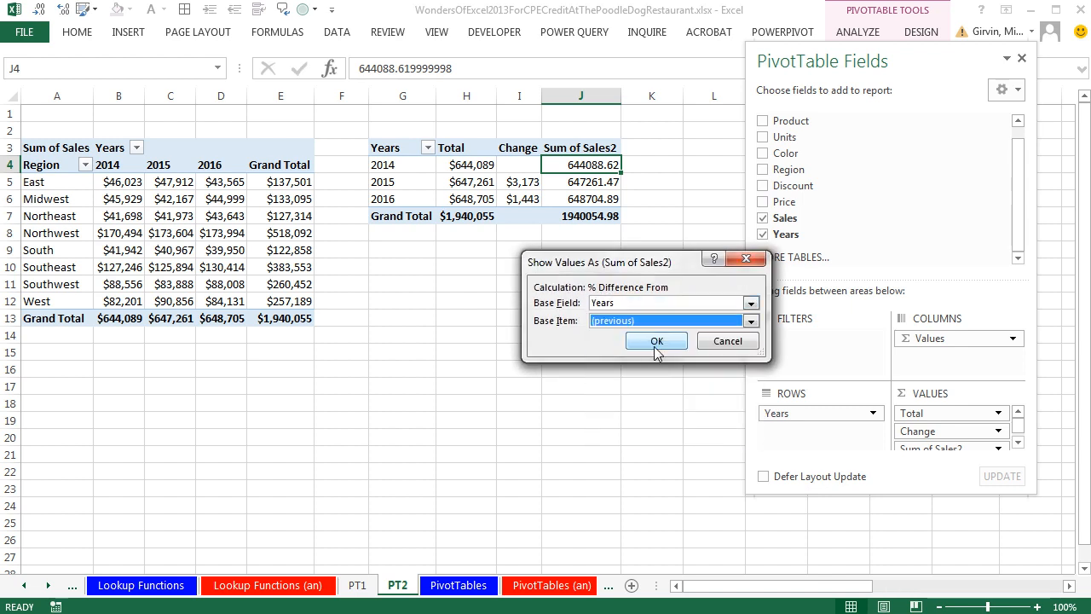
{"action": "left_click", "coordinate": [657, 347]}
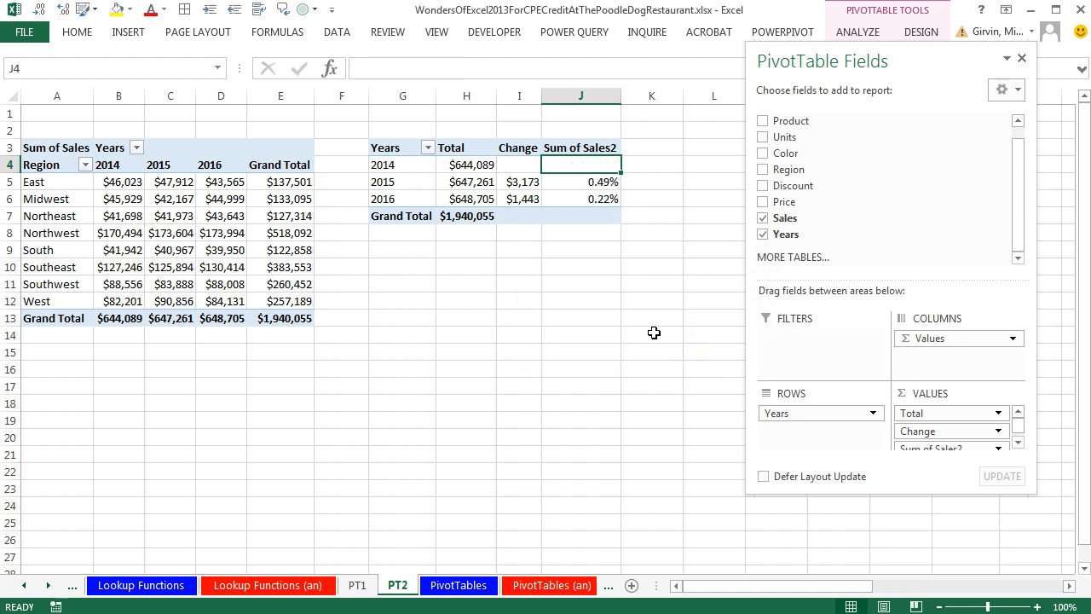
Rename the Sum of Sales2 heading in cell J3 as % Change and deselect the PivotTable
{"action": "mouse_move", "coordinate": [612, 196]}
{"action": "left_click", "coordinate": [575, 150]}
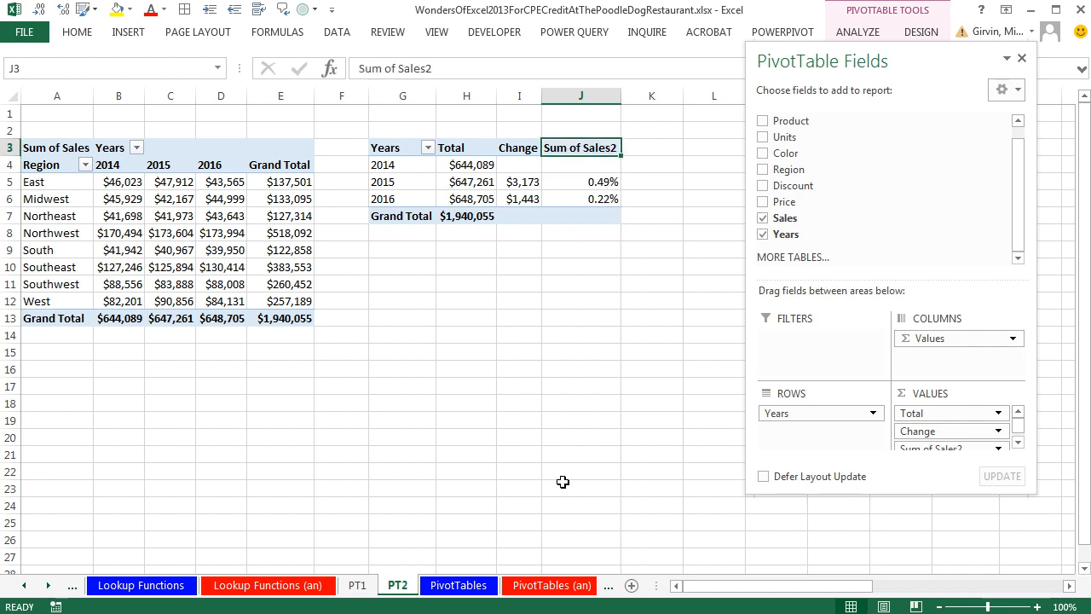
{"action": "type", "text": "% Change"}
{"action": "key", "text": "Return"}
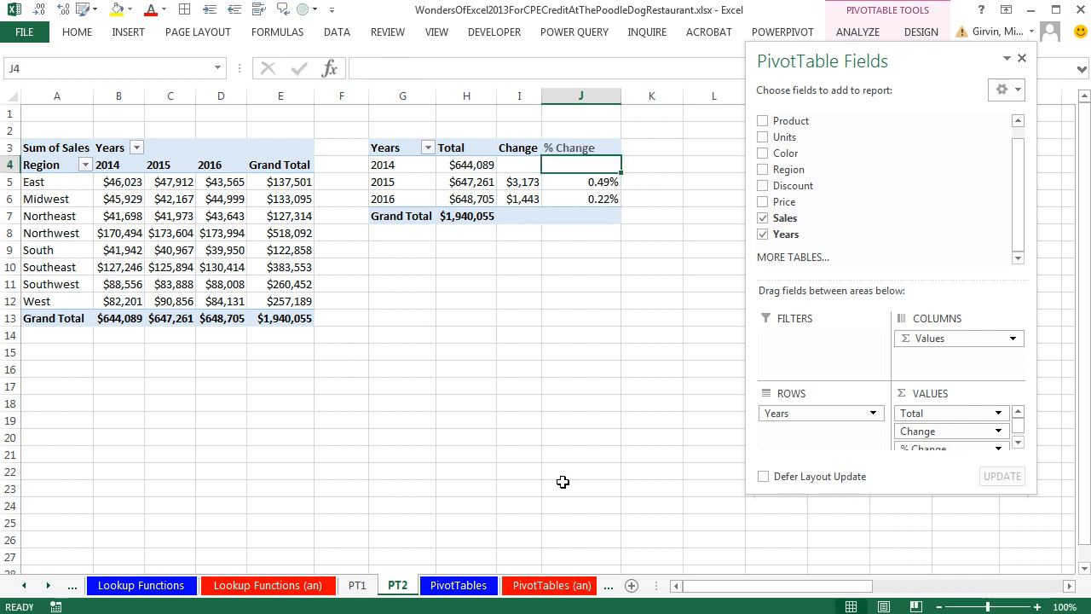
{"action": "left_click", "coordinate": [526, 277]}
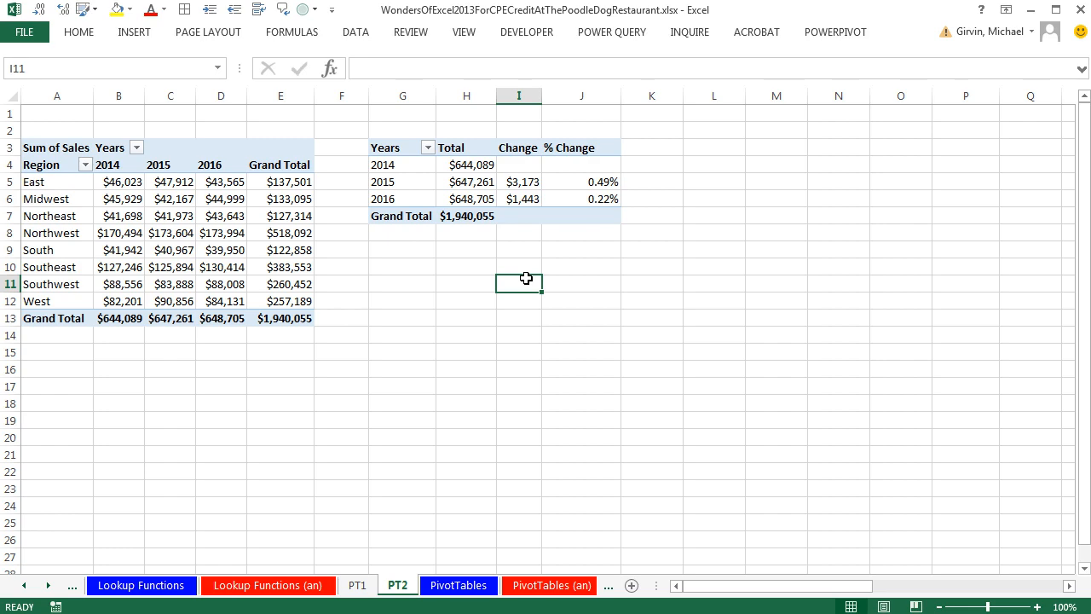
Switch to the PivotTables sheet and examine the sample yearly change and Sales Category count reports beside the data
{"action": "left_click", "coordinate": [459, 586]}
{"action": "scroll", "coordinate": [784, 430], "scroll_direction": "down", "scroll_amount": 5}
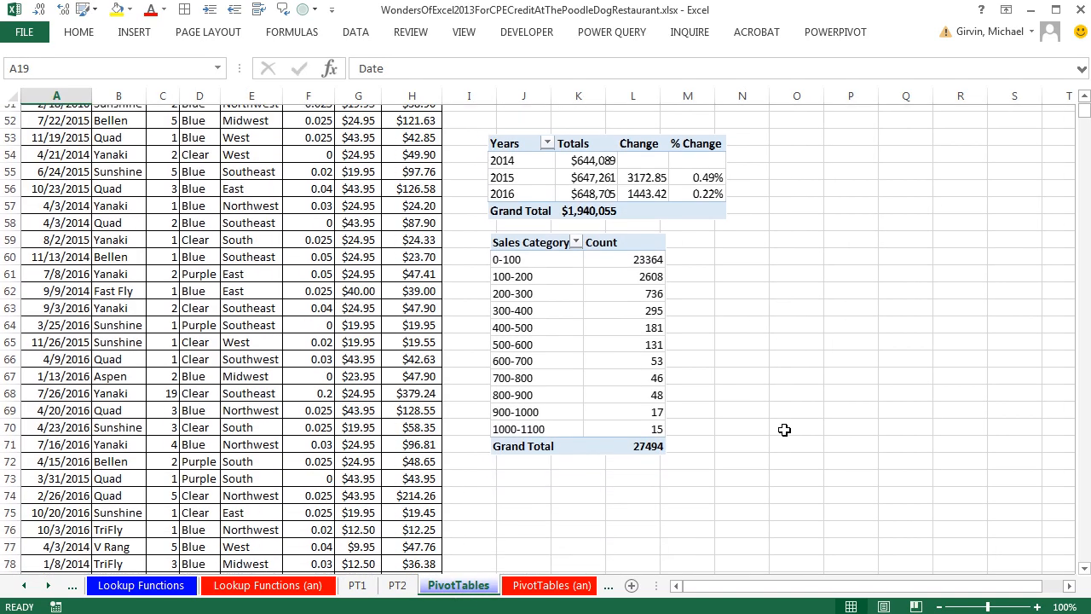
{"action": "scroll", "coordinate": [784, 430], "scroll_direction": "up", "scroll_amount": 6}
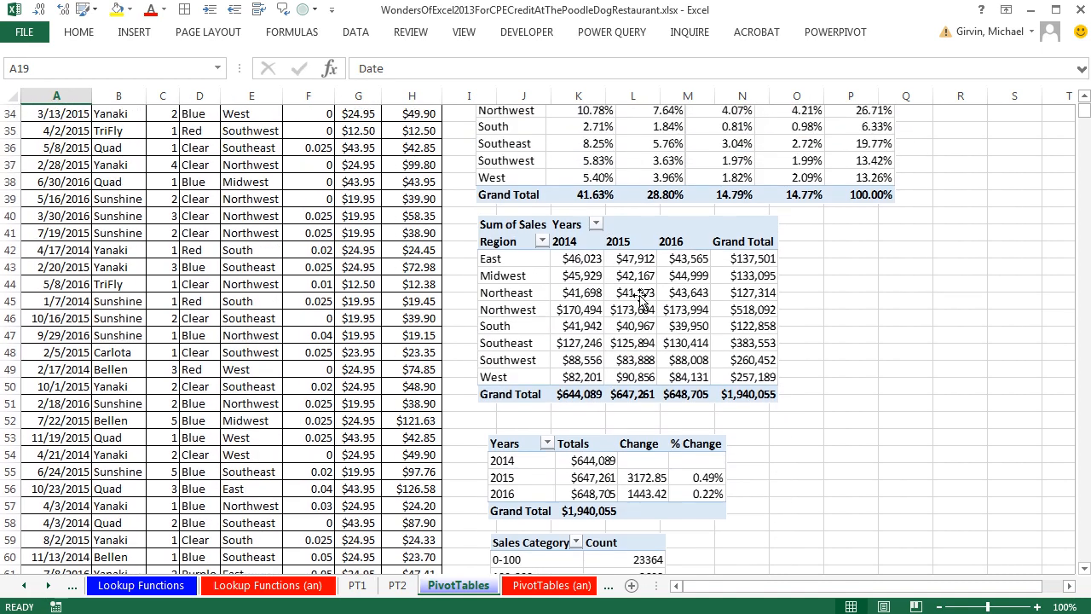
{"action": "scroll", "coordinate": [576, 412], "scroll_direction": "down", "scroll_amount": 2}
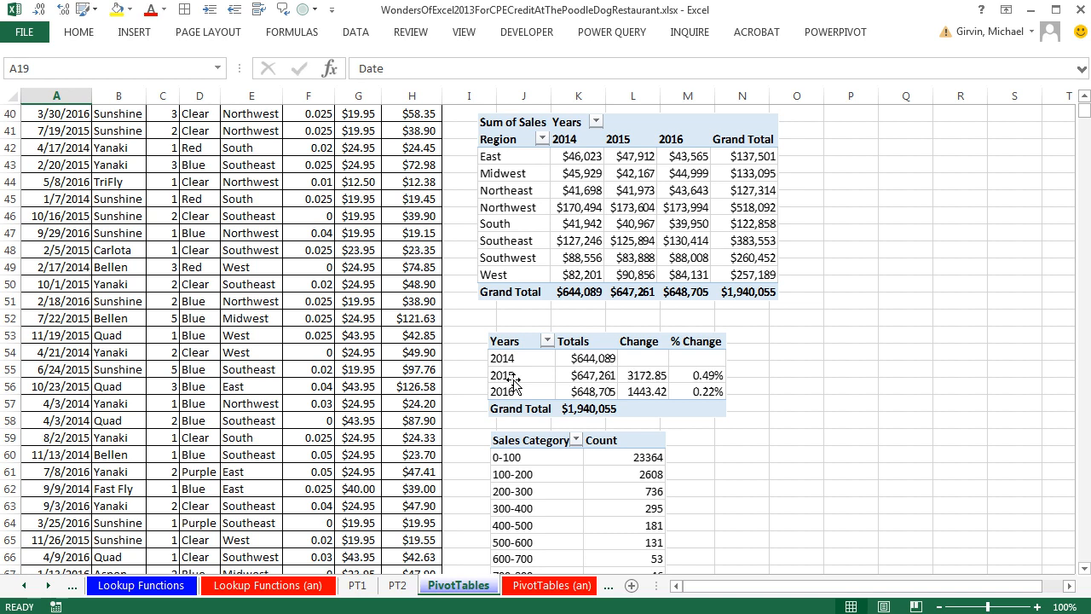
{"action": "scroll", "coordinate": [529, 380], "scroll_direction": "down", "scroll_amount": 3}
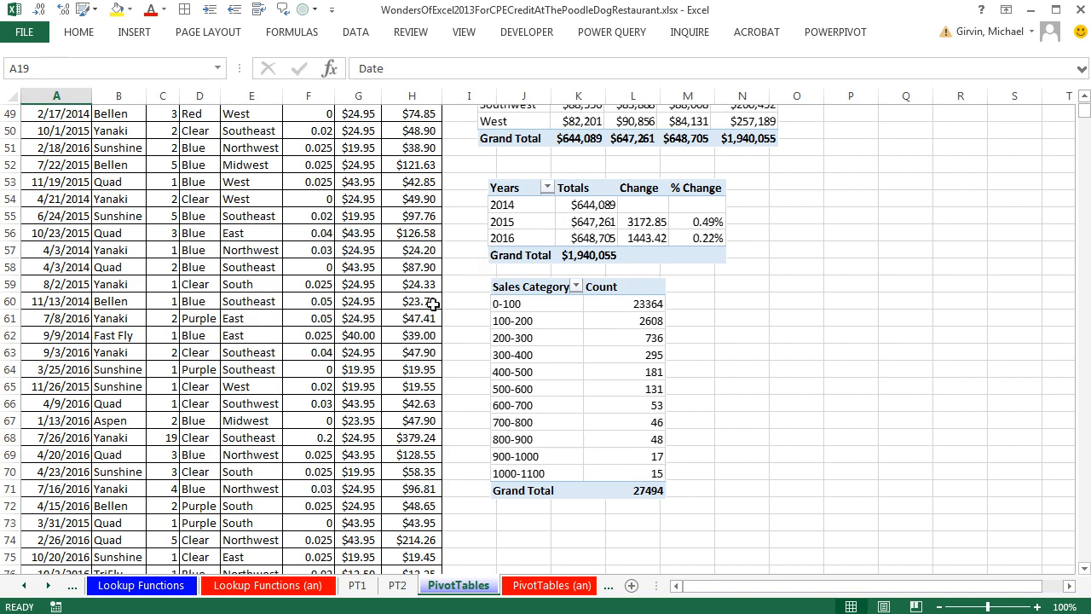
{"action": "scroll", "coordinate": [409, 350], "scroll_direction": "up", "scroll_amount": 11}
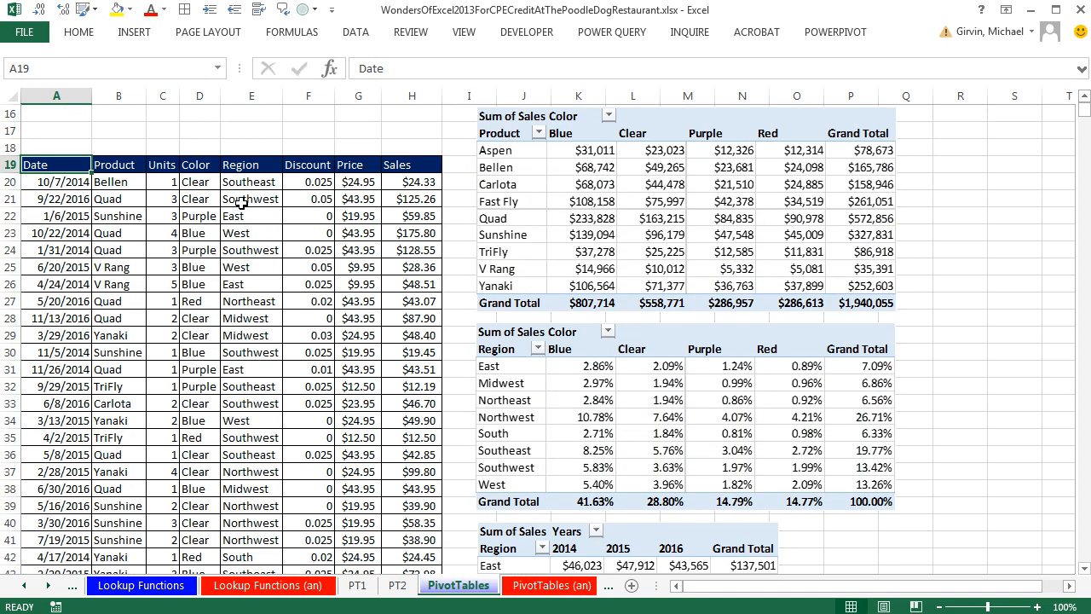
Create a PivotTable on a new worksheet from the sales data table on the PivotTables sheet
{"action": "left_click", "coordinate": [242, 201]}
{"action": "left_click", "coordinate": [253, 304]}
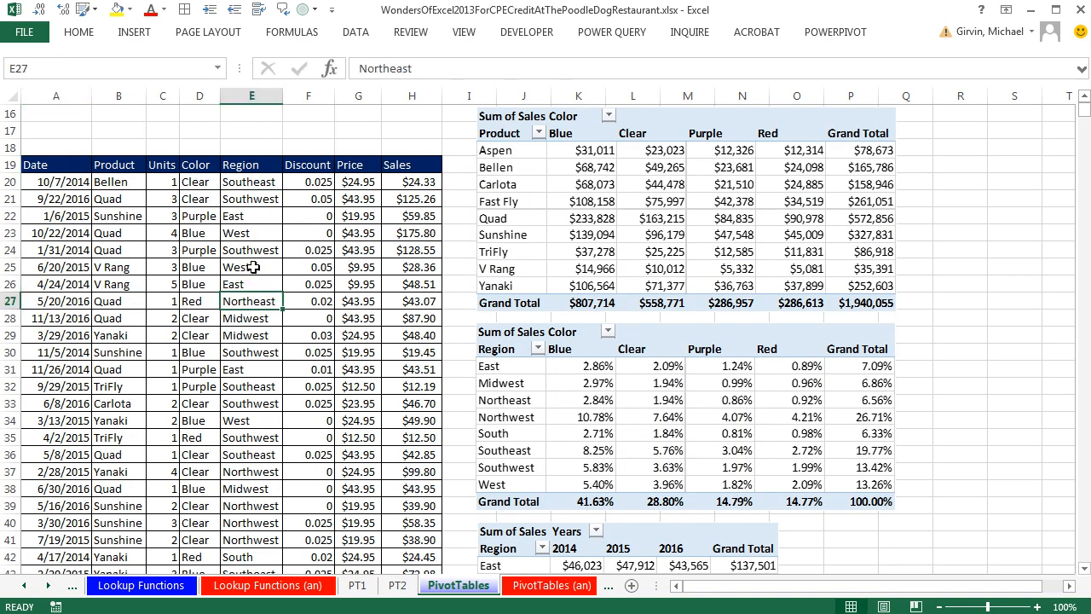
{"action": "left_click", "coordinate": [246, 165]}
{"action": "key", "text": "alt"}
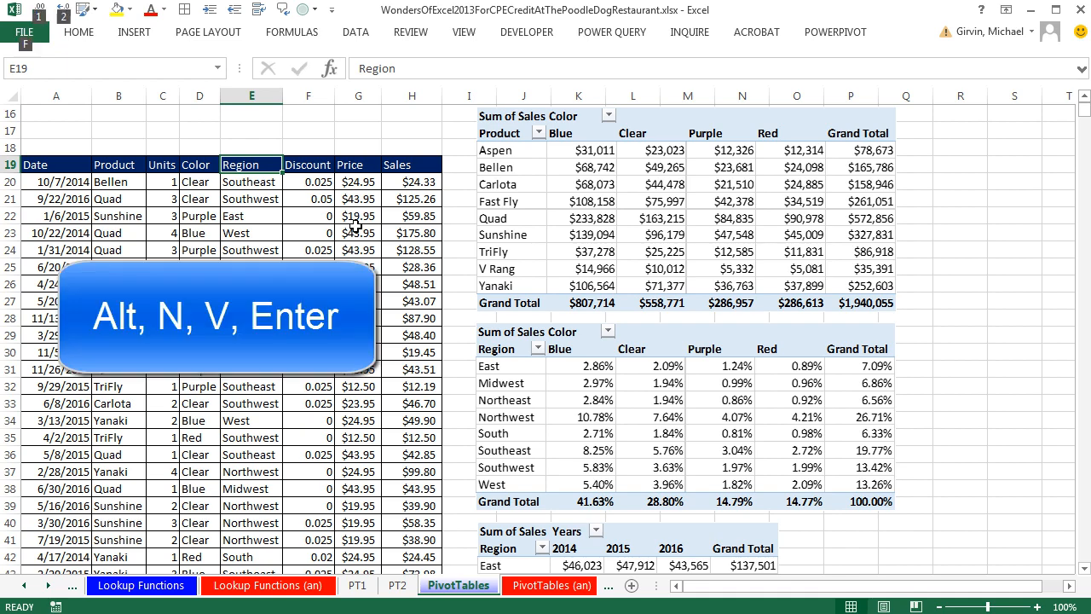
{"action": "key", "text": "n"}
{"action": "key", "text": "v"}
{"action": "key", "text": "Return"}
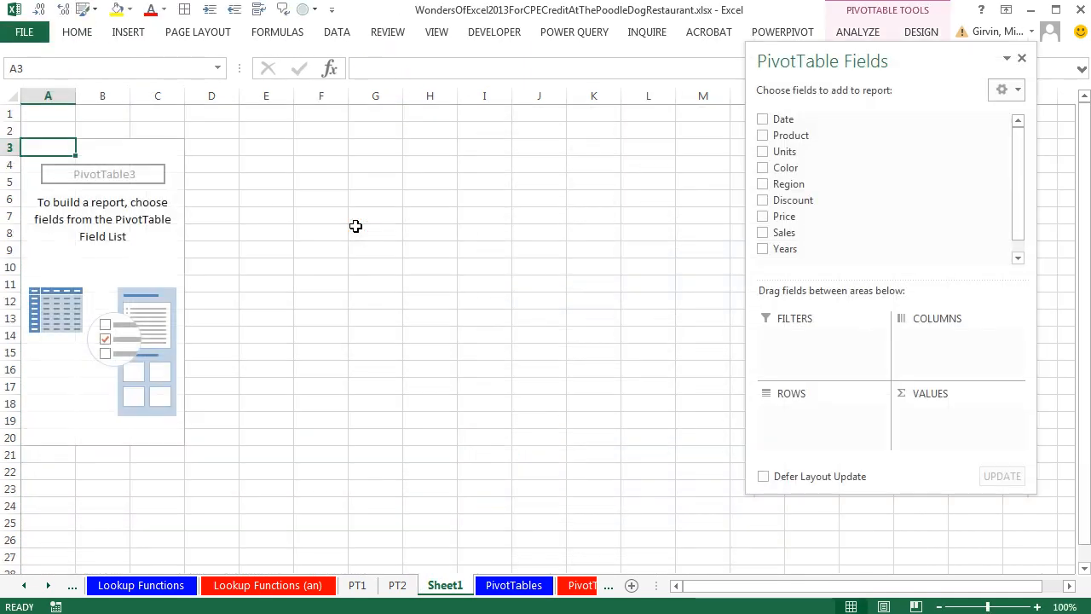
Rename the new PivotTable's worksheet as PT3
{"action": "double_click", "coordinate": [452, 588]}
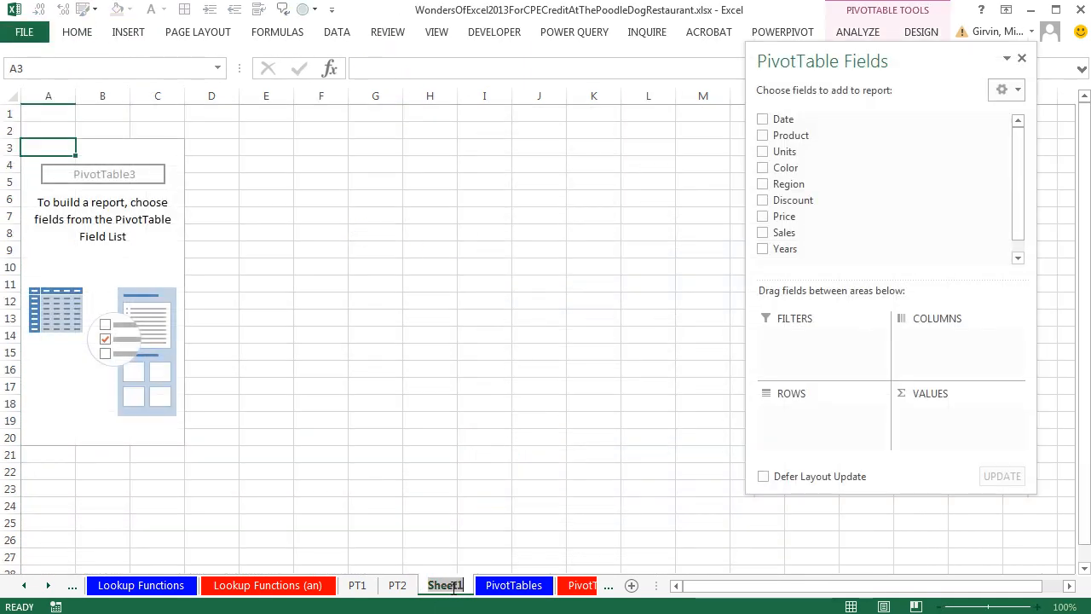
{"action": "type", "text": "PT3"}
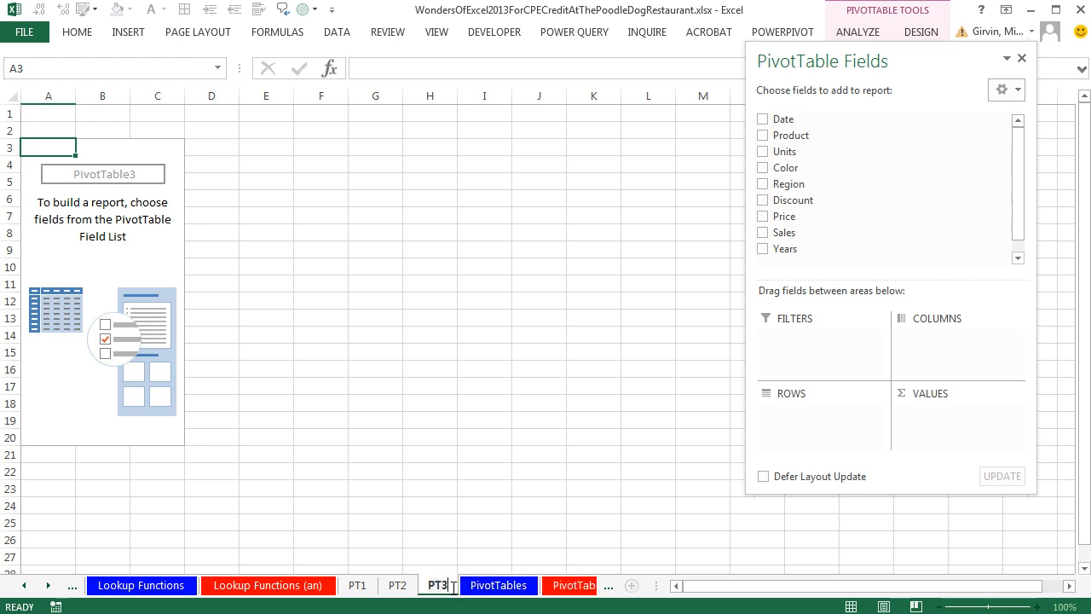
{"action": "key", "text": "Return"}
Move the field list closer to the empty PivotTable and add Sales as its row field
{"action": "left_click_drag", "start_coordinate": [839, 61], "coordinate": [426, 79]}
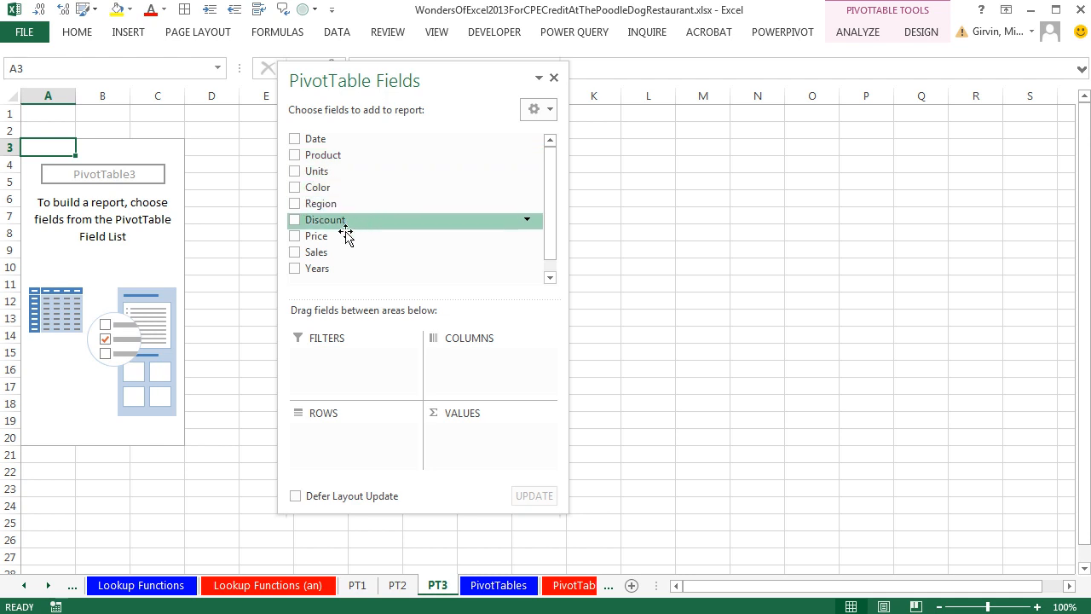
{"action": "left_click_drag", "start_coordinate": [316, 251], "coordinate": [341, 441]}
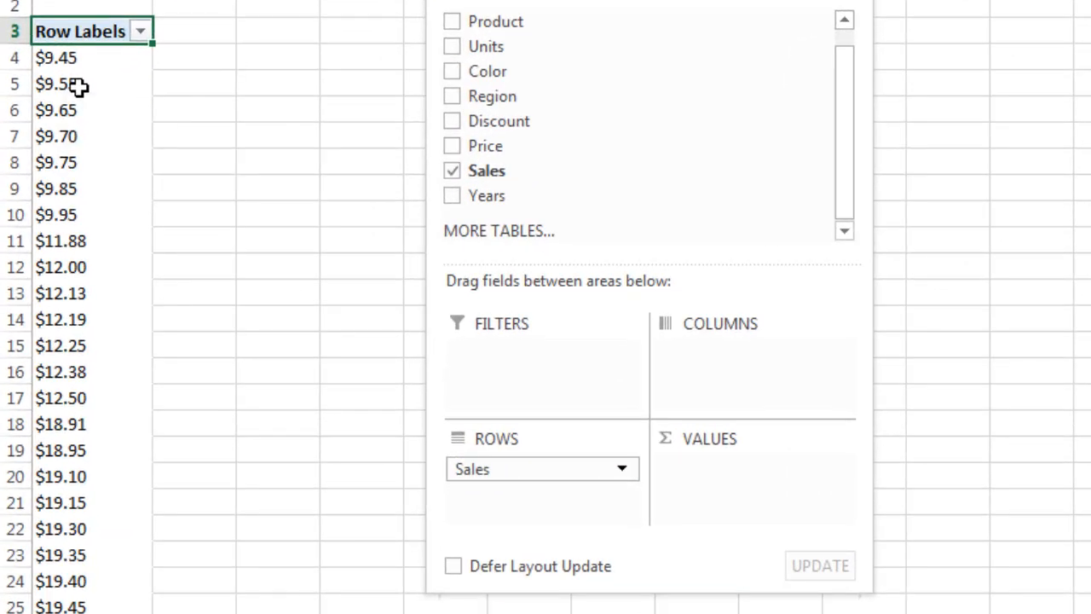
Group the PivotTable's Sales row labels into intervals of 100 starting at 0
{"action": "right_click", "coordinate": [78, 85]}
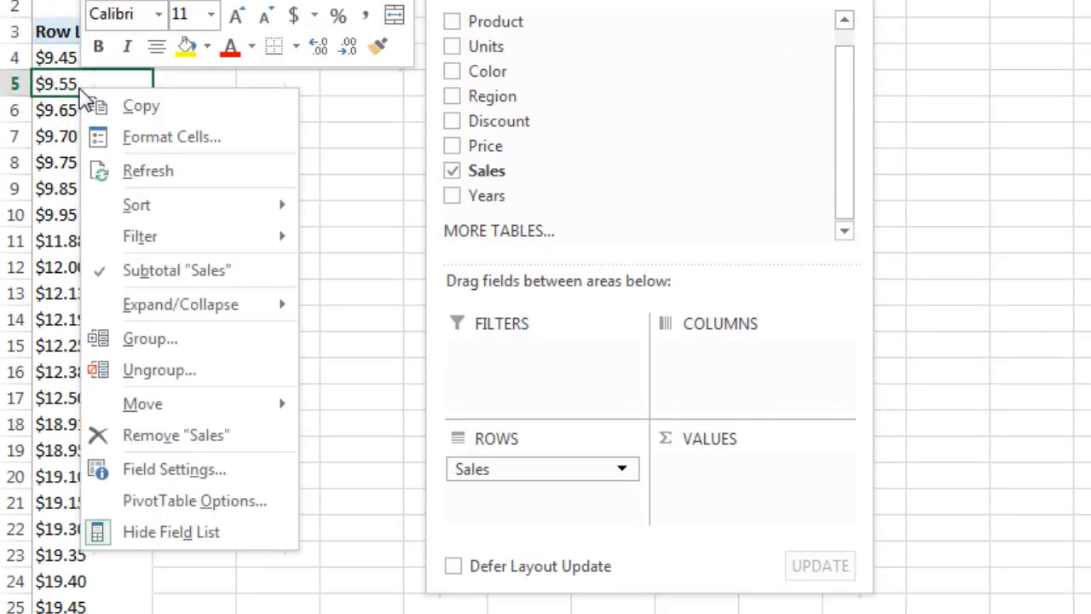
{"action": "left_click", "coordinate": [149, 339]}
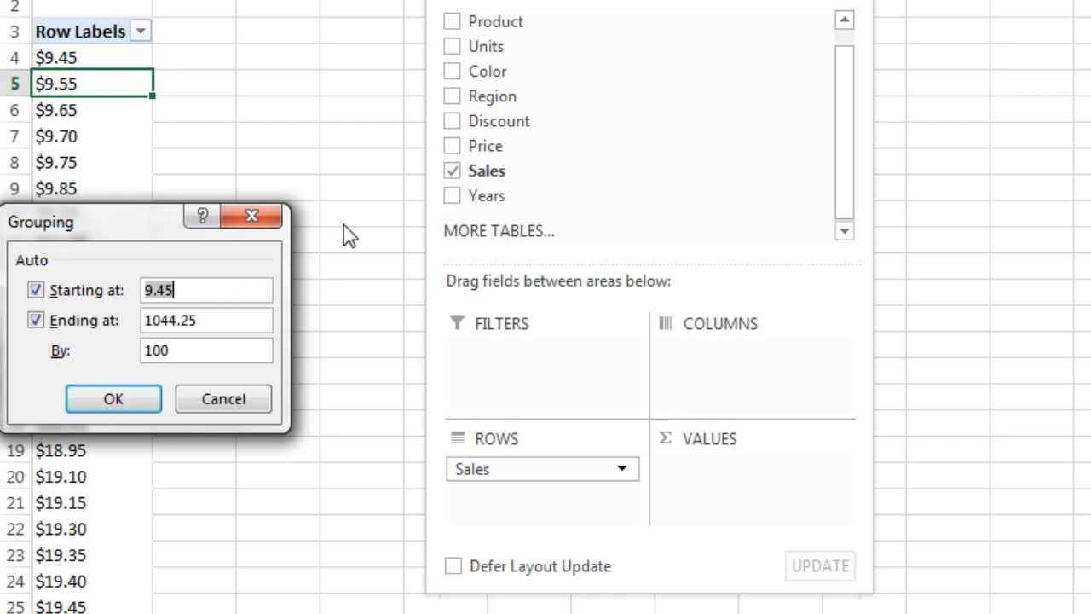
{"action": "type", "text": "0"}
{"action": "key", "text": "Tab"}
{"action": "key", "text": "Tab"}
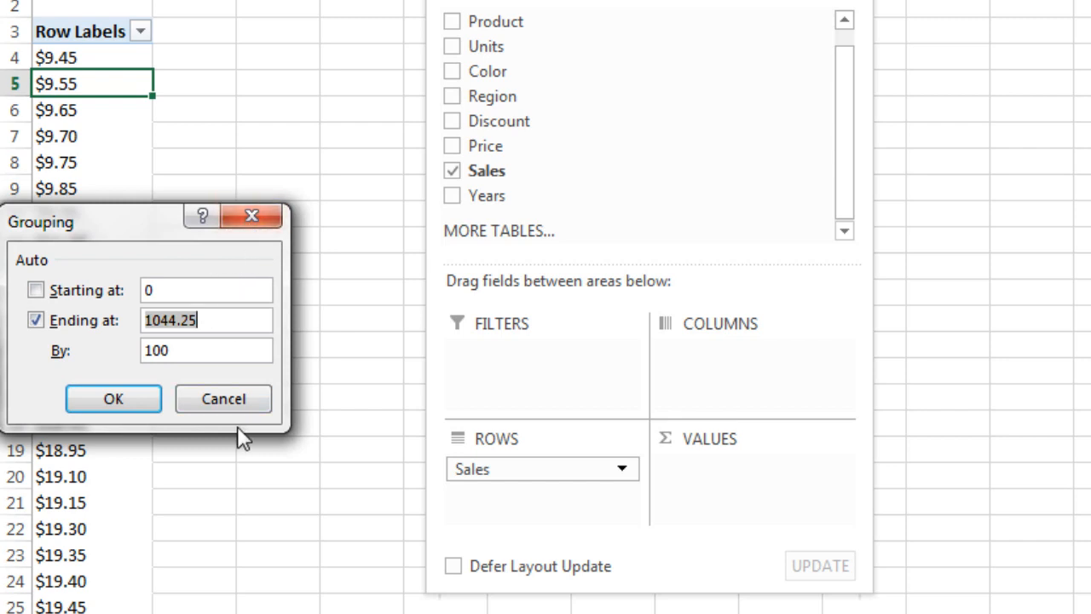
{"action": "left_click", "coordinate": [137, 397]}
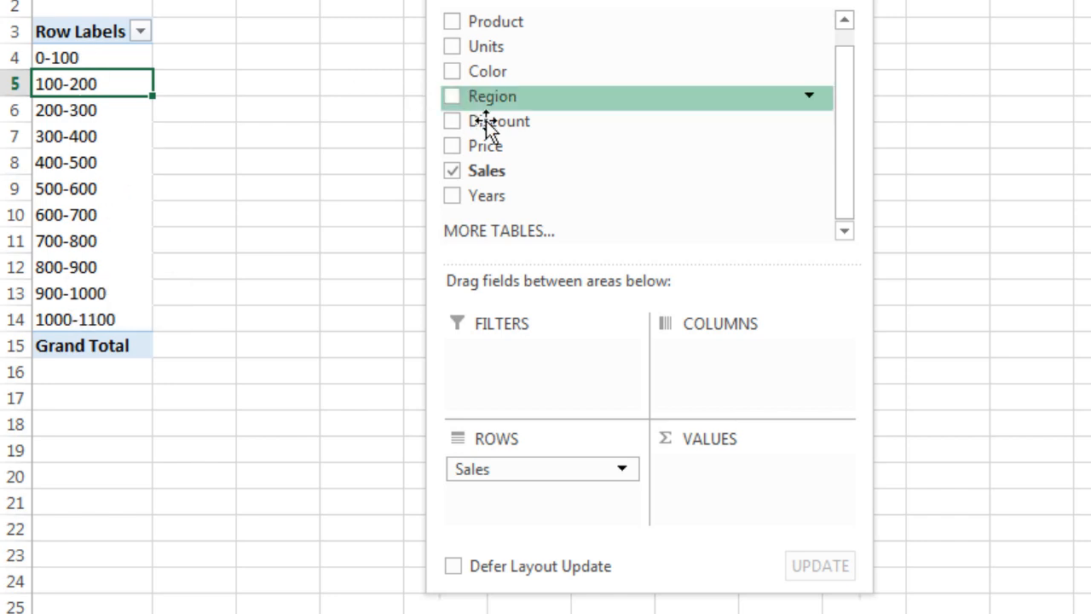
Add Sales to the PivotTable's values area as a count and rename the row label header as Sales Category
{"action": "left_click_drag", "start_coordinate": [476, 174], "coordinate": [698, 343]}
{"action": "left_click_drag", "start_coordinate": [715, 388], "coordinate": [759, 497]}
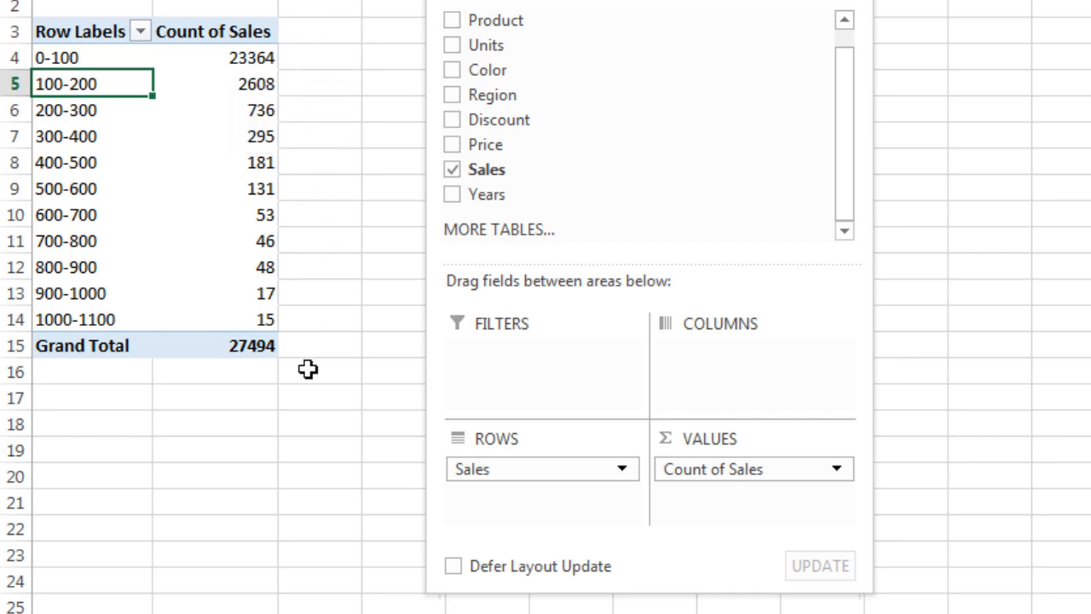
{"action": "left_click", "coordinate": [93, 32]}
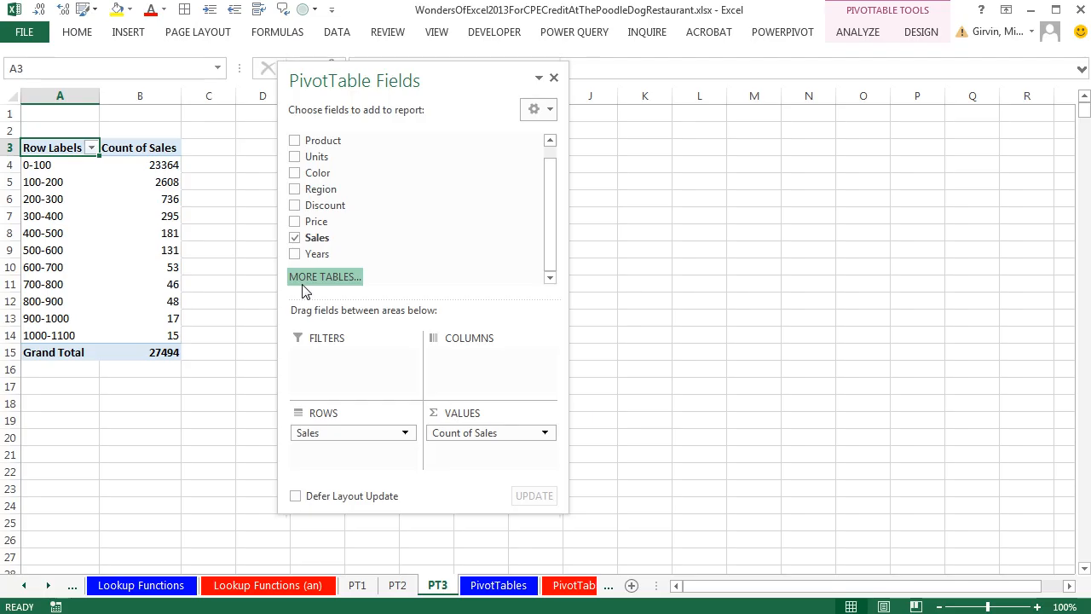
{"action": "type", "text": "Sales Category"}
{"action": "key", "text": "Tab"}
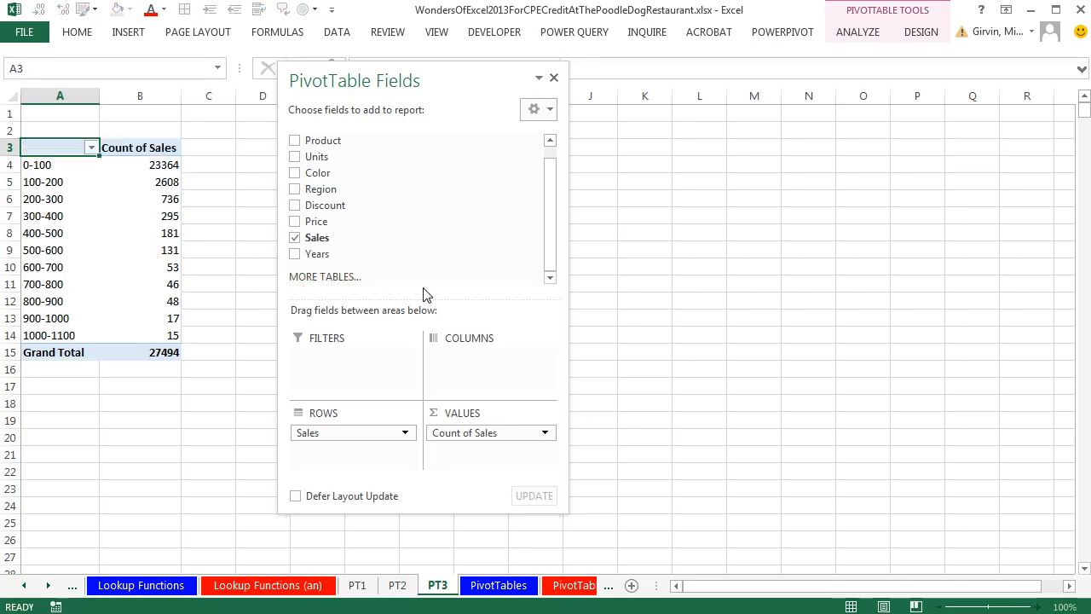
{"action": "left_click_drag", "start_coordinate": [100, 96], "coordinate": [119, 97]}
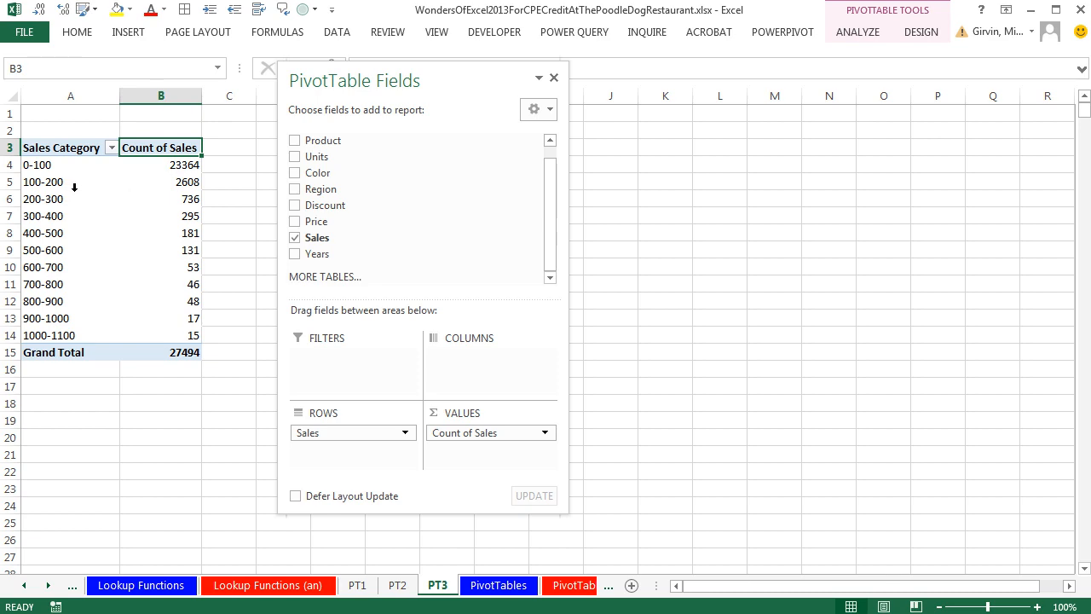
Compare the decimal Sales amounts on the PivotTables sheet with the first two category labels on PT3
{"action": "left_click", "coordinate": [494, 588]}
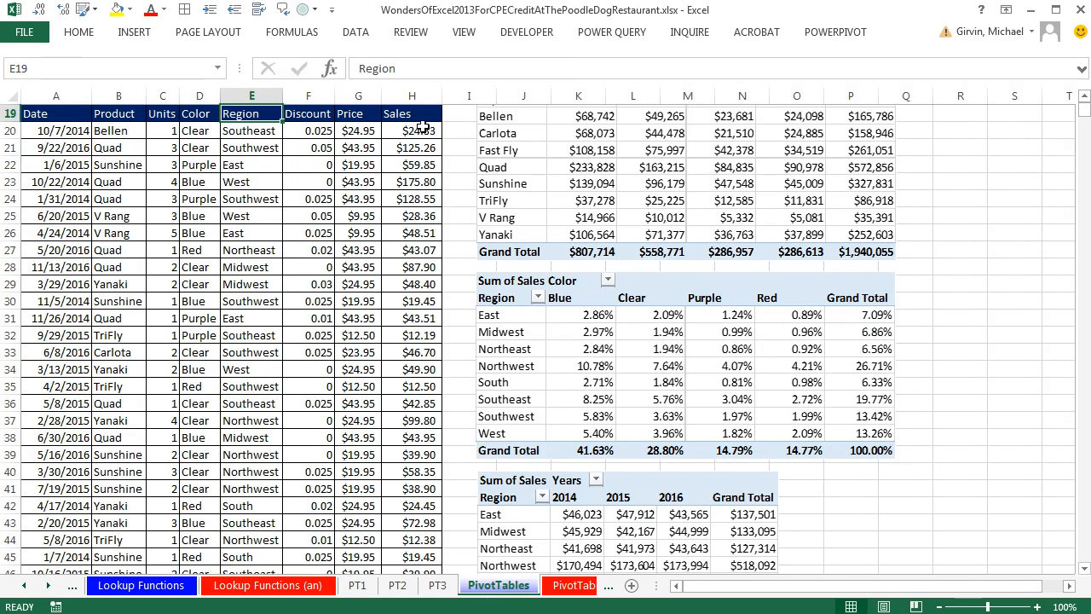
{"action": "left_click_drag", "start_coordinate": [422, 128], "coordinate": [415, 405]}
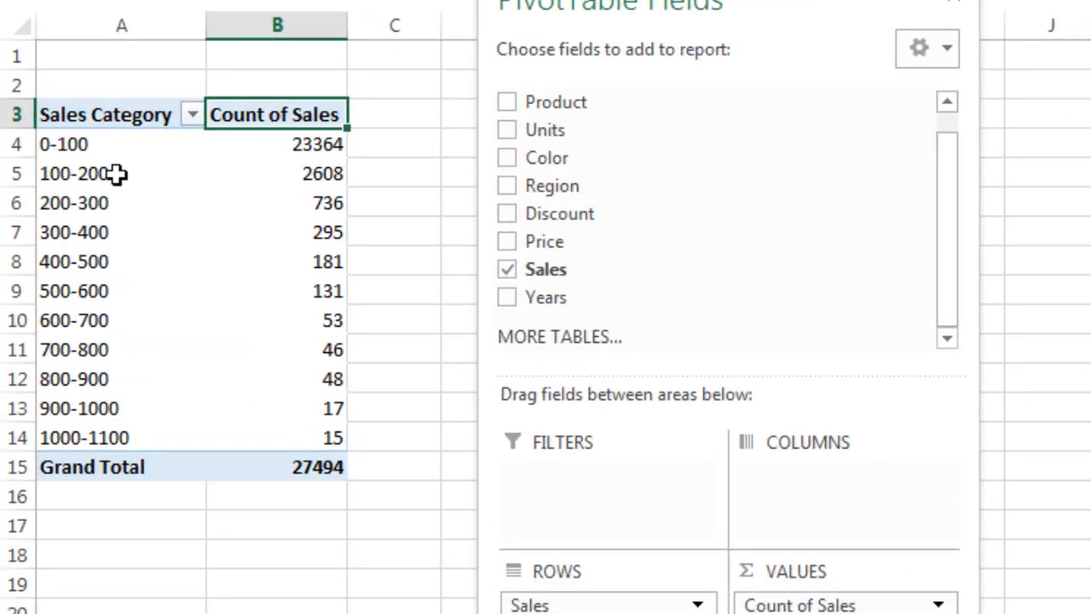
{"action": "left_click", "coordinate": [113, 145]}
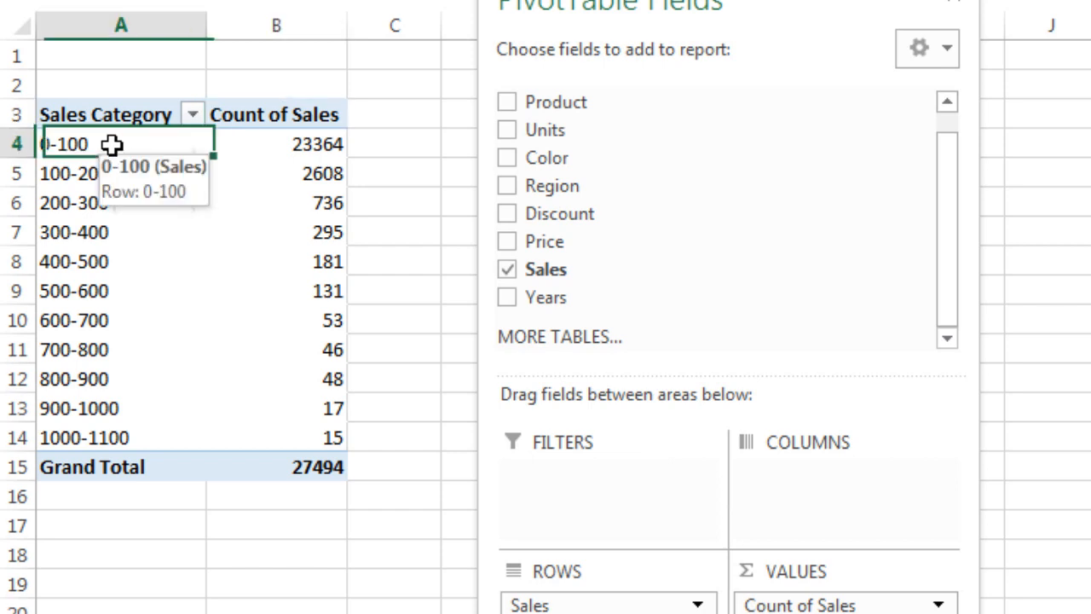
{"action": "left_click", "coordinate": [117, 174]}
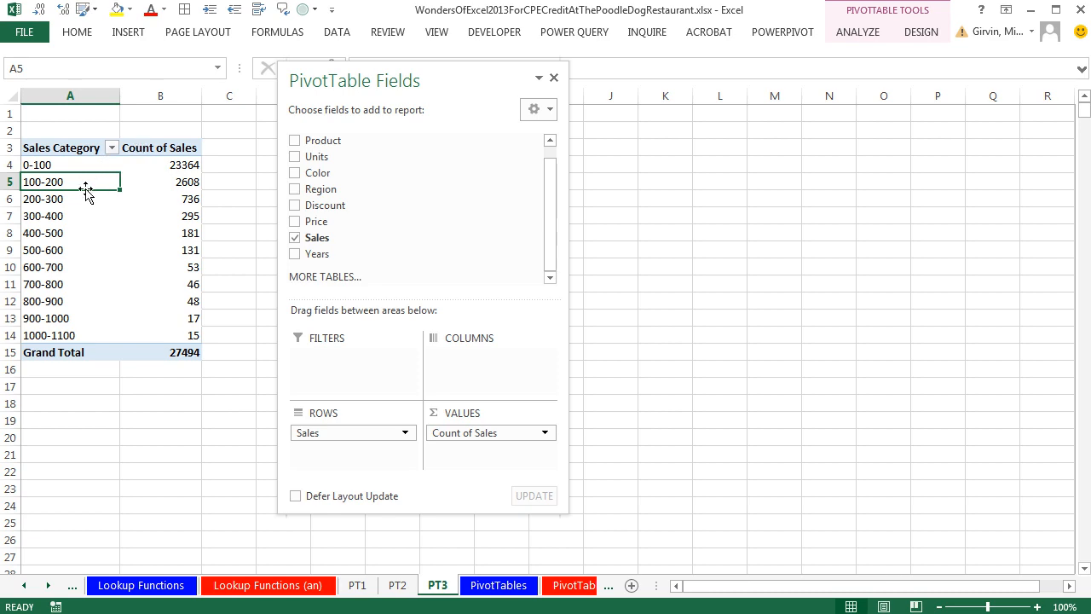
Create another PivotTable on a new worksheet from the sales data table on the PivotTables sheet
{"action": "left_click", "coordinate": [487, 588]}
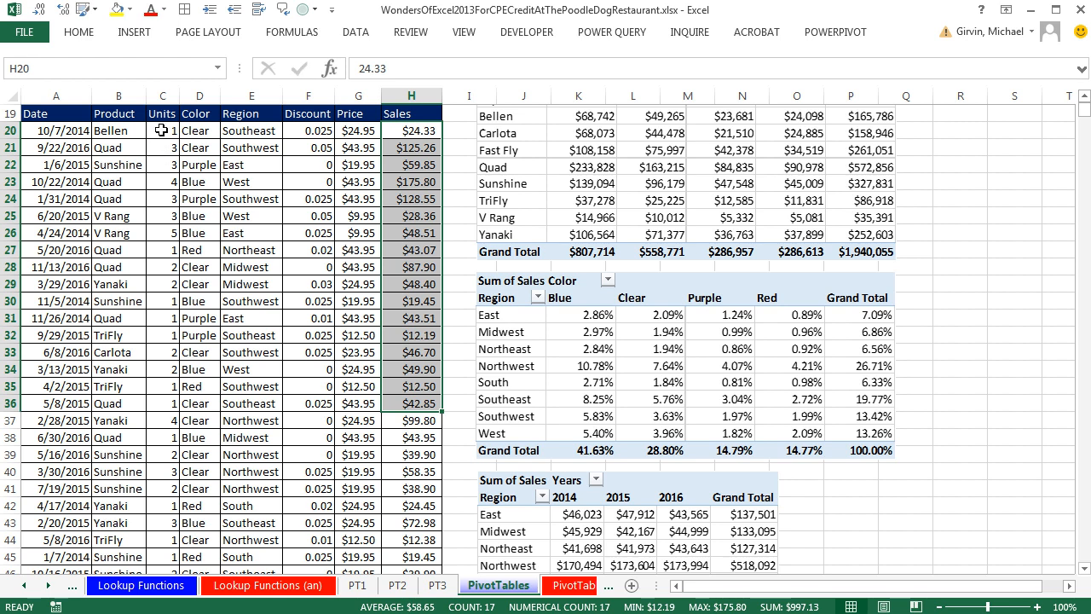
{"action": "left_click_drag", "start_coordinate": [160, 114], "coordinate": [153, 293]}
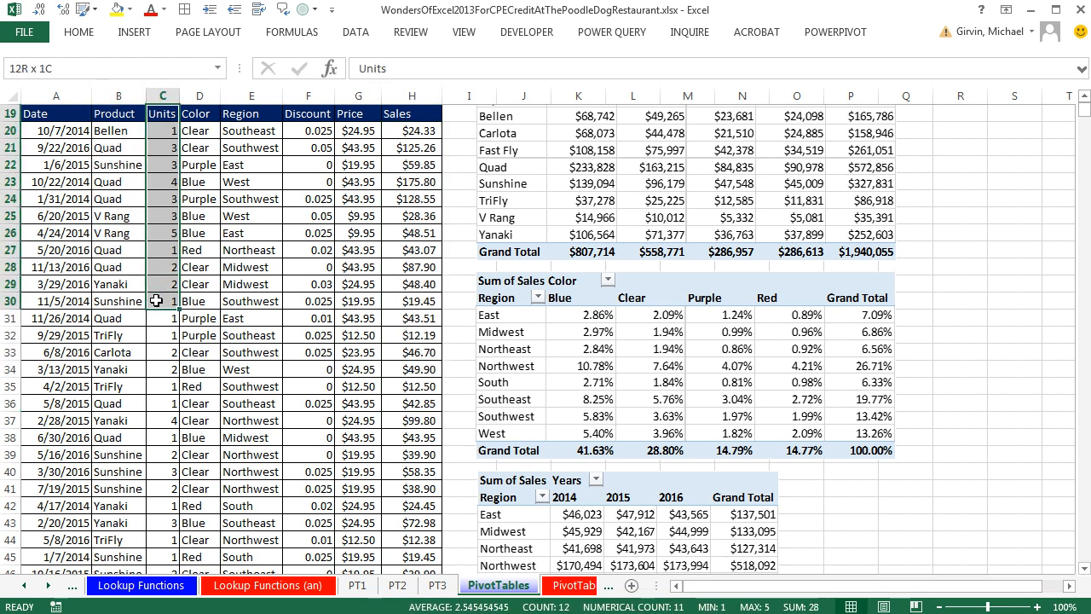
{"action": "left_click", "coordinate": [165, 216]}
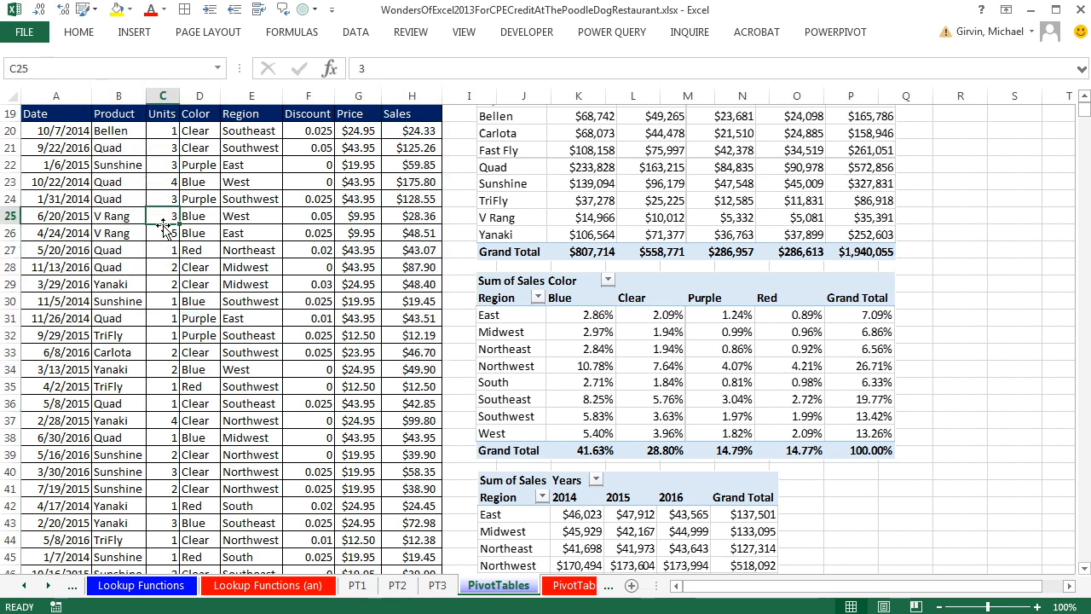
{"action": "key", "text": "alt"}
{"action": "key", "text": "n"}
{"action": "key", "text": "v"}
{"action": "key", "text": "Return"}
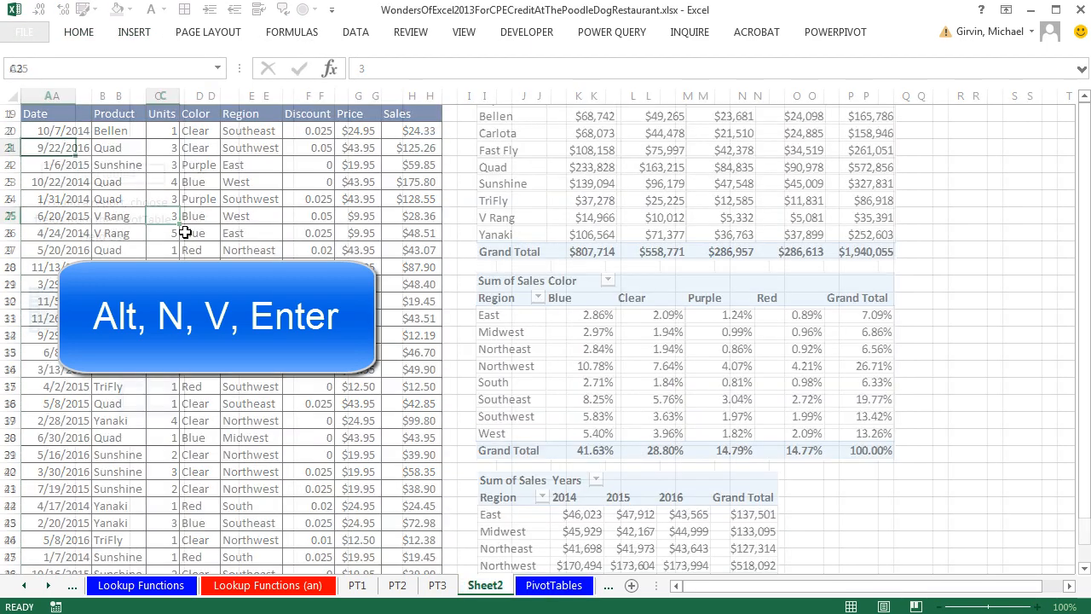
Add Units as the new PivotTable's row field and group its labels in intervals of 5
{"action": "left_click_drag", "start_coordinate": [315, 173], "coordinate": [327, 439]}
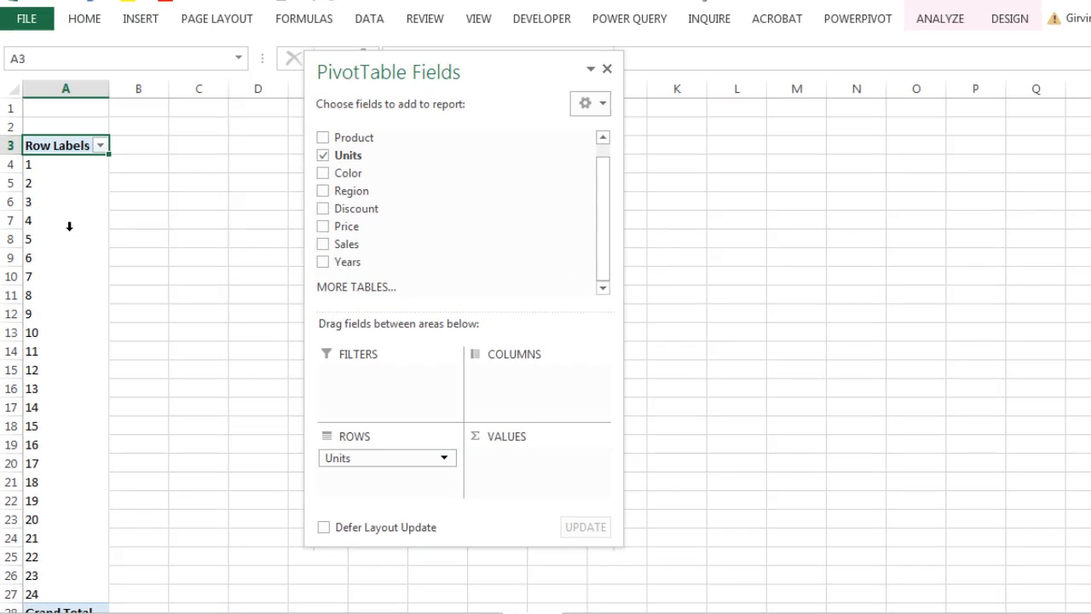
{"action": "right_click", "coordinate": [34, 181]}
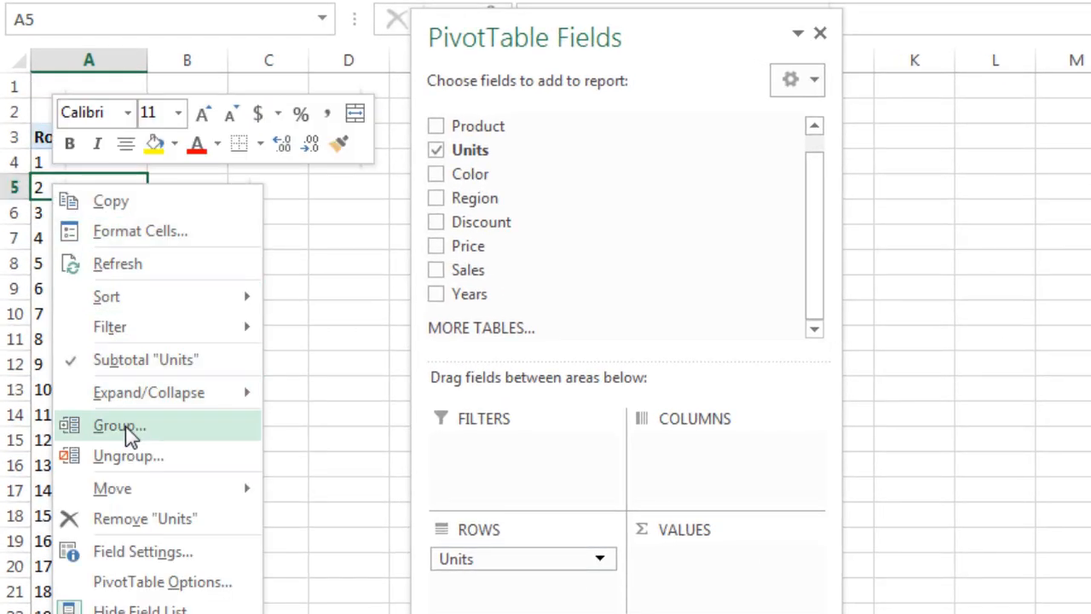
{"action": "left_click", "coordinate": [159, 426]}
{"action": "left_click_drag", "start_coordinate": [173, 442], "coordinate": [116, 445]}
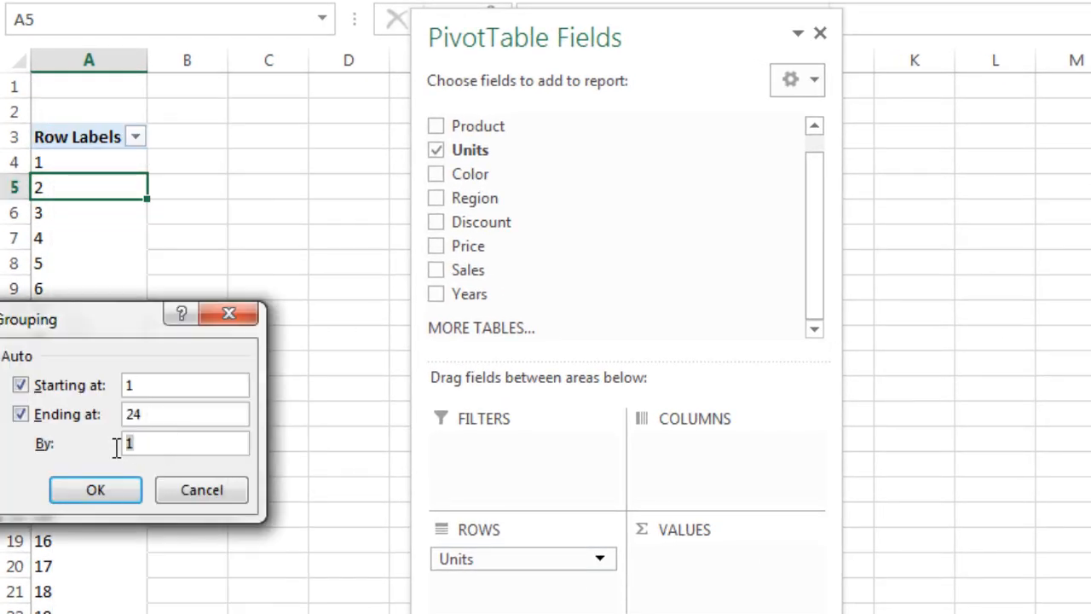
{"action": "type", "text": "5"}
{"action": "left_click", "coordinate": [116, 509]}
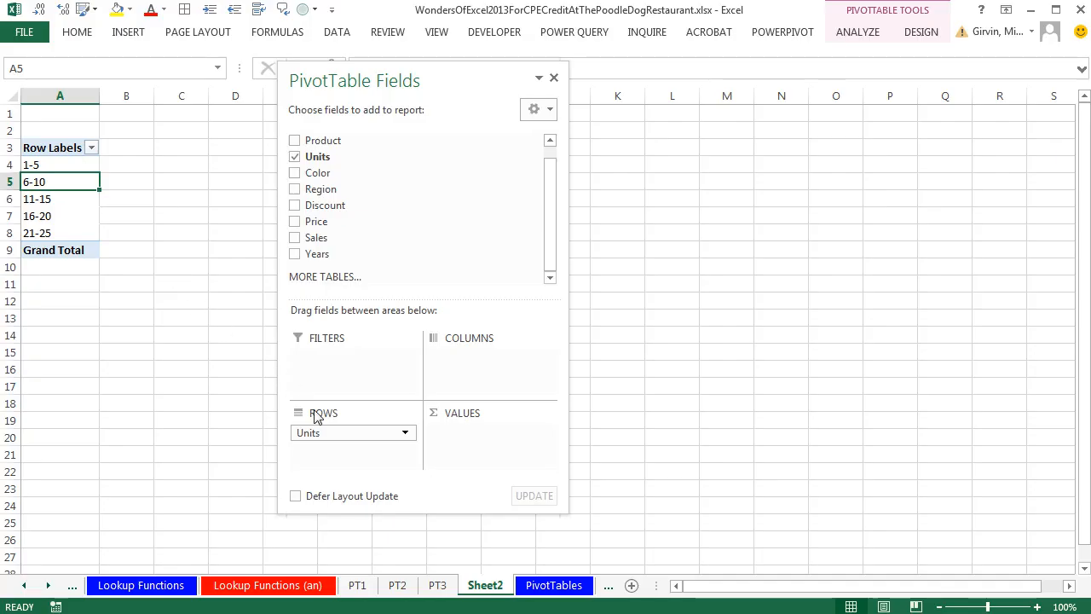
Delete the worksheet containing the Units PivotTable
{"action": "right_click", "coordinate": [484, 587]}
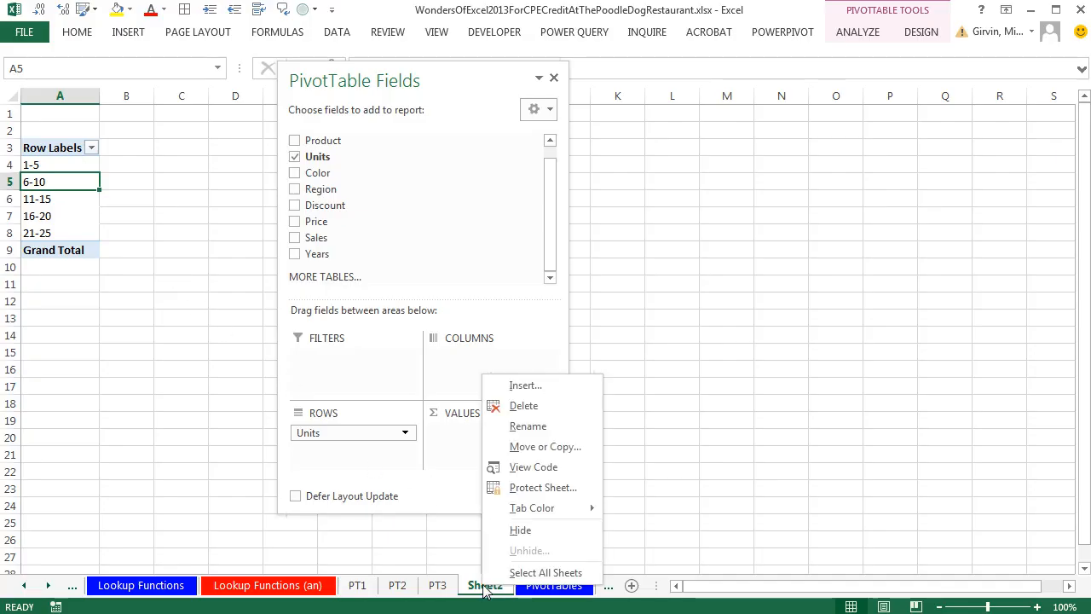
{"action": "left_click", "coordinate": [524, 406]}
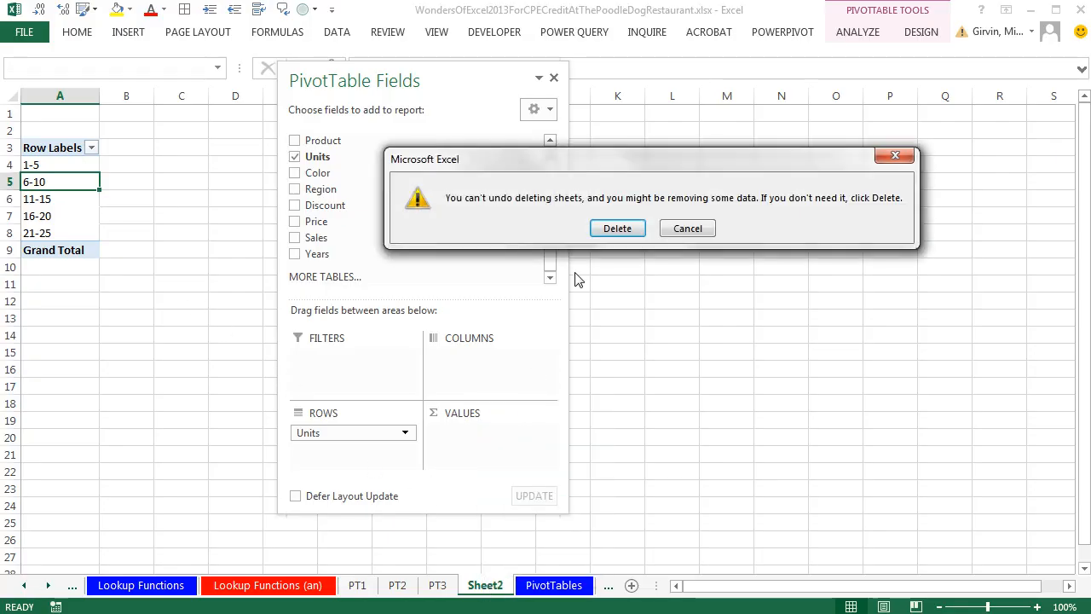
{"action": "left_click", "coordinate": [616, 229]}
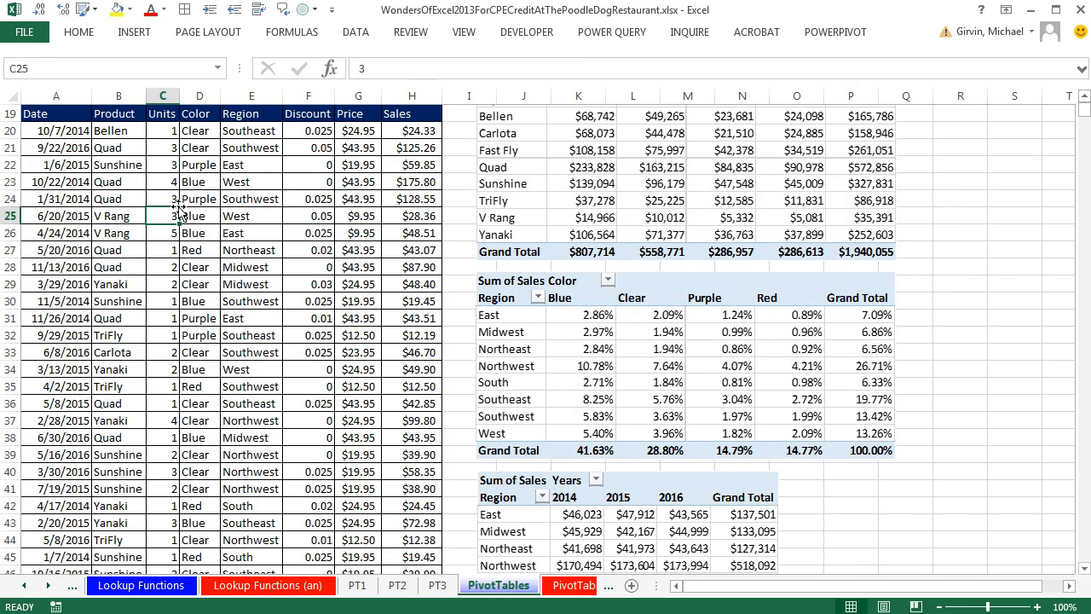
Compare the whole-number Units column with the decimal Sales and Price columns in the data table
{"action": "left_click_drag", "start_coordinate": [165, 144], "coordinate": [163, 330]}
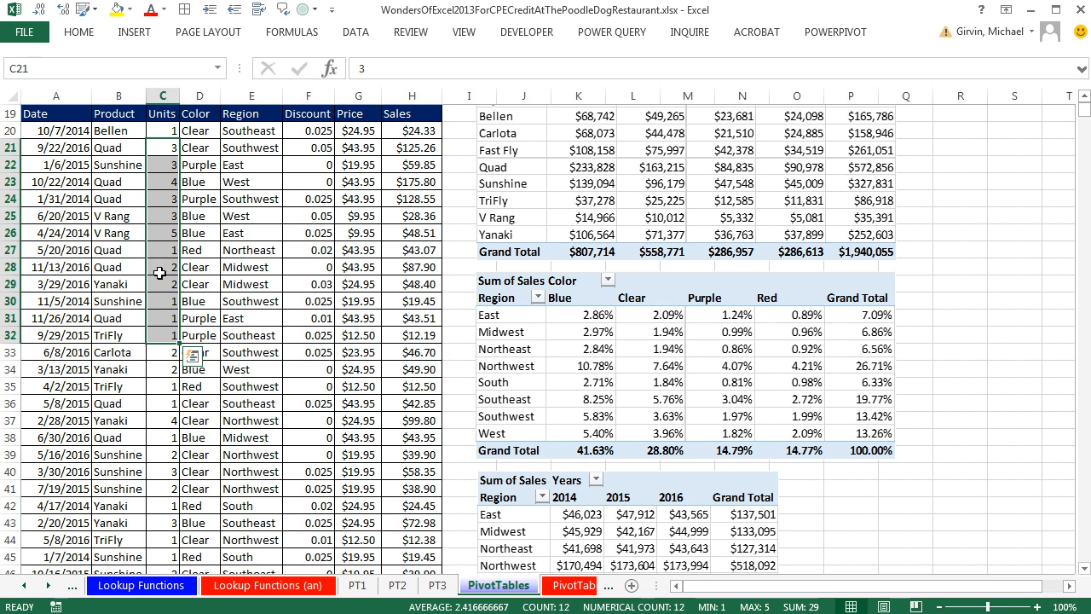
{"action": "left_click_drag", "start_coordinate": [397, 176], "coordinate": [407, 269]}
{"action": "left_click_drag", "start_coordinate": [365, 181], "coordinate": [365, 252]}
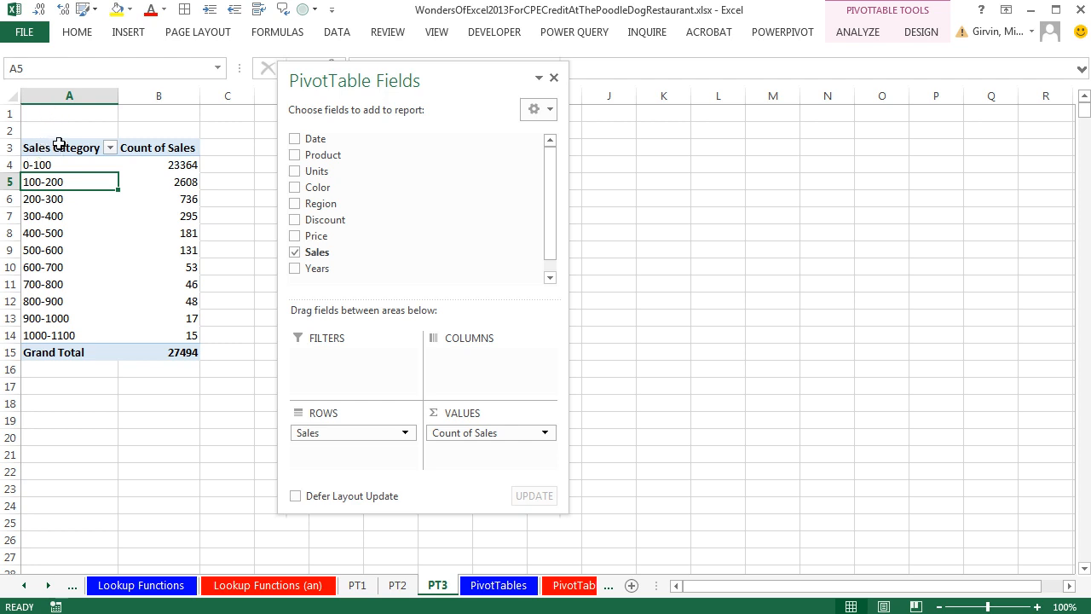
Replace the hyphen in all Sales Category labels on PT3 with " up to " using Find and Replace
{"action": "left_click_drag", "start_coordinate": [107, 173], "coordinate": [113, 344]}
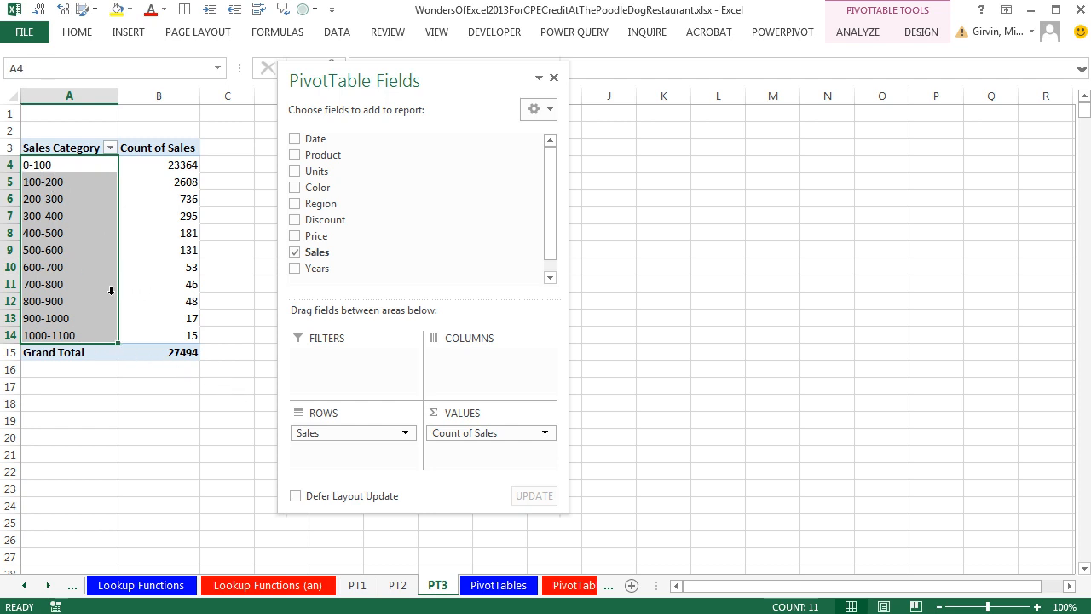
{"action": "left_click", "coordinate": [81, 34]}
{"action": "left_click", "coordinate": [1001, 101]}
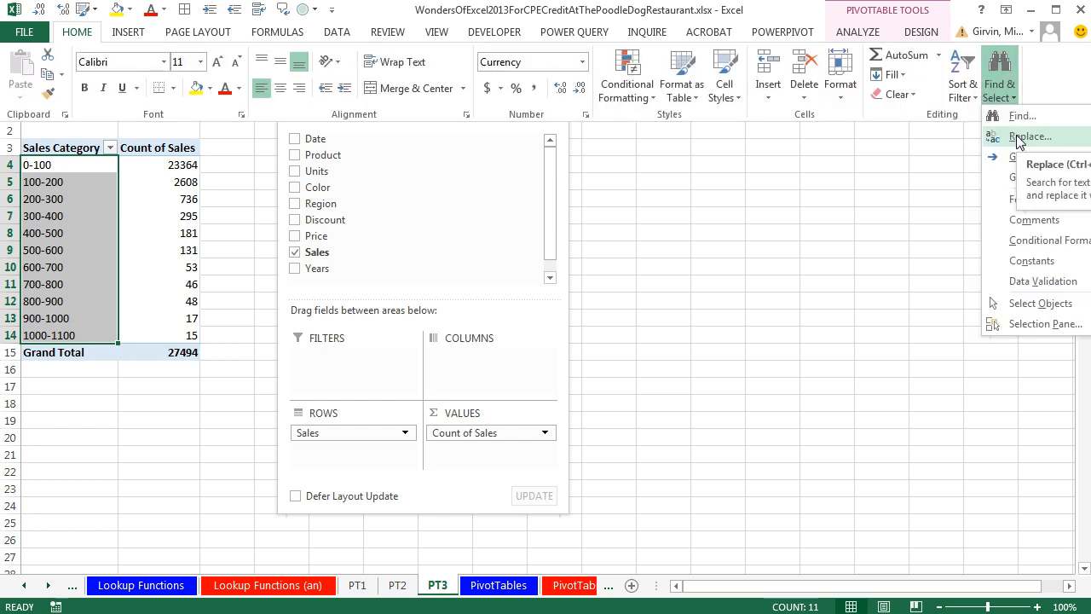
{"action": "left_click", "coordinate": [1020, 139]}
{"action": "key", "text": "ctrl+h"}
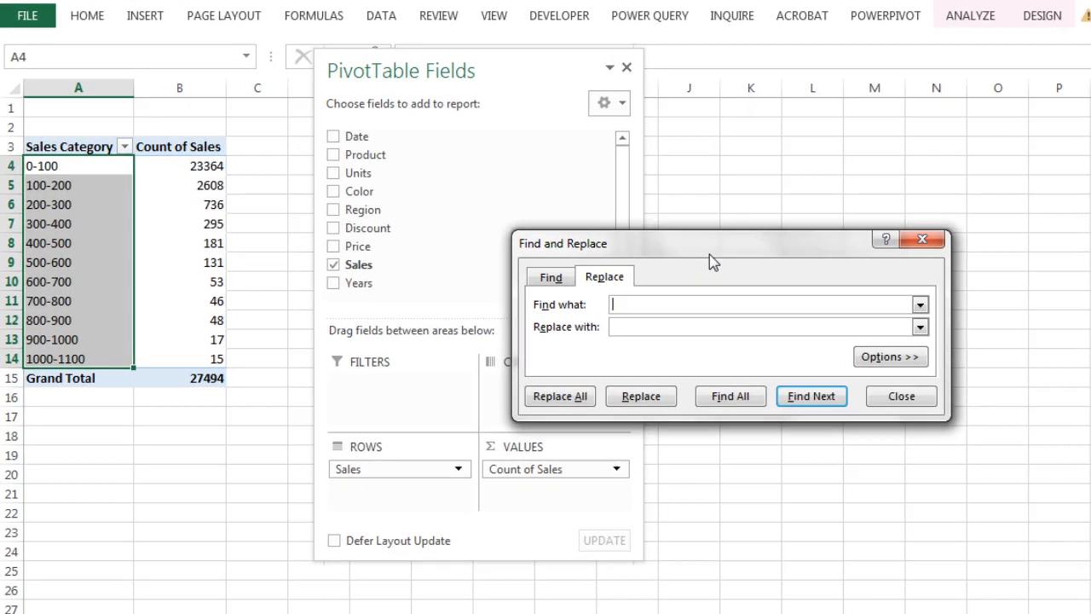
{"action": "left_click_drag", "start_coordinate": [625, 241], "coordinate": [443, 197]}
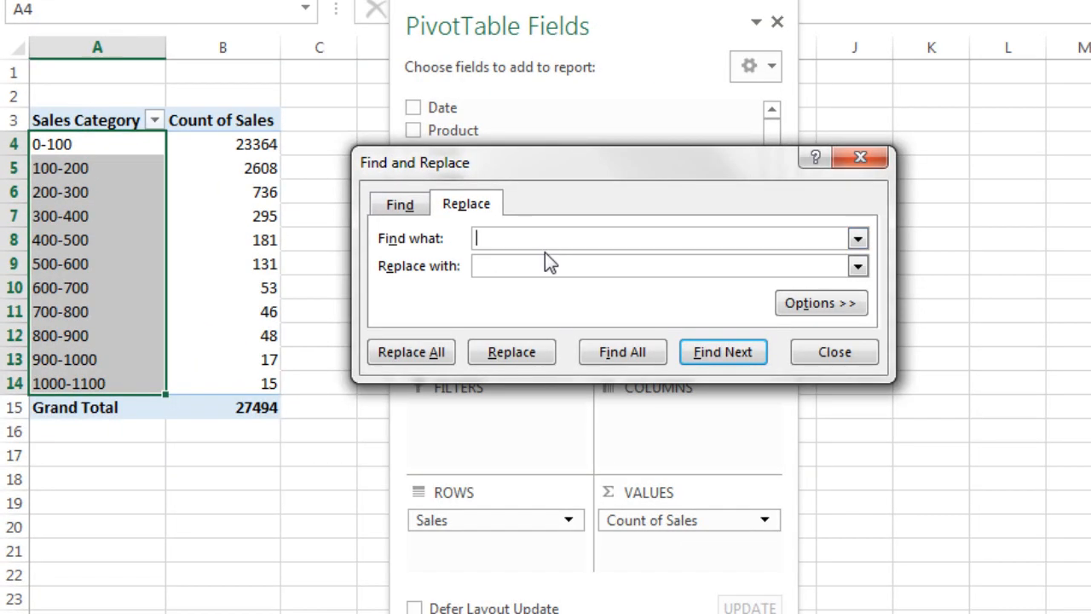
{"action": "type", "text": "-"}
{"action": "left_click", "coordinate": [422, 361]}
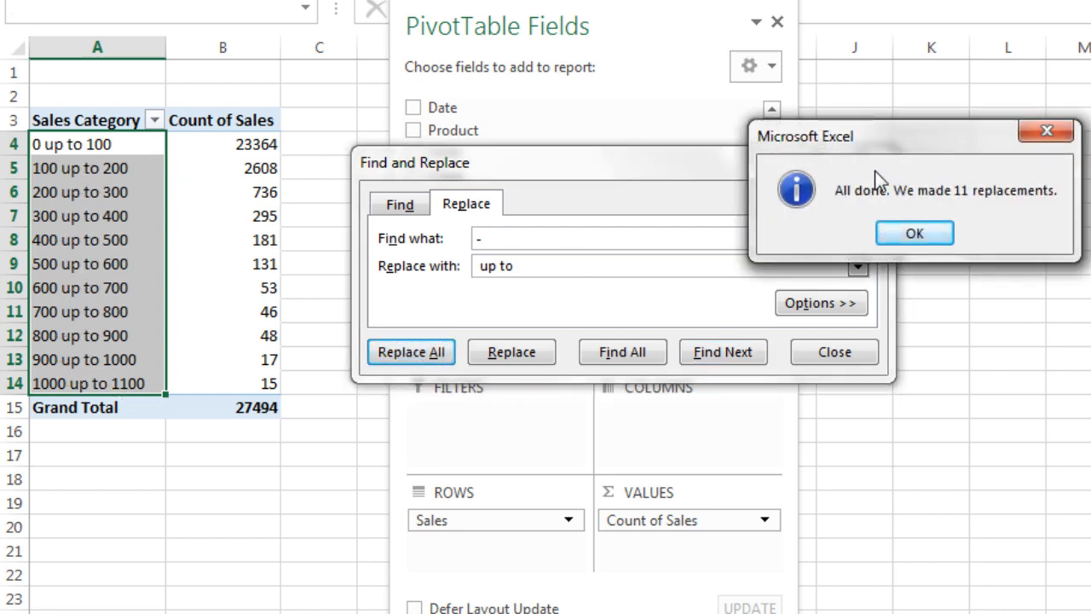
{"action": "left_click", "coordinate": [878, 235]}
{"action": "left_click", "coordinate": [831, 352]}
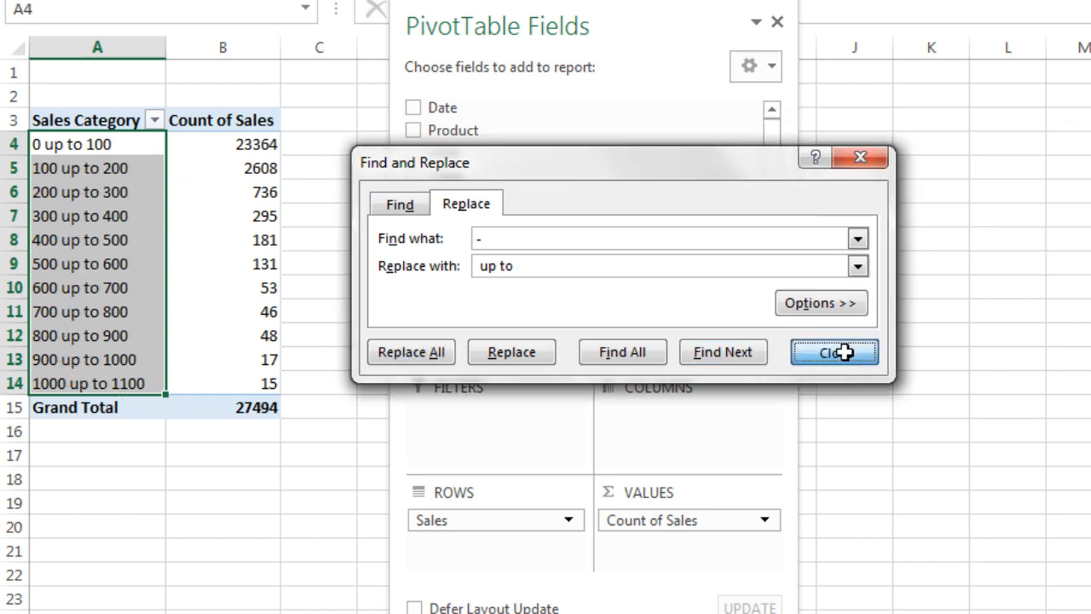
{"action": "left_click", "coordinate": [253, 459]}
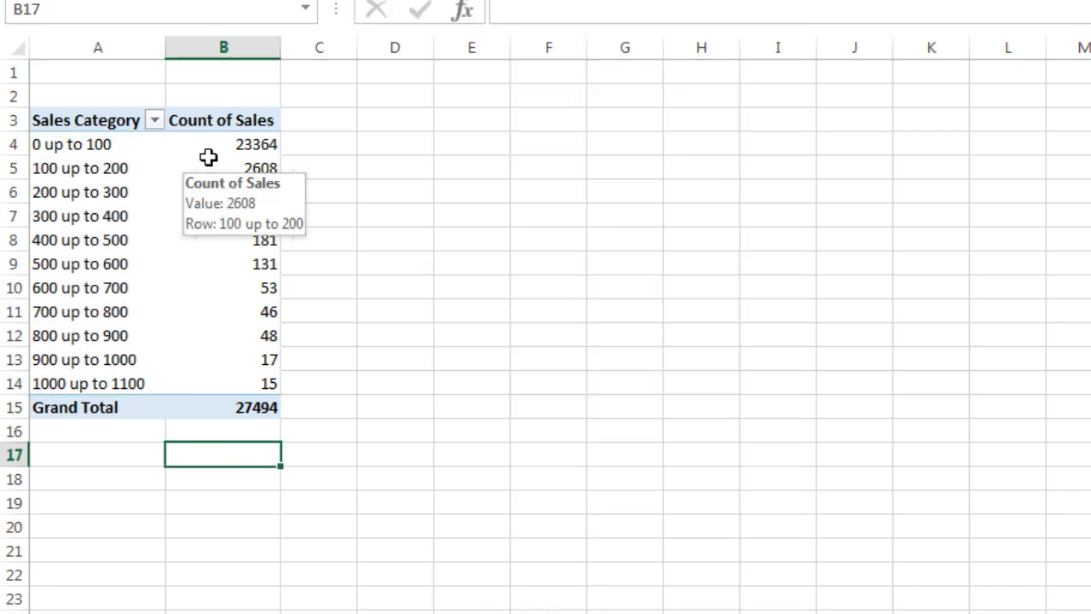
Reselect a count value in the PT3 PivotTable and move the field list farther from the report
{"action": "left_click", "coordinate": [319, 477]}
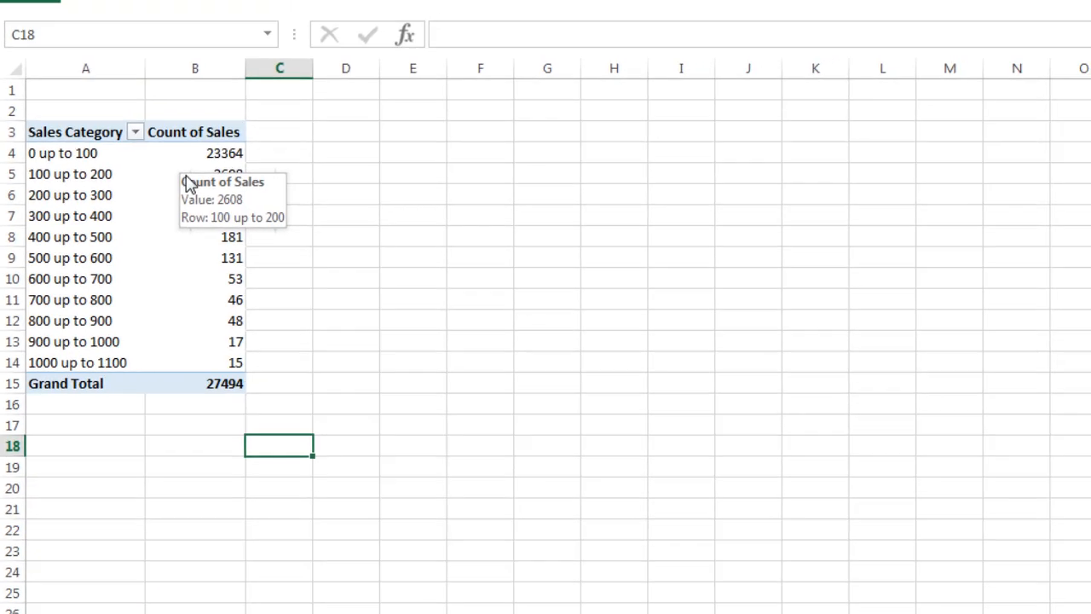
{"action": "left_click", "coordinate": [226, 177]}
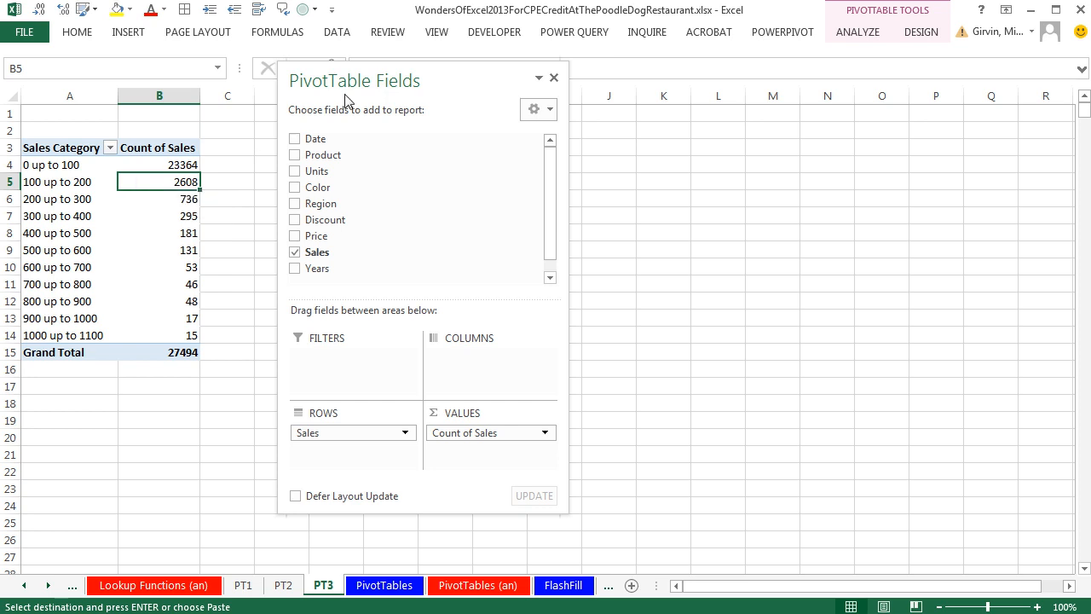
{"action": "left_click_drag", "start_coordinate": [430, 80], "coordinate": [451, 108]}
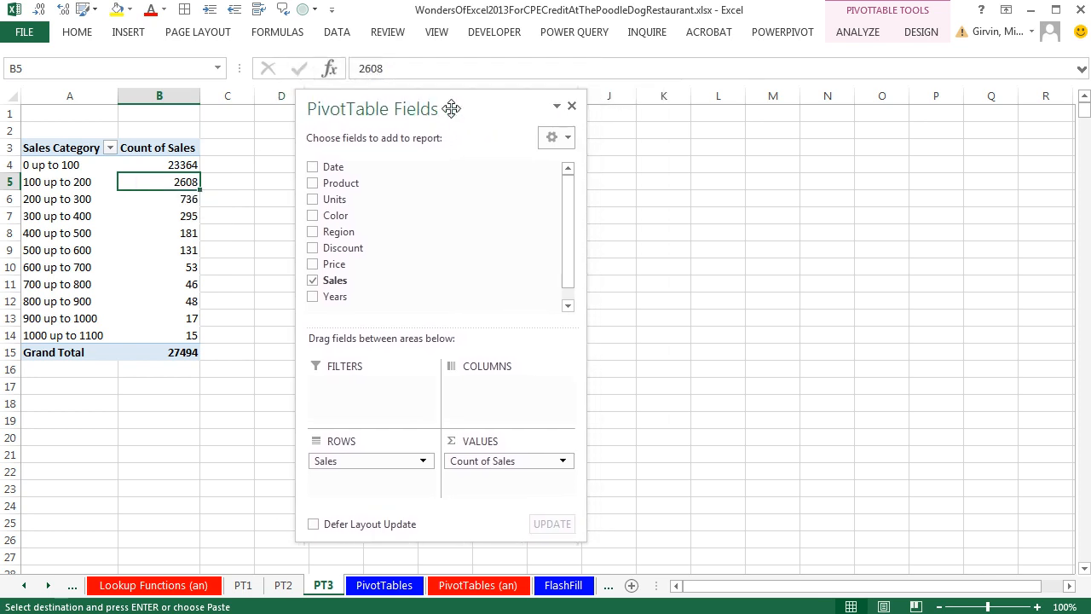
Close the PivotTable field list and insert slicers for Color and Years on the PT3 report
{"action": "left_click", "coordinate": [571, 106]}
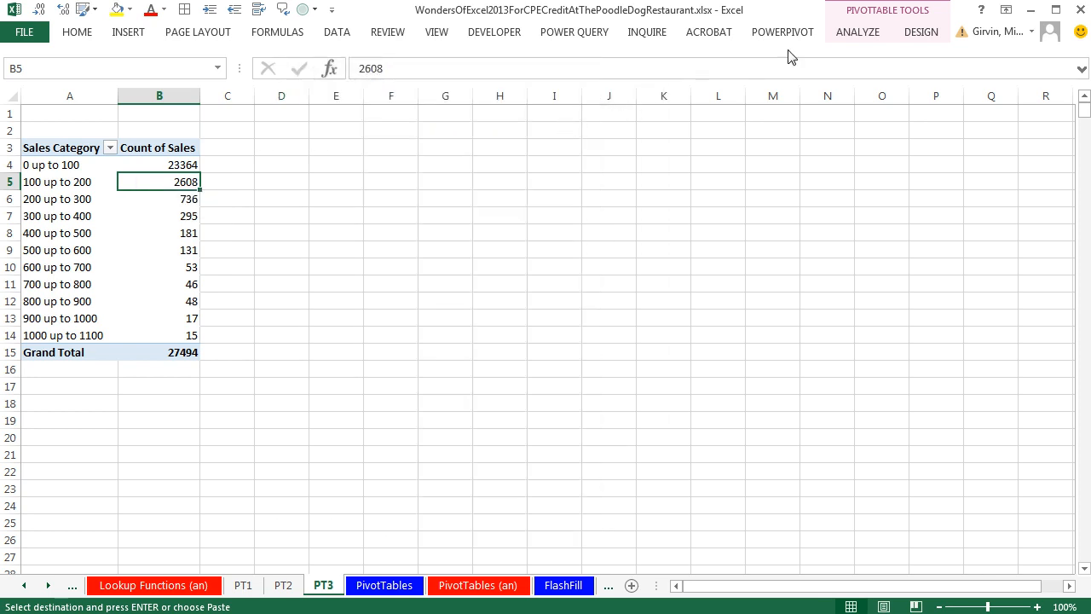
{"action": "left_click", "coordinate": [860, 37]}
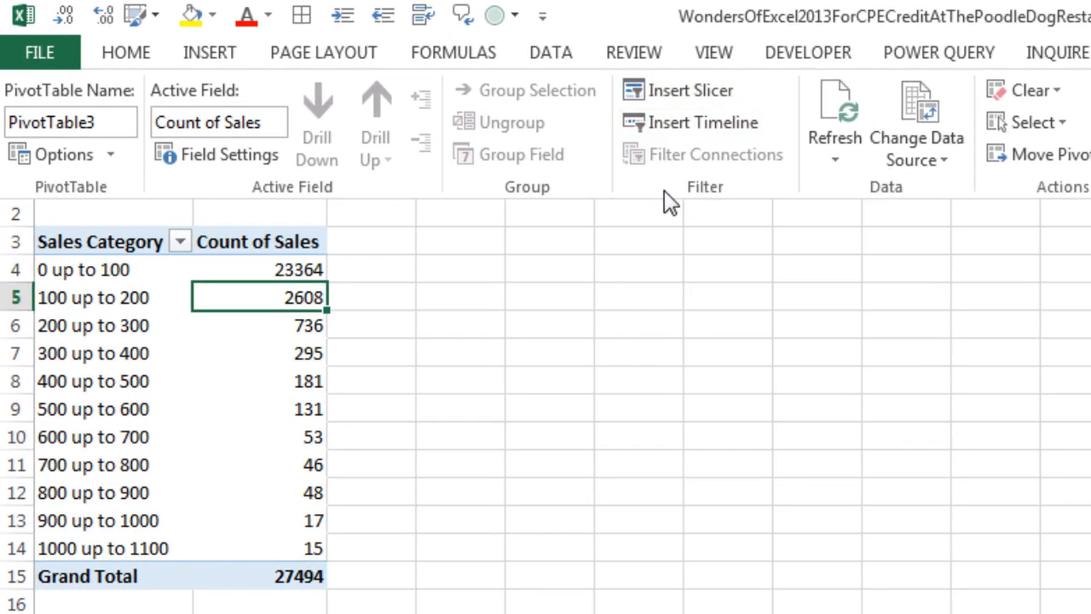
{"action": "left_click", "coordinate": [671, 95]}
{"action": "left_click_drag", "start_coordinate": [540, 205], "coordinate": [728, 218]}
{"action": "left_click", "coordinate": [601, 335]}
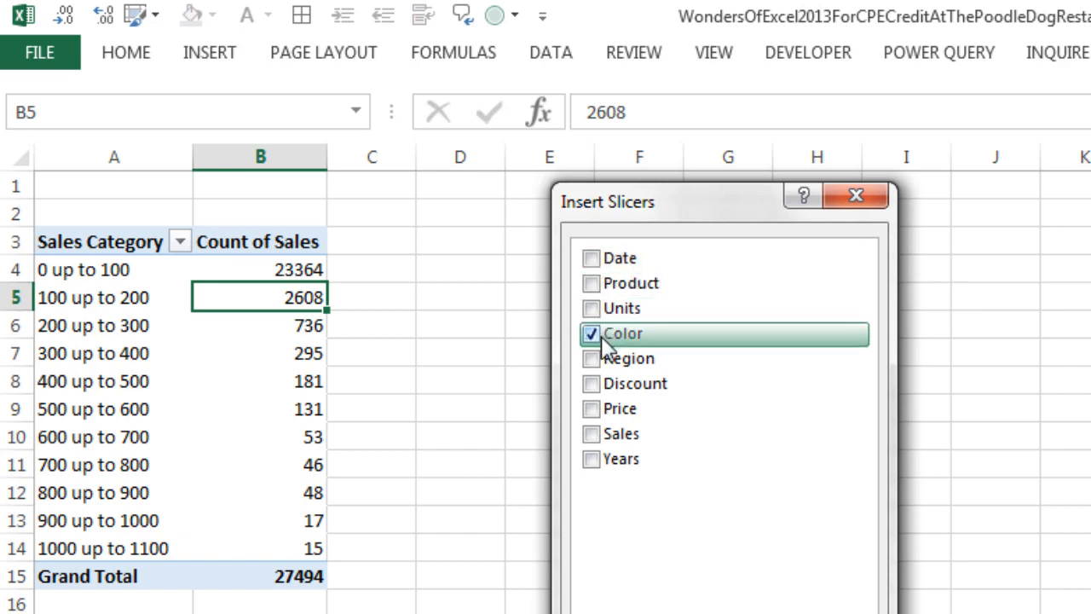
{"action": "left_click", "coordinate": [592, 459]}
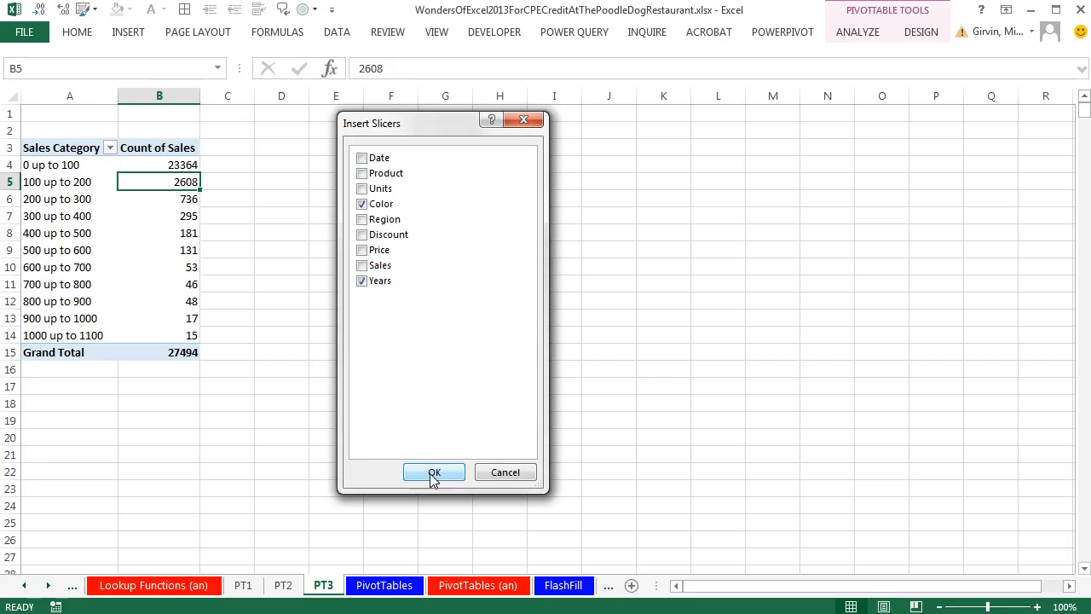
{"action": "left_click", "coordinate": [432, 473]}
Shrink the Color and Years slicers and stack them beside the PivotTable with Years below Color, filtering Color to Blue
{"action": "left_click_drag", "start_coordinate": [466, 222], "coordinate": [324, 141]}
{"action": "left_click", "coordinate": [327, 160]}
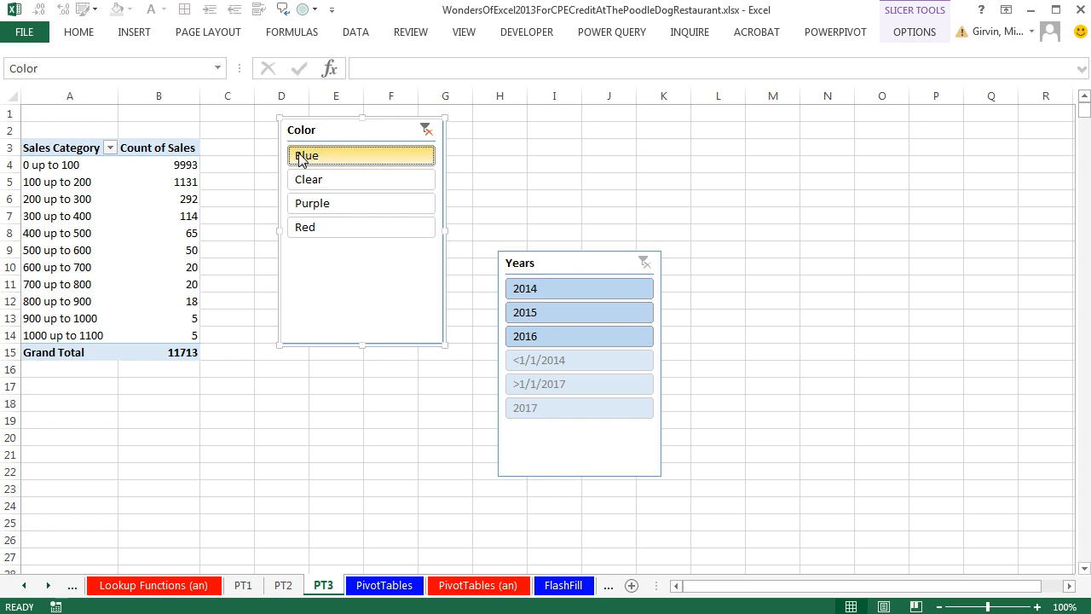
{"action": "left_click_drag", "start_coordinate": [442, 345], "coordinate": [395, 253]}
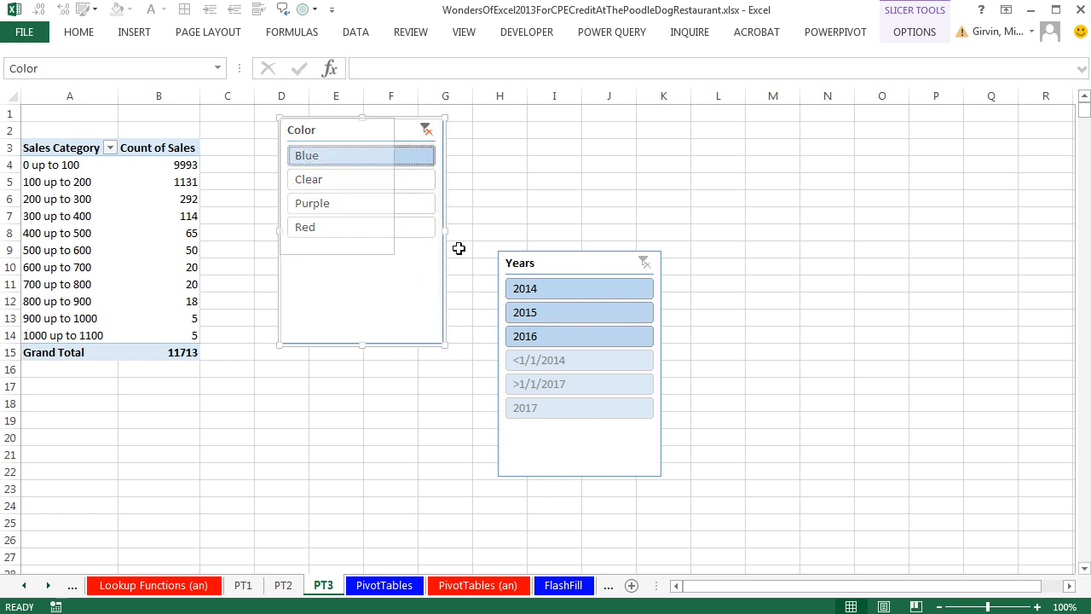
{"action": "left_click_drag", "start_coordinate": [551, 265], "coordinate": [337, 276]}
{"action": "left_click_drag", "start_coordinate": [447, 492], "coordinate": [384, 376]}
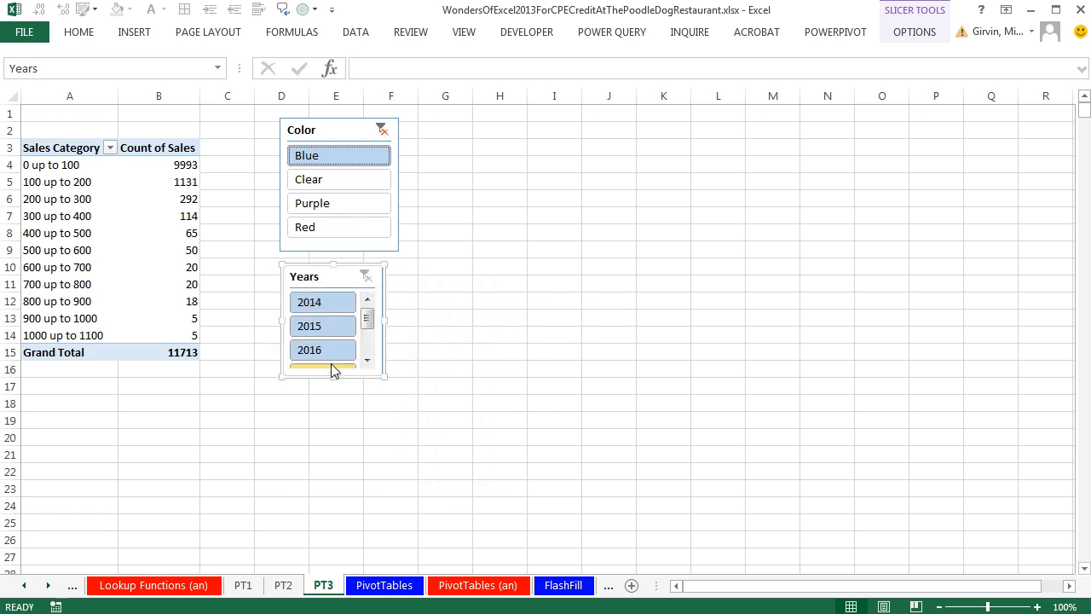
Set the Years slicer to hide items with no data
{"action": "right_click", "coordinate": [360, 371]}
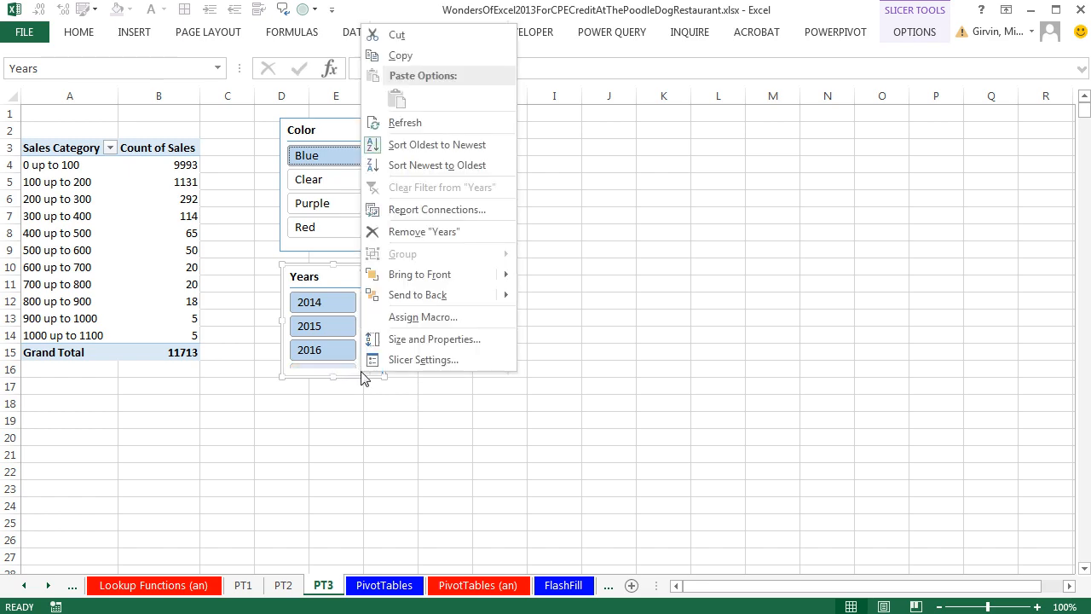
{"action": "left_click", "coordinate": [418, 360]}
{"action": "left_click", "coordinate": [396, 420]}
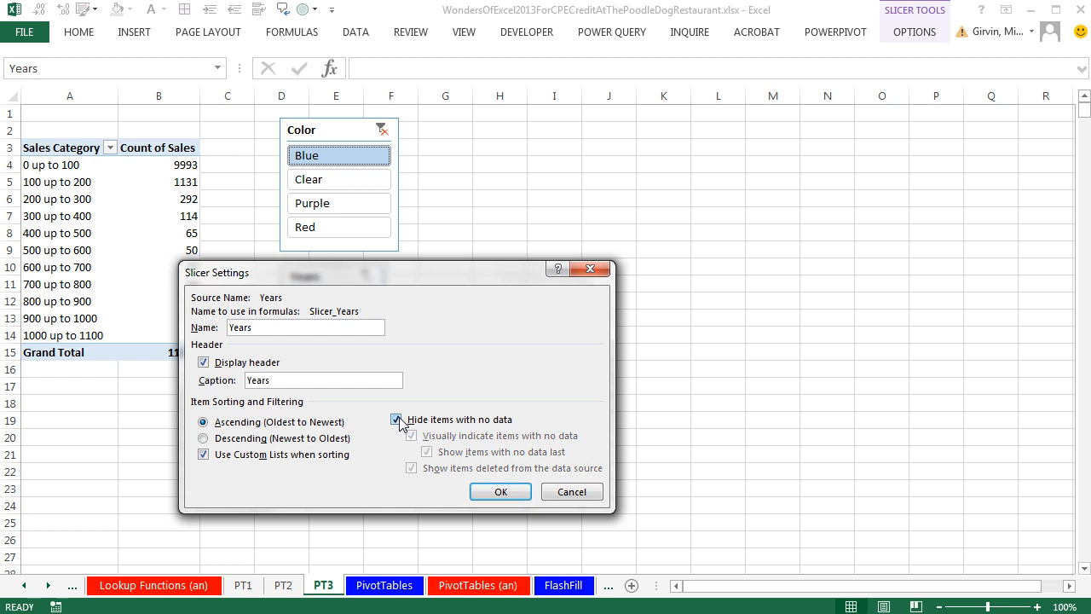
{"action": "left_click", "coordinate": [500, 492]}
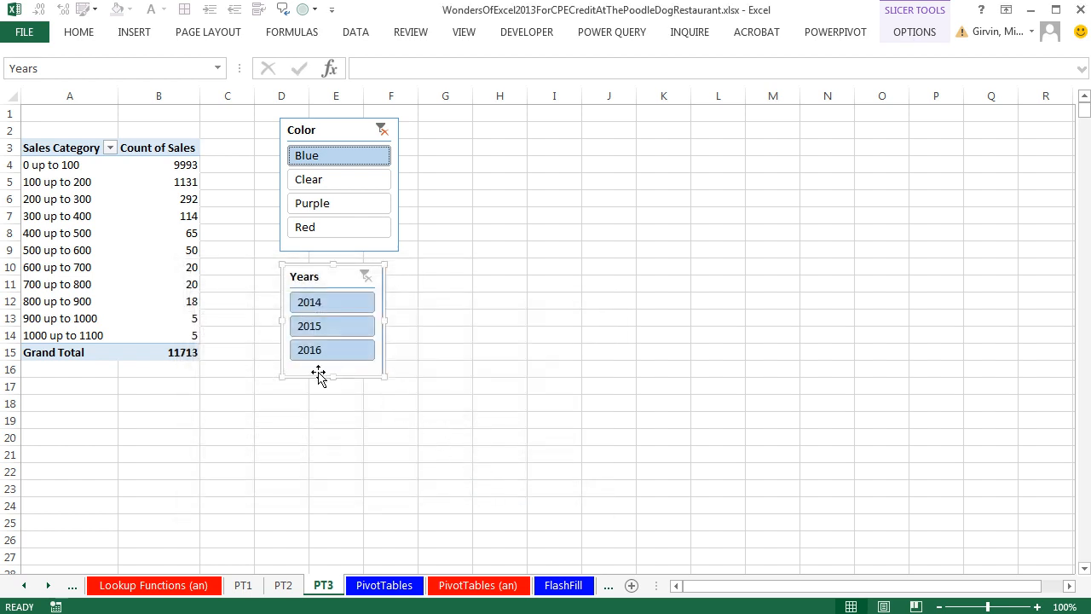
Apply the darker blue light style to the Years slicer and the orange light style to the Color slicer
{"action": "left_click", "coordinate": [927, 40]}
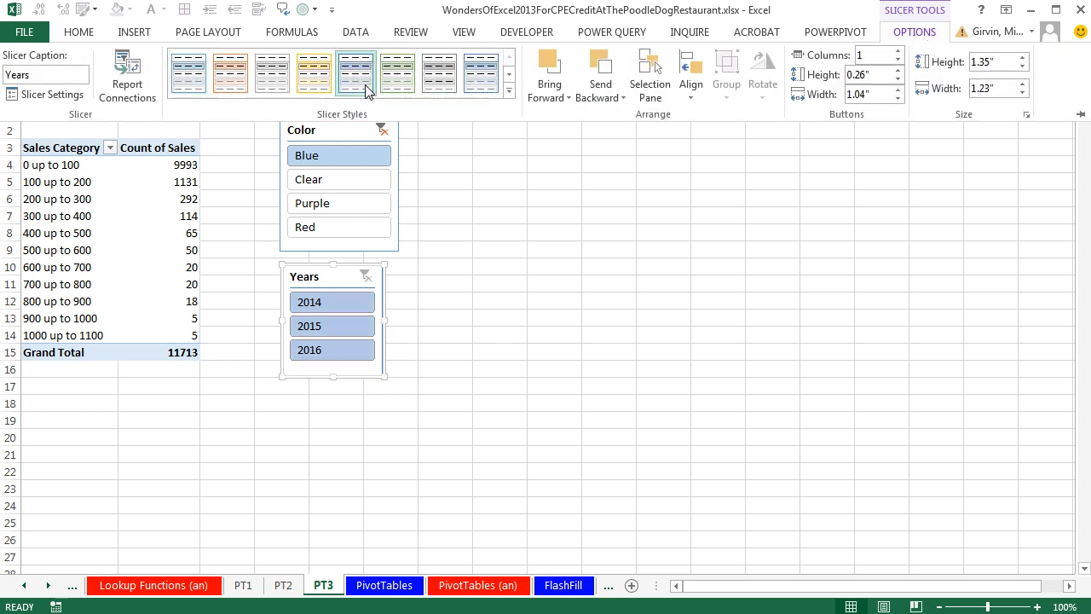
{"action": "left_click", "coordinate": [343, 131]}
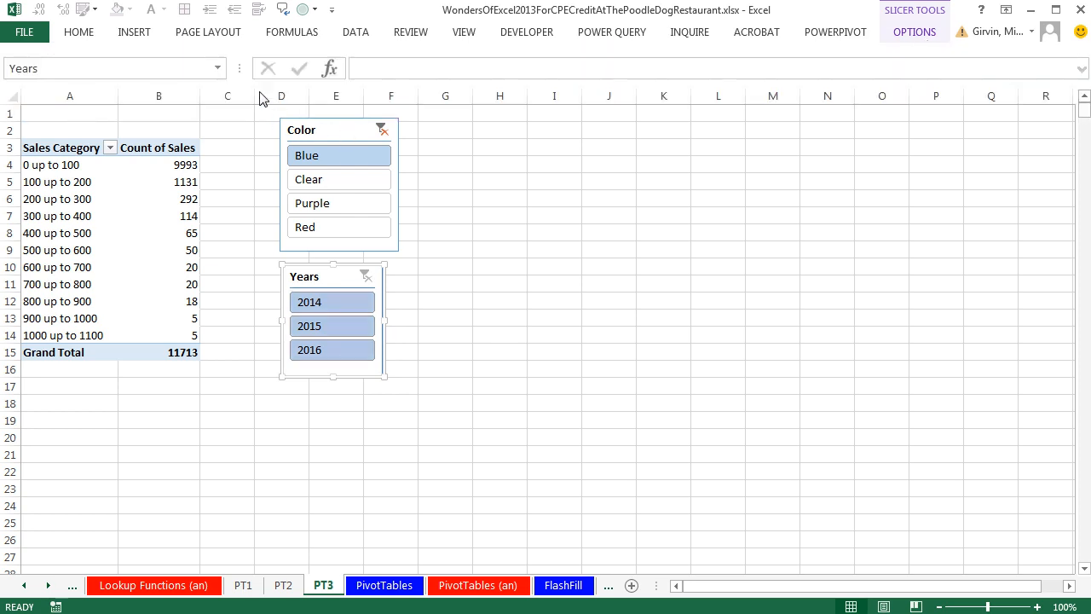
{"action": "left_click", "coordinate": [343, 129]}
{"action": "left_click", "coordinate": [910, 33]}
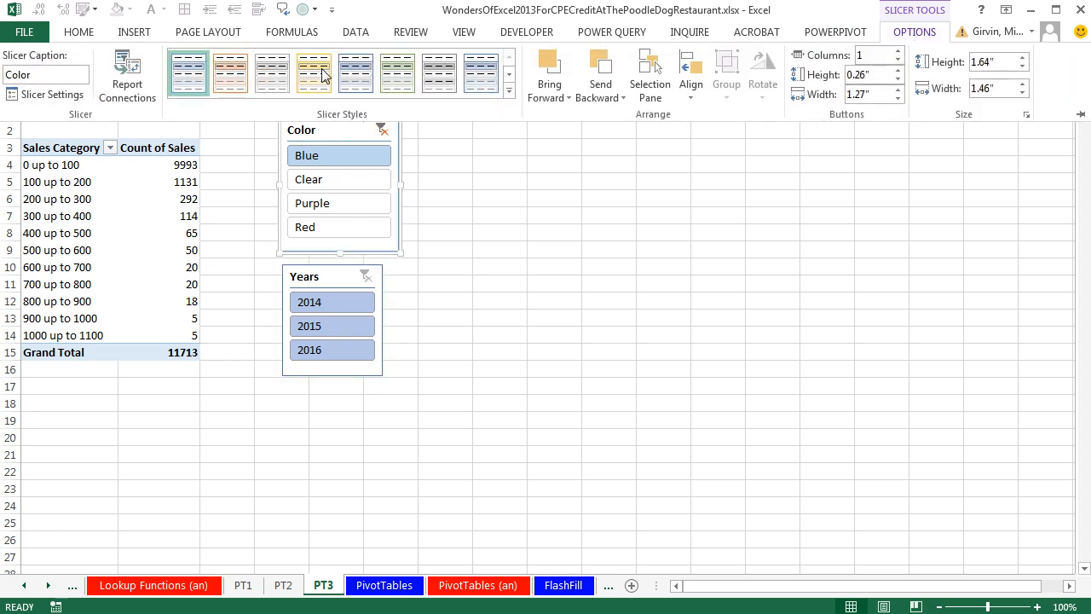
{"action": "left_click", "coordinate": [231, 79]}
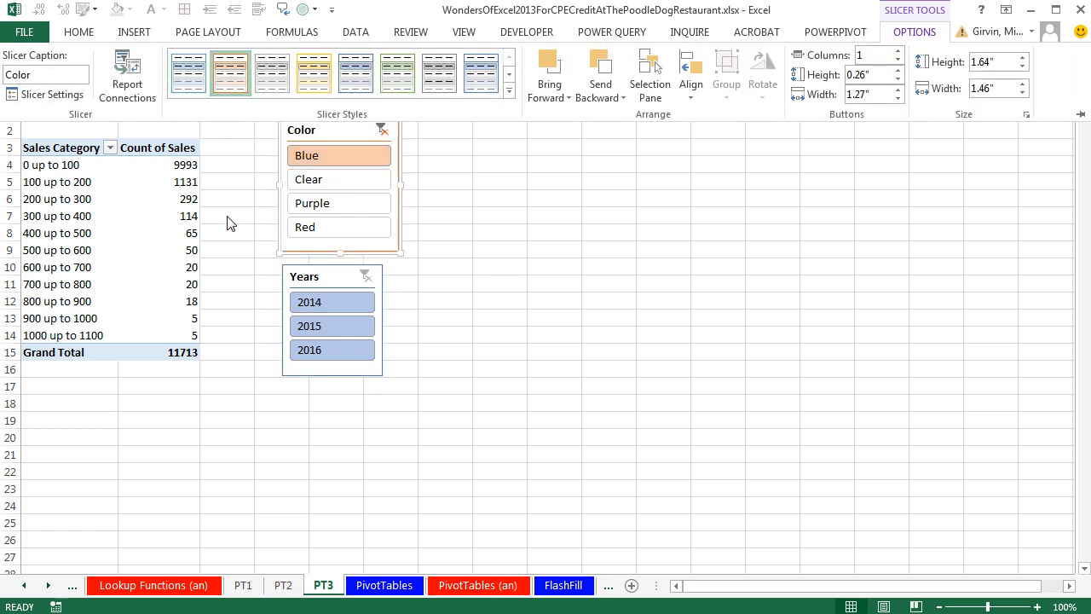
{"action": "left_click", "coordinate": [230, 237]}
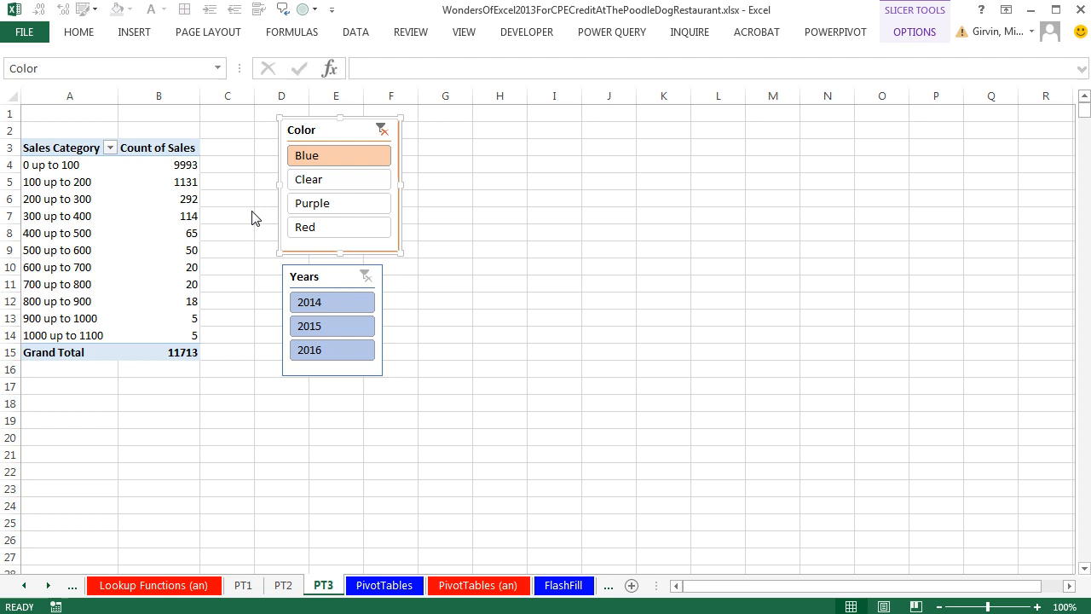
Clear the Blue filter, and filter the PivotTable to the color Clear and the year 2014
{"action": "left_click", "coordinate": [382, 131]}
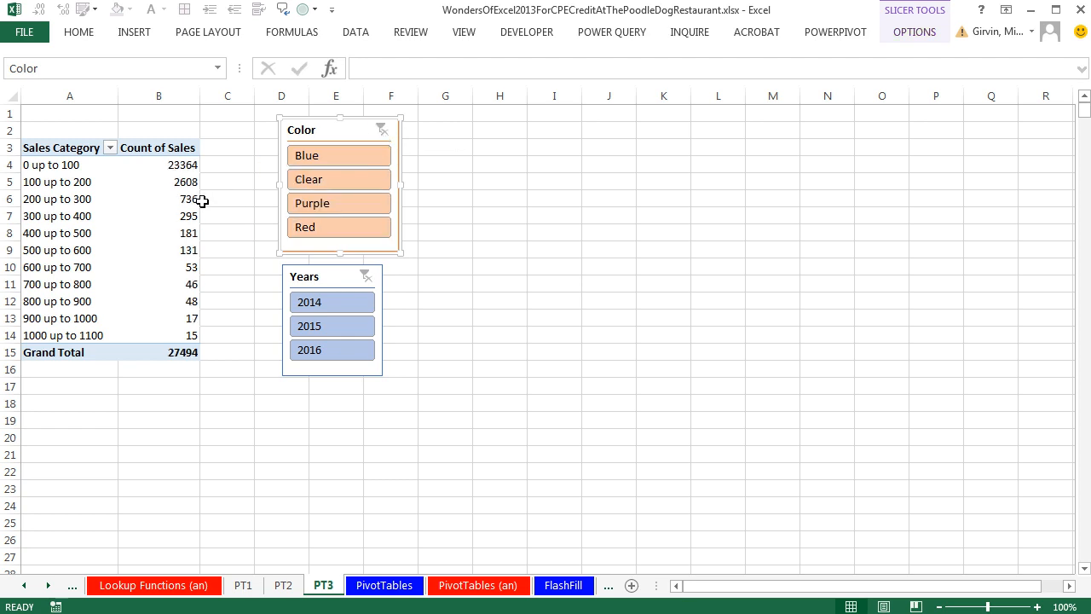
{"action": "left_click", "coordinate": [331, 182]}
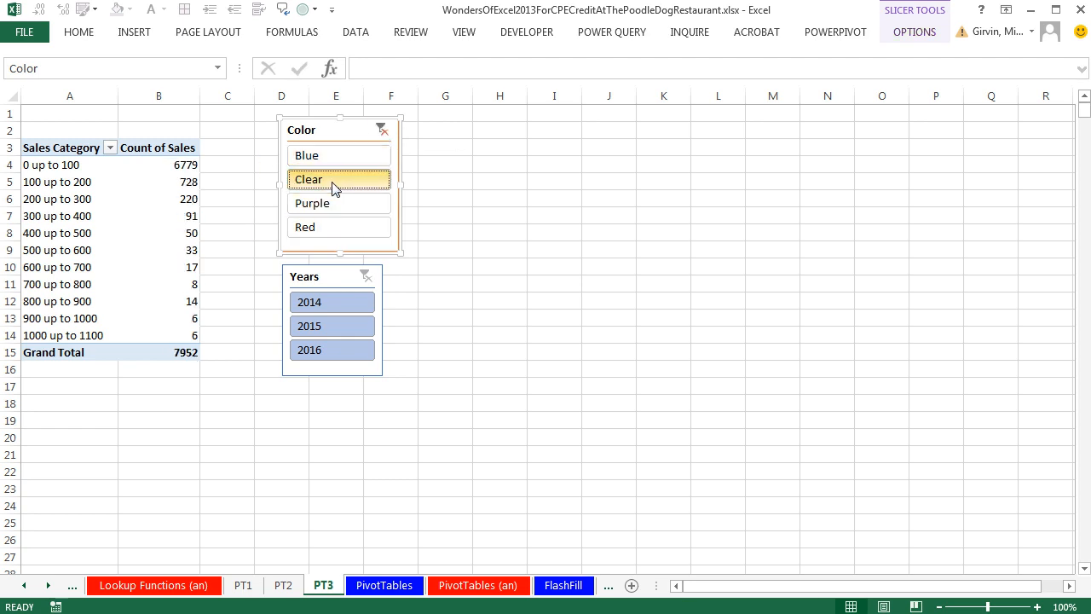
{"action": "left_click", "coordinate": [323, 304]}
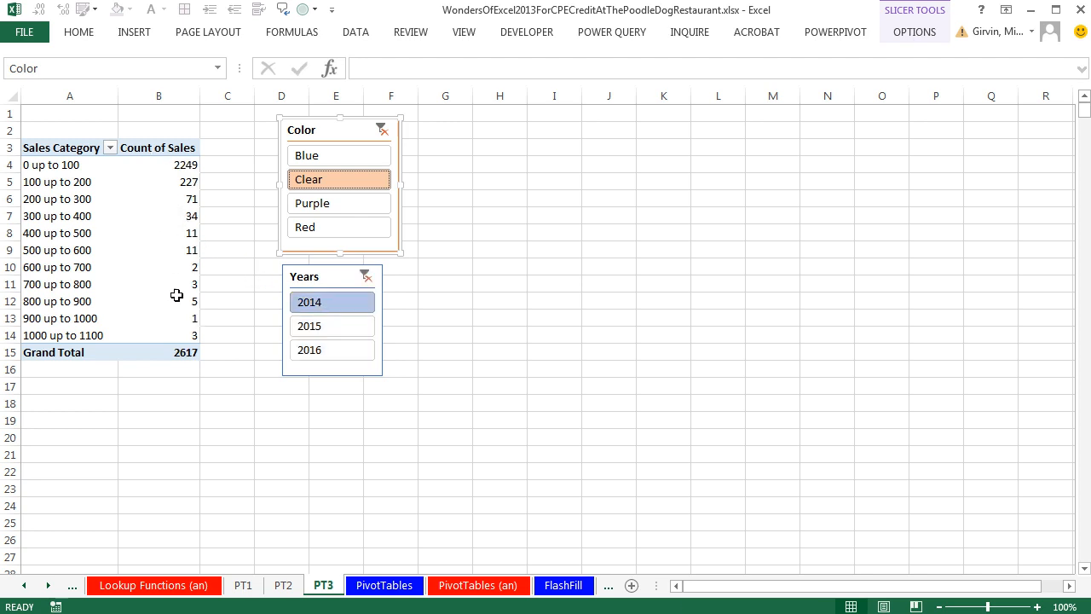
{"action": "mouse_move", "coordinate": [180, 305]}
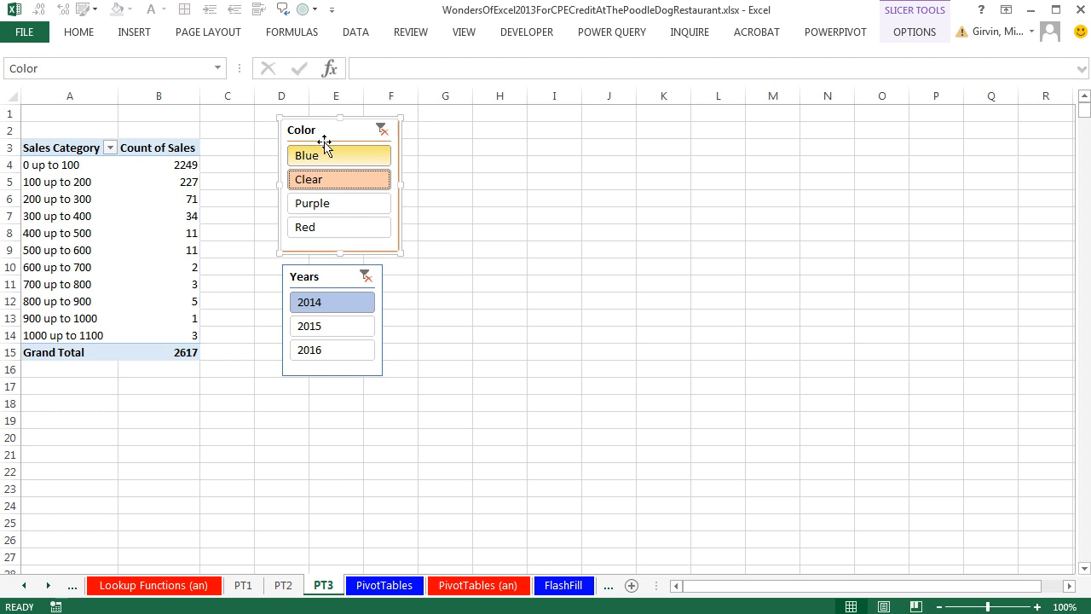
Clear the filters on both the Color and Years slicers
{"action": "left_click", "coordinate": [381, 130]}
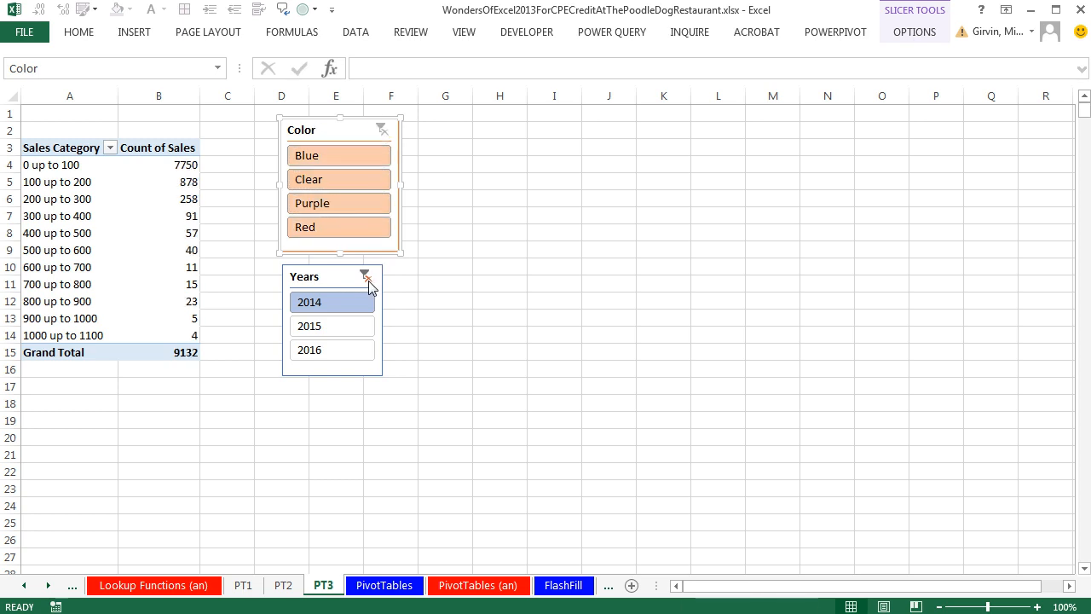
{"action": "left_click", "coordinate": [365, 277]}
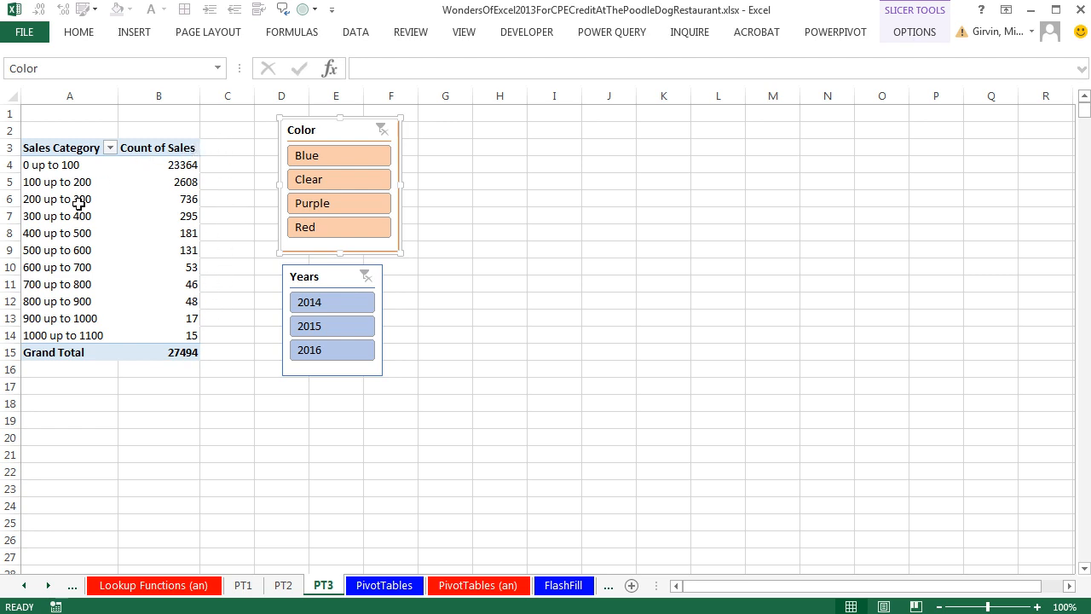
{"action": "mouse_move", "coordinate": [131, 167]}
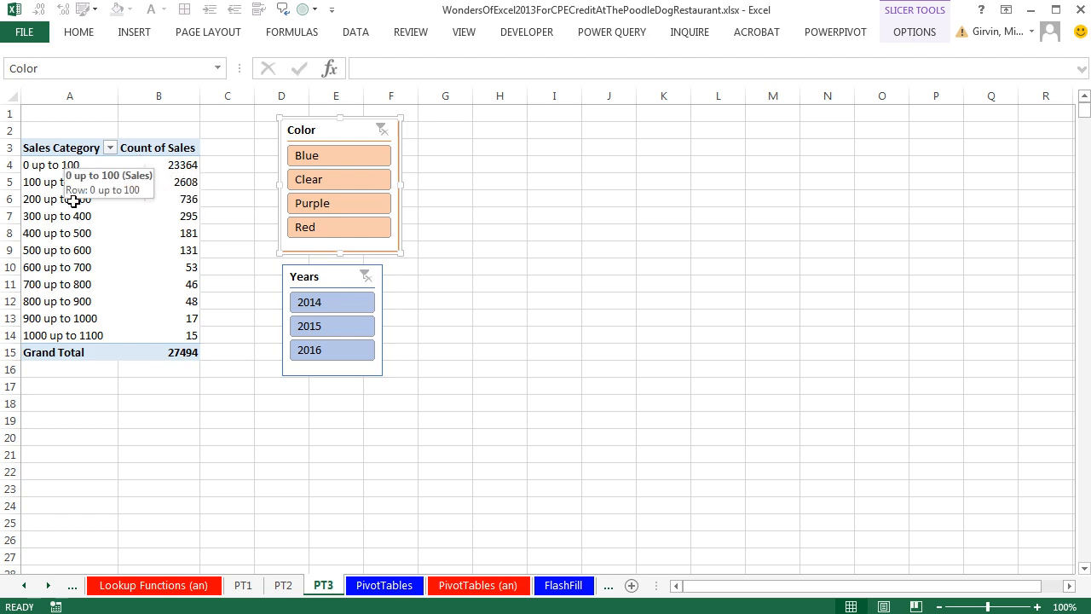
Review the finished reports on PT2 and PT1, and open the FlashFill worksheet
{"action": "left_click", "coordinate": [284, 585]}
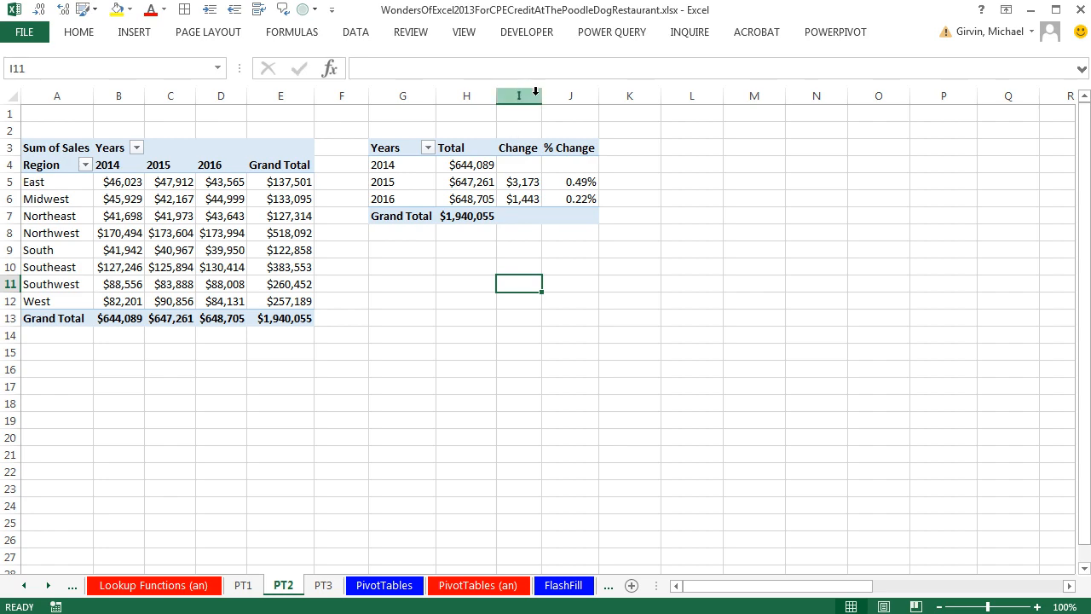
{"action": "left_click", "coordinate": [243, 584]}
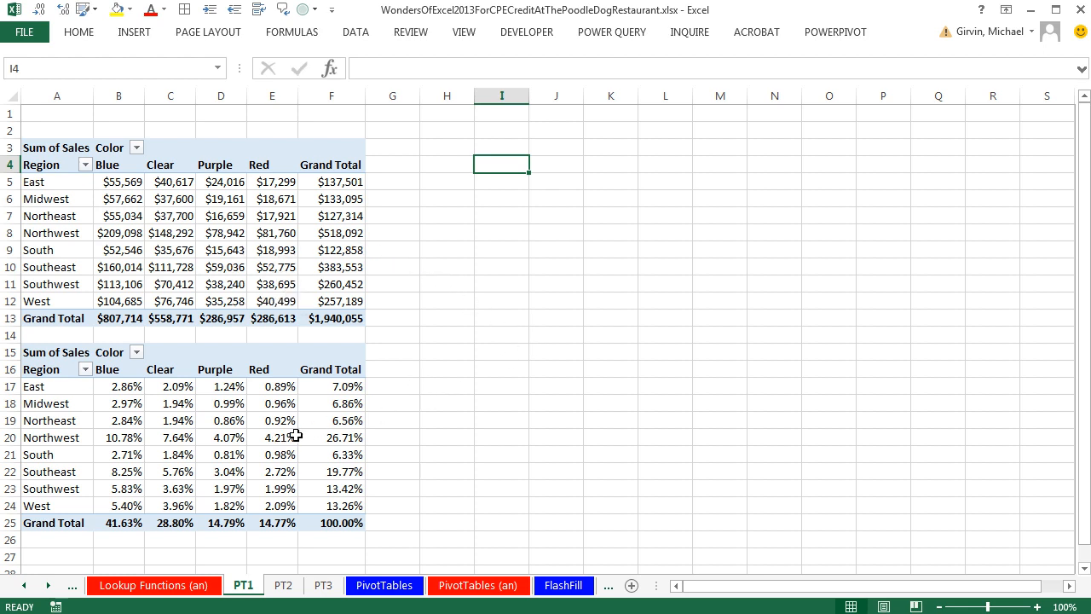
{"action": "left_click", "coordinate": [399, 588]}
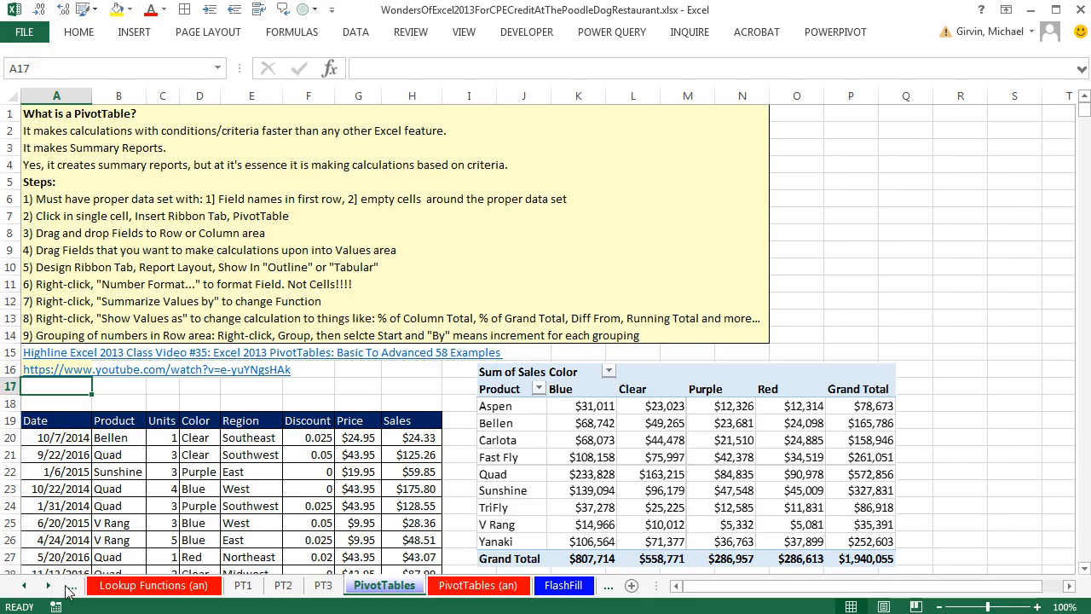
{"action": "left_click", "coordinate": [49, 585]}
{"action": "left_click", "coordinate": [49, 584]}
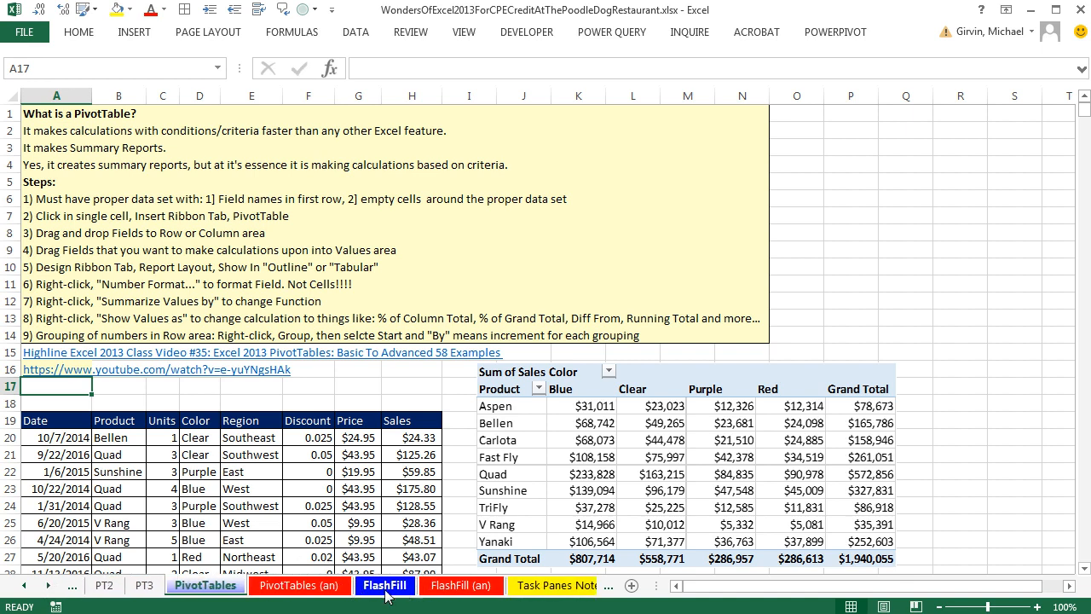
{"action": "left_click", "coordinate": [388, 588]}
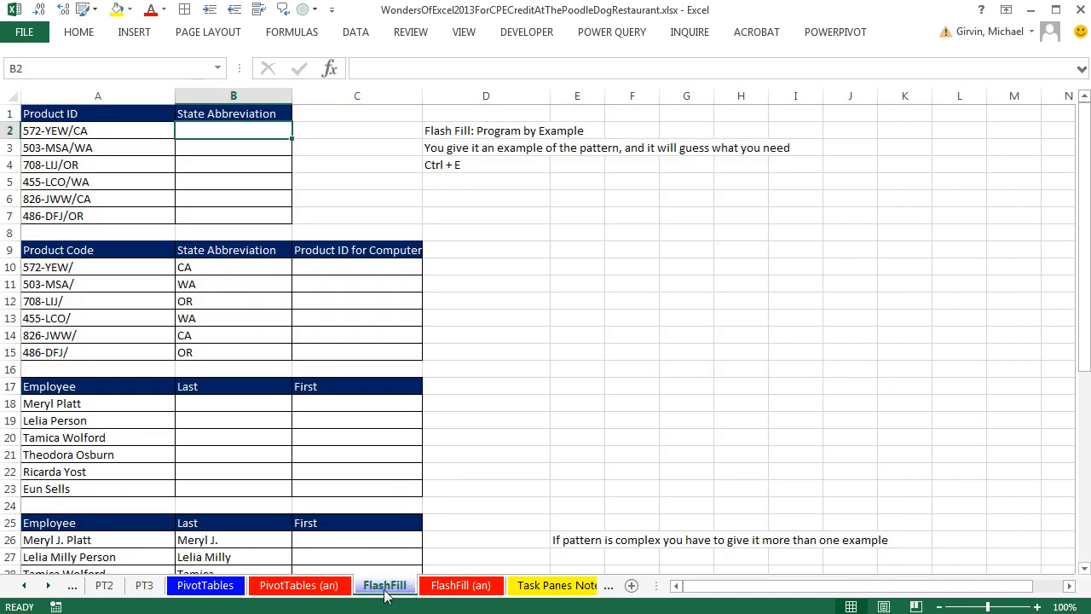
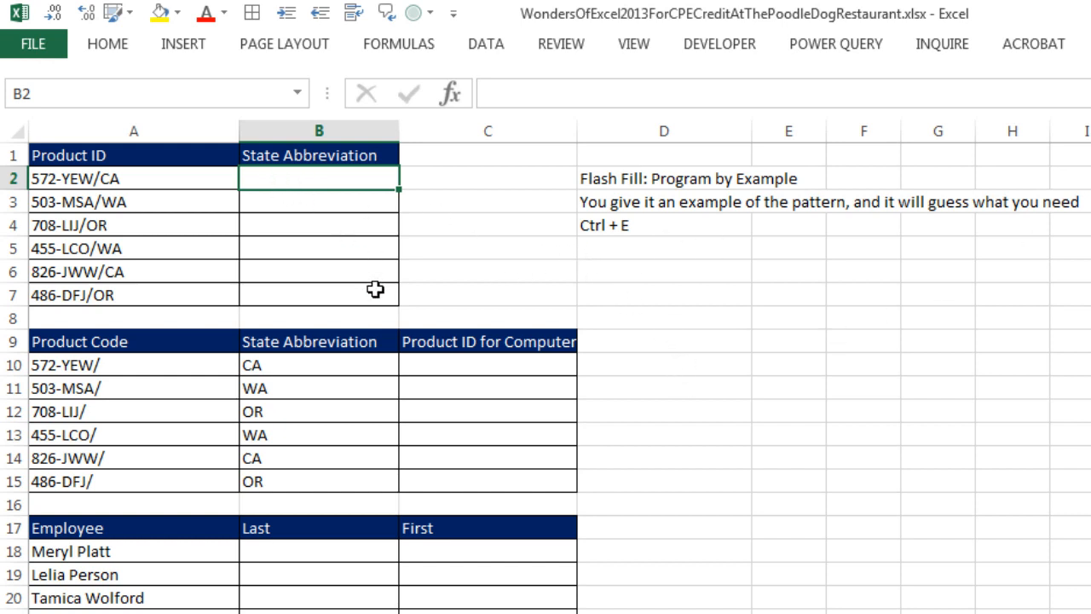
Enter CA in B2 and WA in B3, accepting the Flash Fill suggestions for the remaining State Abbreviation cells
{"action": "type", "text": "CA"}
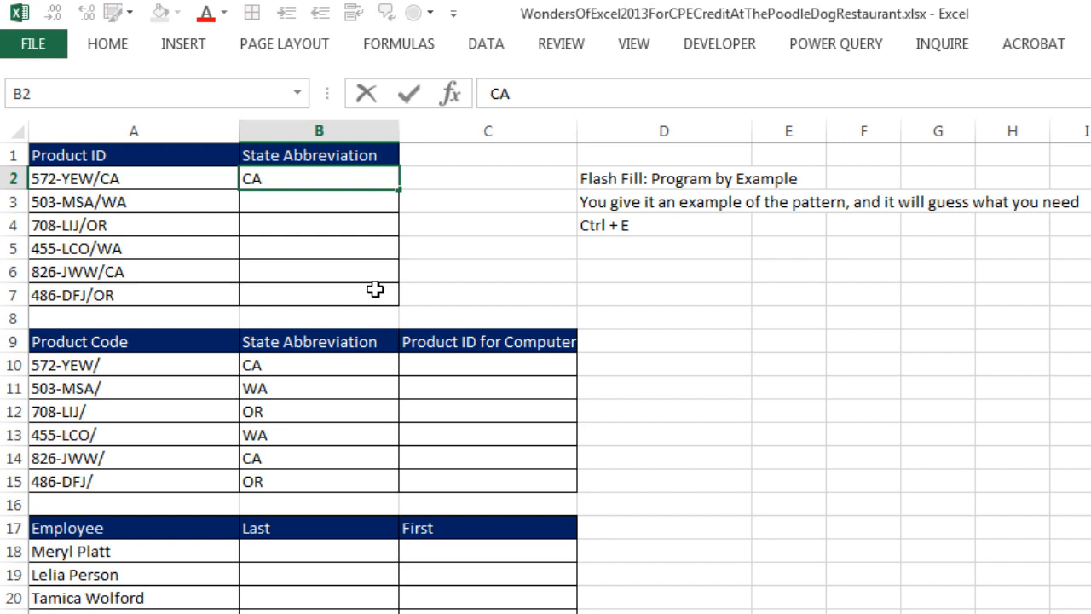
{"action": "key", "text": "Return"}
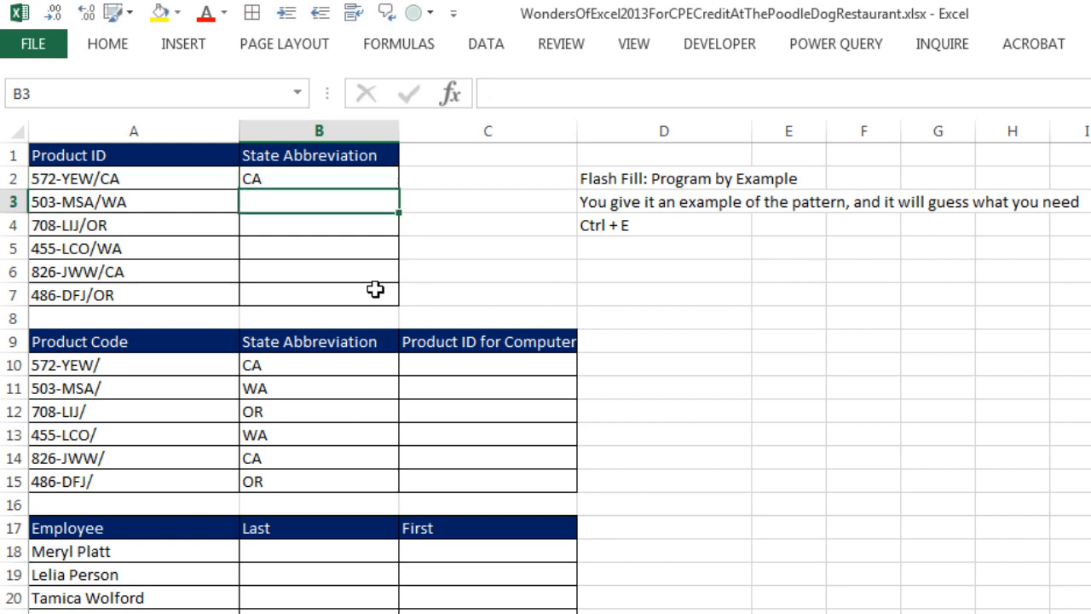
{"action": "type", "text": "WA"}
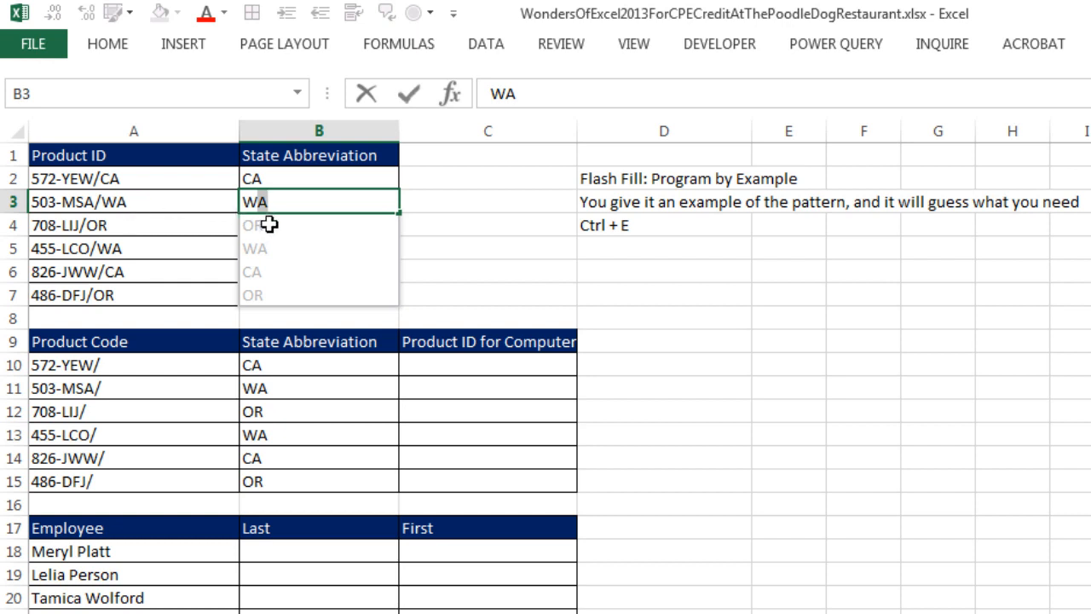
{"action": "key", "text": "Return"}
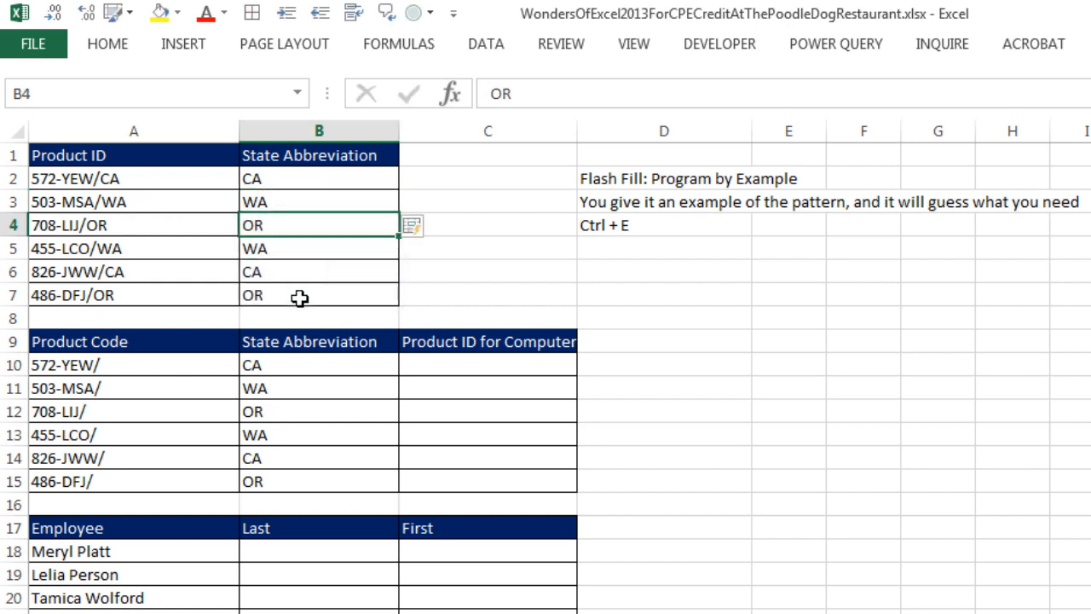
Undo the Flash Fill and the typed entries in the State Abbreviation column
{"action": "key", "text": "ctrl+z"}
{"action": "key", "text": "ctrl+z"}
{"action": "key", "text": "ctrl+z"}
{"action": "key", "text": "ctrl+z"}
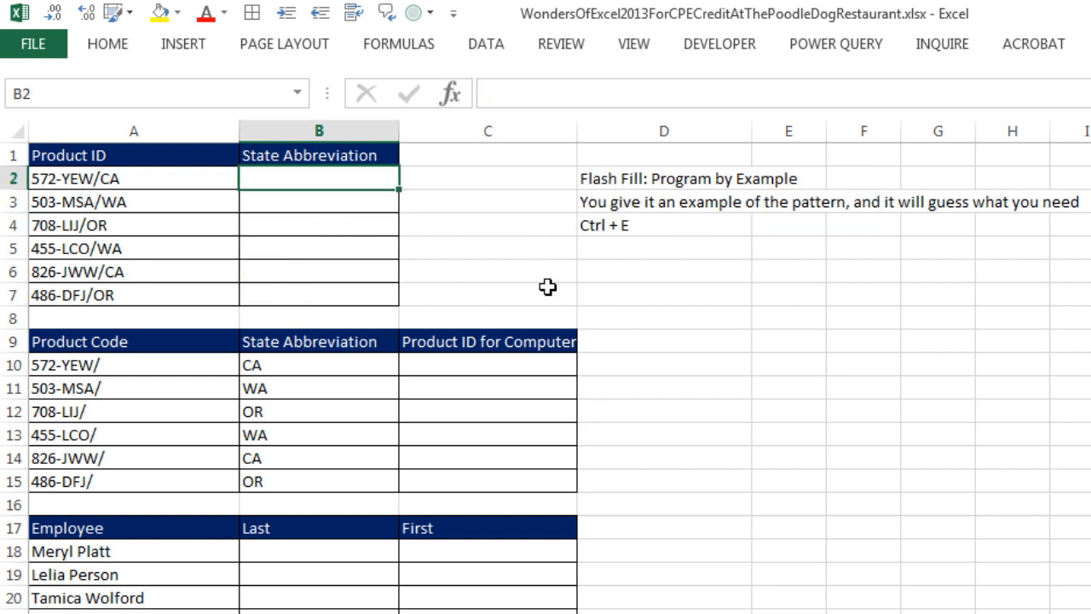
Enter CA in B2 as the example and Flash Fill the State Abbreviation column from B3 down
{"action": "type", "text": "CA"}
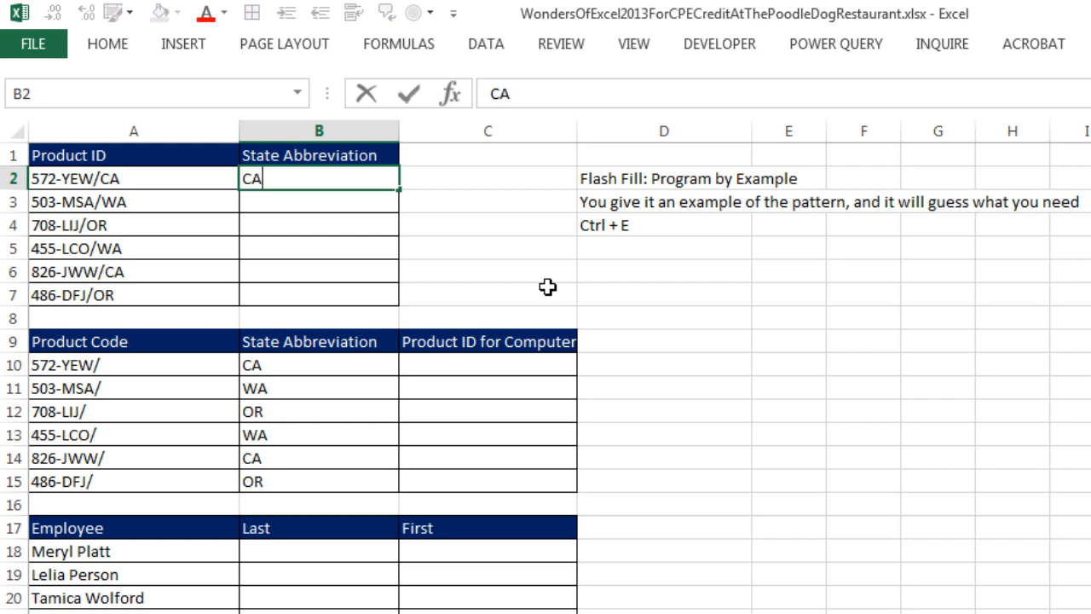
{"action": "key", "text": "Return"}
{"action": "key", "text": "ctrl+e"}
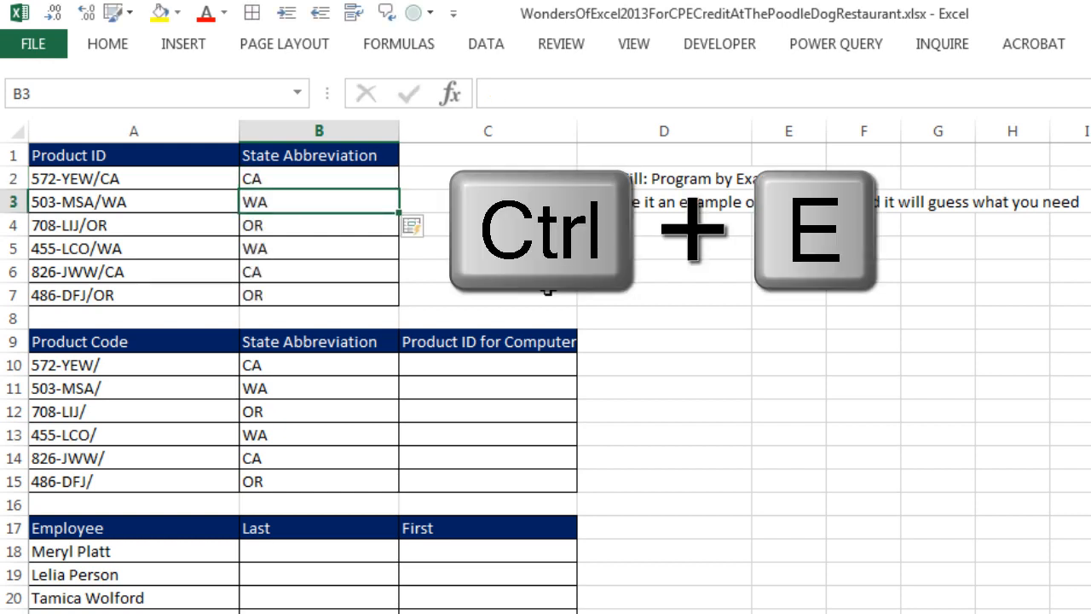
Undo the Flash Fill and the CA entry, re-enter CA in B2, and Flash Fill the State Abbreviation column from B3
{"action": "key", "text": "ctrl+z"}
{"action": "key", "text": "ctrl+z"}
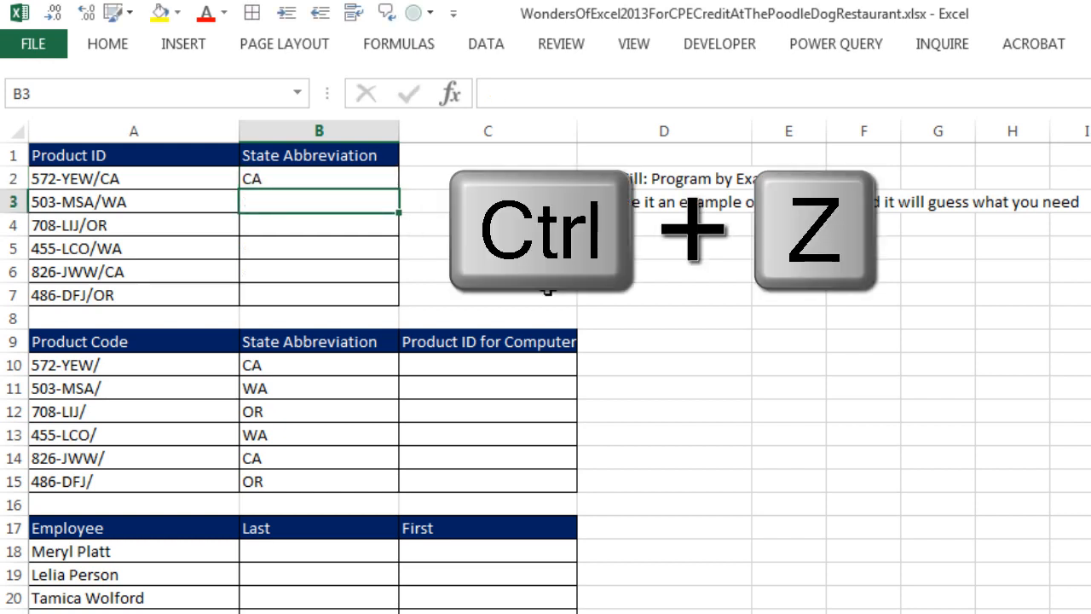
{"action": "type", "text": "CA"}
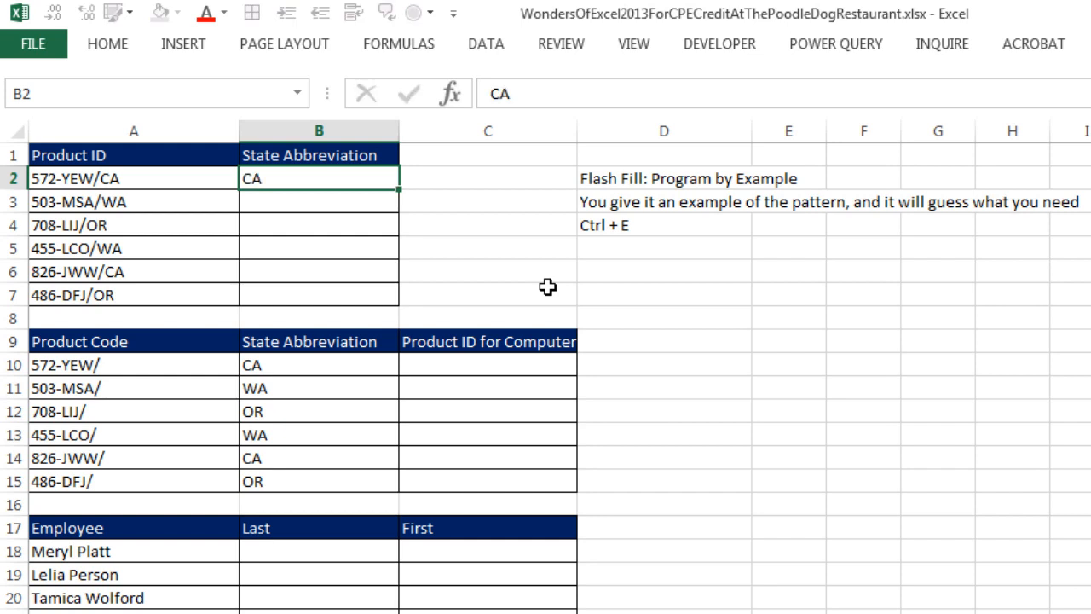
{"action": "key", "text": "Return"}
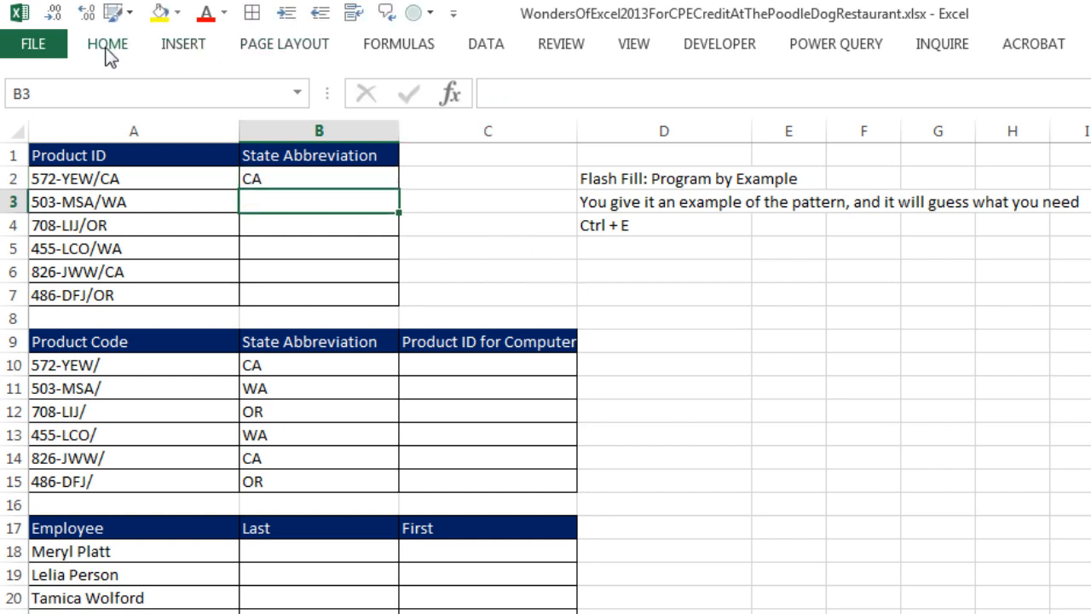
{"action": "left_click", "coordinate": [484, 51]}
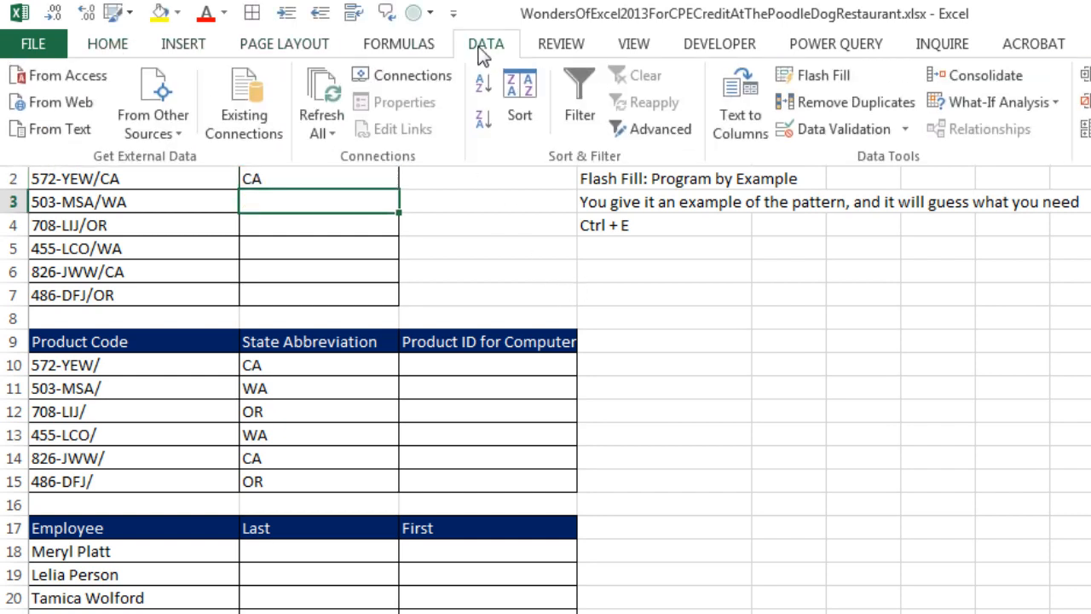
{"action": "left_click", "coordinate": [835, 76]}
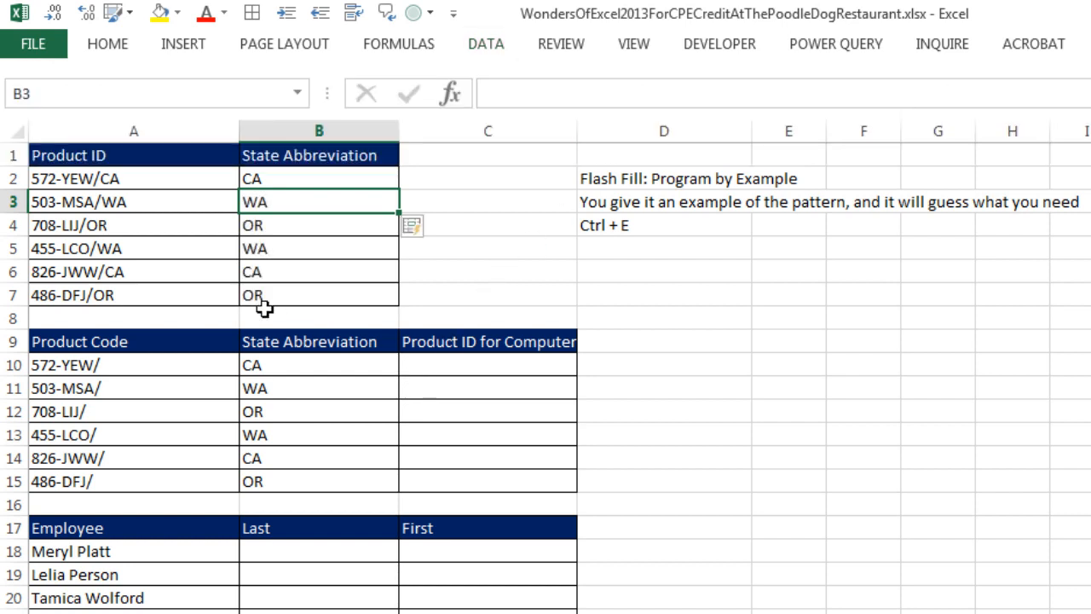
Enter 572-YEW/CA in C10 as the example and Flash Fill the Product ID for Computer column from C11
{"action": "left_click", "coordinate": [416, 365]}
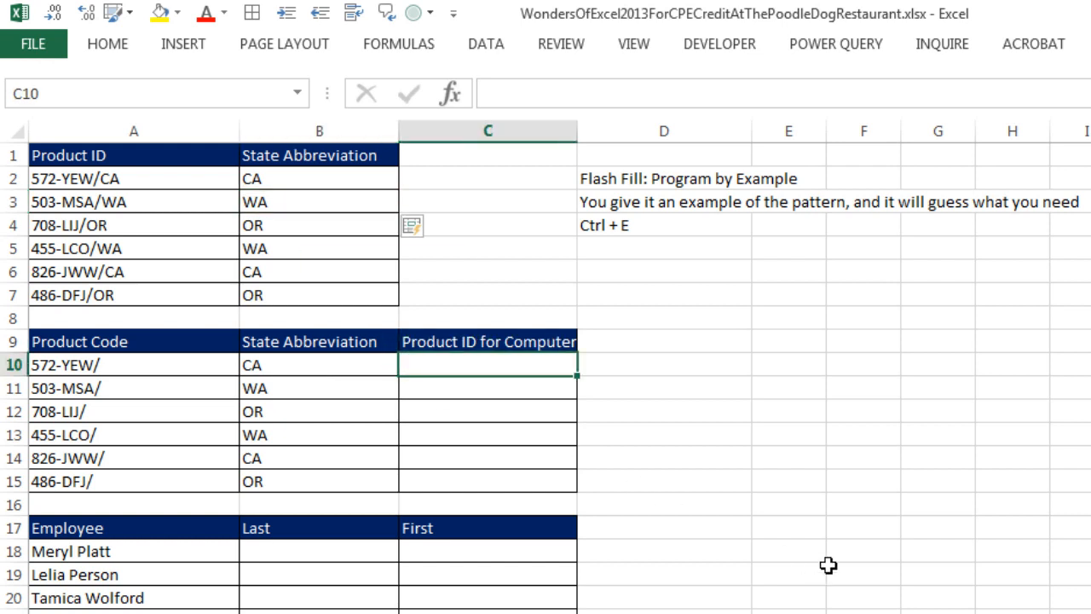
{"action": "type", "text": "572-YEW/CA"}
{"action": "key", "text": "Return"}
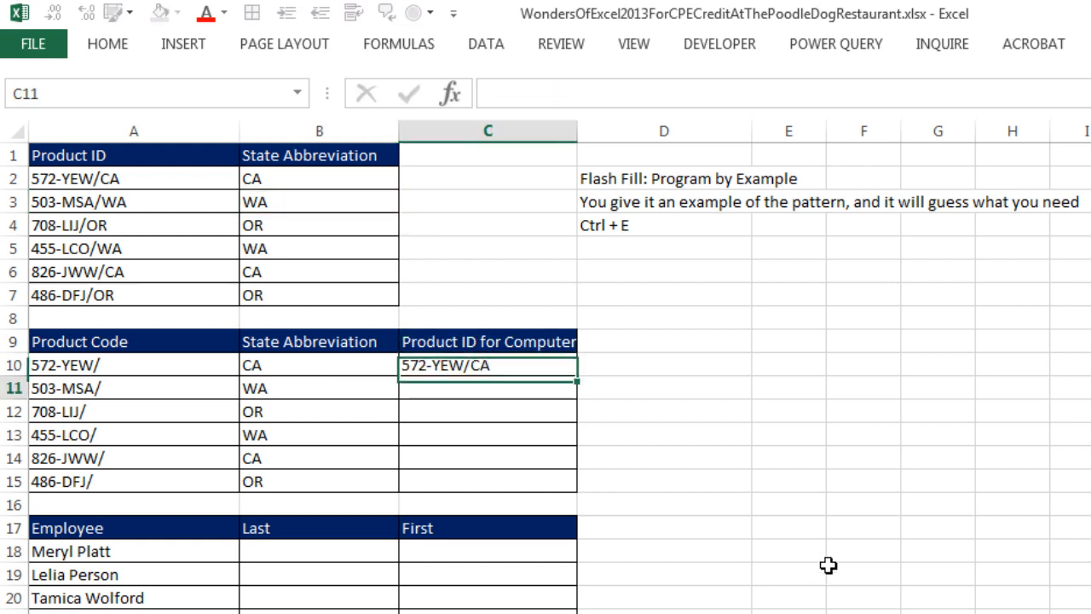
{"action": "key", "text": "ctrl+e"}
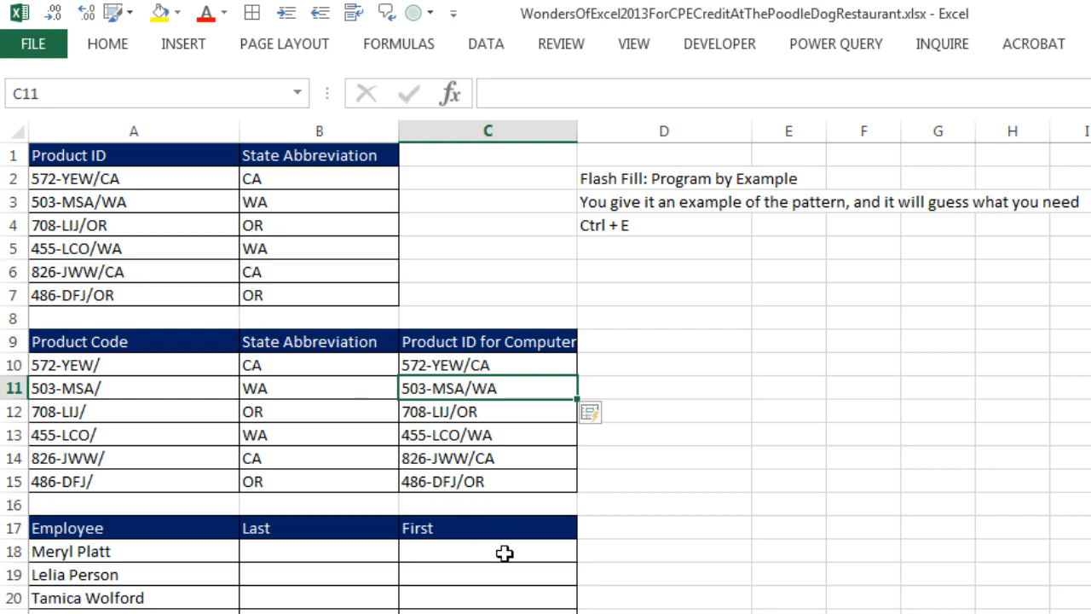
Enter the first employee's last name in B18 as the example and Flash Fill the Last column from B19
{"action": "scroll", "coordinate": [546, 378], "scroll_direction": "down", "scroll_amount": 3}
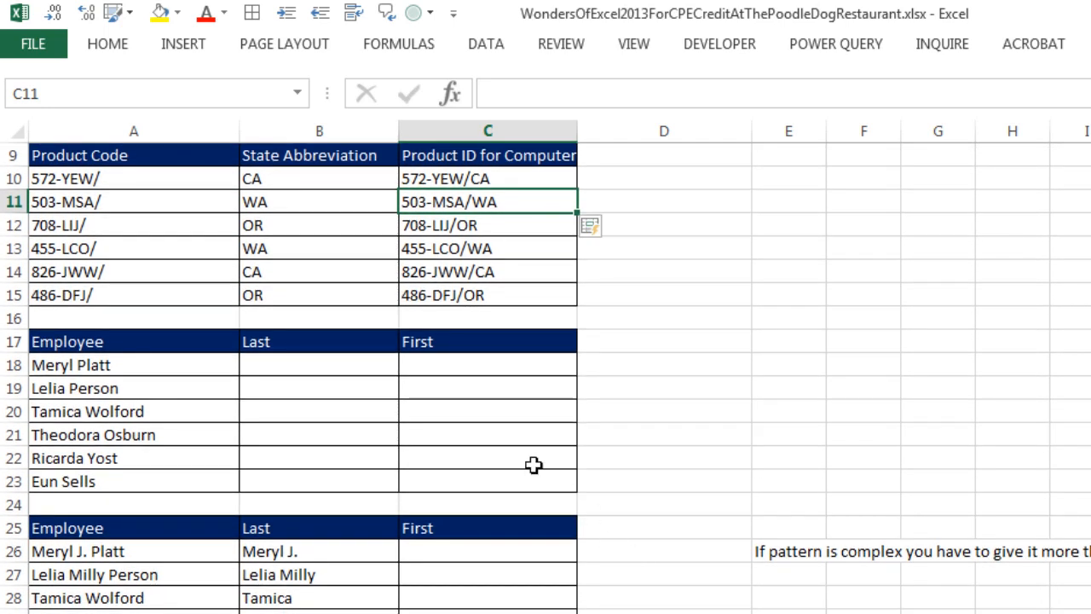
{"action": "left_click", "coordinate": [300, 369]}
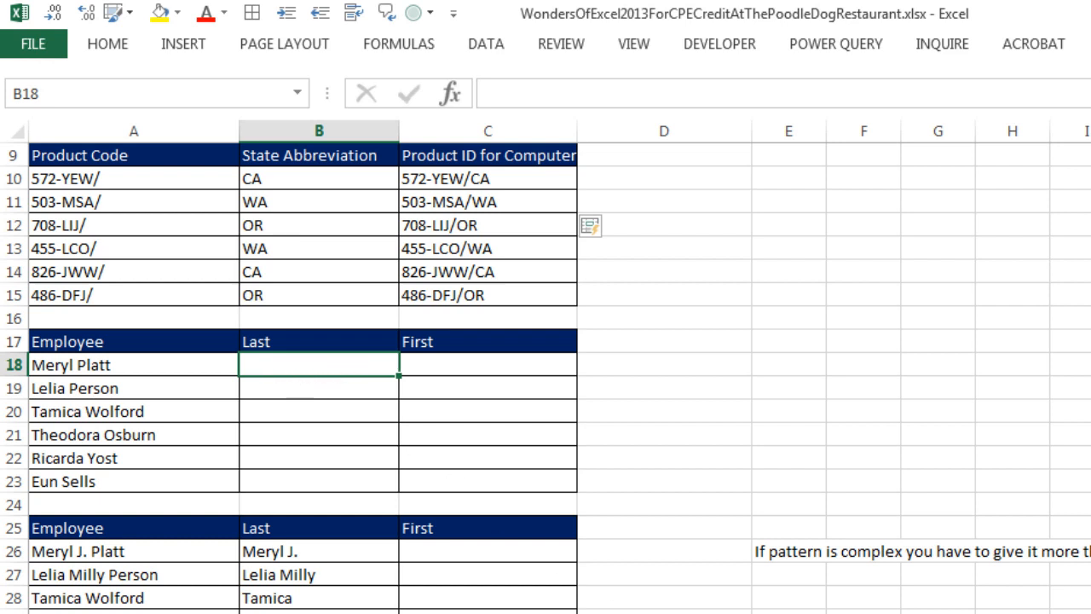
{"action": "type", "text": "Platt"}
{"action": "key", "text": "Return"}
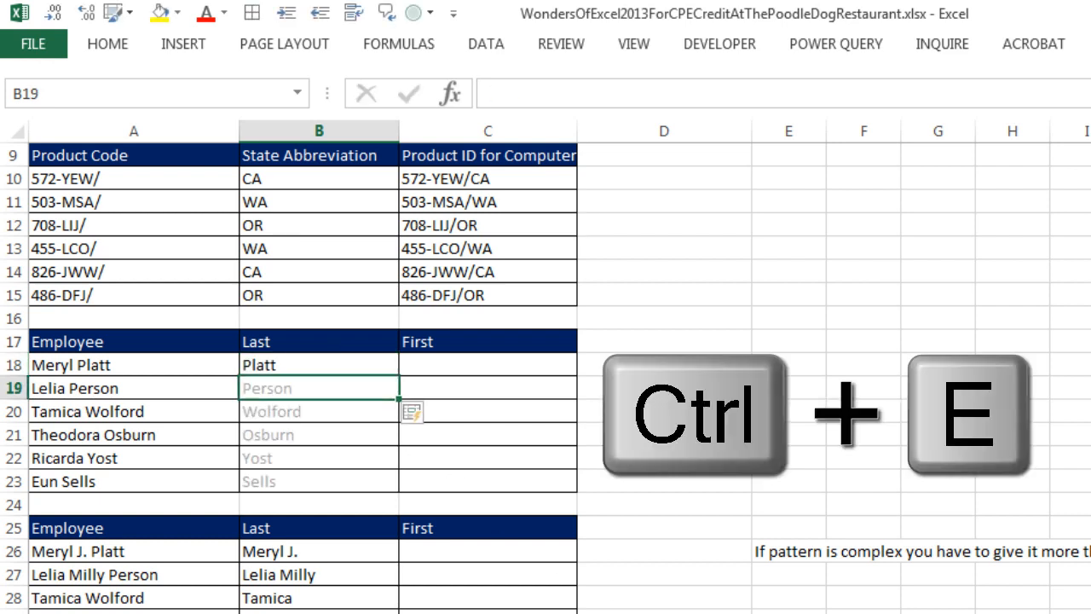
{"action": "key", "text": "ctrl+e"}
Enter the first employee's first name in C18 as the example and Flash Fill the First column from C19
{"action": "left_click", "coordinate": [439, 366]}
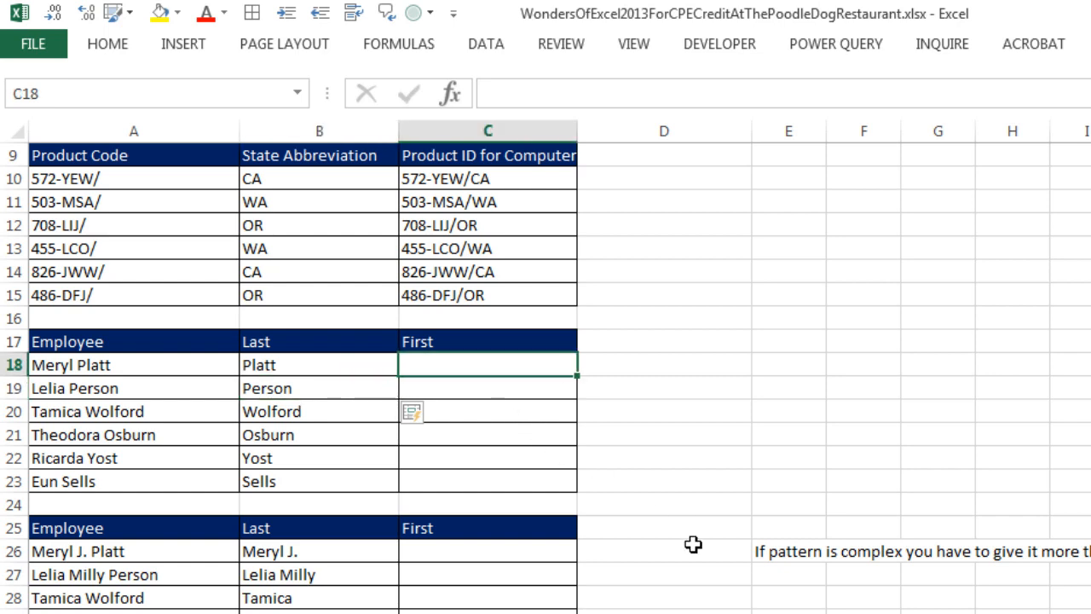
{"action": "type", "text": "Meryl"}
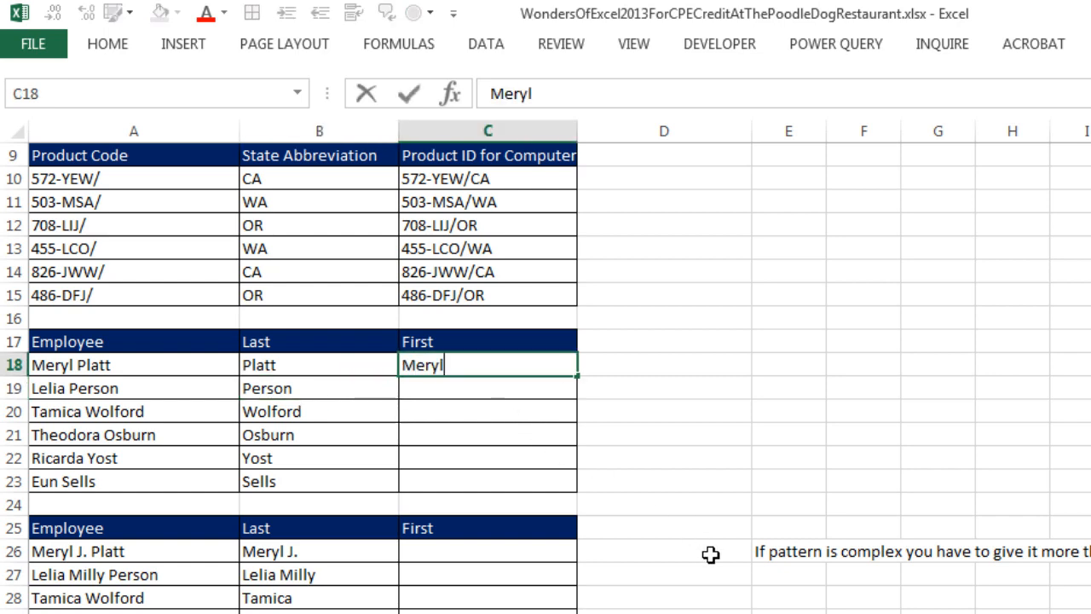
{"action": "key", "text": "Return"}
{"action": "key", "text": "ctrl+e"}
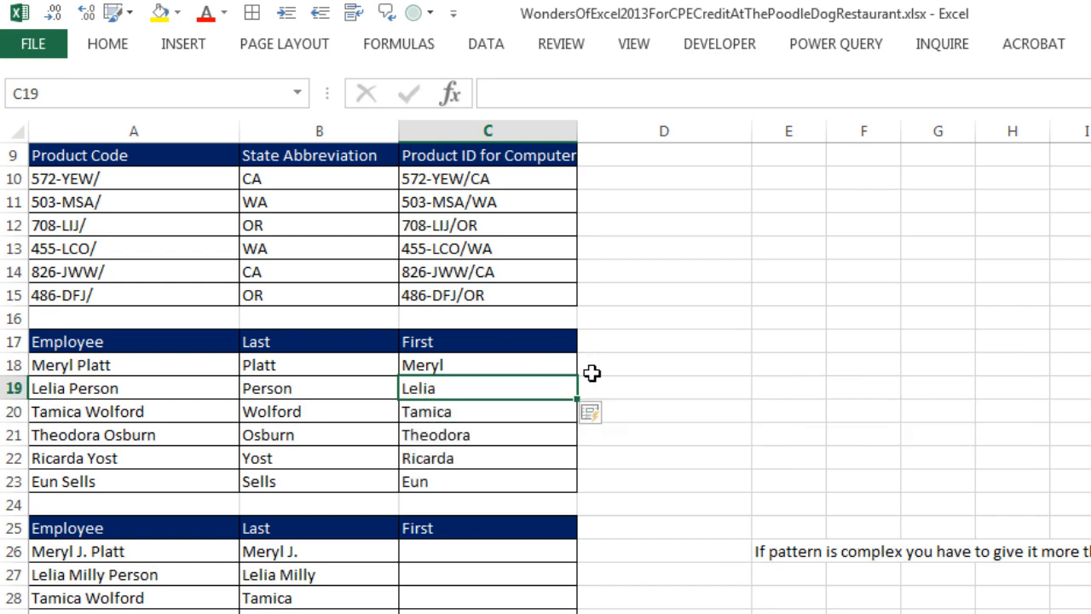
Try to Flash Fill column D from a misspelled first-initial and last-name example in D18, and undo both the fill and the entry
{"action": "left_click", "coordinate": [622, 369]}
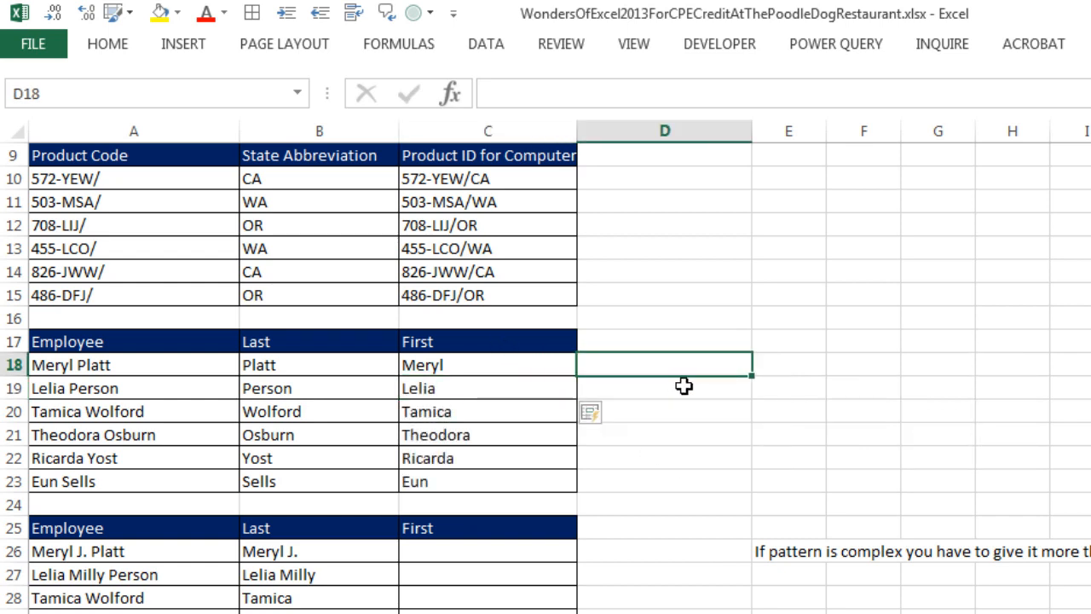
{"action": "type", "text": "M"}
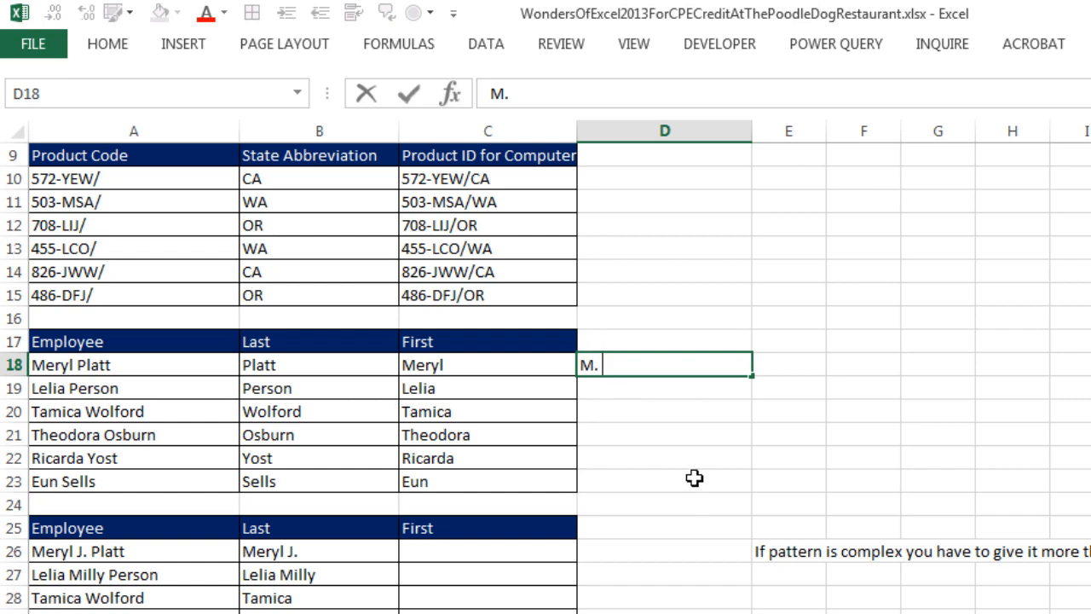
{"action": "type", "text": ". Plattt"}
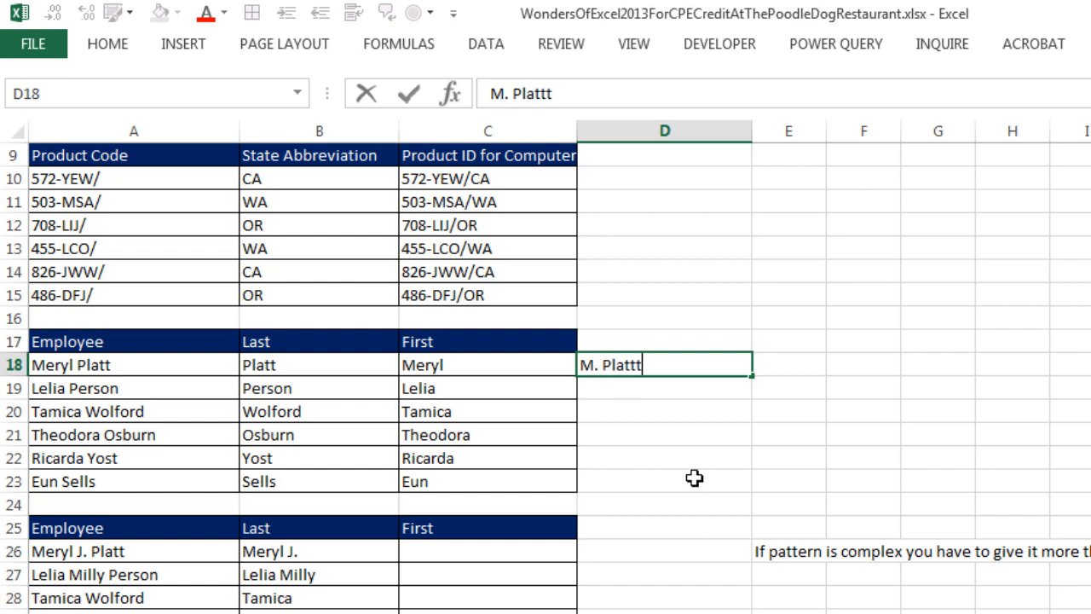
{"action": "key", "text": "Return"}
{"action": "key", "text": "ctrl+e"}
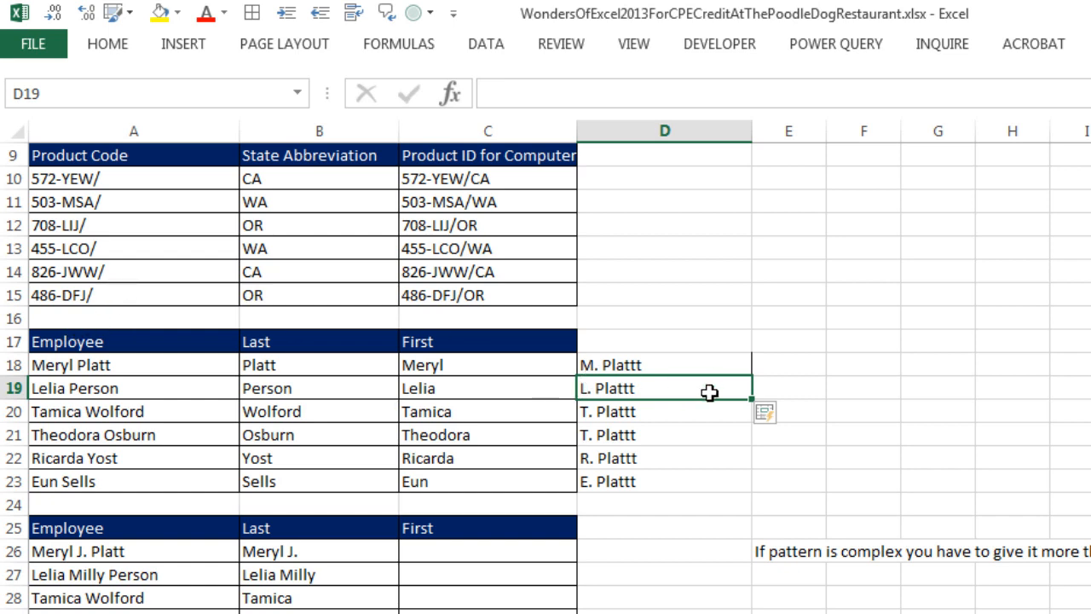
{"action": "key", "text": "ctrl+z"}
{"action": "key", "text": "ctrl+z"}
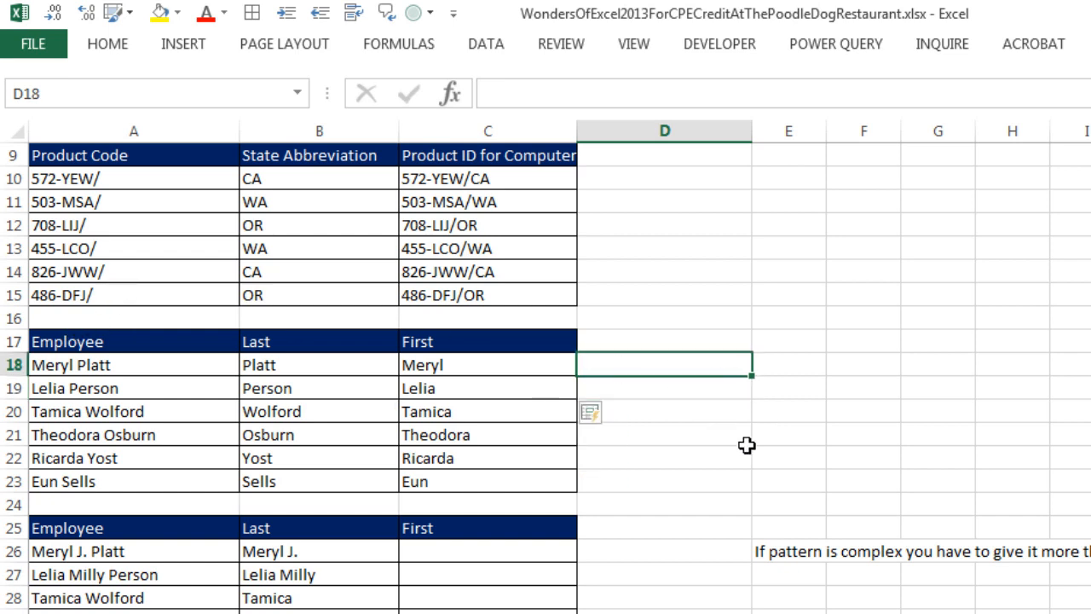
Enter the first employee's initial with a period and correctly spelled last name in D18, and Flash Fill column D from D19
{"action": "type", "text": "M"}
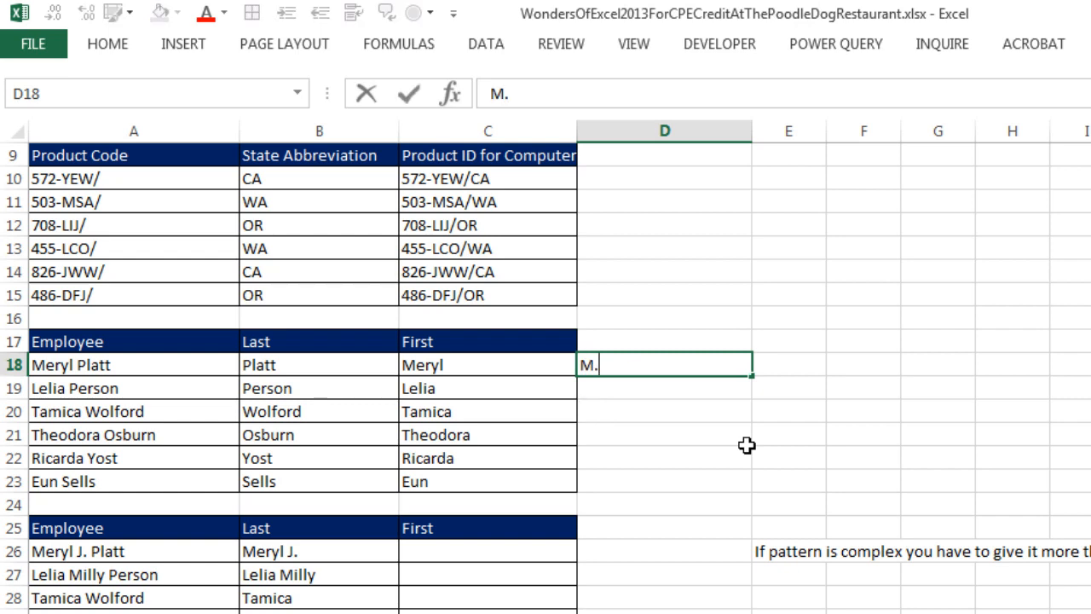
{"action": "type", "text": ". Platt"}
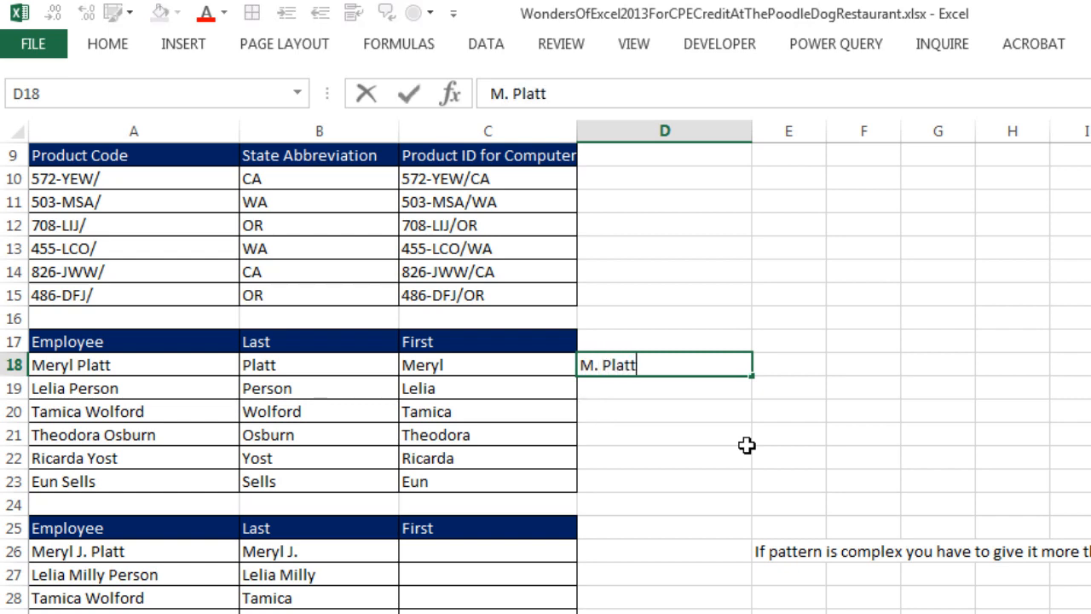
{"action": "key", "text": "Return"}
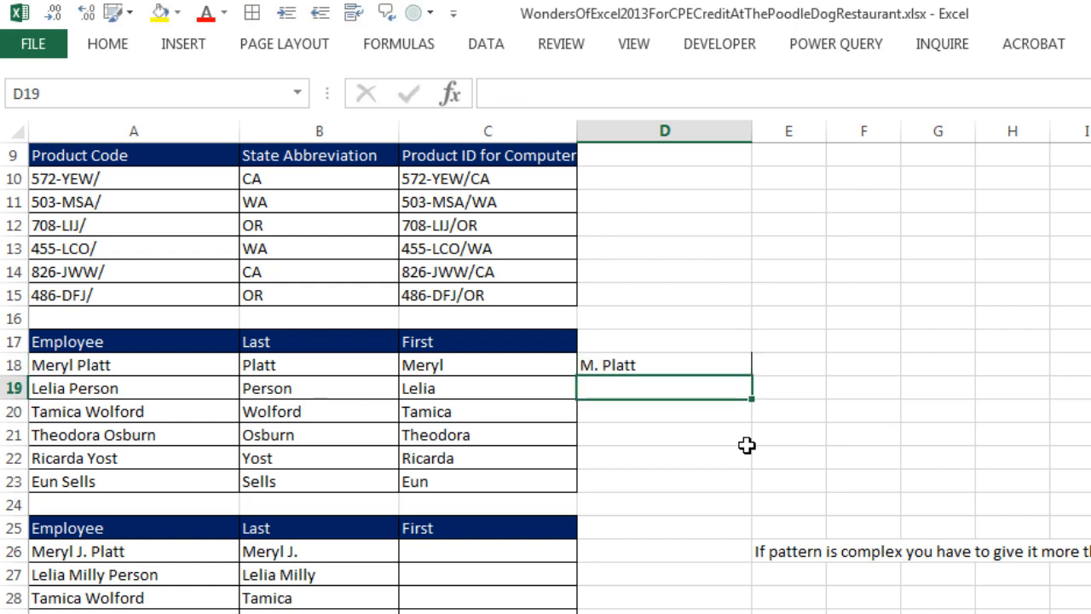
{"action": "key", "text": "ctrl+e"}
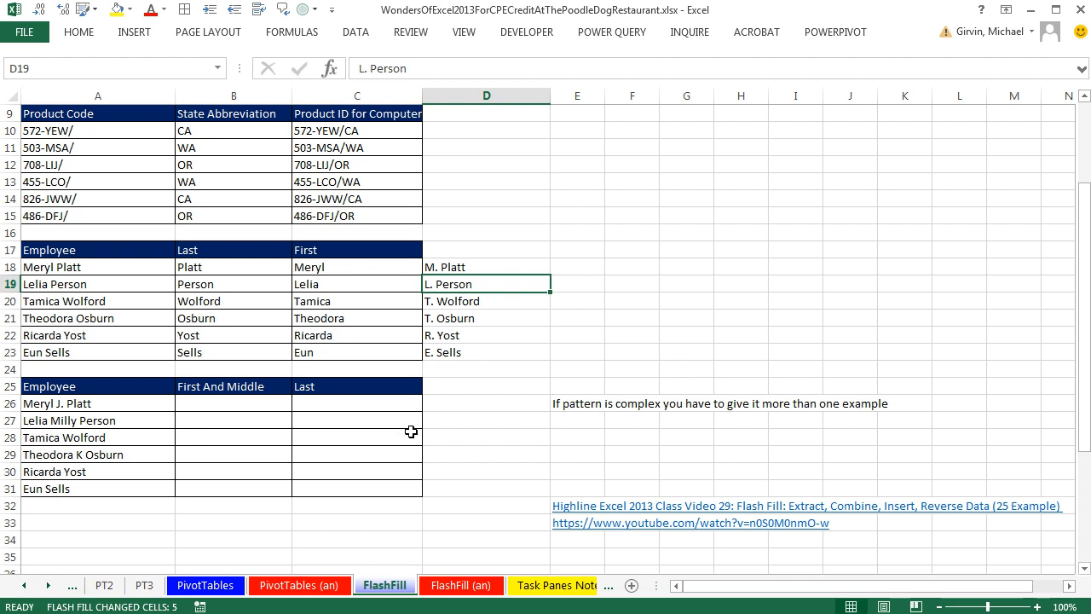
Enter the employee's first name and middle initial in B26 and the first name in B28, and Flash Fill the First And Middle column
{"action": "left_click", "coordinate": [120, 405]}
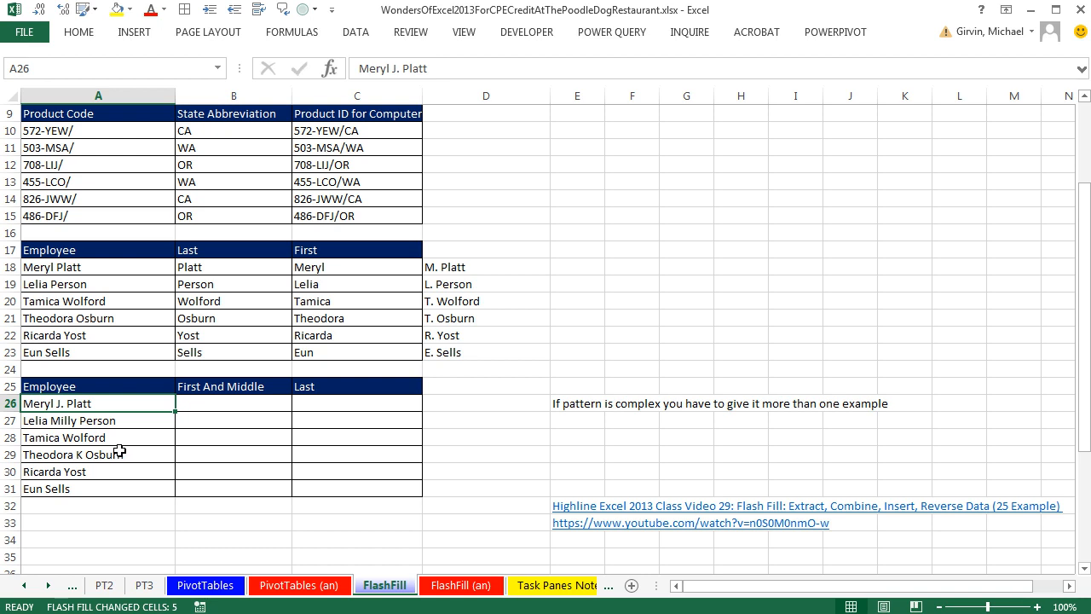
{"action": "left_click", "coordinate": [218, 409]}
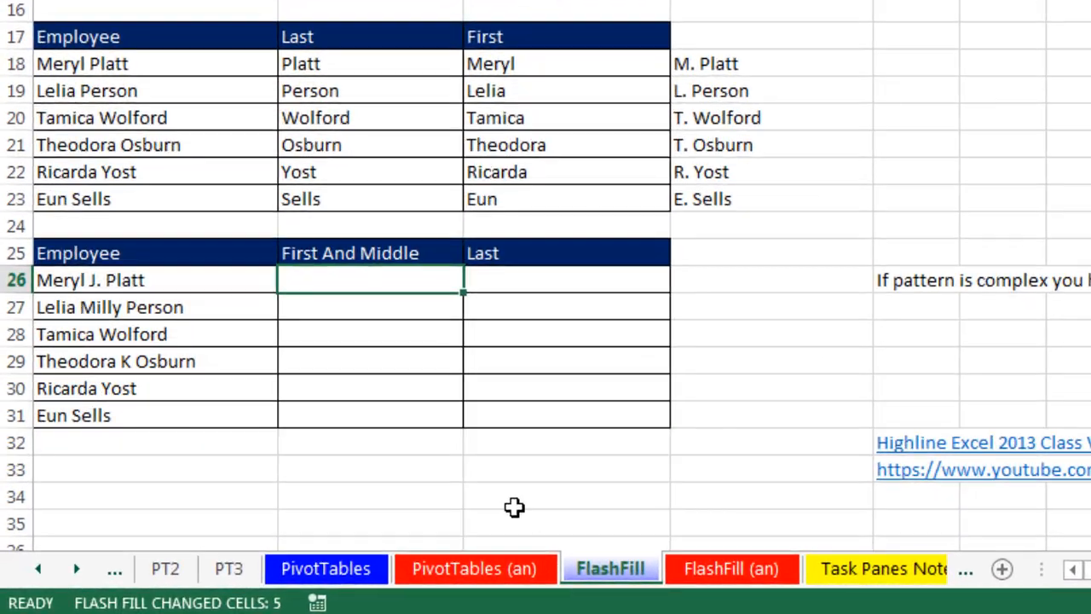
{"action": "type", "text": "Meryl"}
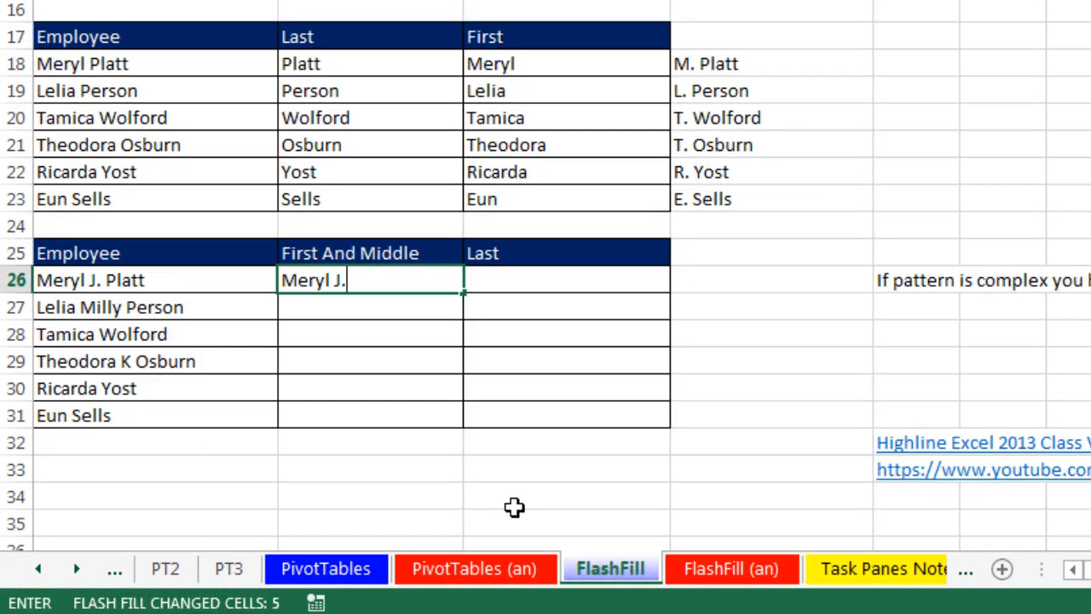
{"action": "type", "text": " J."}
{"action": "key", "text": "ctrl+Return"}
{"action": "key", "text": "Down"}
{"action": "key", "text": "Down"}
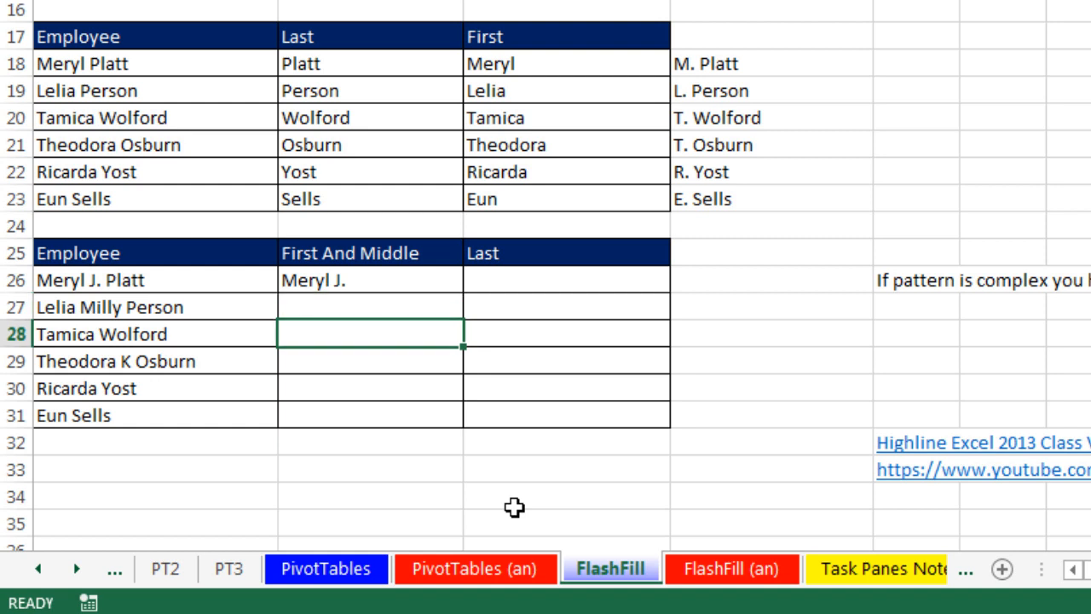
{"action": "type", "text": "Tamica"}
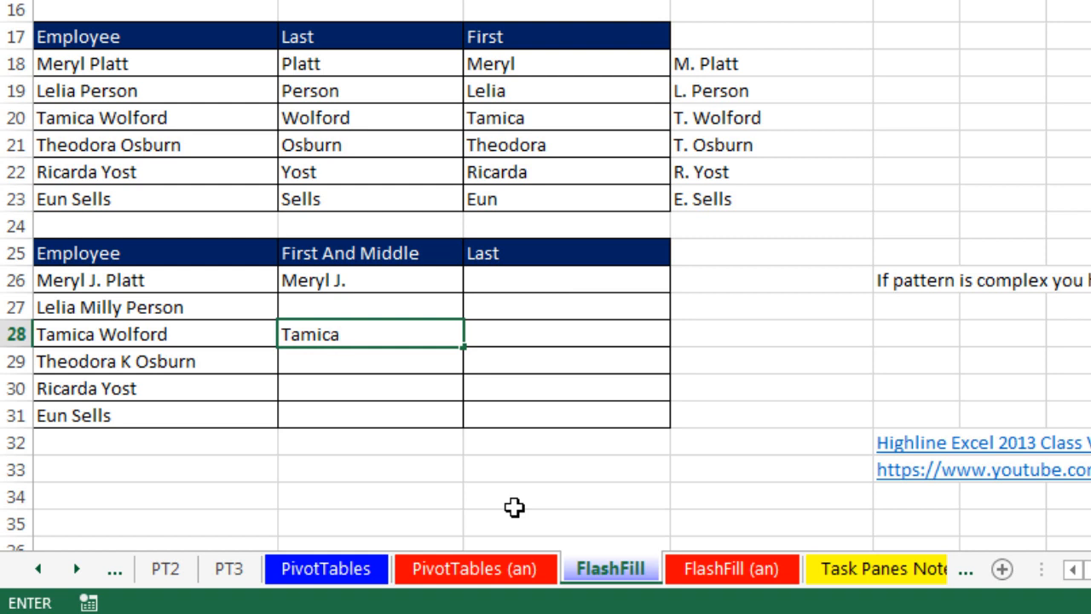
{"action": "key", "text": "ctrl+e"}
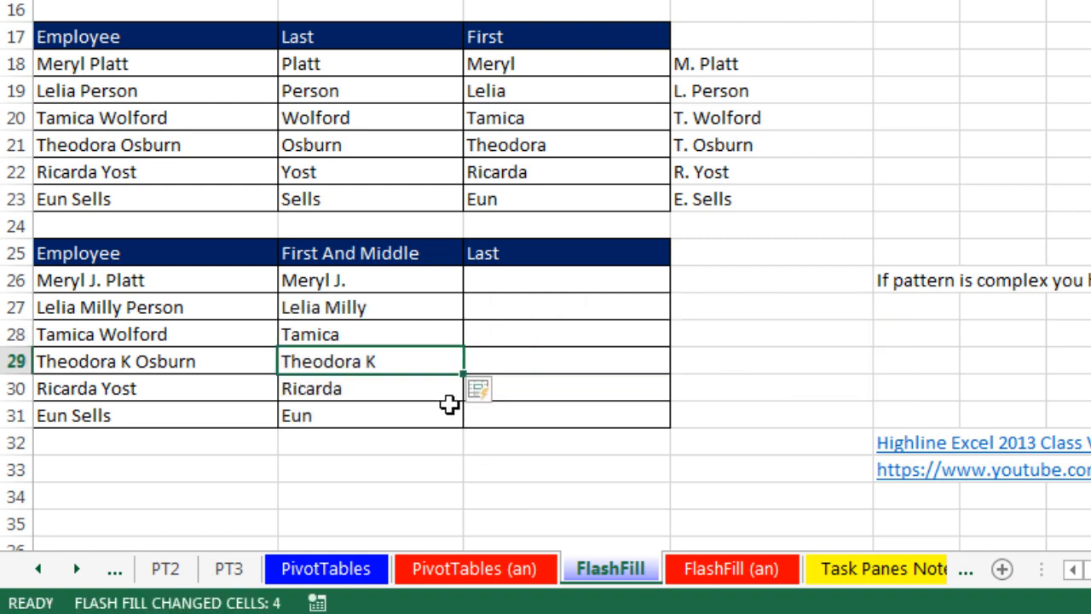
Enter the first employee's last name in C26 as the example and Flash Fill the Last column from C27
{"action": "left_click", "coordinate": [539, 284]}
{"action": "type", "text": "Platt"}
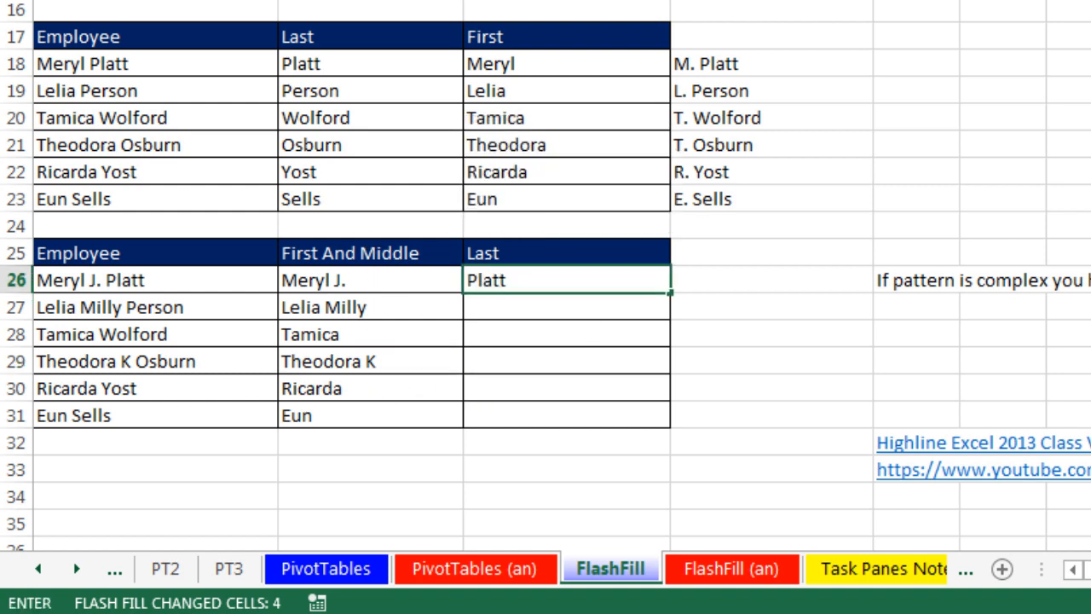
{"action": "key", "text": "Return"}
{"action": "key", "text": "ctrl+e"}
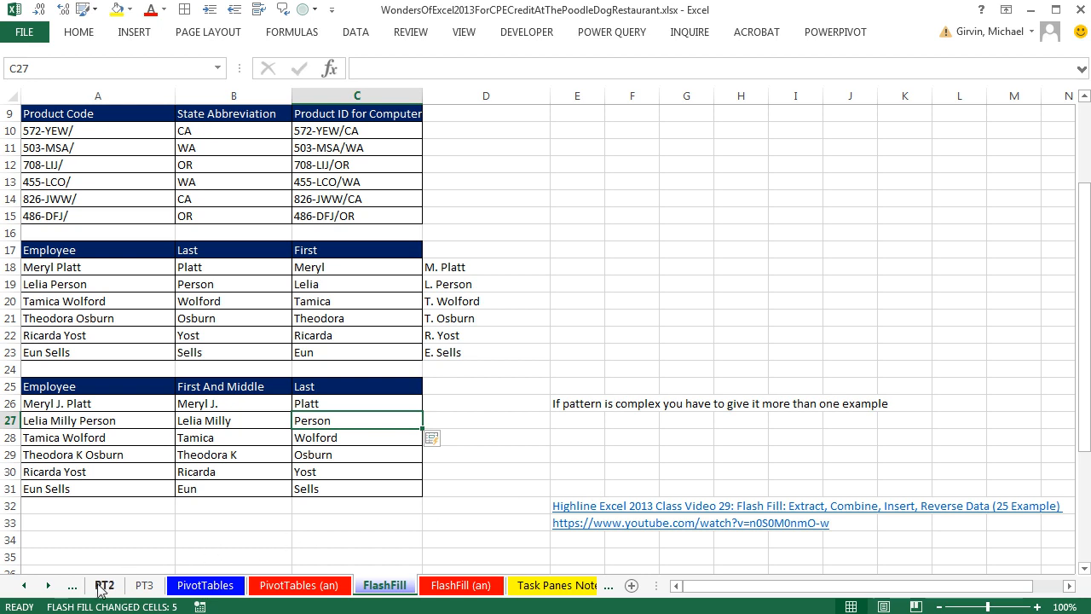
Look through the Task Panes Notes, Charting Notes and Chart Icons Notes worksheets
{"action": "left_click", "coordinate": [48, 586]}
{"action": "left_click", "coordinate": [48, 586]}
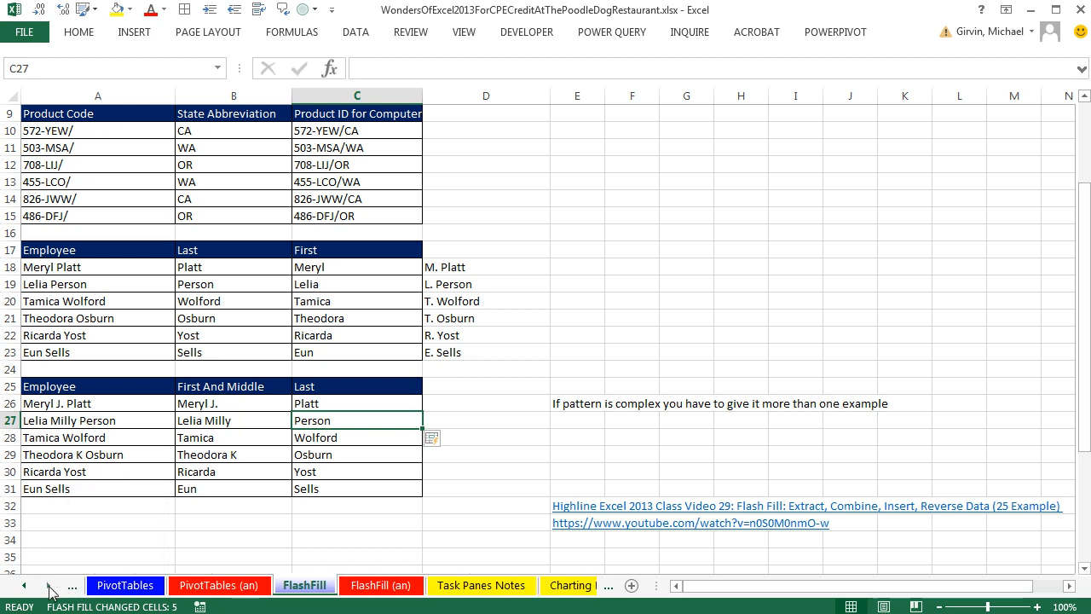
{"action": "left_click", "coordinate": [47, 585]}
{"action": "left_click", "coordinate": [47, 586]}
{"action": "left_click", "coordinate": [48, 586]}
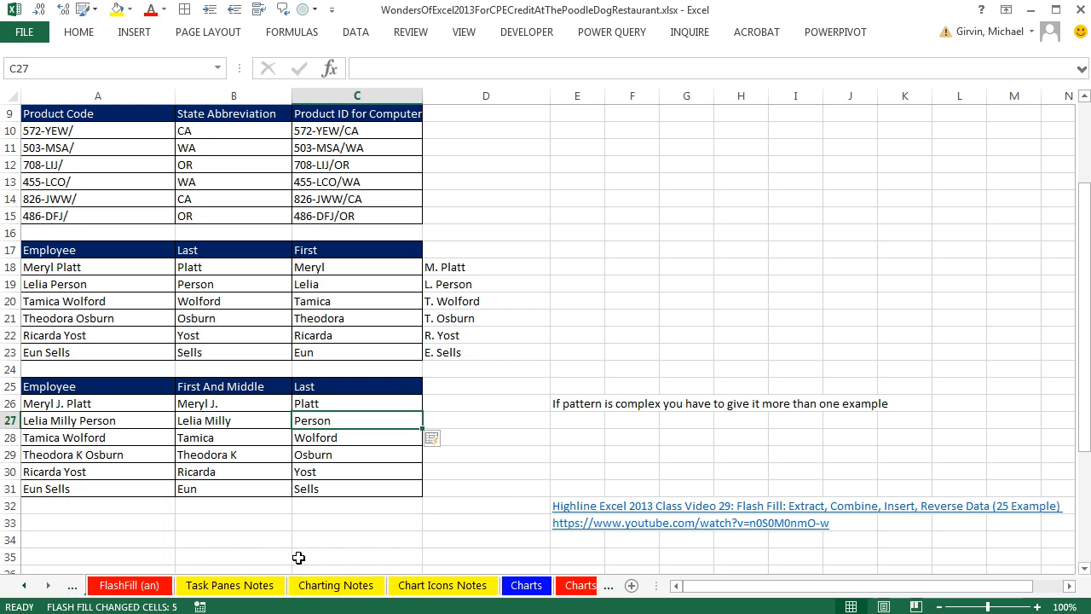
{"action": "left_click", "coordinate": [224, 592]}
{"action": "left_click", "coordinate": [354, 589]}
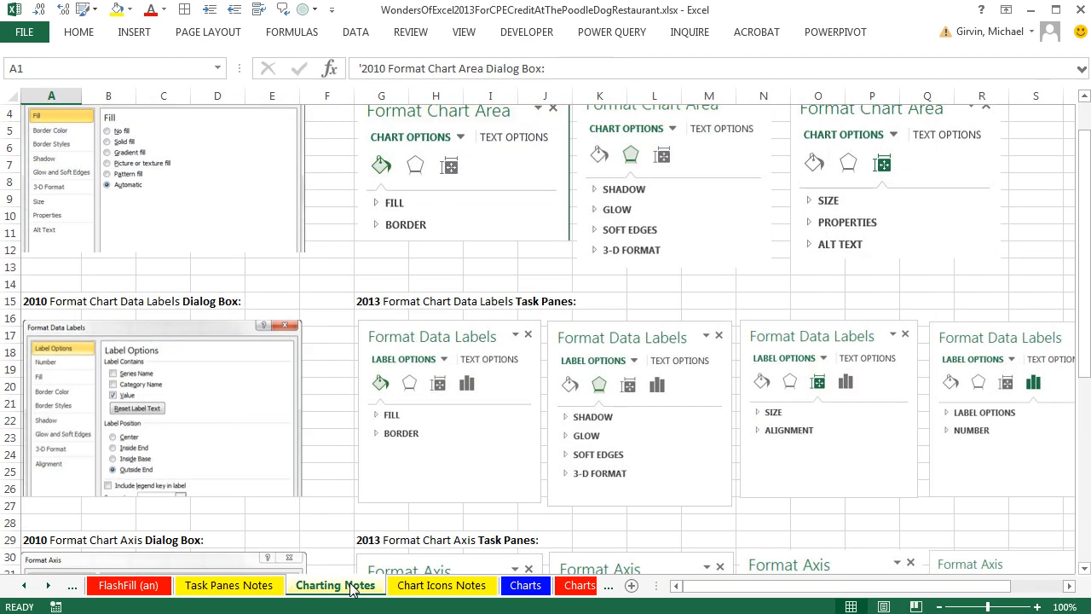
{"action": "left_click", "coordinate": [439, 588]}
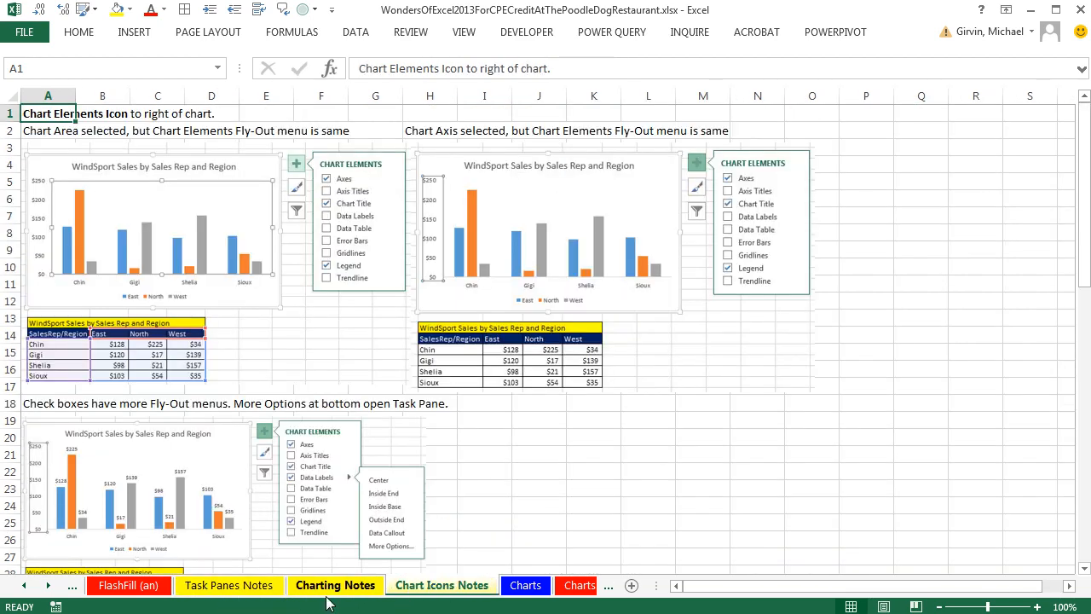
Preview the Chart Icons Notes worksheet for printing, and go to the Charts worksheet
{"action": "key", "text": "ctrl+p"}
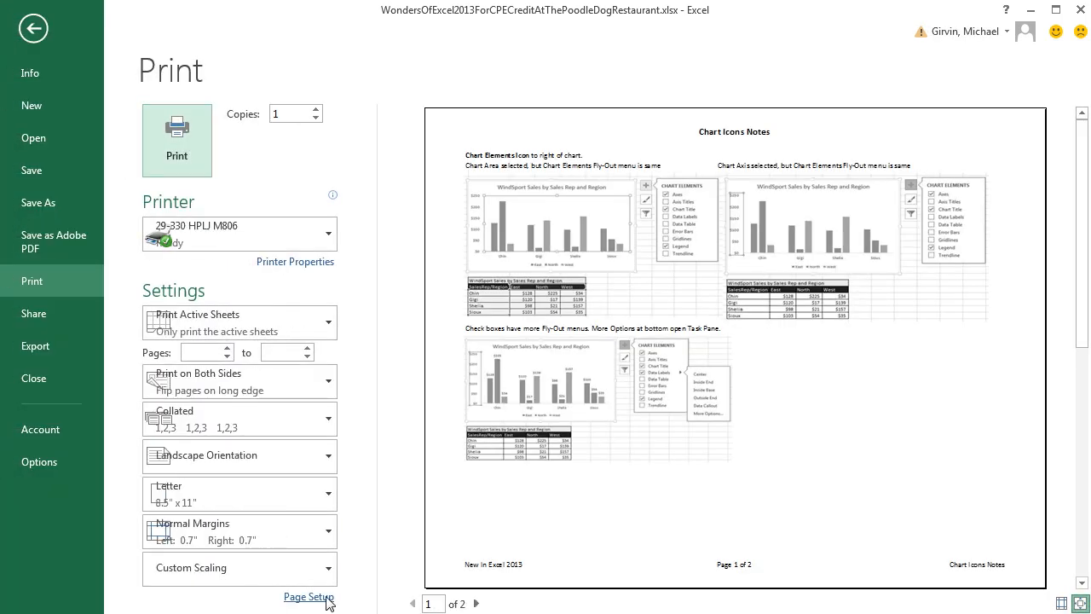
{"action": "key", "text": "Escape"}
{"action": "left_click", "coordinate": [47, 584]}
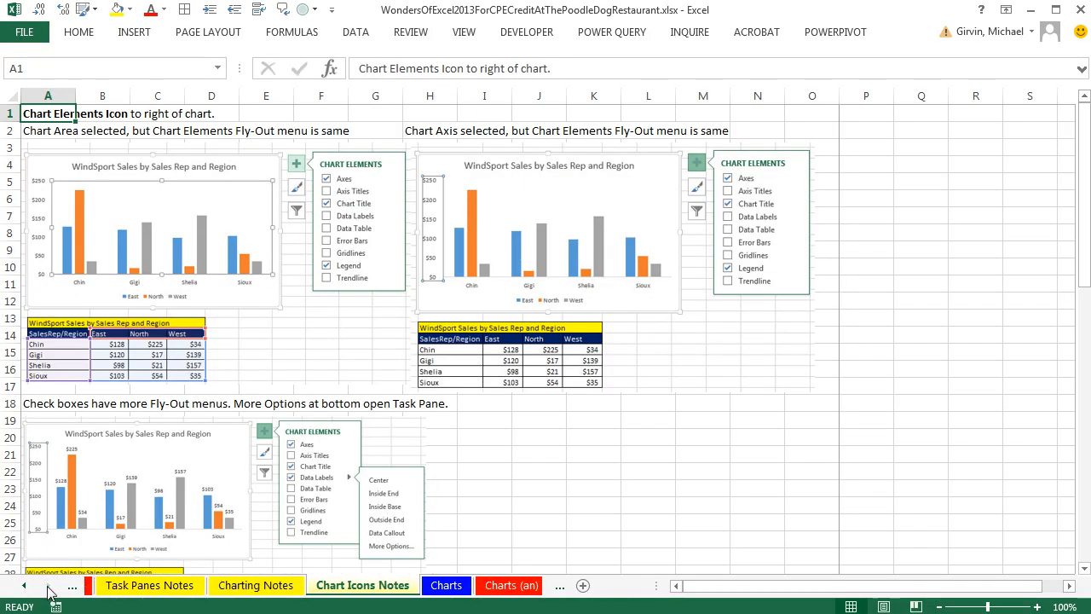
{"action": "left_click", "coordinate": [436, 587]}
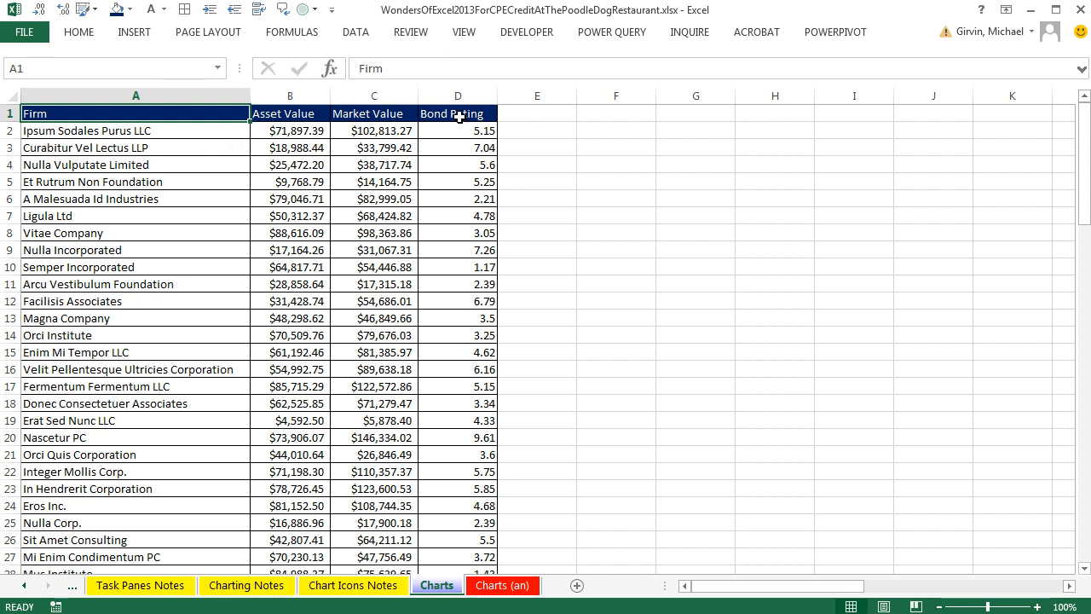
Look over the Market Value and Bond Rating columns of the firm data
{"action": "left_click_drag", "start_coordinate": [459, 117], "coordinate": [460, 386]}
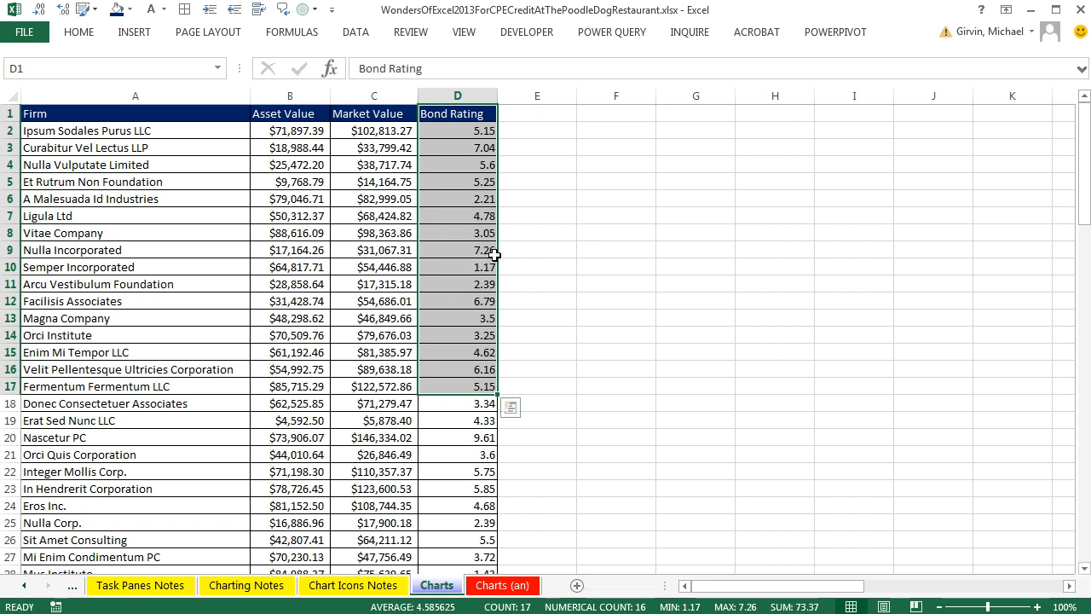
{"action": "left_click_drag", "start_coordinate": [371, 117], "coordinate": [458, 298]}
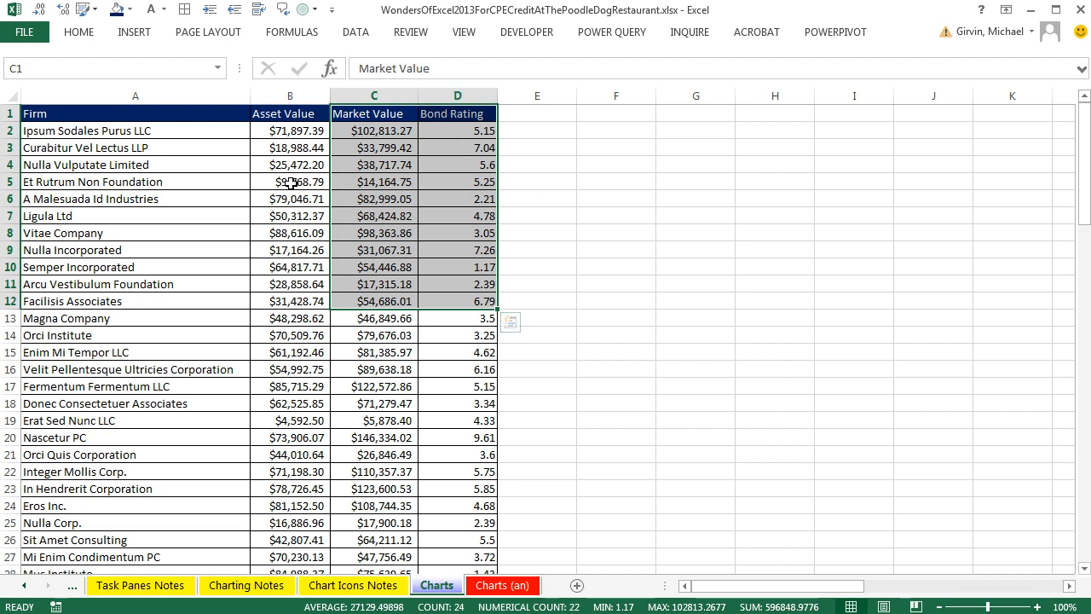
{"action": "left_click", "coordinate": [463, 195]}
Create a PivotTable from the firm data in A1:D101 of the Charts worksheet on a new worksheet
{"action": "left_click", "coordinate": [307, 193]}
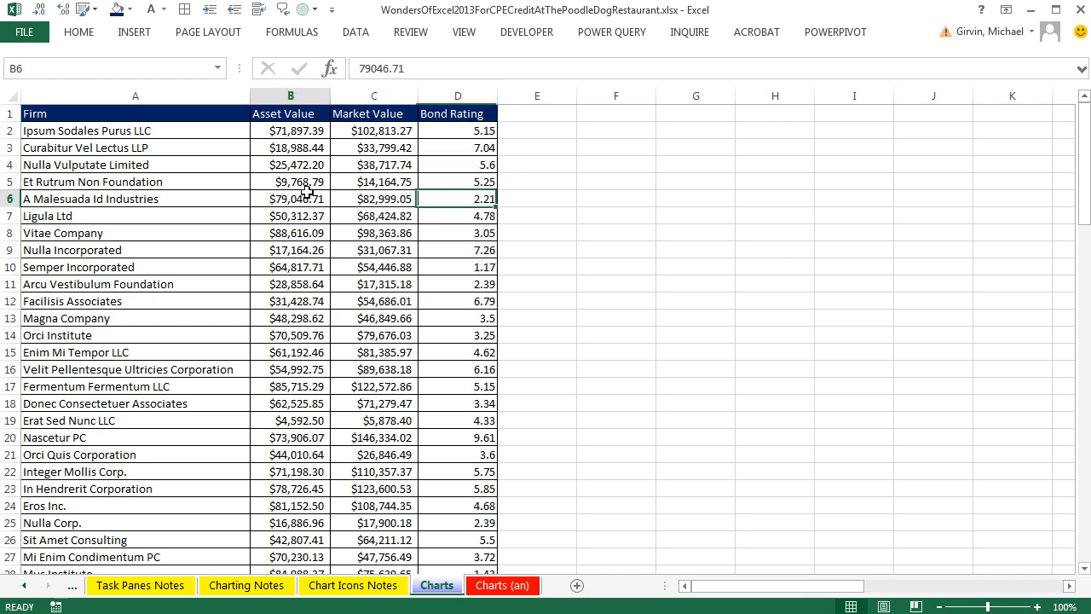
{"action": "key", "text": "alt"}
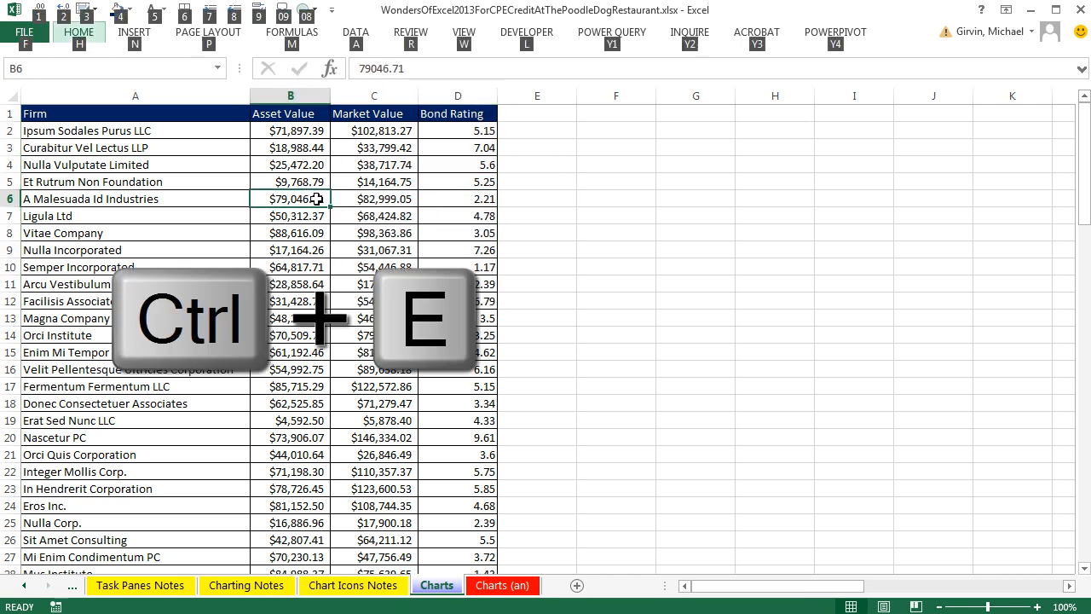
{"action": "key", "text": "n"}
{"action": "key", "text": "v"}
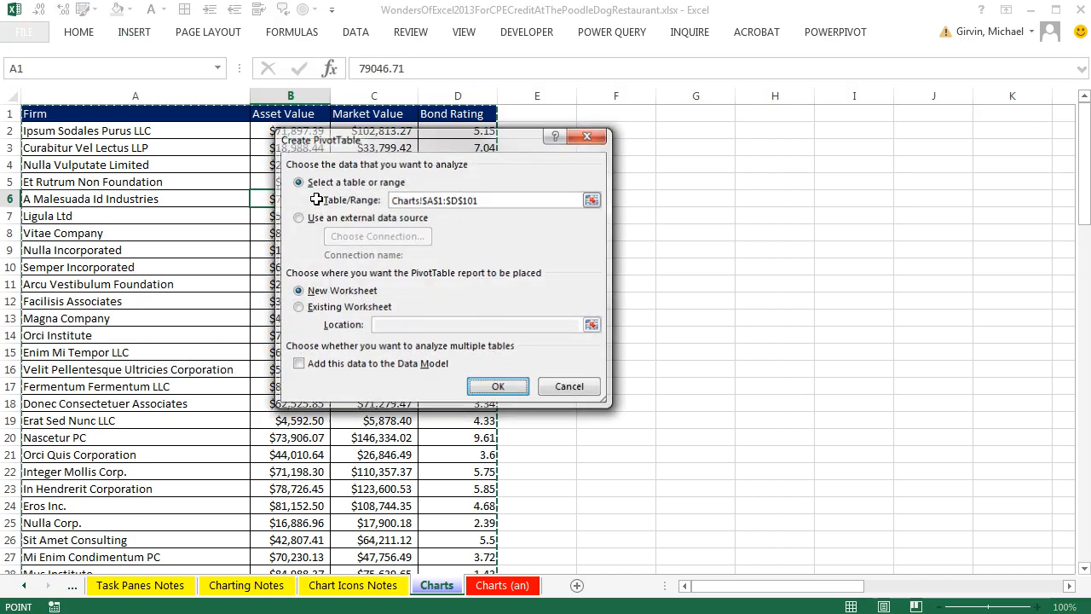
{"action": "key", "text": "Return"}
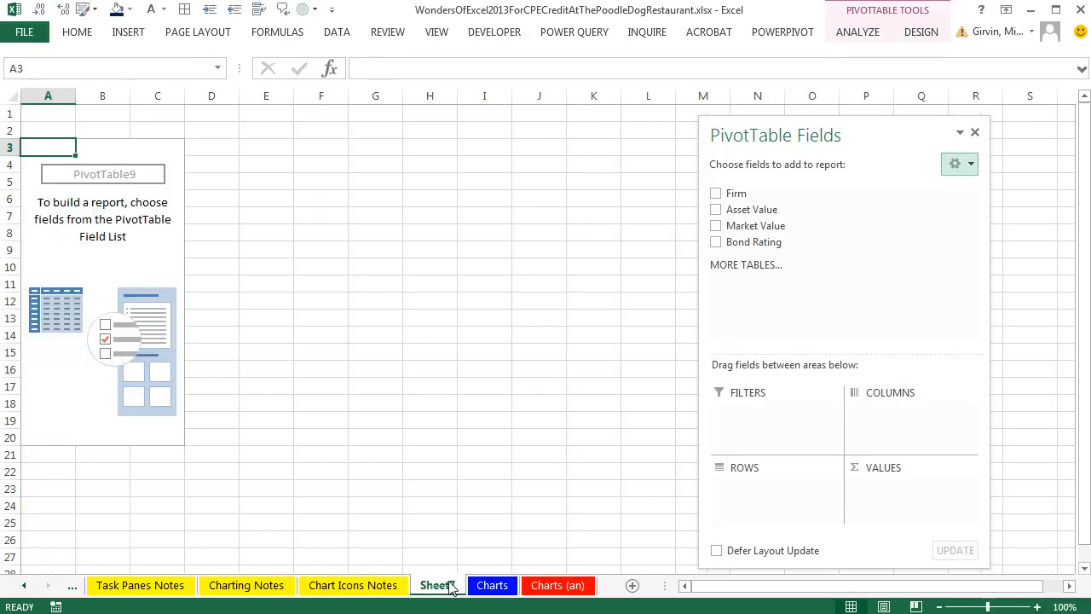
Rename the new PivotTable worksheet as Bond Histogram
{"action": "double_click", "coordinate": [445, 586]}
{"action": "type", "text": "Bond"}
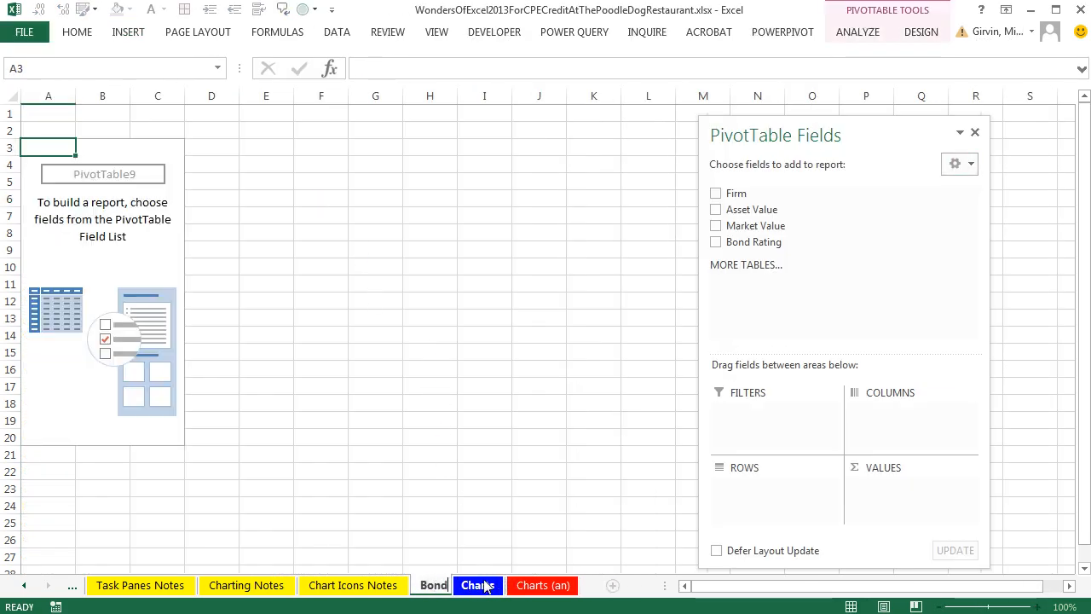
{"action": "type", "text": " Histogram"}
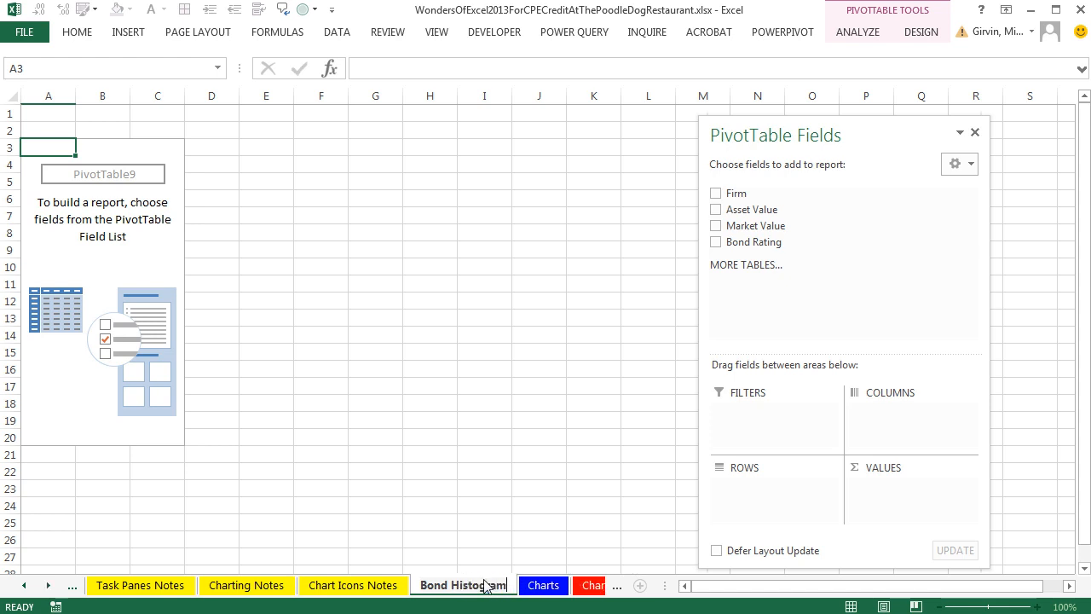
{"action": "key", "text": "Return"}
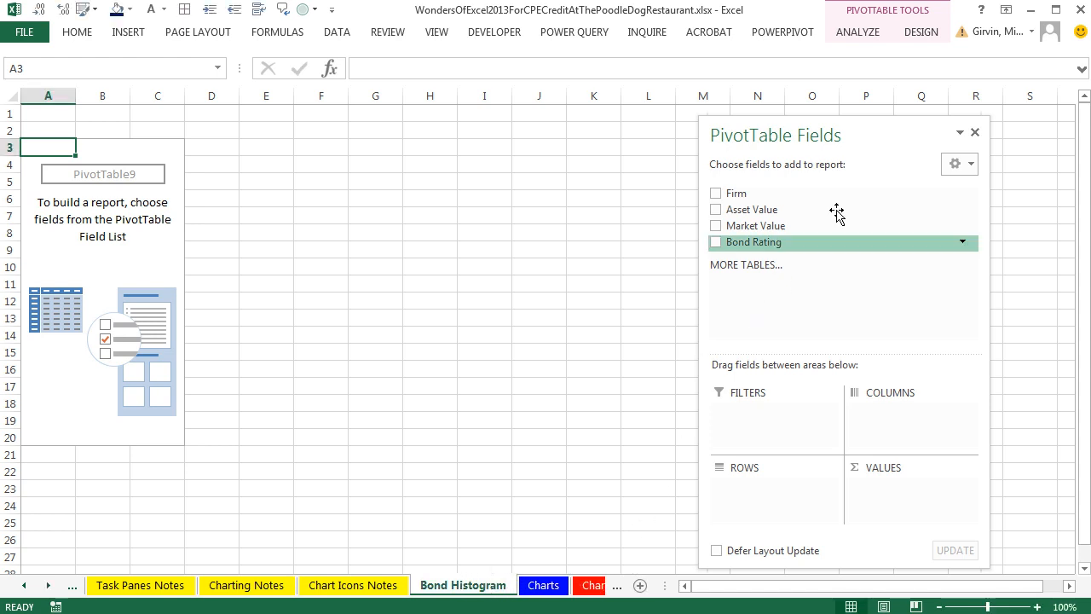
Add Bond Rating to the PivotTable's Rows area and group it starting at 0 in intervals of 2
{"action": "left_click_drag", "start_coordinate": [871, 139], "coordinate": [586, 86]}
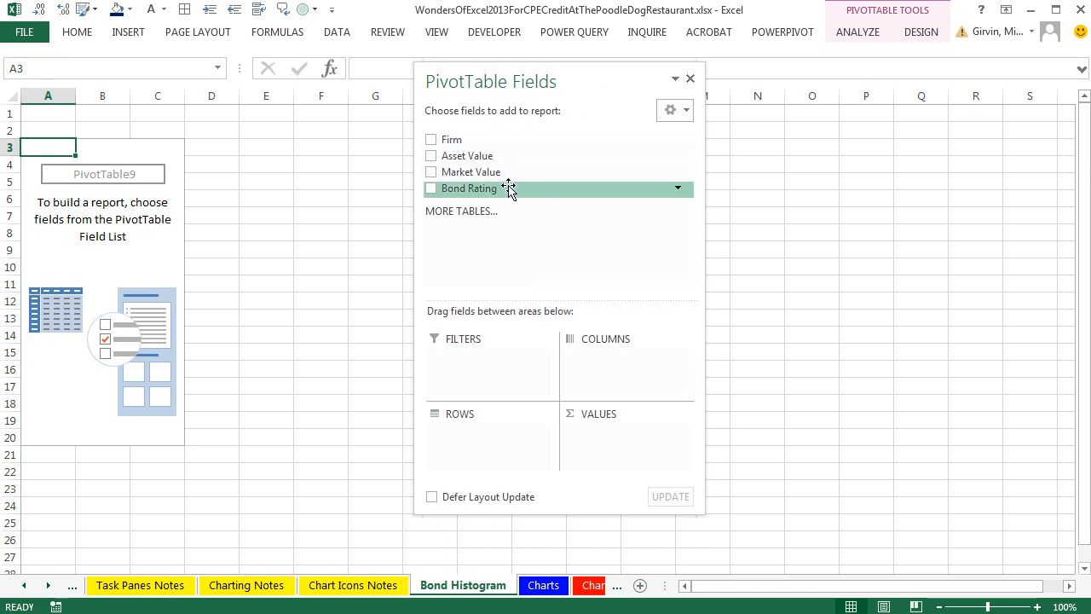
{"action": "left_click_drag", "start_coordinate": [465, 194], "coordinate": [493, 452]}
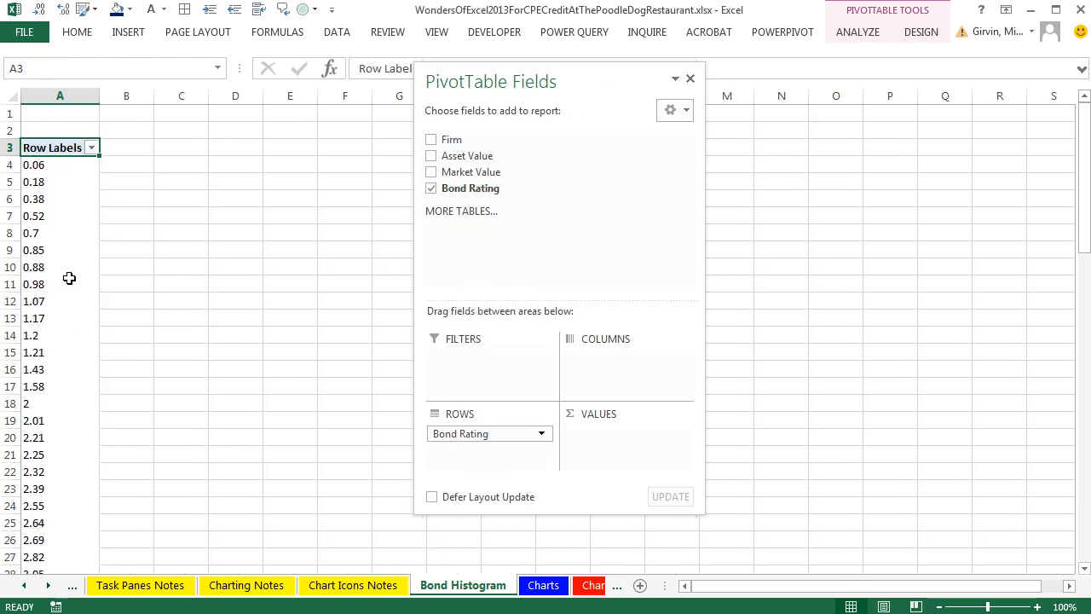
{"action": "right_click", "coordinate": [47, 203]}
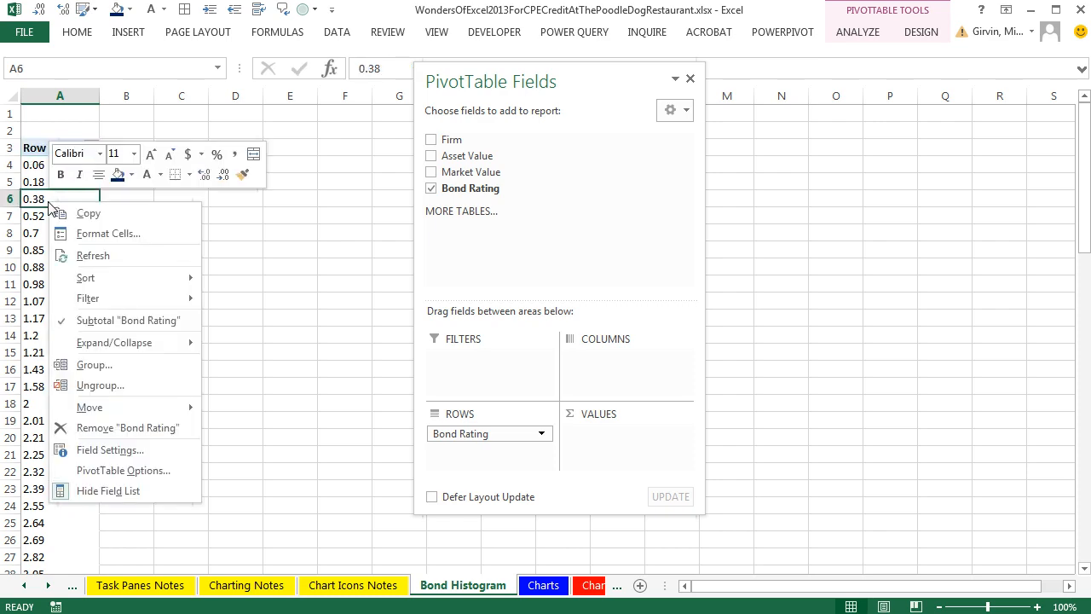
{"action": "left_click", "coordinate": [95, 364]}
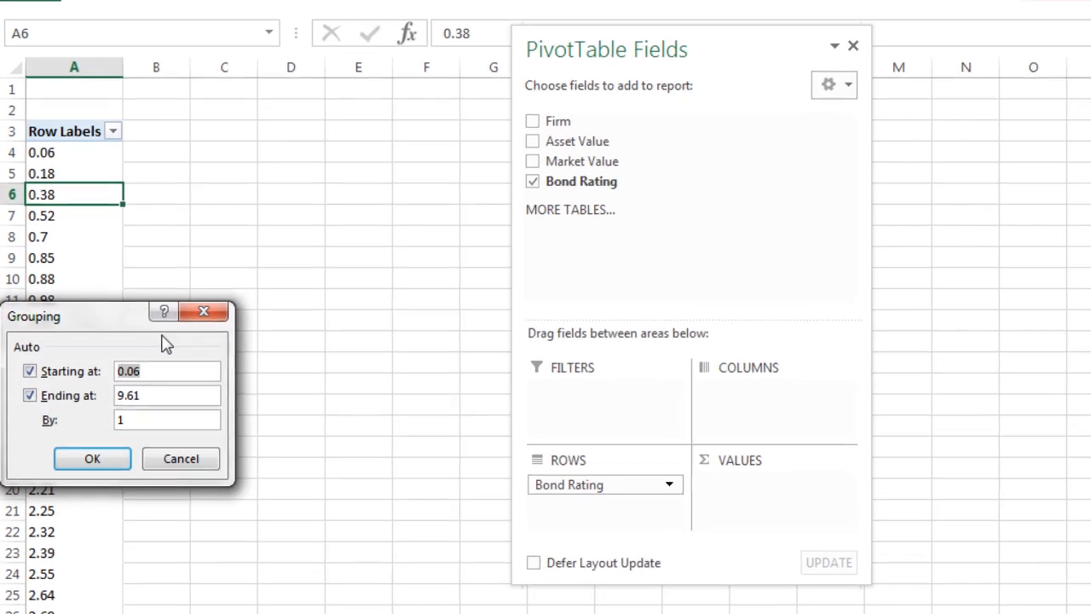
{"action": "left_click_drag", "start_coordinate": [153, 334], "coordinate": [299, 267]}
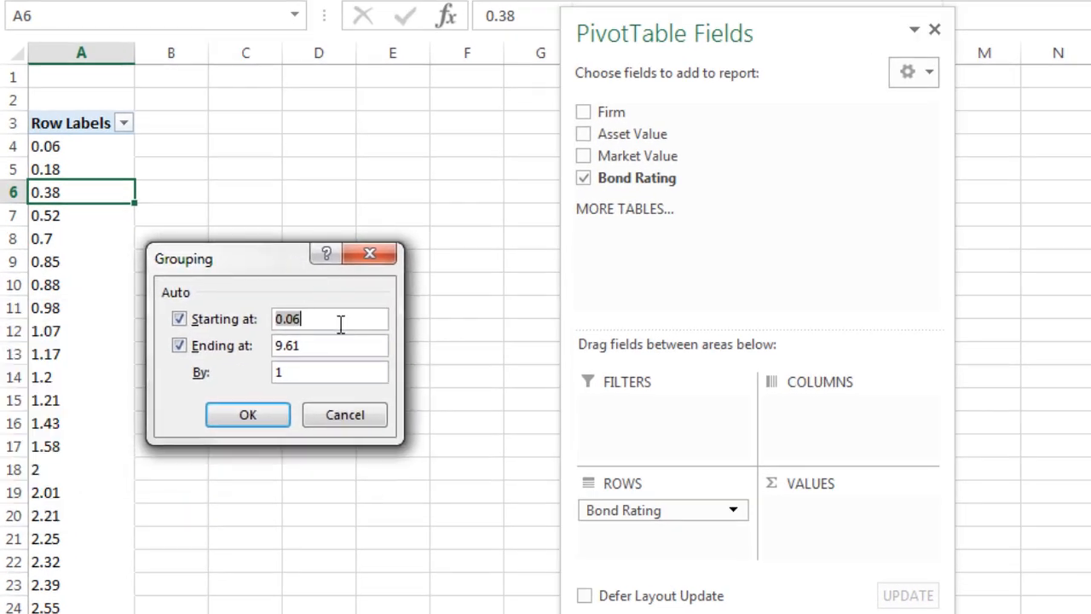
{"action": "type", "text": "0"}
{"action": "key", "text": "Tab"}
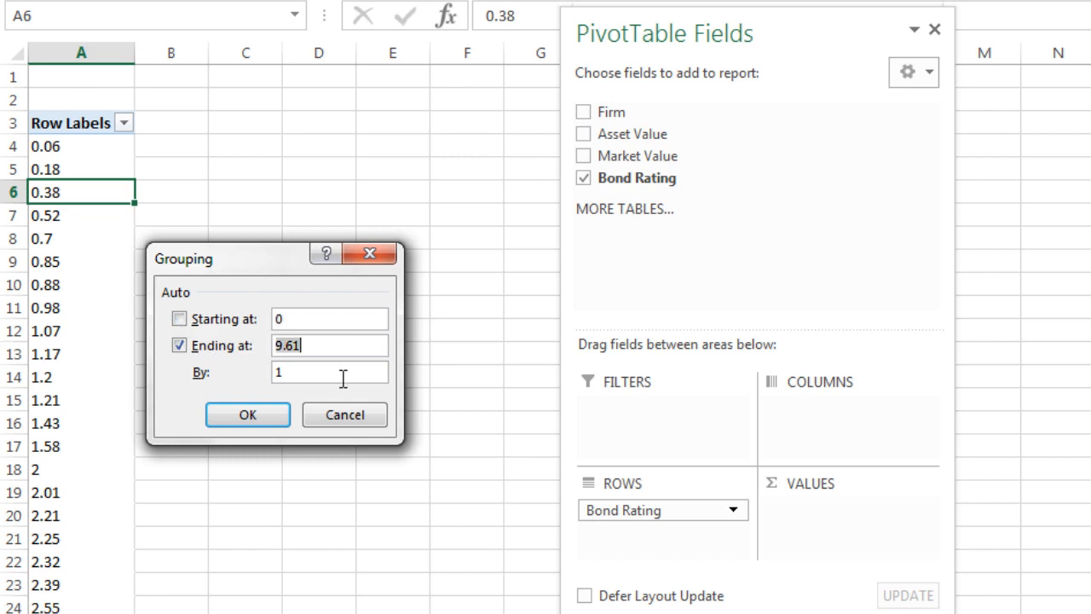
{"action": "left_click", "coordinate": [345, 375]}
{"action": "key", "text": "BackSpace"}
{"action": "type", "text": "2"}
{"action": "left_click", "coordinate": [248, 415]}
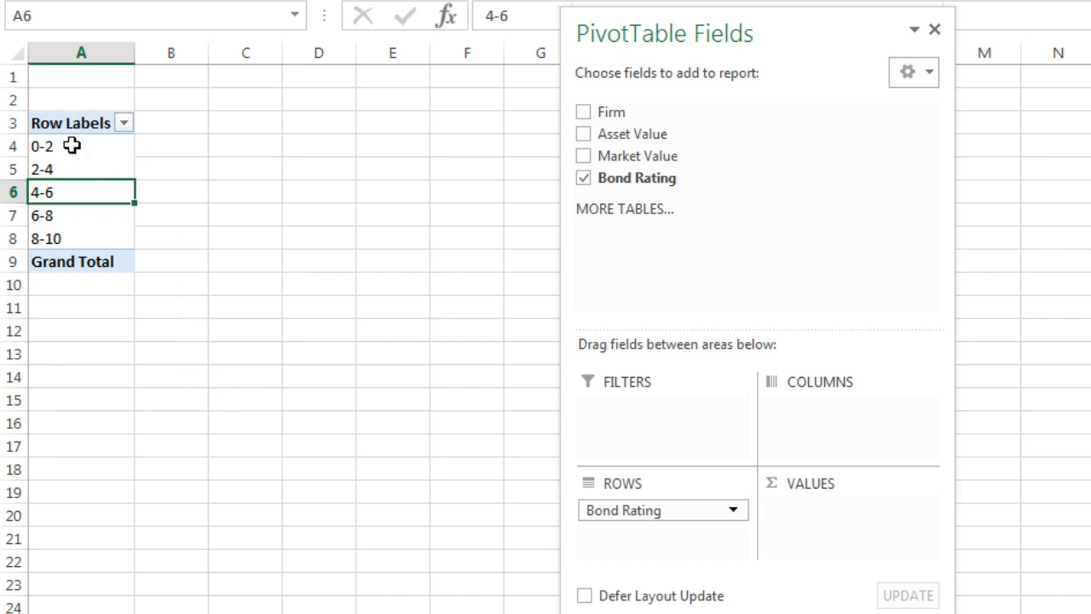
Replace every hyphen in the group labels A4:A8 with " up to "
{"action": "left_click_drag", "start_coordinate": [74, 146], "coordinate": [76, 248]}
{"action": "key", "text": "ctrl+h"}
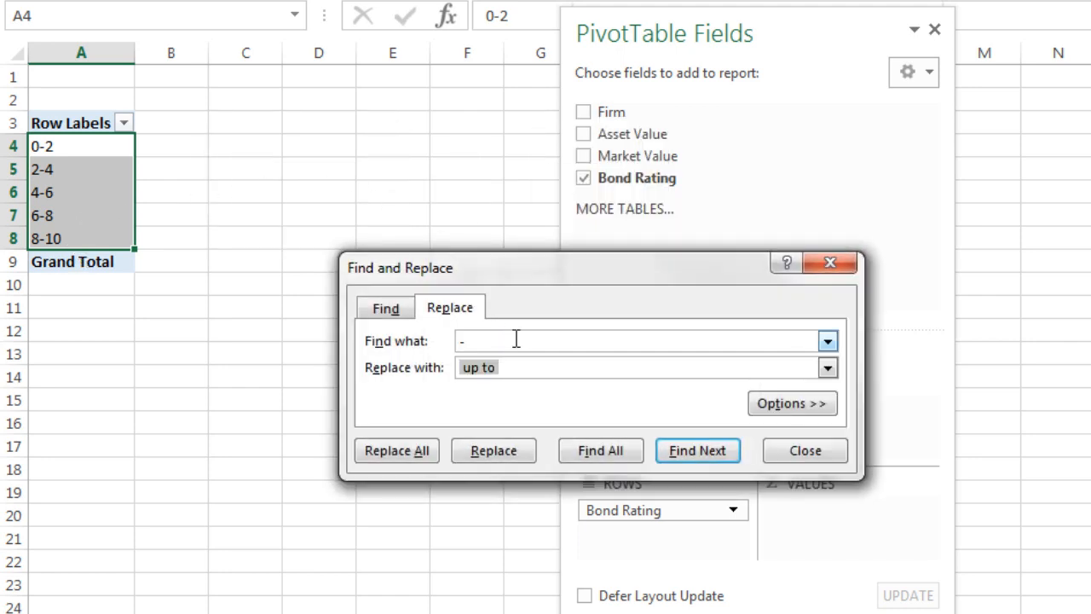
{"action": "left_click", "coordinate": [401, 464]}
{"action": "left_click", "coordinate": [840, 241]}
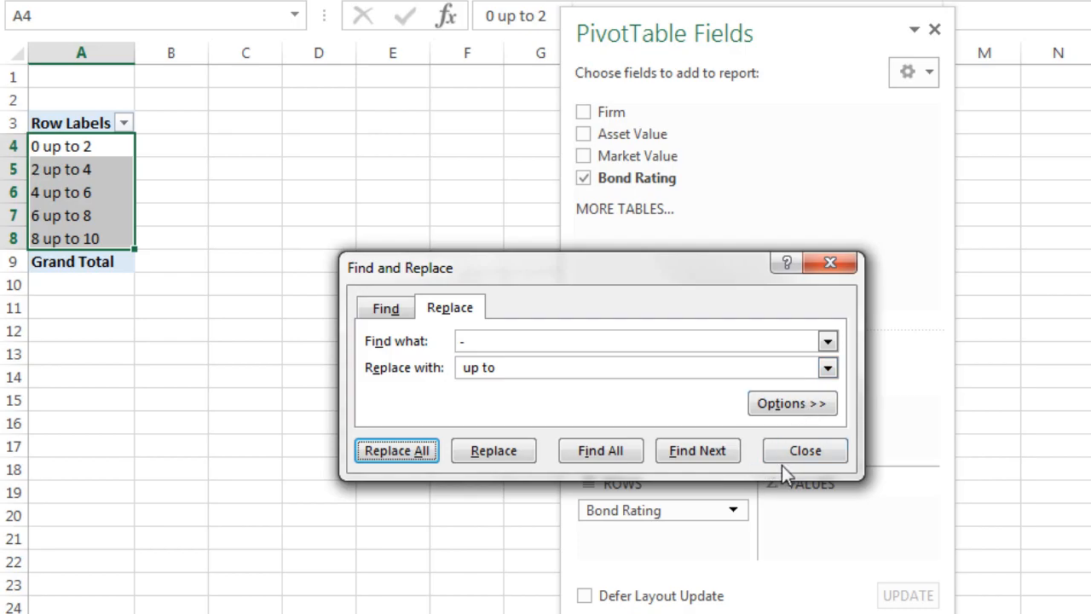
{"action": "left_click", "coordinate": [785, 458]}
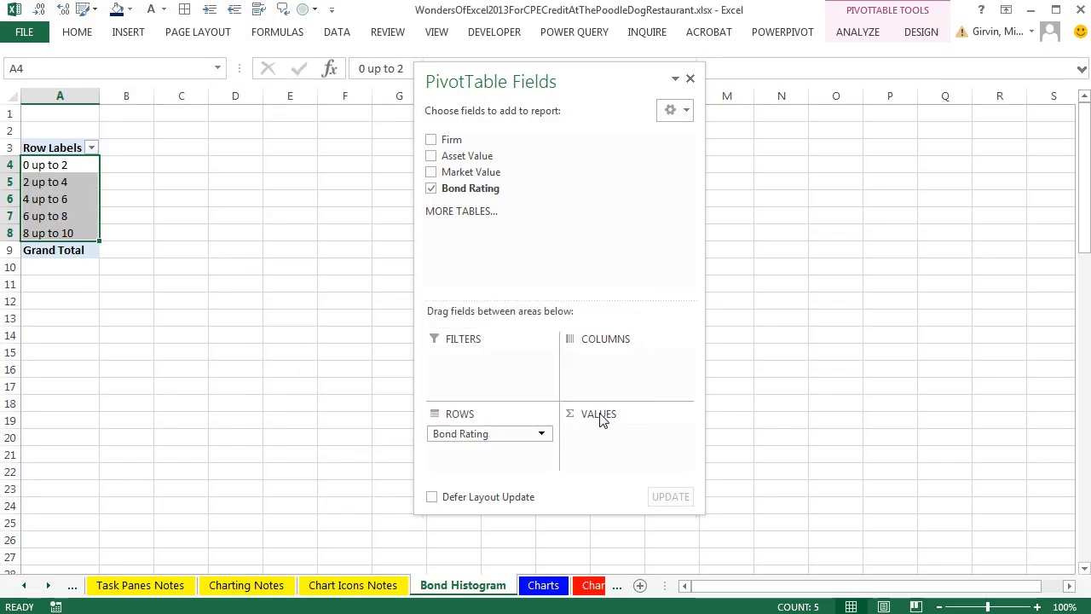
Add a count of Bond Rating to the Values area and show the PivotTable in Tabular Form, with the field list closed
{"action": "left_click", "coordinate": [909, 34]}
{"action": "left_click", "coordinate": [115, 90]}
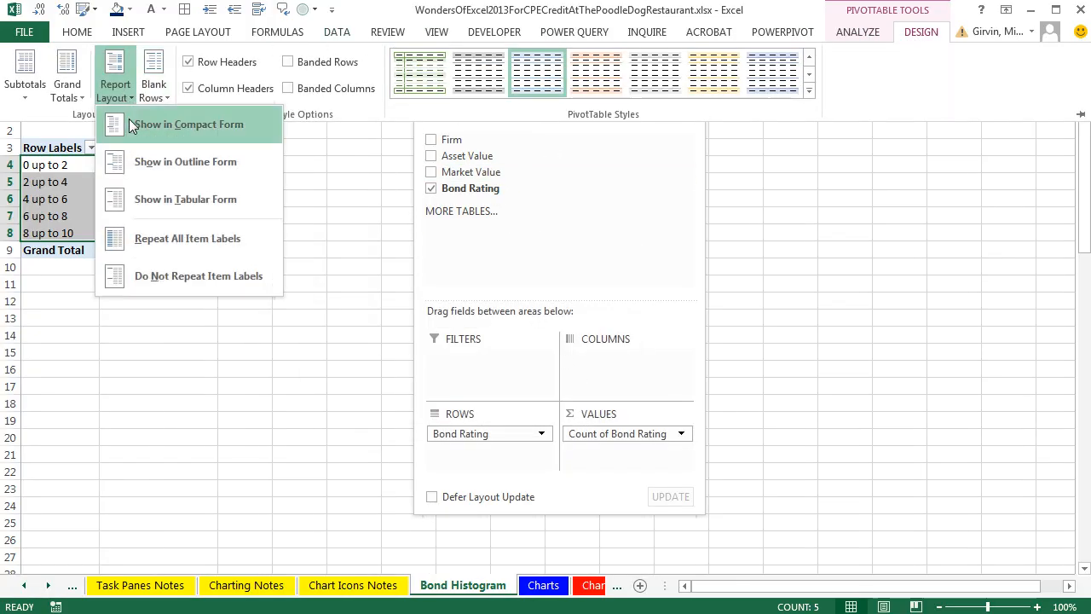
{"action": "left_click", "coordinate": [161, 196]}
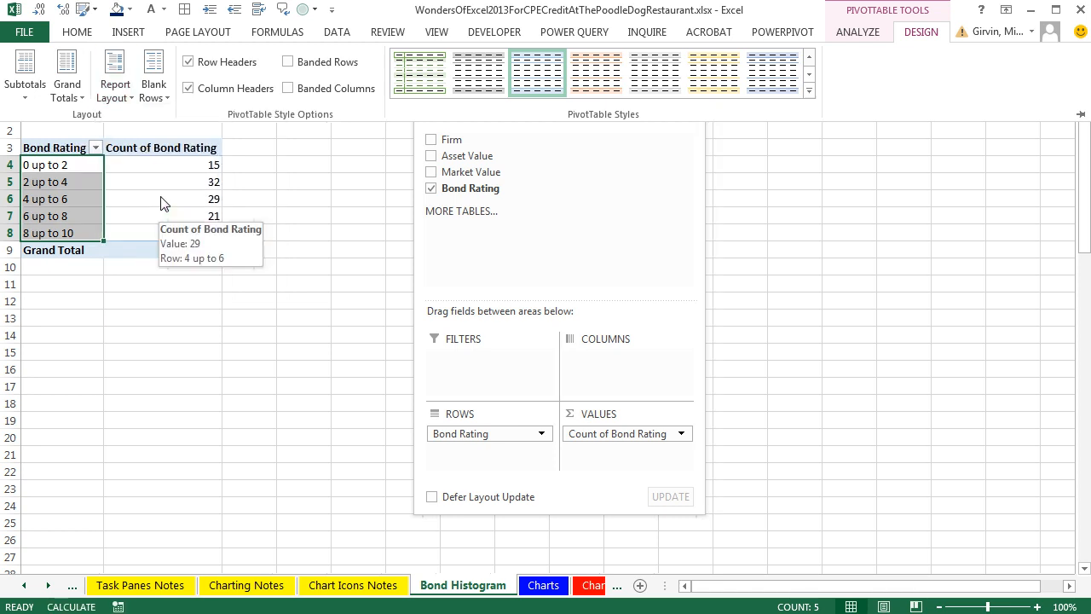
{"action": "left_click", "coordinate": [164, 200]}
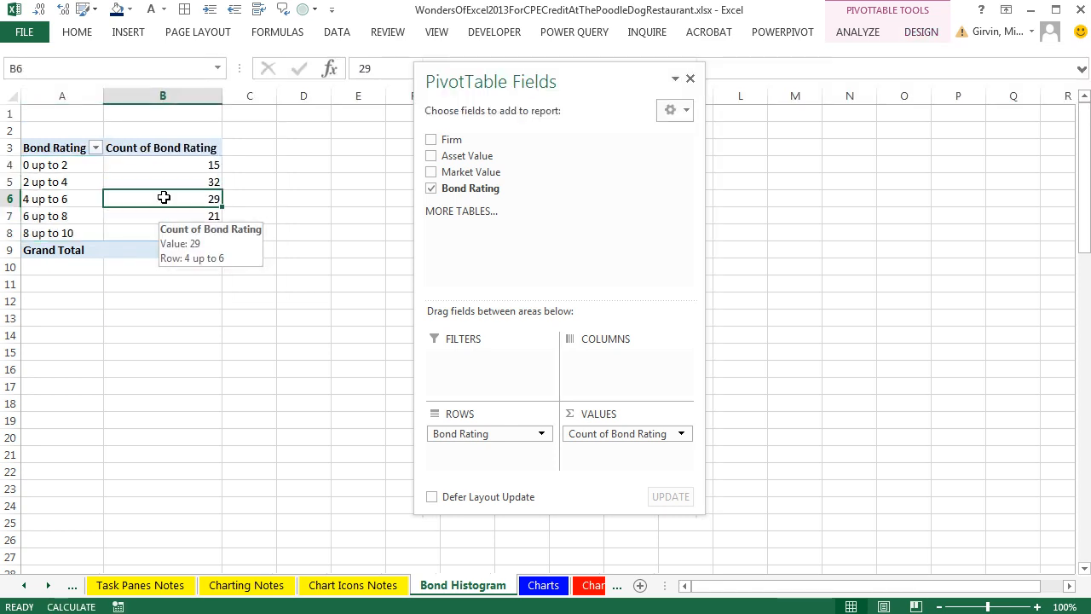
{"action": "left_click", "coordinate": [690, 79]}
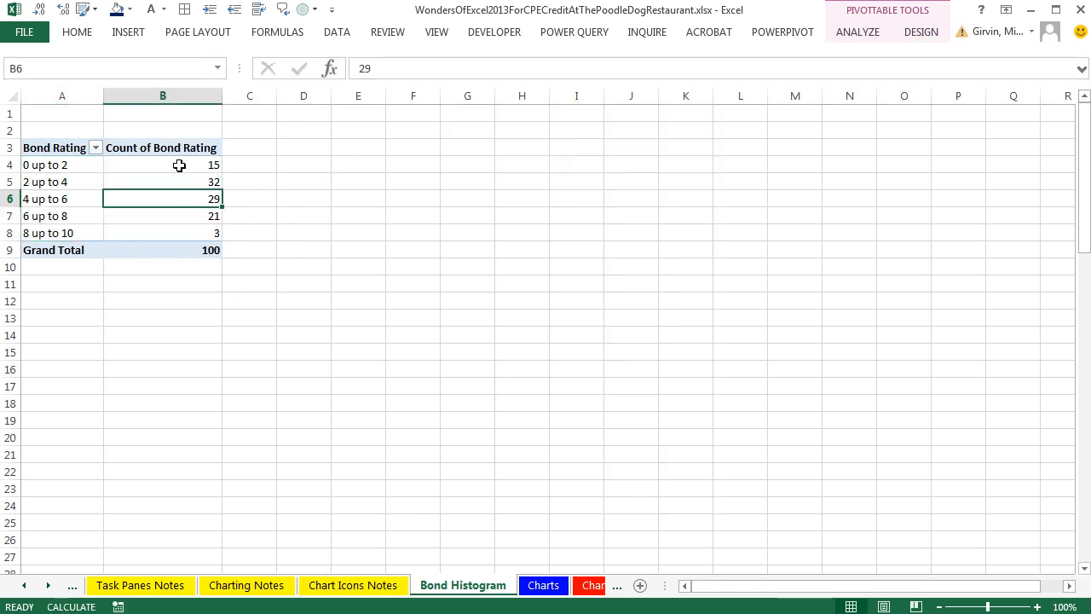
Insert a 2-D clustered column PivotChart from the Bond Rating PivotTable
{"action": "left_click", "coordinate": [125, 34]}
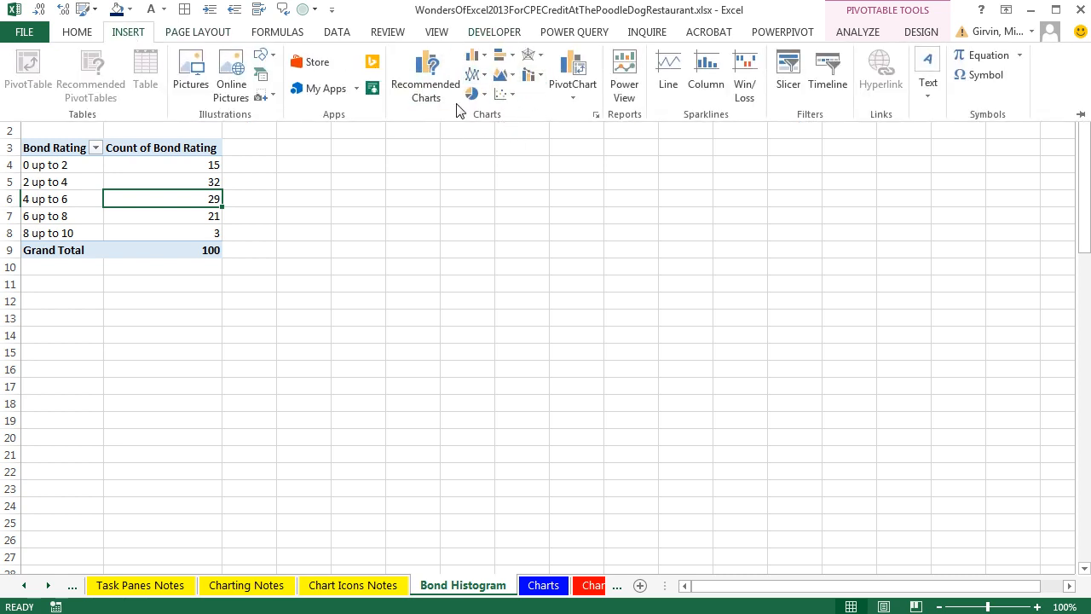
{"action": "left_click", "coordinate": [486, 56]}
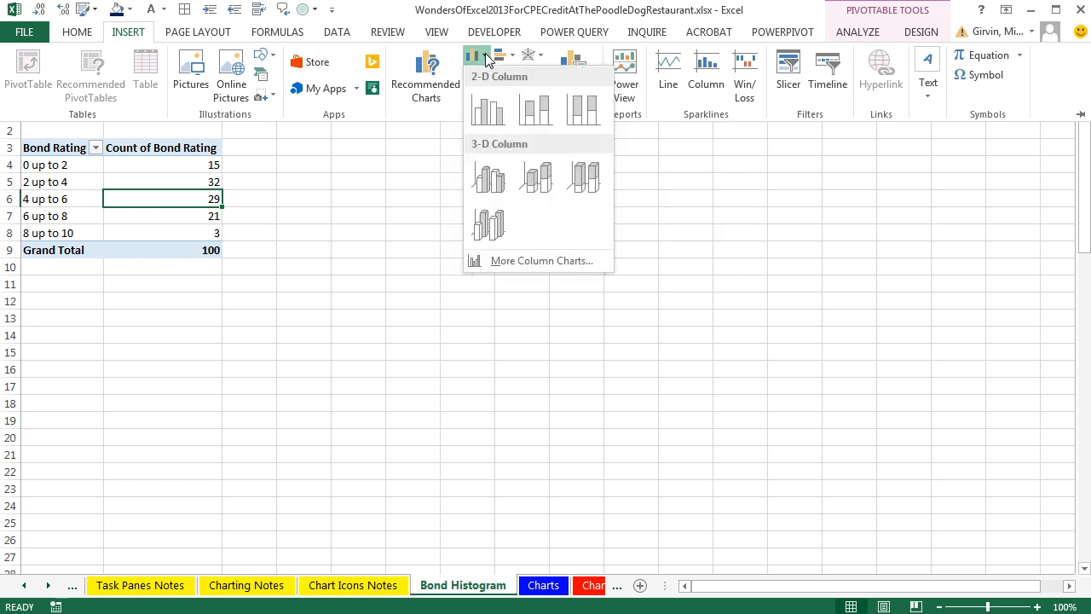
{"action": "left_click", "coordinate": [490, 124]}
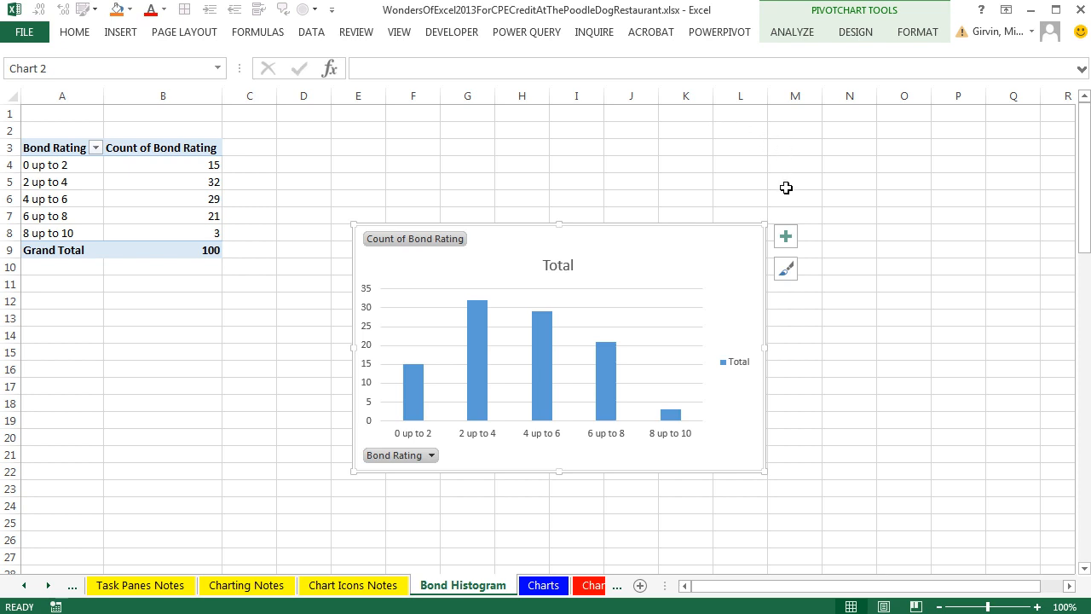
Examine the Chart Elements options and the PivotChart Design and Analyze tools available for the column chart
{"action": "left_click", "coordinate": [787, 241]}
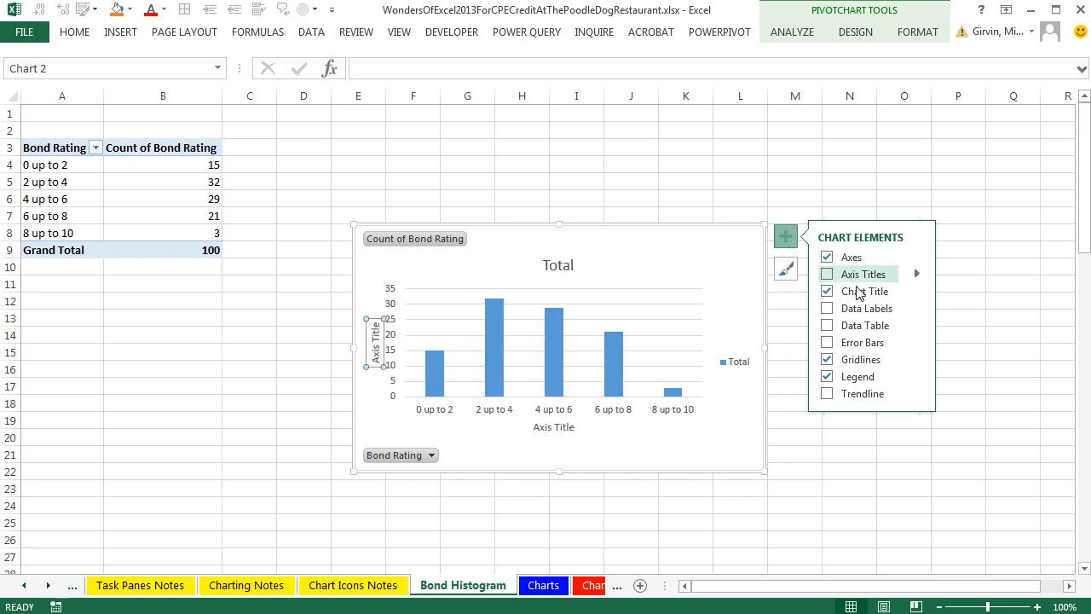
{"action": "left_click", "coordinate": [787, 237]}
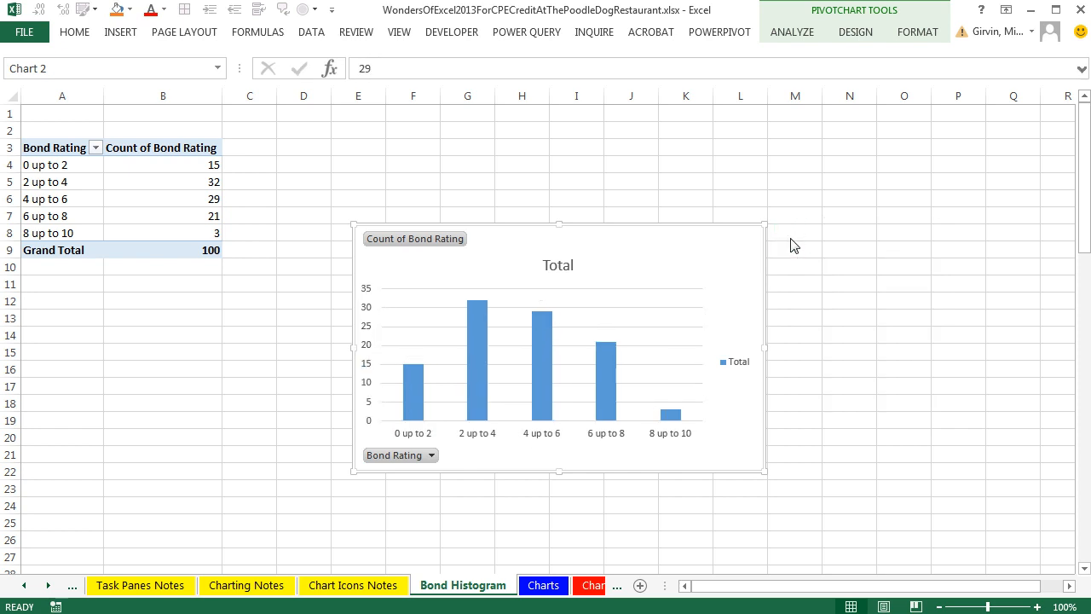
{"action": "key", "text": "Escape"}
{"action": "left_click", "coordinate": [724, 238]}
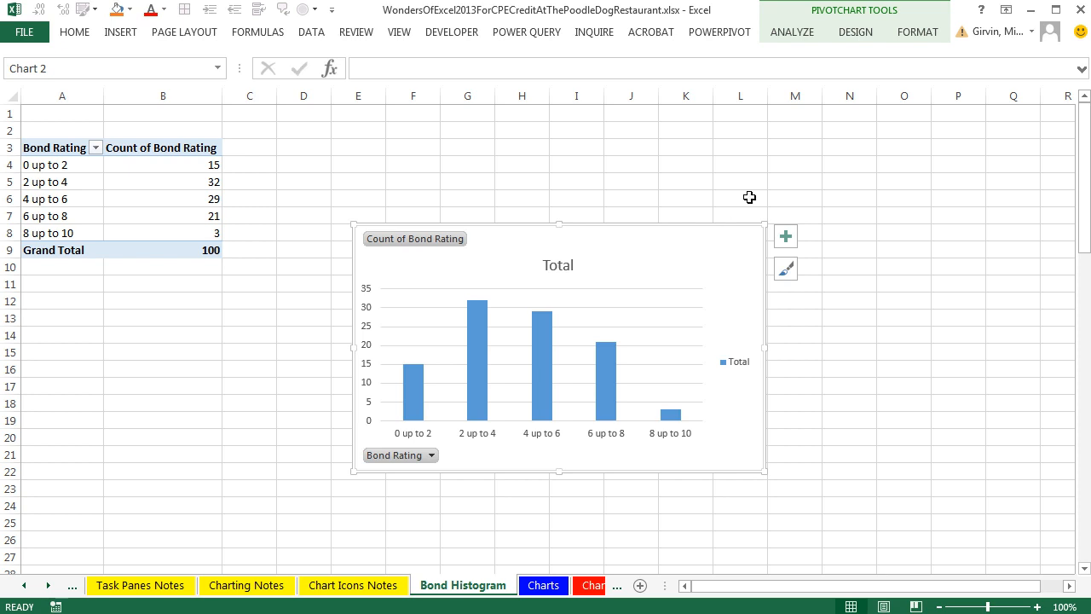
{"action": "left_click", "coordinate": [855, 32]}
{"action": "left_click", "coordinate": [793, 34]}
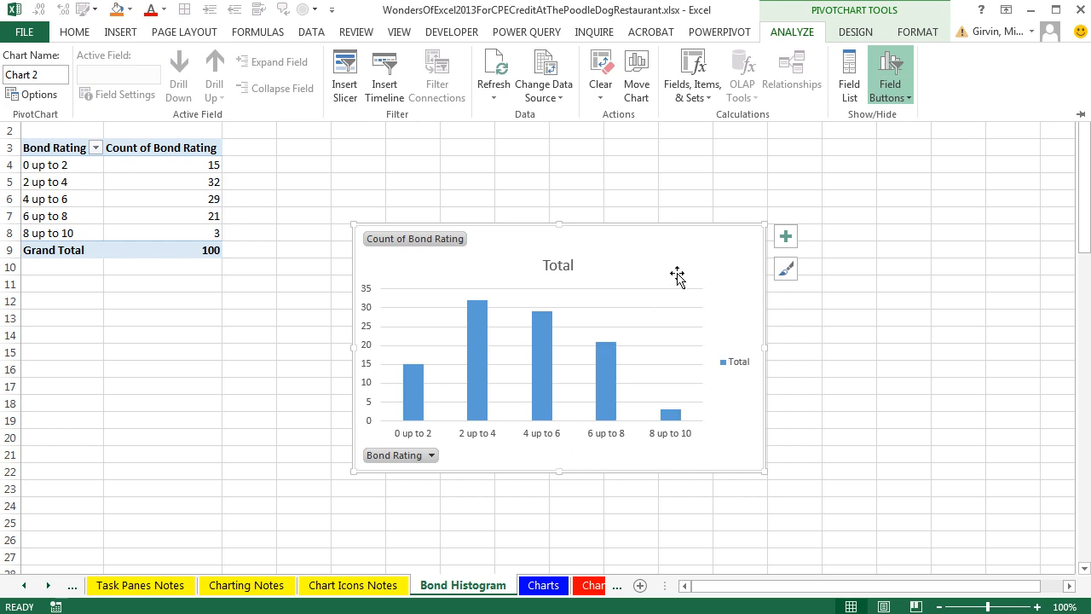
{"action": "key", "text": "ctrl+F1"}
Move the PivotChart closer to the PivotTable, with its upper edge around row 4
{"action": "mouse_move", "coordinate": [620, 387]}
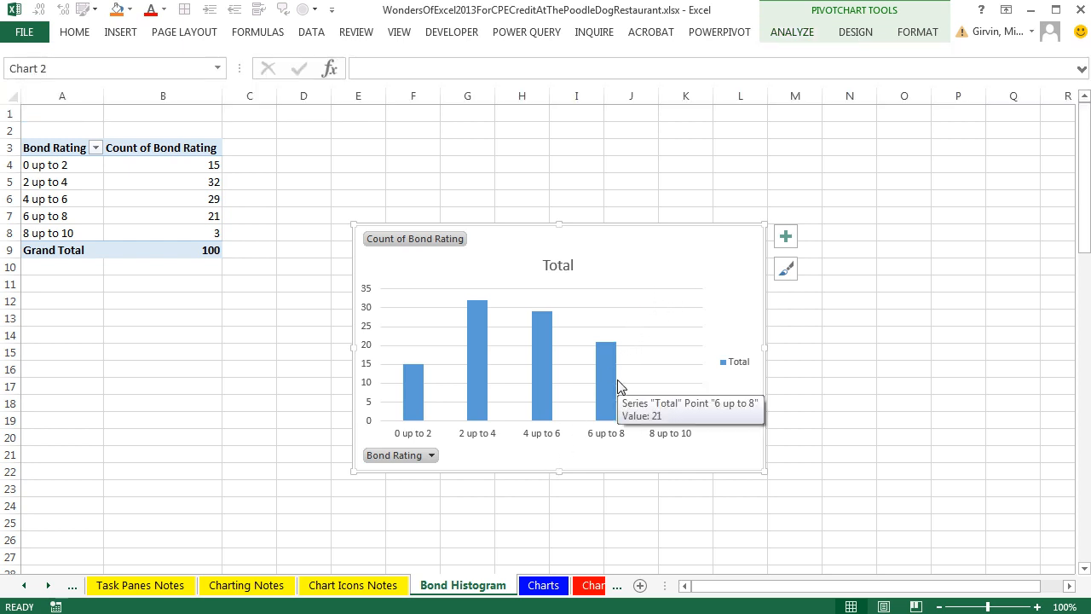
{"action": "left_click_drag", "start_coordinate": [619, 241], "coordinate": [547, 162]}
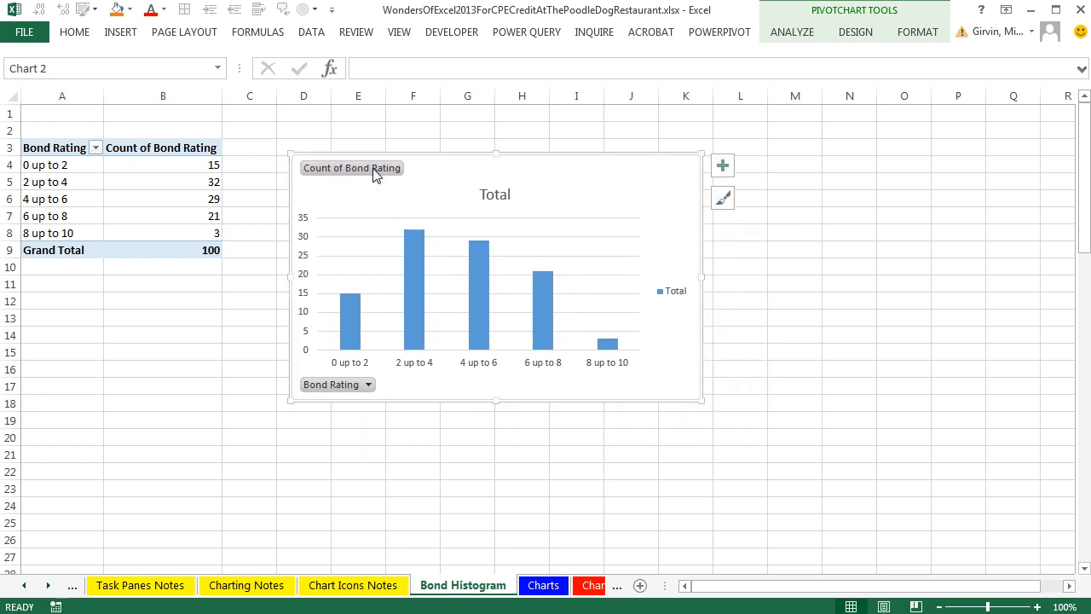
Hide all field buttons on the Bond Rating PivotChart and delete its legend
{"action": "right_click", "coordinate": [339, 391]}
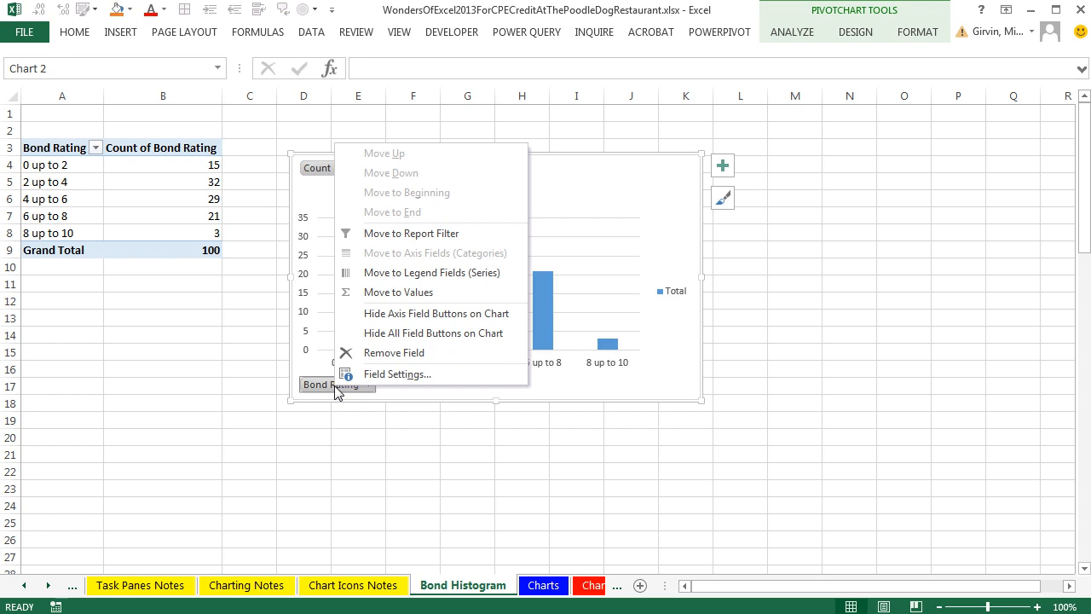
{"action": "left_click", "coordinate": [400, 337]}
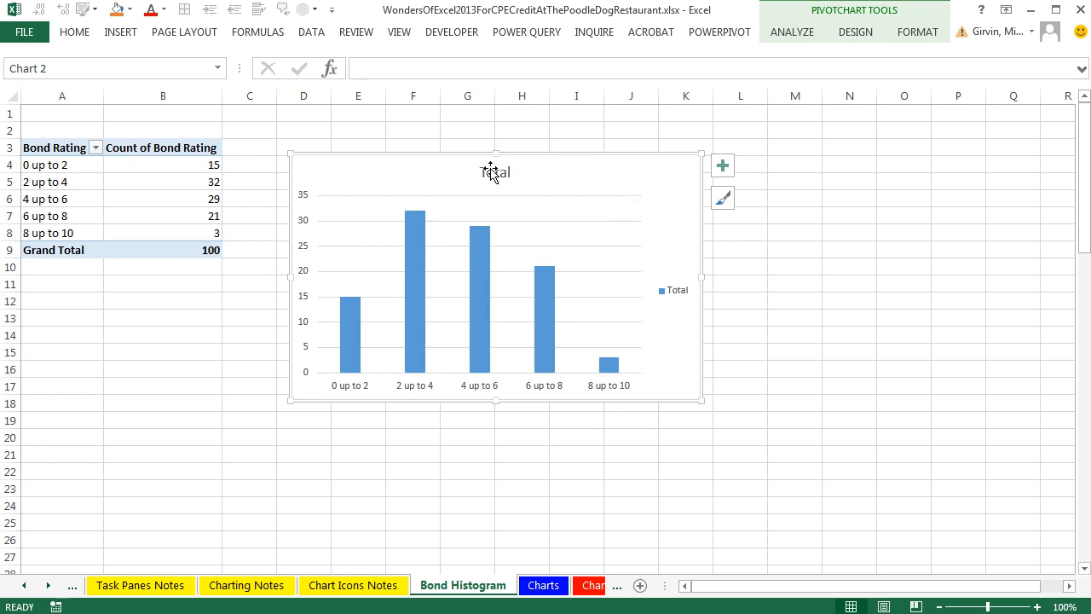
{"action": "left_click", "coordinate": [677, 298]}
{"action": "key", "text": "Delete"}
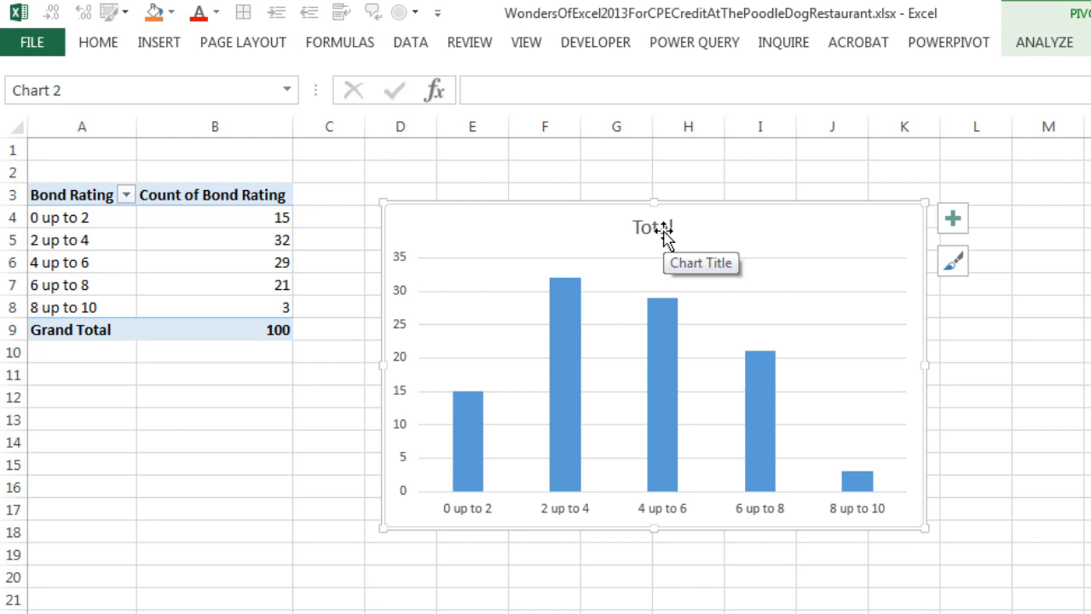
Change the chart title to "Count of Bond Ratings"
{"action": "left_click", "coordinate": [663, 228]}
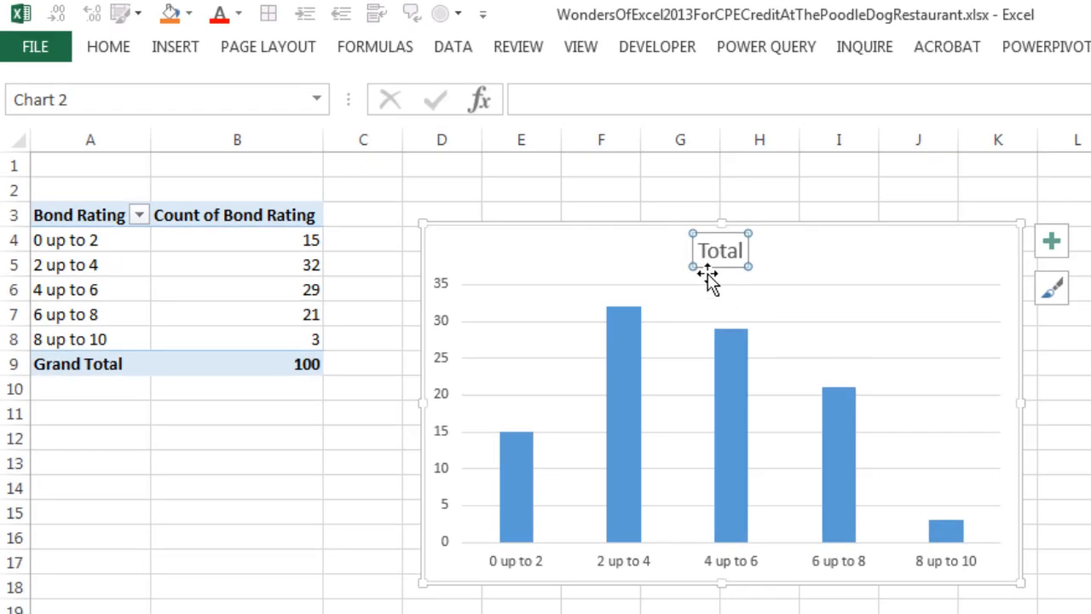
{"action": "type", "text": "C"}
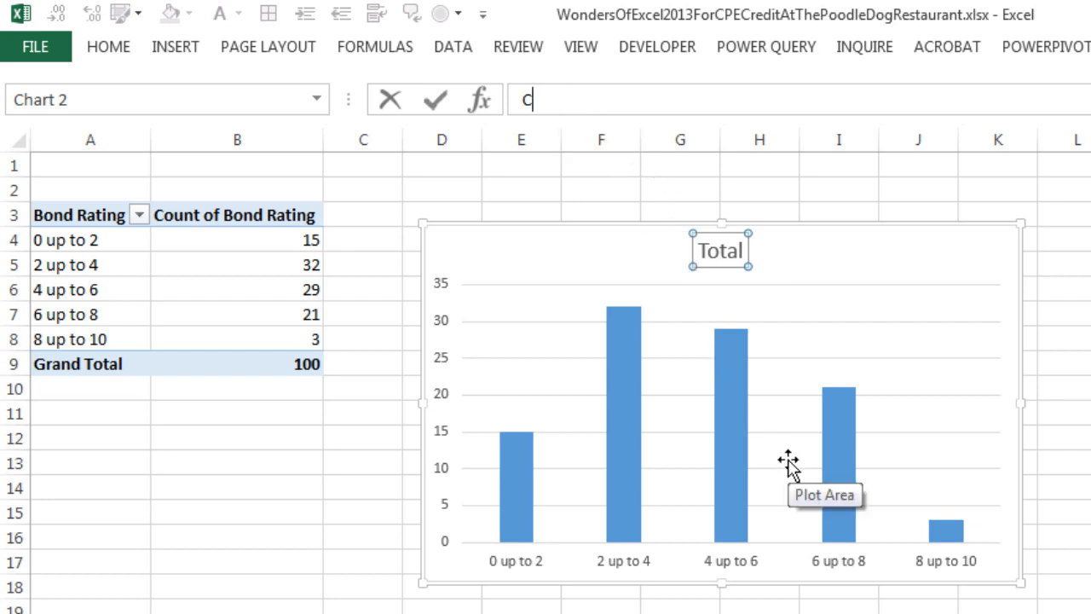
{"action": "type", "text": "ount of Bond Ratings"}
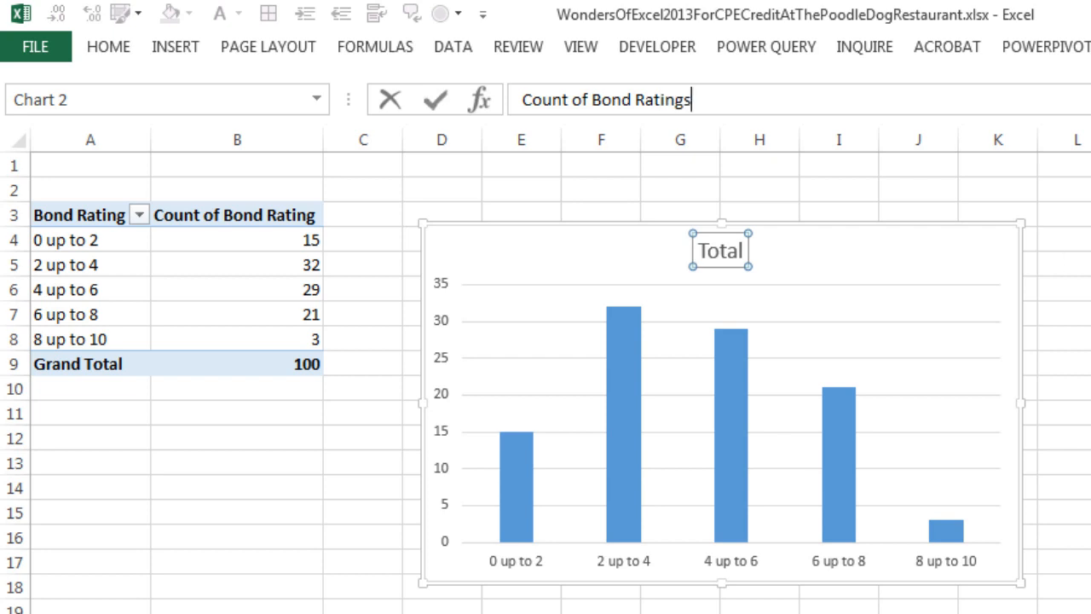
{"action": "key", "text": "Return"}
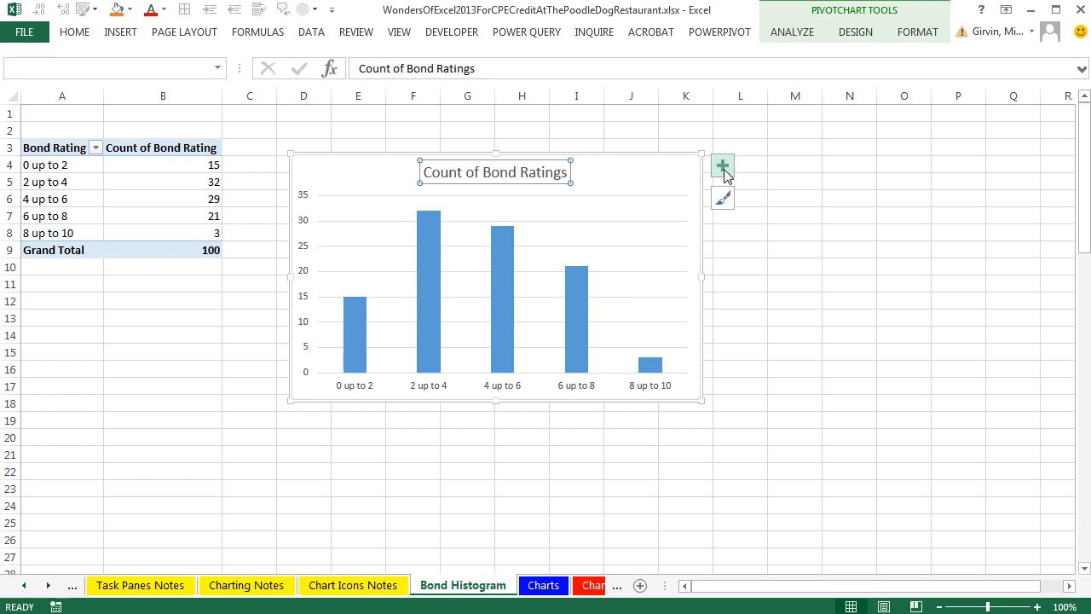
Add a primary horizontal axis title to the chart reading "Bond Category"
{"action": "left_click", "coordinate": [723, 168]}
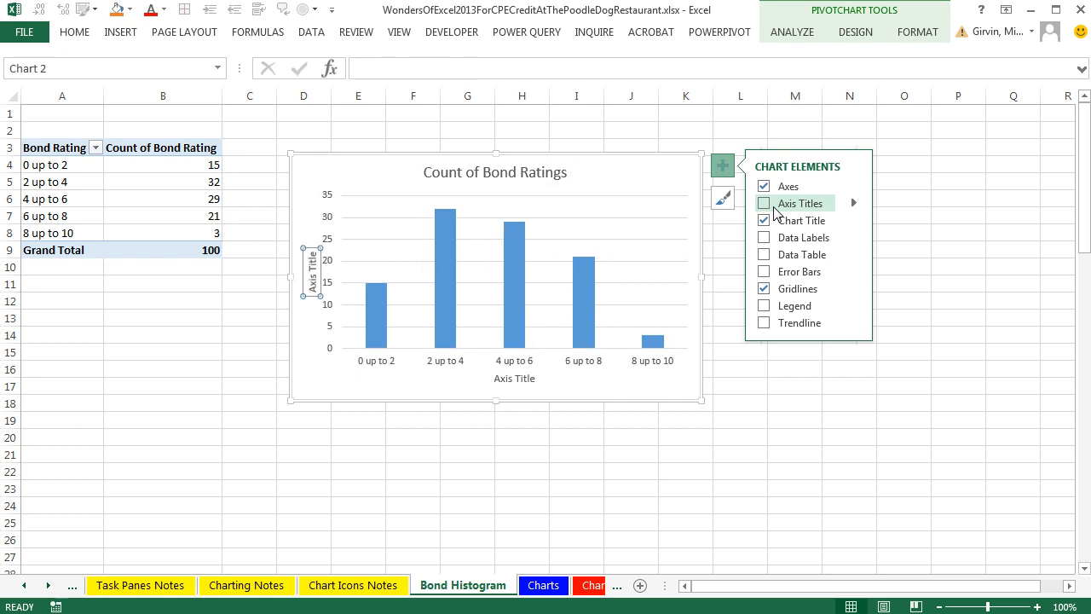
{"action": "left_click", "coordinate": [853, 203]}
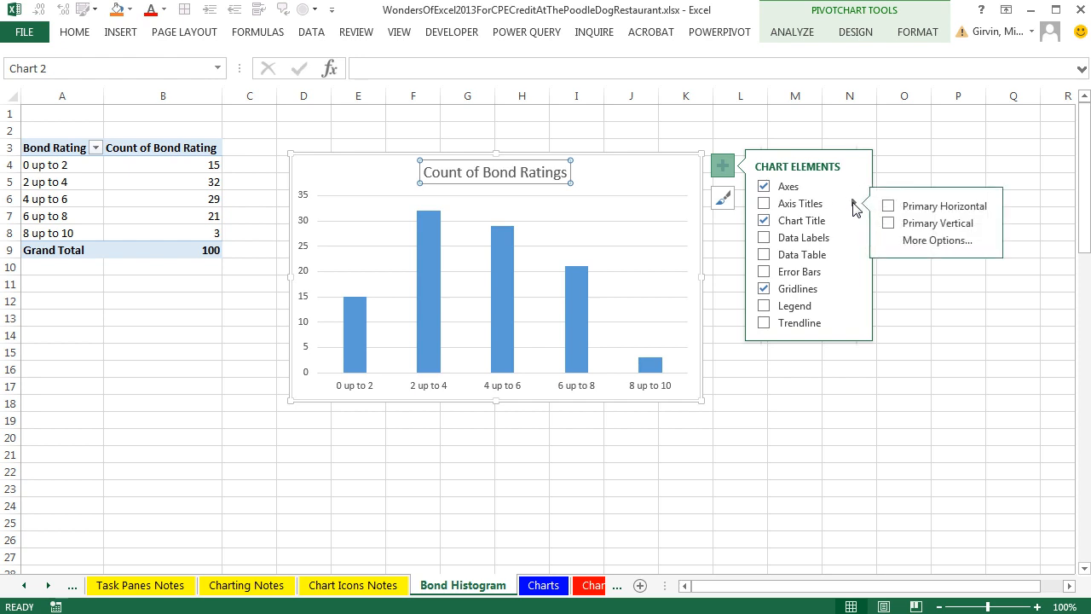
{"action": "left_click", "coordinate": [902, 206]}
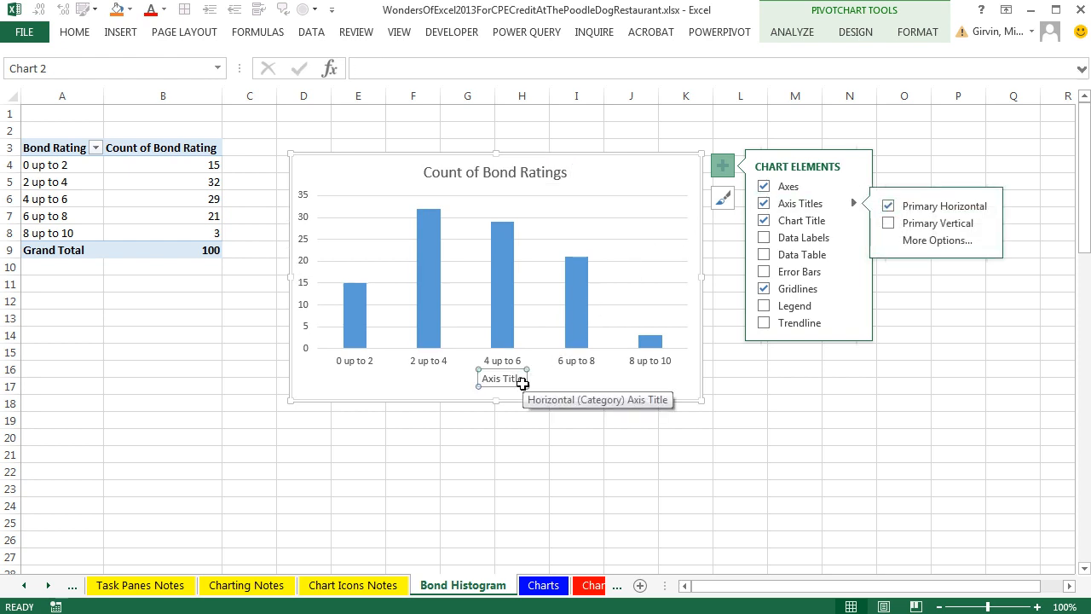
{"action": "type", "text": "Bond Category"}
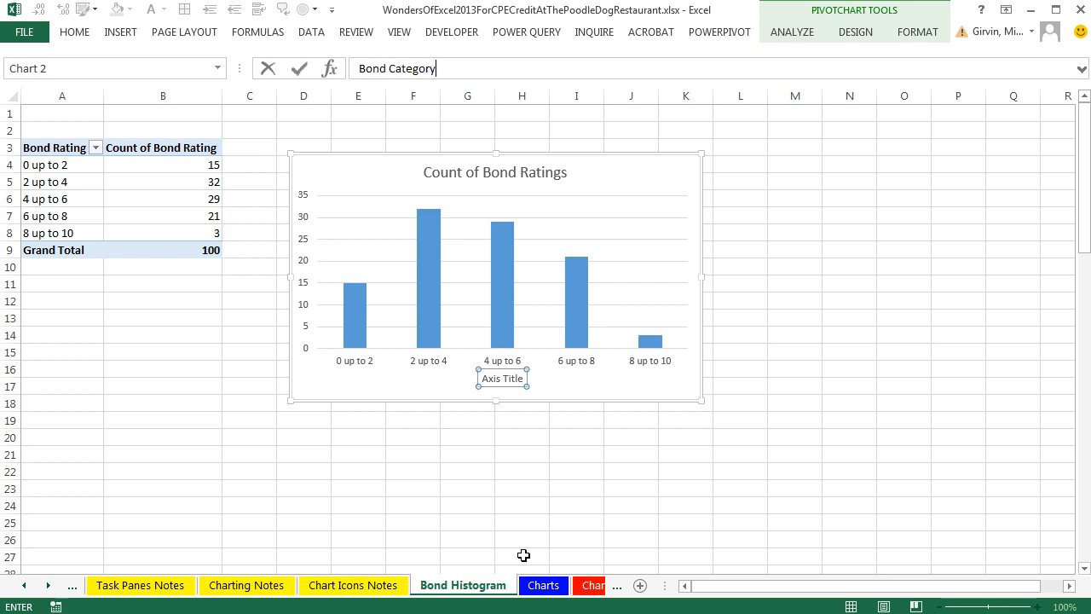
{"action": "key", "text": "Return"}
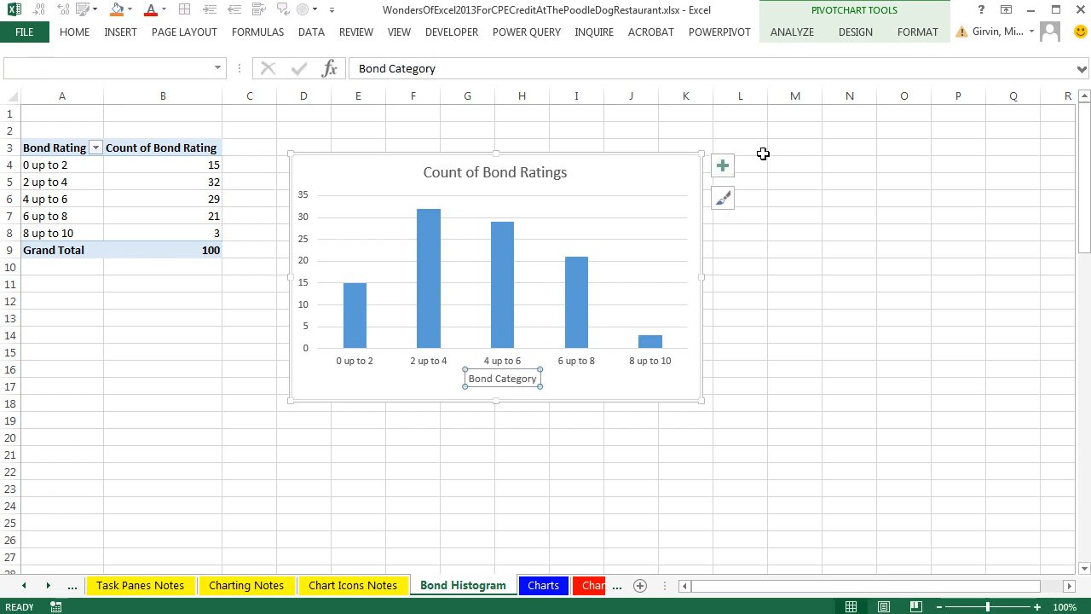
Format the column data series with a gap width of 0% so the columns touch like a histogram
{"action": "left_click", "coordinate": [503, 285]}
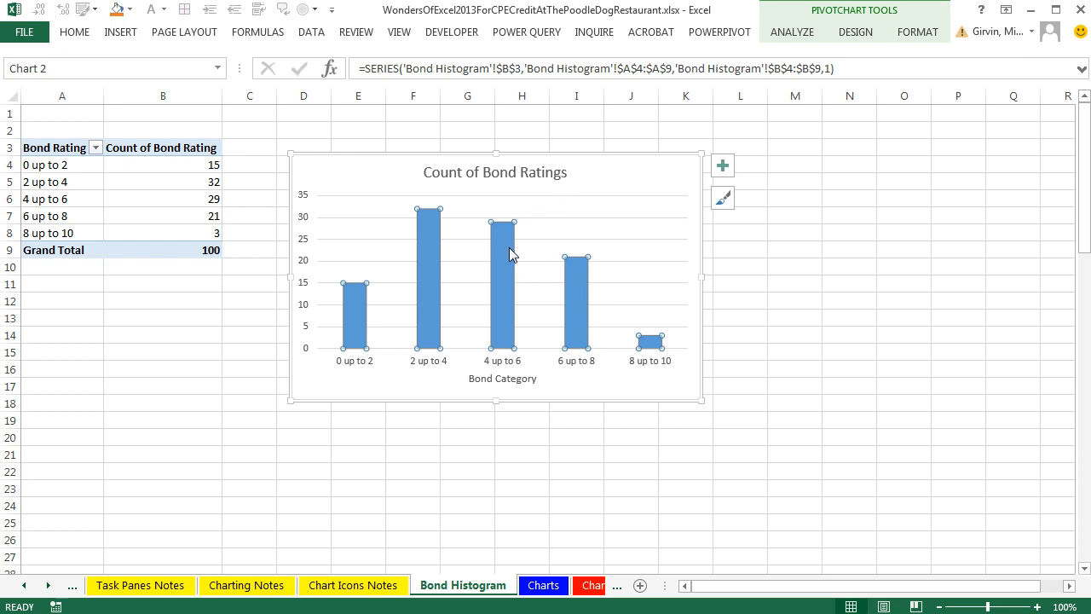
{"action": "left_click", "coordinate": [526, 176]}
{"action": "left_click", "coordinate": [621, 226]}
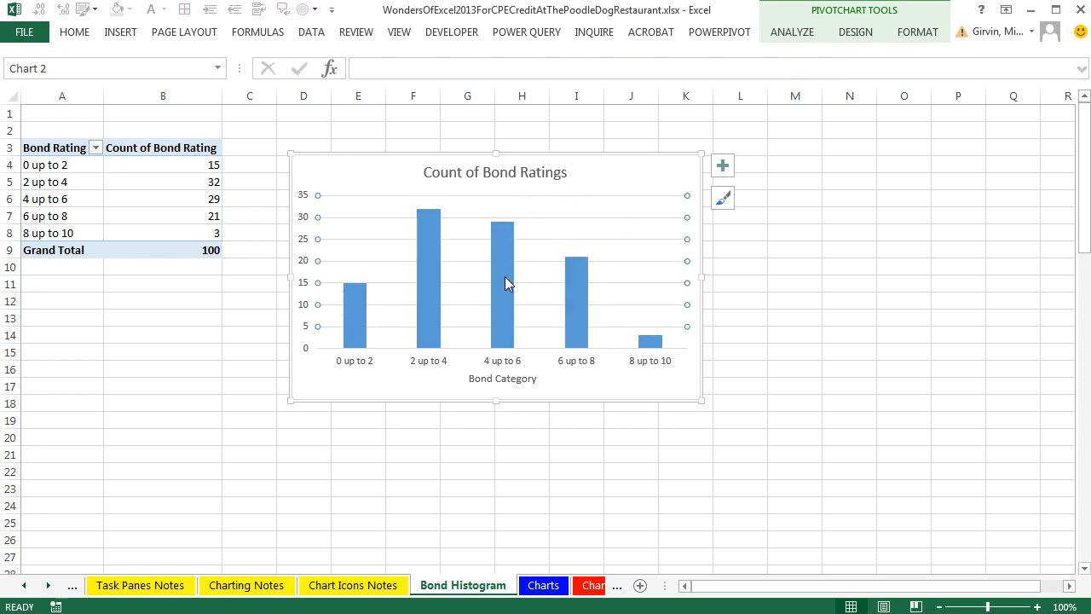
{"action": "left_click", "coordinate": [504, 277]}
{"action": "right_click", "coordinate": [502, 277]}
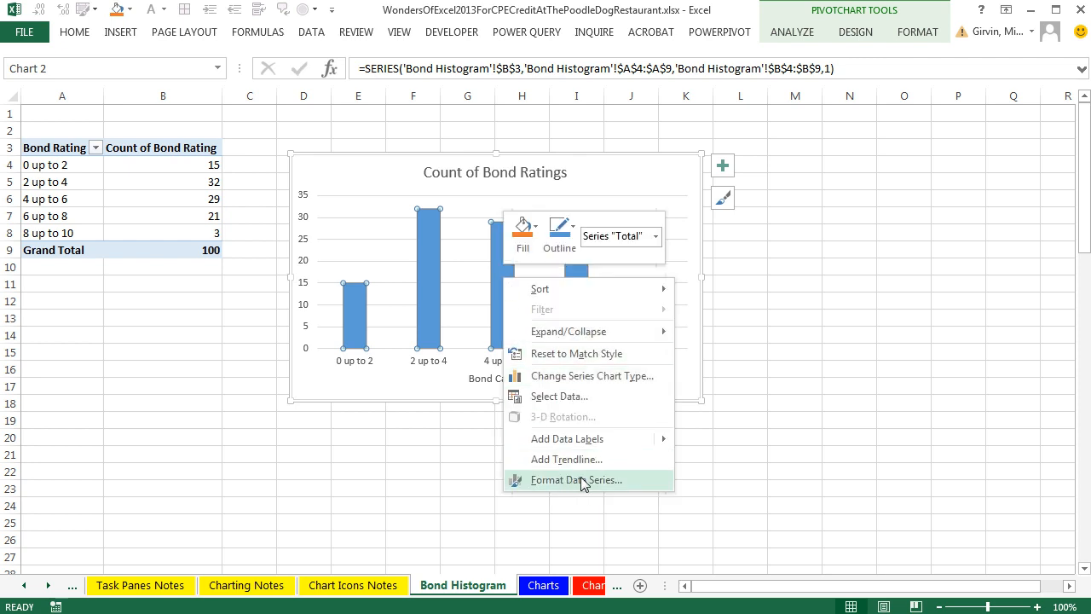
{"action": "key", "text": "Escape"}
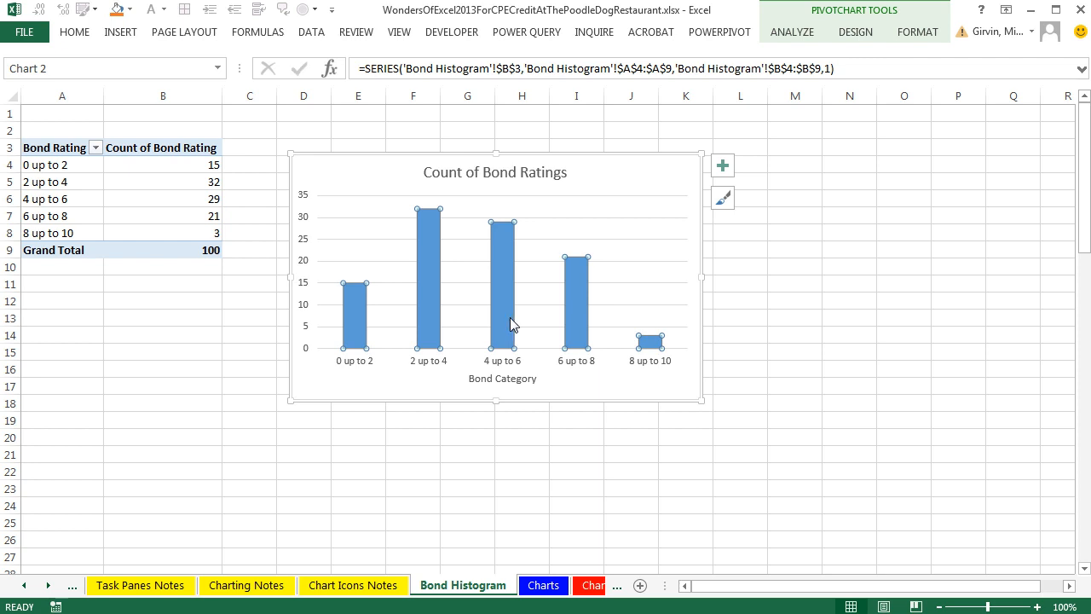
{"action": "key", "text": "ctrl+1"}
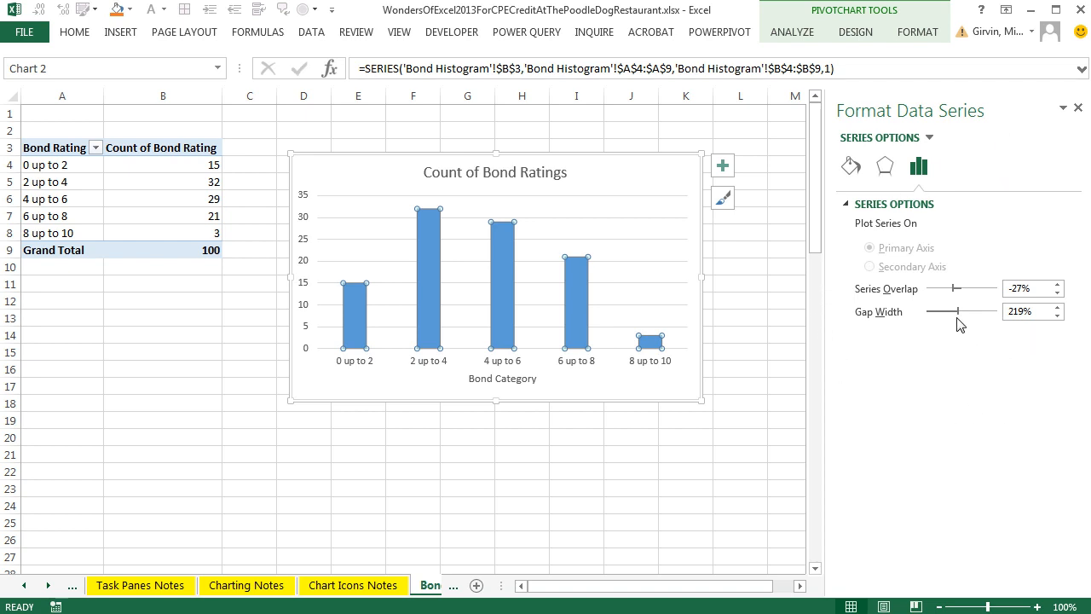
{"action": "left_click_drag", "start_coordinate": [958, 313], "coordinate": [917, 314]}
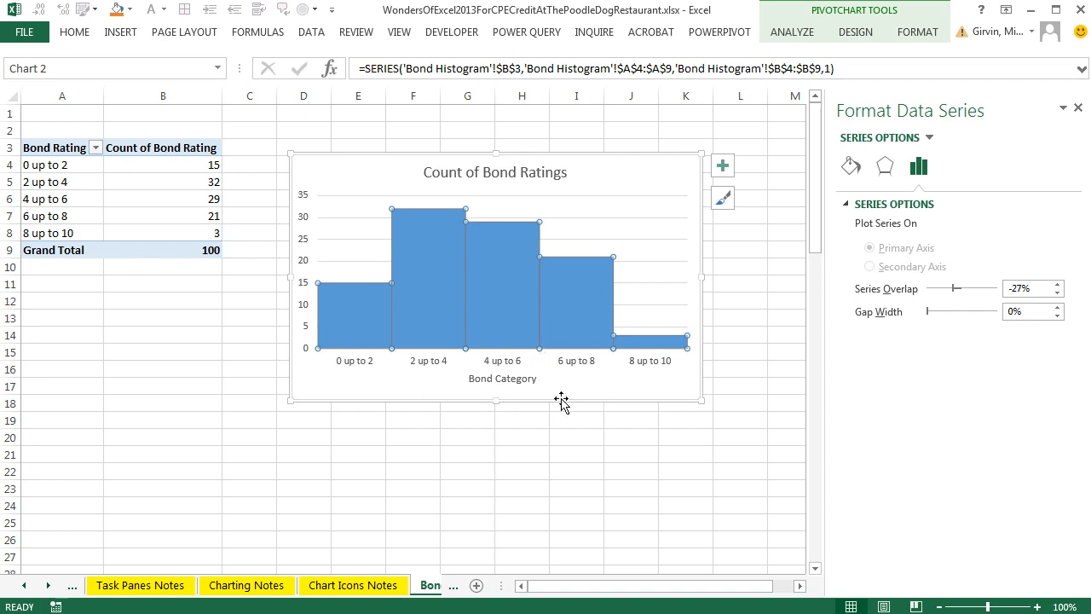
Vary the fill colors of the histogram columns by point
{"action": "left_click", "coordinate": [886, 171]}
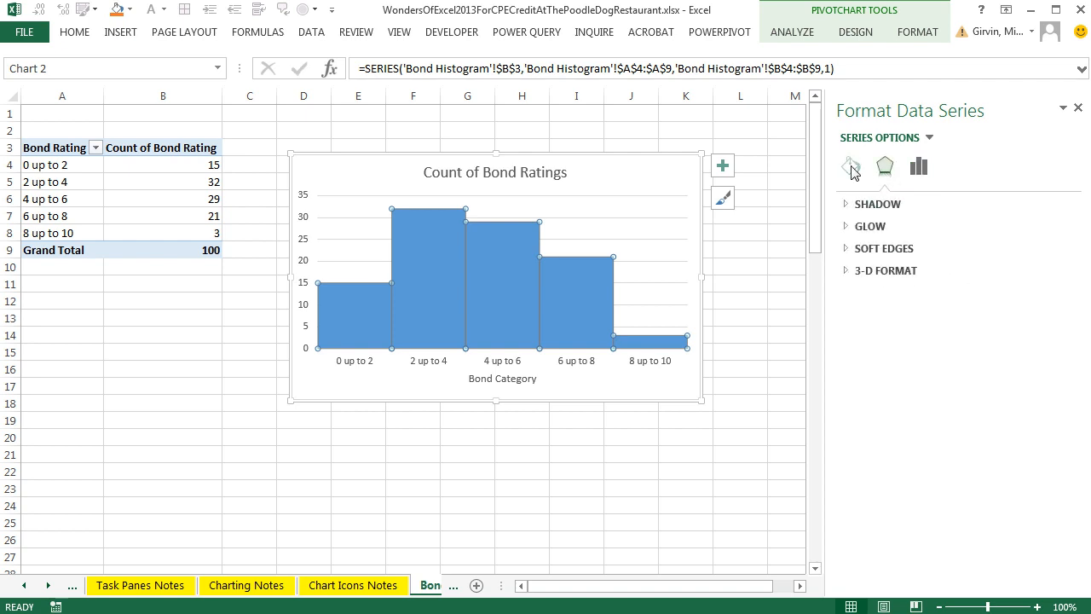
{"action": "left_click", "coordinate": [853, 169]}
{"action": "left_click", "coordinate": [918, 169]}
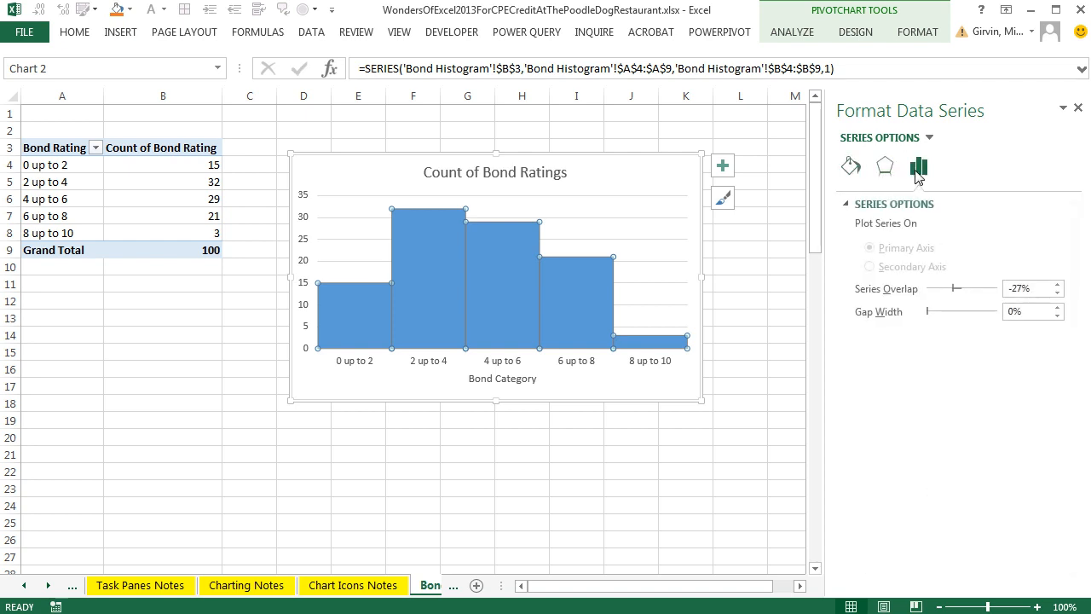
{"action": "left_click", "coordinate": [850, 170]}
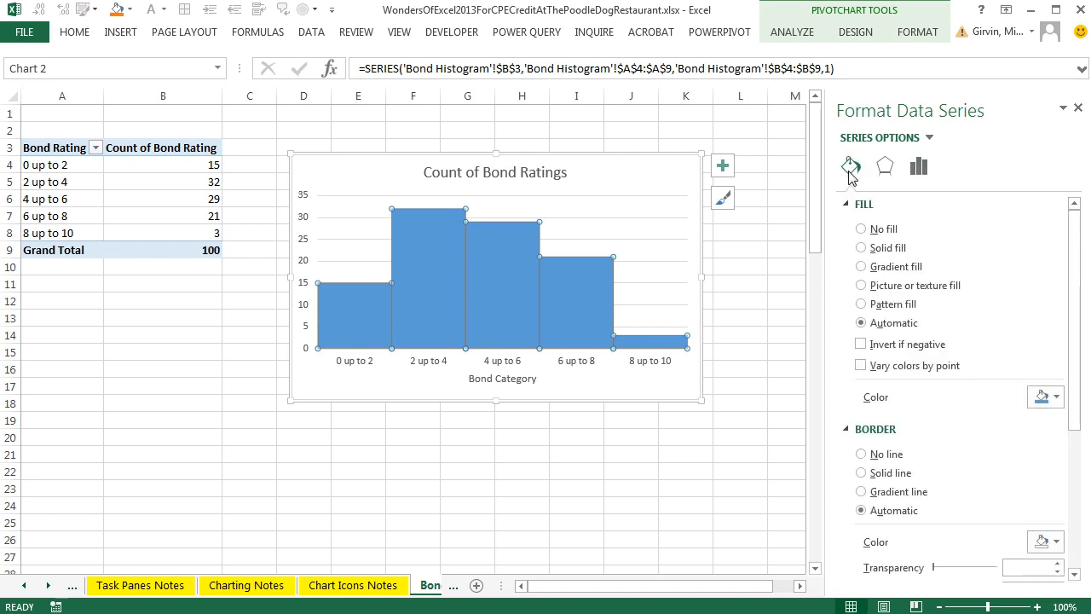
{"action": "left_click", "coordinate": [919, 168]}
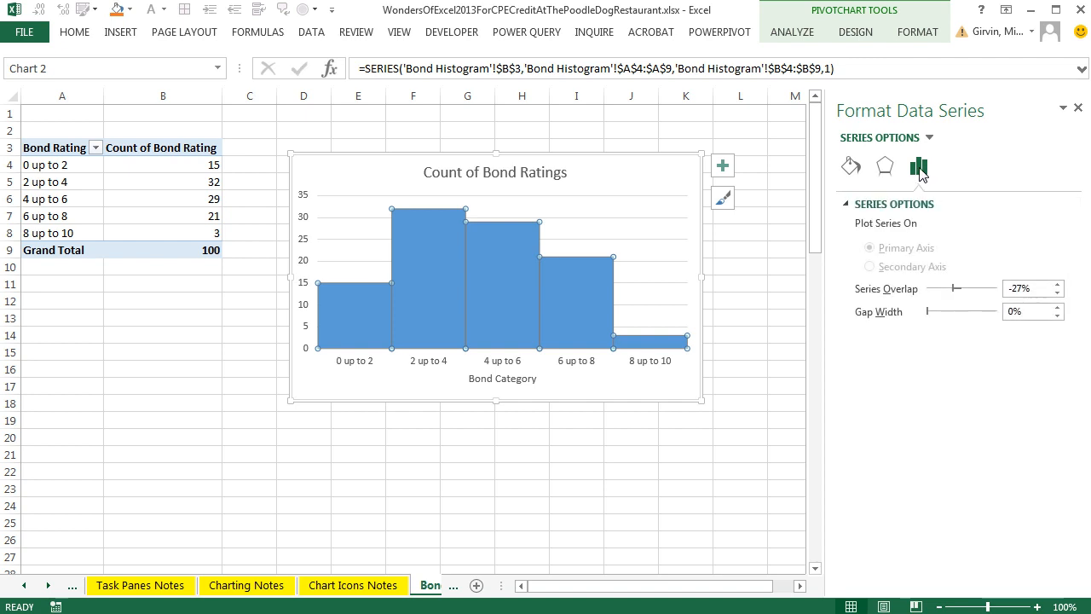
{"action": "left_click", "coordinate": [852, 168]}
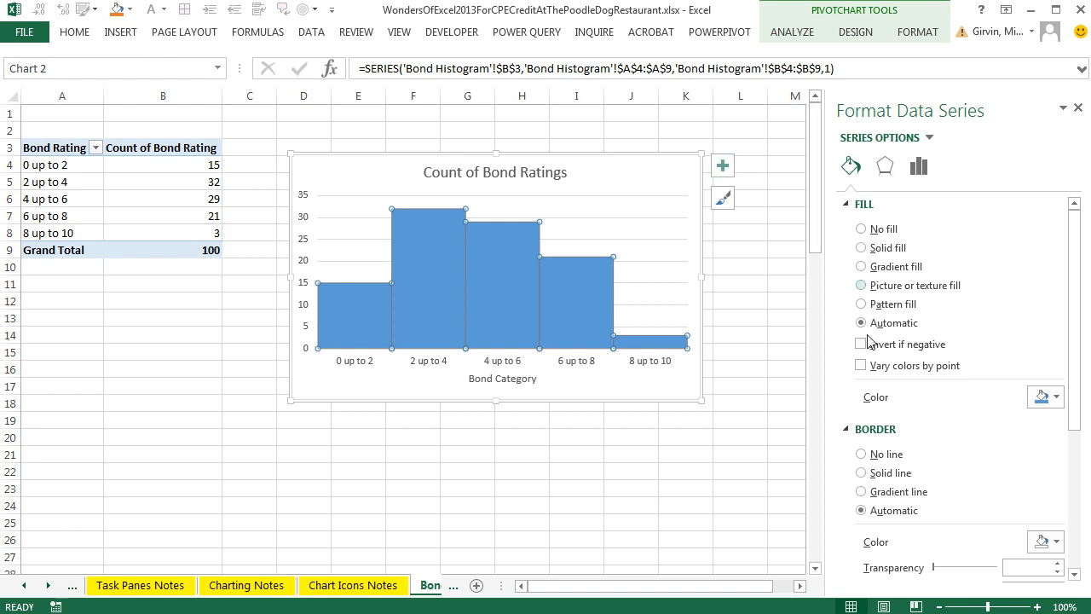
{"action": "left_click", "coordinate": [861, 366]}
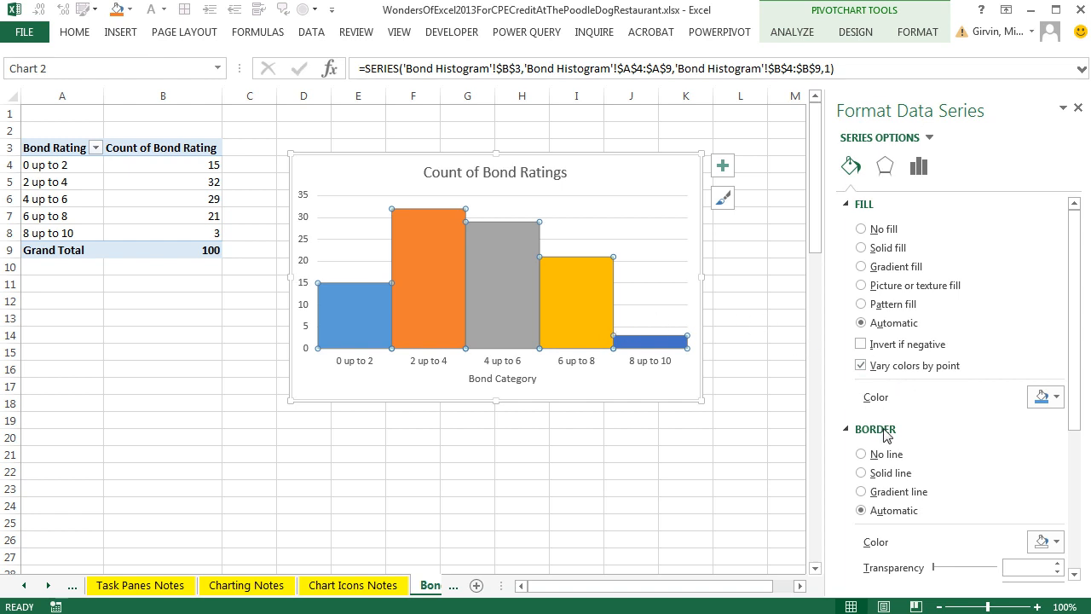
Give the histogram columns a solid black border line
{"action": "left_click", "coordinate": [867, 474]}
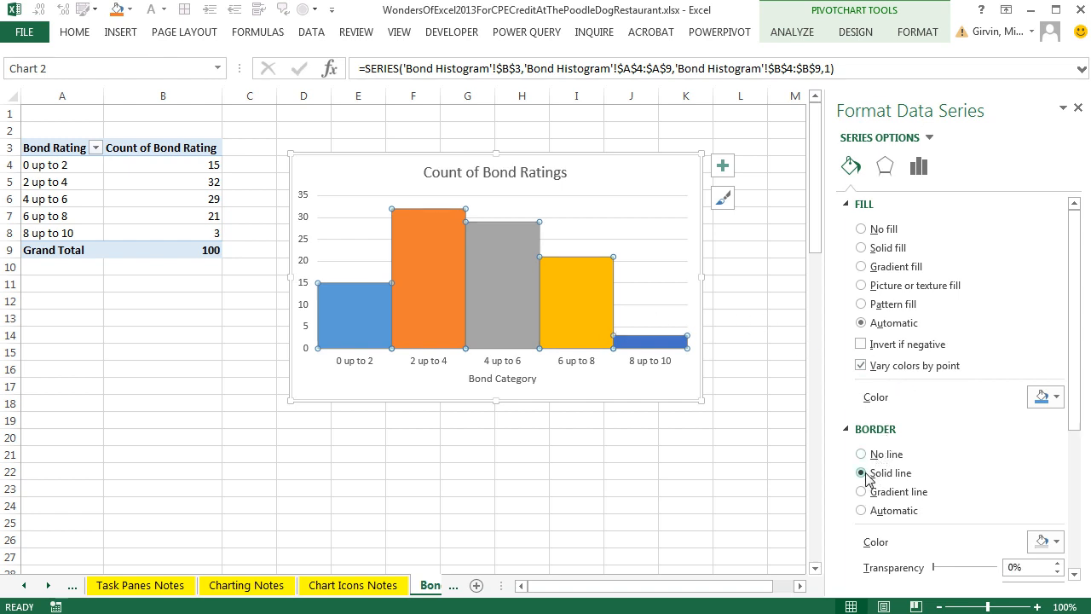
{"action": "left_click", "coordinate": [1057, 542]}
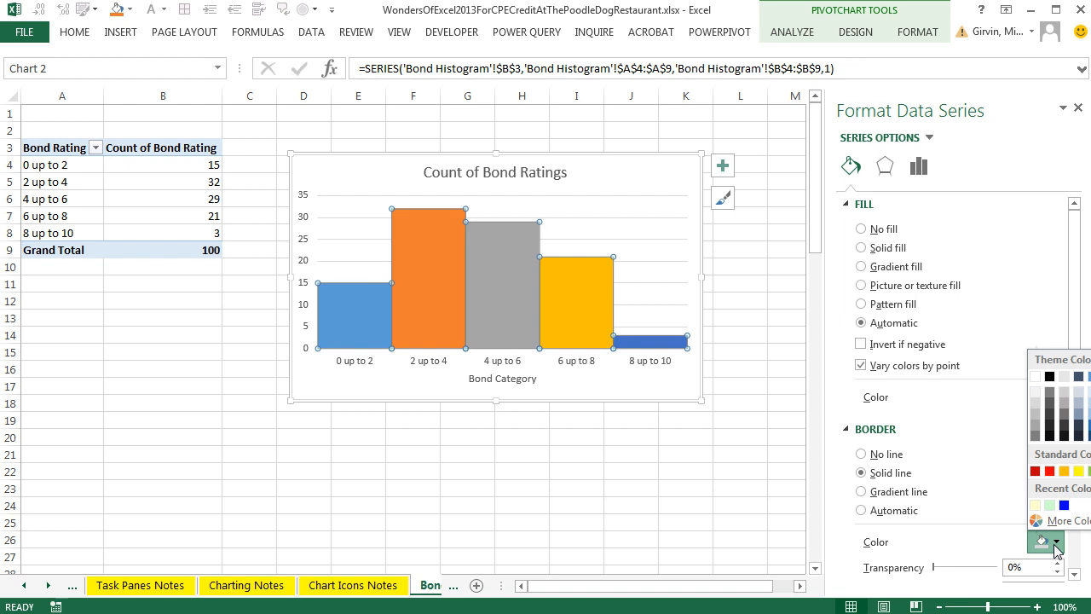
{"action": "left_click", "coordinate": [1052, 381]}
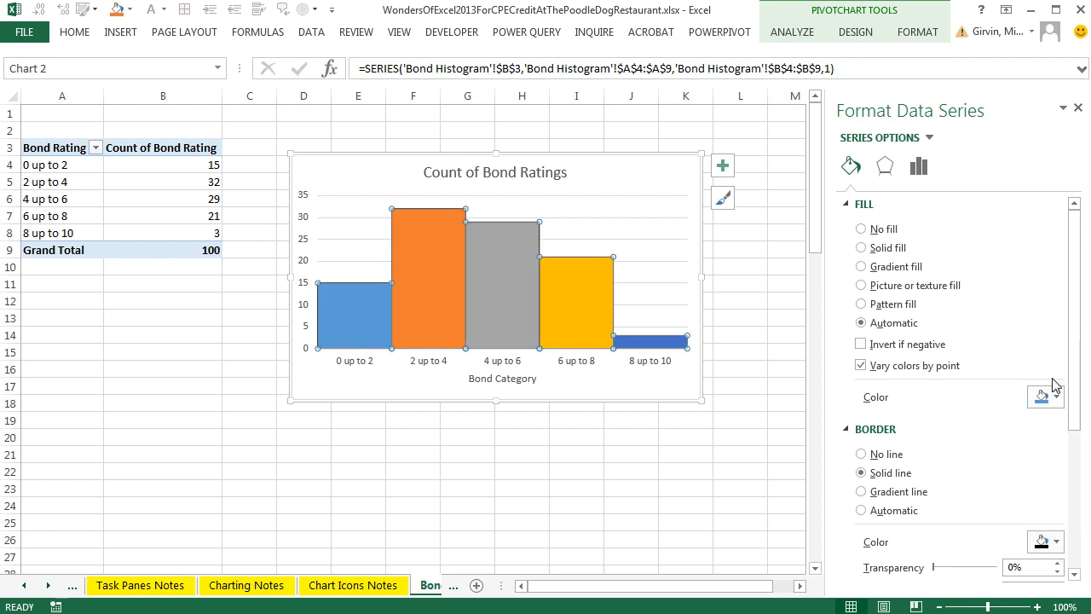
{"action": "left_click", "coordinate": [637, 471]}
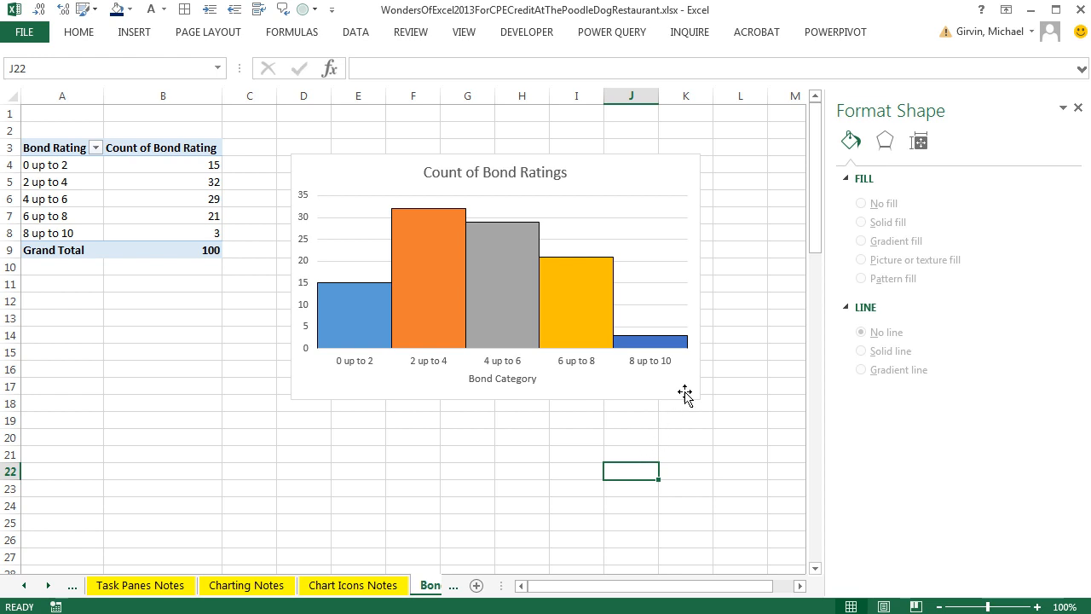
Add data labels to the histogram columns and delete the vertical axis
{"action": "left_click", "coordinate": [655, 177]}
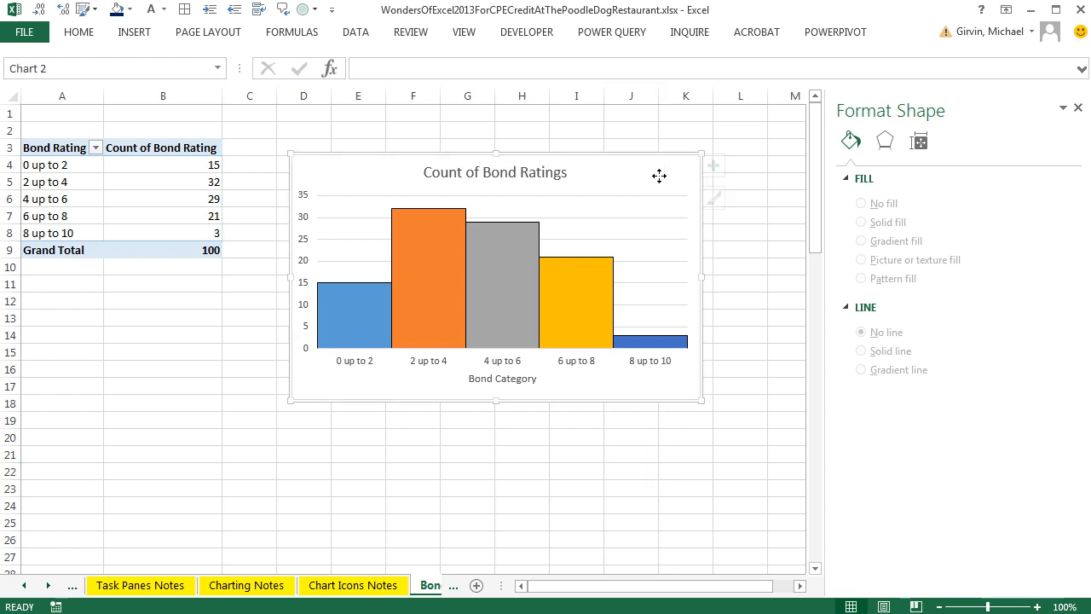
{"action": "left_click", "coordinate": [724, 168]}
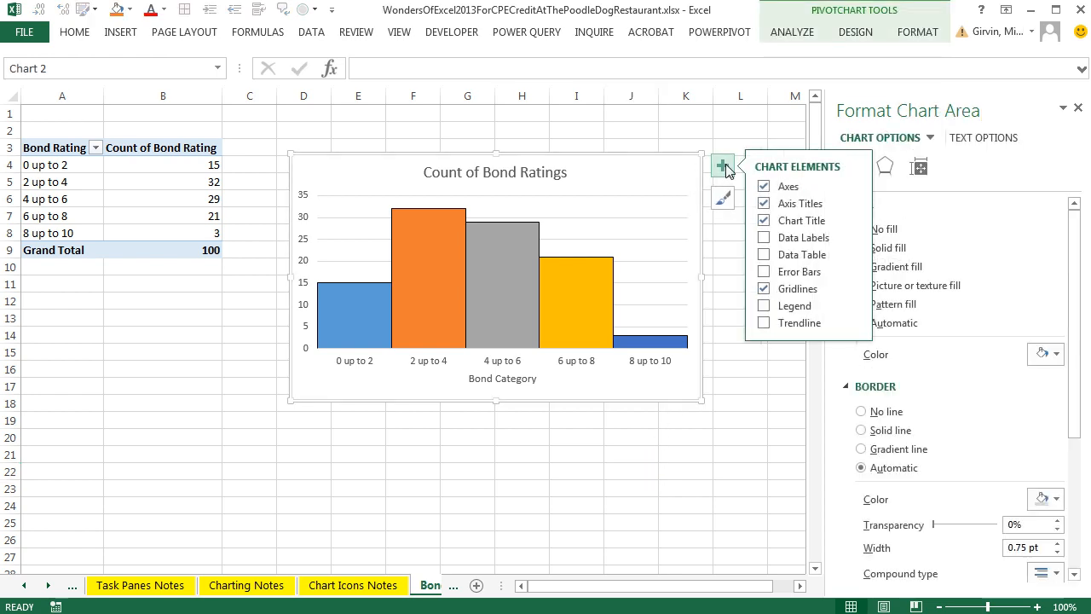
{"action": "left_click", "coordinate": [767, 241]}
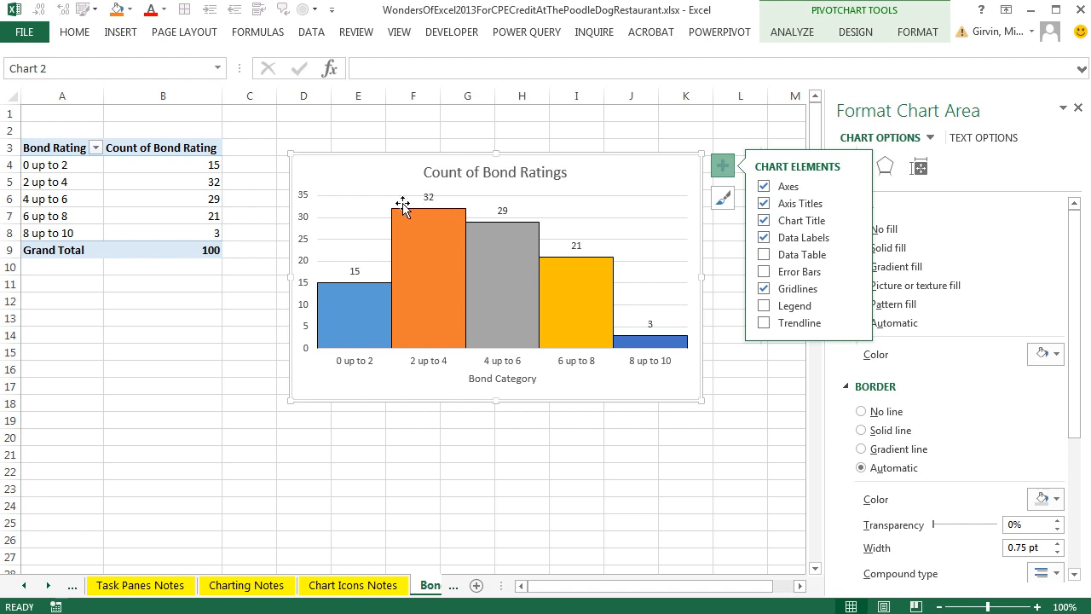
{"action": "left_click", "coordinate": [303, 225]}
{"action": "key", "text": "Delete"}
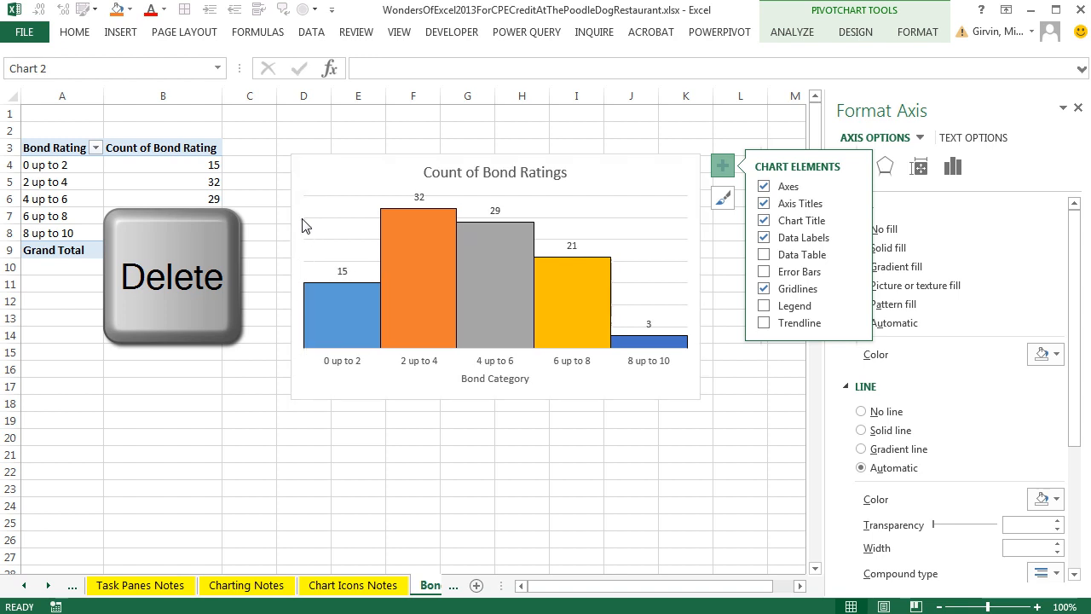
{"action": "left_click", "coordinate": [650, 471]}
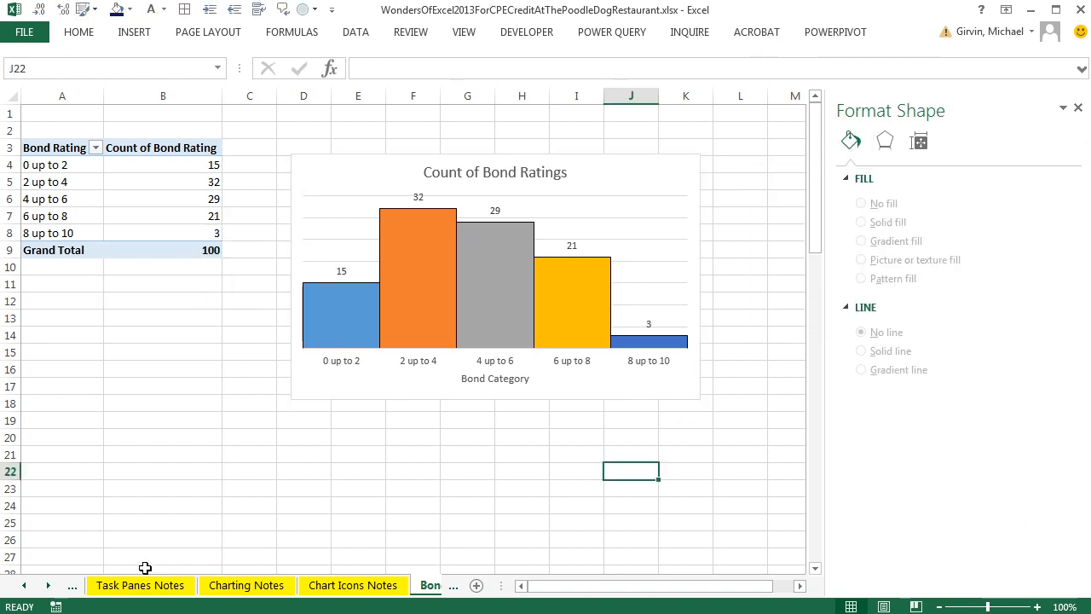
Switch to the Charts worksheet containing the firms' asset value, market value and bond rating data
{"action": "left_click", "coordinate": [46, 586]}
{"action": "left_click", "coordinate": [47, 586]}
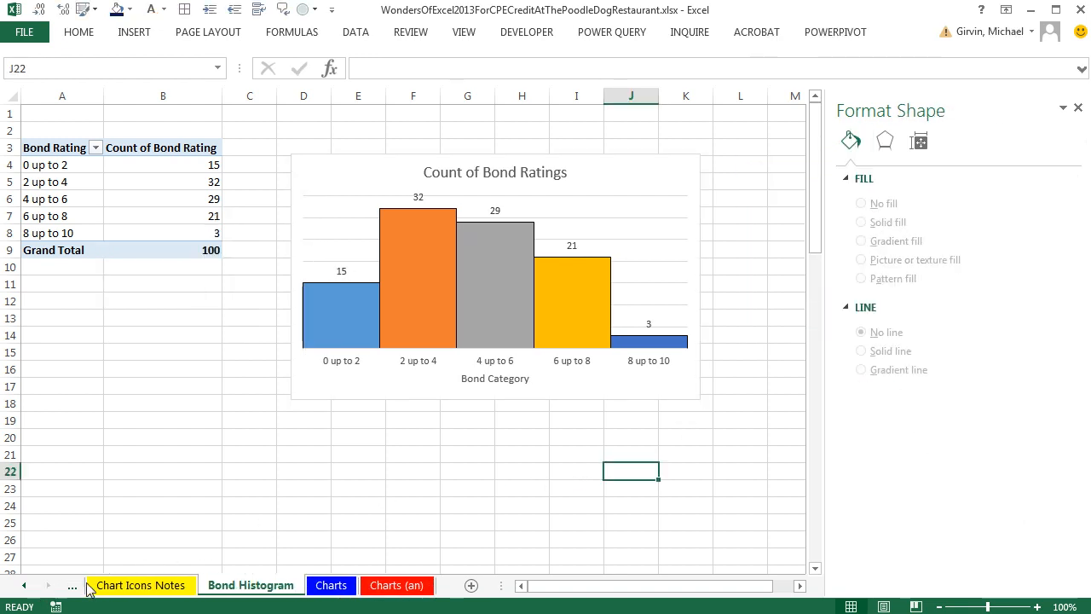
{"action": "left_click", "coordinate": [332, 586]}
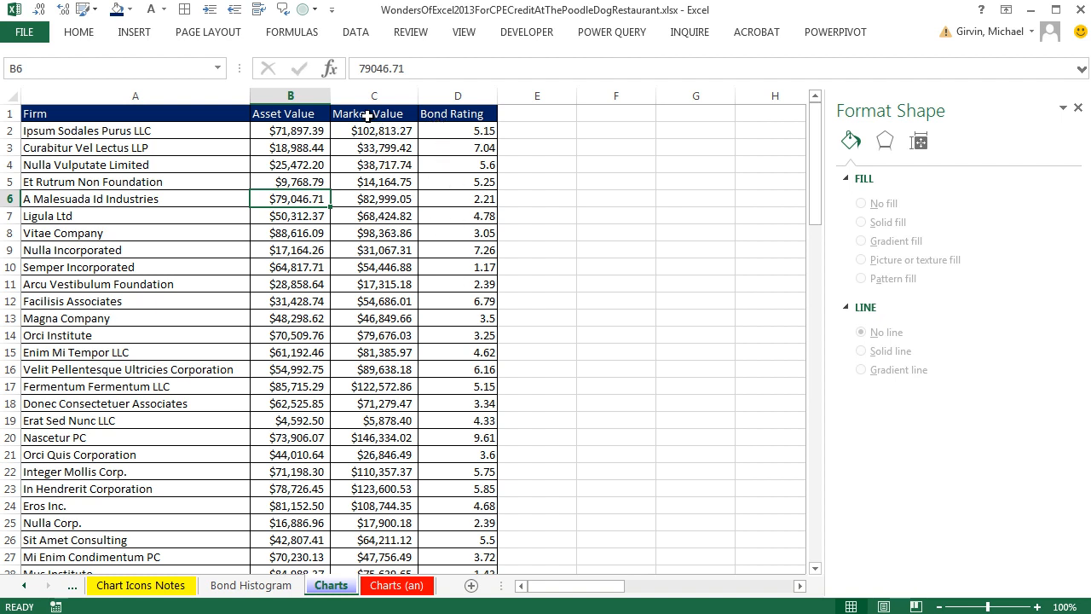
Insert a scatter chart of the Market Value and Bond Rating columns, headers included, and add axis titles
{"action": "left_click_drag", "start_coordinate": [359, 114], "coordinate": [441, 117]}
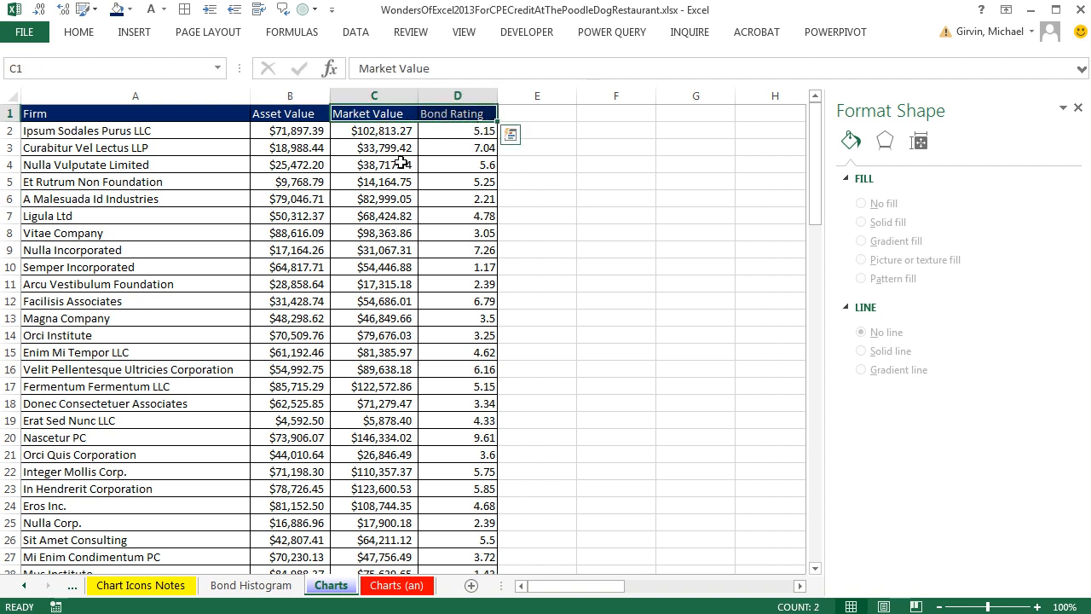
{"action": "key", "text": "ctrl+shift+Down"}
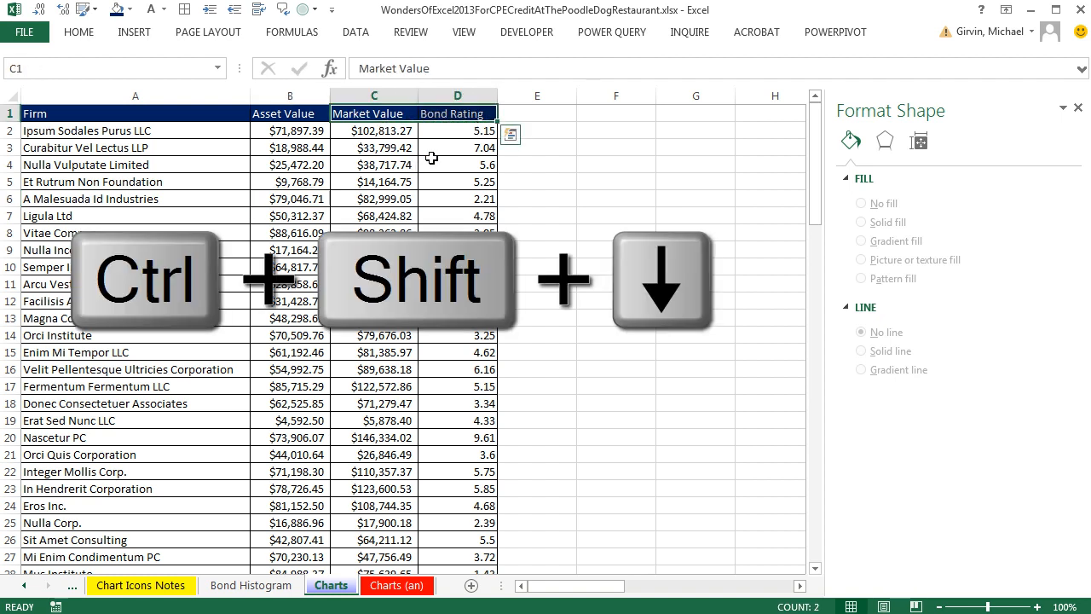
{"action": "left_click", "coordinate": [134, 33]}
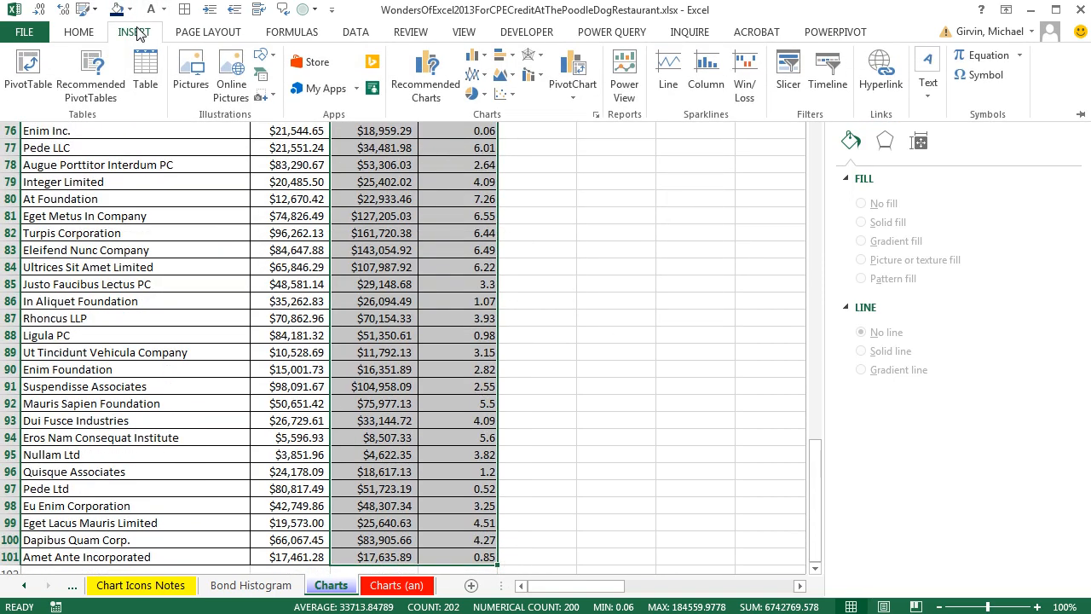
{"action": "left_click", "coordinate": [514, 96]}
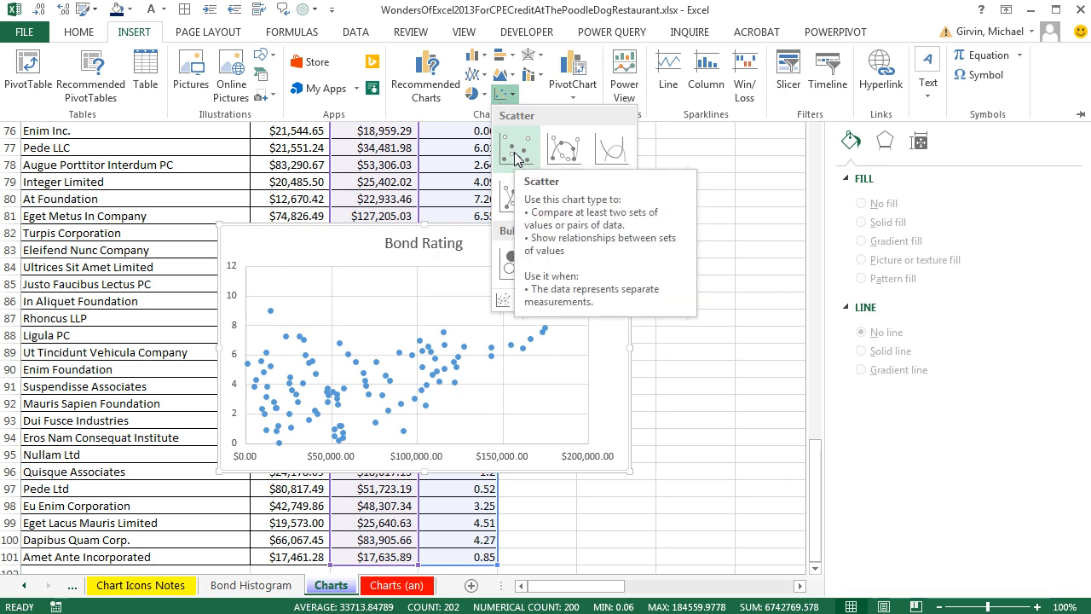
{"action": "left_click", "coordinate": [516, 150]}
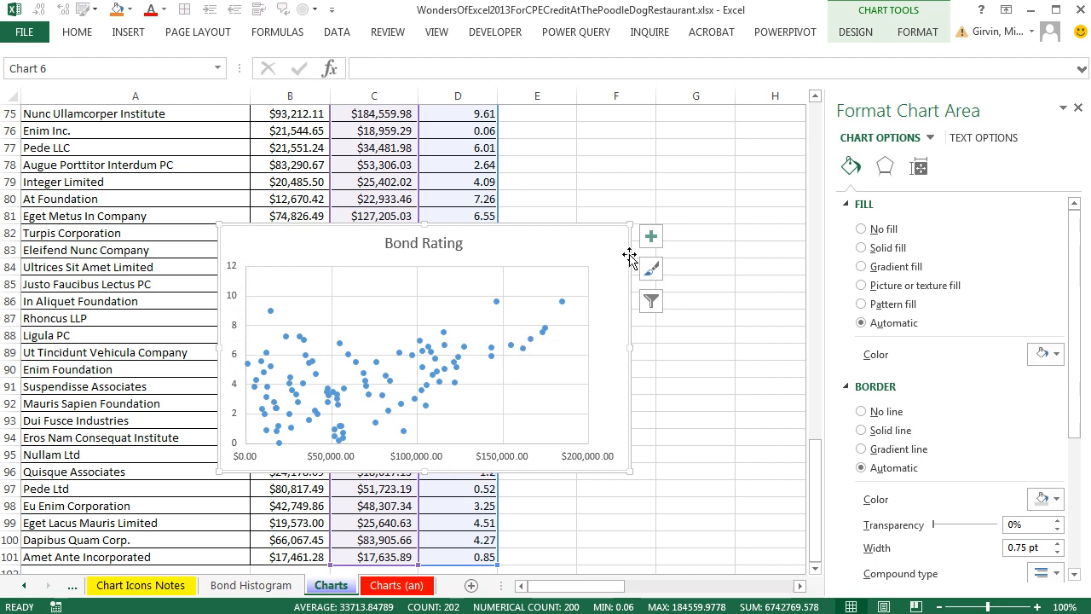
{"action": "left_click", "coordinate": [651, 236]}
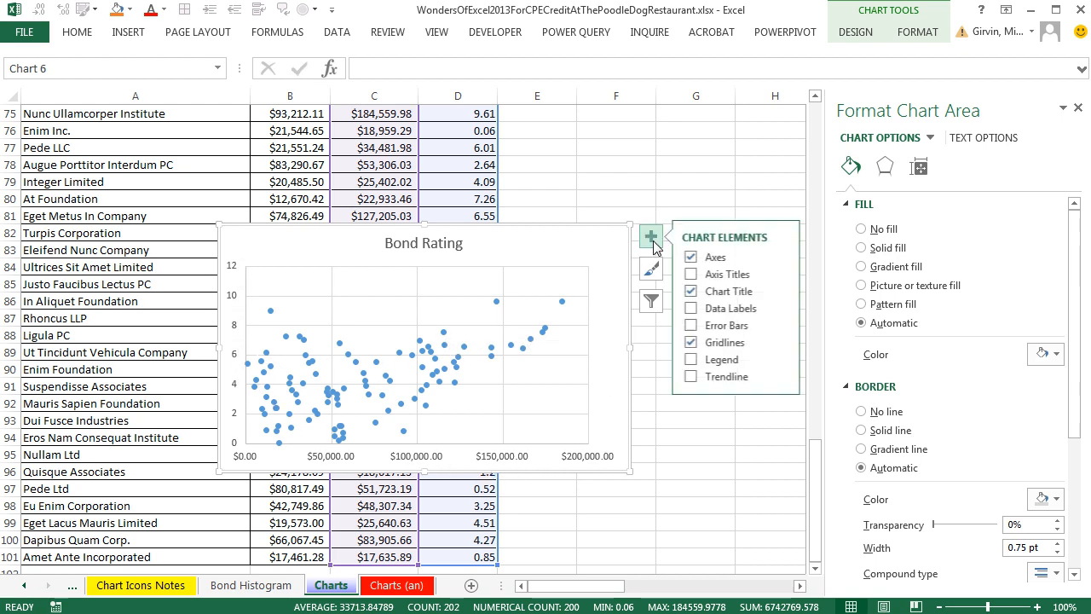
{"action": "left_click", "coordinate": [693, 275]}
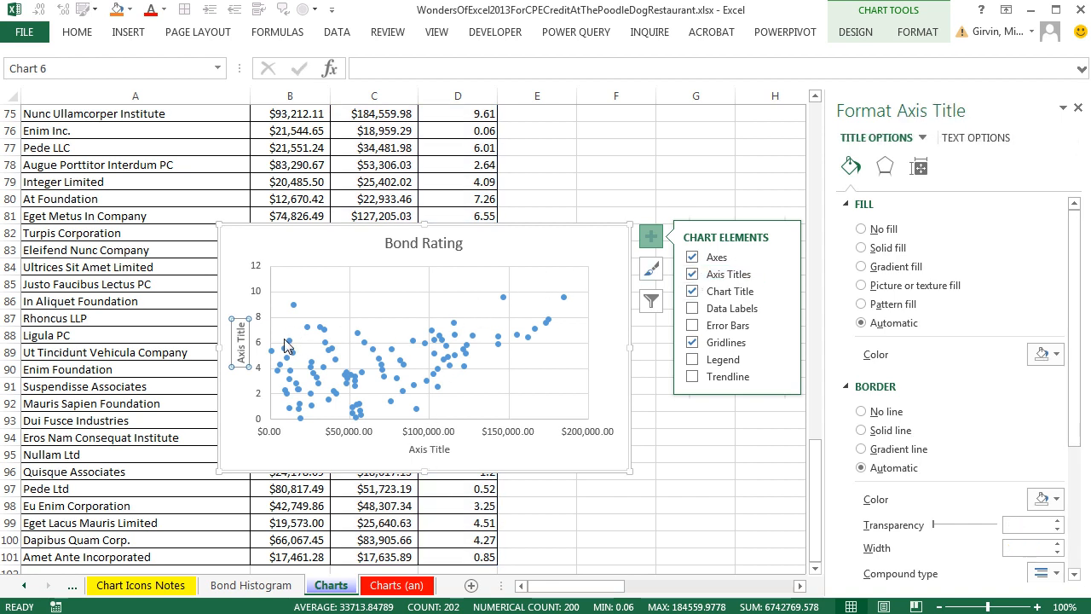
Move the scatter chart to the start of the worksheet, with its upper-left corner at about cell B4
{"action": "left_click", "coordinate": [546, 229]}
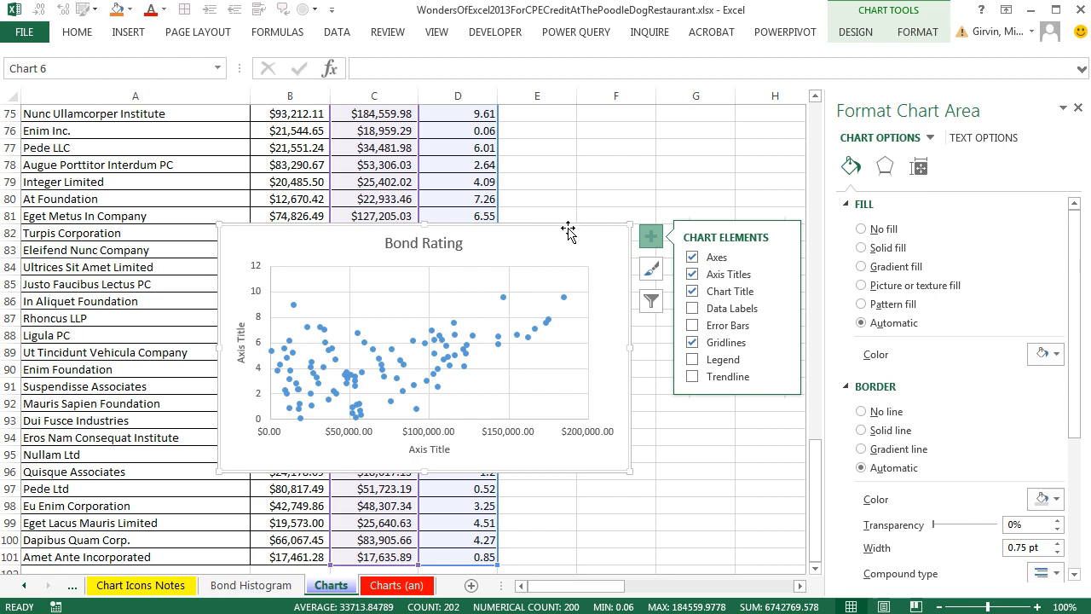
{"action": "key", "text": "ctrl+x"}
{"action": "key", "text": "ctrl+Home"}
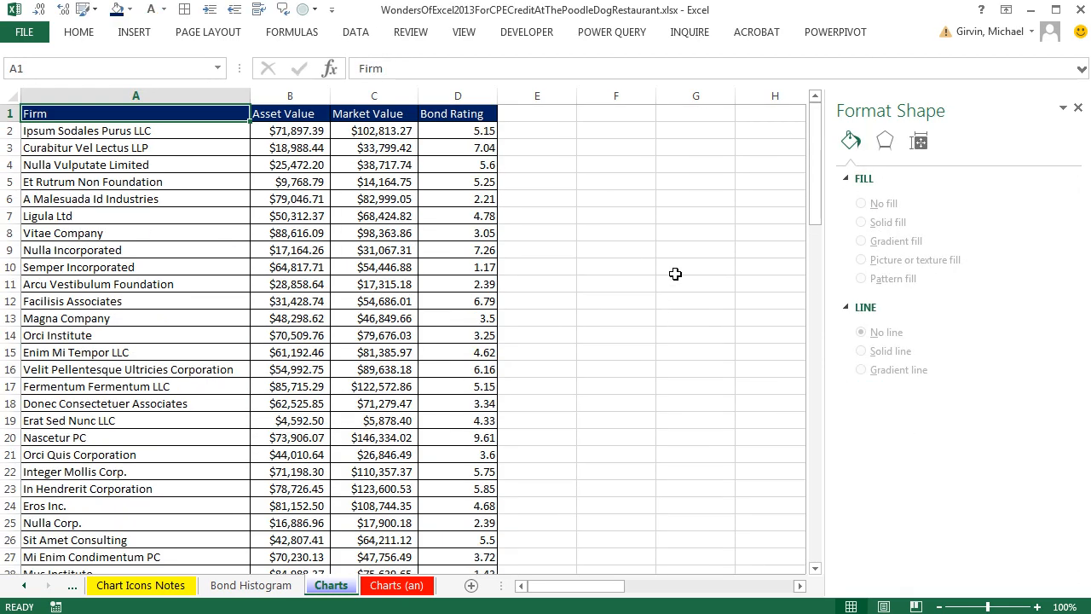
{"action": "left_click", "coordinate": [590, 112]}
{"action": "key", "text": "ctrl+v"}
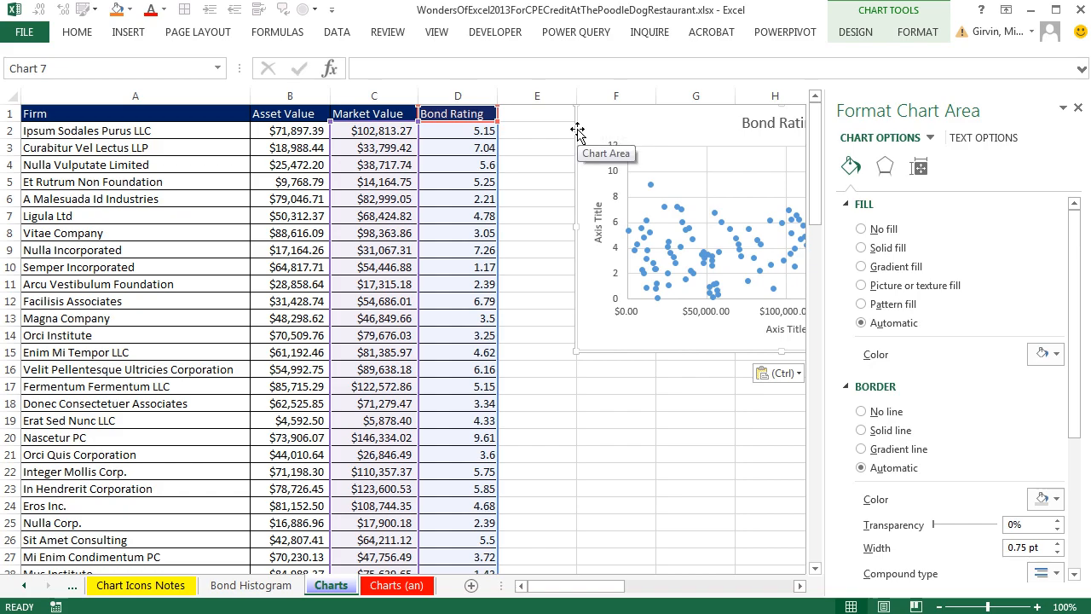
{"action": "left_click_drag", "start_coordinate": [578, 130], "coordinate": [260, 195]}
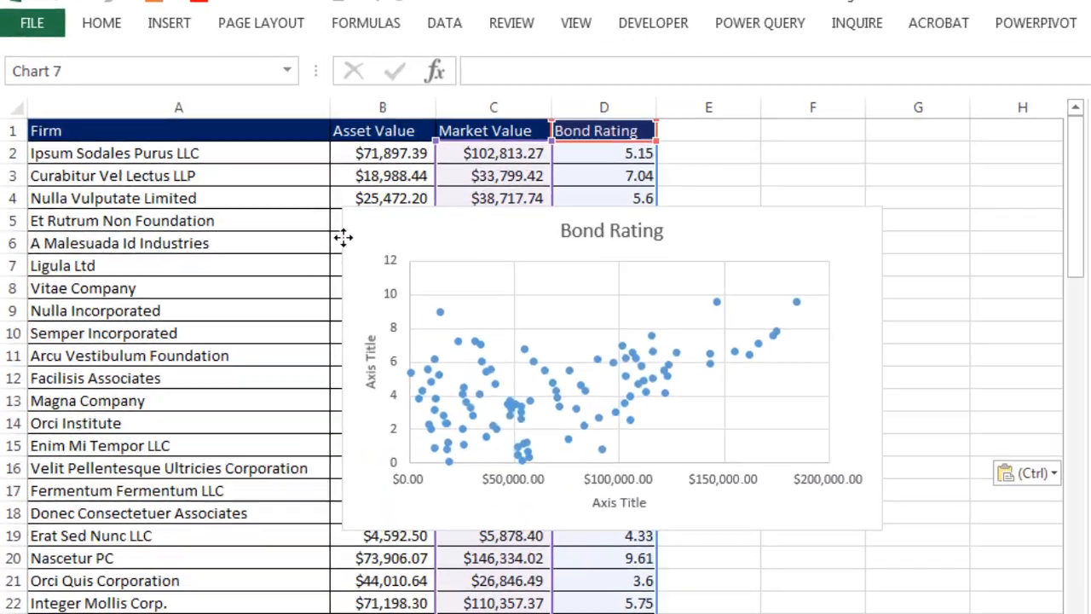
{"action": "left_click_drag", "start_coordinate": [342, 237], "coordinate": [342, 237]}
Link the vertical axis title to the Bond Rating header in cell D1 with =Charts!$D$1
{"action": "left_click", "coordinate": [371, 368]}
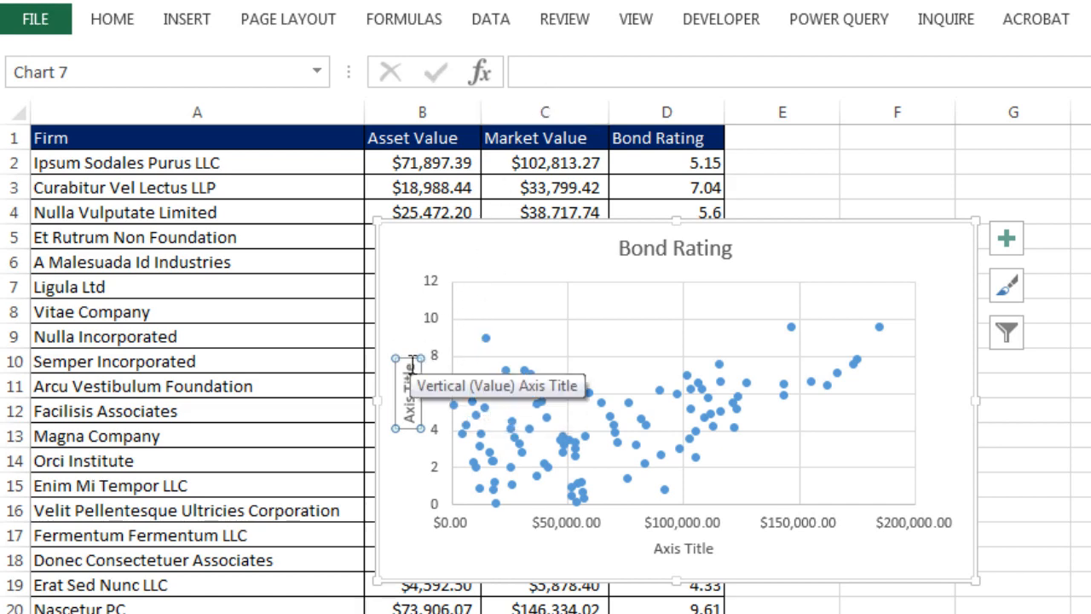
{"action": "type", "text": "="}
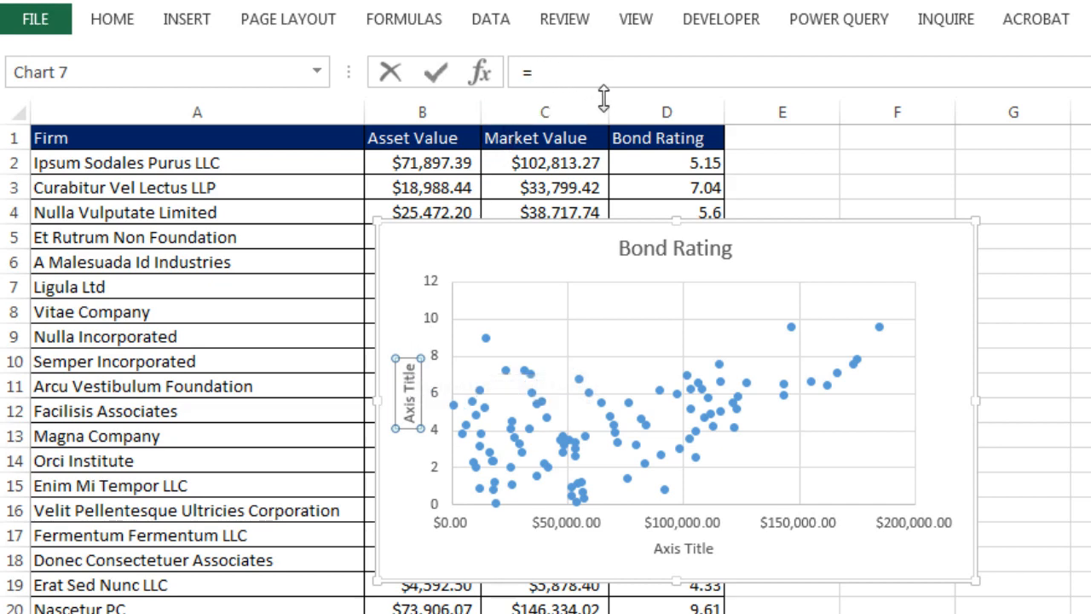
{"action": "left_click", "coordinate": [653, 145]}
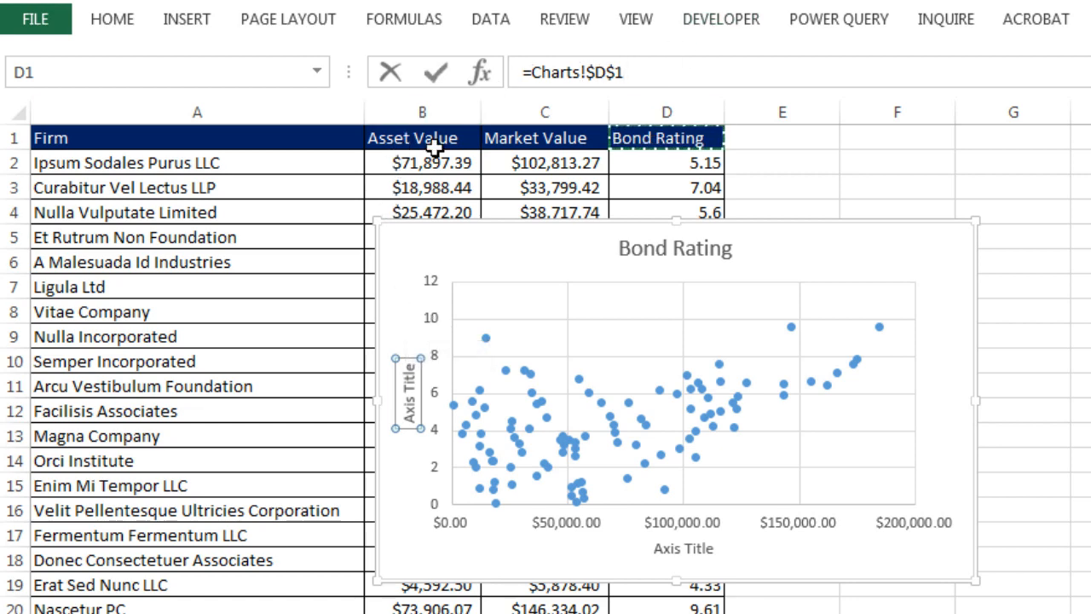
{"action": "key", "text": "Return"}
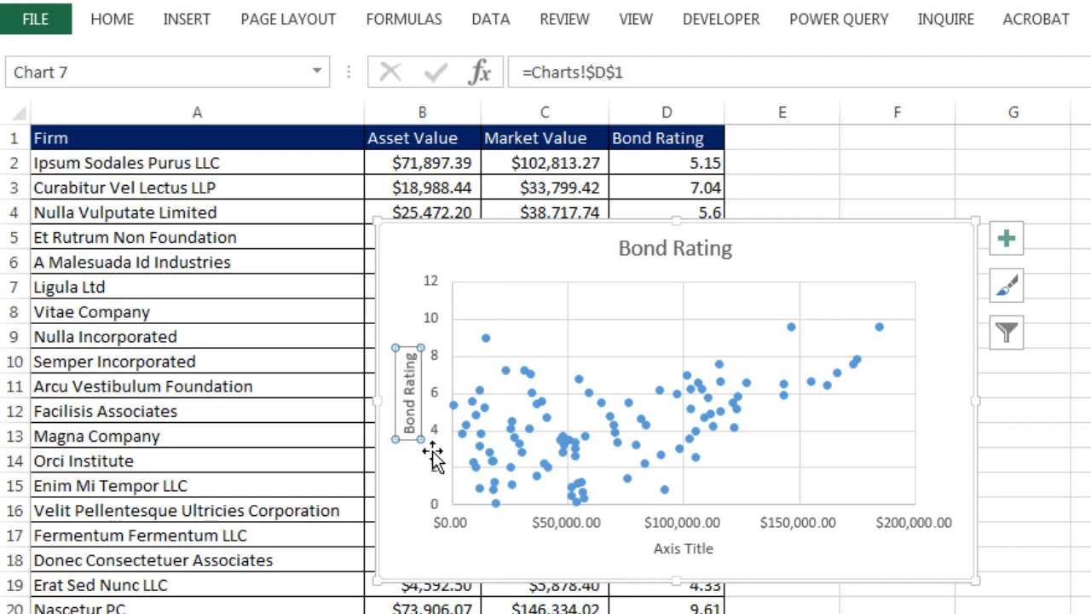
Link the horizontal axis title to the Market Value header in cell C1 with =Charts!$C$1
{"action": "left_click", "coordinate": [693, 555]}
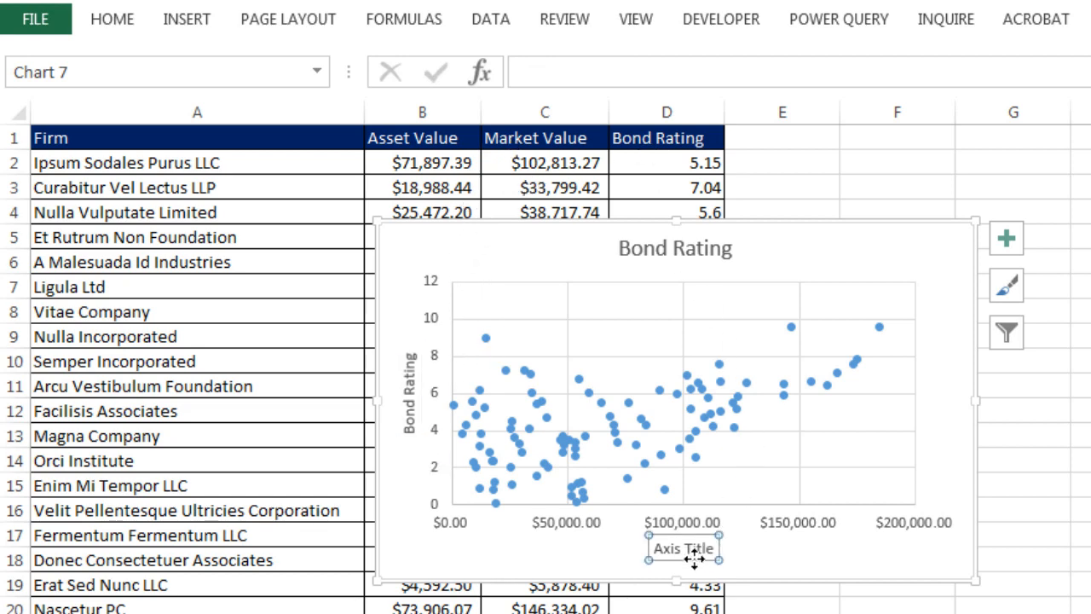
{"action": "type", "text": "="}
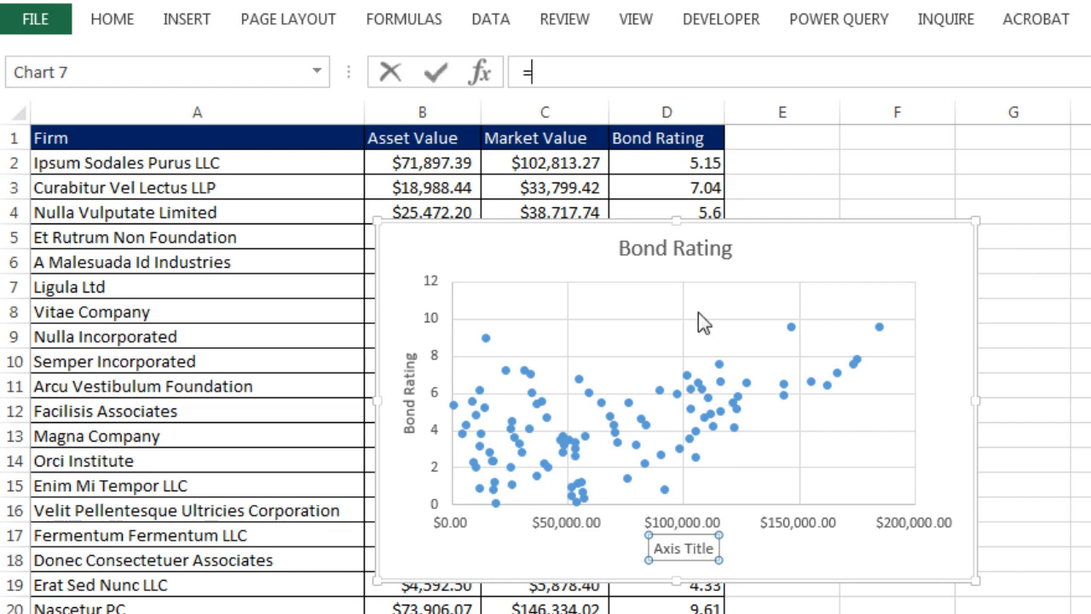
{"action": "left_click", "coordinate": [577, 138]}
{"action": "key", "text": "Return"}
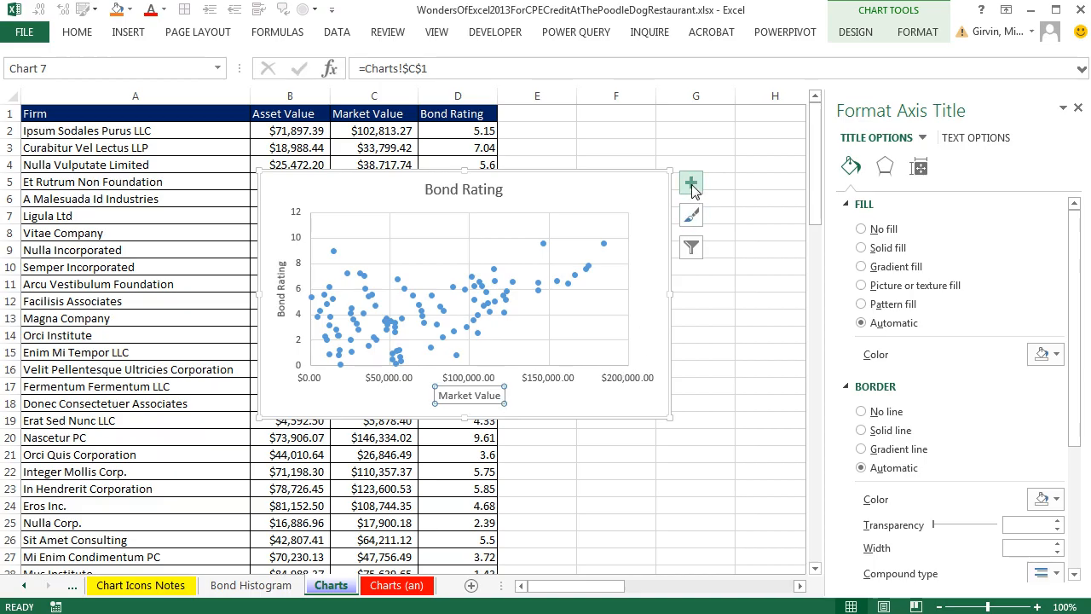
Add a linear trendline to the scatter chart and display its equation and R-squared value on the chart
{"action": "left_click", "coordinate": [1006, 239]}
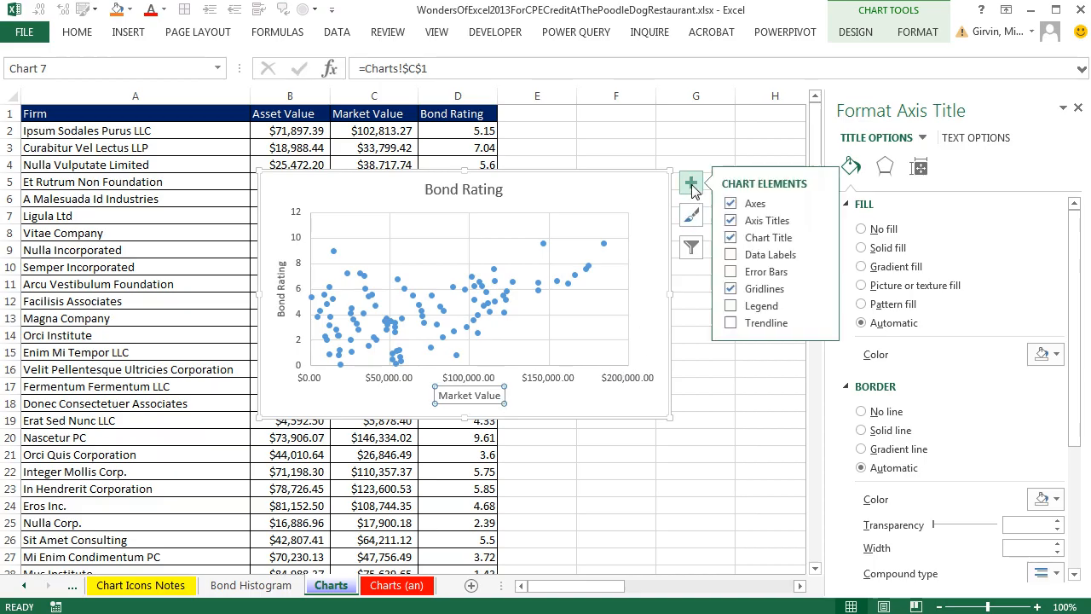
{"action": "left_click", "coordinate": [732, 324]}
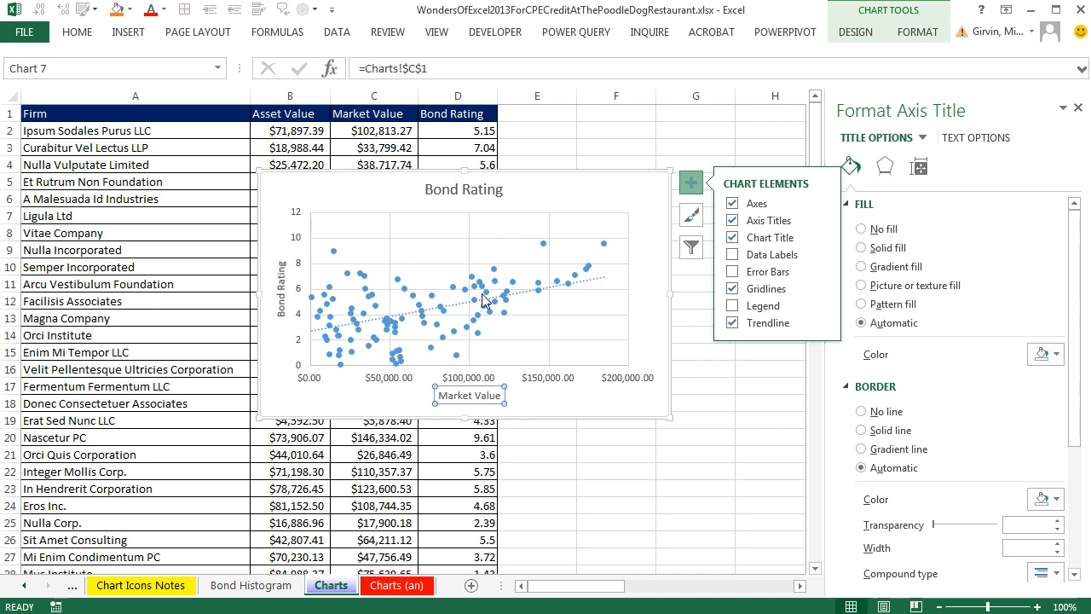
{"action": "left_click", "coordinate": [590, 281]}
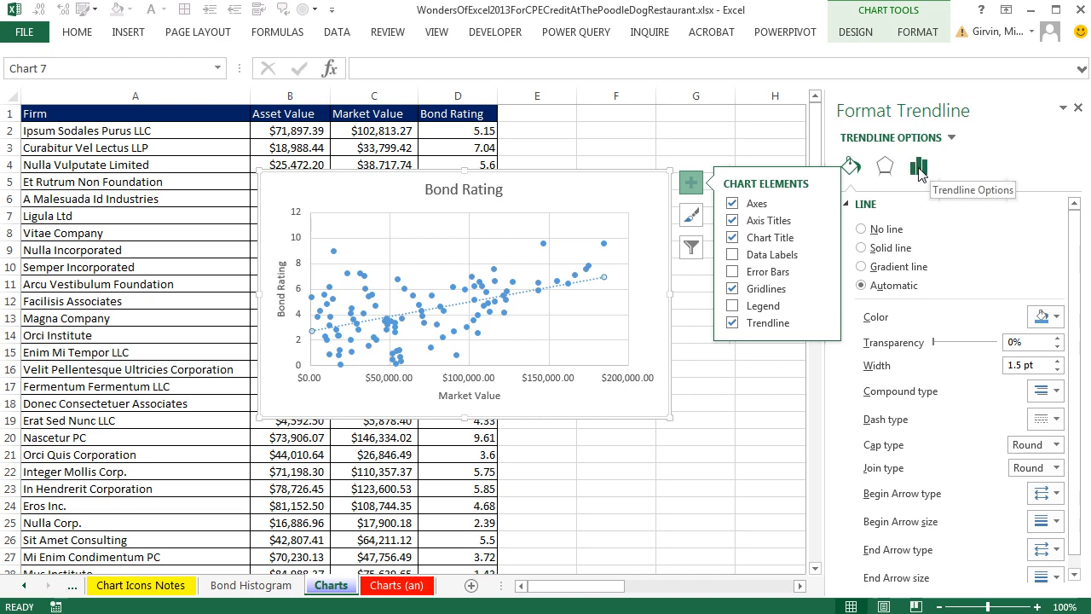
{"action": "left_click", "coordinate": [919, 169]}
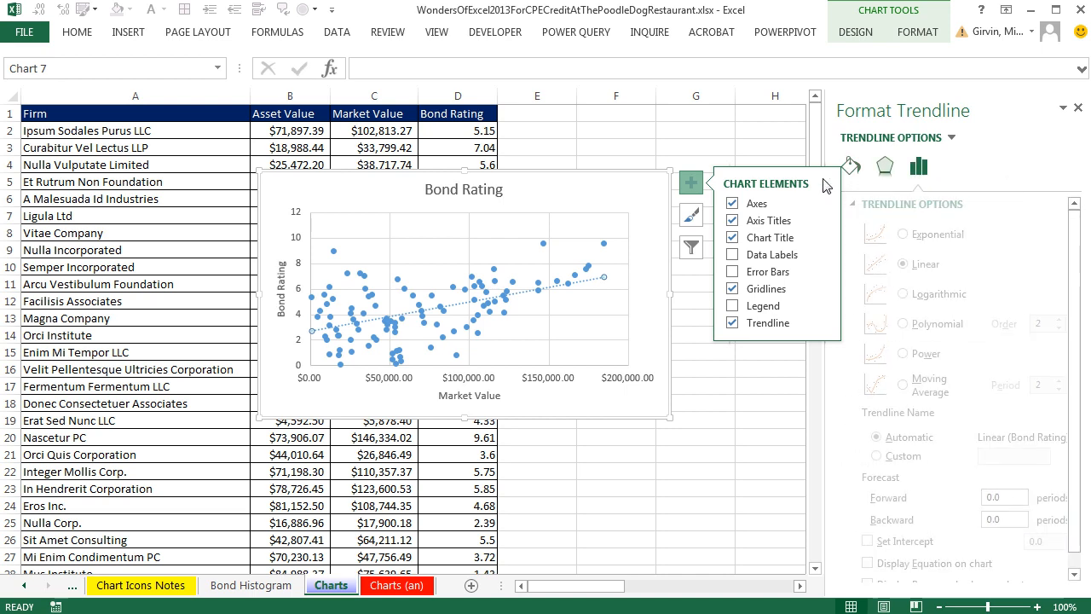
{"action": "left_click", "coordinate": [692, 182]}
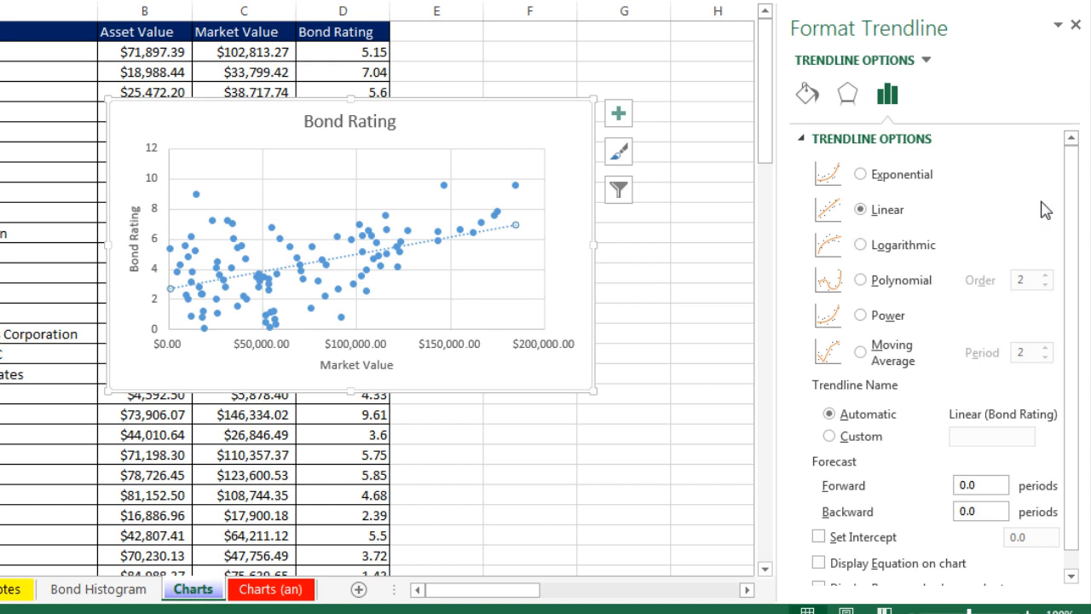
{"action": "scroll", "coordinate": [1070, 222], "scroll_direction": "down", "scroll_amount": 1}
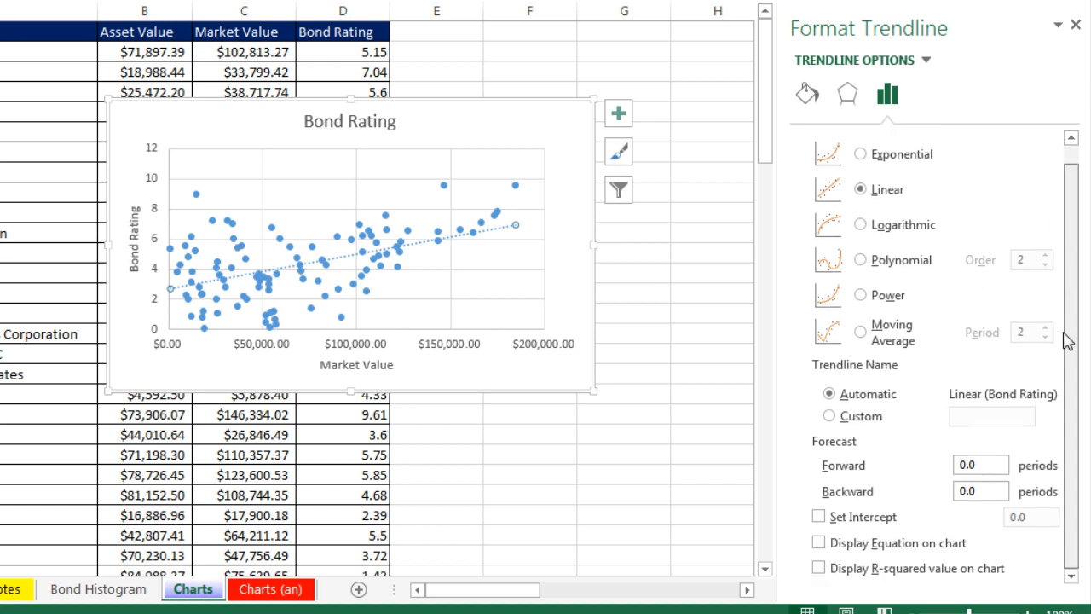
{"action": "left_click", "coordinate": [818, 543]}
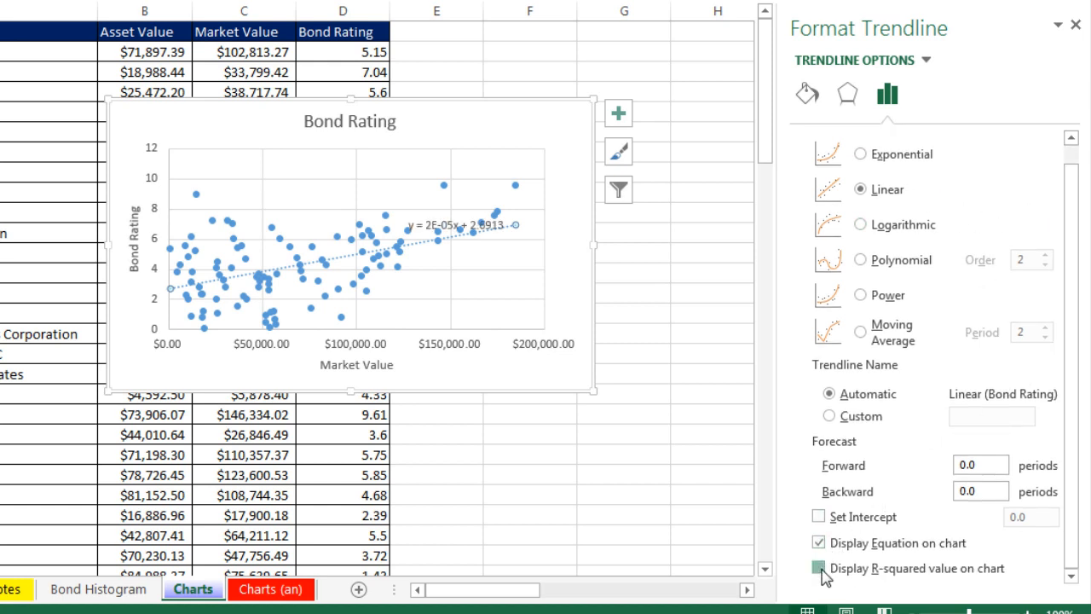
{"action": "left_click", "coordinate": [818, 569]}
Move the trendline equation and R-squared label above the plot area, beside the chart title
{"action": "left_click", "coordinate": [438, 214]}
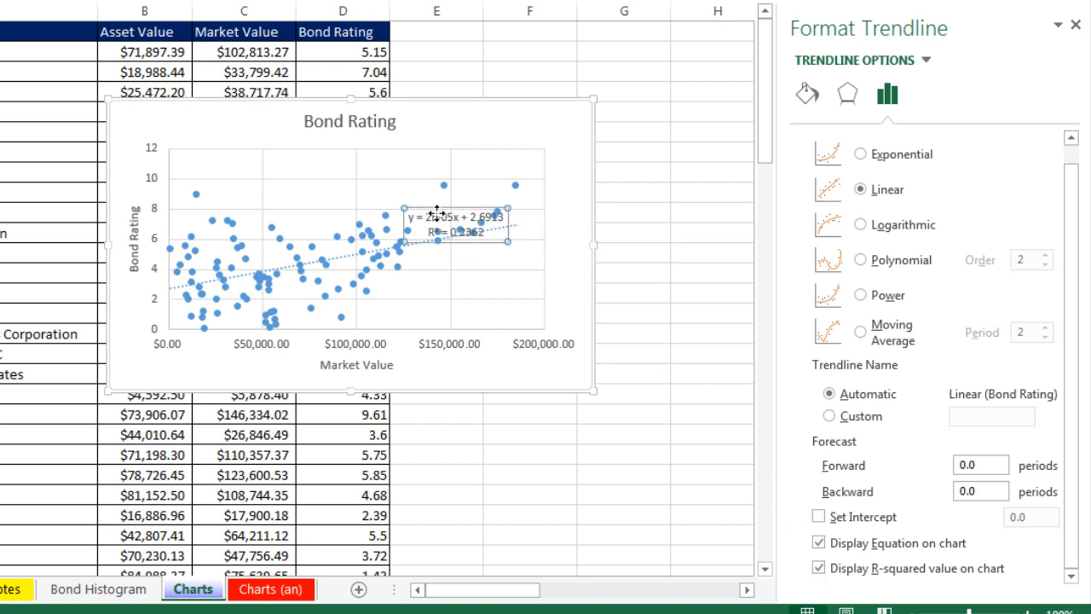
{"action": "left_click_drag", "start_coordinate": [437, 214], "coordinate": [441, 114]}
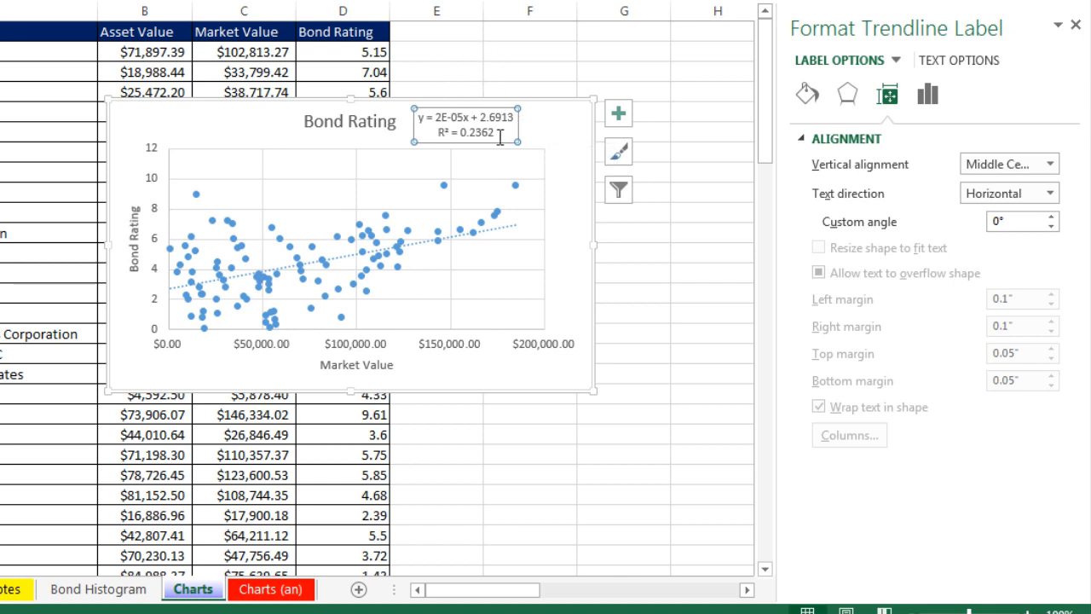
{"action": "left_click", "coordinate": [568, 201]}
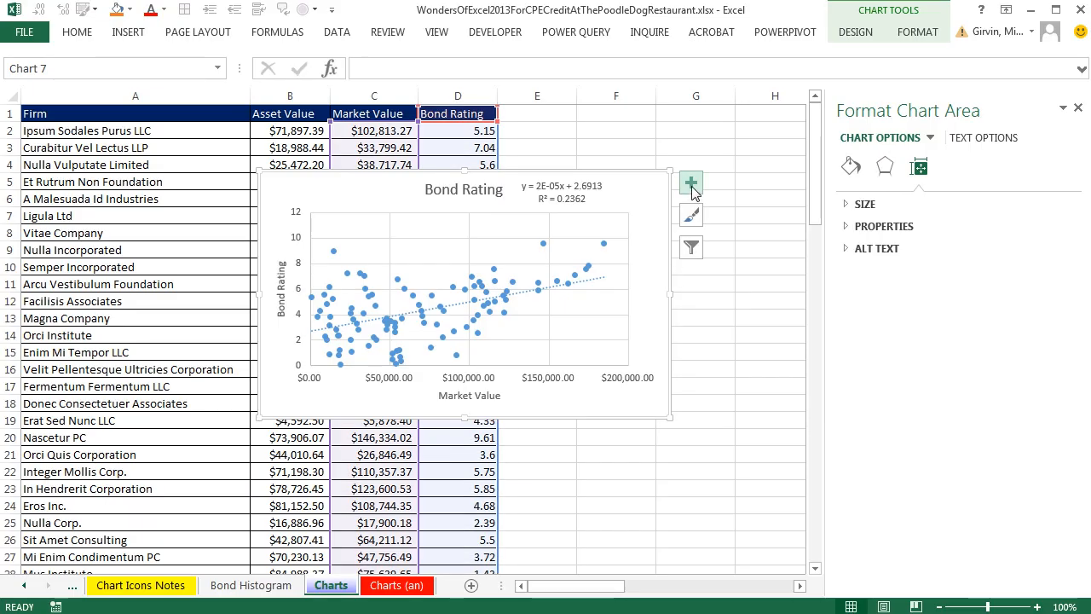
{"action": "left_click", "coordinate": [691, 188]}
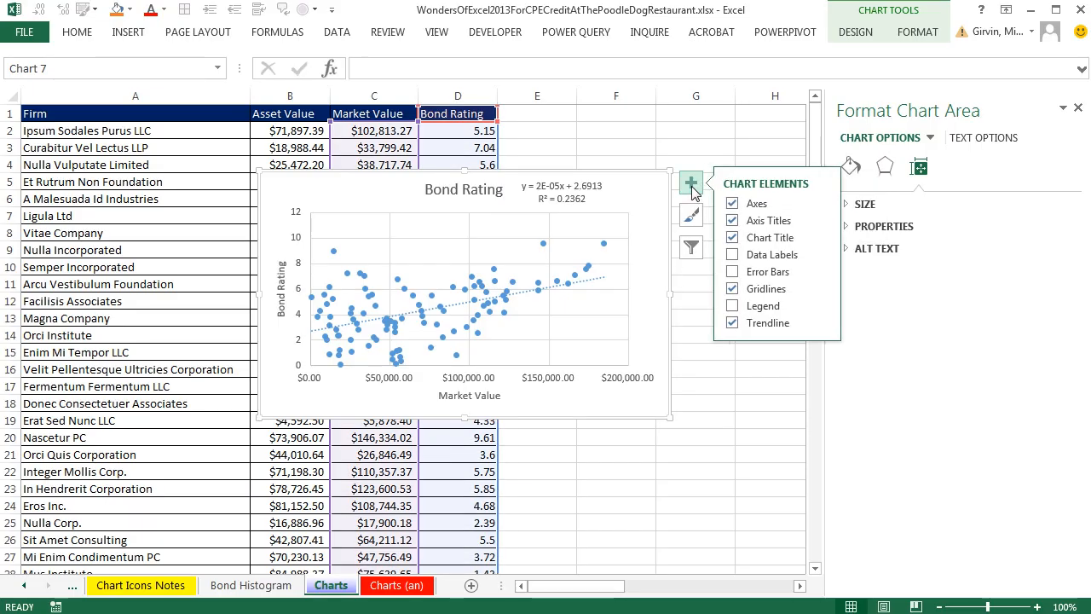
{"action": "left_click", "coordinate": [618, 114]}
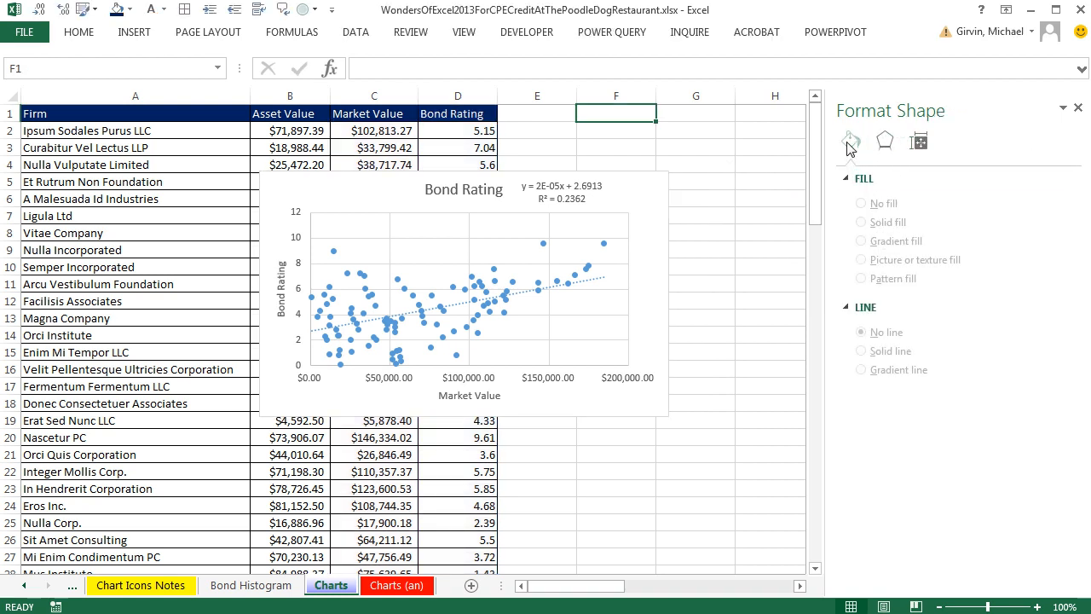
{"action": "left_click", "coordinate": [605, 244]}
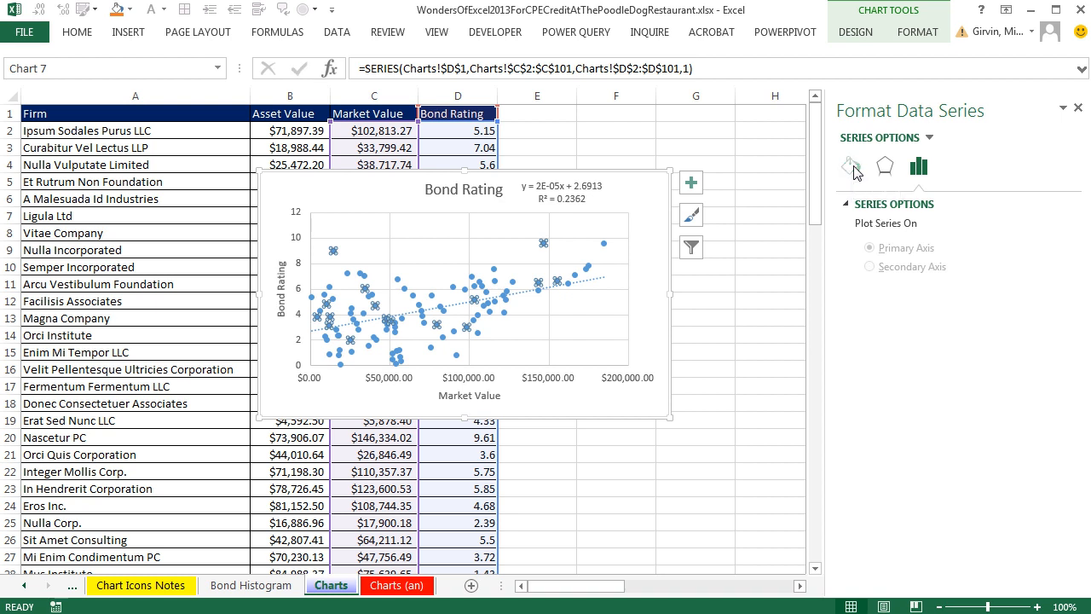
{"action": "left_click", "coordinate": [850, 167]}
{"action": "left_click", "coordinate": [885, 166]}
{"action": "left_click", "coordinate": [922, 172]}
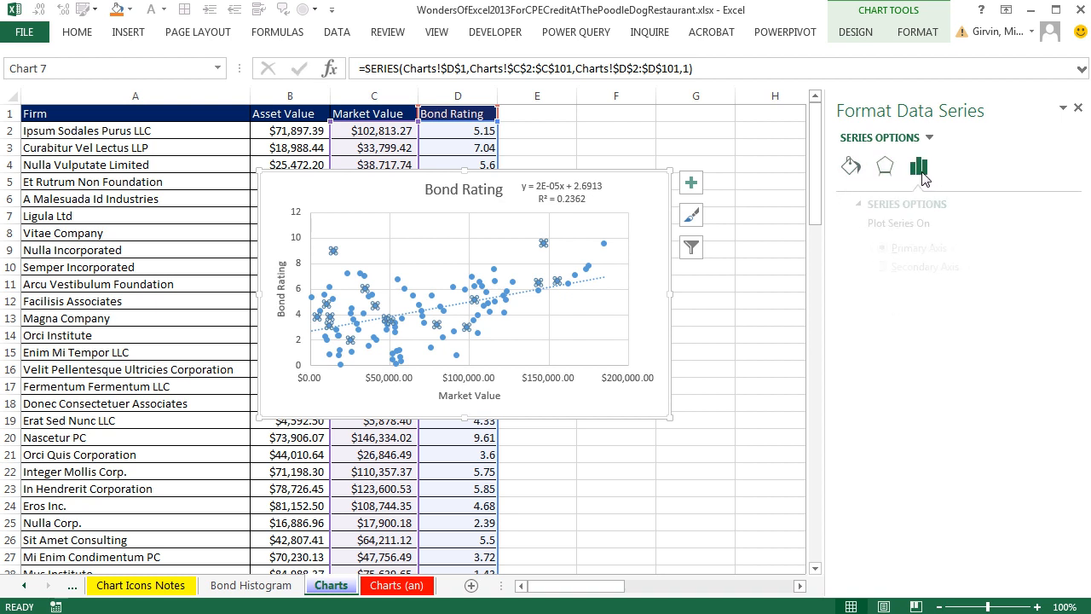
{"action": "left_click", "coordinate": [627, 197]}
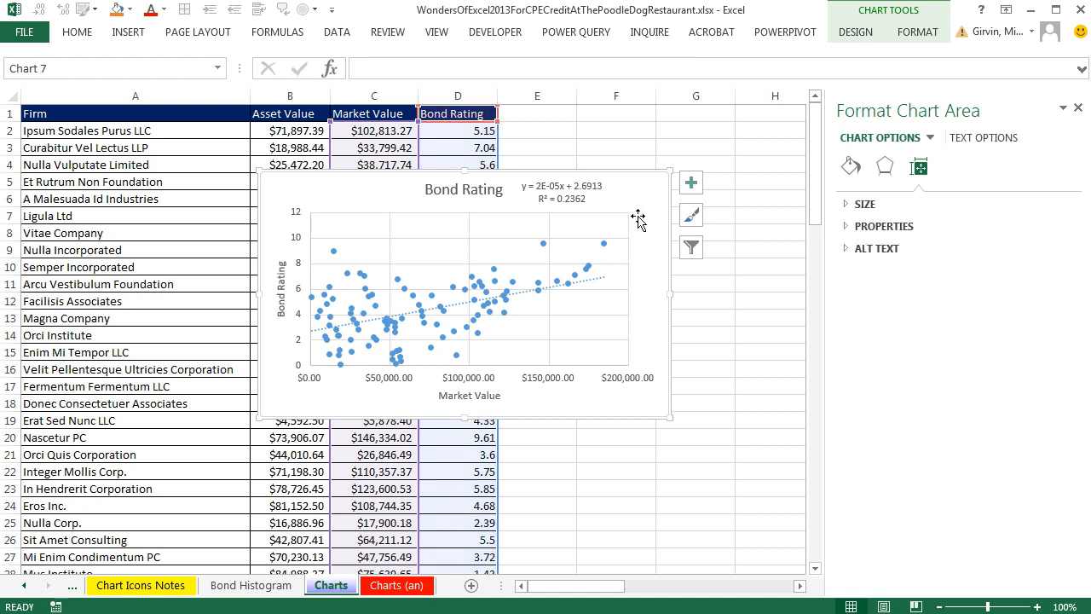
Show the Bond Histogram worksheet and go back through the workbook to the FlashFill worksheet
{"action": "left_click", "coordinate": [282, 585]}
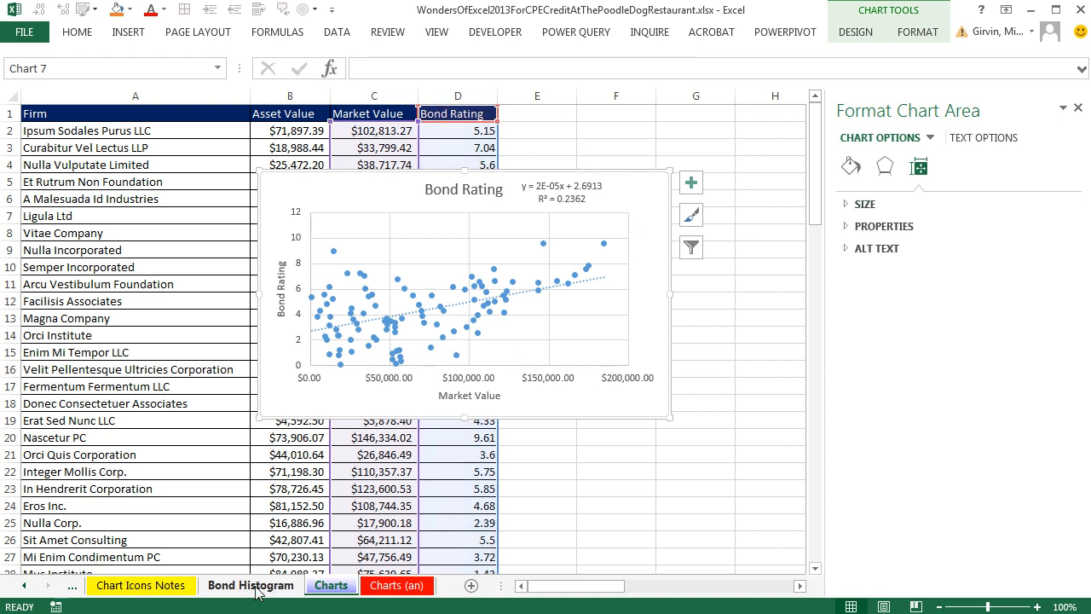
{"action": "left_click", "coordinate": [24, 586]}
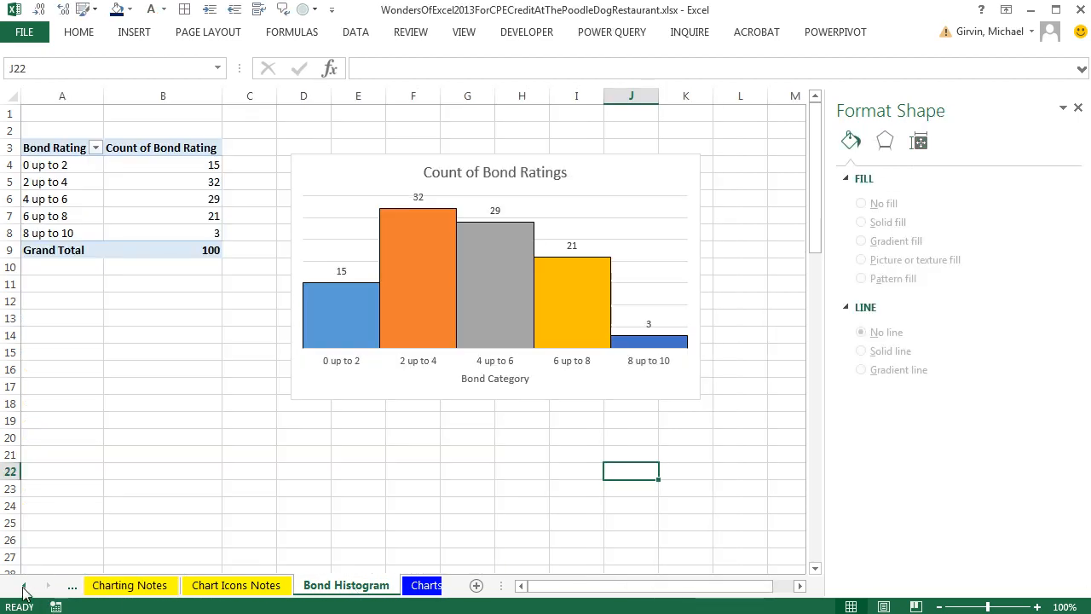
{"action": "left_click", "coordinate": [24, 586]}
{"action": "left_click", "coordinate": [24, 586]}
{"action": "left_click", "coordinate": [24, 586]}
{"action": "left_click", "coordinate": [24, 586]}
{"action": "left_click", "coordinate": [24, 585]}
{"action": "left_click", "coordinate": [305, 585]}
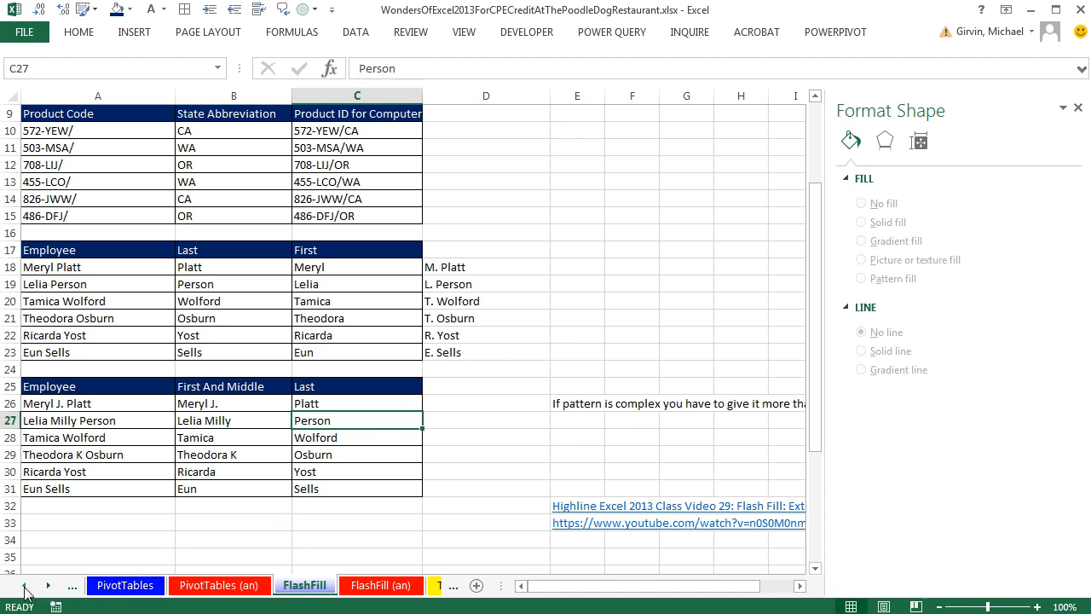
Show the PivotTable reports on the PT1 worksheet and the lookup formulas on the Lookup Functions worksheet
{"action": "left_click", "coordinate": [24, 585]}
{"action": "left_click", "coordinate": [24, 585]}
{"action": "left_click", "coordinate": [24, 585]}
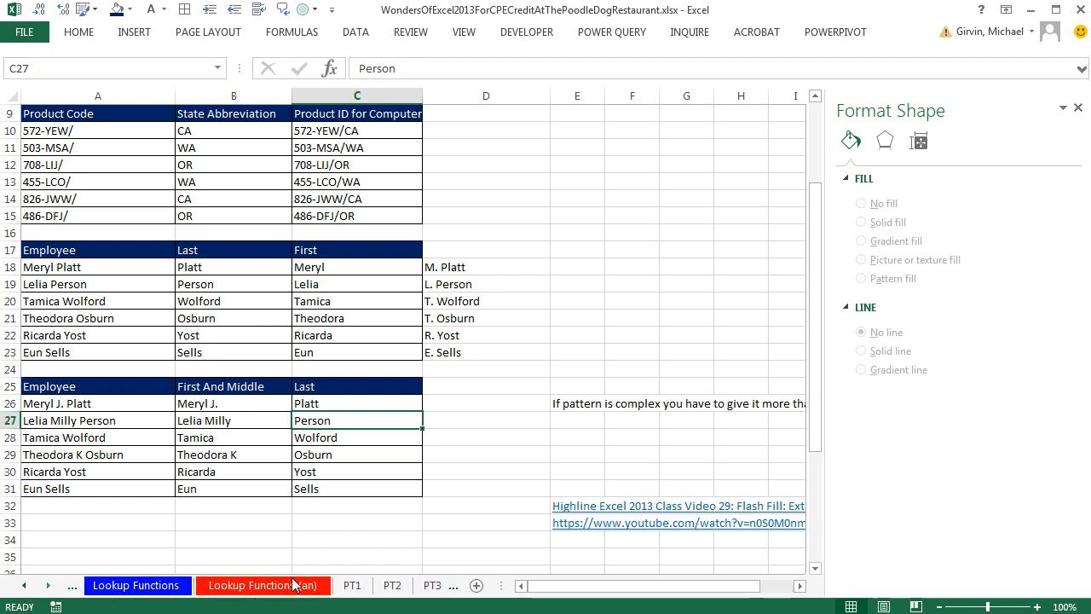
{"action": "left_click", "coordinate": [357, 585]}
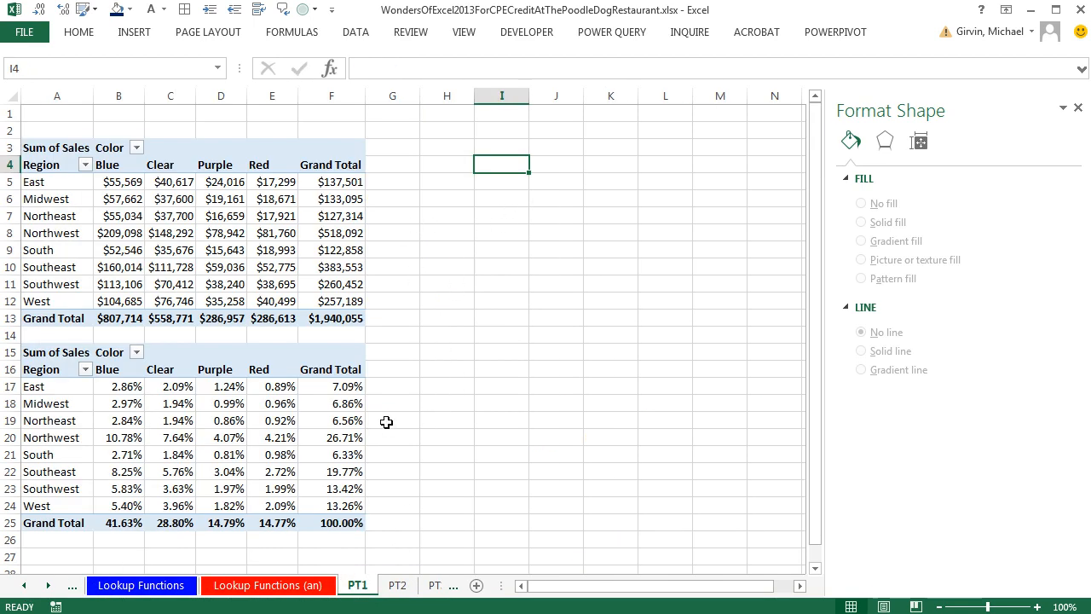
{"action": "left_click", "coordinate": [143, 588]}
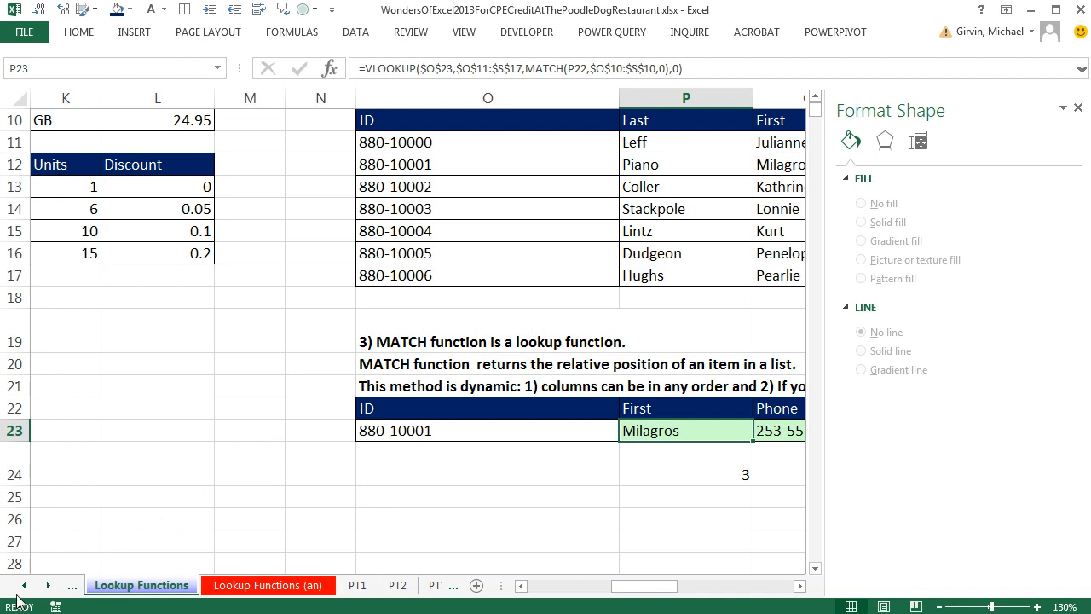
Go back to the Examples of Formulas worksheet to review its formula examples
{"action": "left_click", "coordinate": [24, 587]}
{"action": "left_click", "coordinate": [24, 587]}
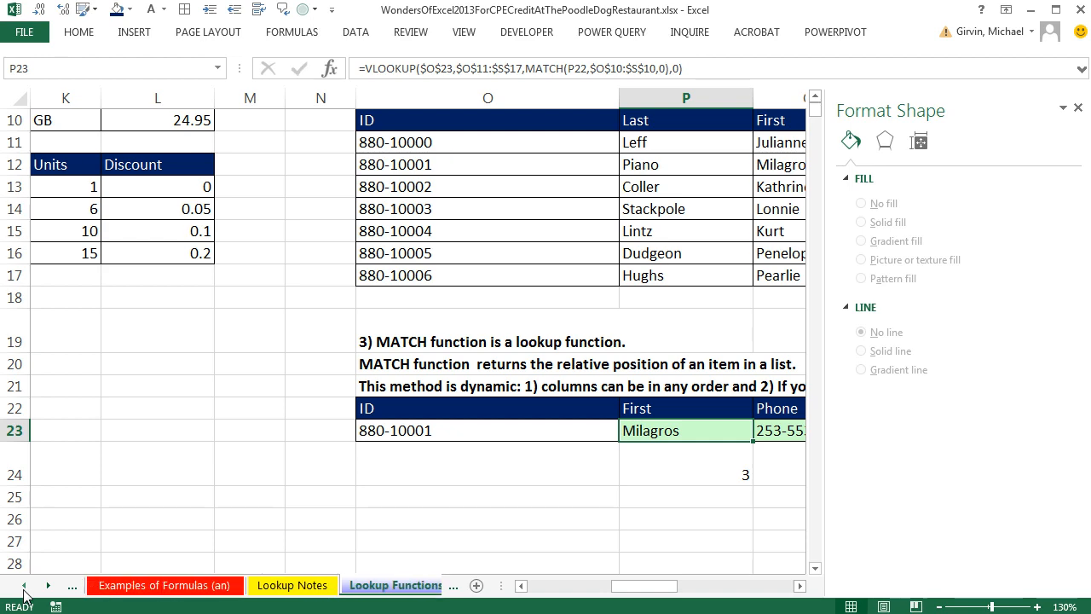
{"action": "left_click", "coordinate": [24, 586]}
{"action": "left_click", "coordinate": [24, 586]}
{"action": "left_click", "coordinate": [251, 586]}
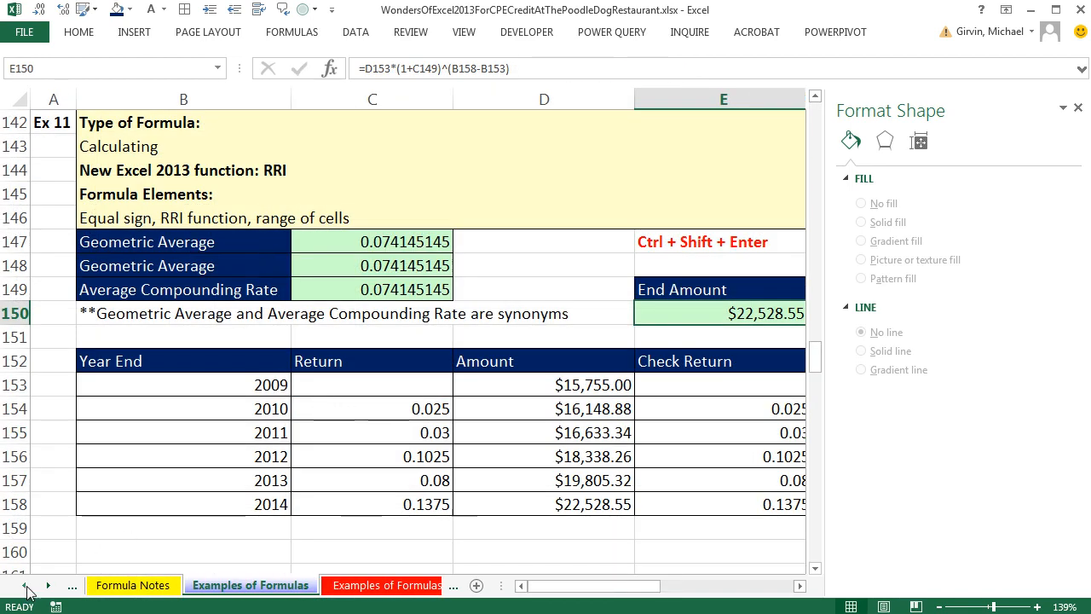
Go back to the Number Formatting worksheet to review its date and formatting examples
{"action": "left_click", "coordinate": [25, 587]}
{"action": "left_click", "coordinate": [24, 587]}
{"action": "left_click", "coordinate": [25, 587]}
{"action": "left_click", "coordinate": [204, 586]}
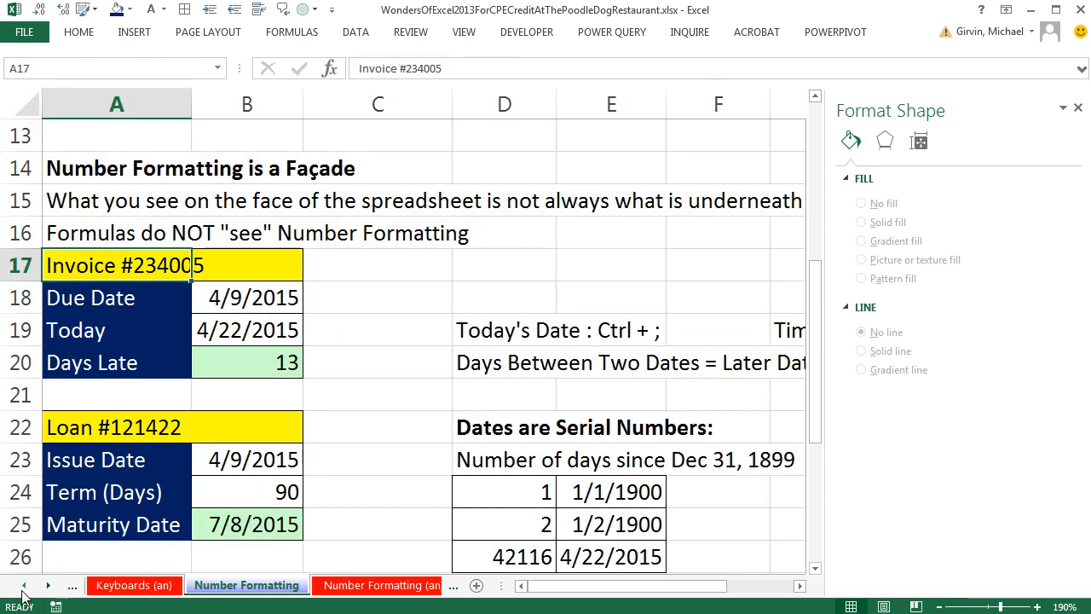
Show the Keyboards worksheet and return to the Topics worksheet at the start of the workbook
{"action": "left_click", "coordinate": [24, 593]}
{"action": "left_click", "coordinate": [24, 593]}
{"action": "left_click", "coordinate": [180, 584]}
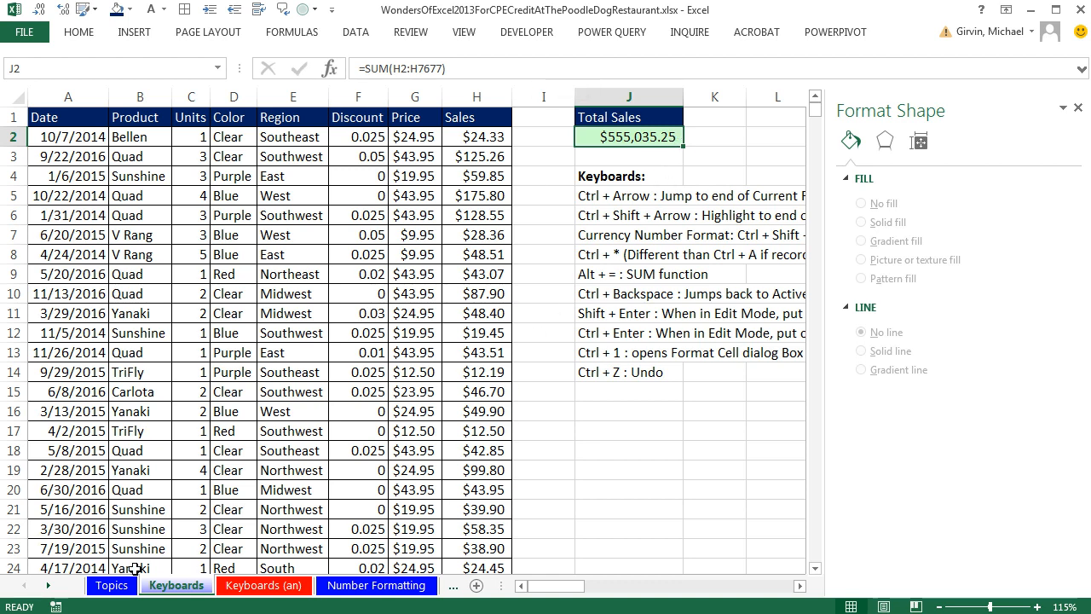
{"action": "left_click", "coordinate": [111, 585]}
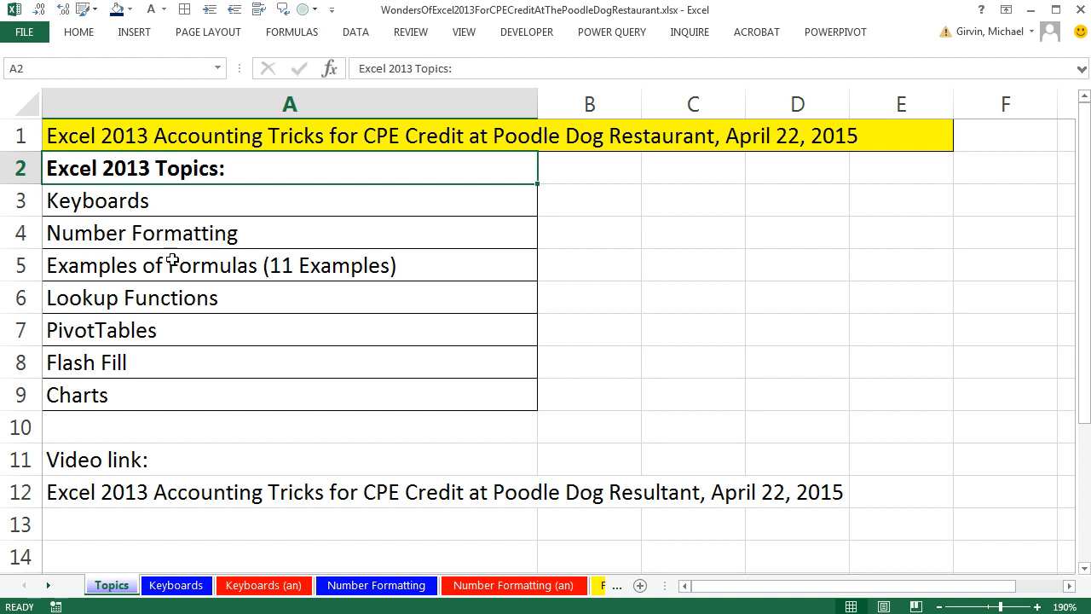